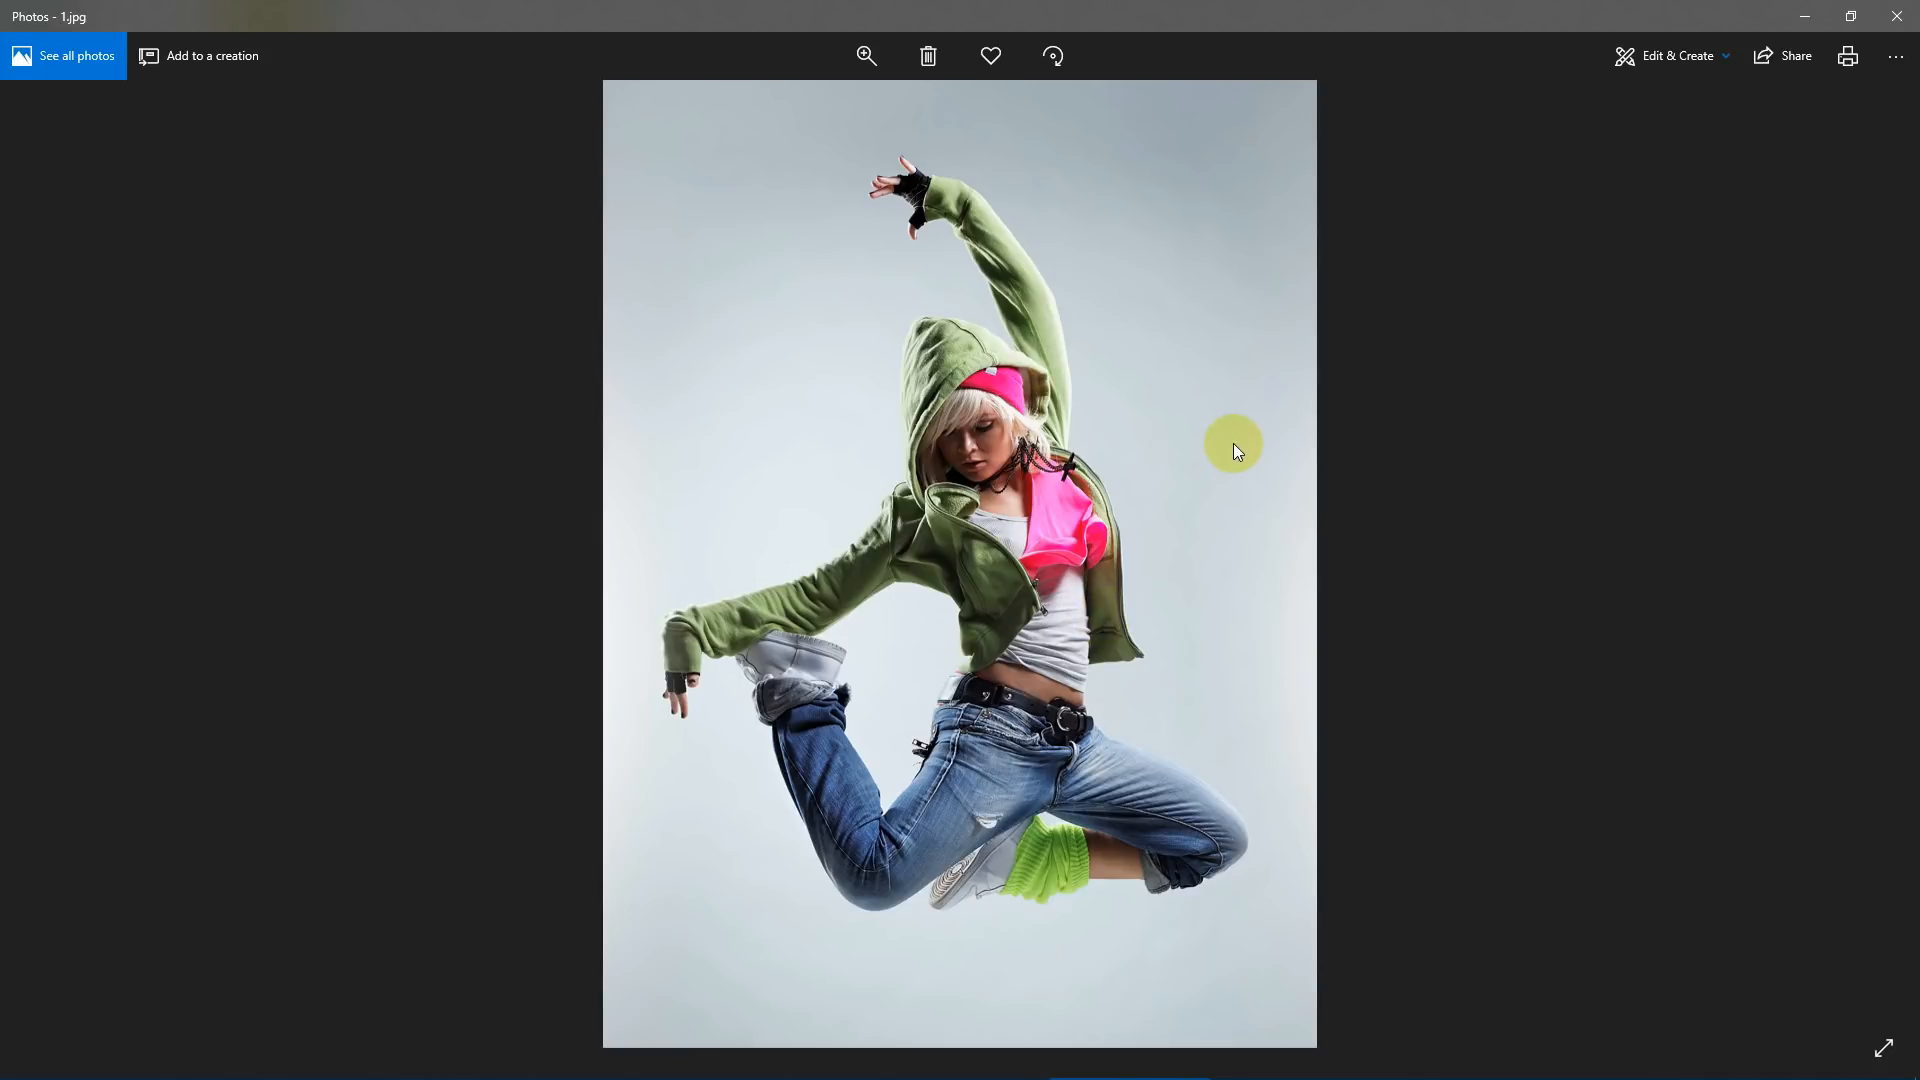
- Browse the sample images from 1.jpg to 29.jpg, comparing the source photos, brushed subject areas and finished color dust effects
key("Right")
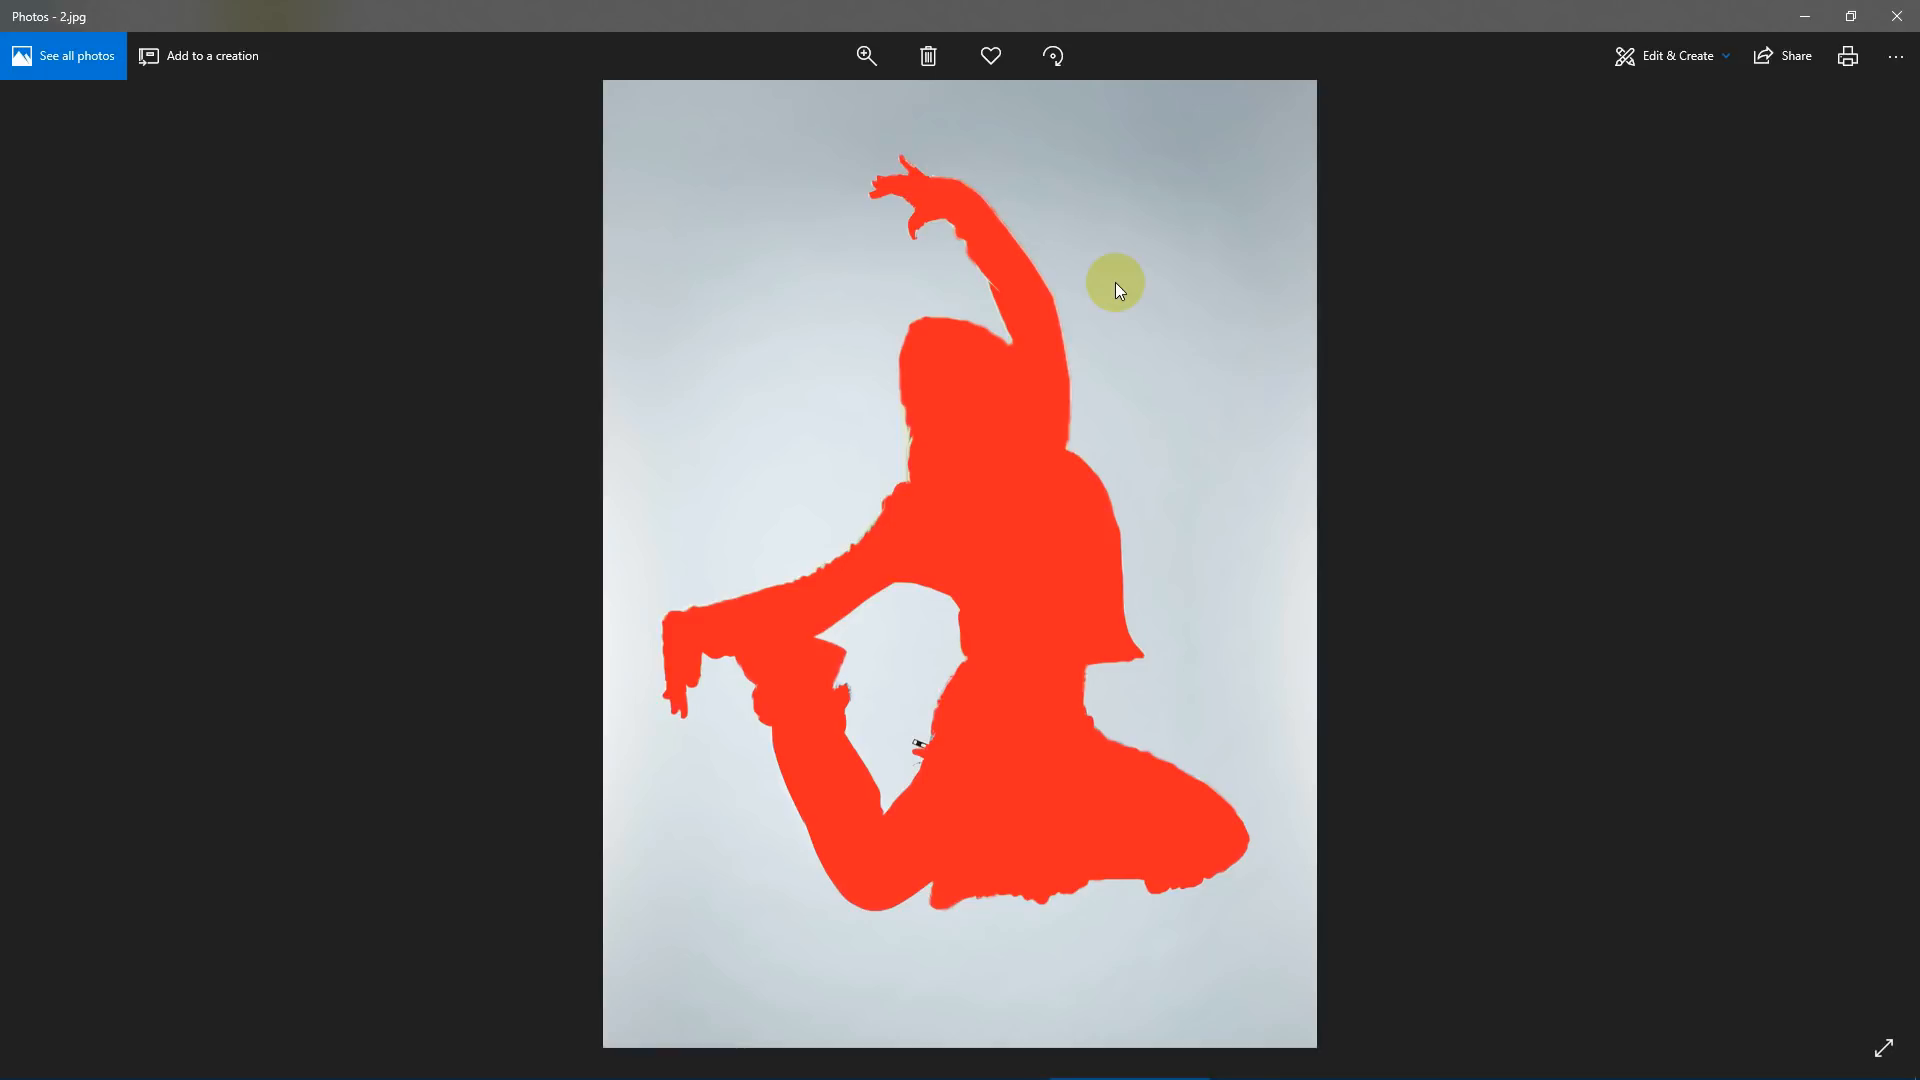
key("Right")
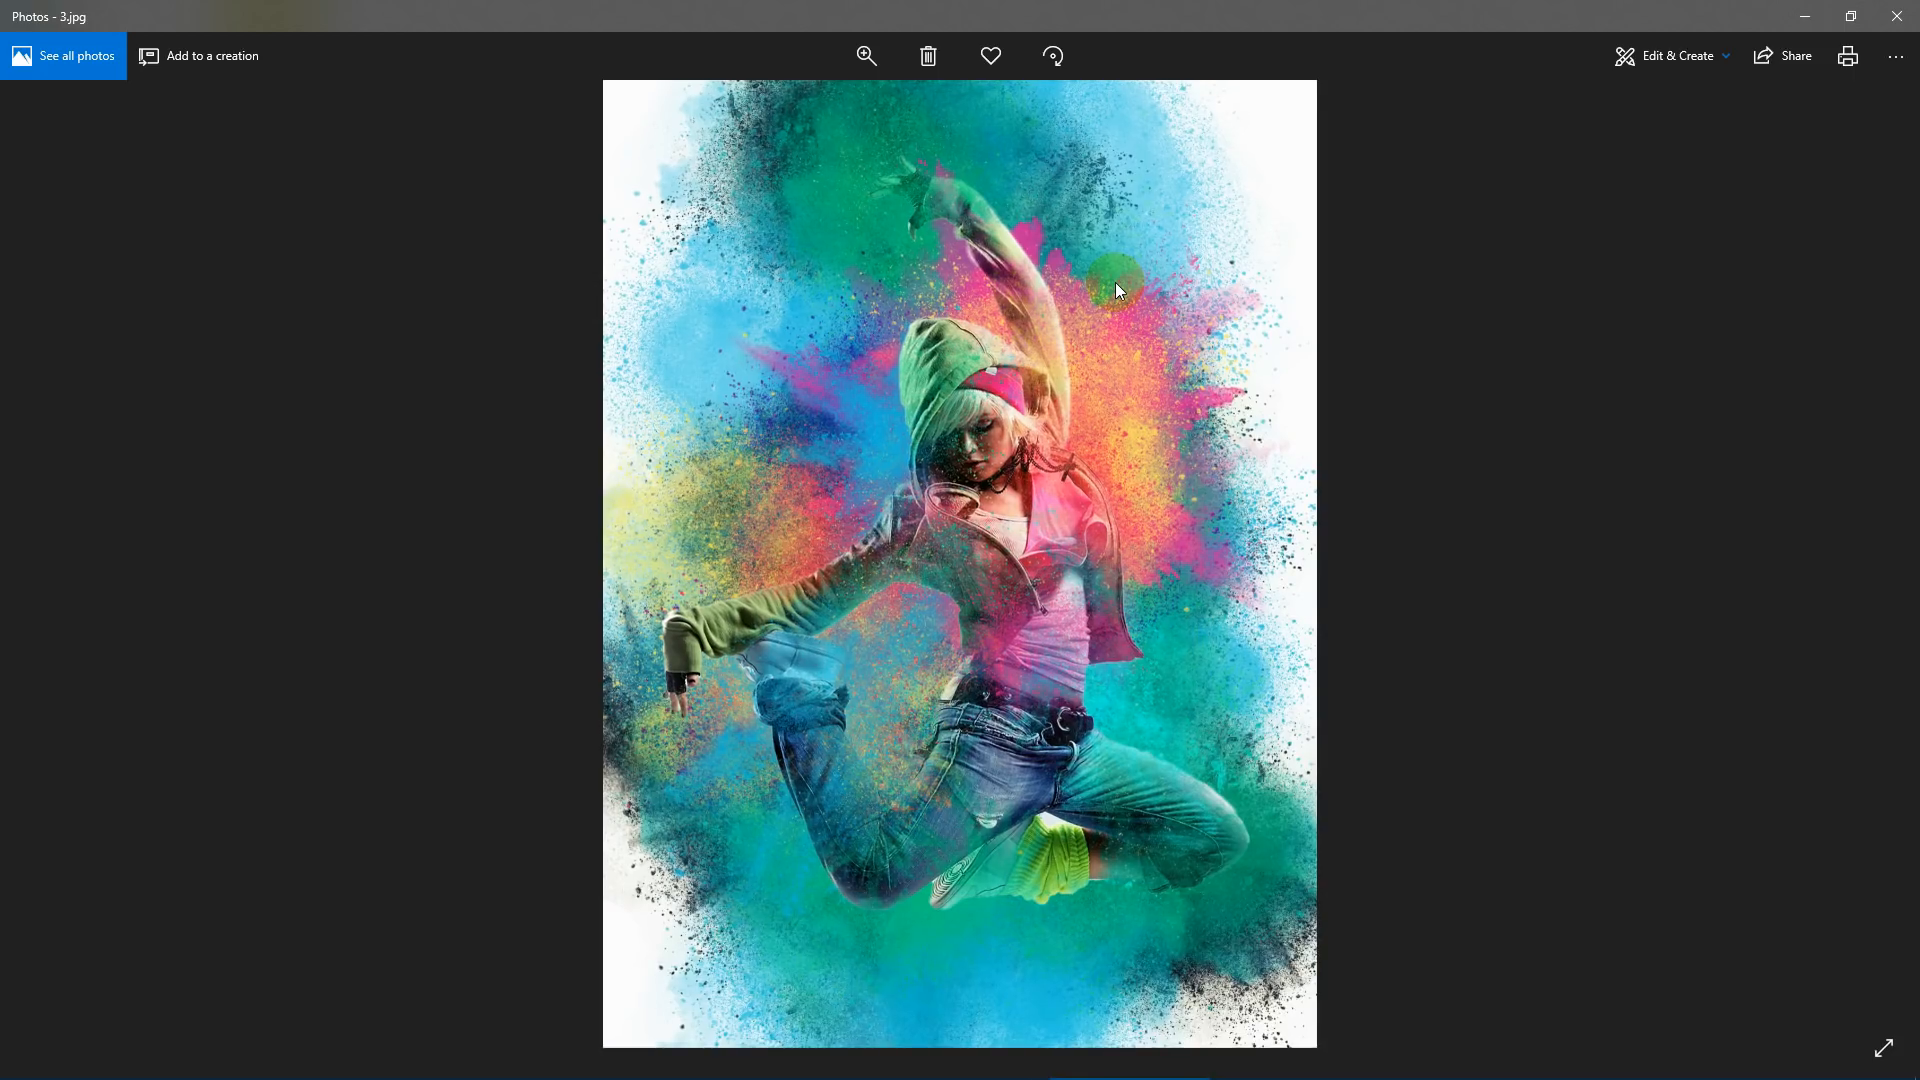
key("Right")
key("Right")
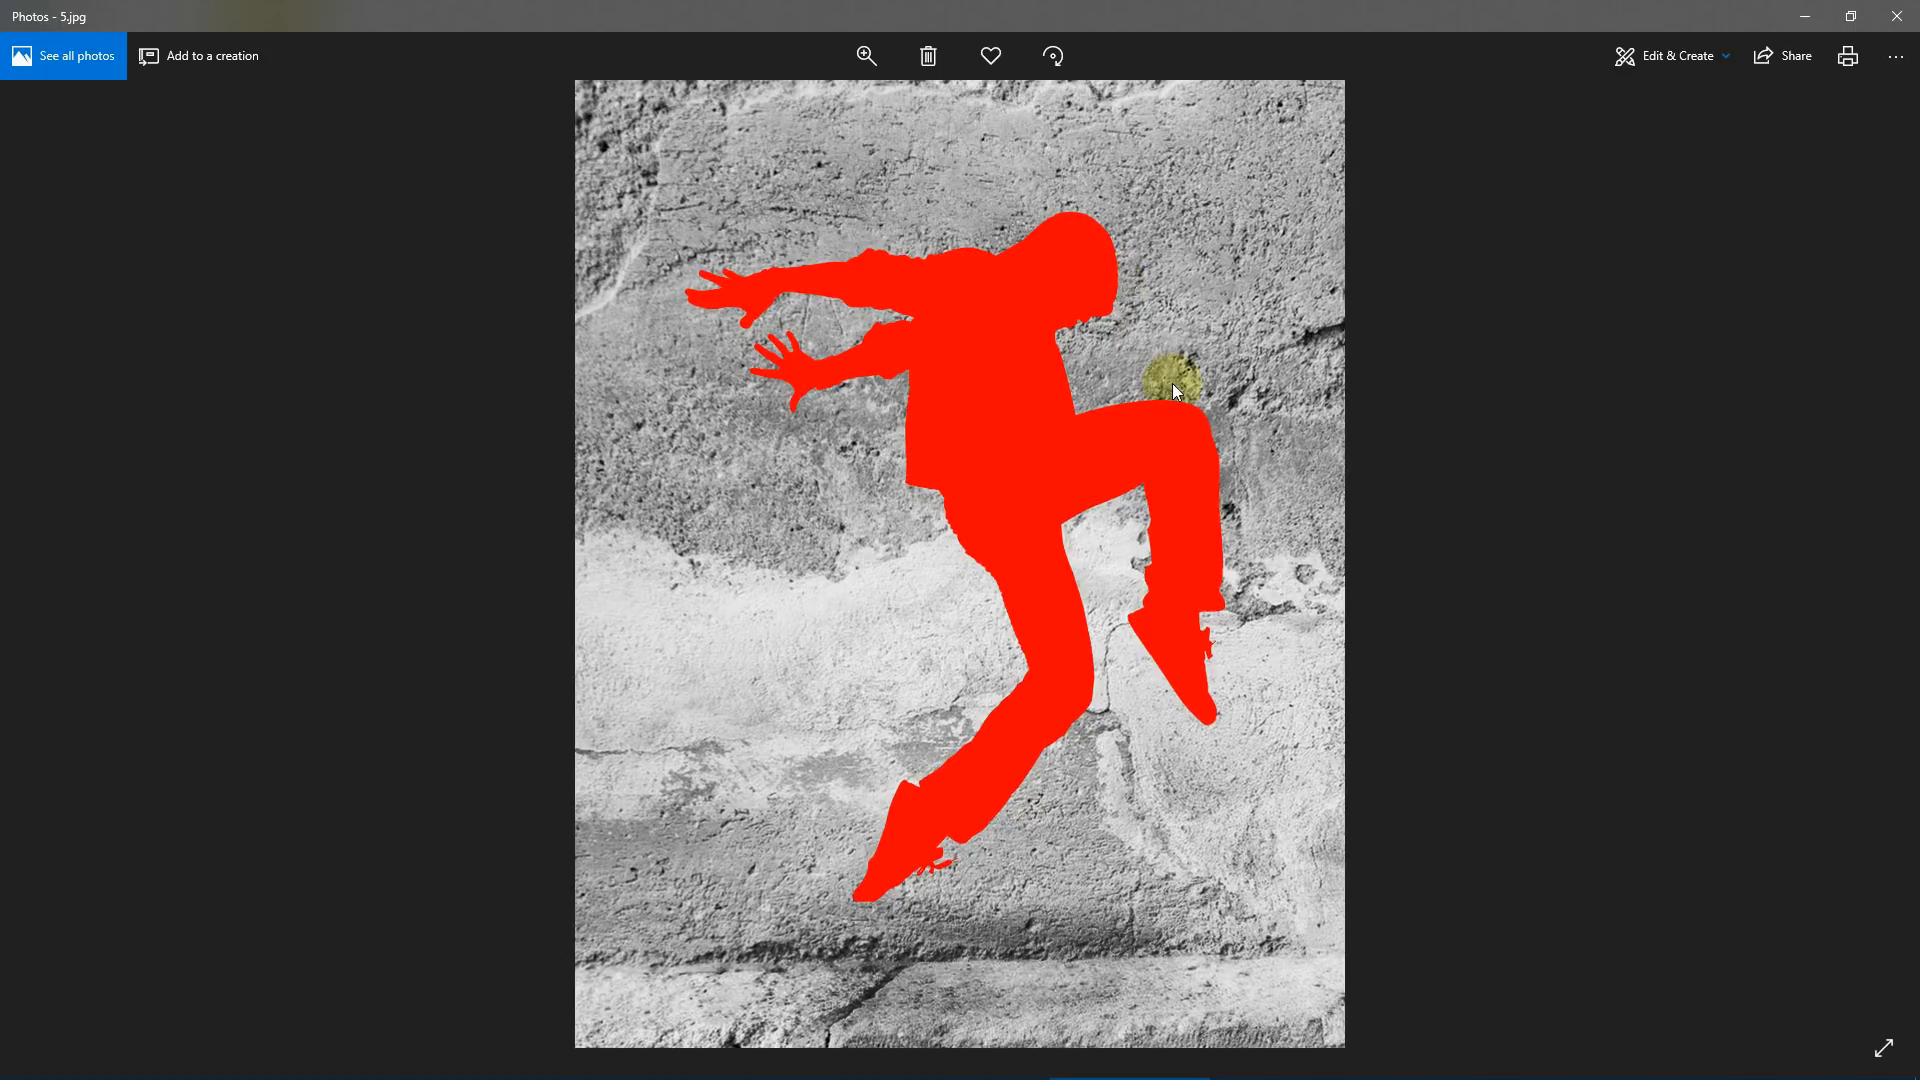
key("Right")
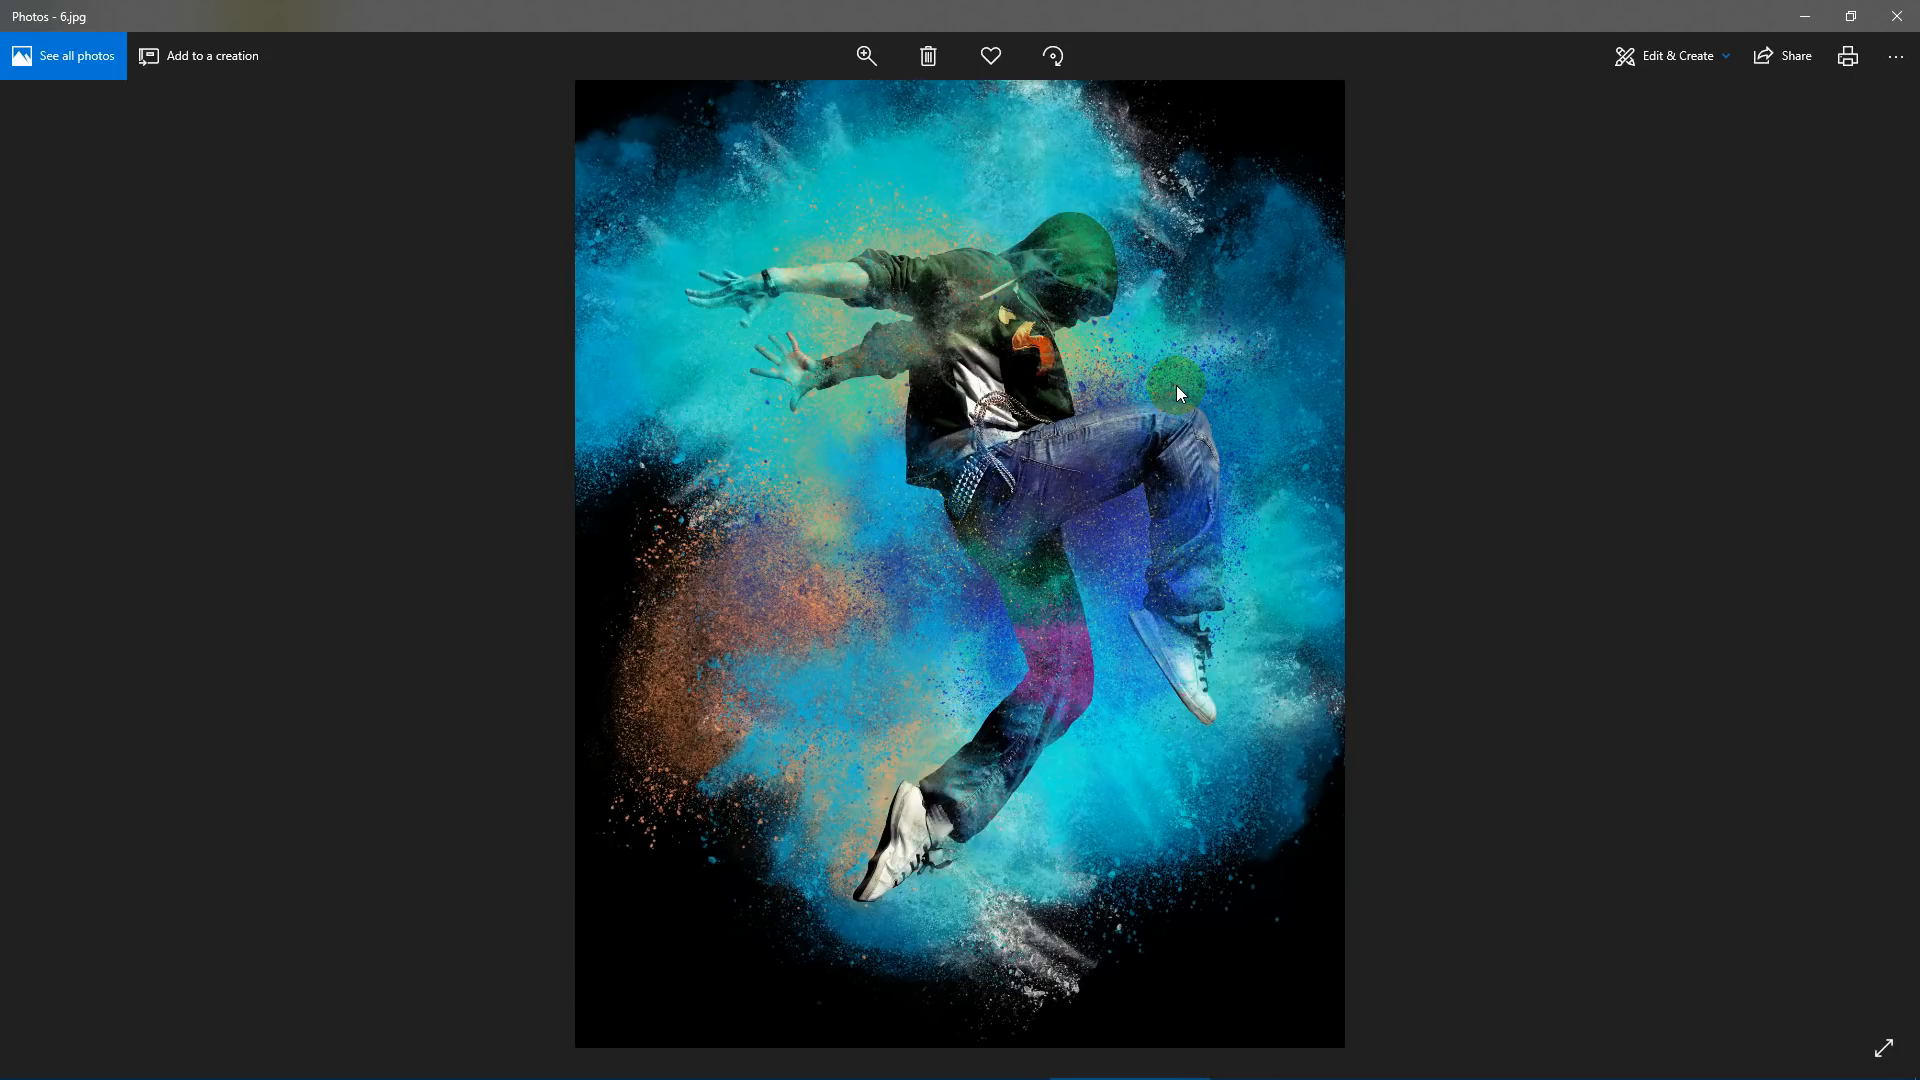
key("Right")
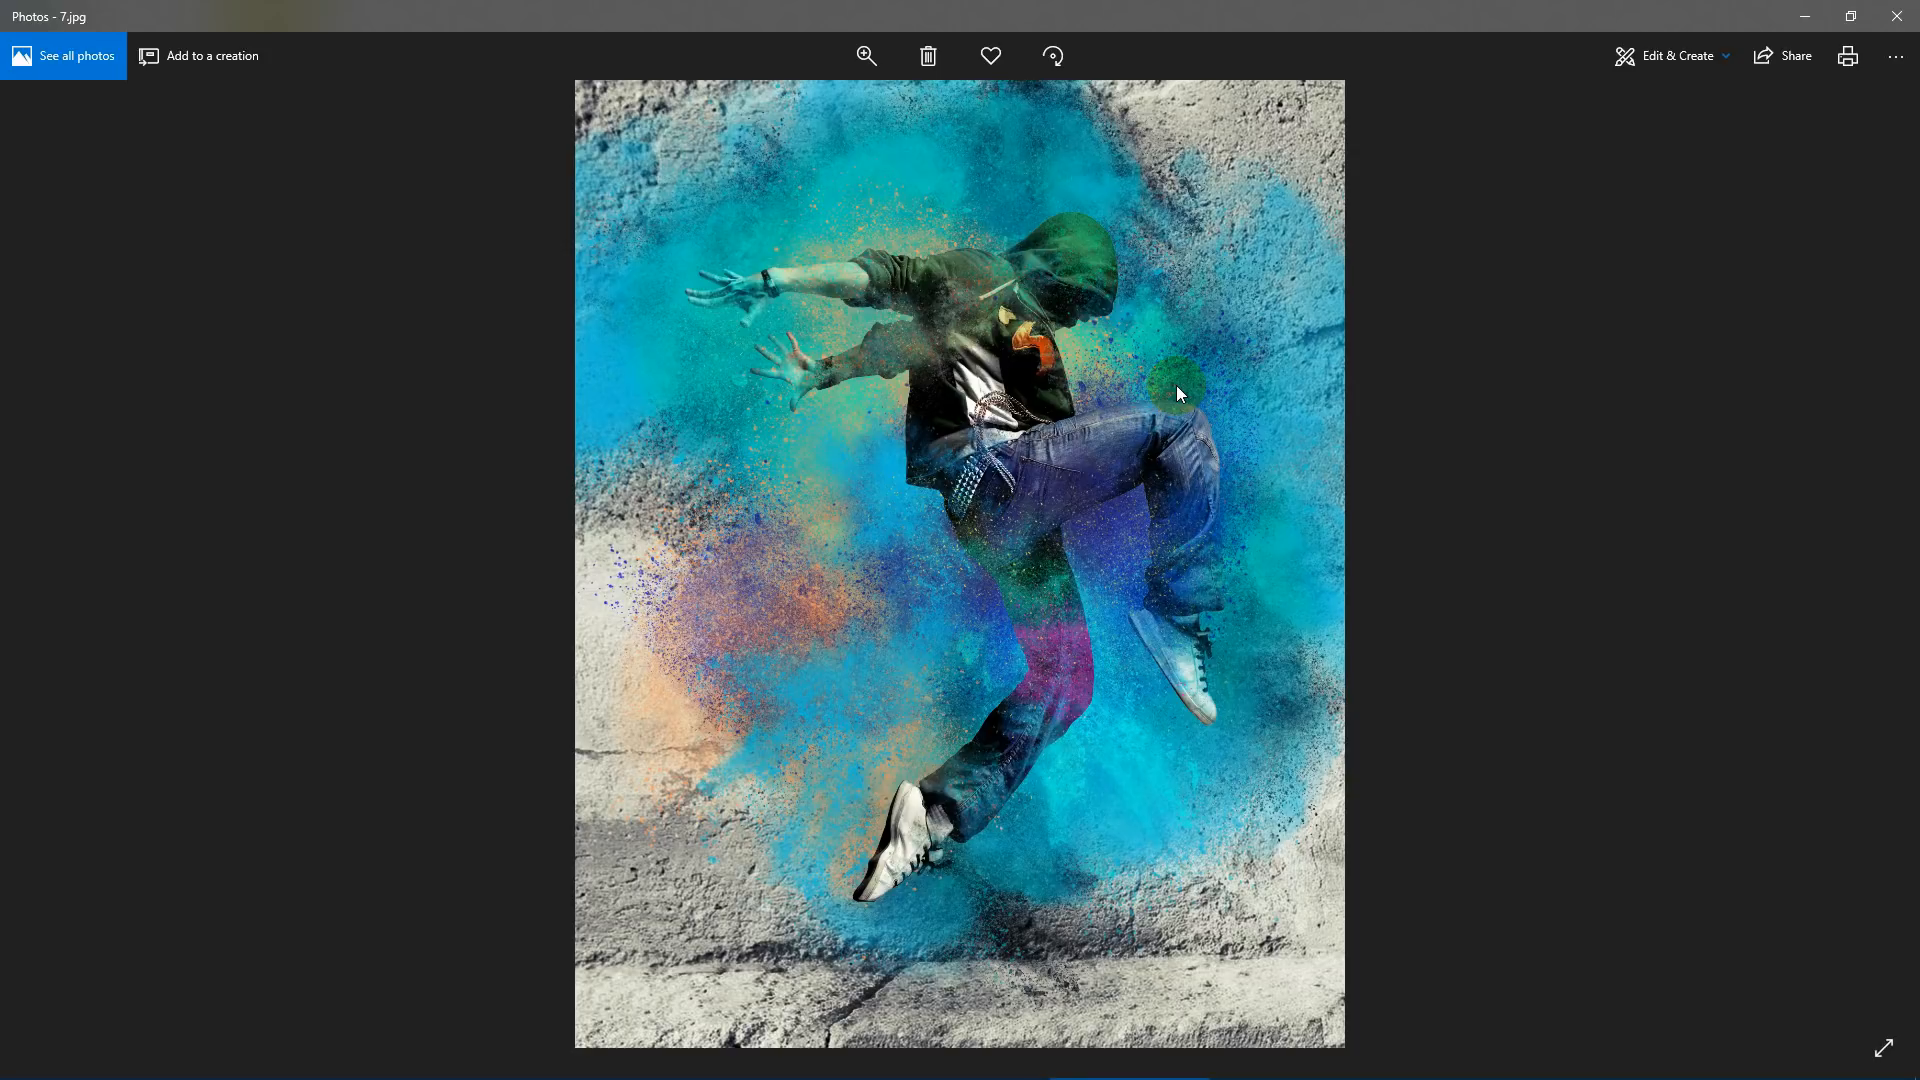
key("Right")
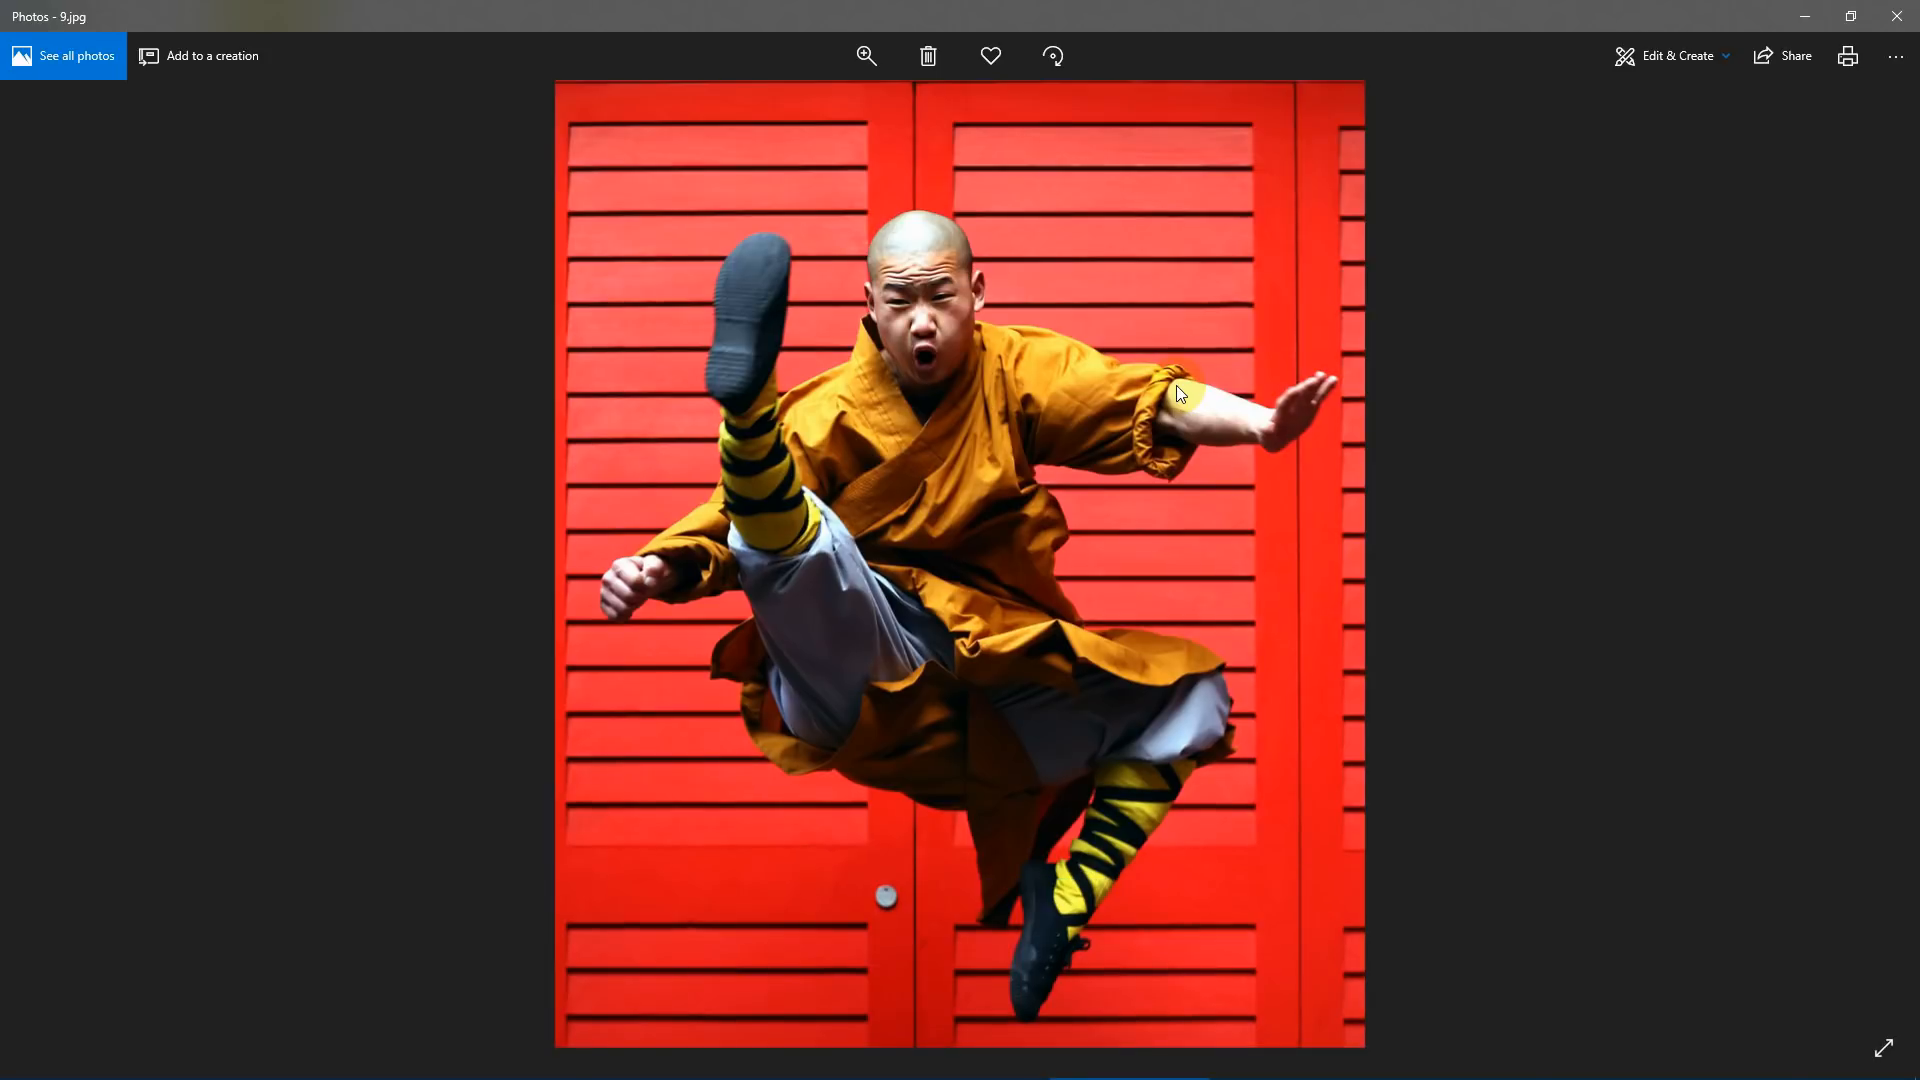
key("Right")
key("Right")
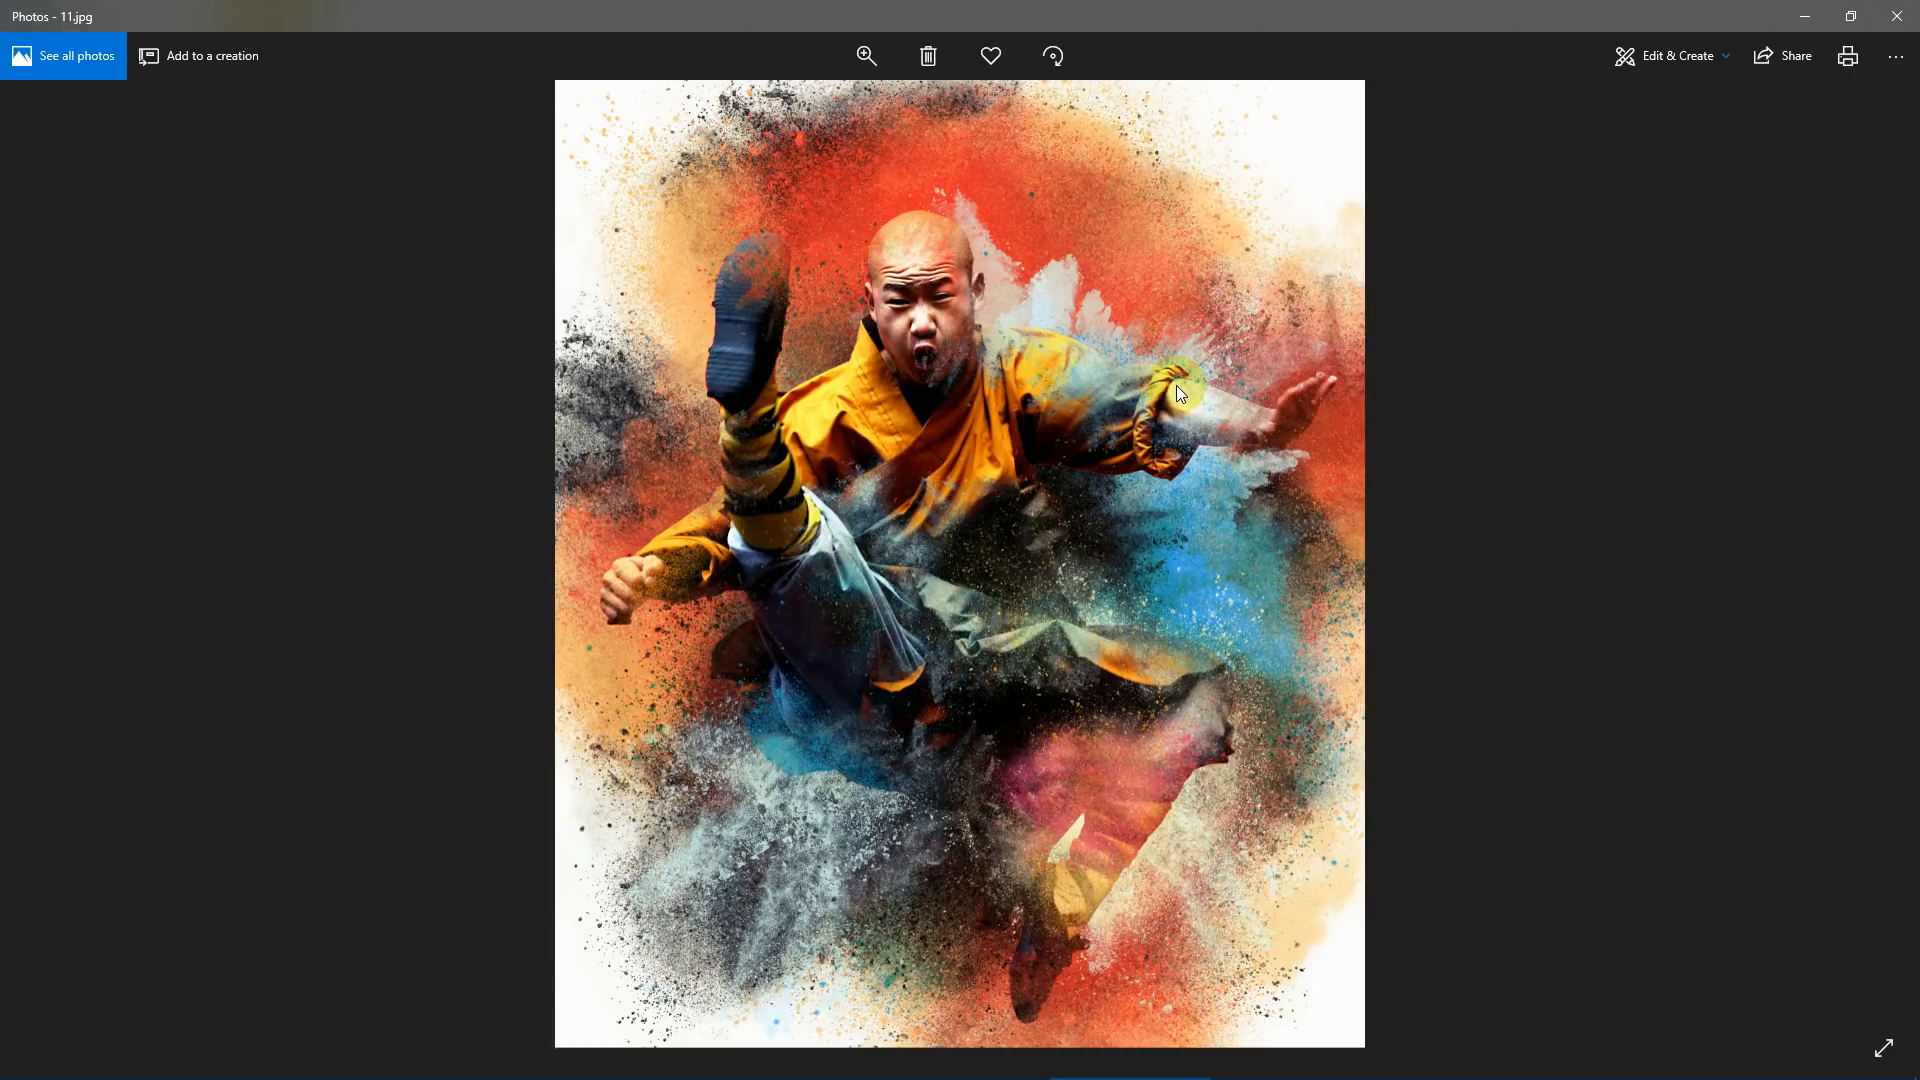
key("Right")
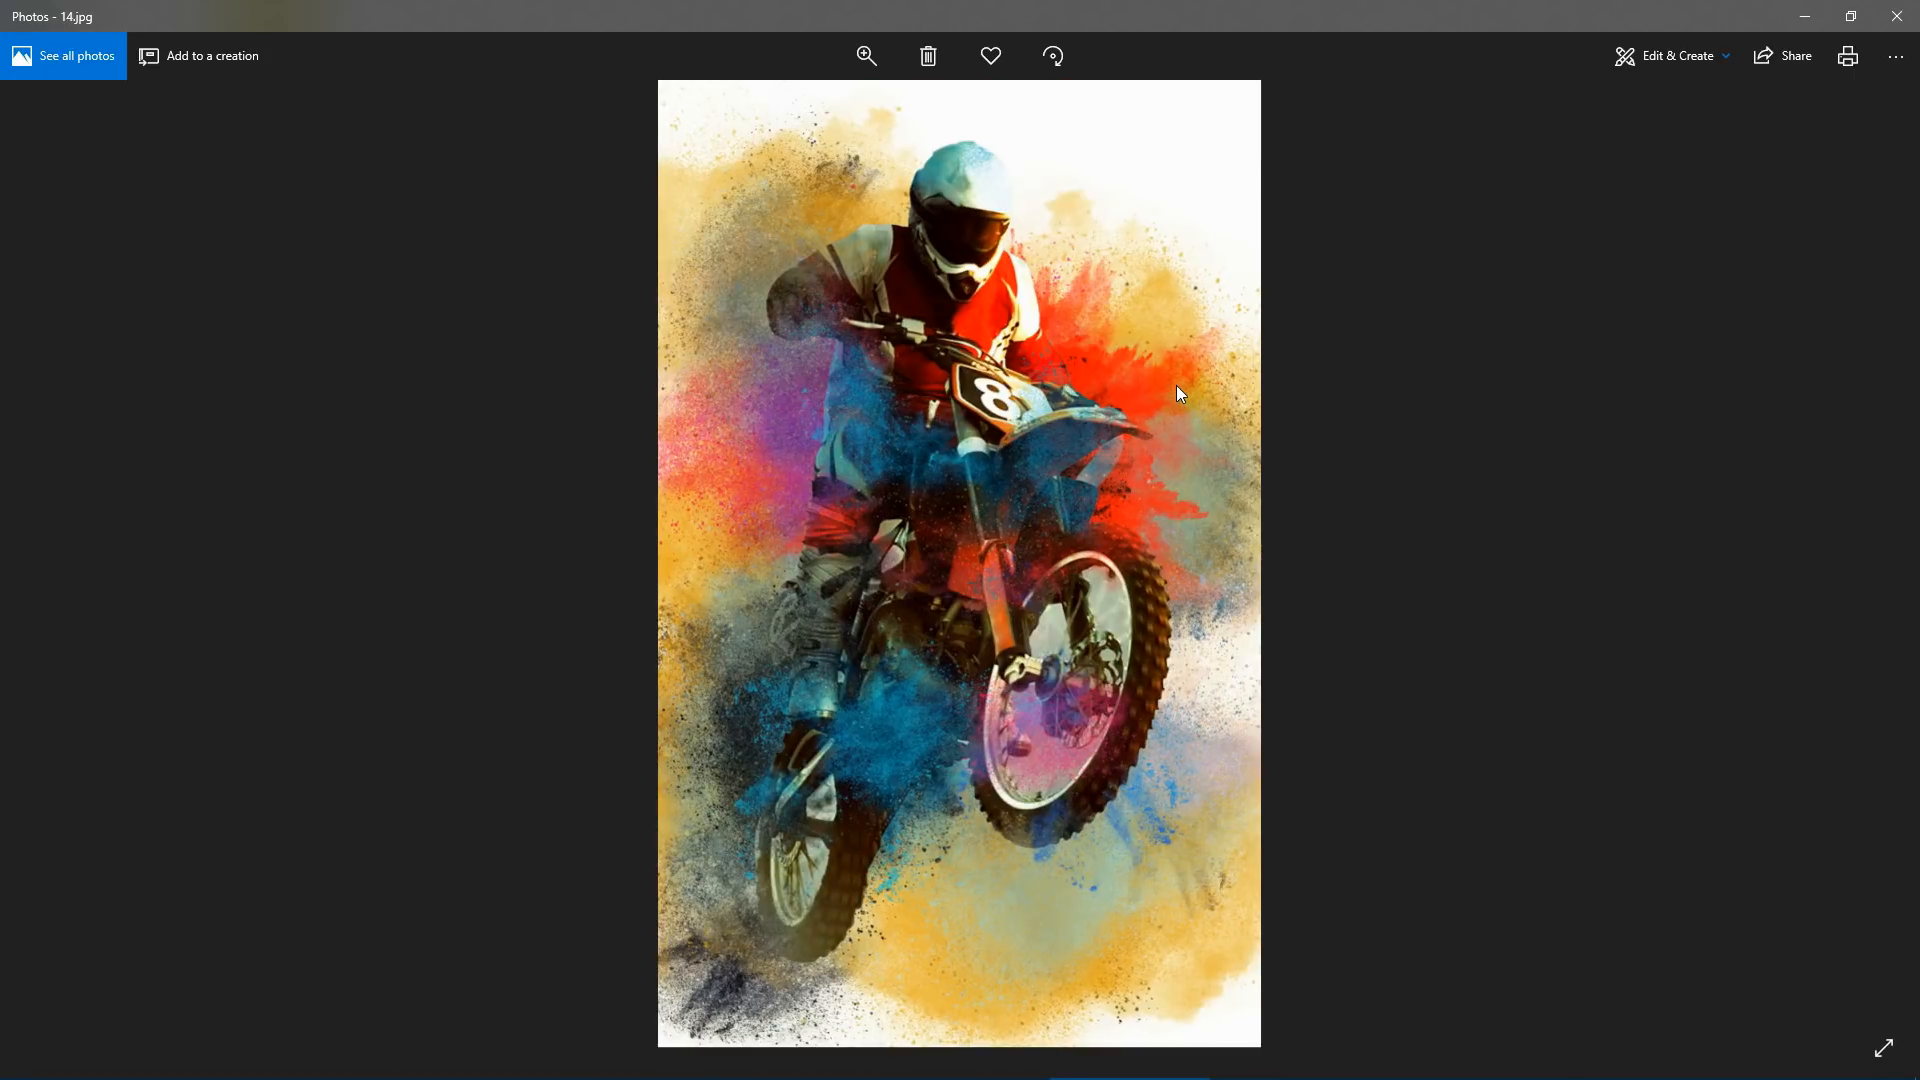
key("Right")
key("Right")
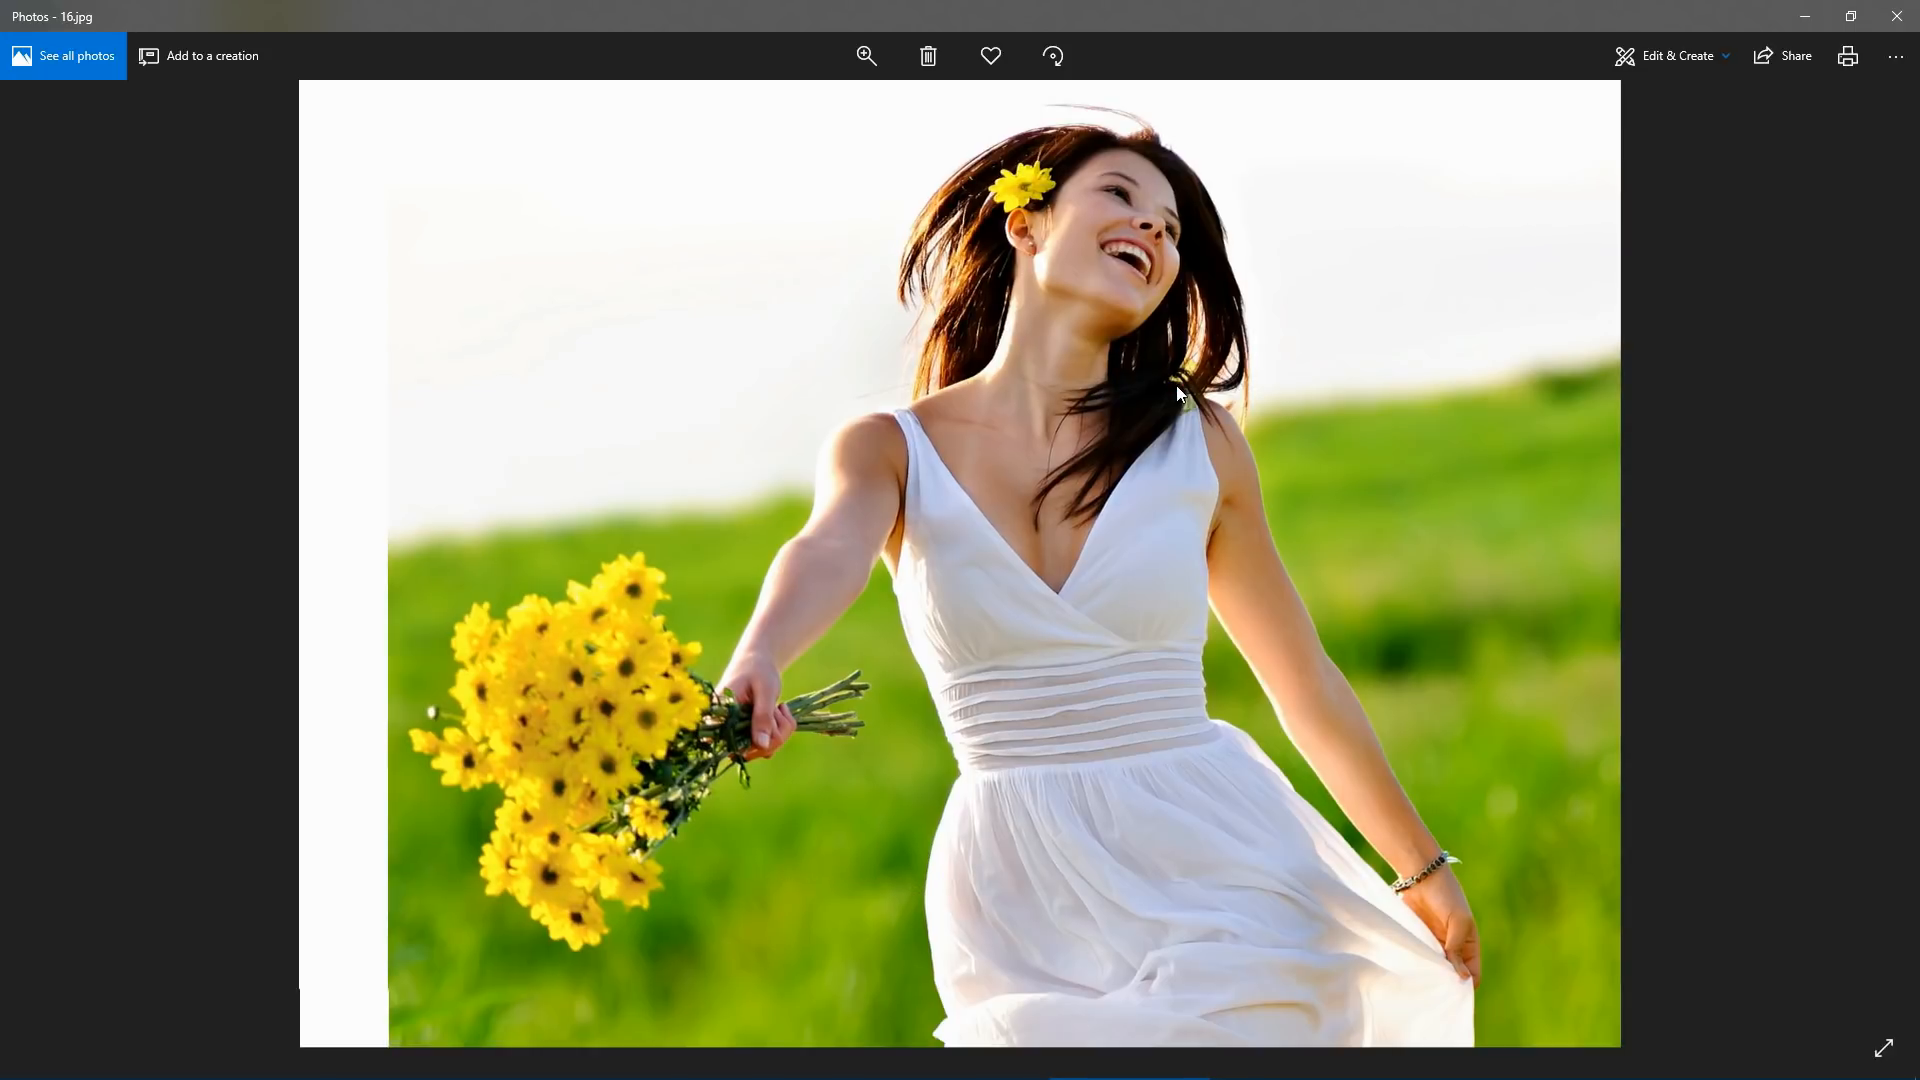
key("Right")
key("Right")
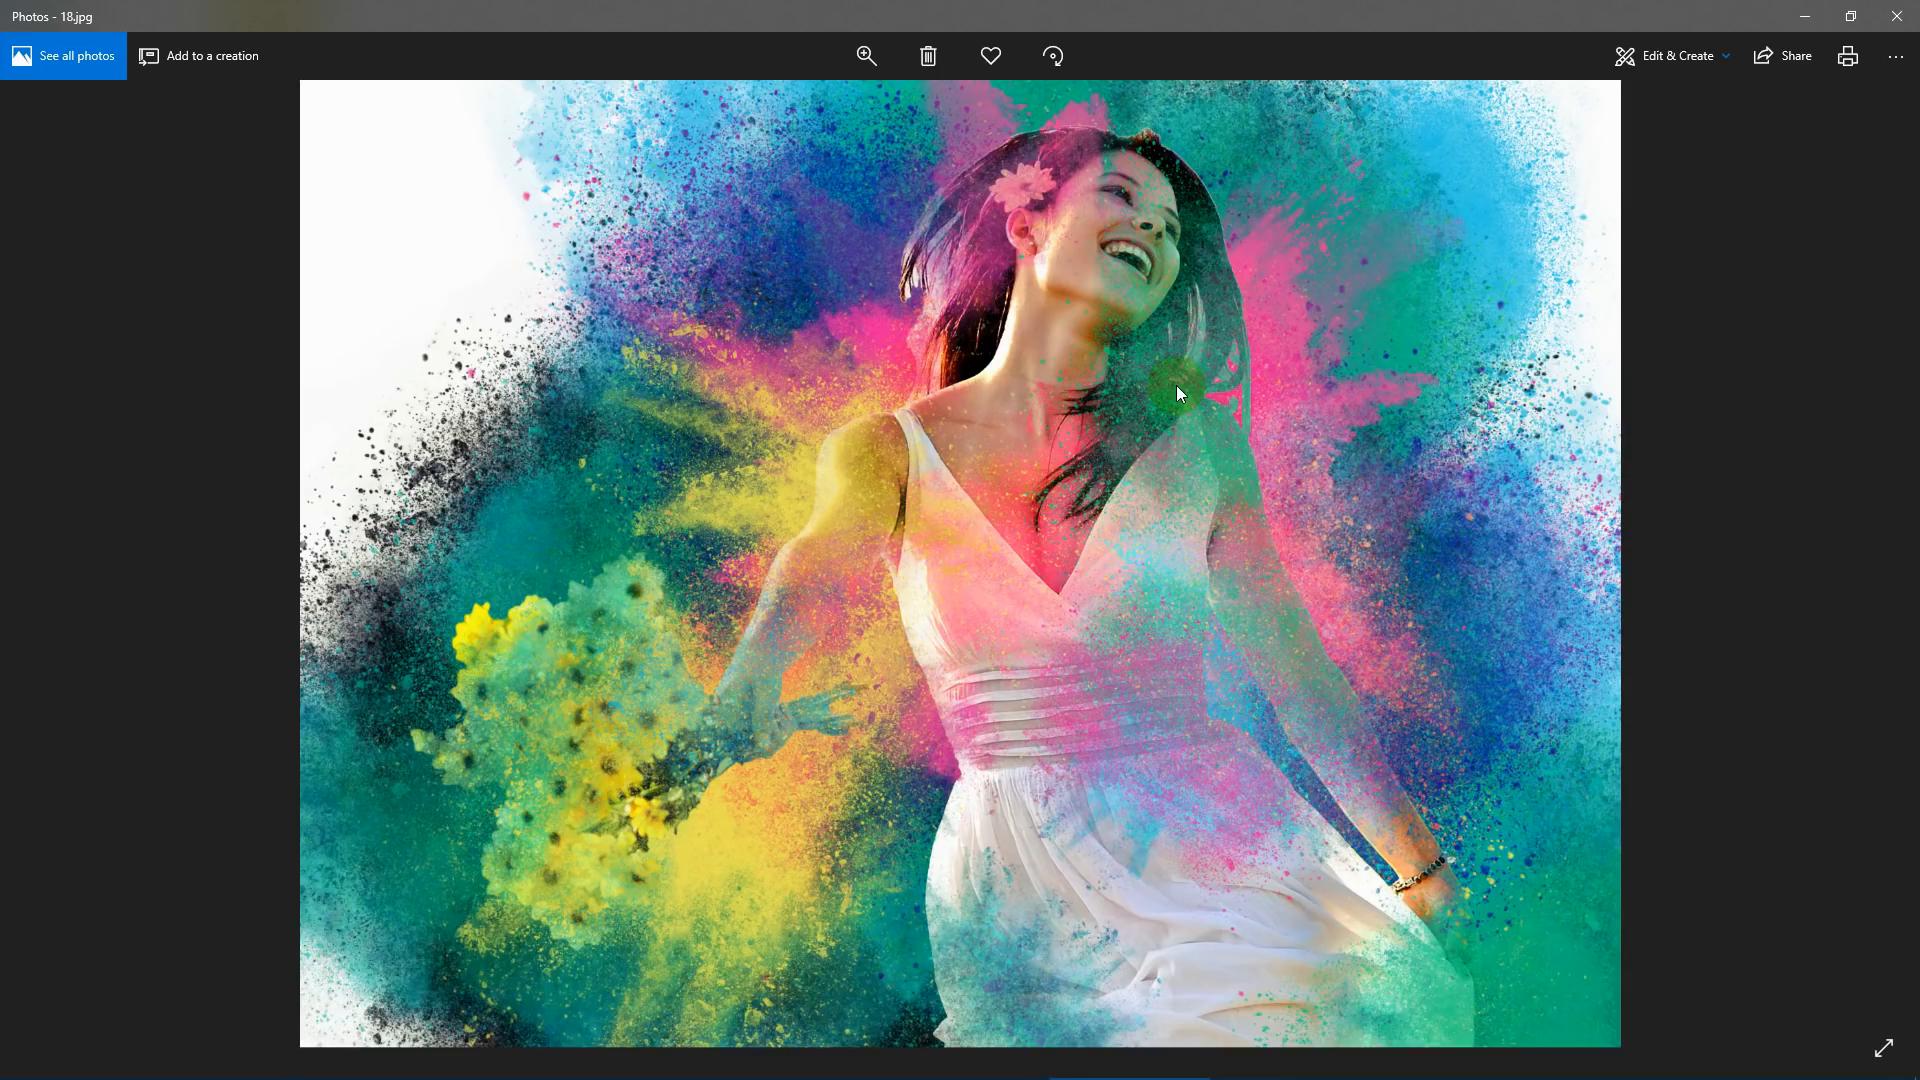
key("Right")
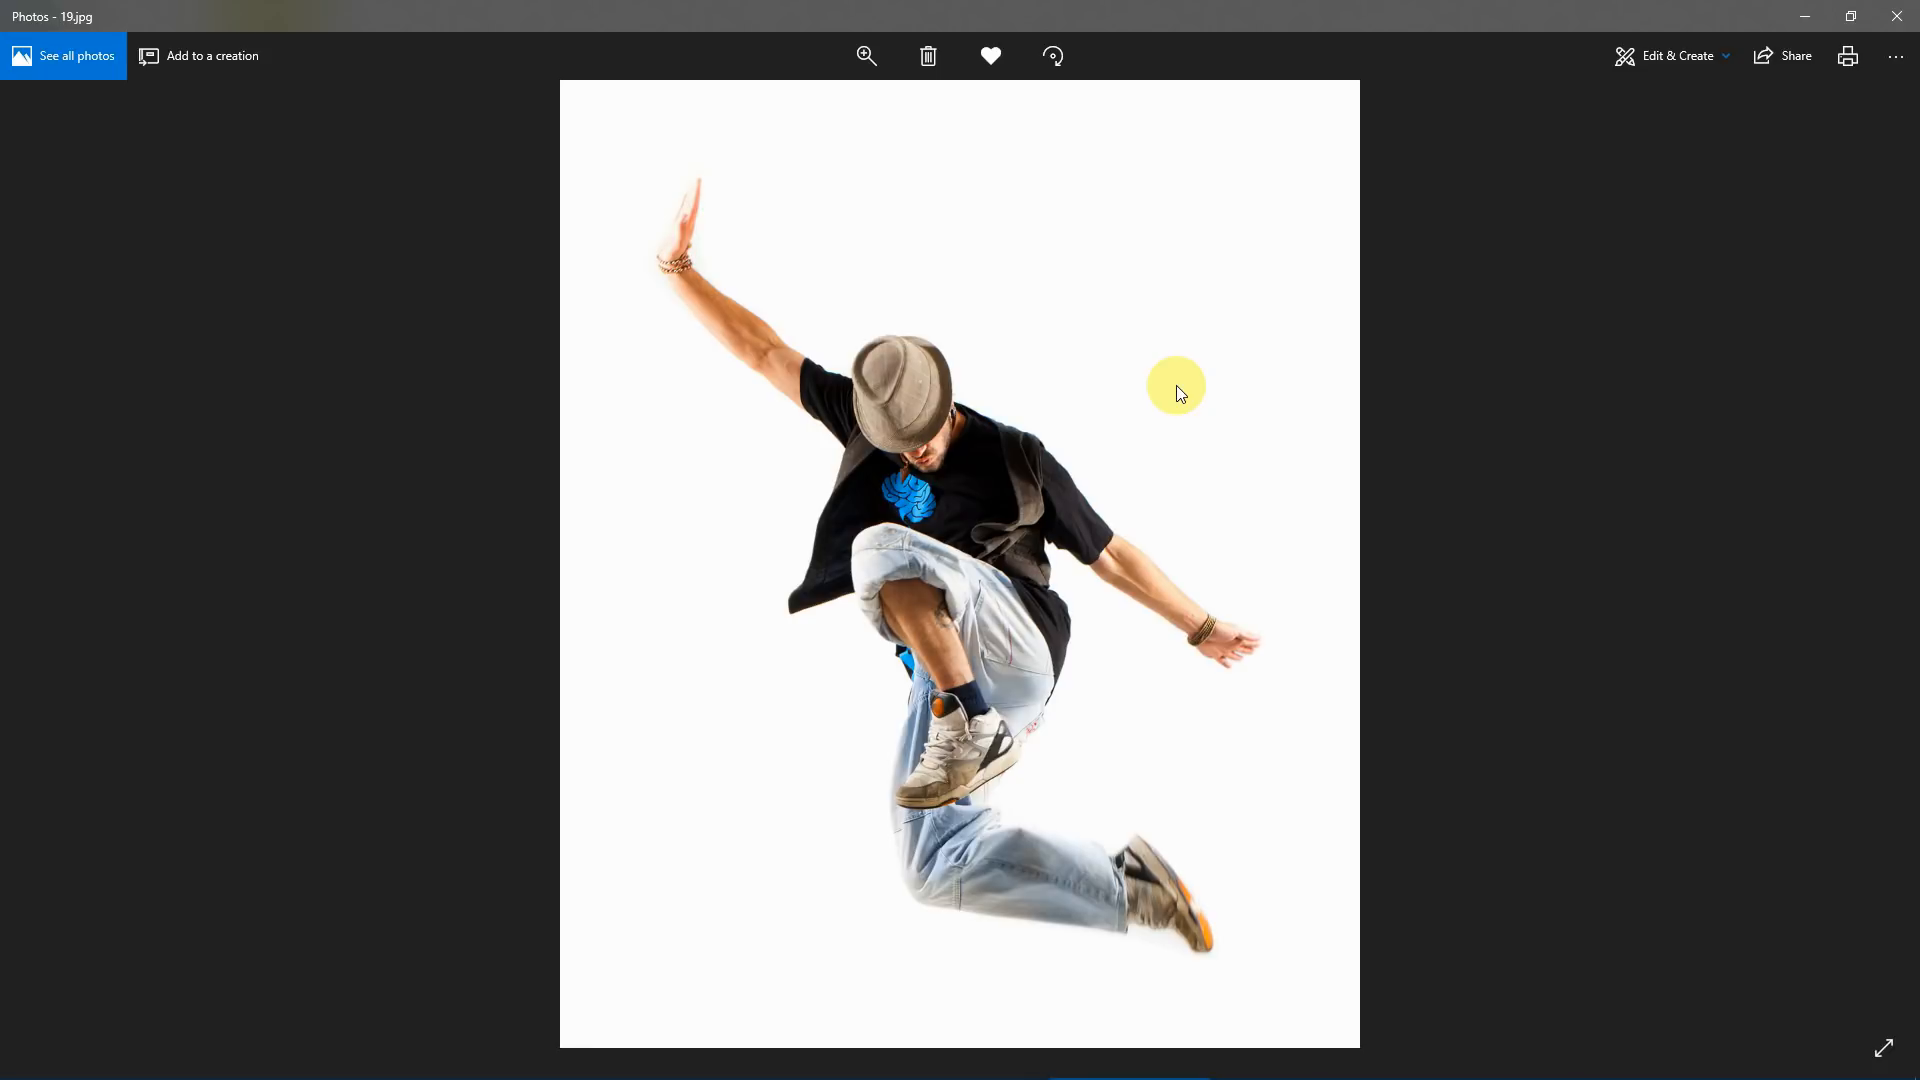
key("Right")
key("Right")
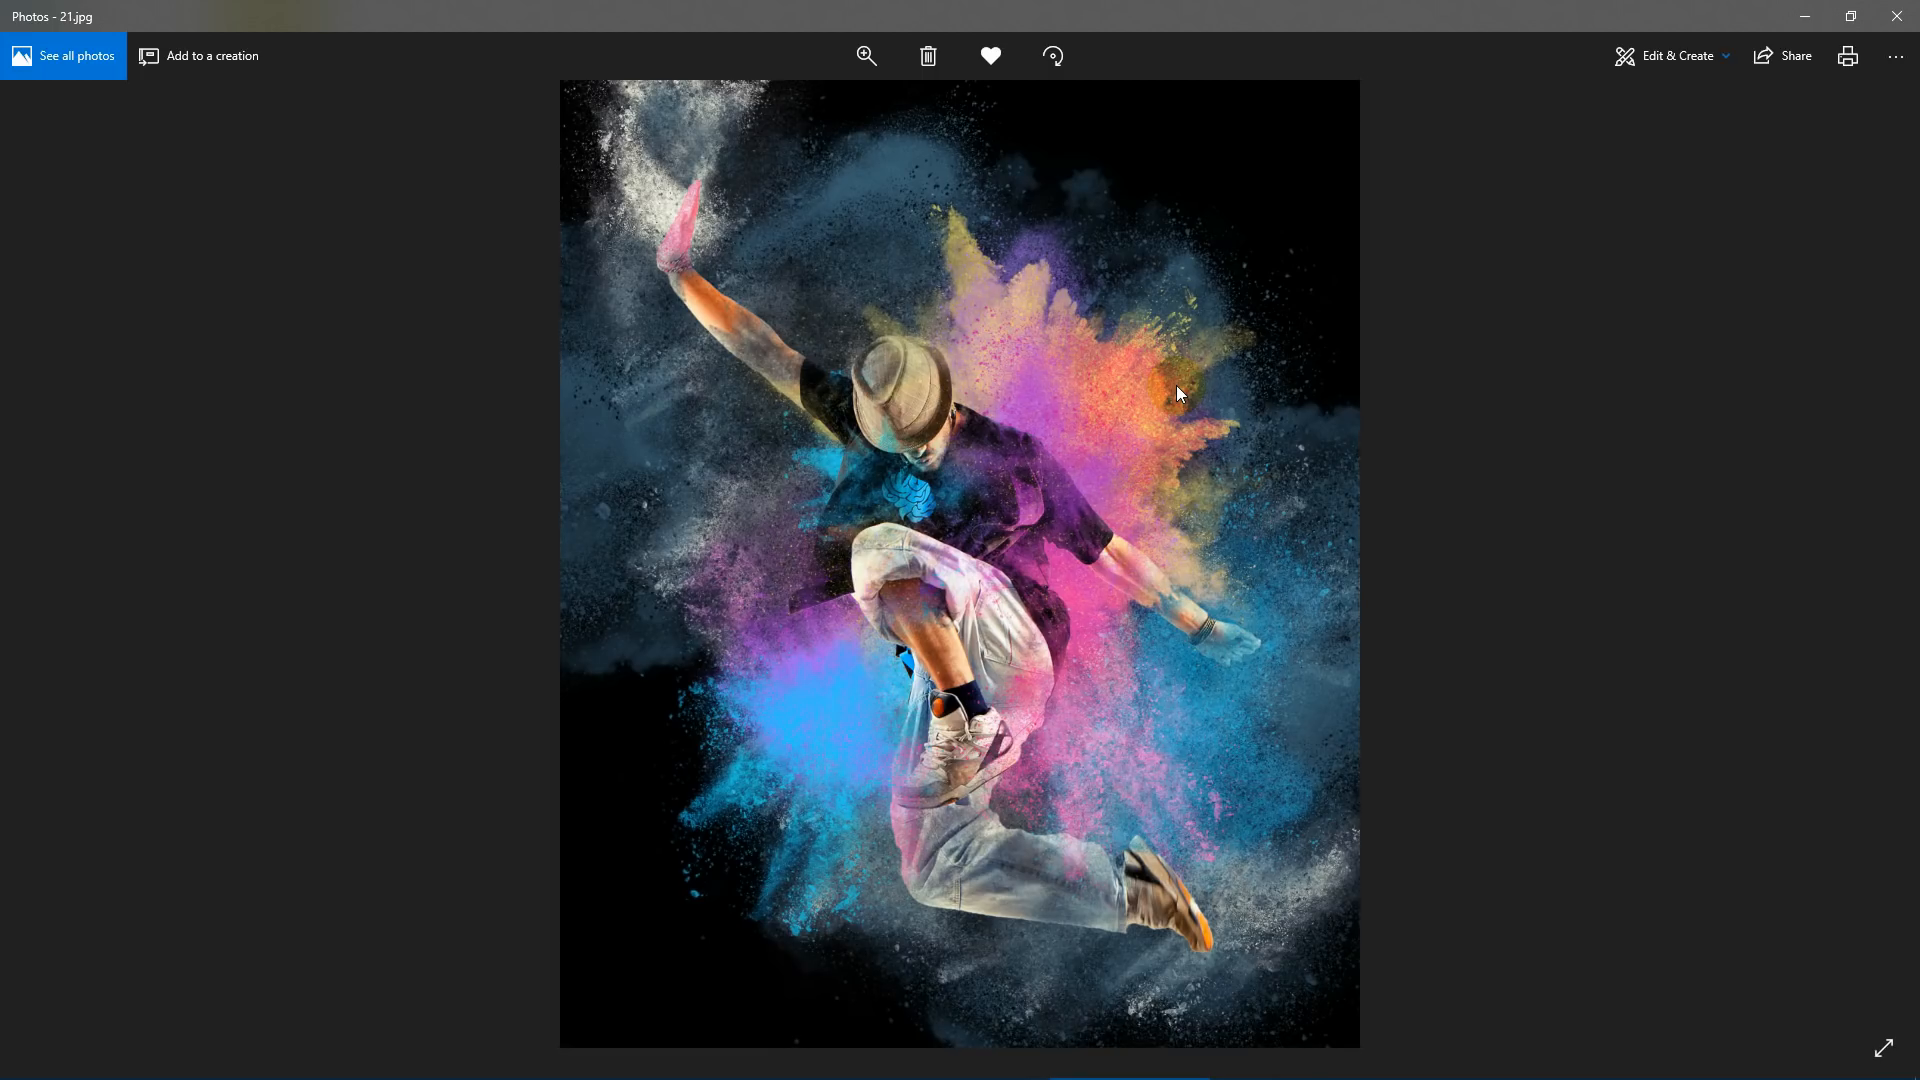
key("Right")
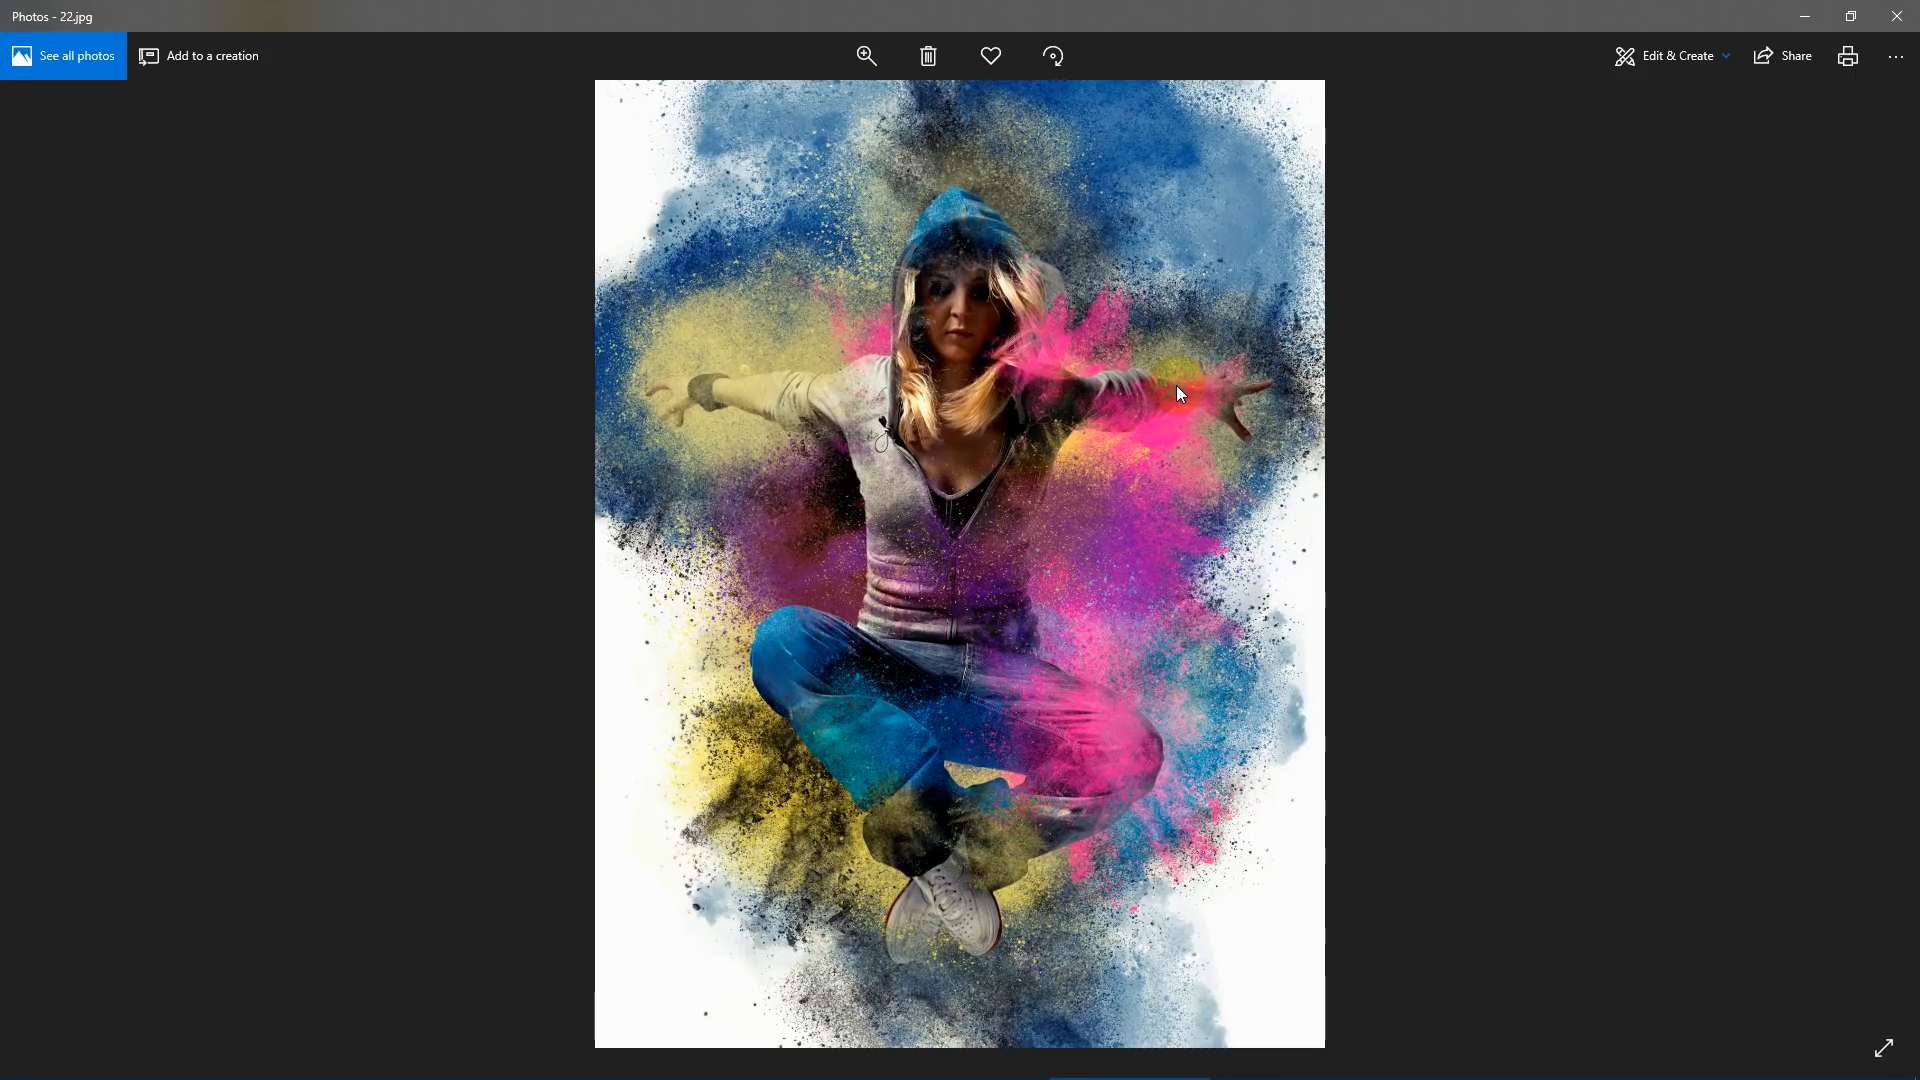
left_click(1176, 386)
key("Right")
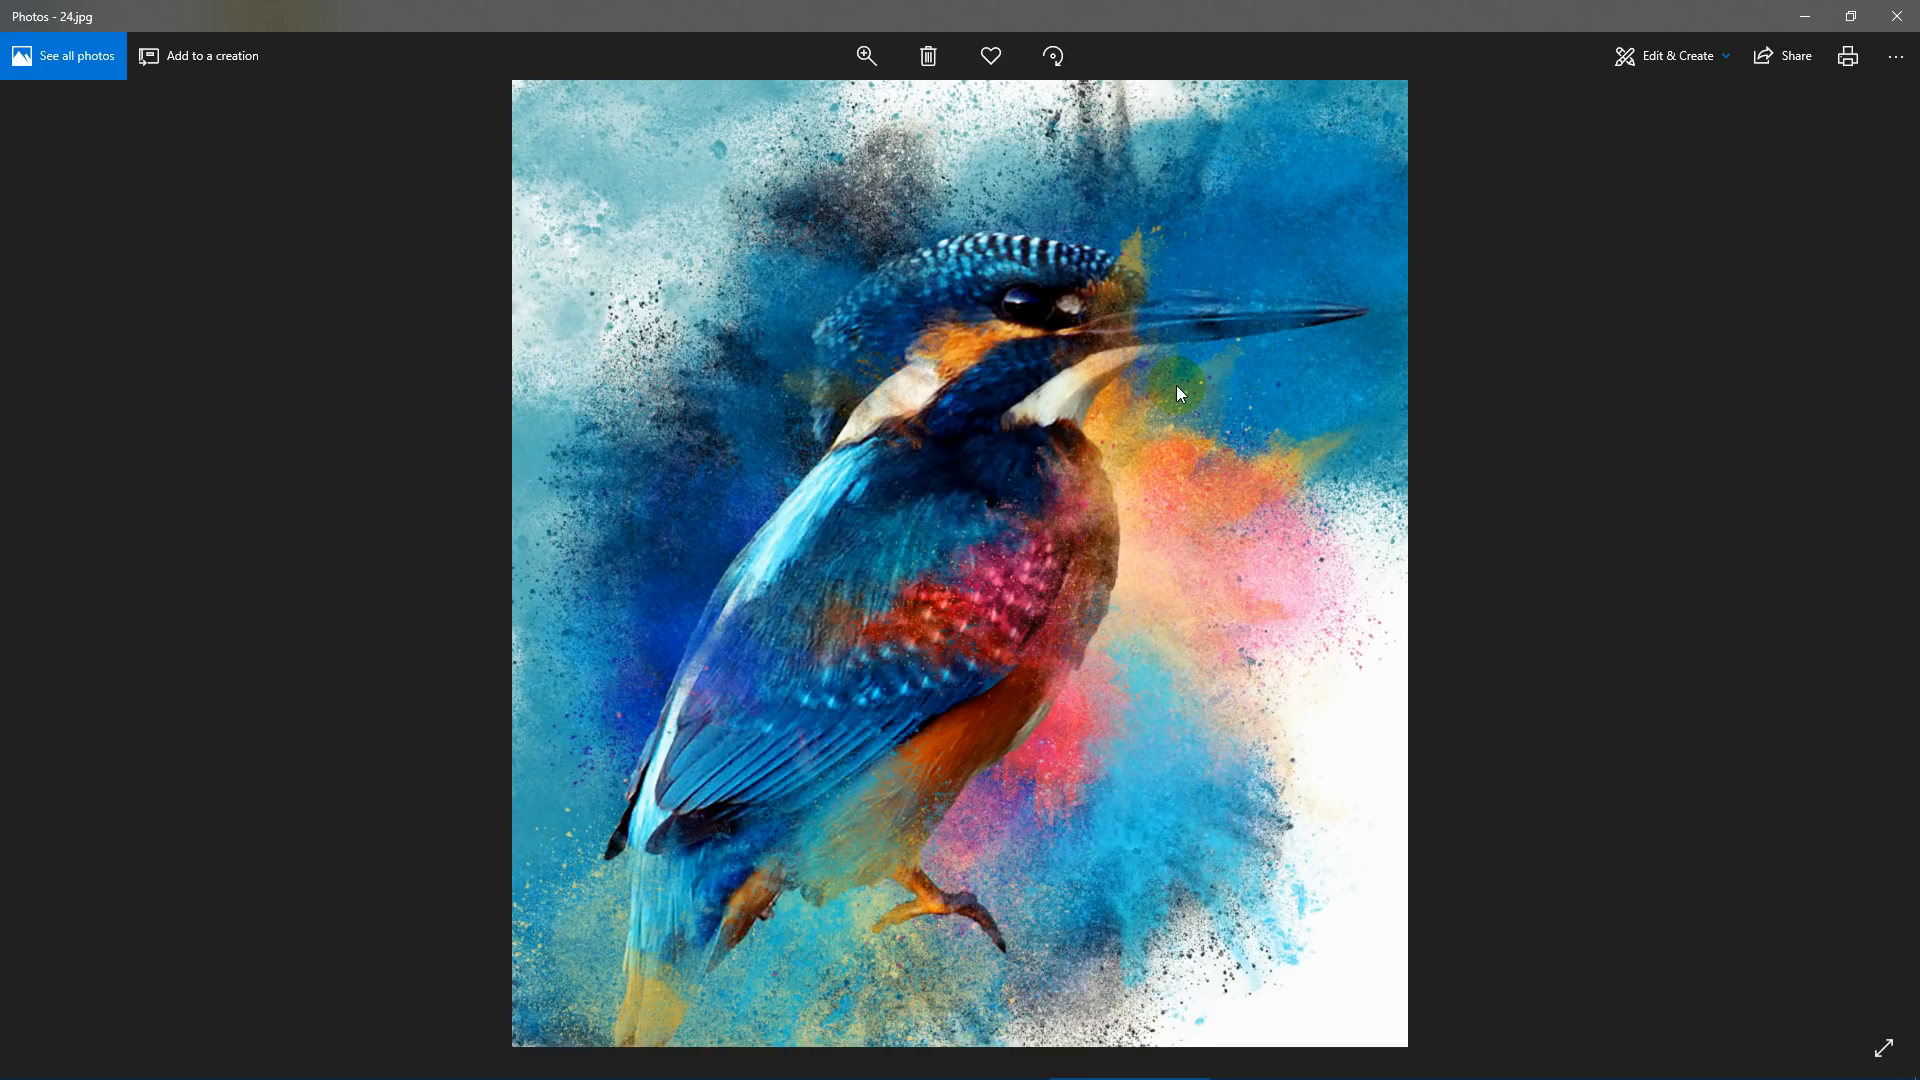
key("Right")
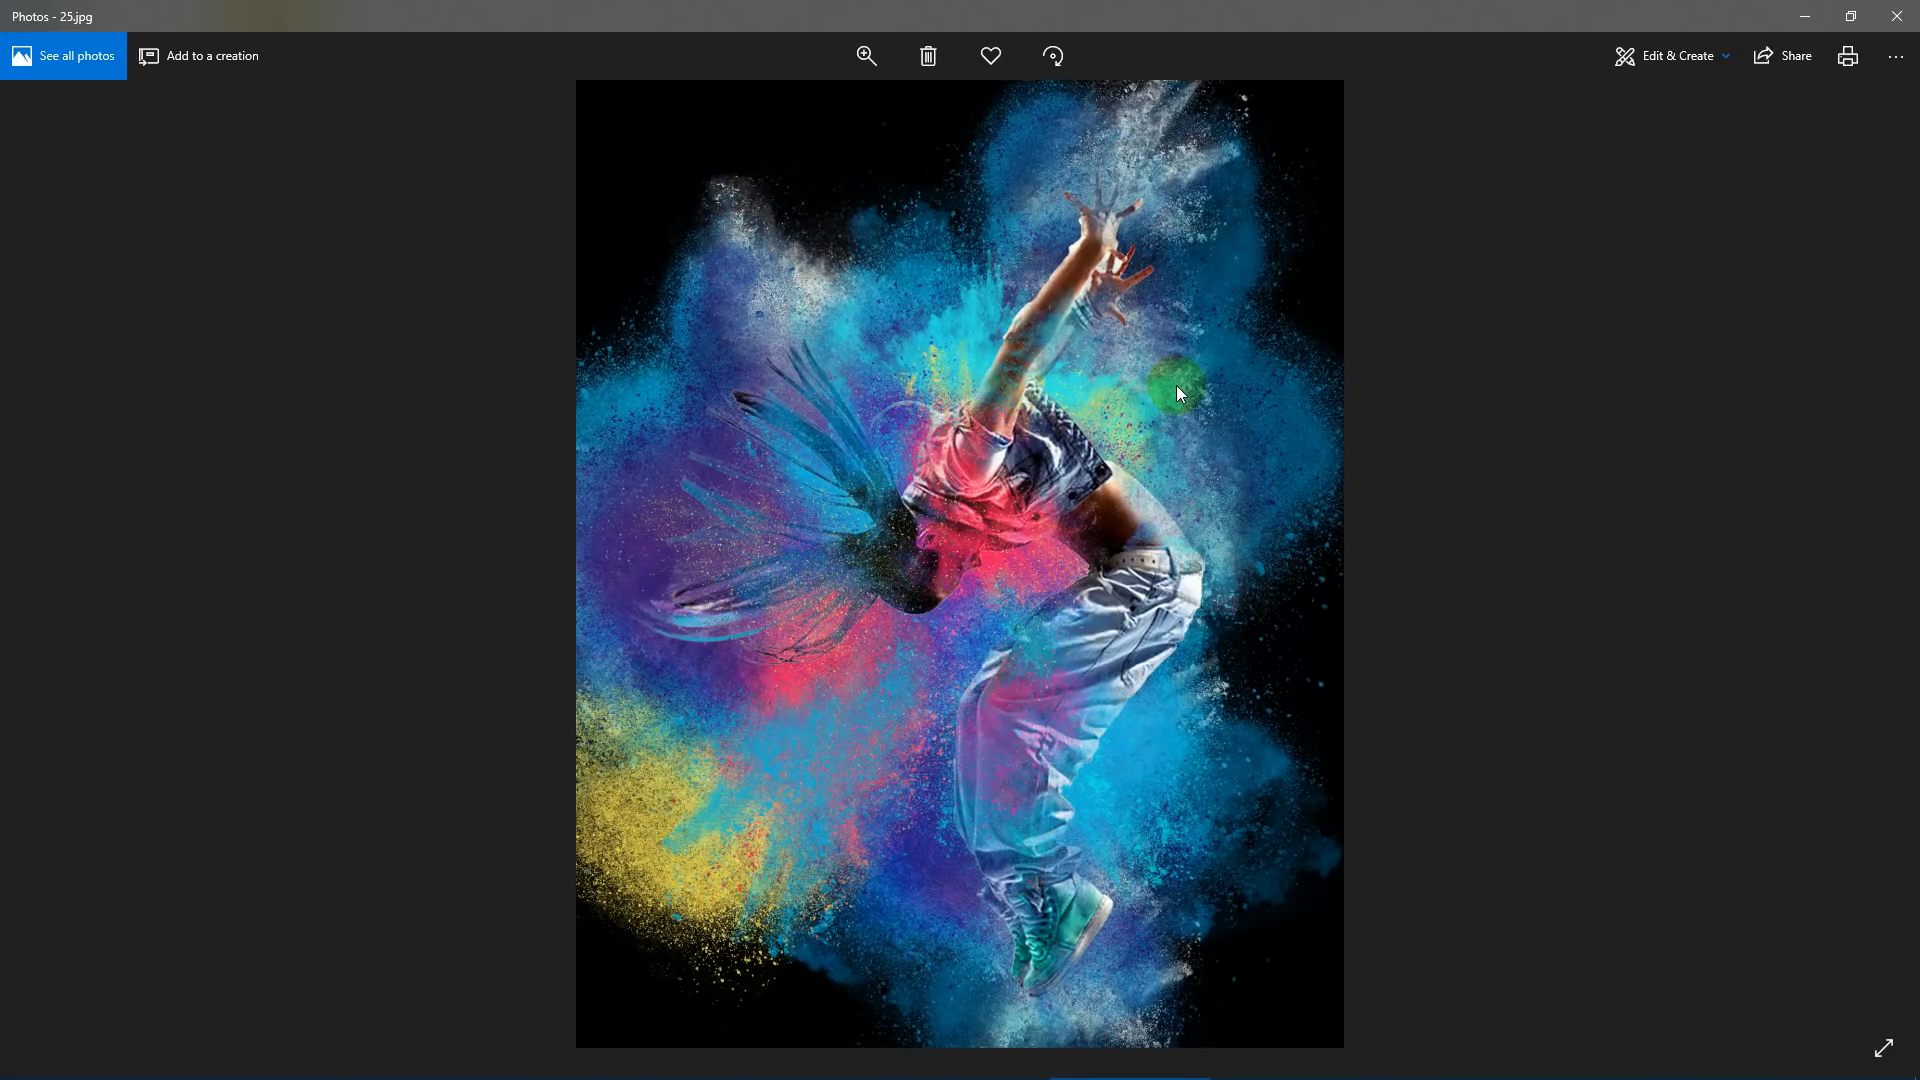
key("Right")
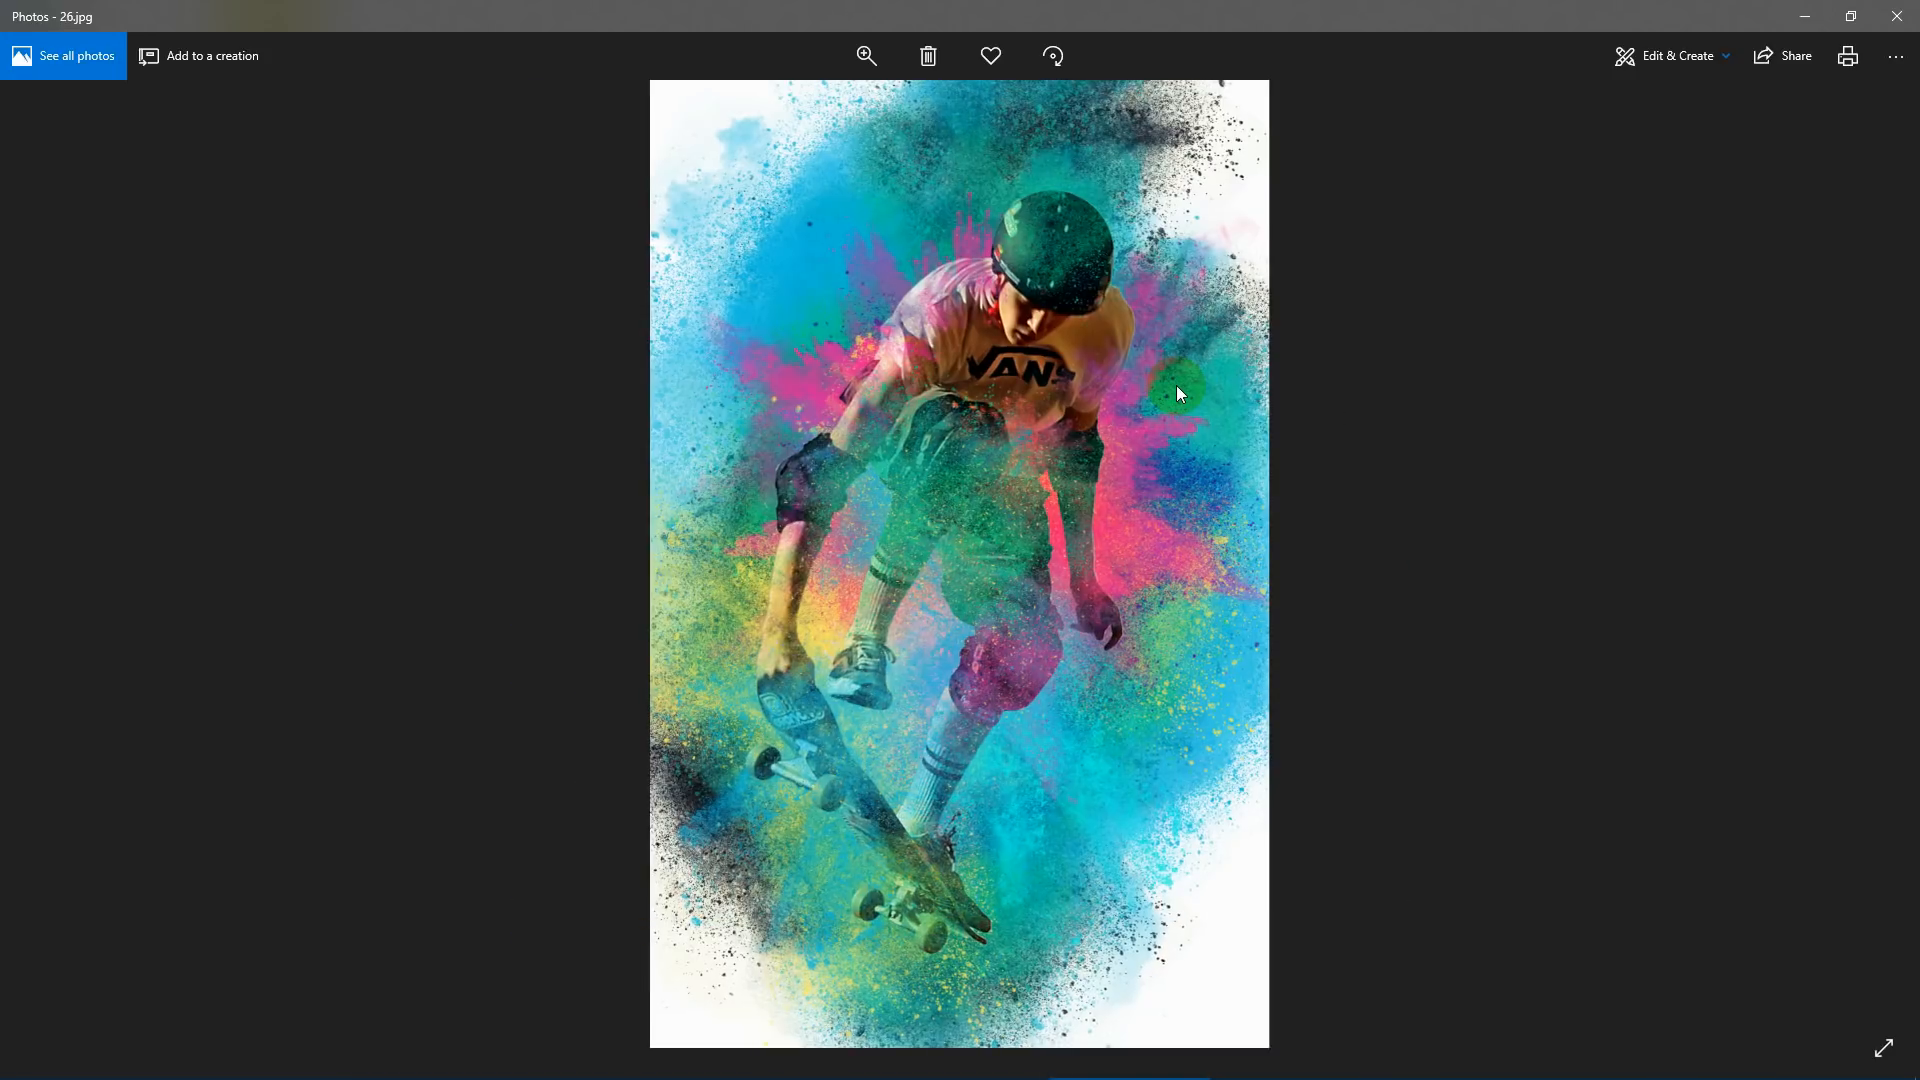
key("Right")
key("Right")
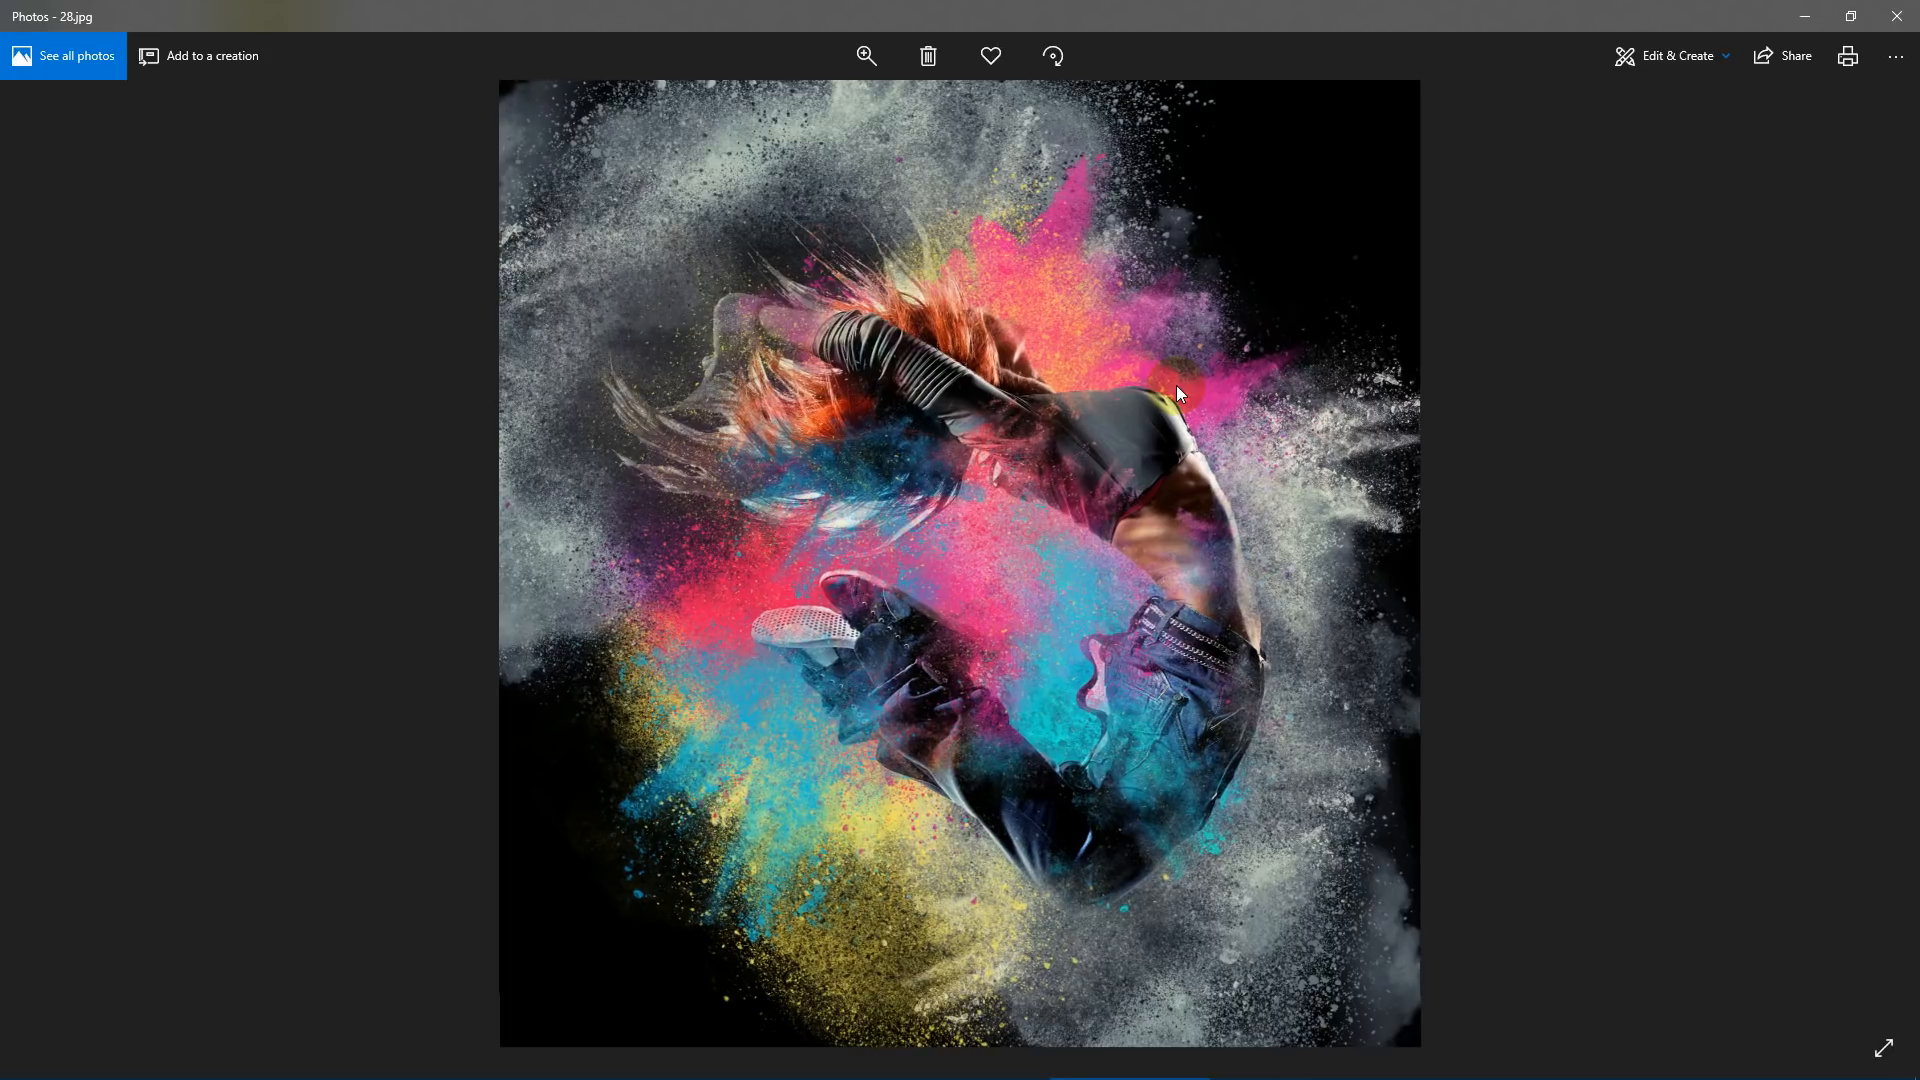
key("Right")
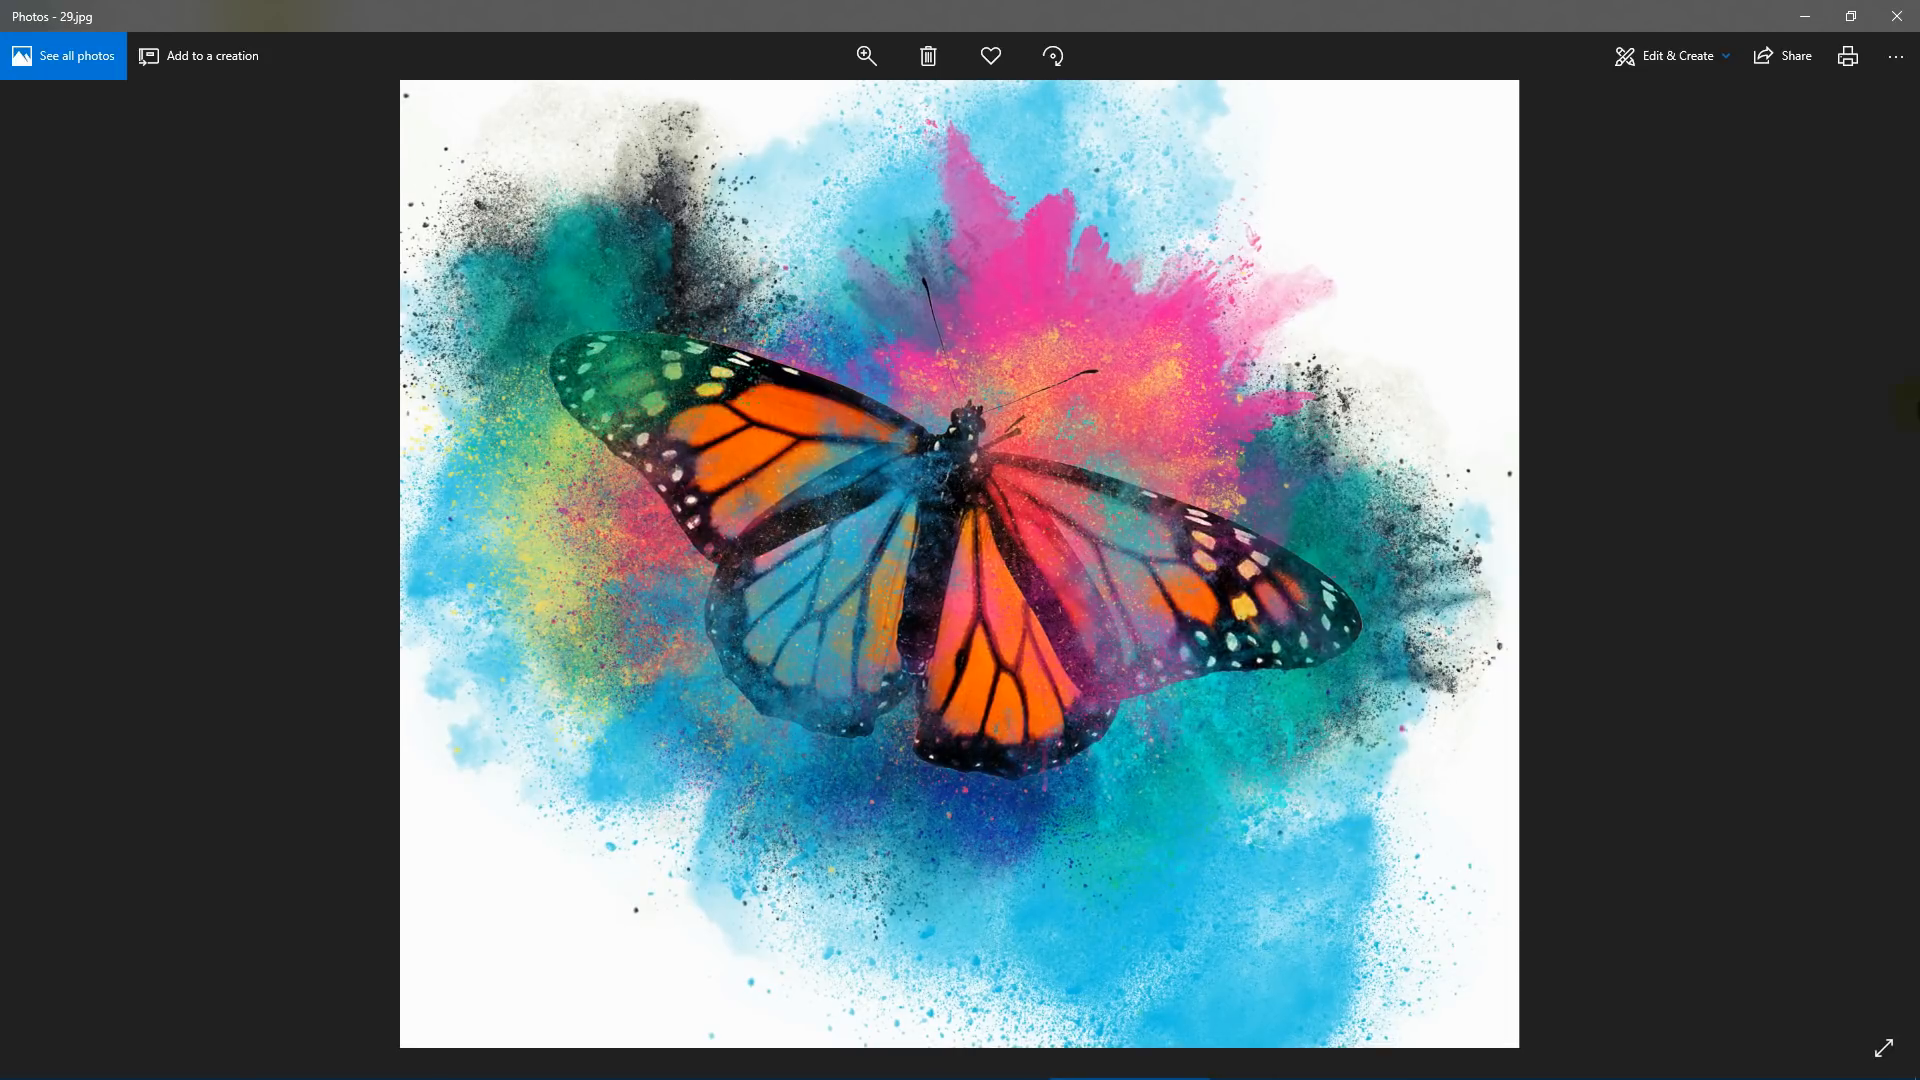
- Close the image viewer, switch to Photoshop, close preview.jpg and open 1.jpg from the test folder
left_click(1896, 16)
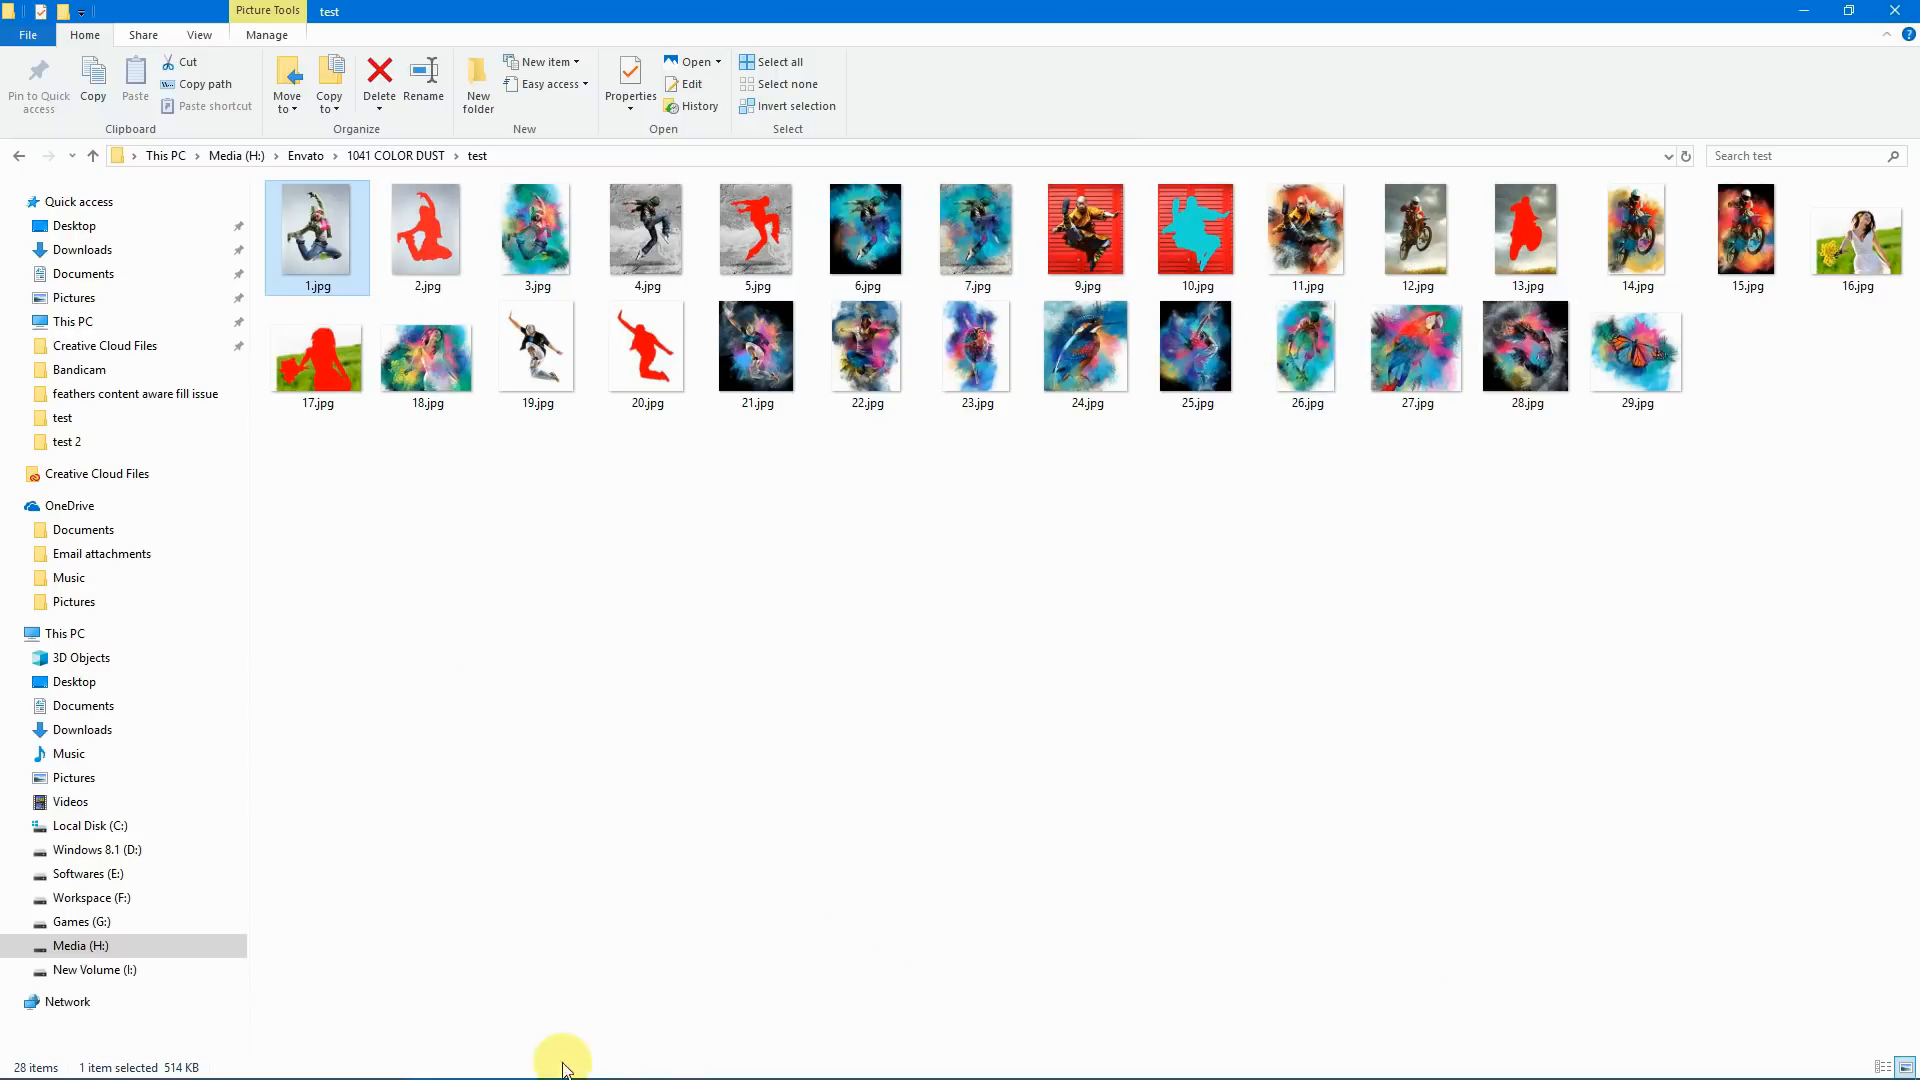
left_click(800, 1060)
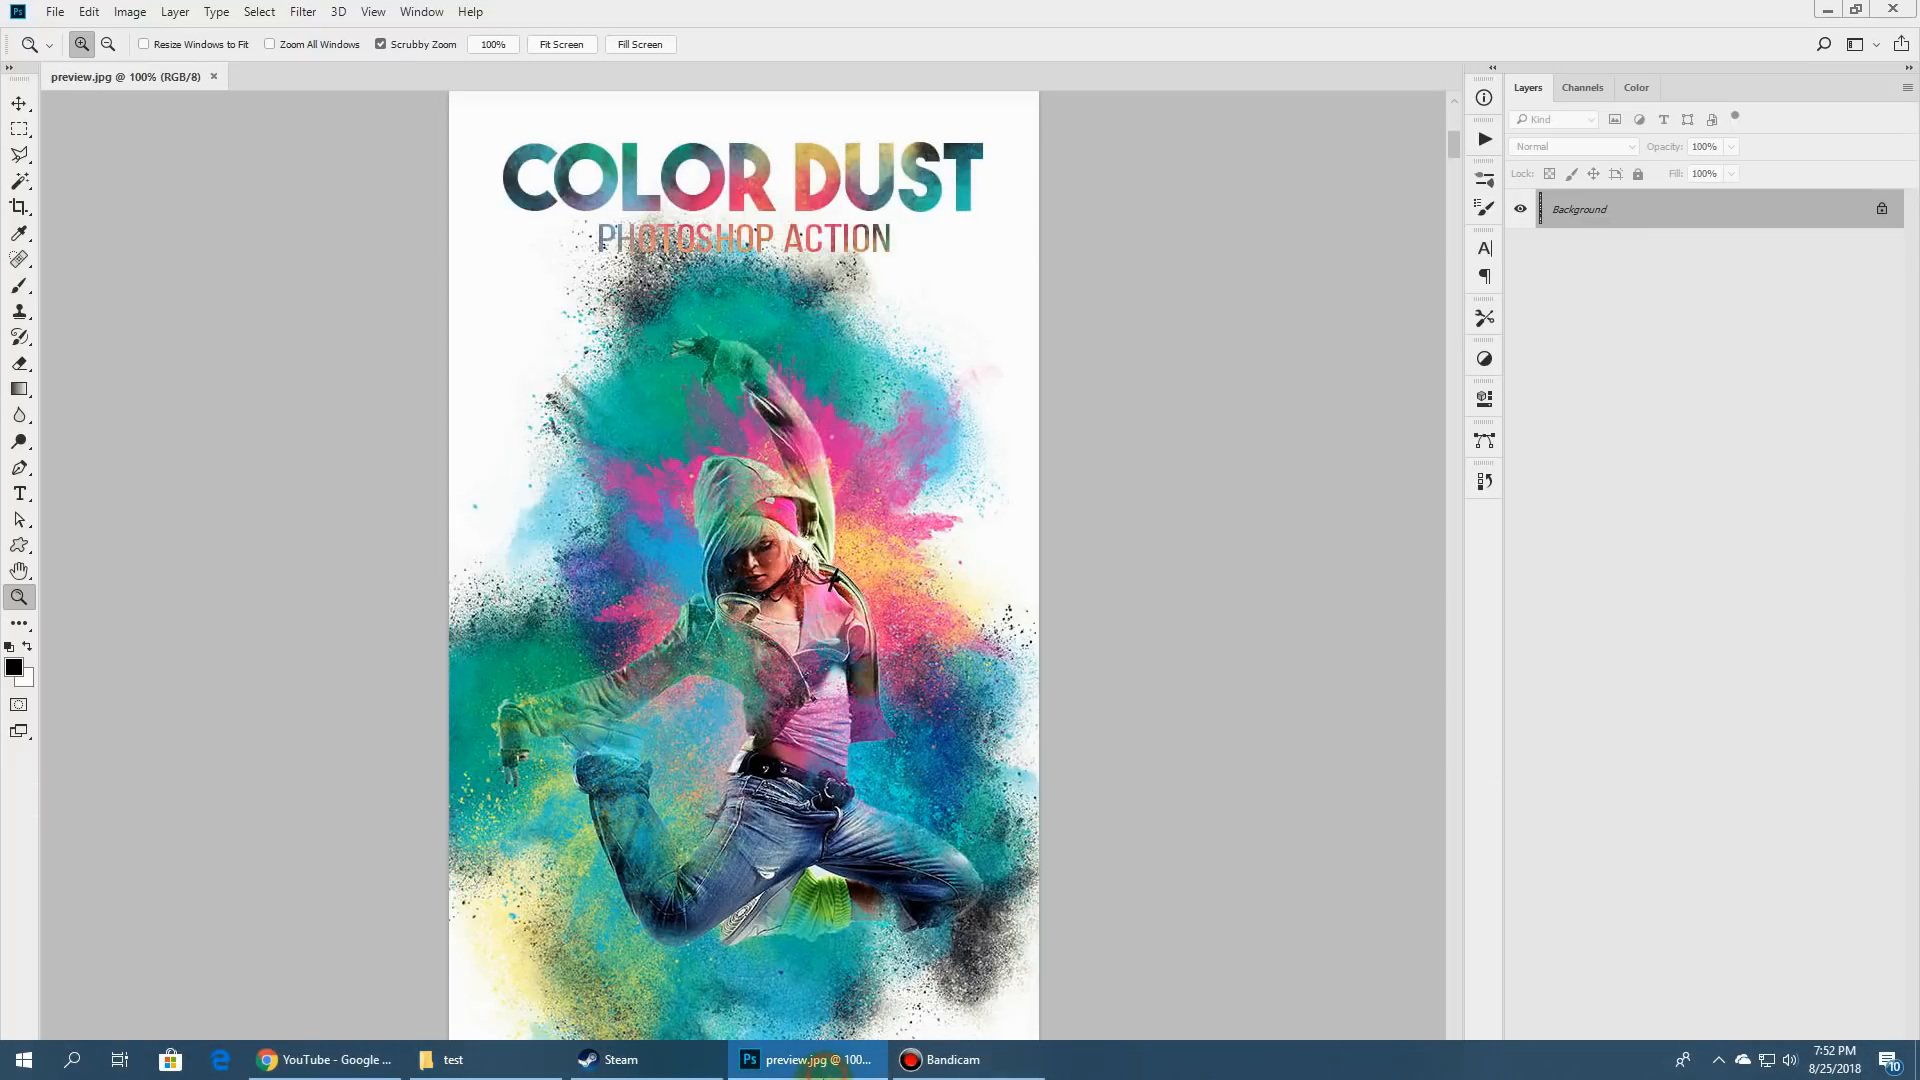
left_click(213, 76)
left_click(563, 1058)
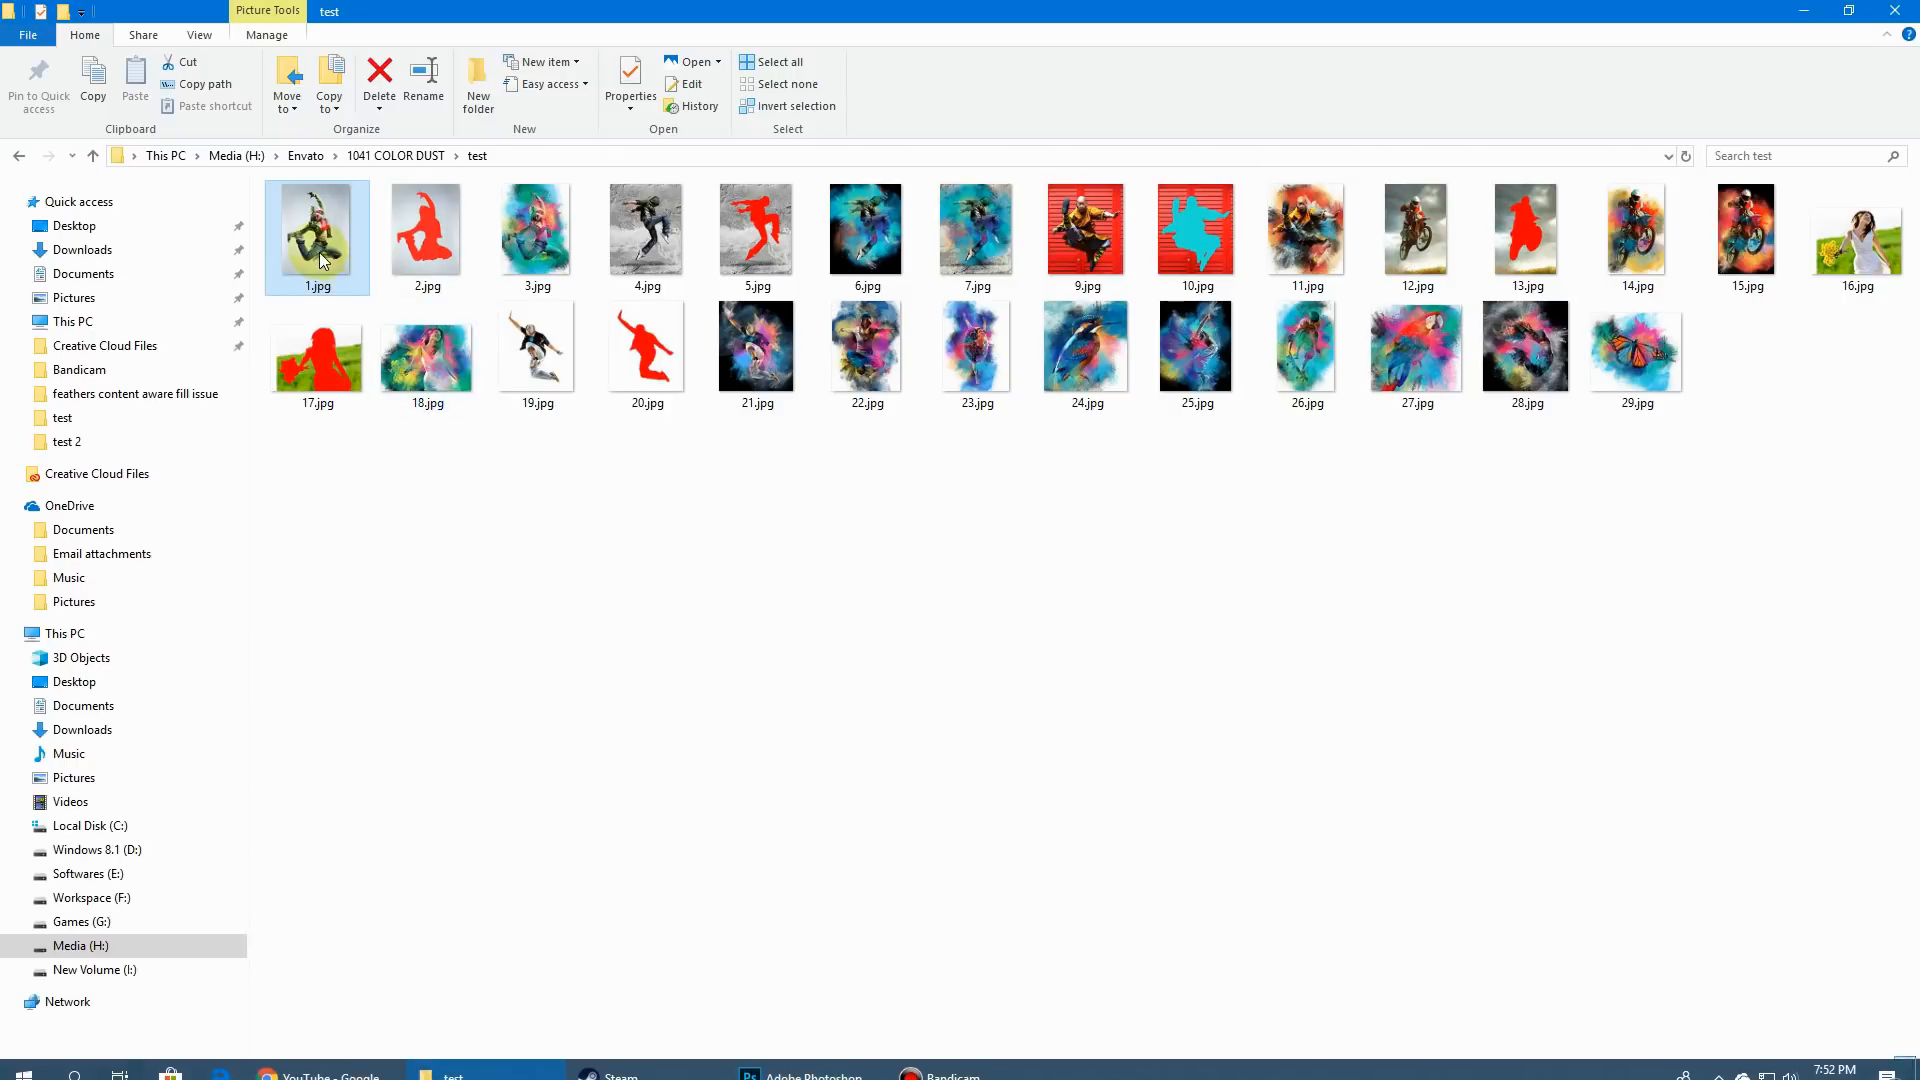
left_click_drag(327, 237, 1040, 880)
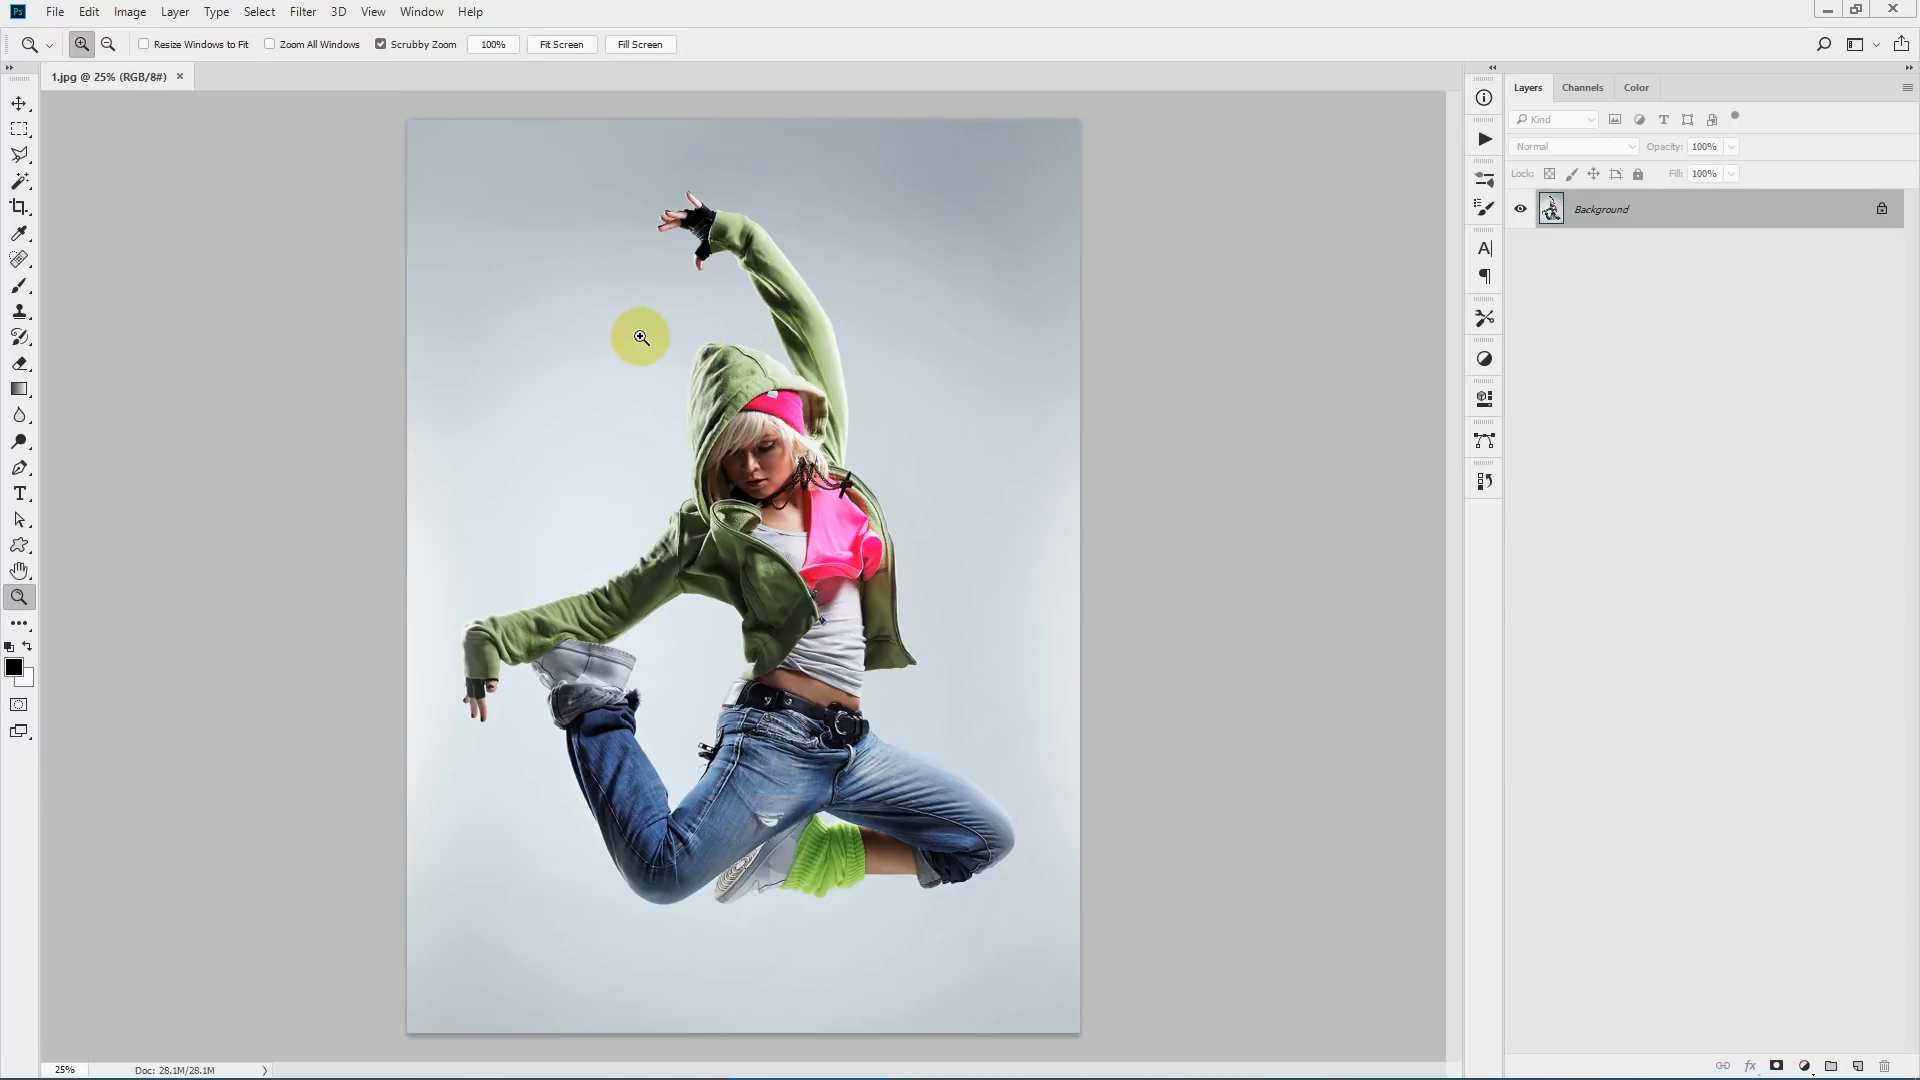
- Check the color mode and bit depth of 1.jpg
left_click(131, 13)
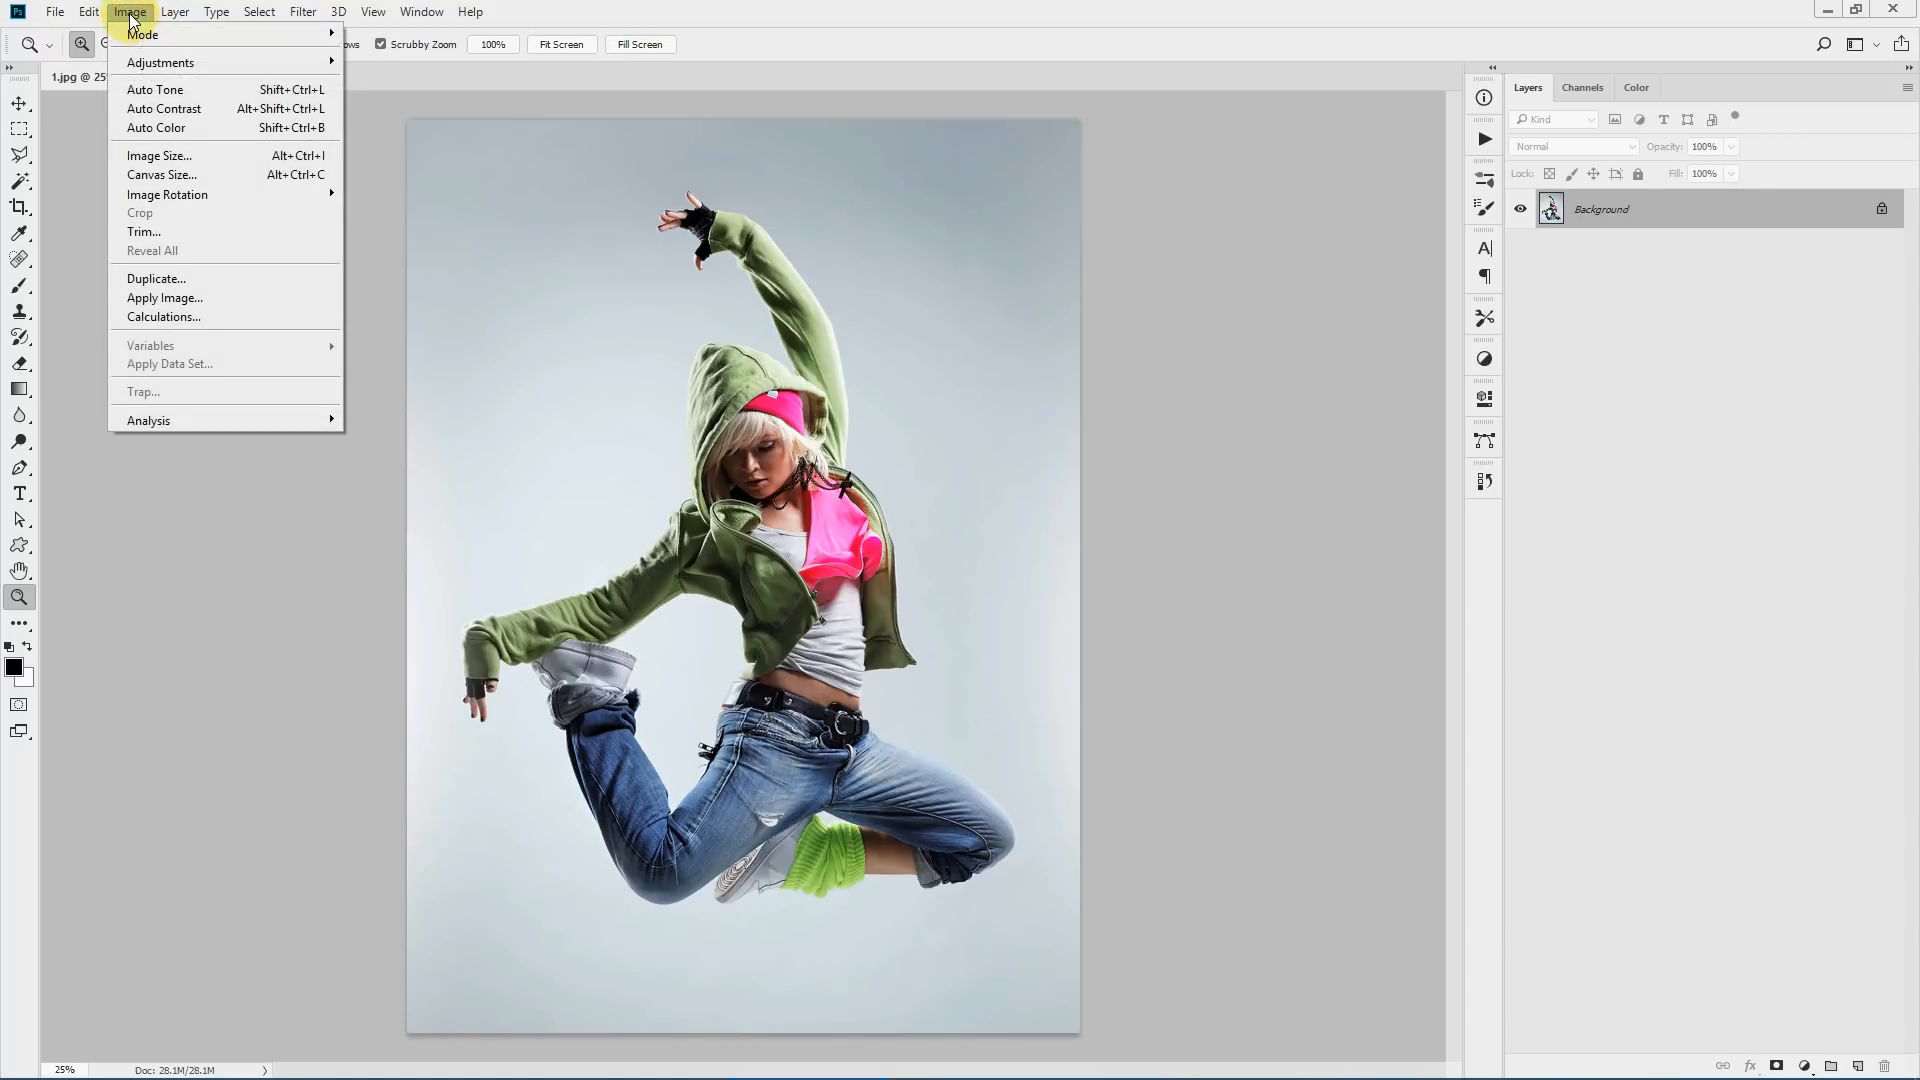
left_click(131, 14)
left_click(131, 14)
mouse_move(138, 34)
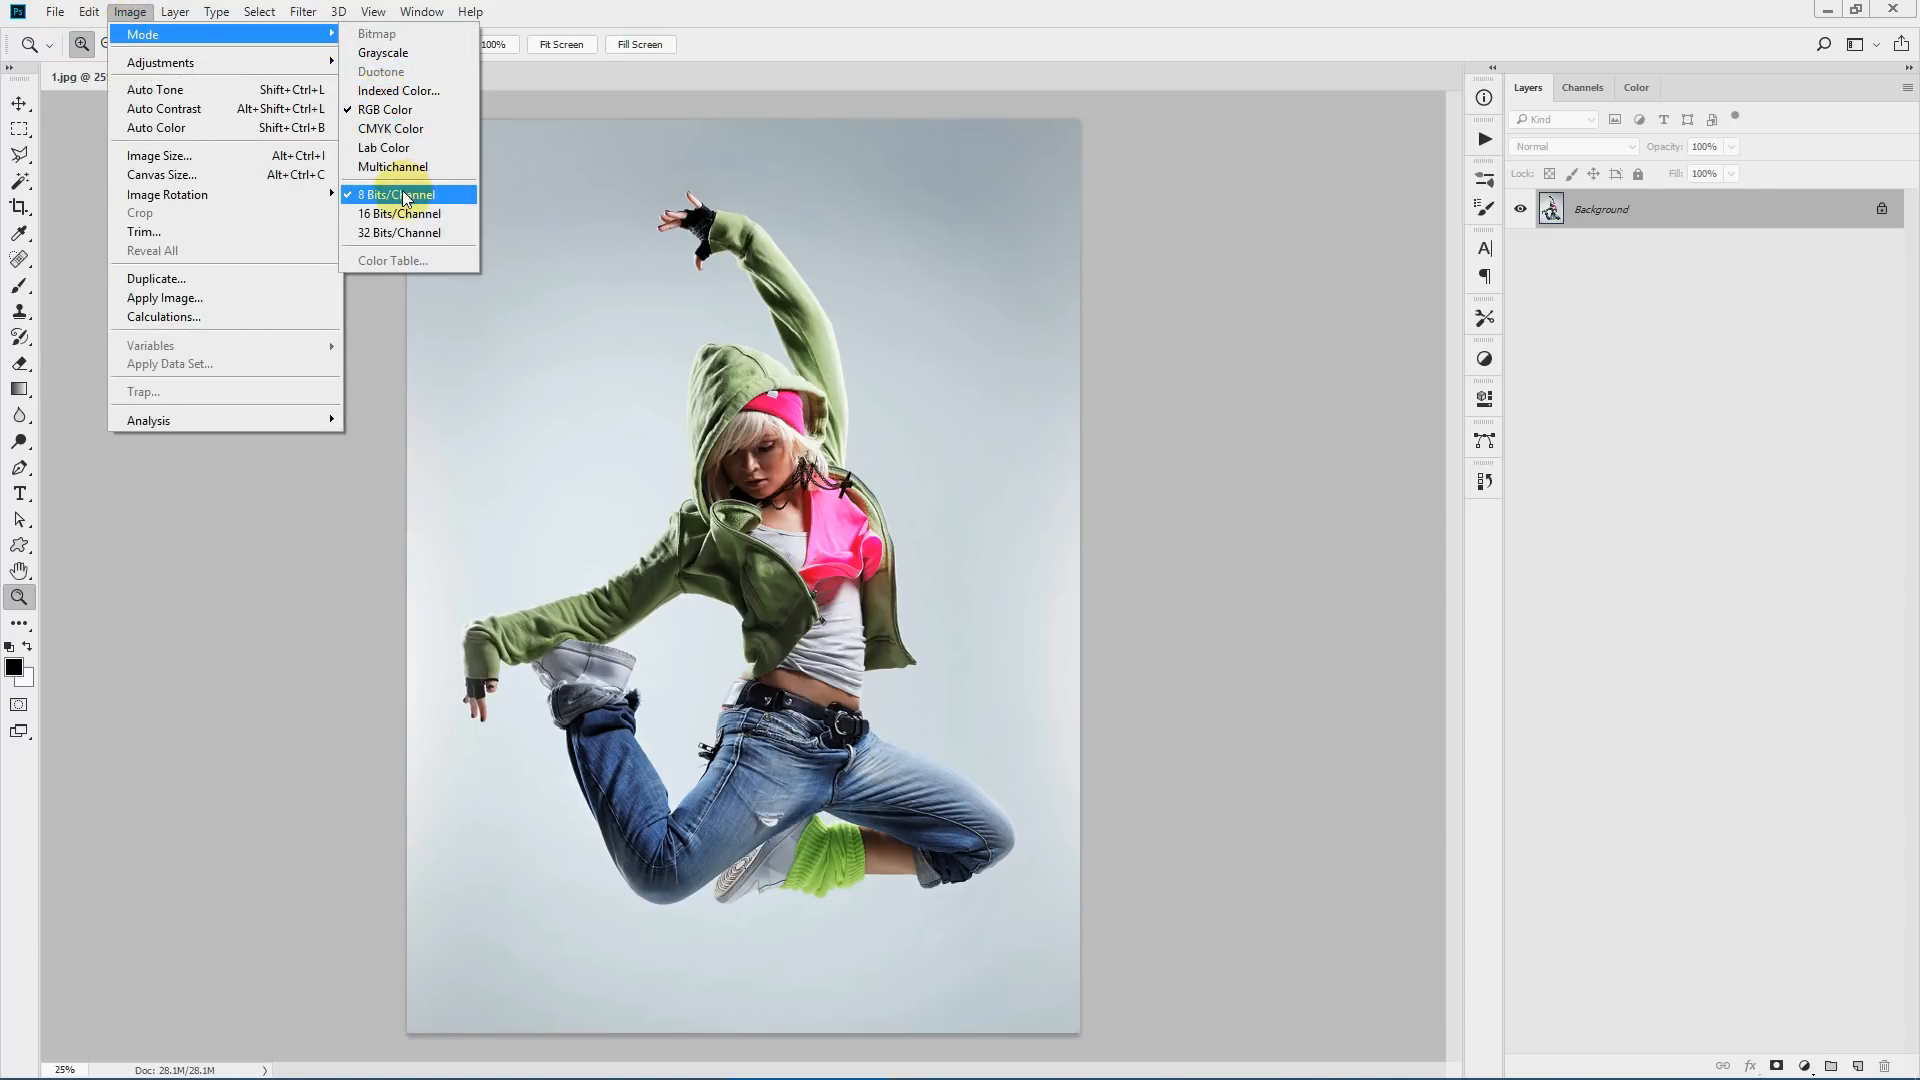
left_click(986, 6)
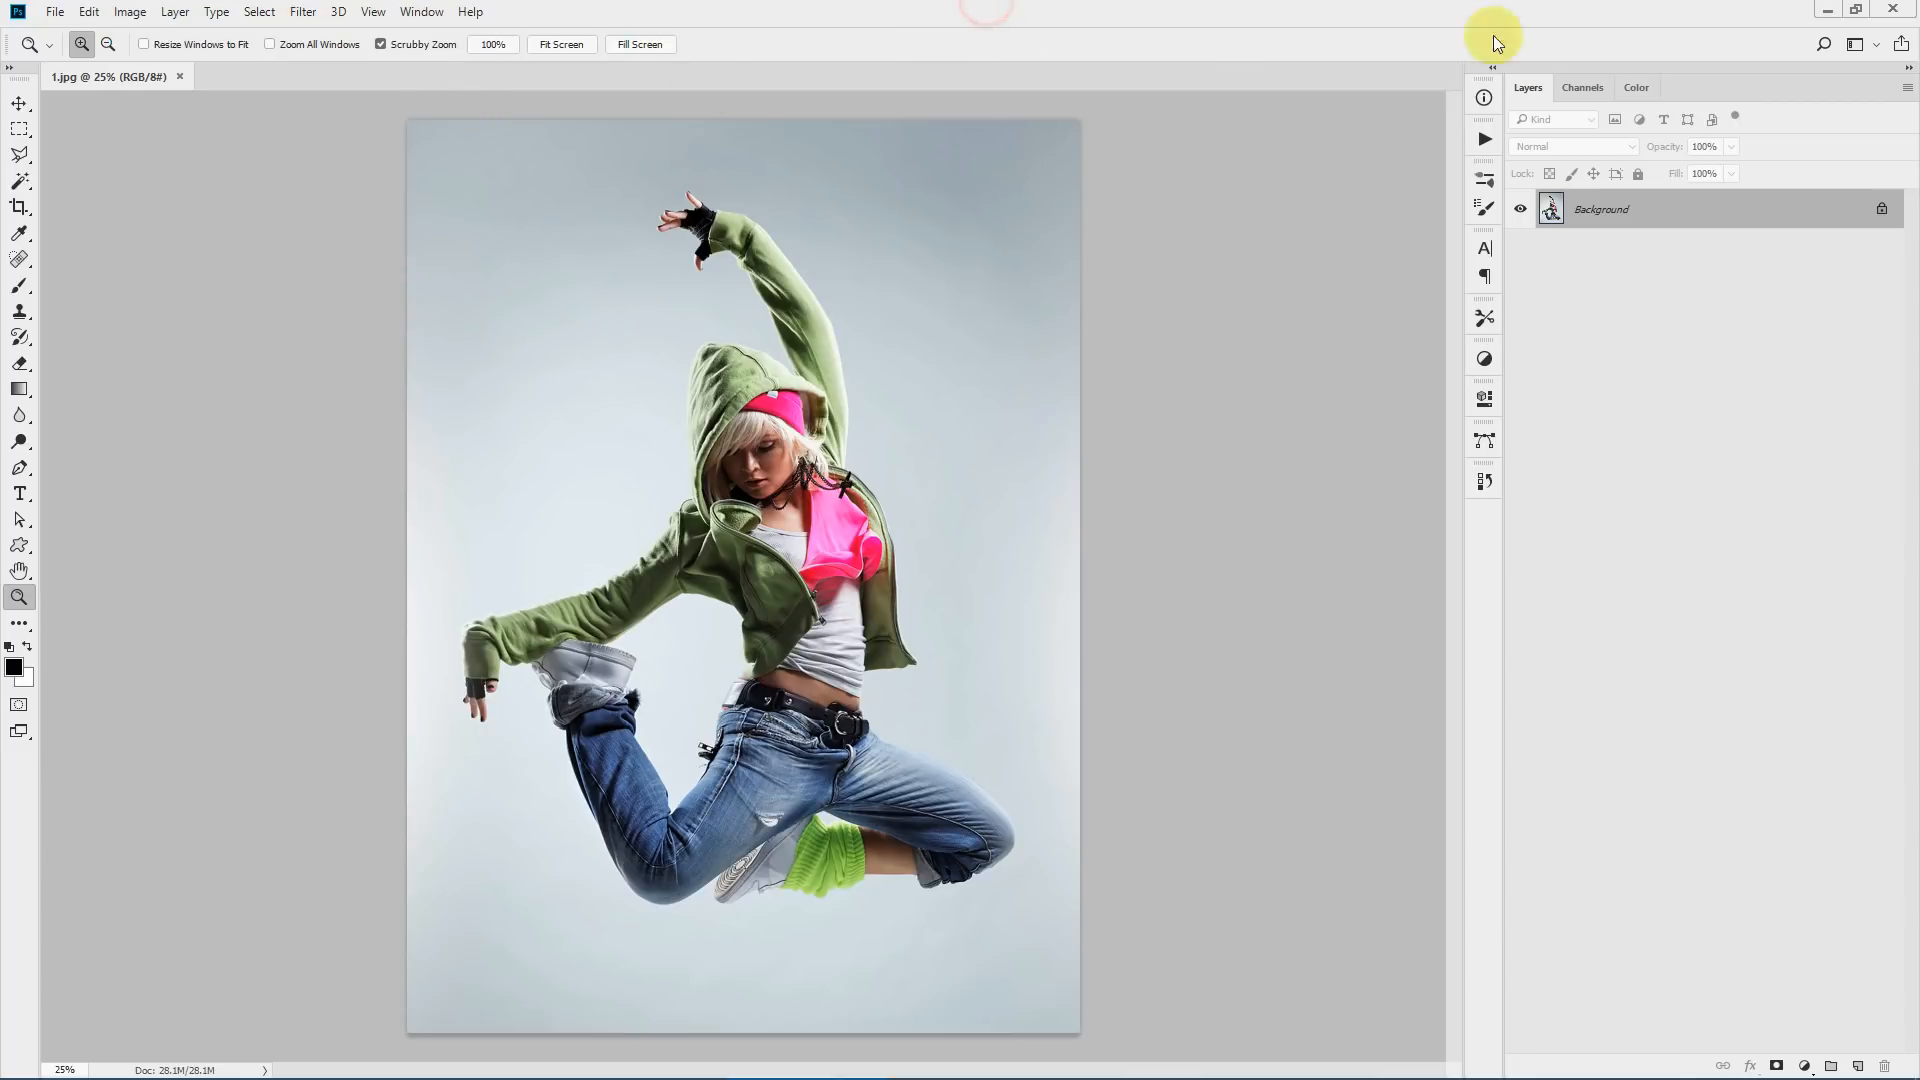
- Review the Layers Panel Options for default masks on fill layers and adding "copy" to copied layers, and accept them
left_click(1910, 92)
left_click(1745, 690)
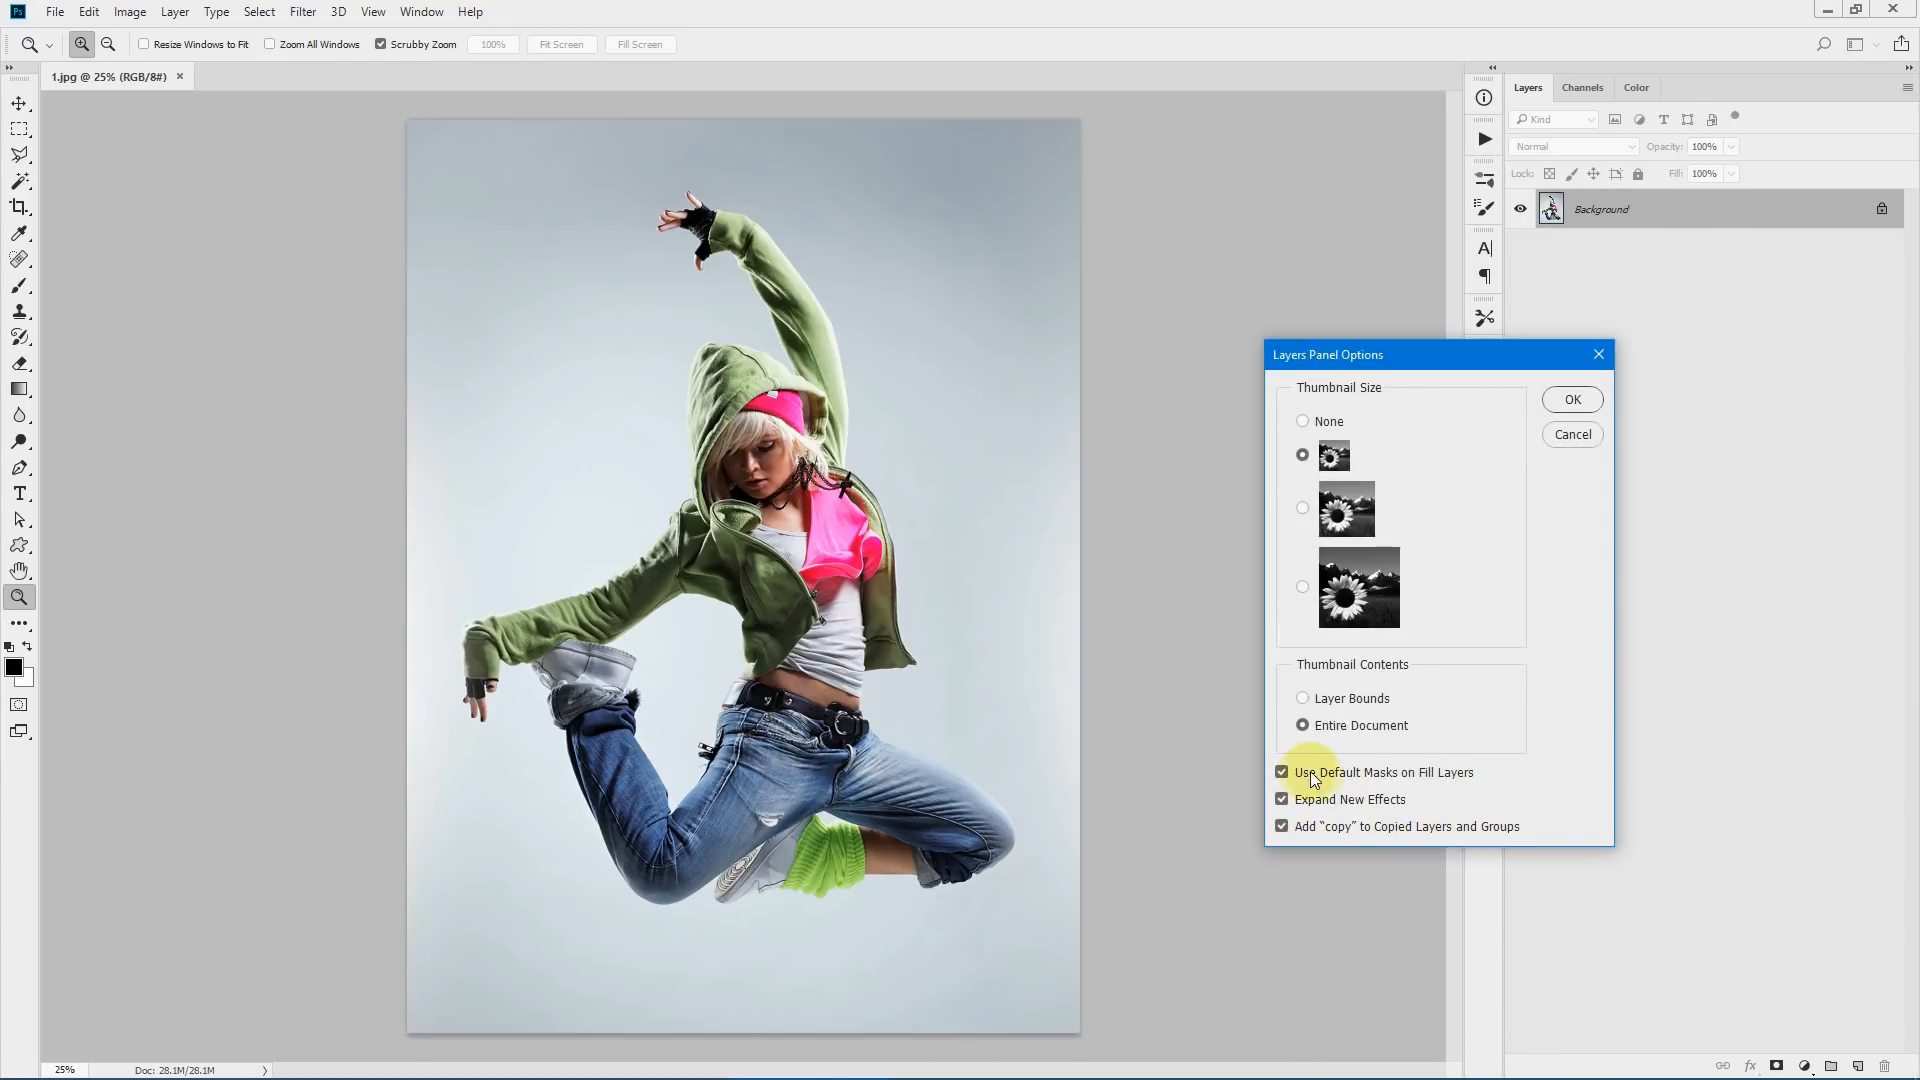
left_click(1600, 399)
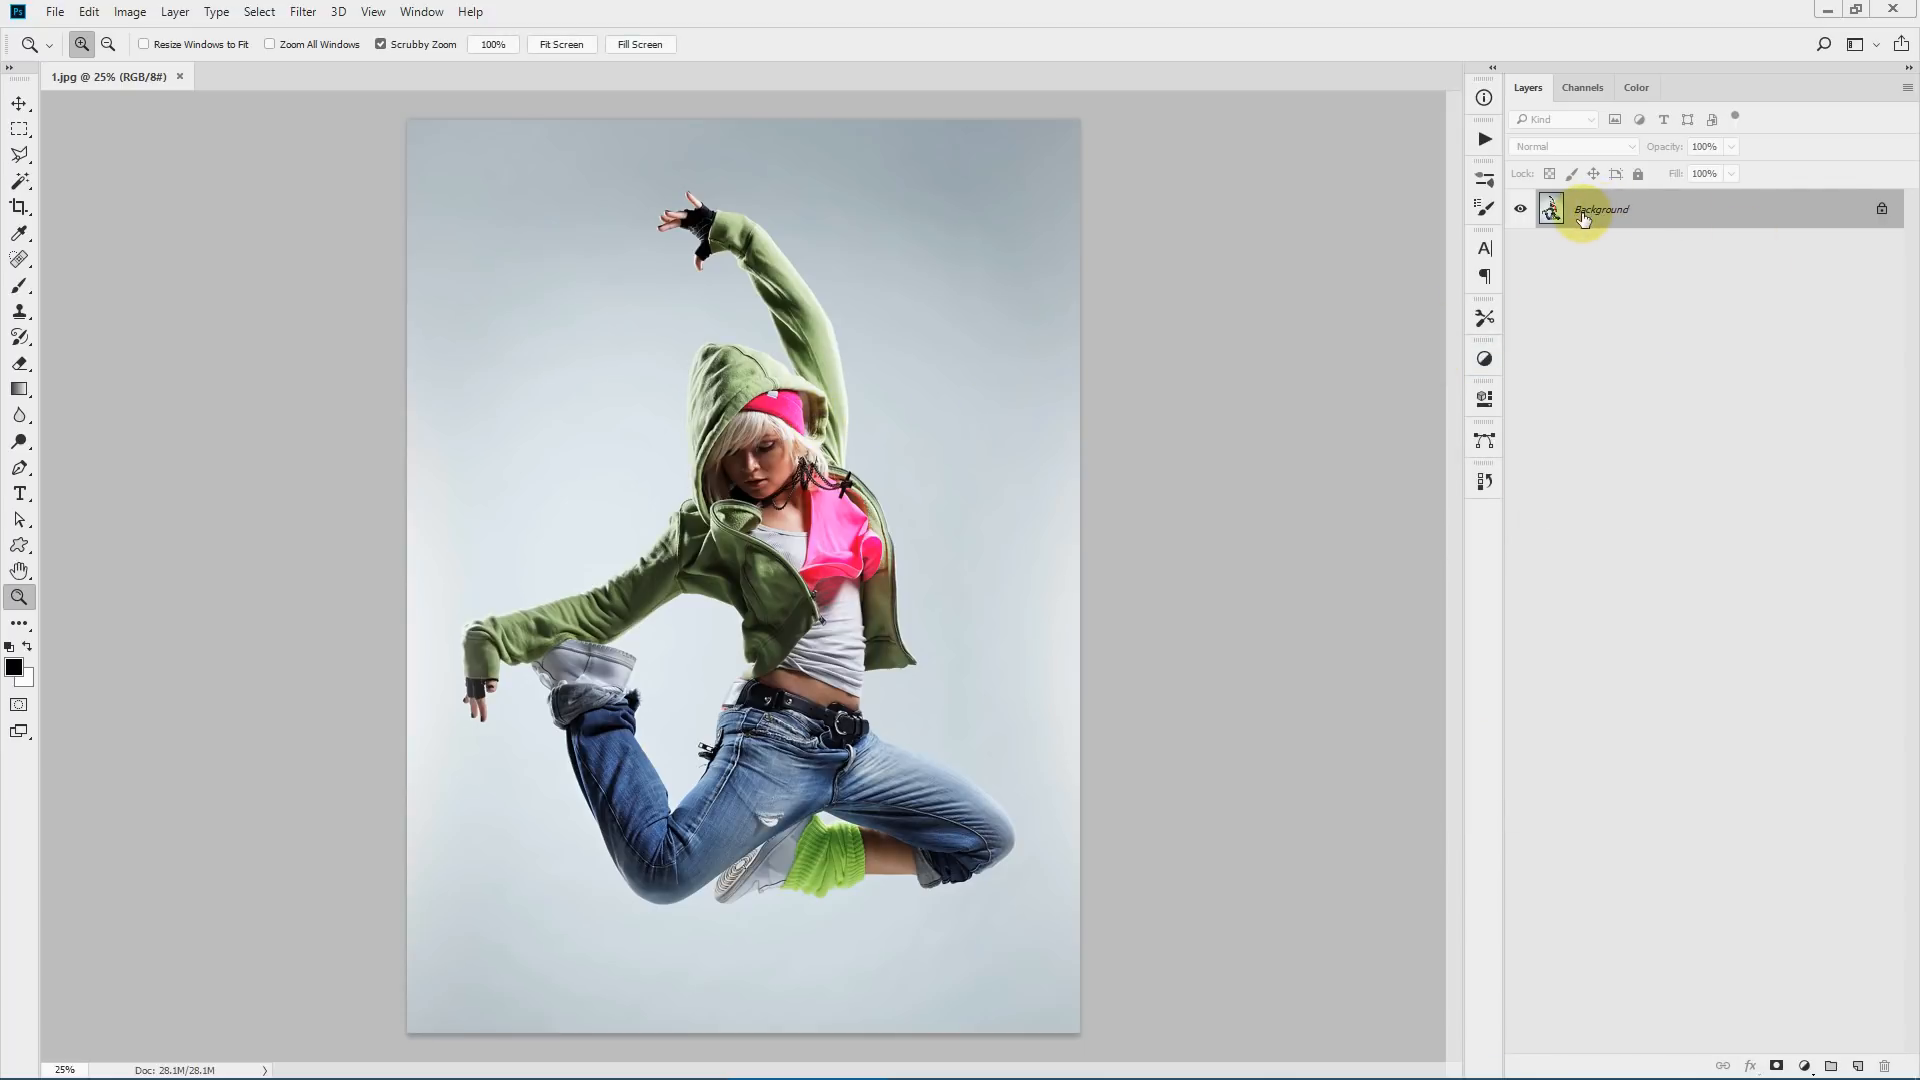
- Apply a full-canvas crop with Delete Cropped Pixels turned off to turn the Background into a regular layer
left_click(18, 207)
left_click(590, 46)
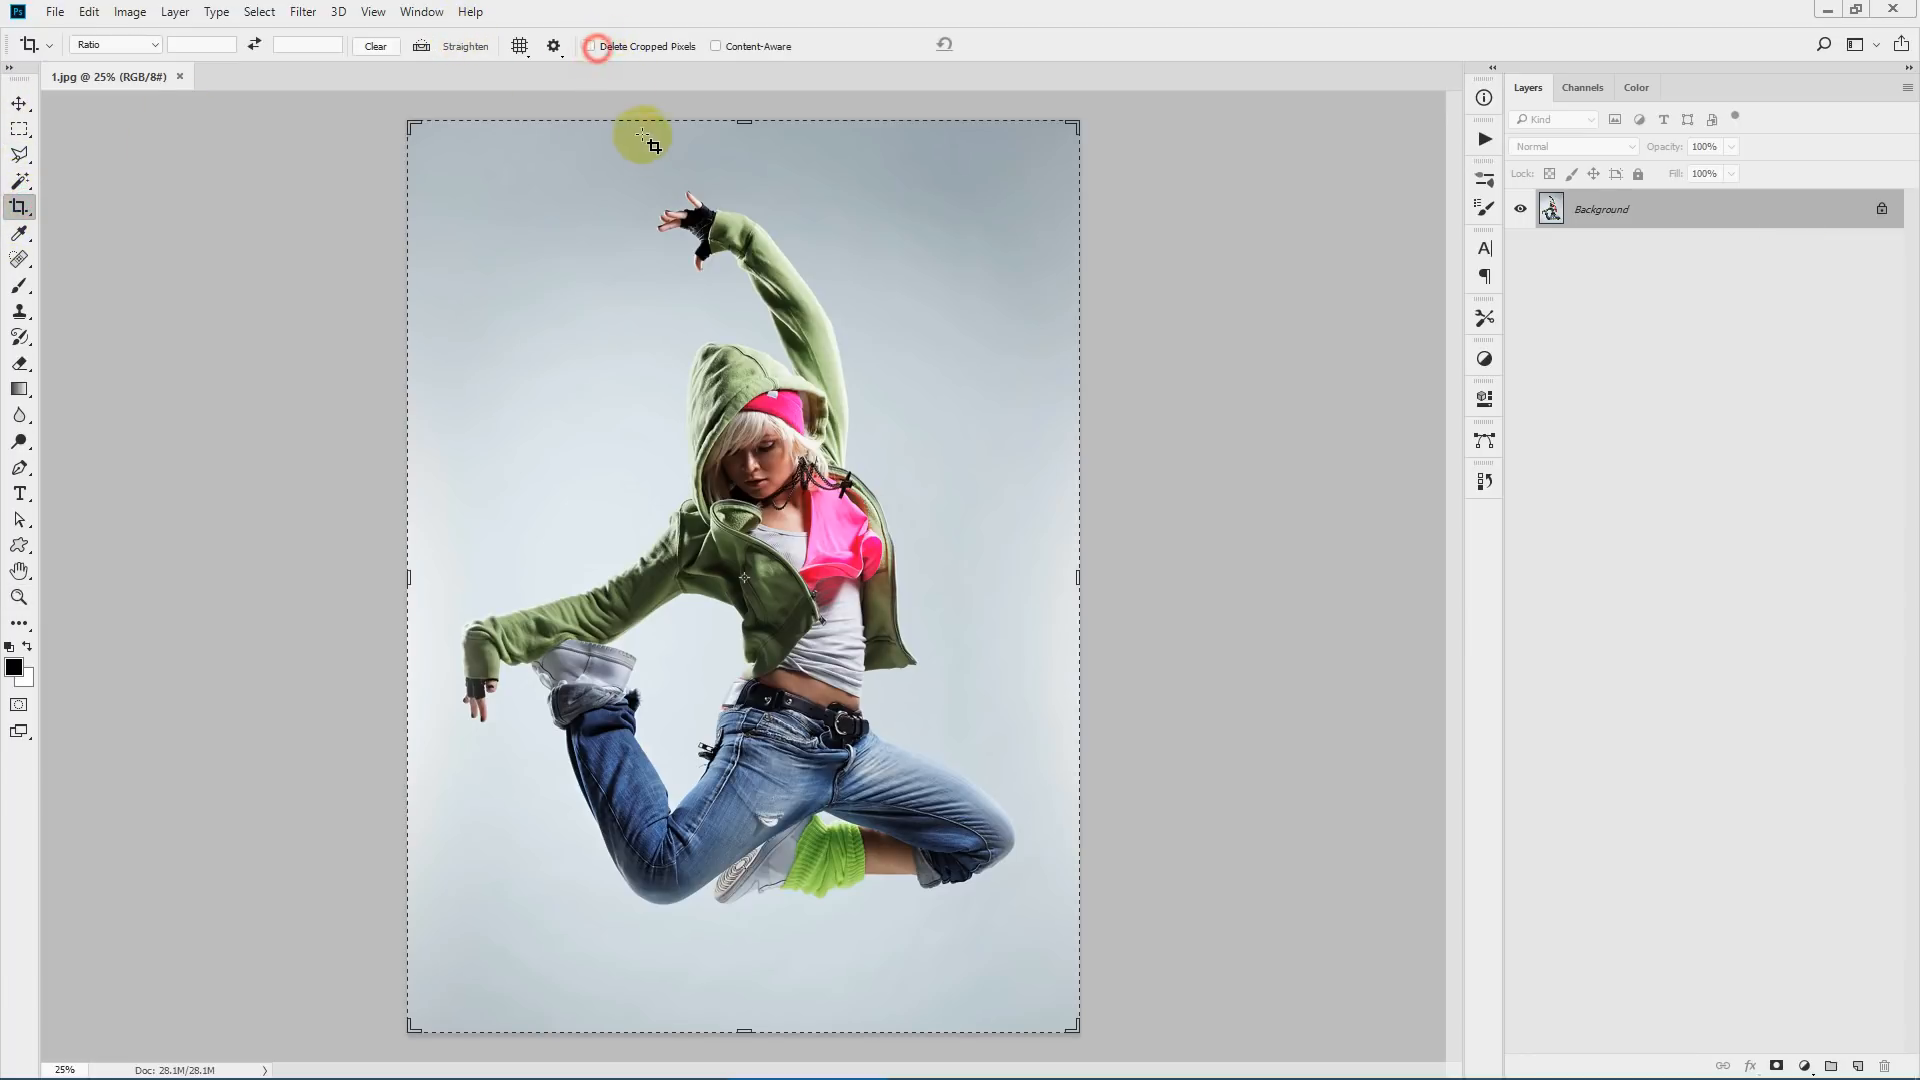
left_click(650, 162)
key("Return")
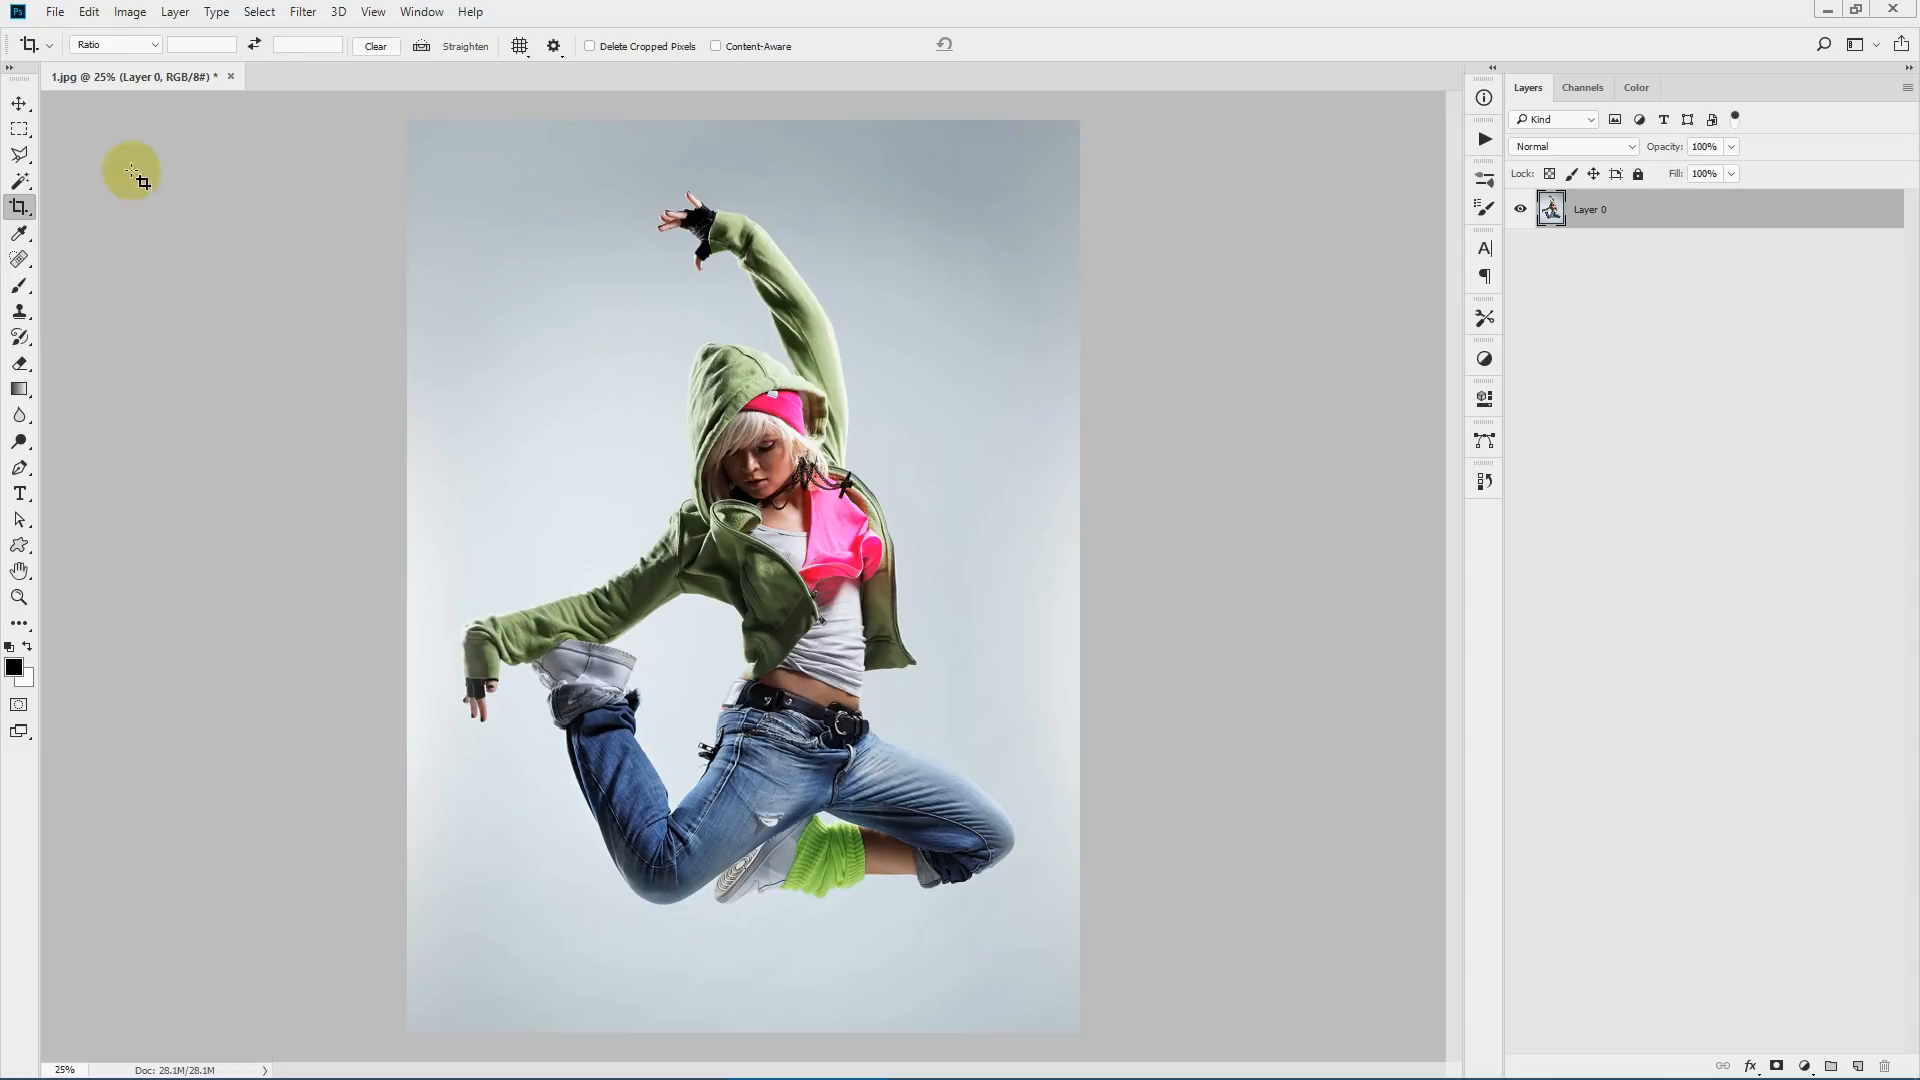
- Convert Layer 0 into a locked Background layer and keep it selected
left_click(18, 129)
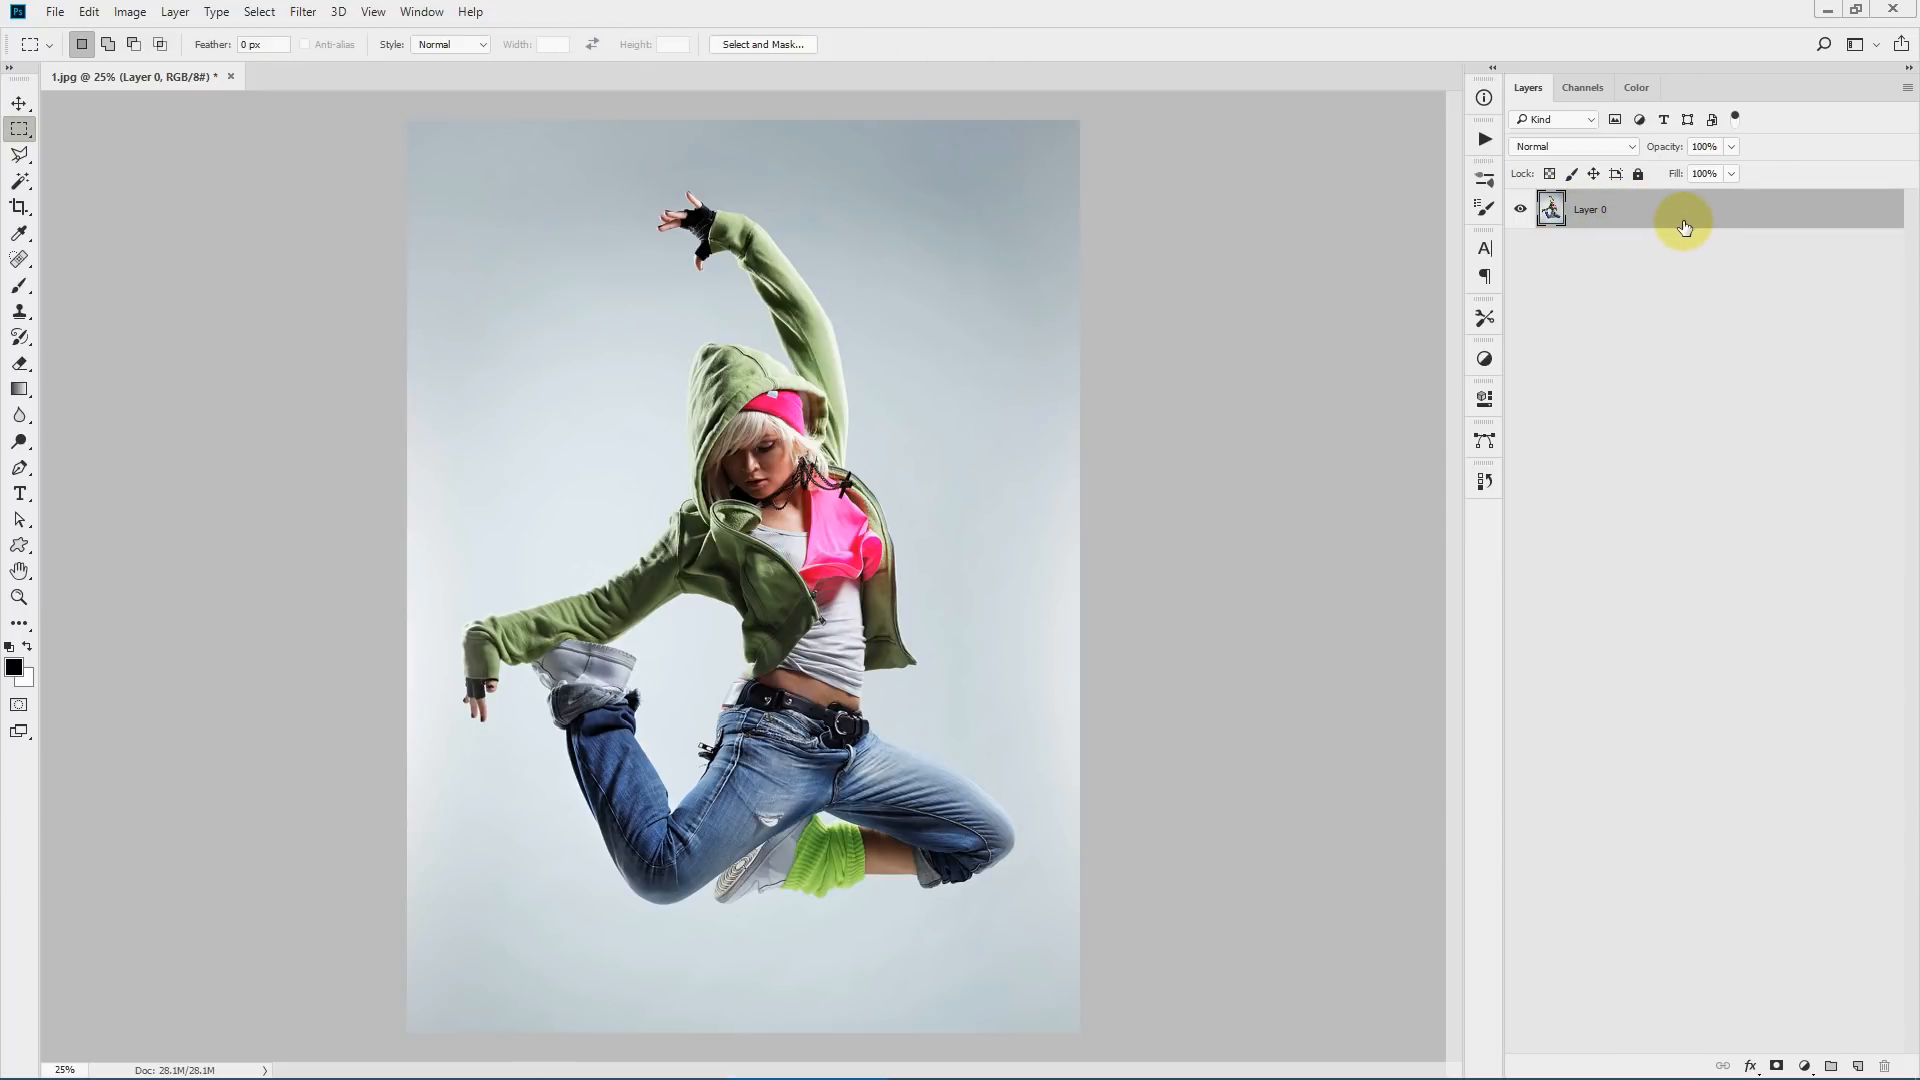
left_click(175, 13)
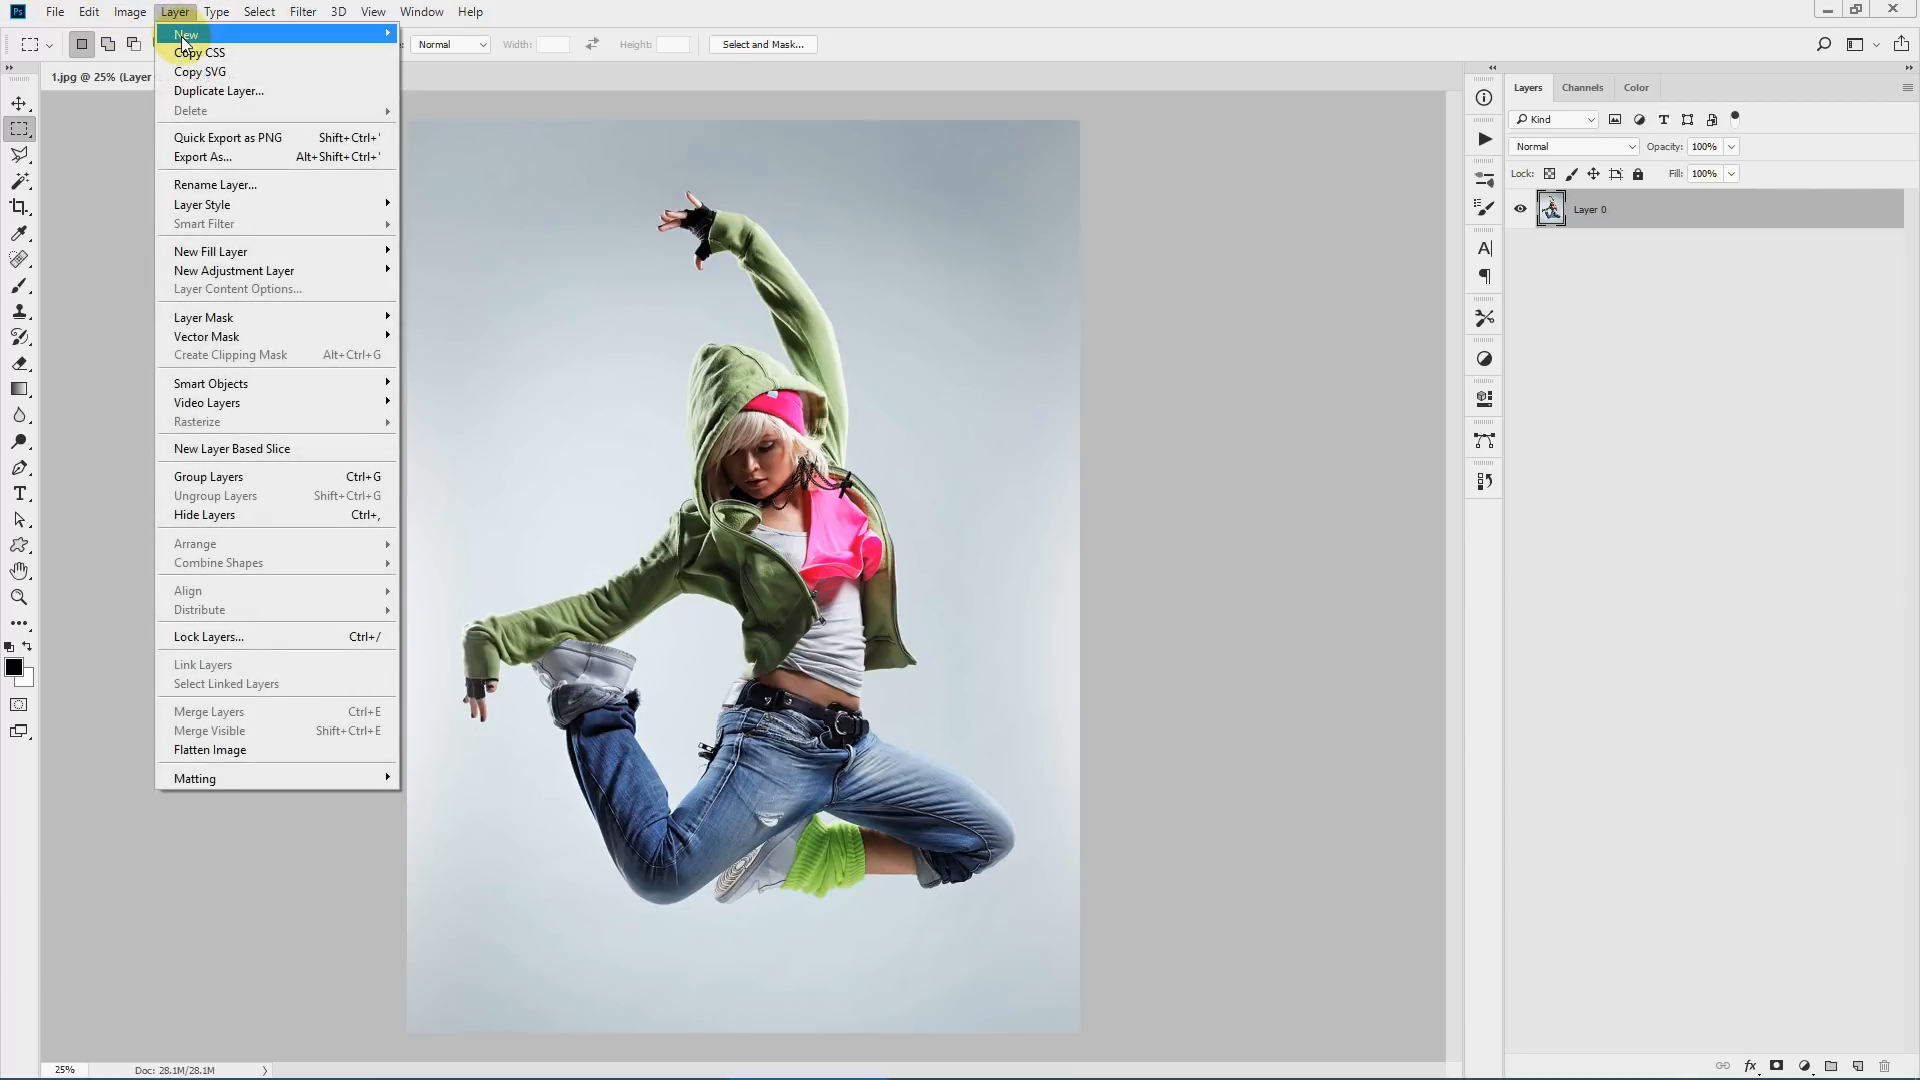
mouse_move(200, 34)
left_click(503, 52)
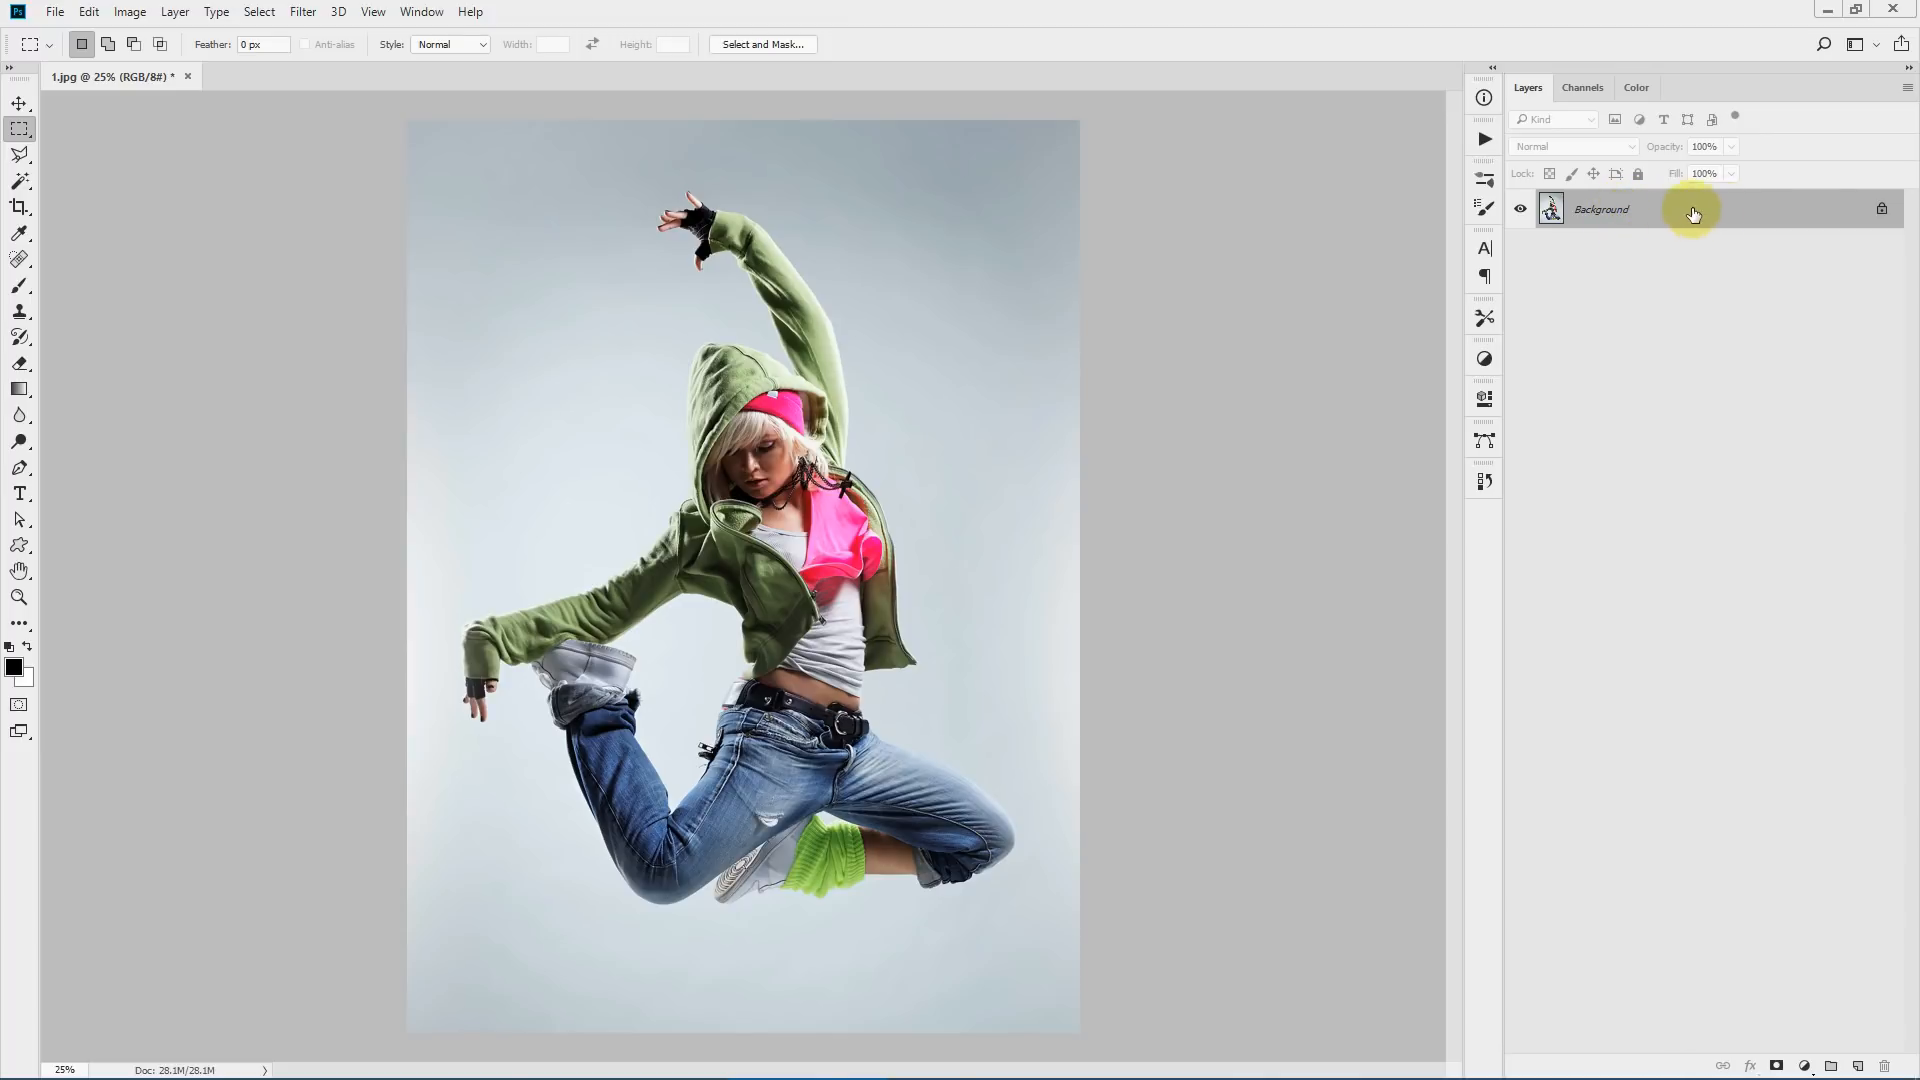
left_click(1732, 213)
- Load Color Dust Brushes [CS6 AND ABOVE].abr and Color Dust Photoshop Action.atn together from the main_files_color_dust folder
left_click(90, 14)
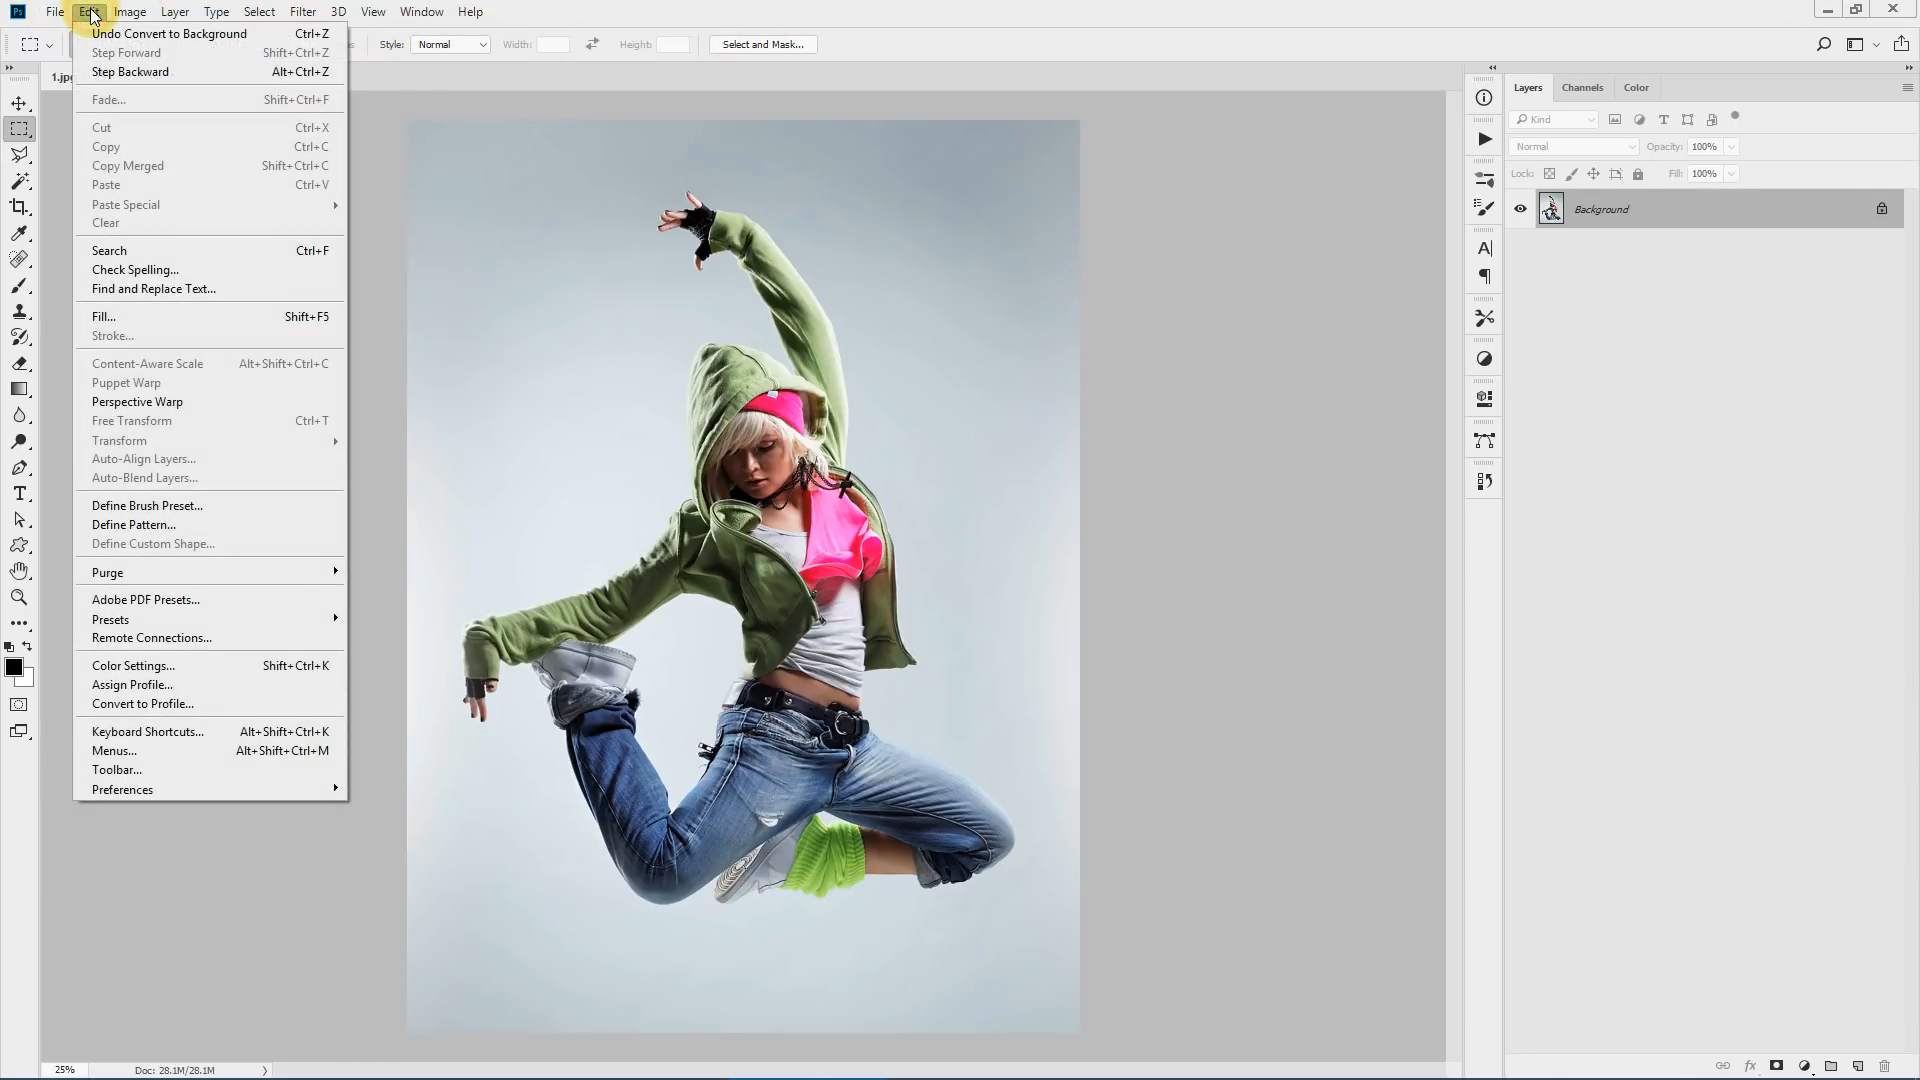
mouse_move(55, 12)
left_click(67, 54)
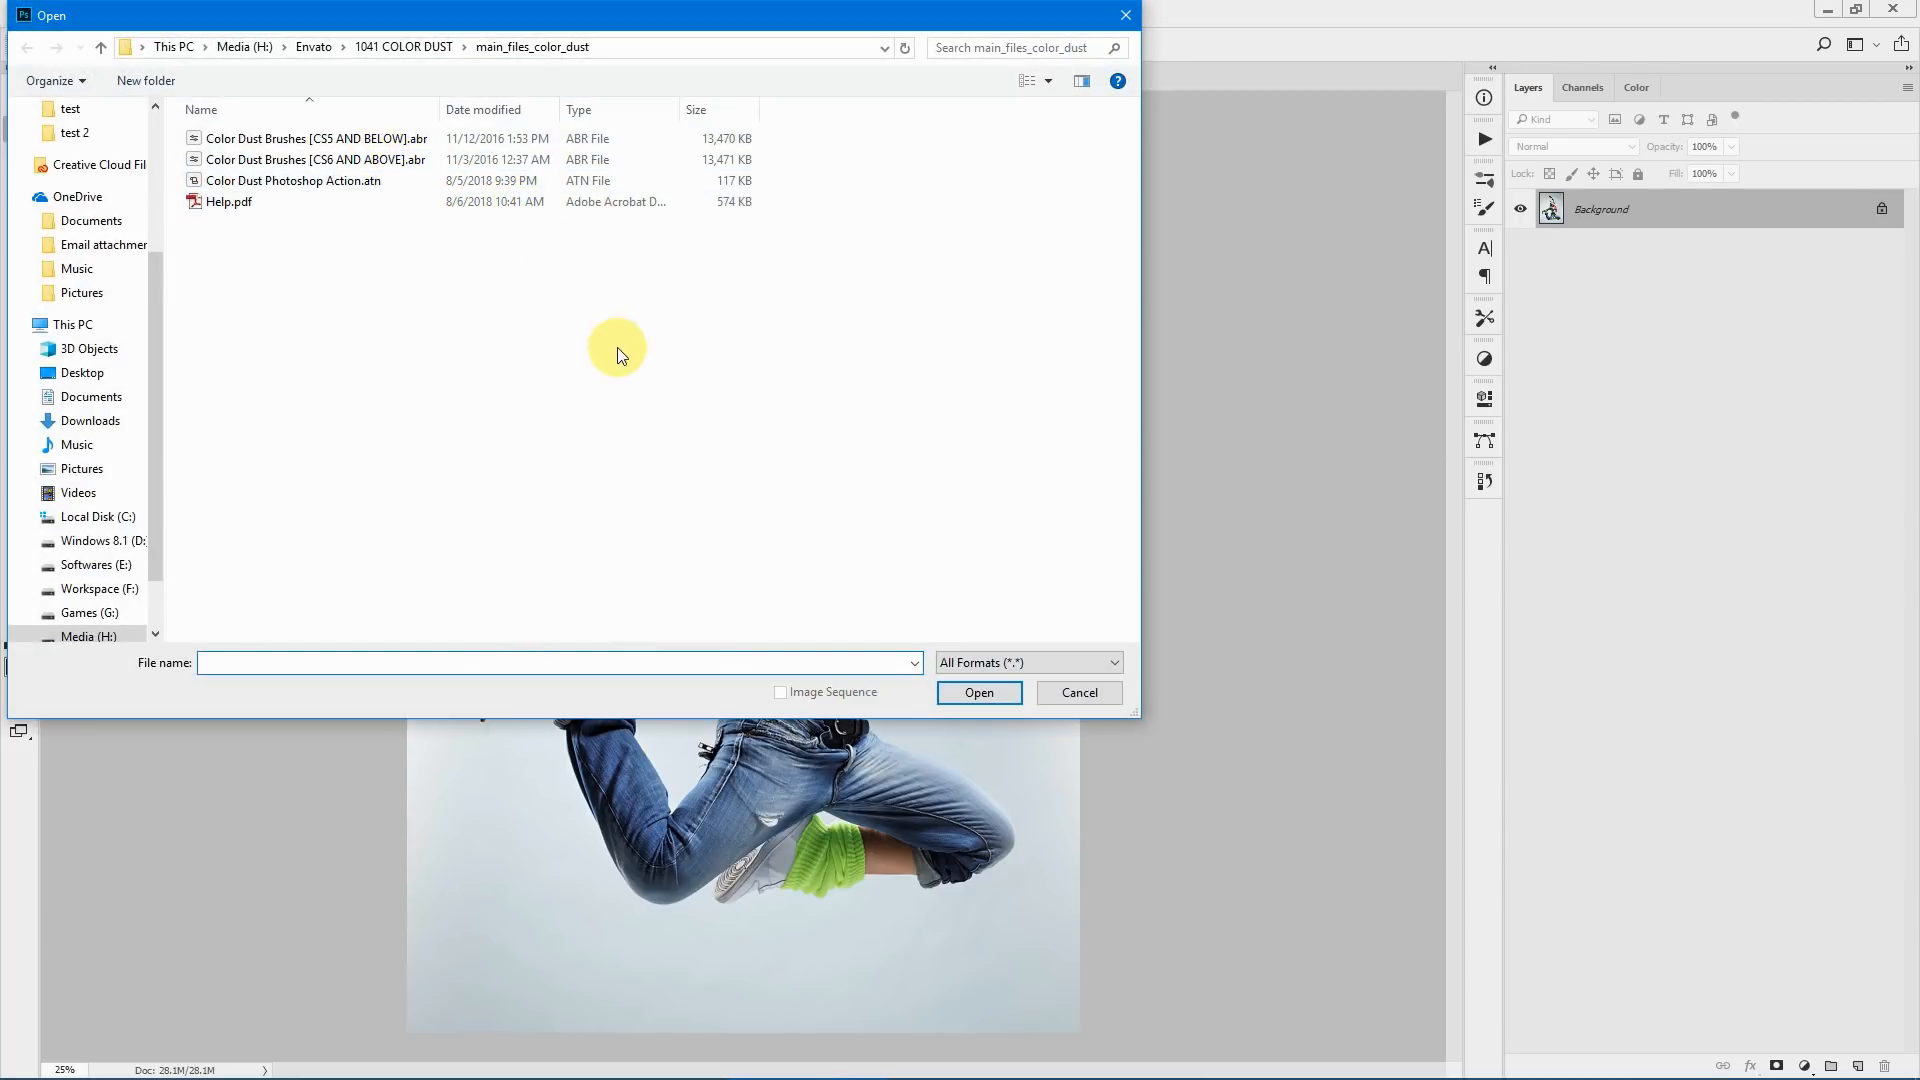
scroll(520, 300, "up", 2)
scroll(520, 305, "up", 5)
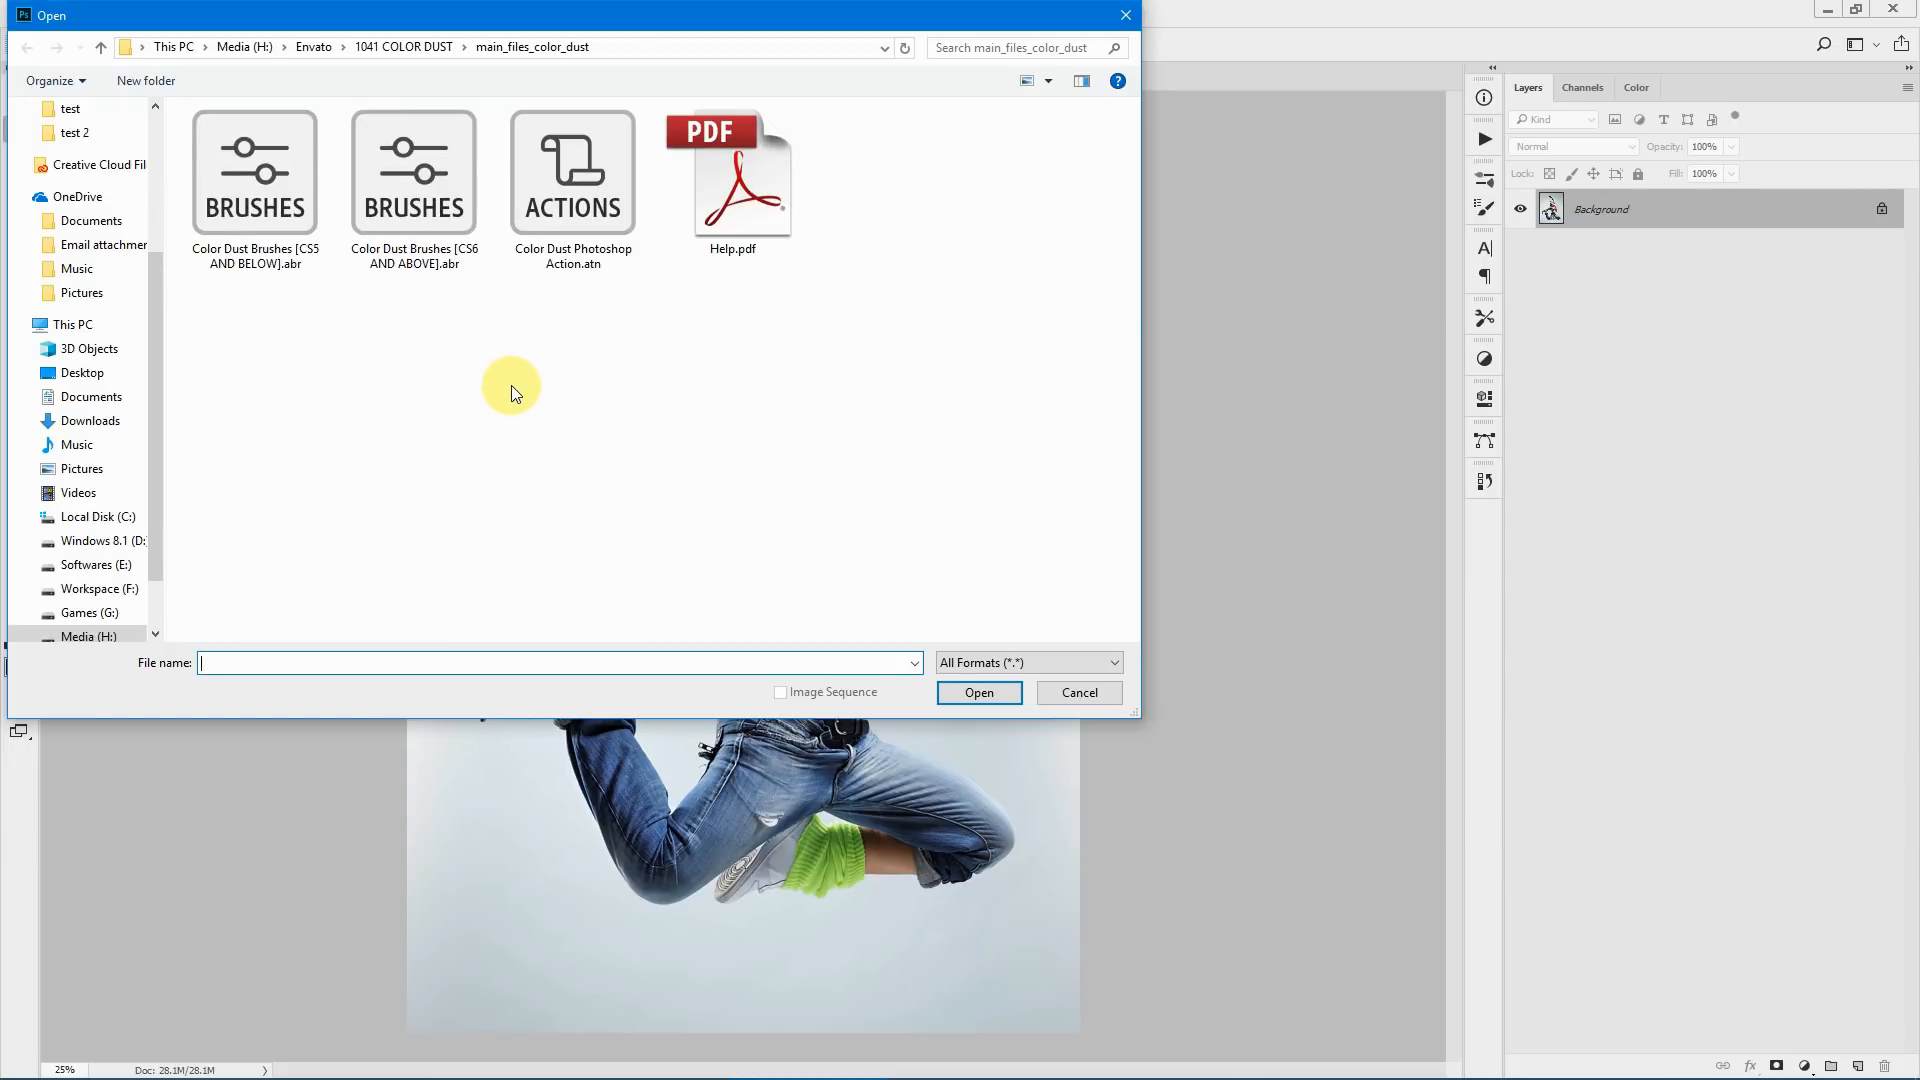
left_click(270, 250)
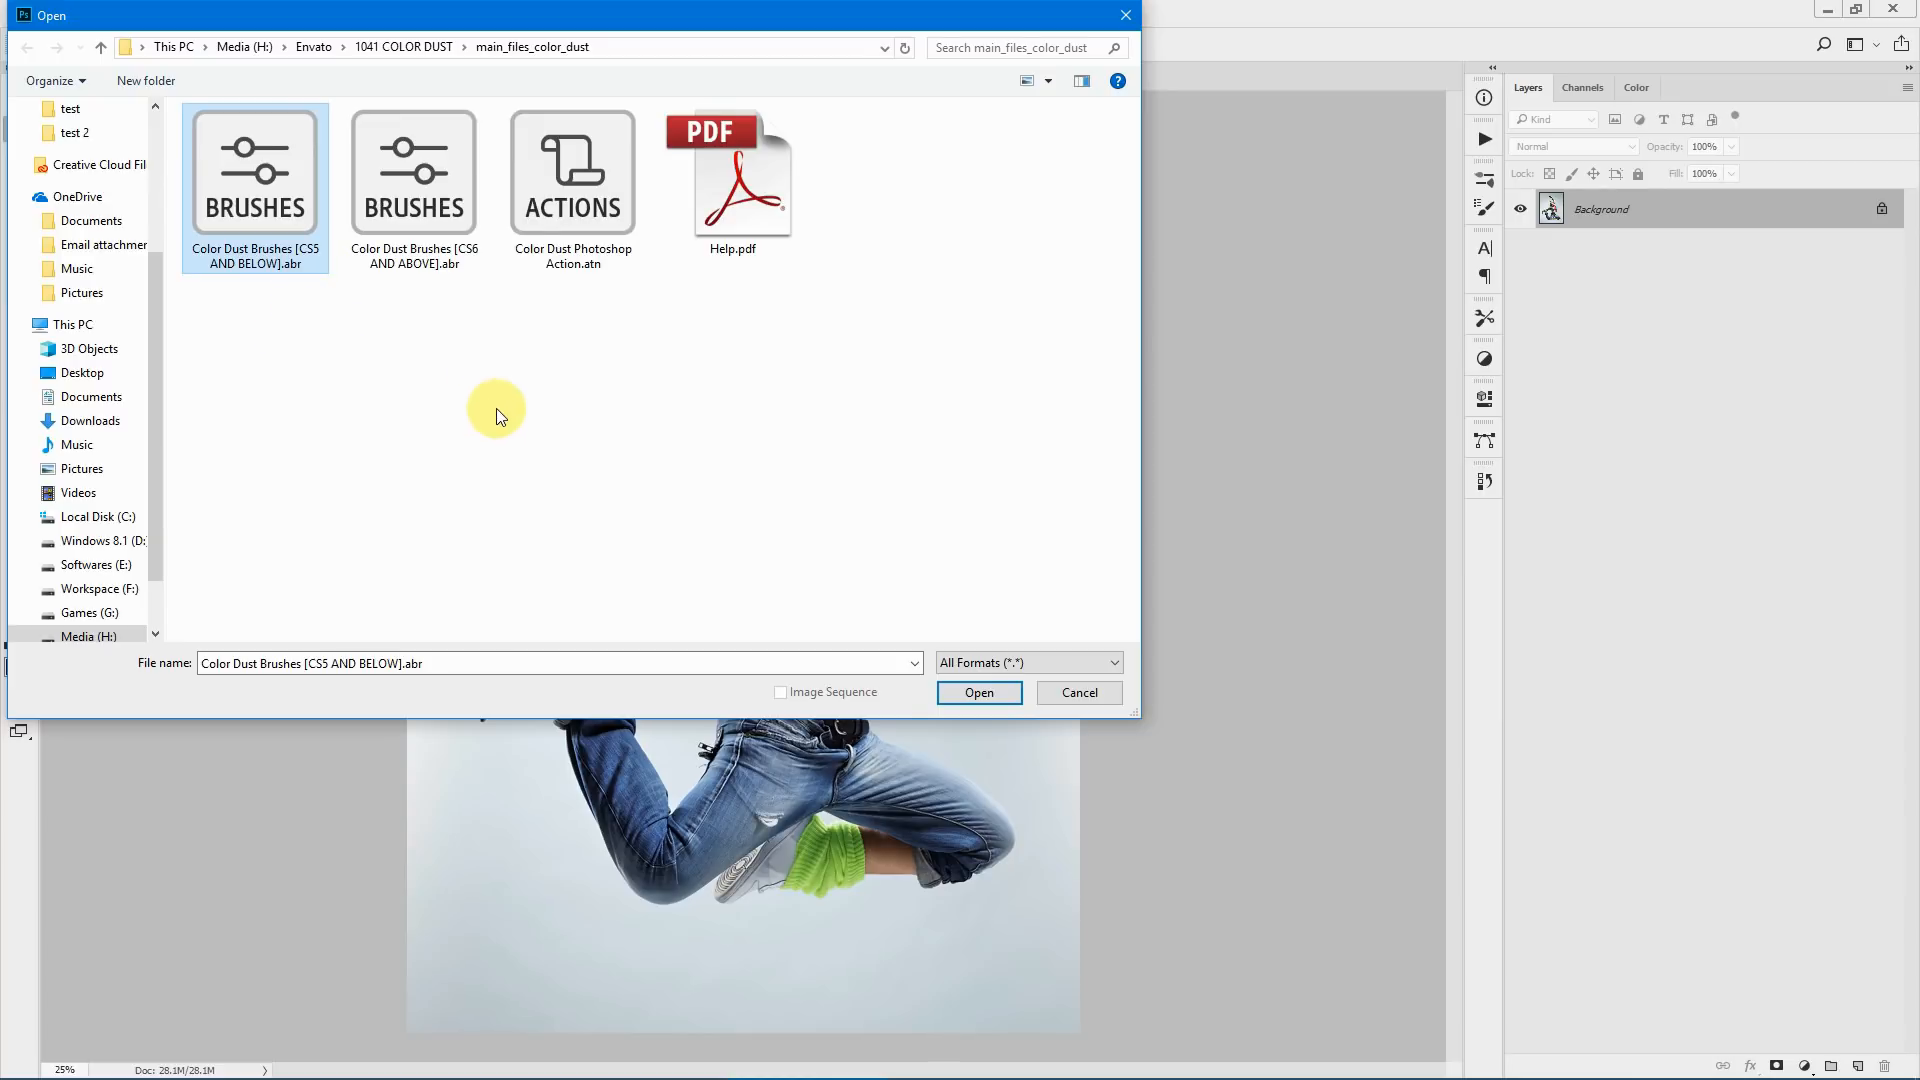
left_click(414, 200)
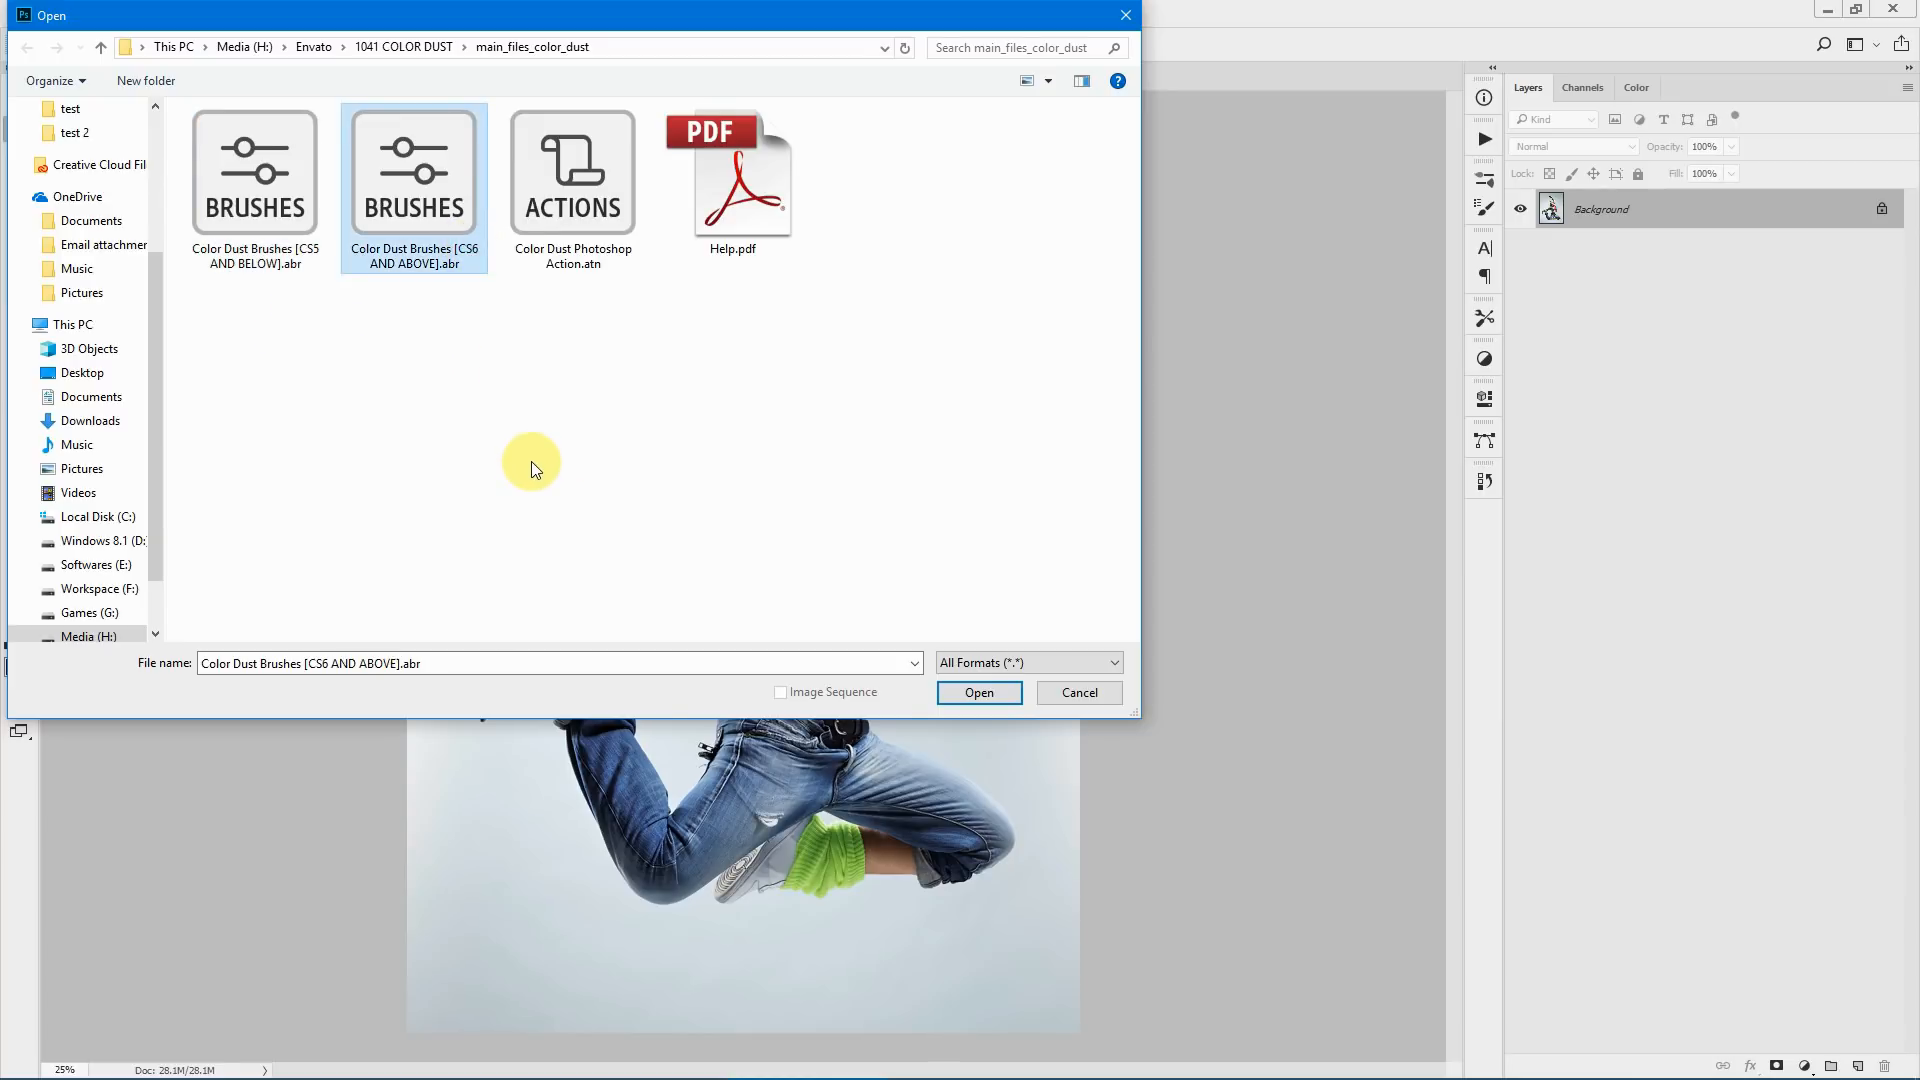
left_click_drag(1137, 713, 886, 463)
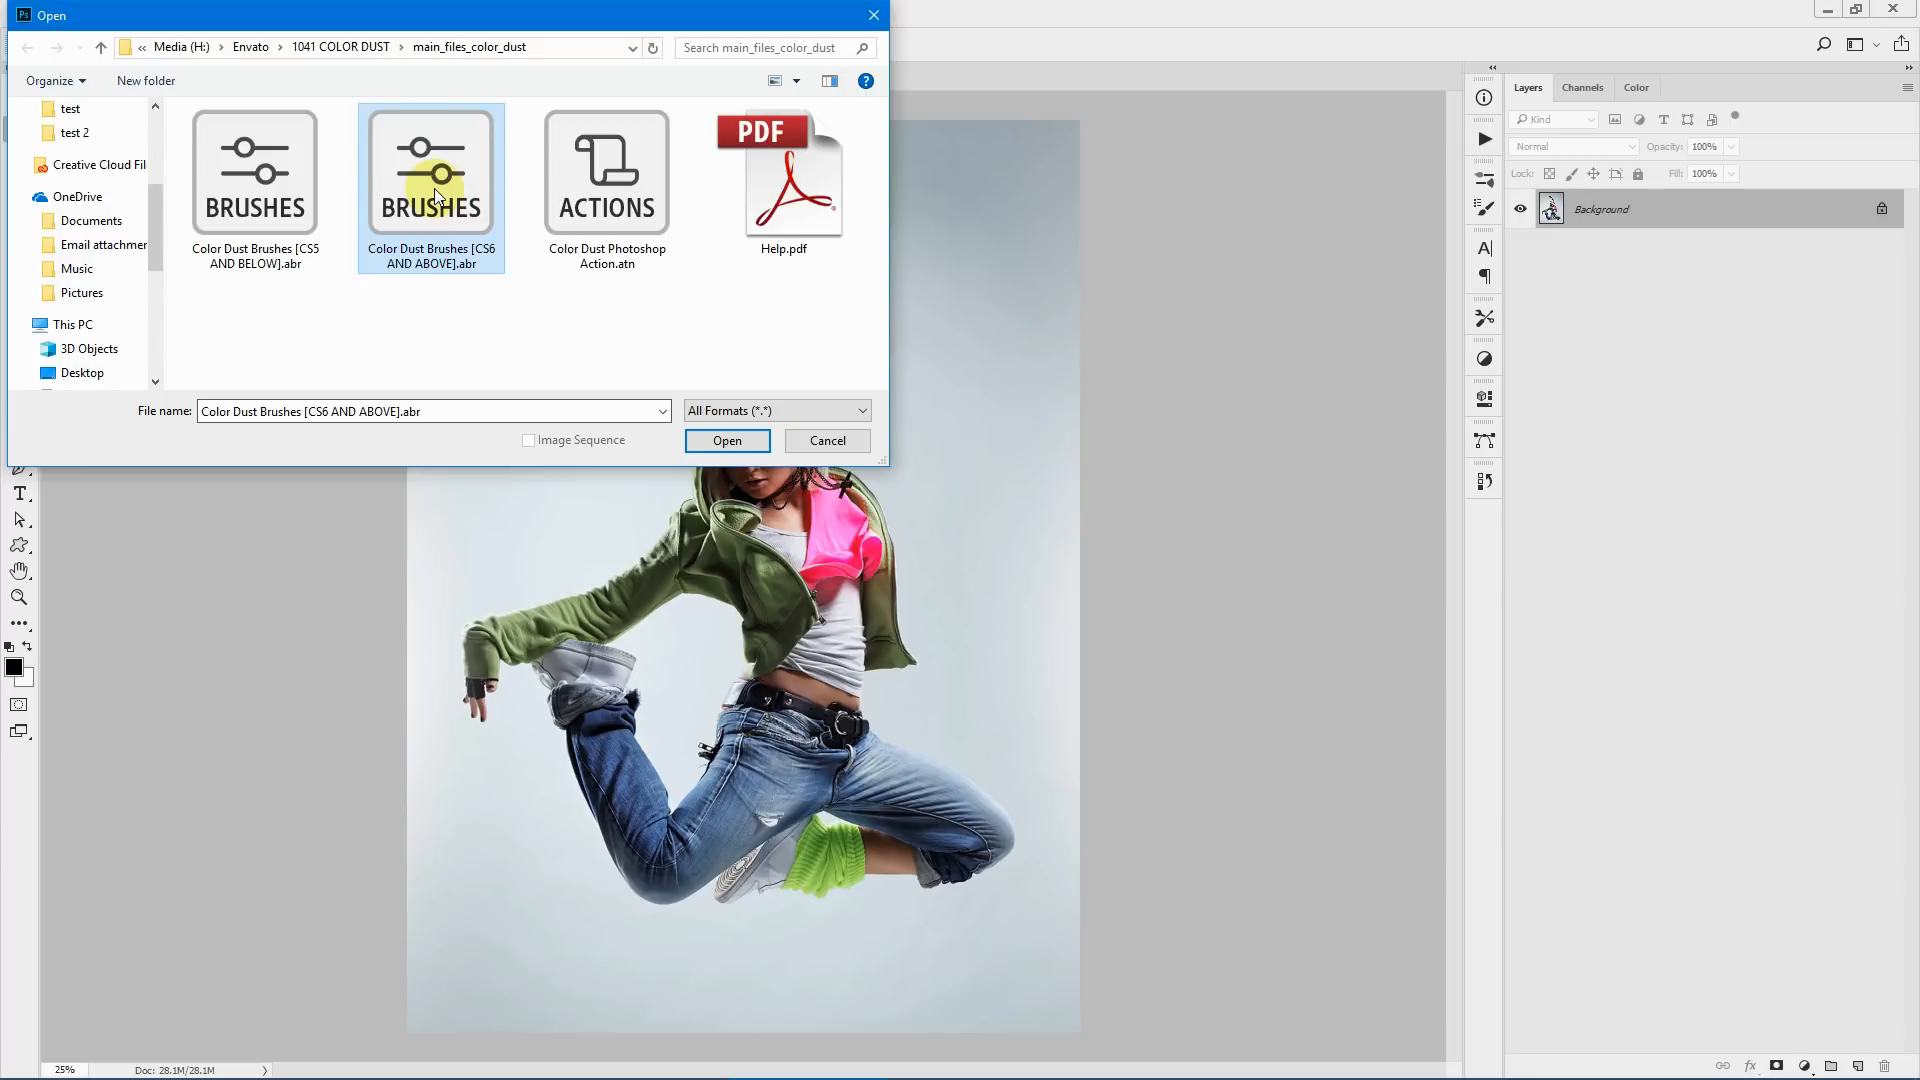
left_click(633, 274, "ctrl")
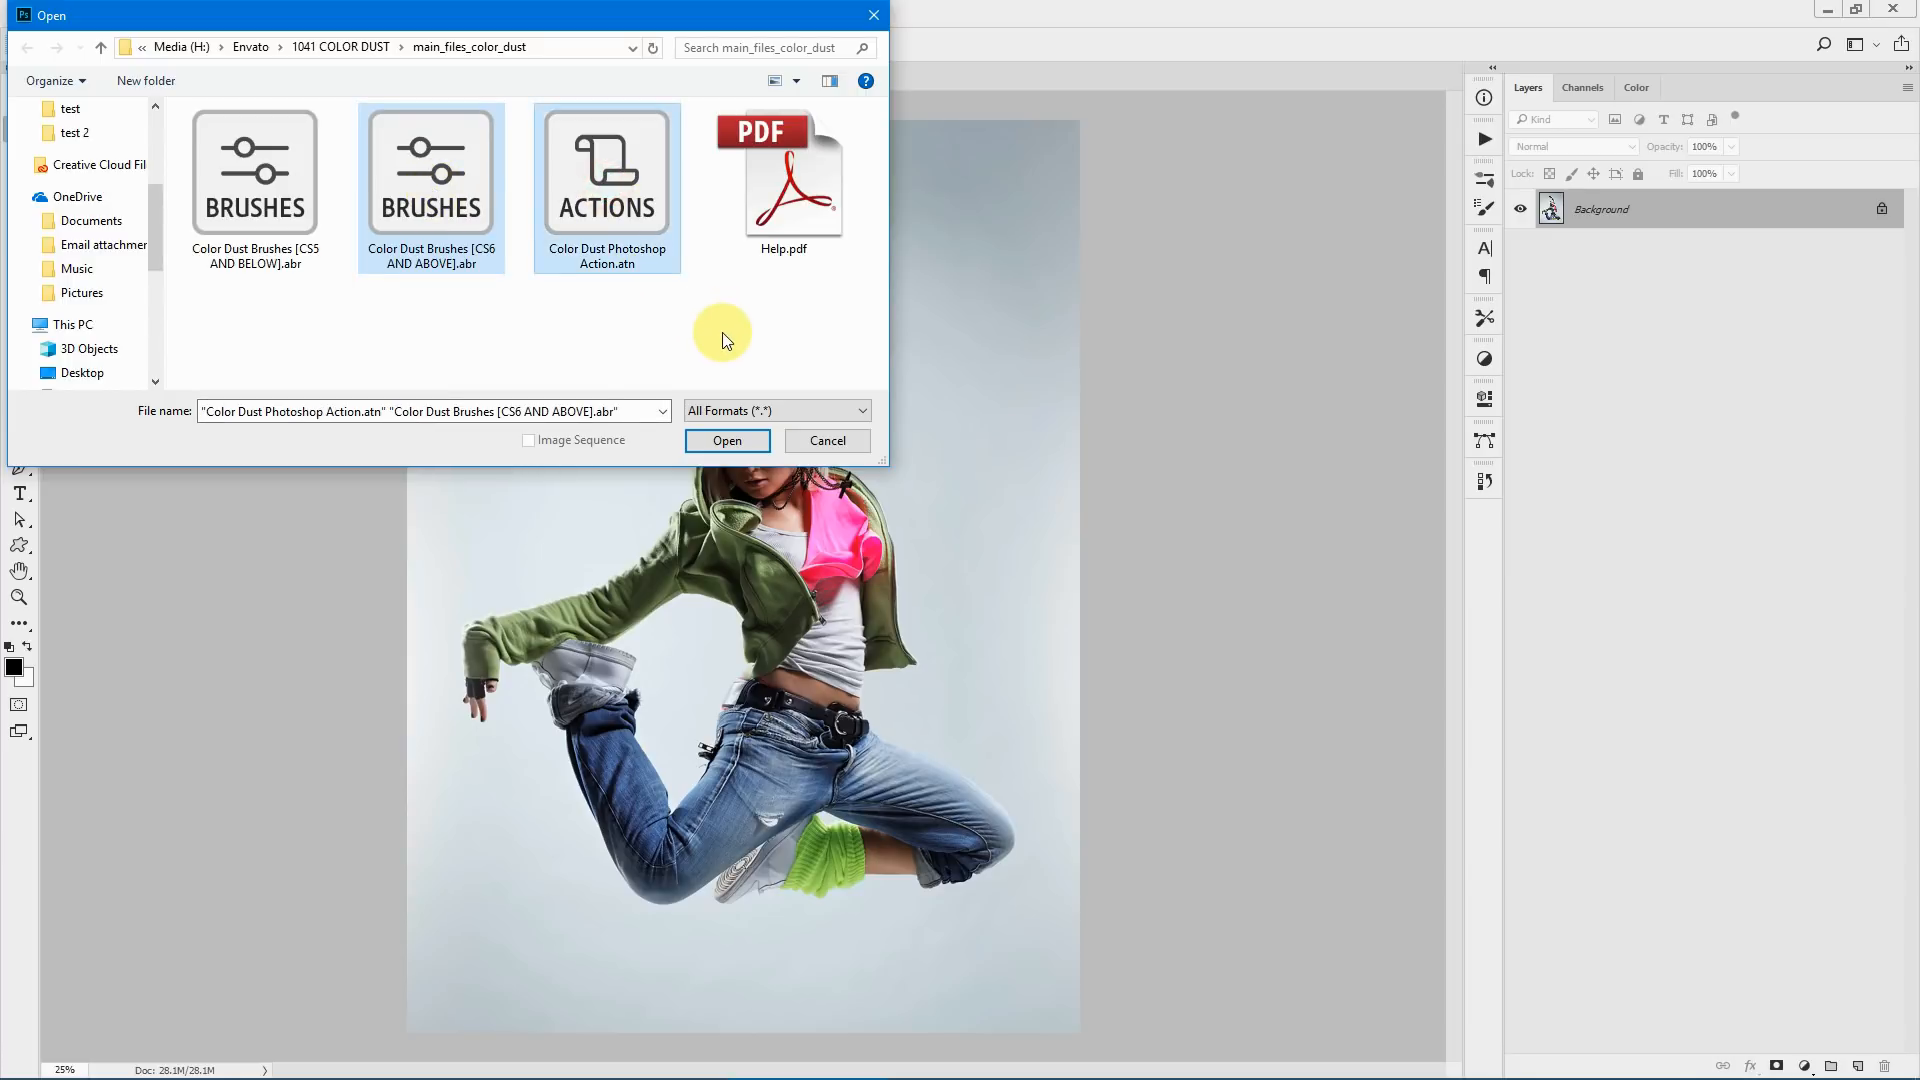
left_click(707, 440)
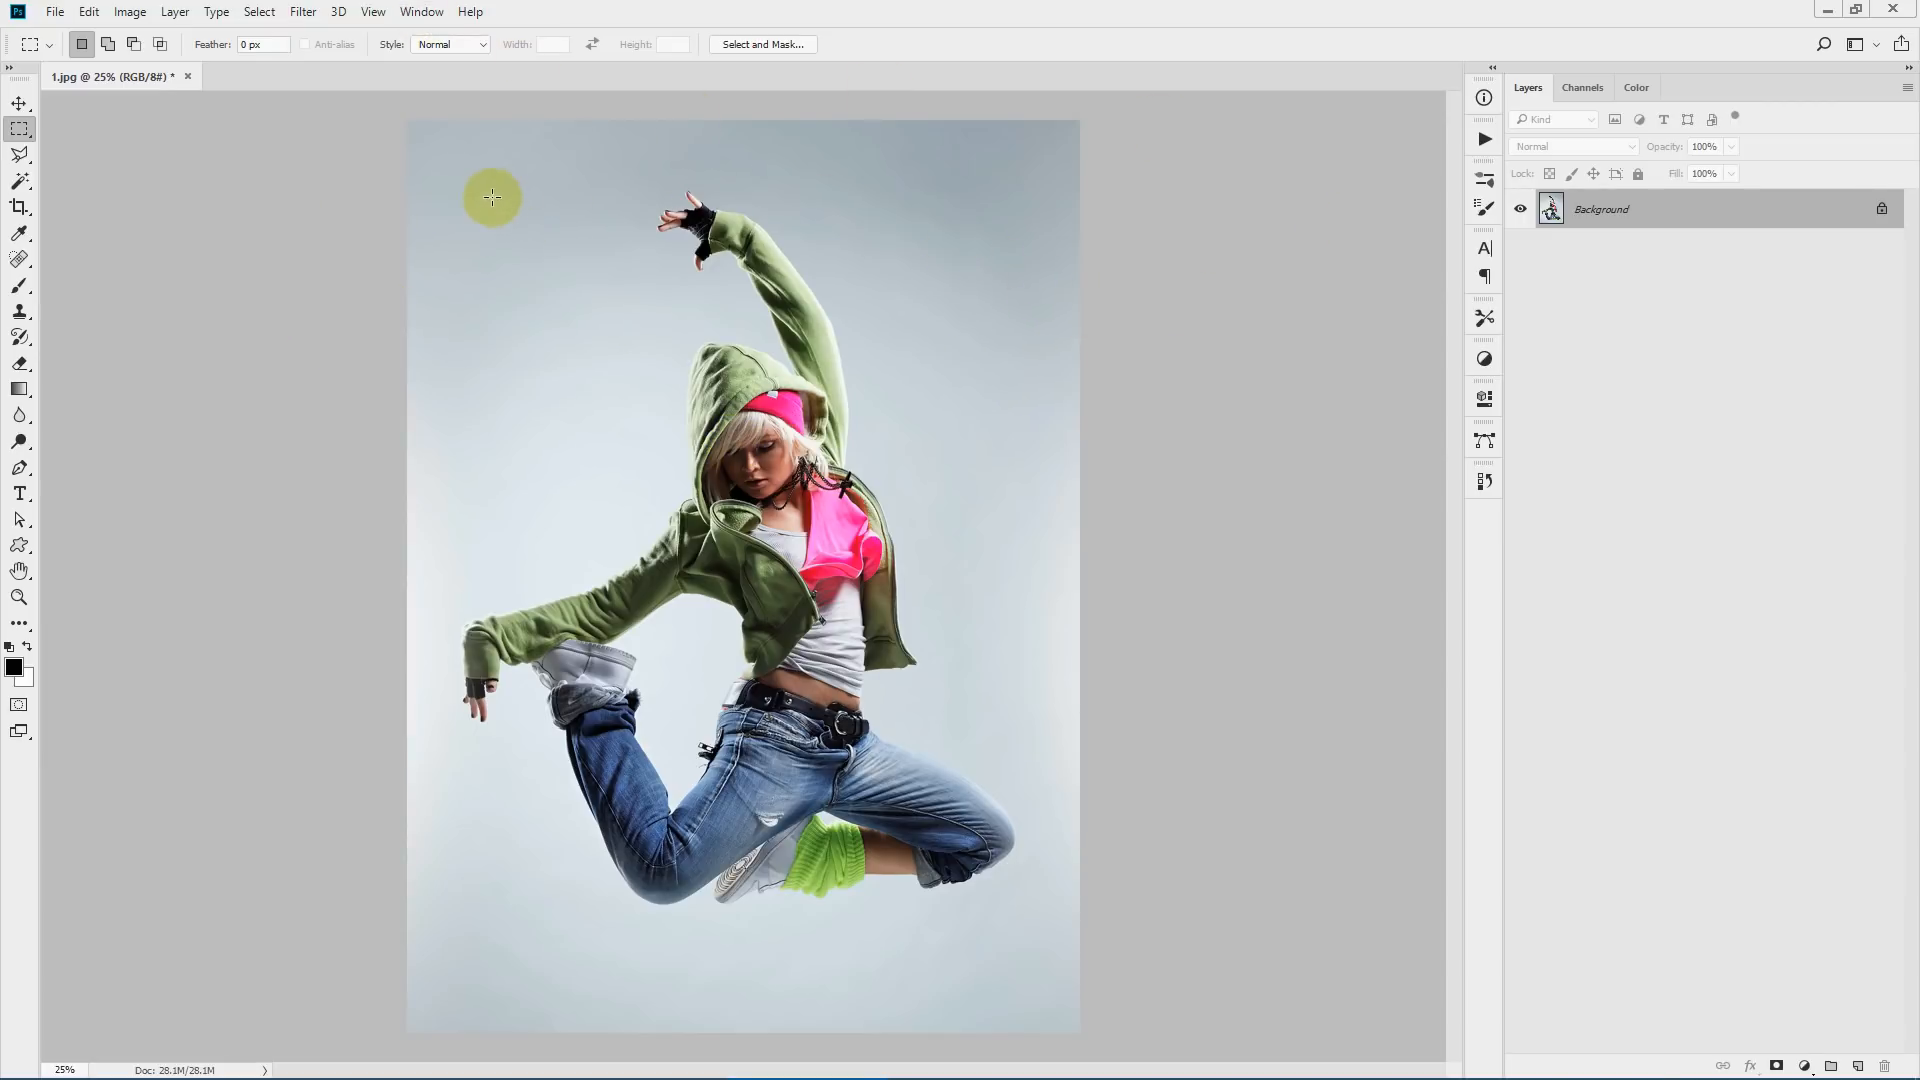
- Check the Actions list for the Color Dust action and the Brush tool's presets for the Color Dust Brushes [CS6 AND ABOVE] set
left_click(410, 14)
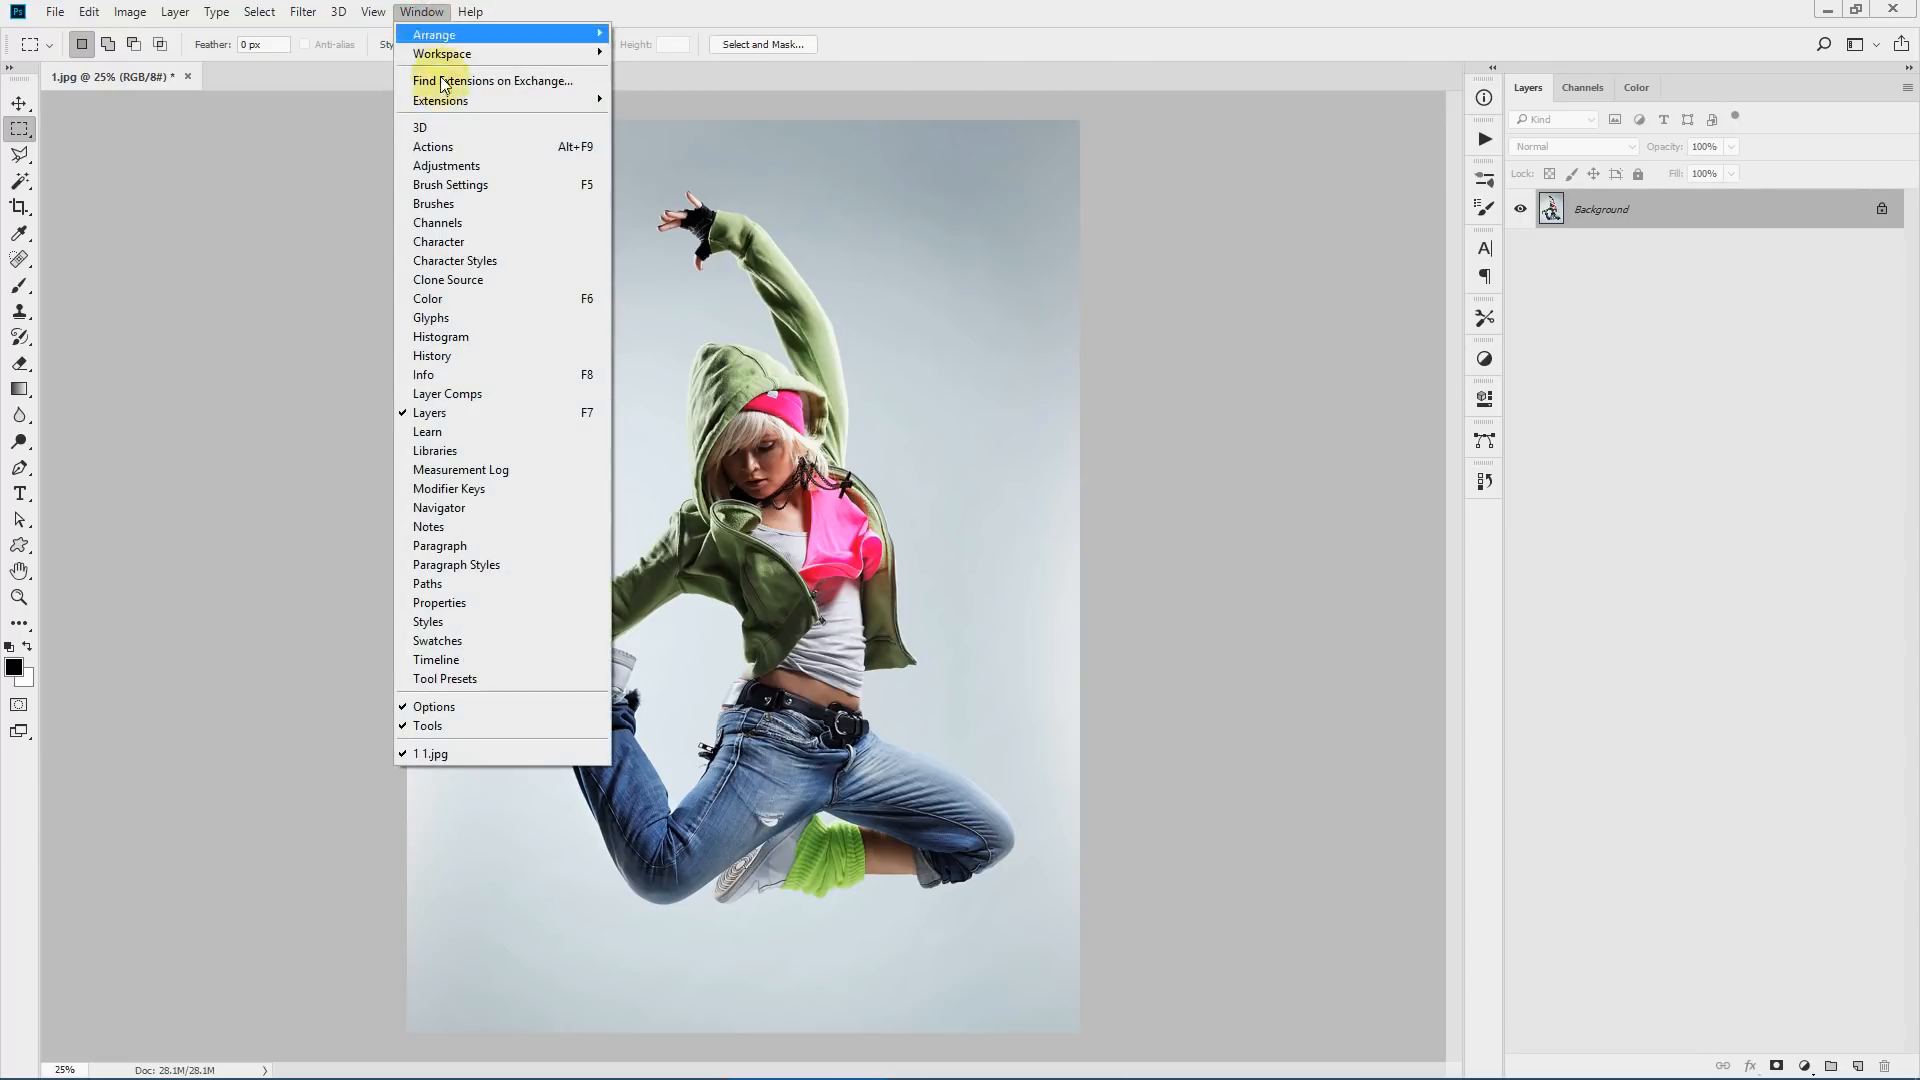
left_click(440, 146)
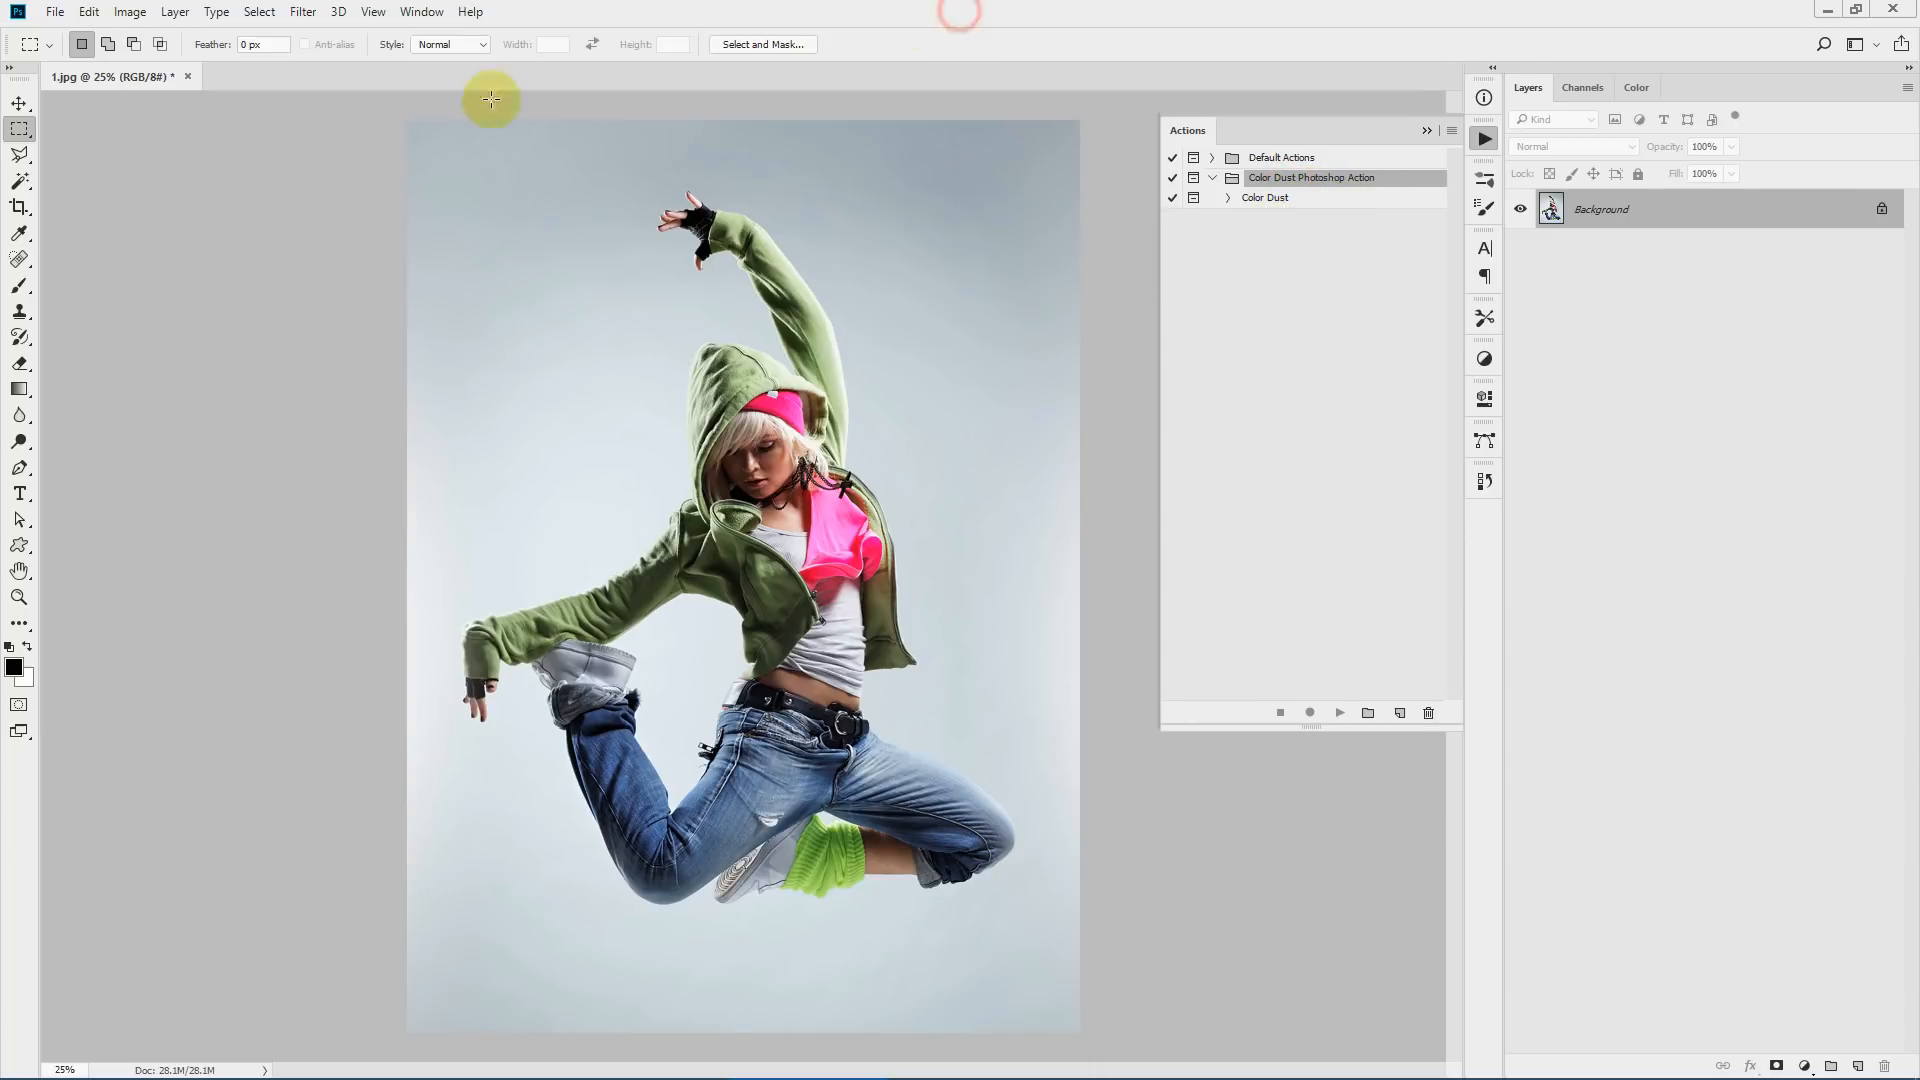
left_click(22, 286)
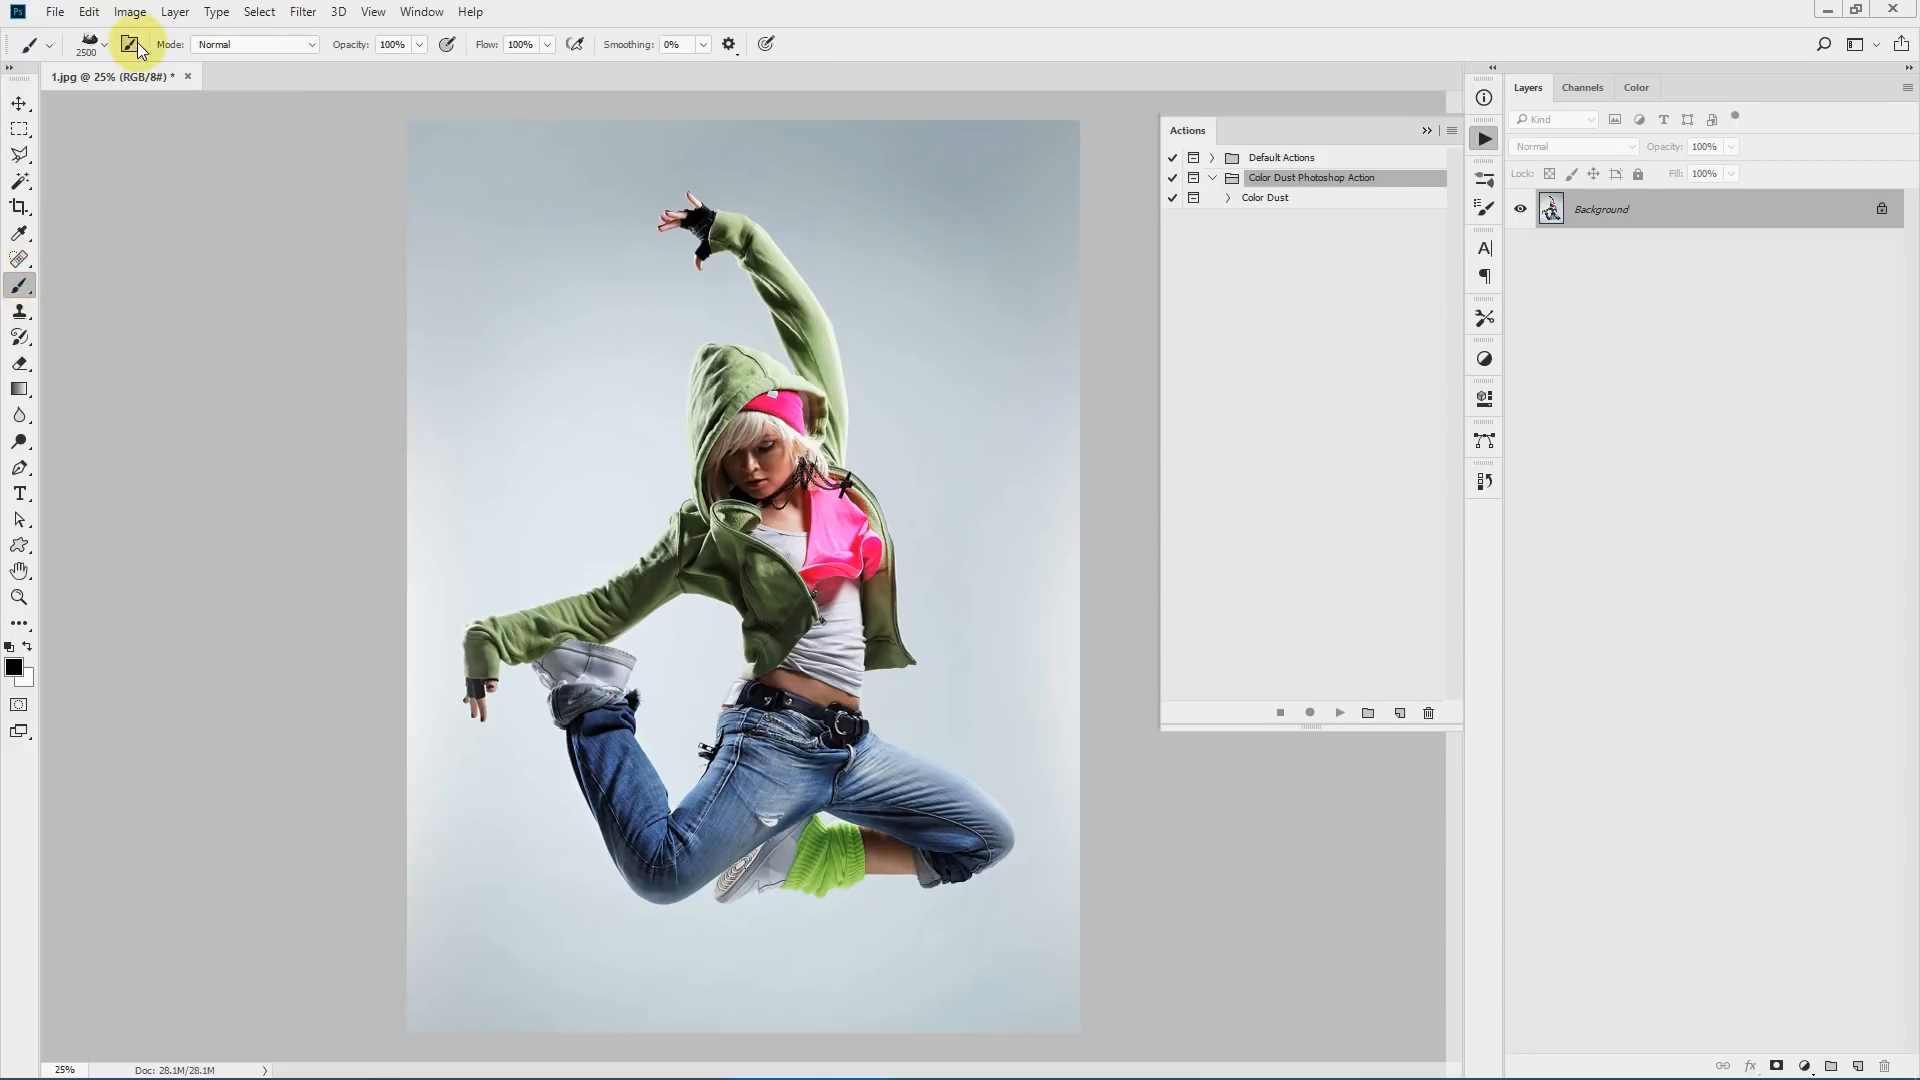
left_click(107, 44)
left_click(158, 707)
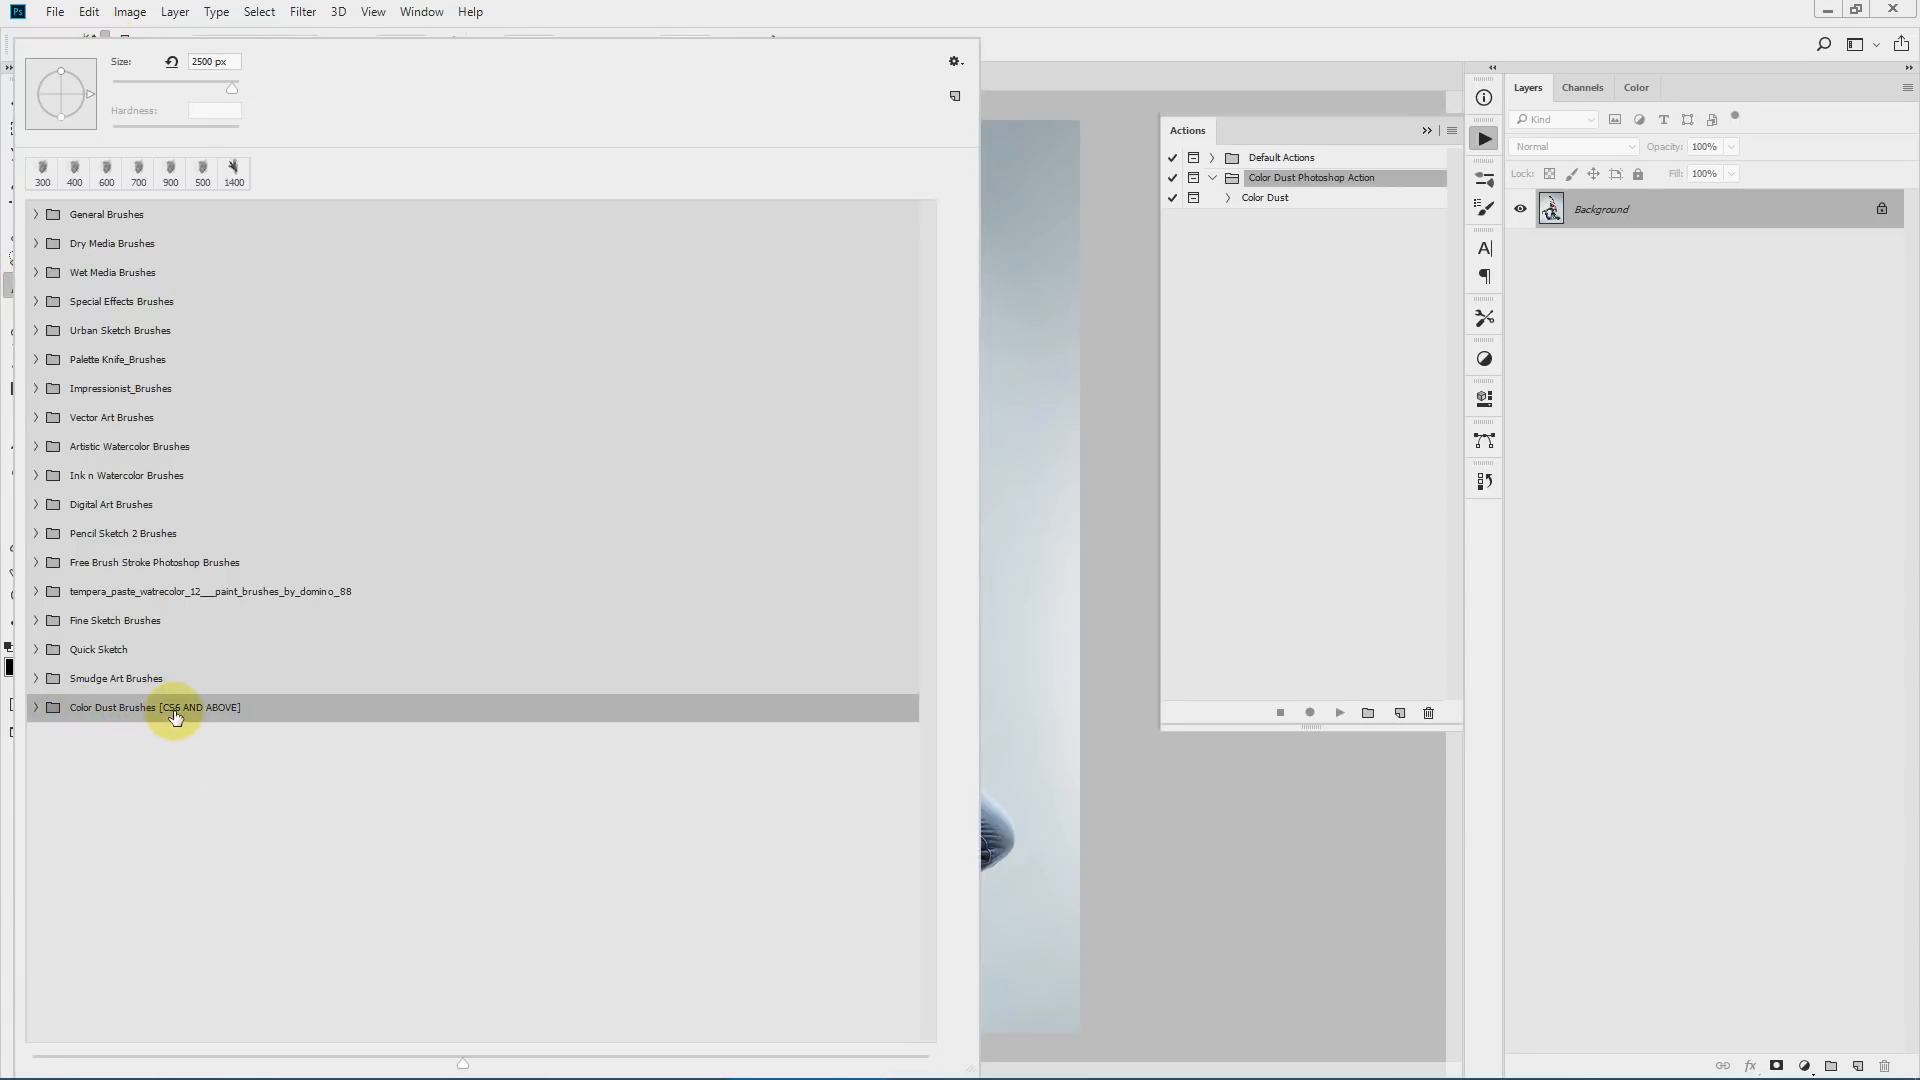
left_click(1156, 9)
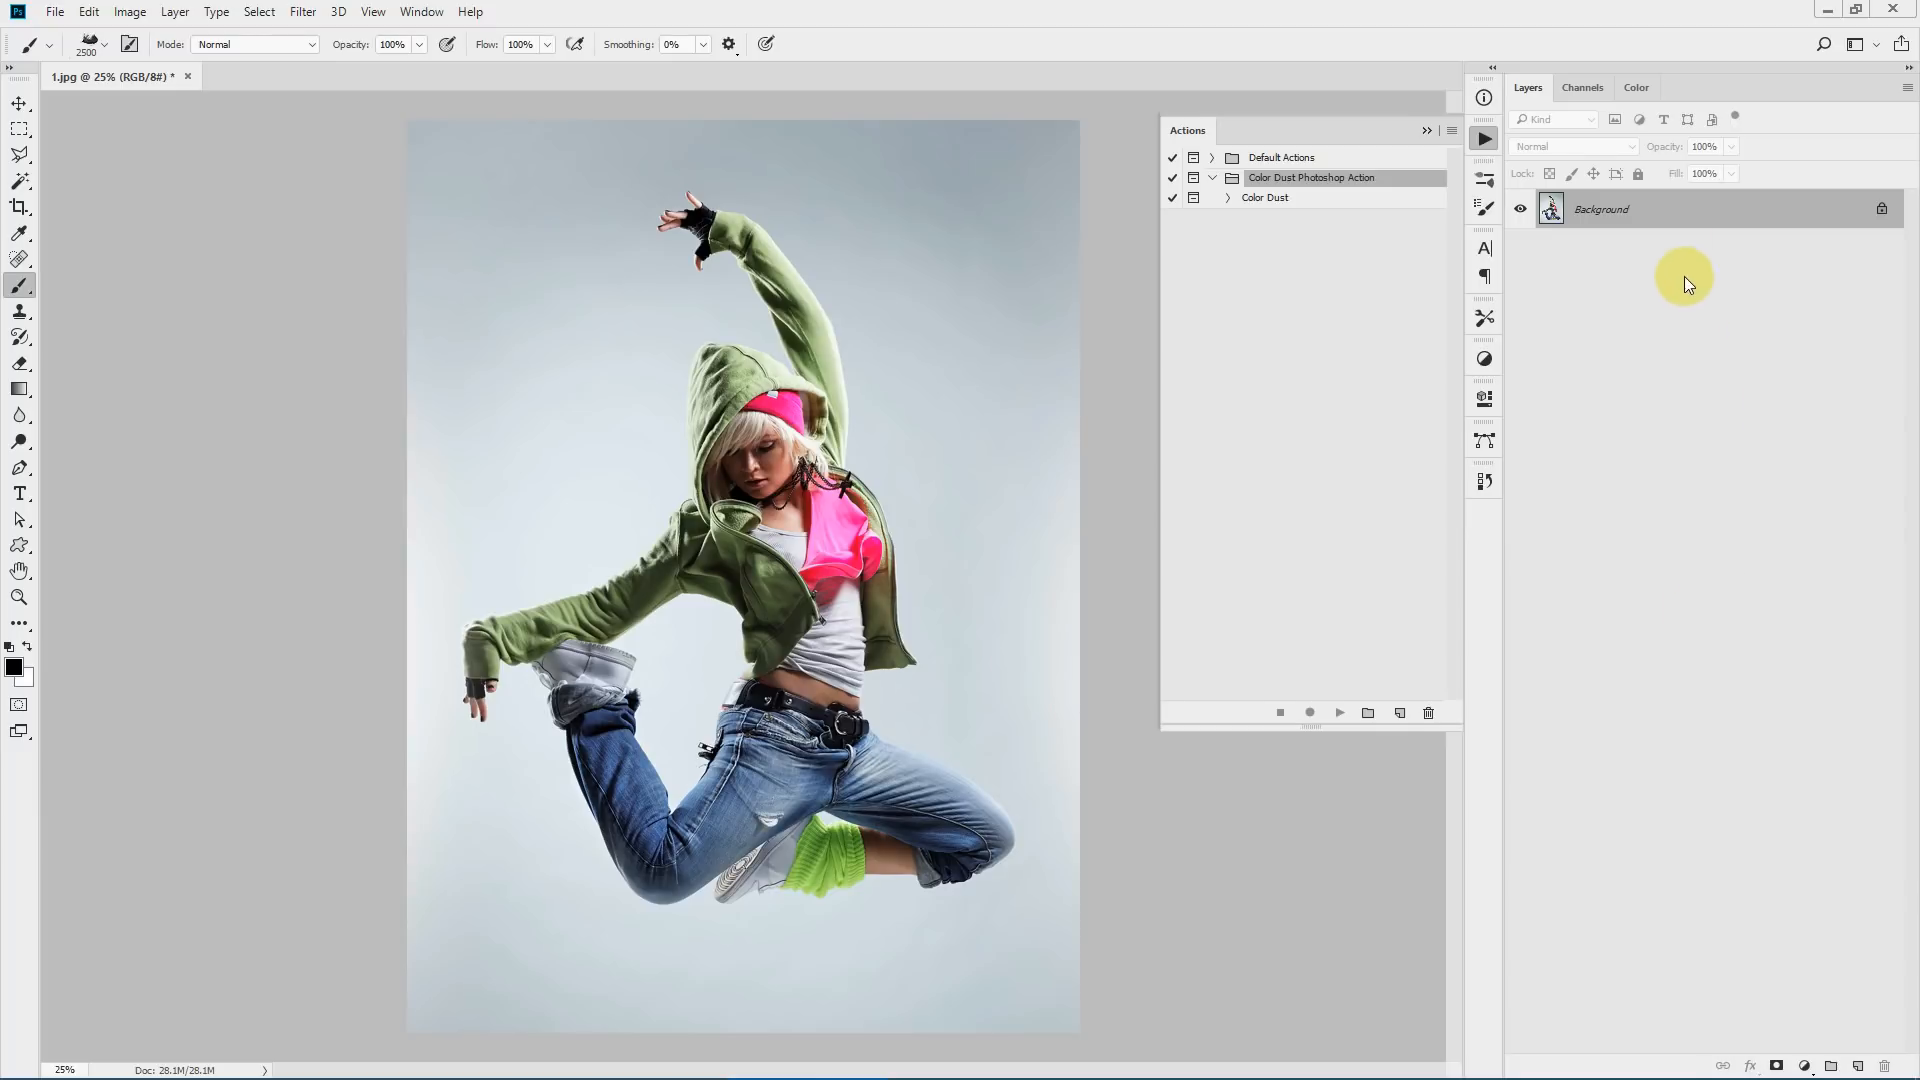
- Add a new layer above Background and name it "subject"
left_click(1860, 1067)
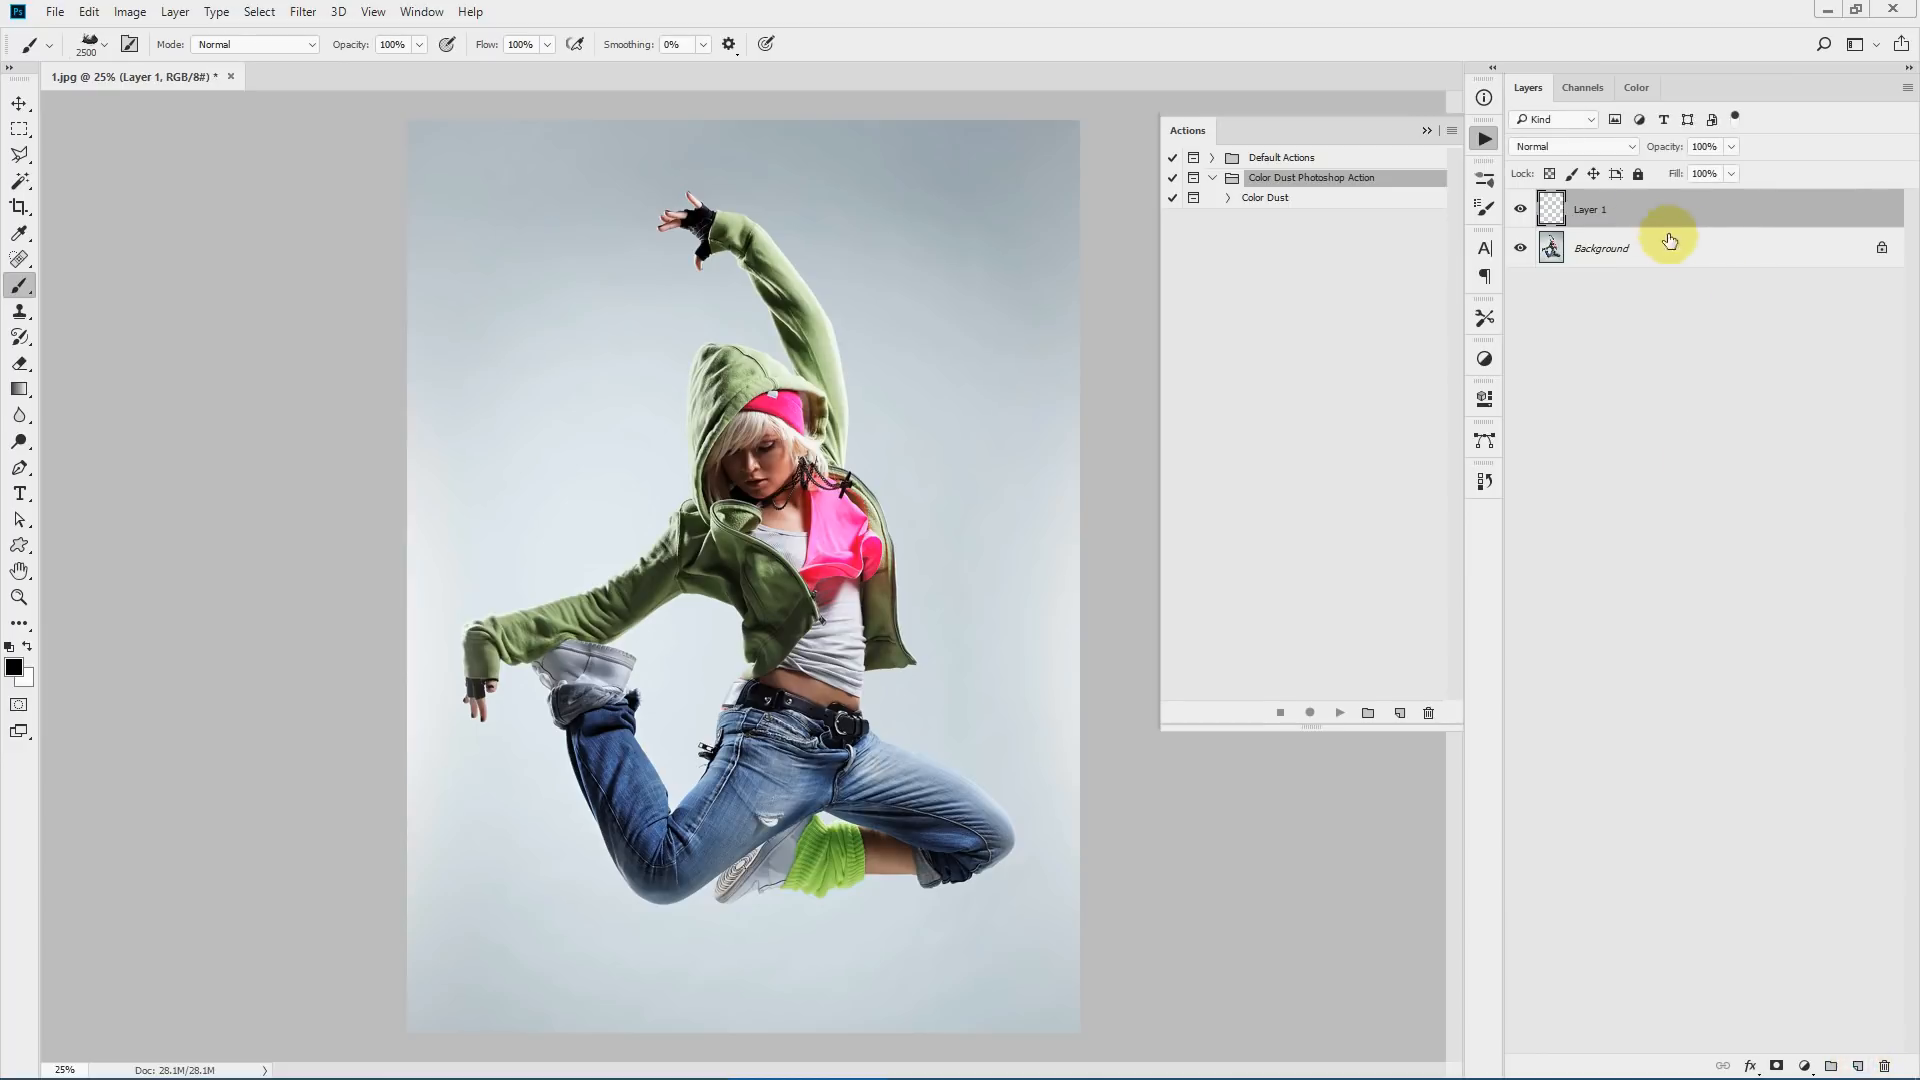
double_click(1589, 212)
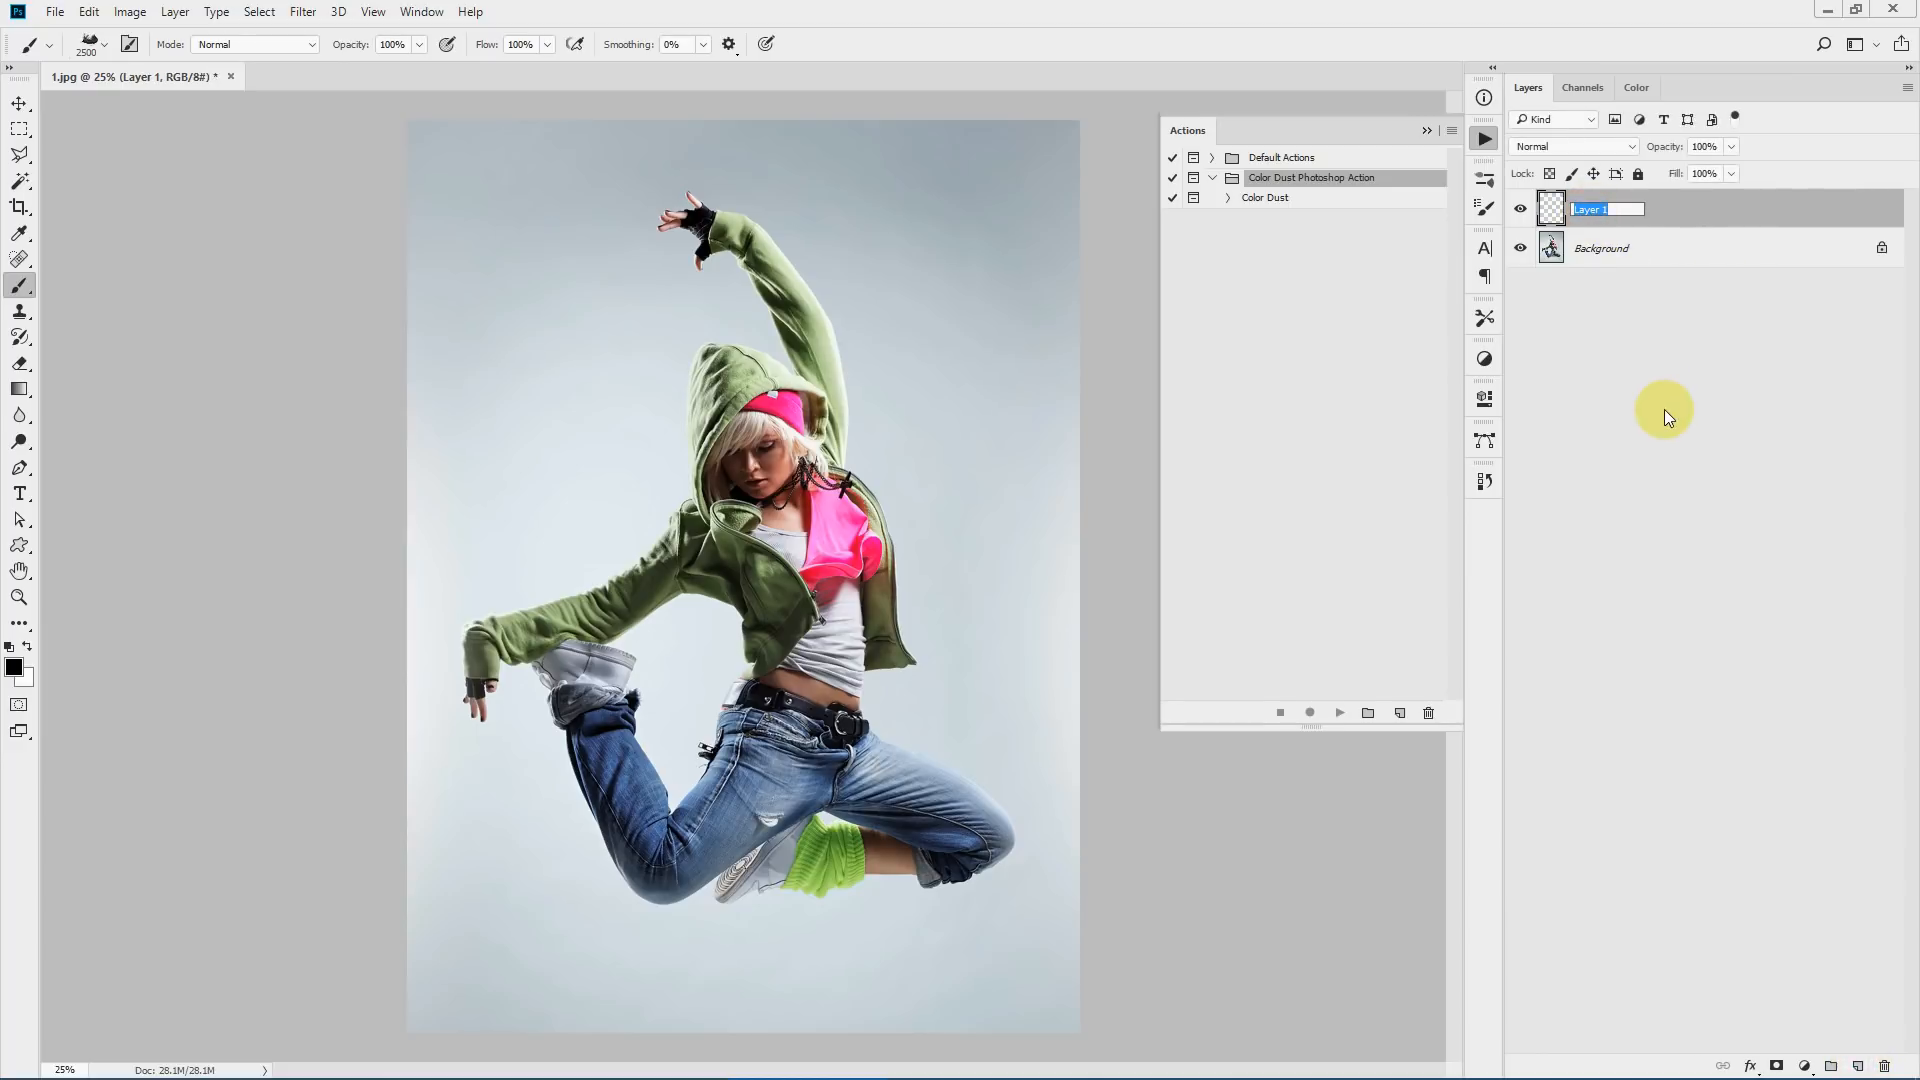
type("subject")
double_click(1600, 210)
left_click(1648, 210)
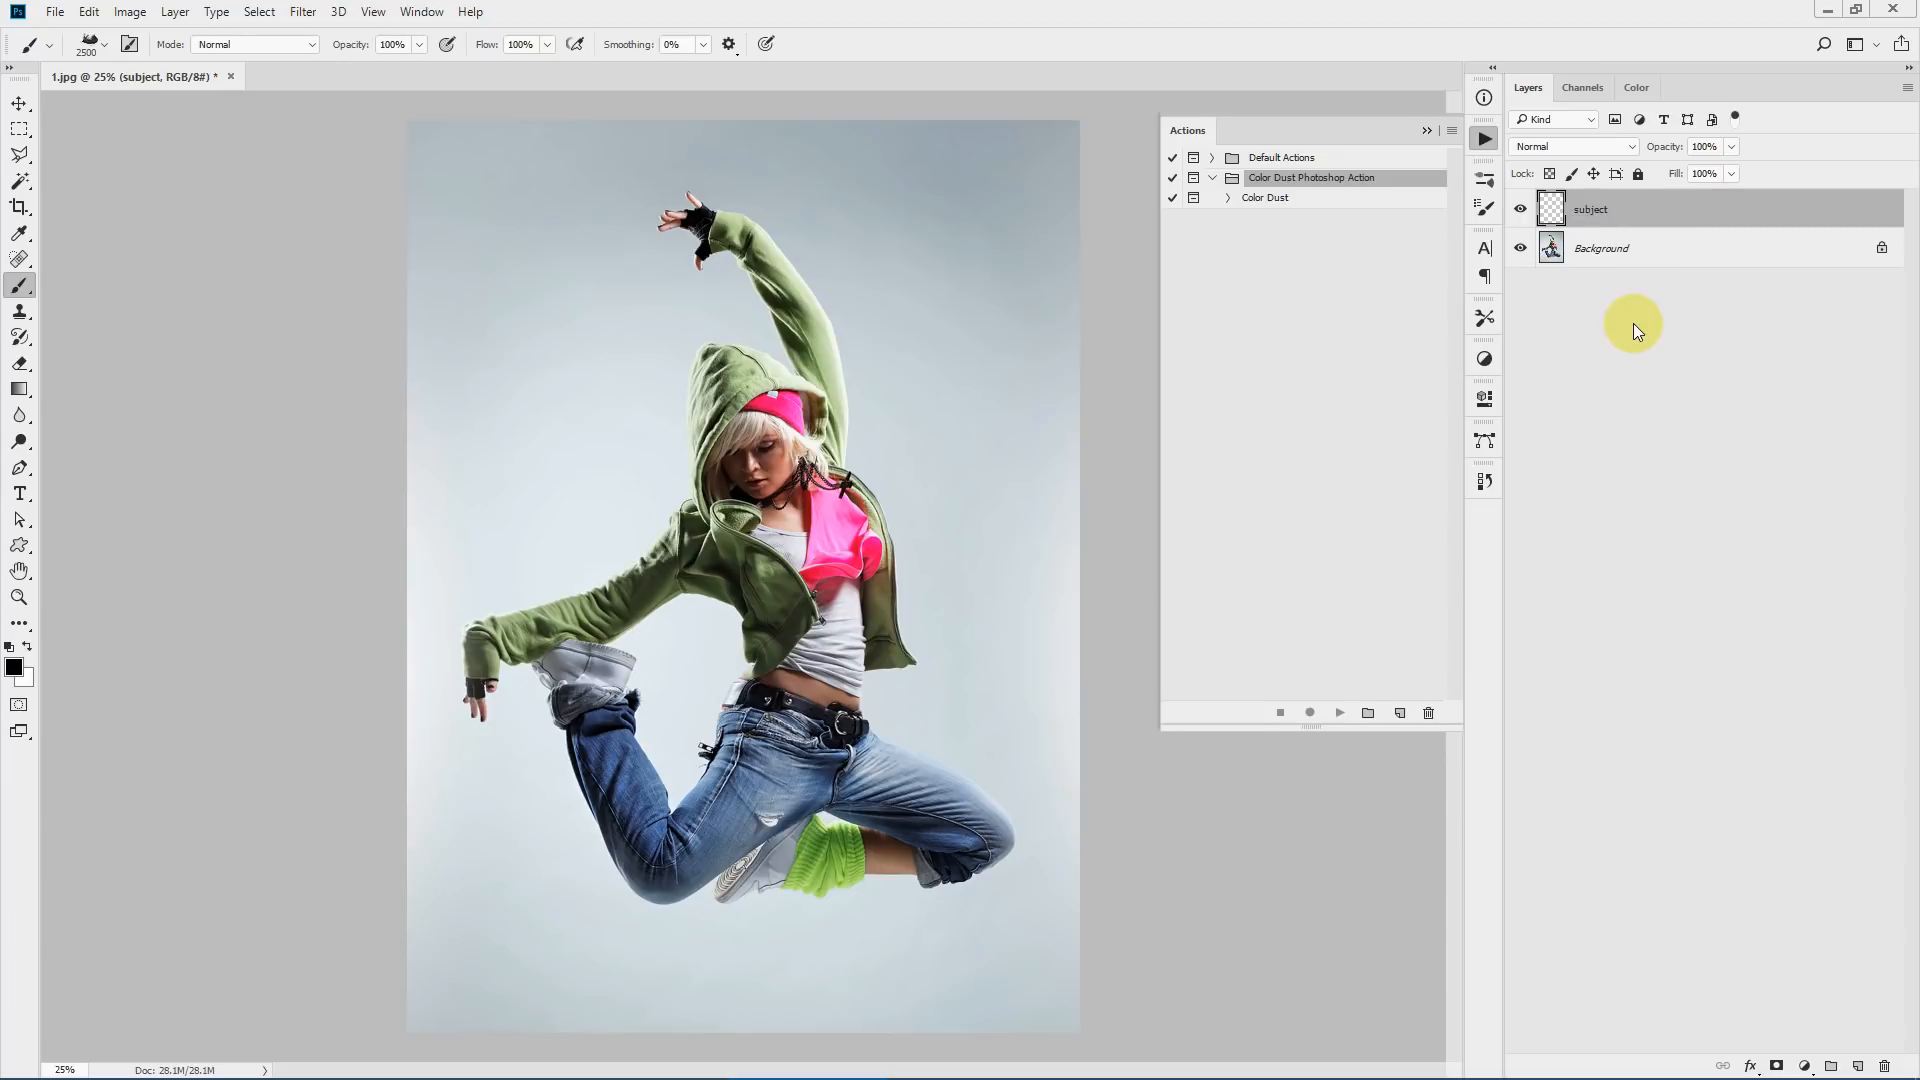
- On the Background layer, start selecting the dancer's jacket, hood, raised arm and hand with the Quick Selection tool
left_click(1432, 128)
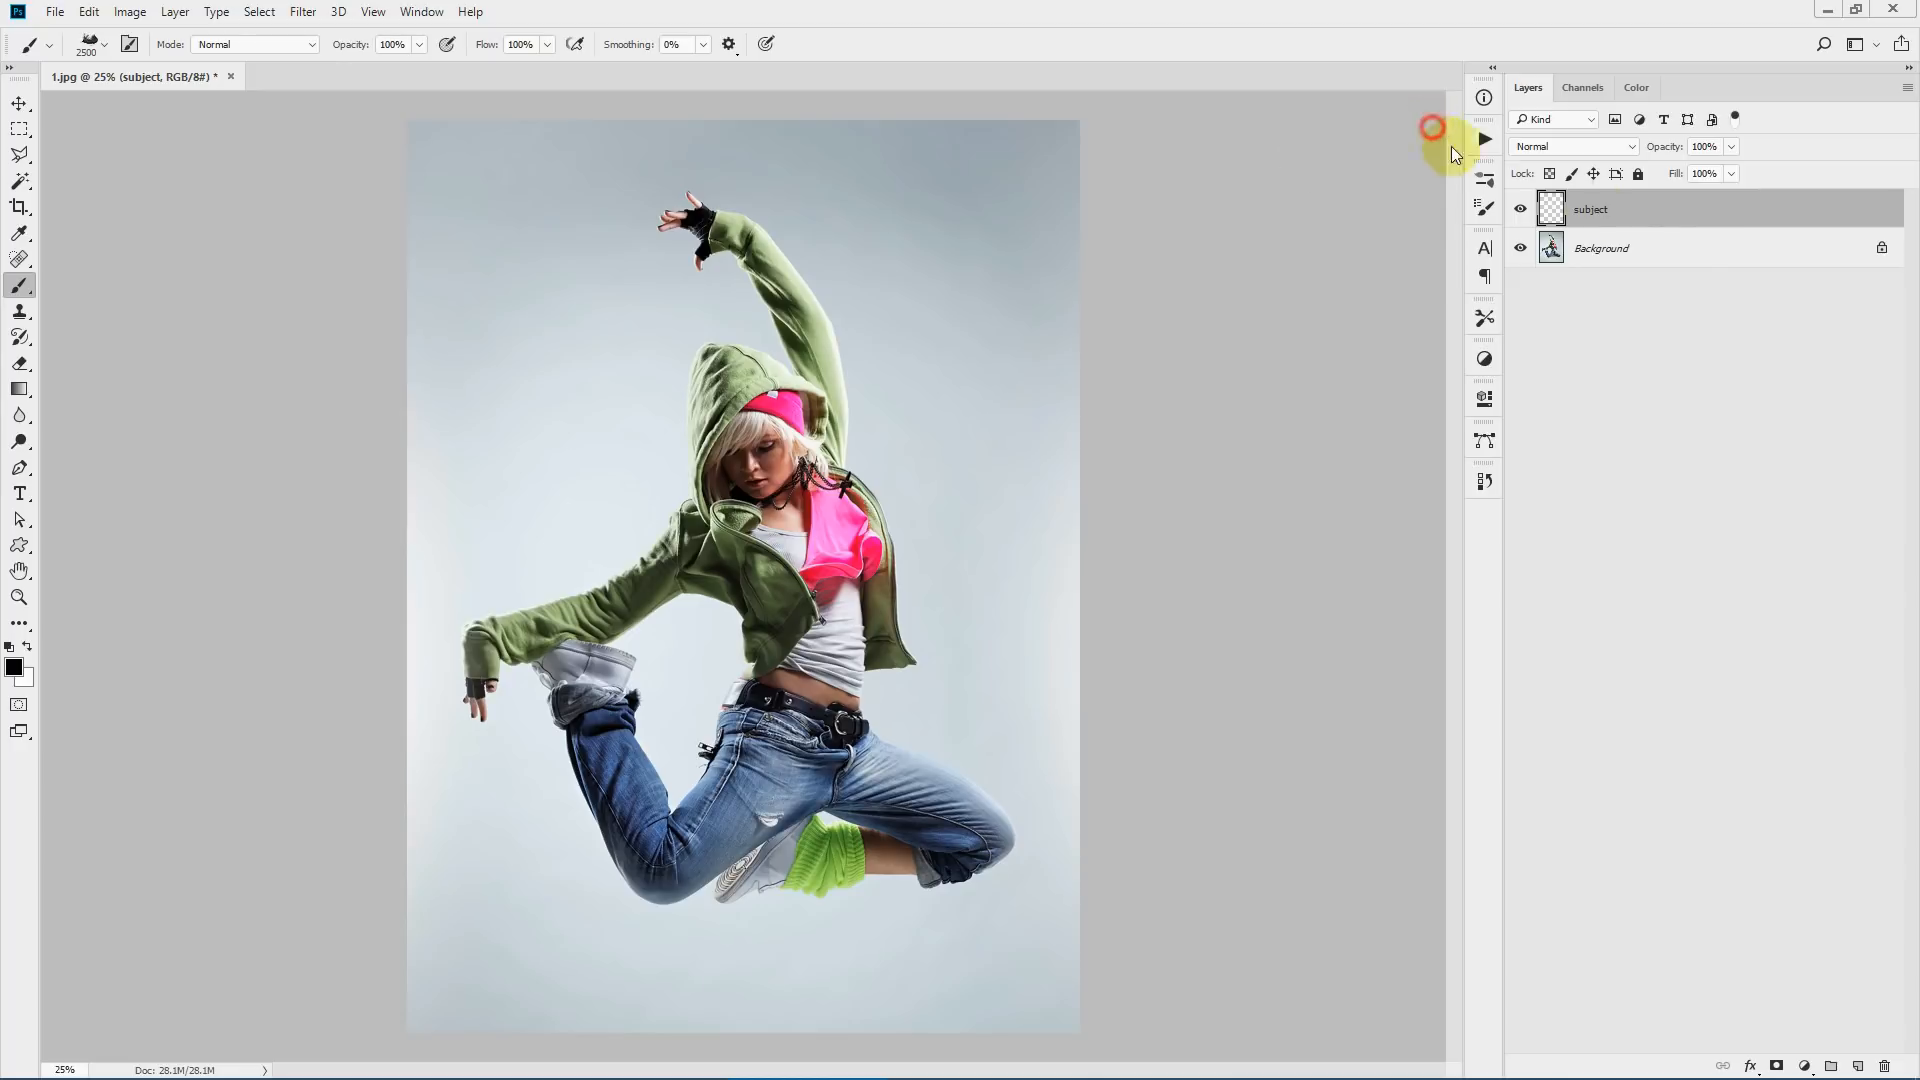
left_click(1697, 240)
left_click(19, 180)
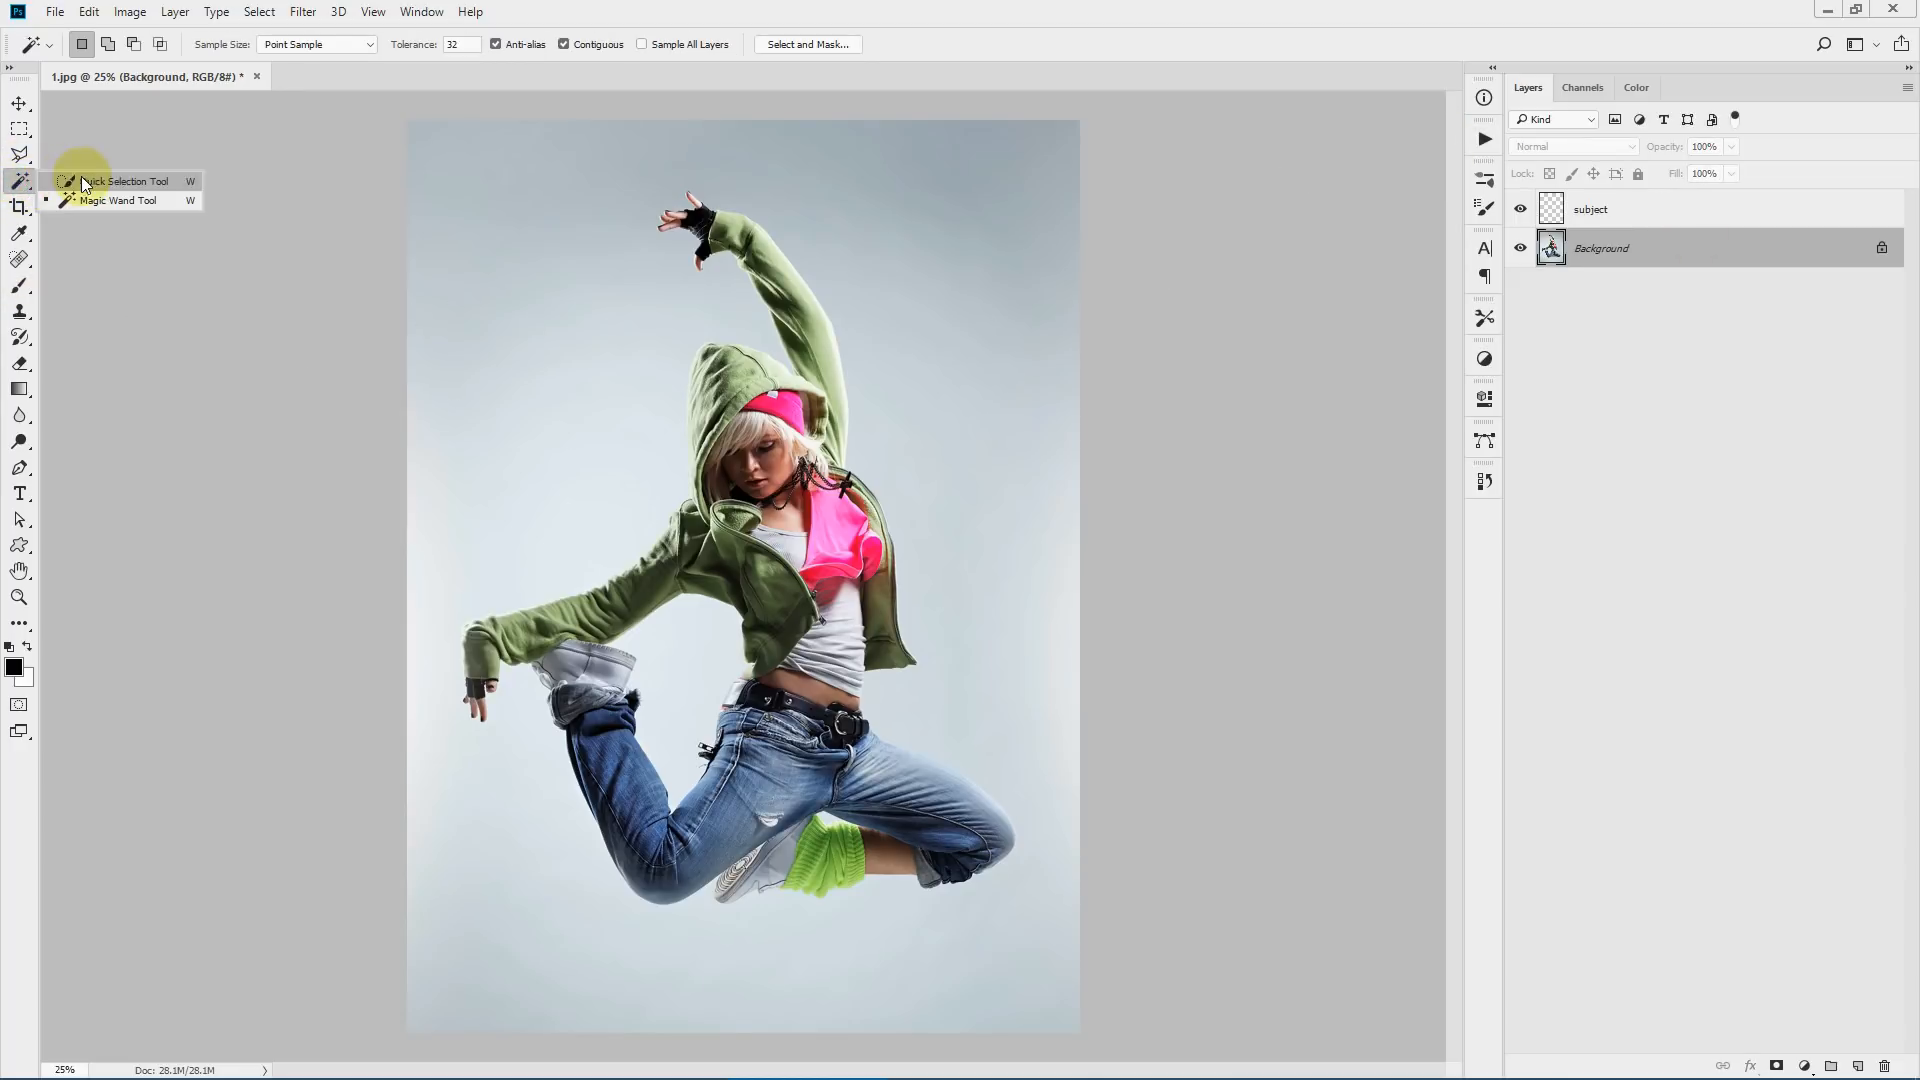
left_click(95, 181)
mouse_move(840, 673)
left_mouse_down()
mouse_move(734, 365)
mouse_move(704, 355)
mouse_move(762, 379)
mouse_move(827, 453)
mouse_move(840, 400)
mouse_move(816, 320)
mouse_move(739, 217)
mouse_move(744, 245)
mouse_move(688, 213)
left_mouse_up()
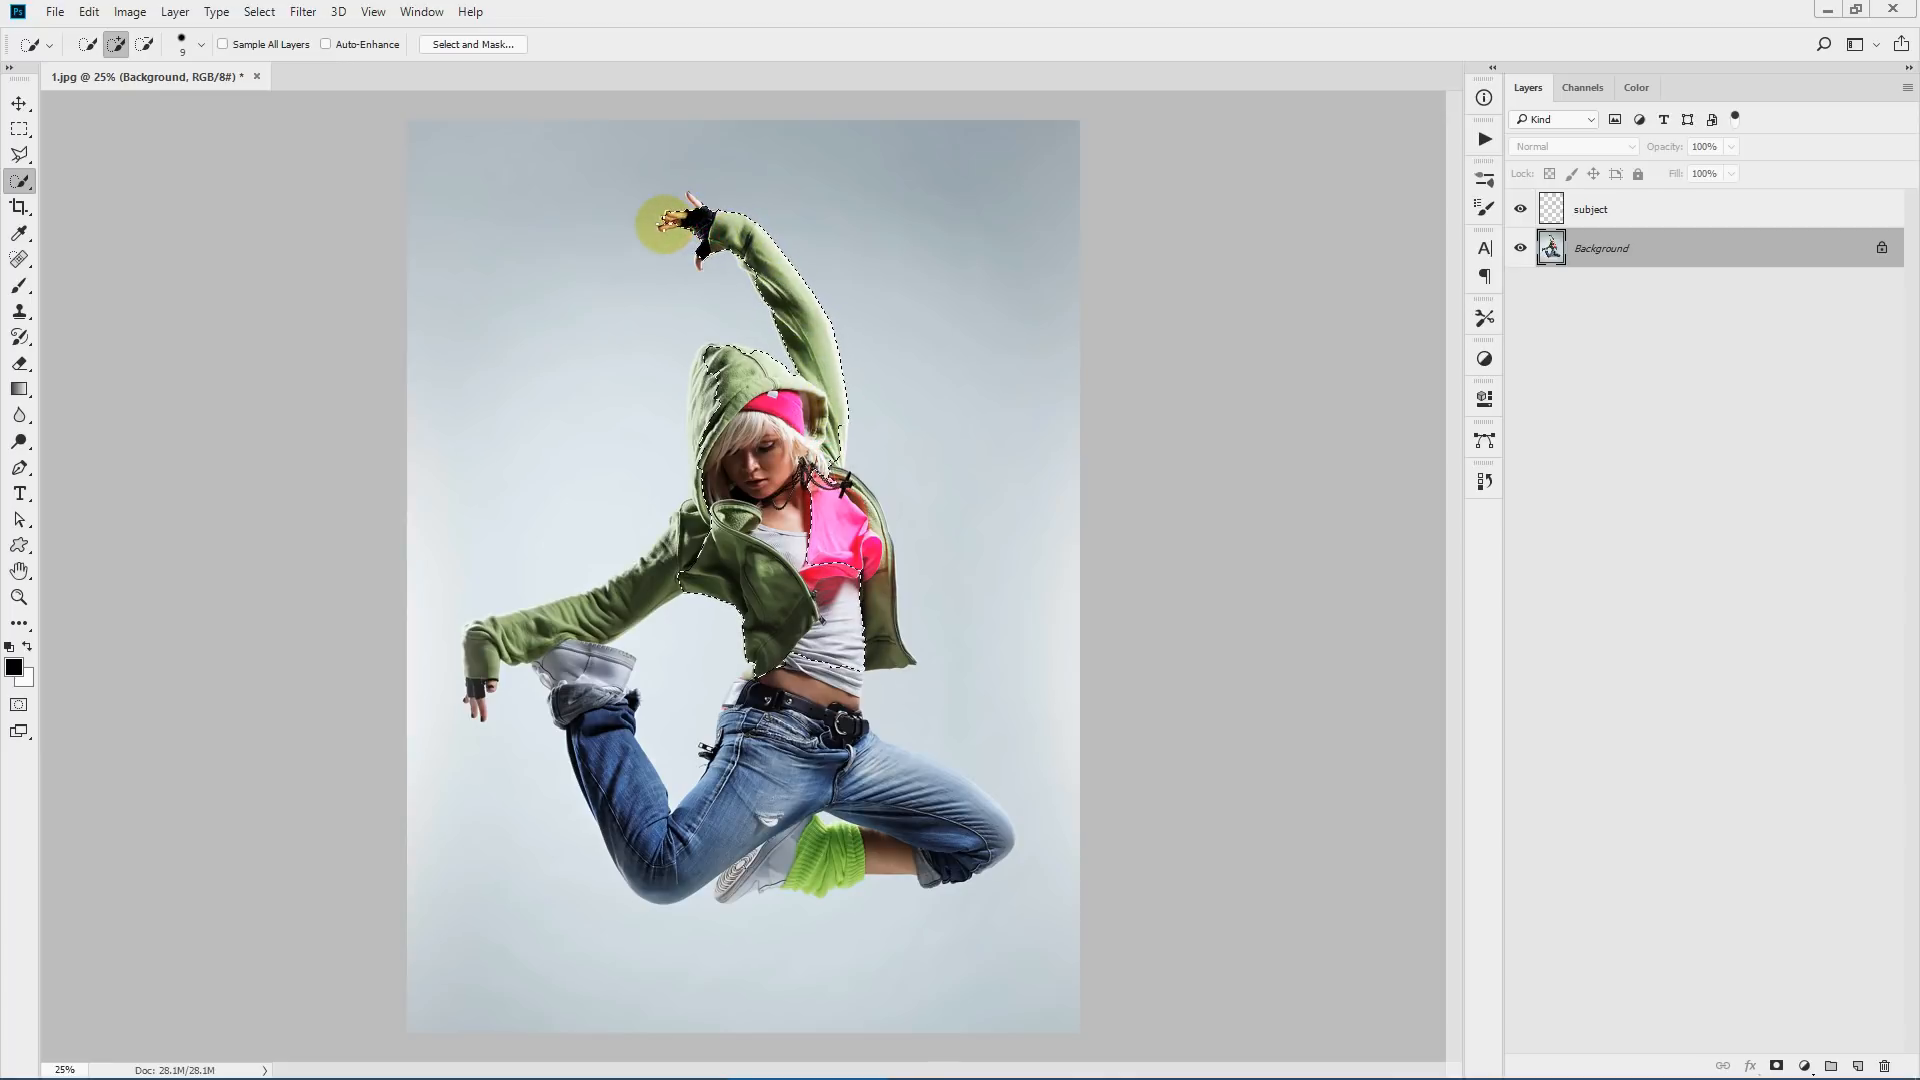
left_click(669, 227)
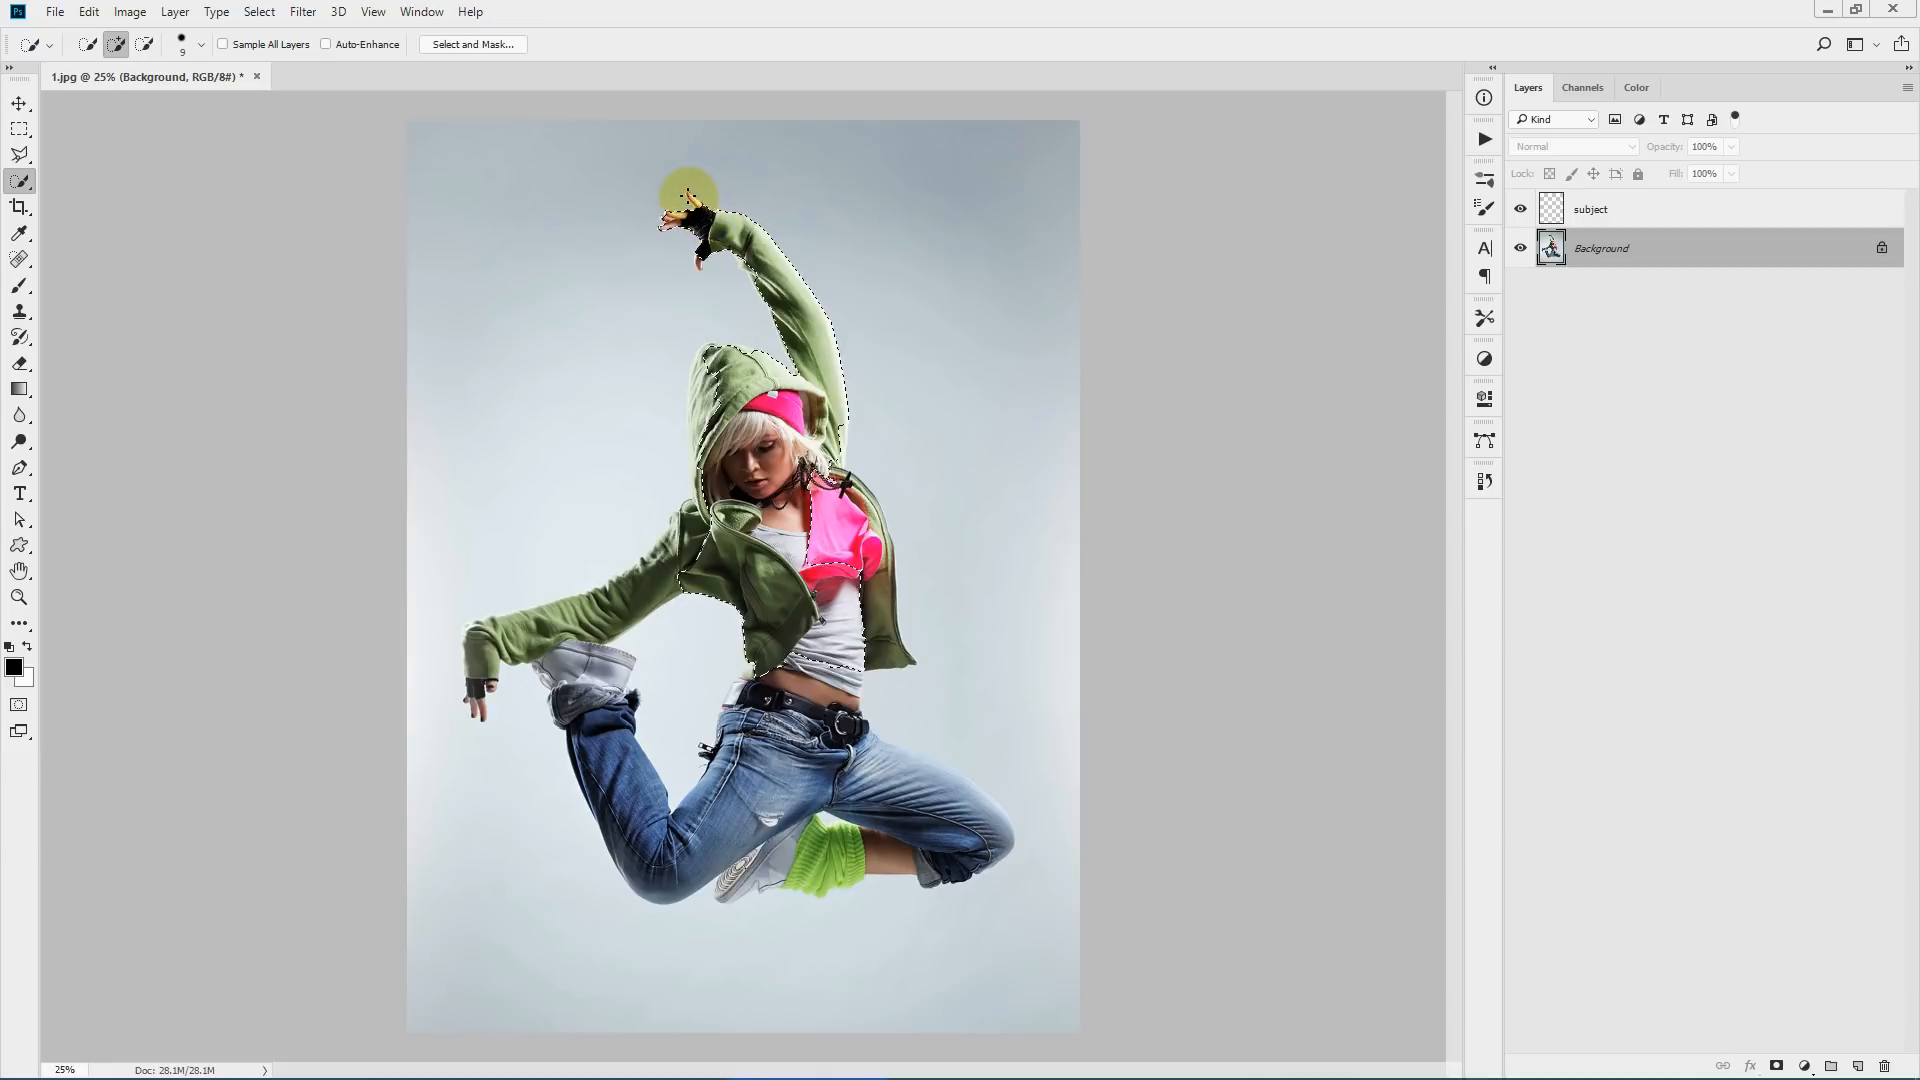
left_click(690, 192)
left_click(719, 236)
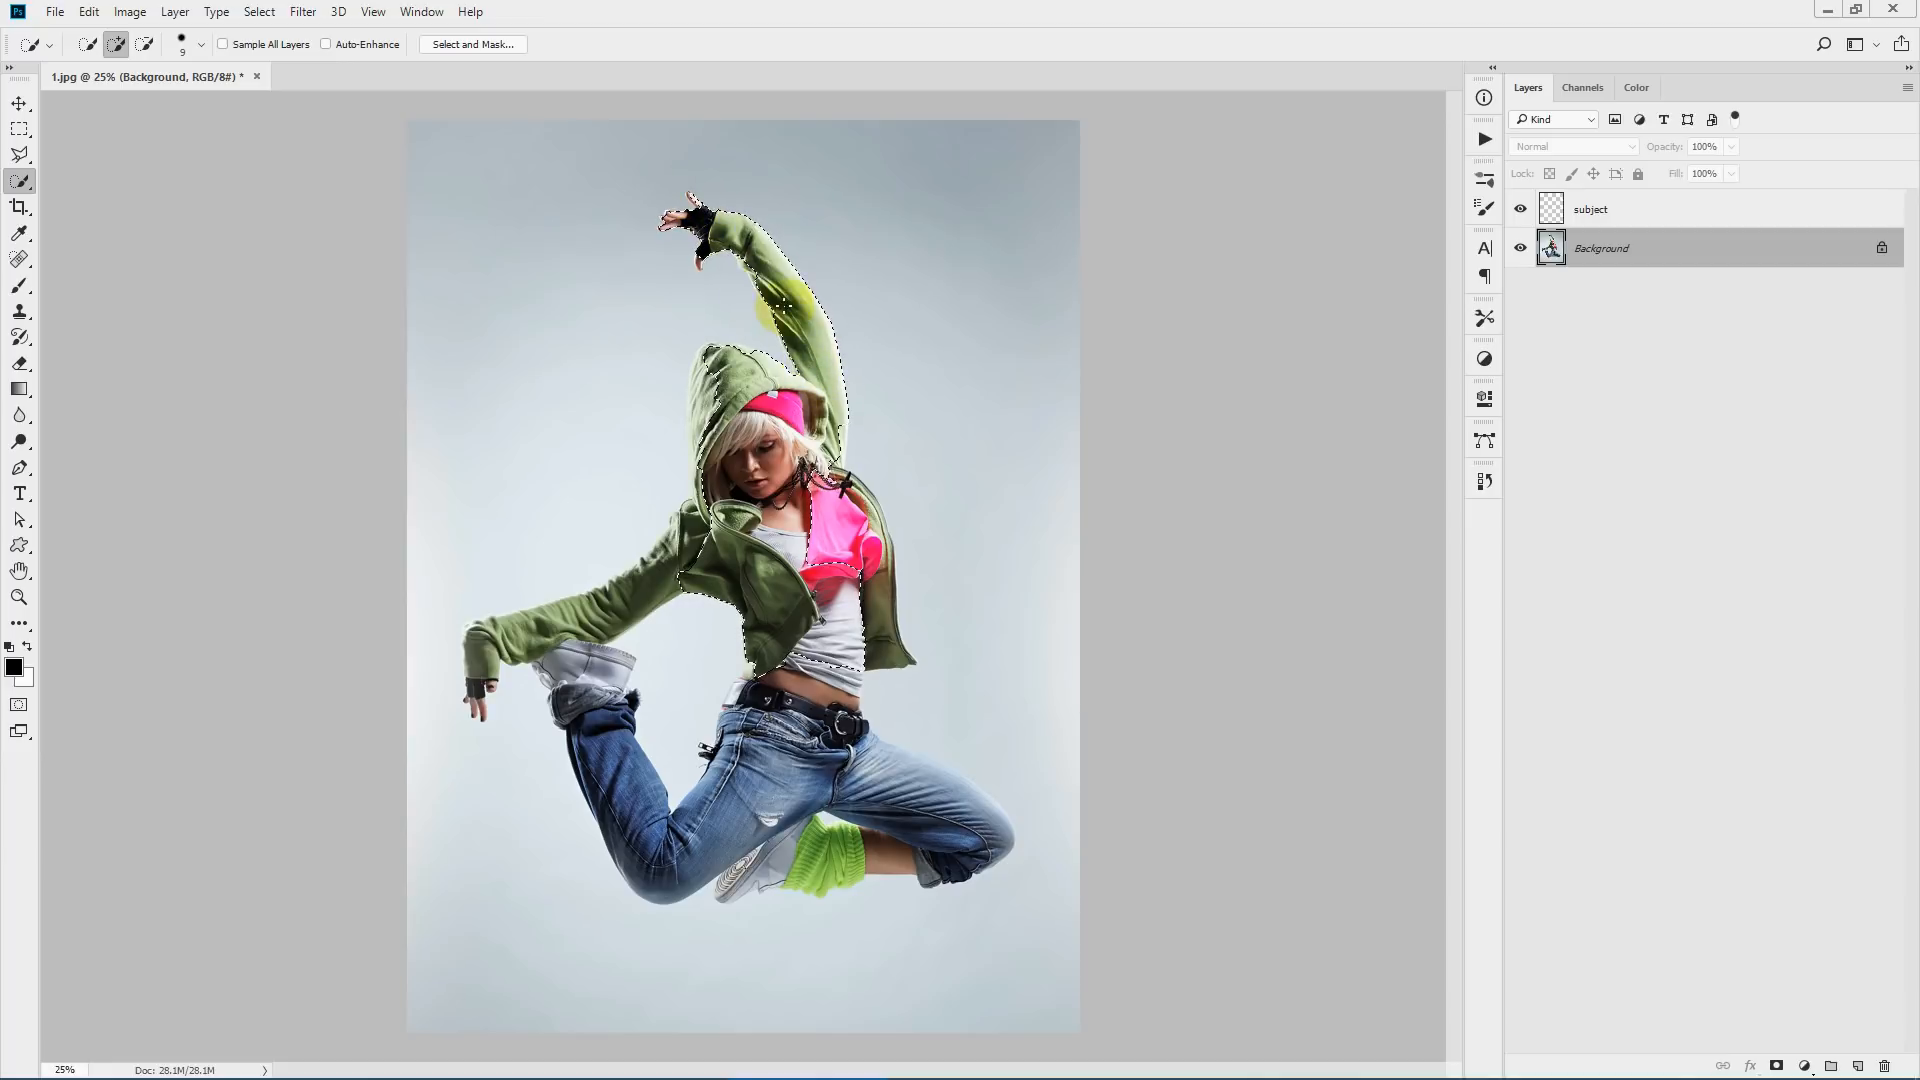
left_click(701, 255)
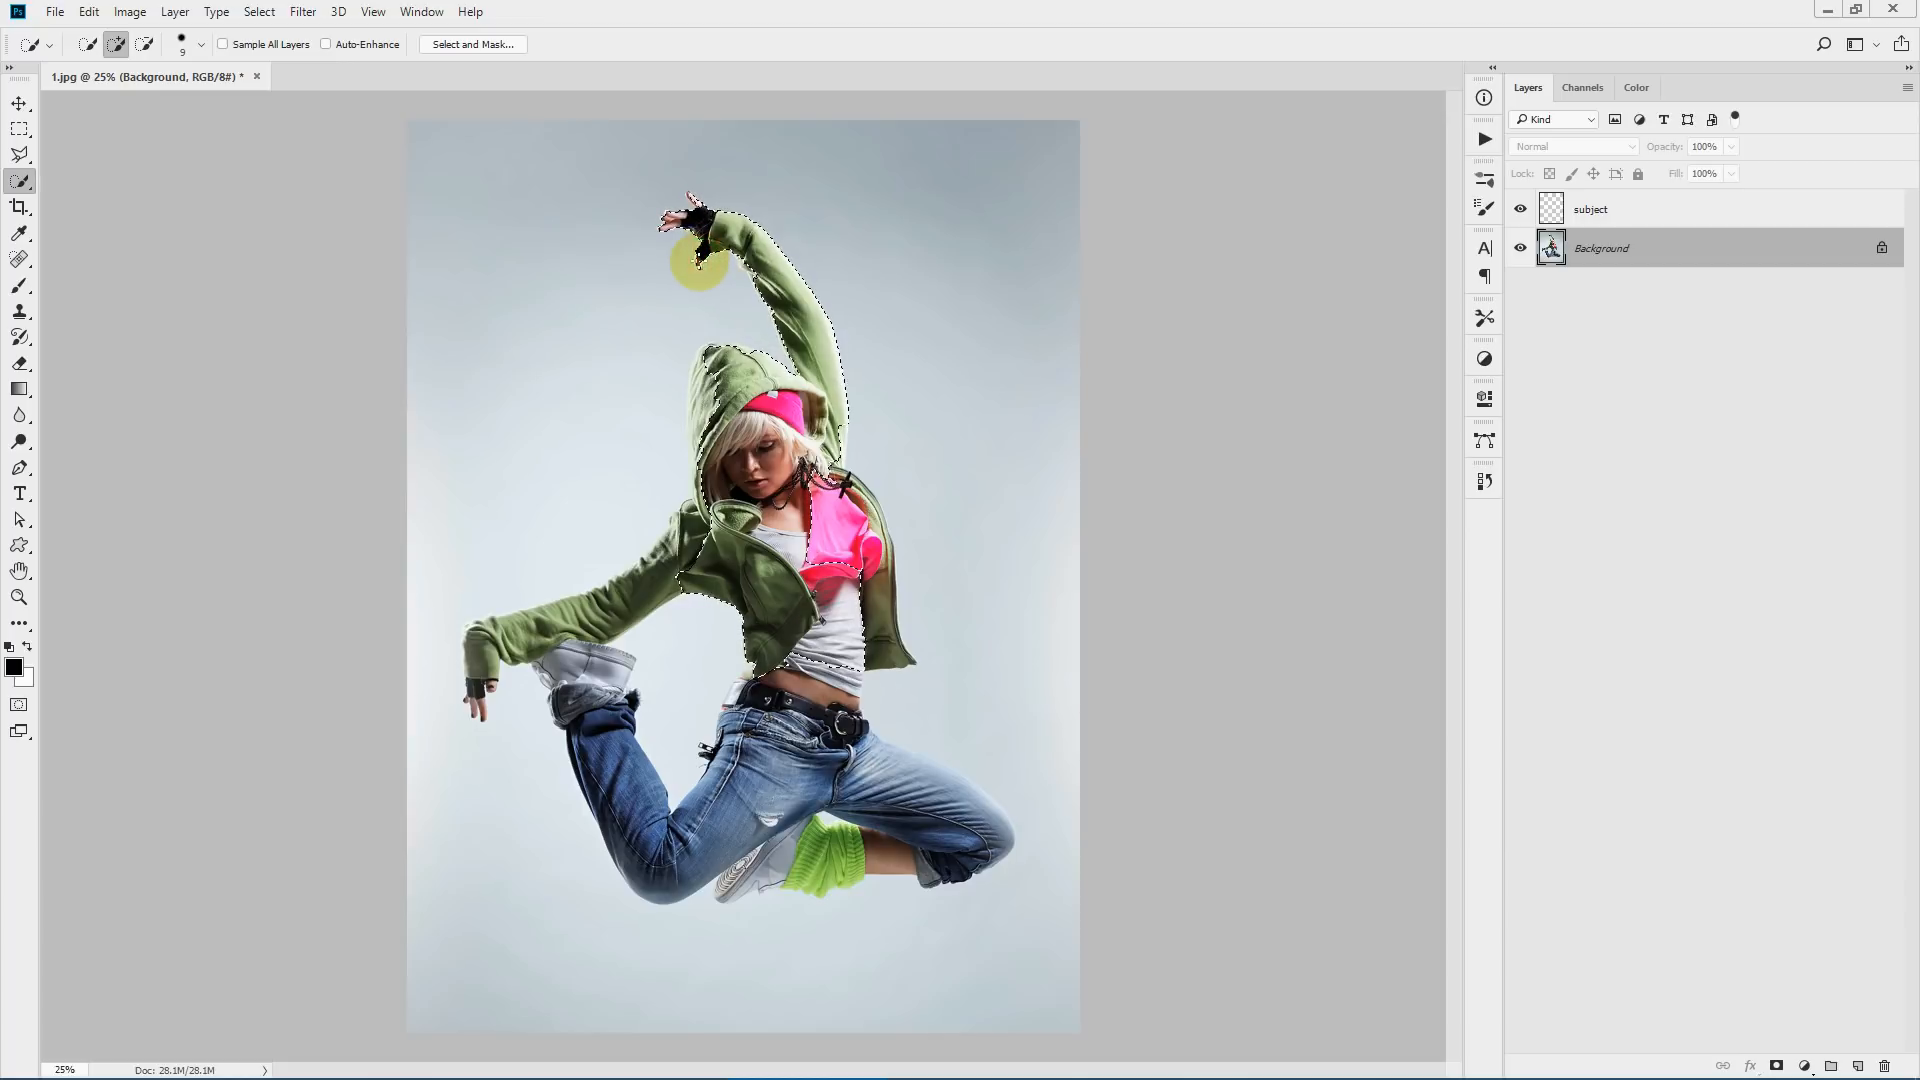
- Add the missing fingertips of the raised hand and the inner edge of the raised sleeve to the selection
left_click(19, 596)
left_click(645, 181)
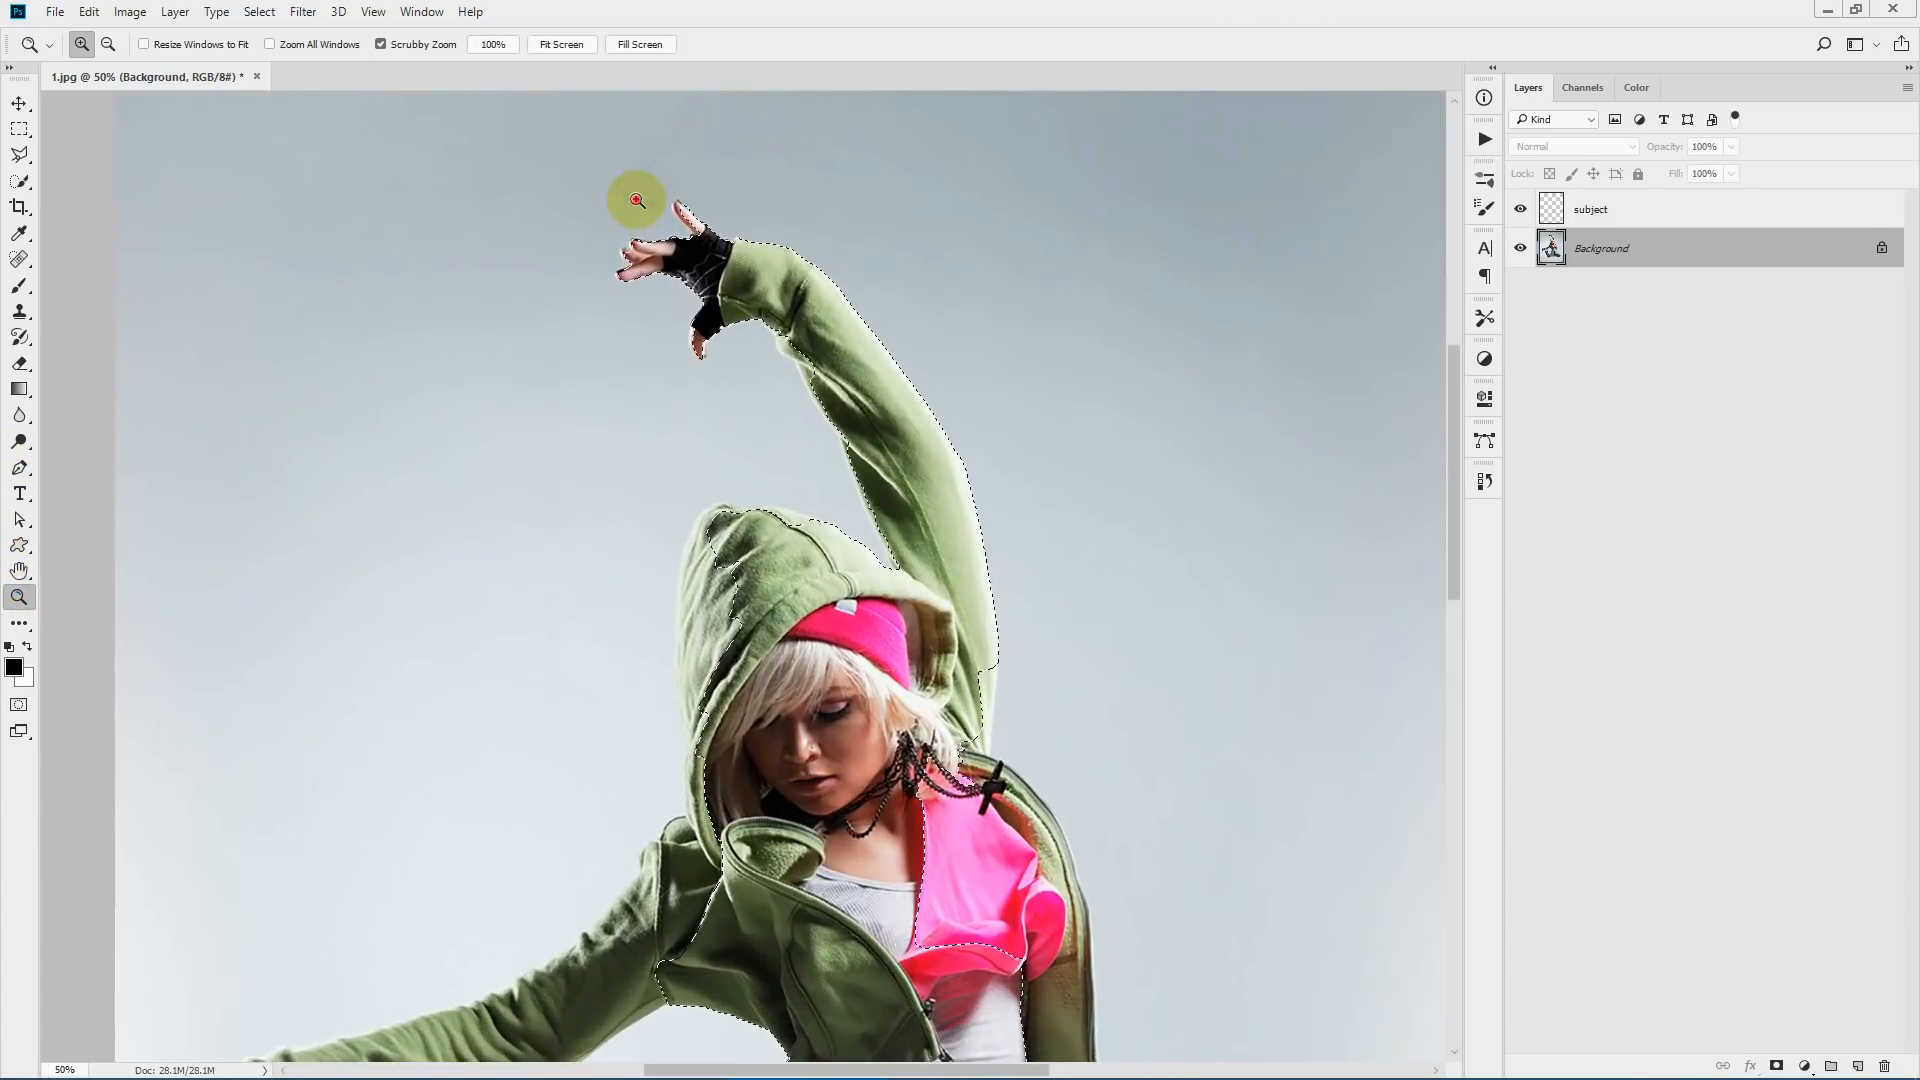
left_click(19, 181)
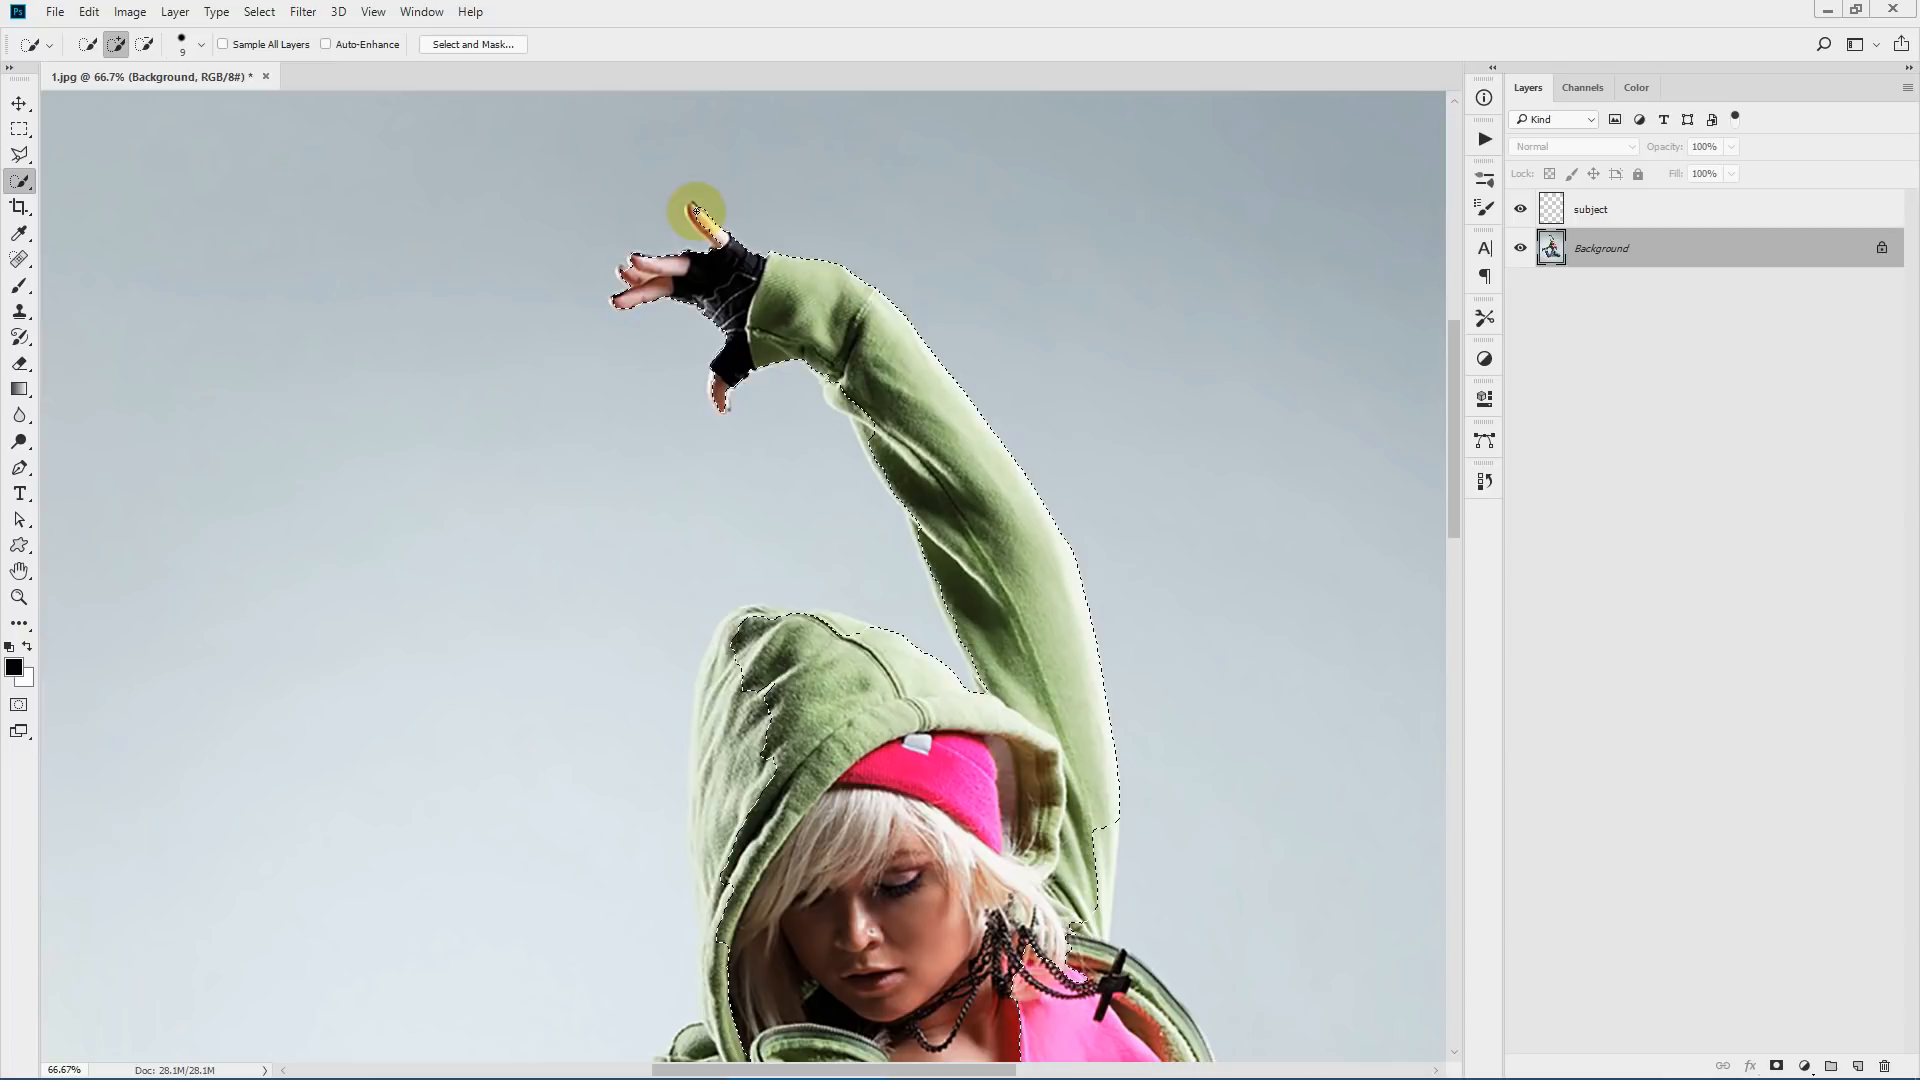
left_click(695, 212)
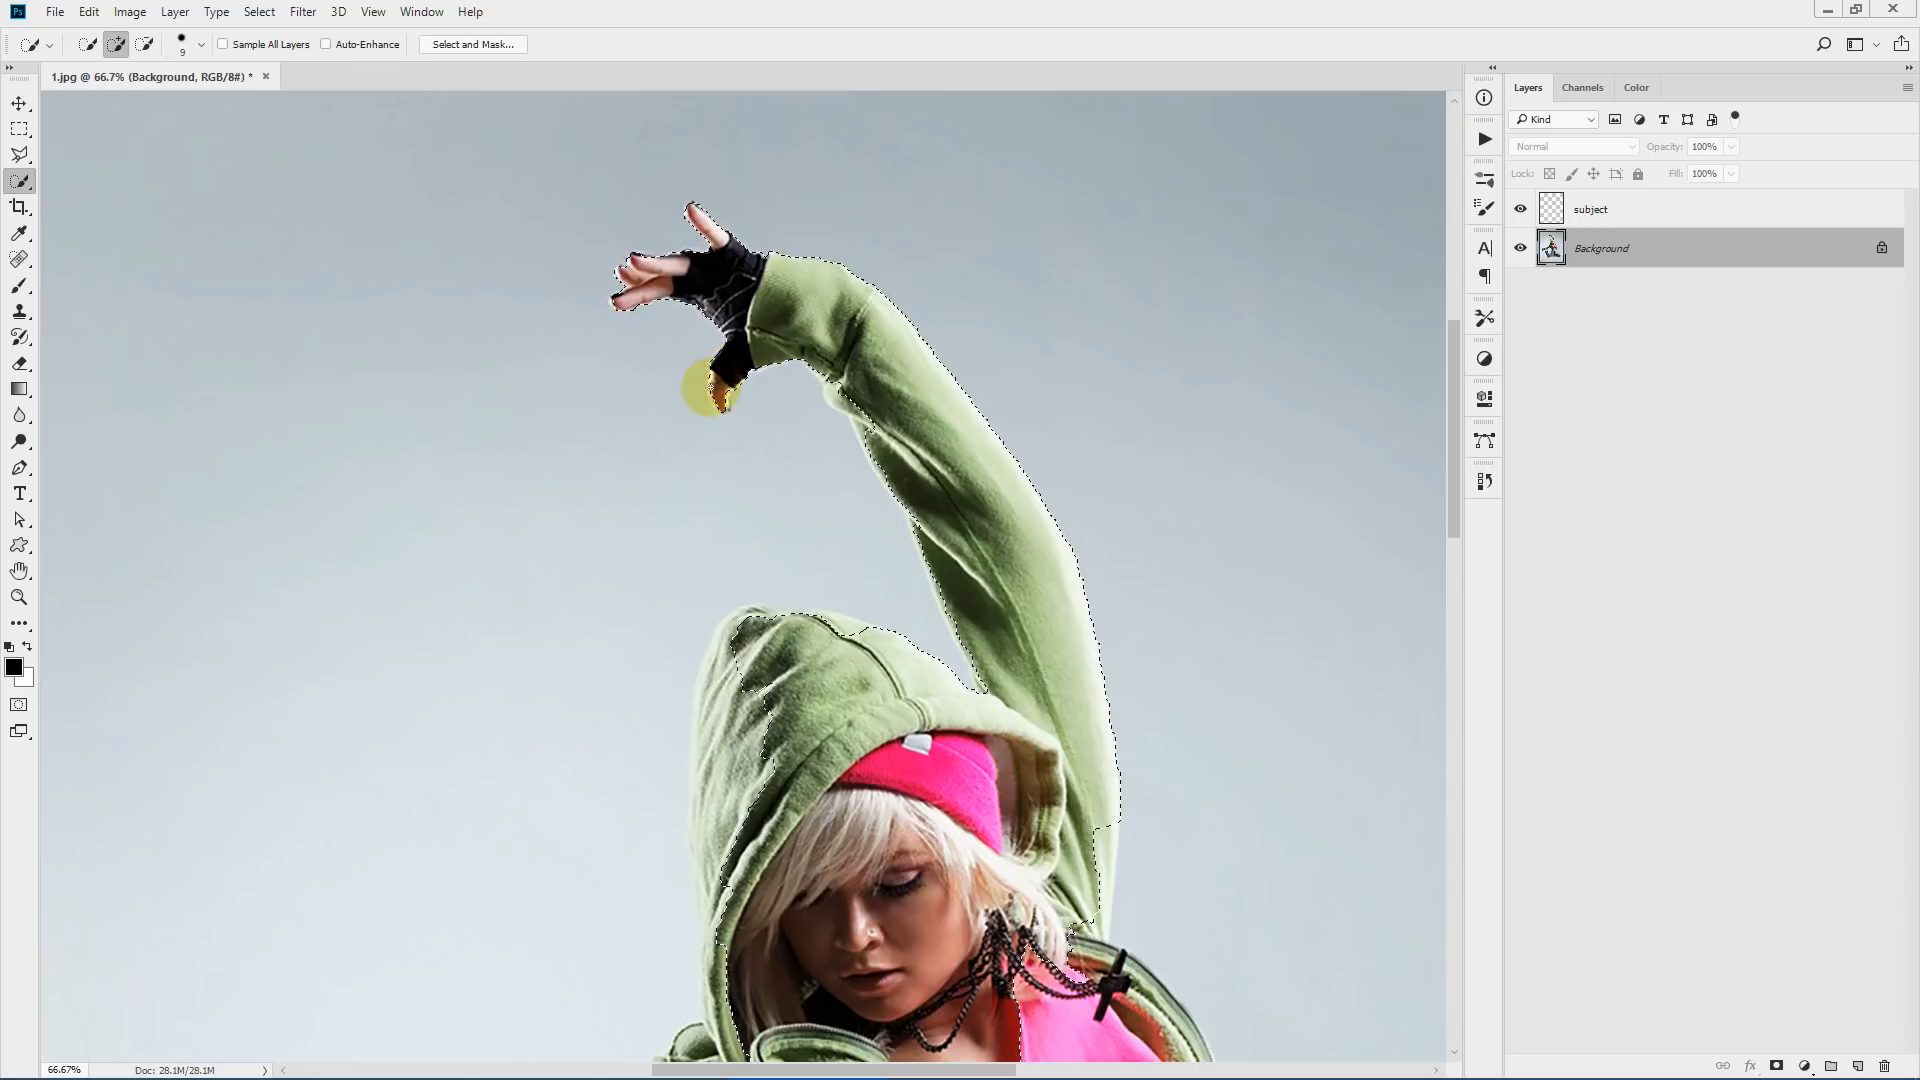
left_click_drag(848, 405, 870, 446)
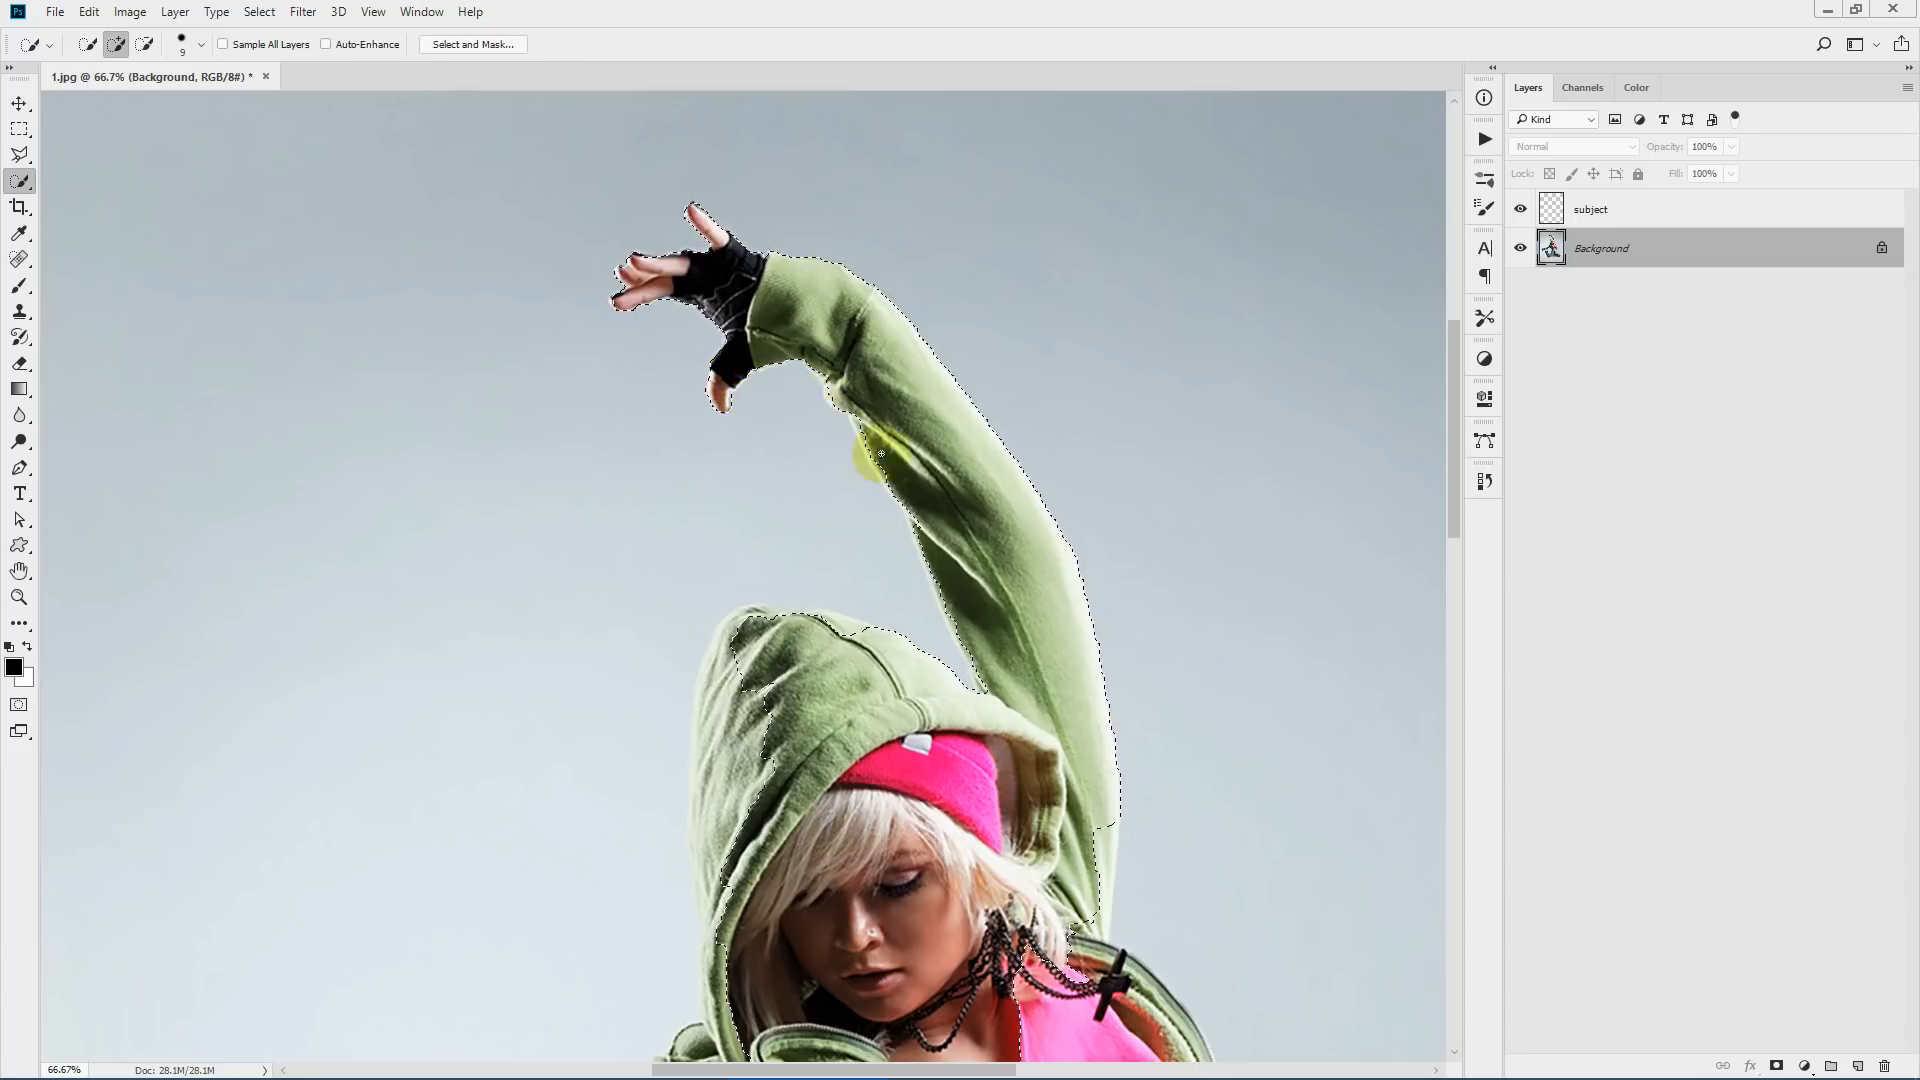
- Extend the selection over the outer edge of the hood and the lower part of the raised arm
scroll(1020, 579, "down", 5)
left_click_drag(738, 580, 754, 437)
scroll(1000, 500, "down", 3)
left_click_drag(1108, 498, 1106, 523)
left_click_drag(699, 504, 694, 557)
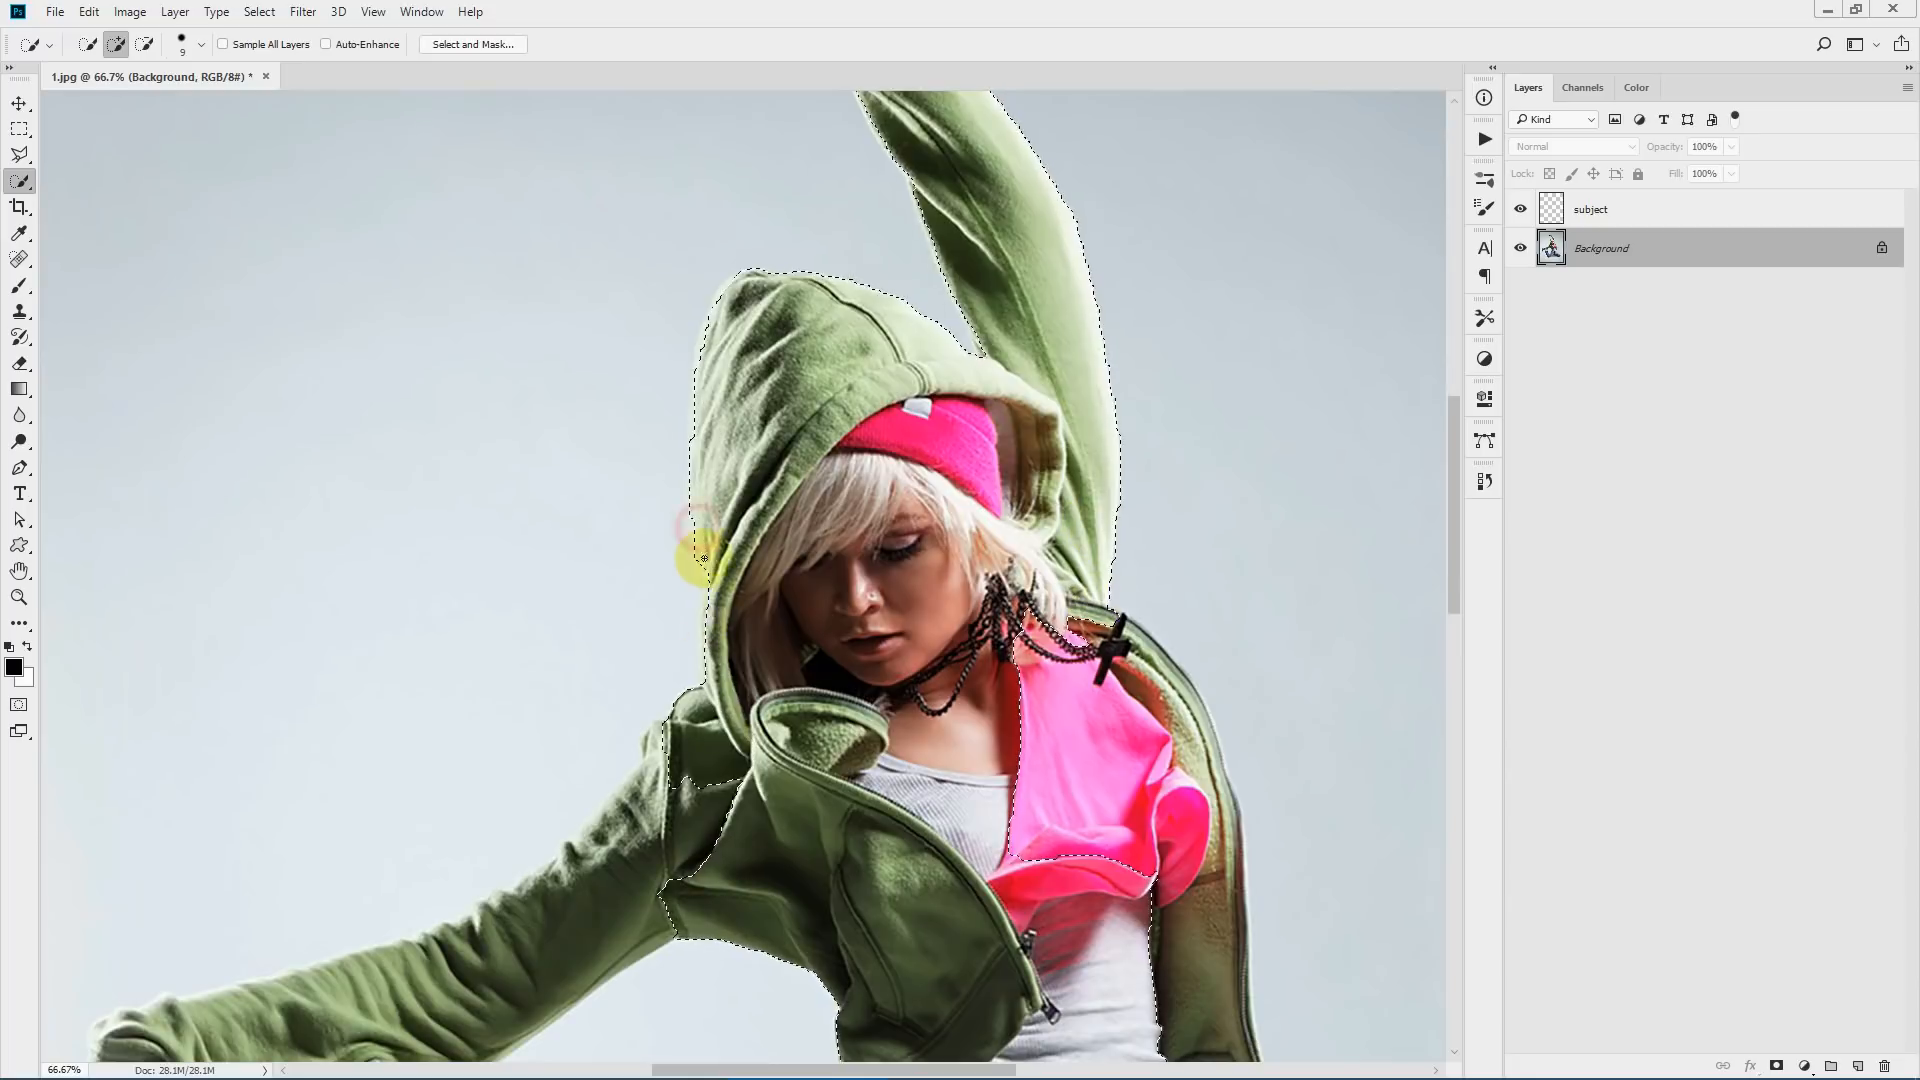
- Add the outstretched sleeve, its hand and the white shoe beneath it to the selection
scroll(640, 590, "down", 5)
left_click_drag(493, 613, 618, 553)
scroll(788, 519, "down", 1)
scroll(788, 519, "down", 3)
left_click_drag(90, 608, 145, 780)
left_click_drag(370, 680, 518, 673)
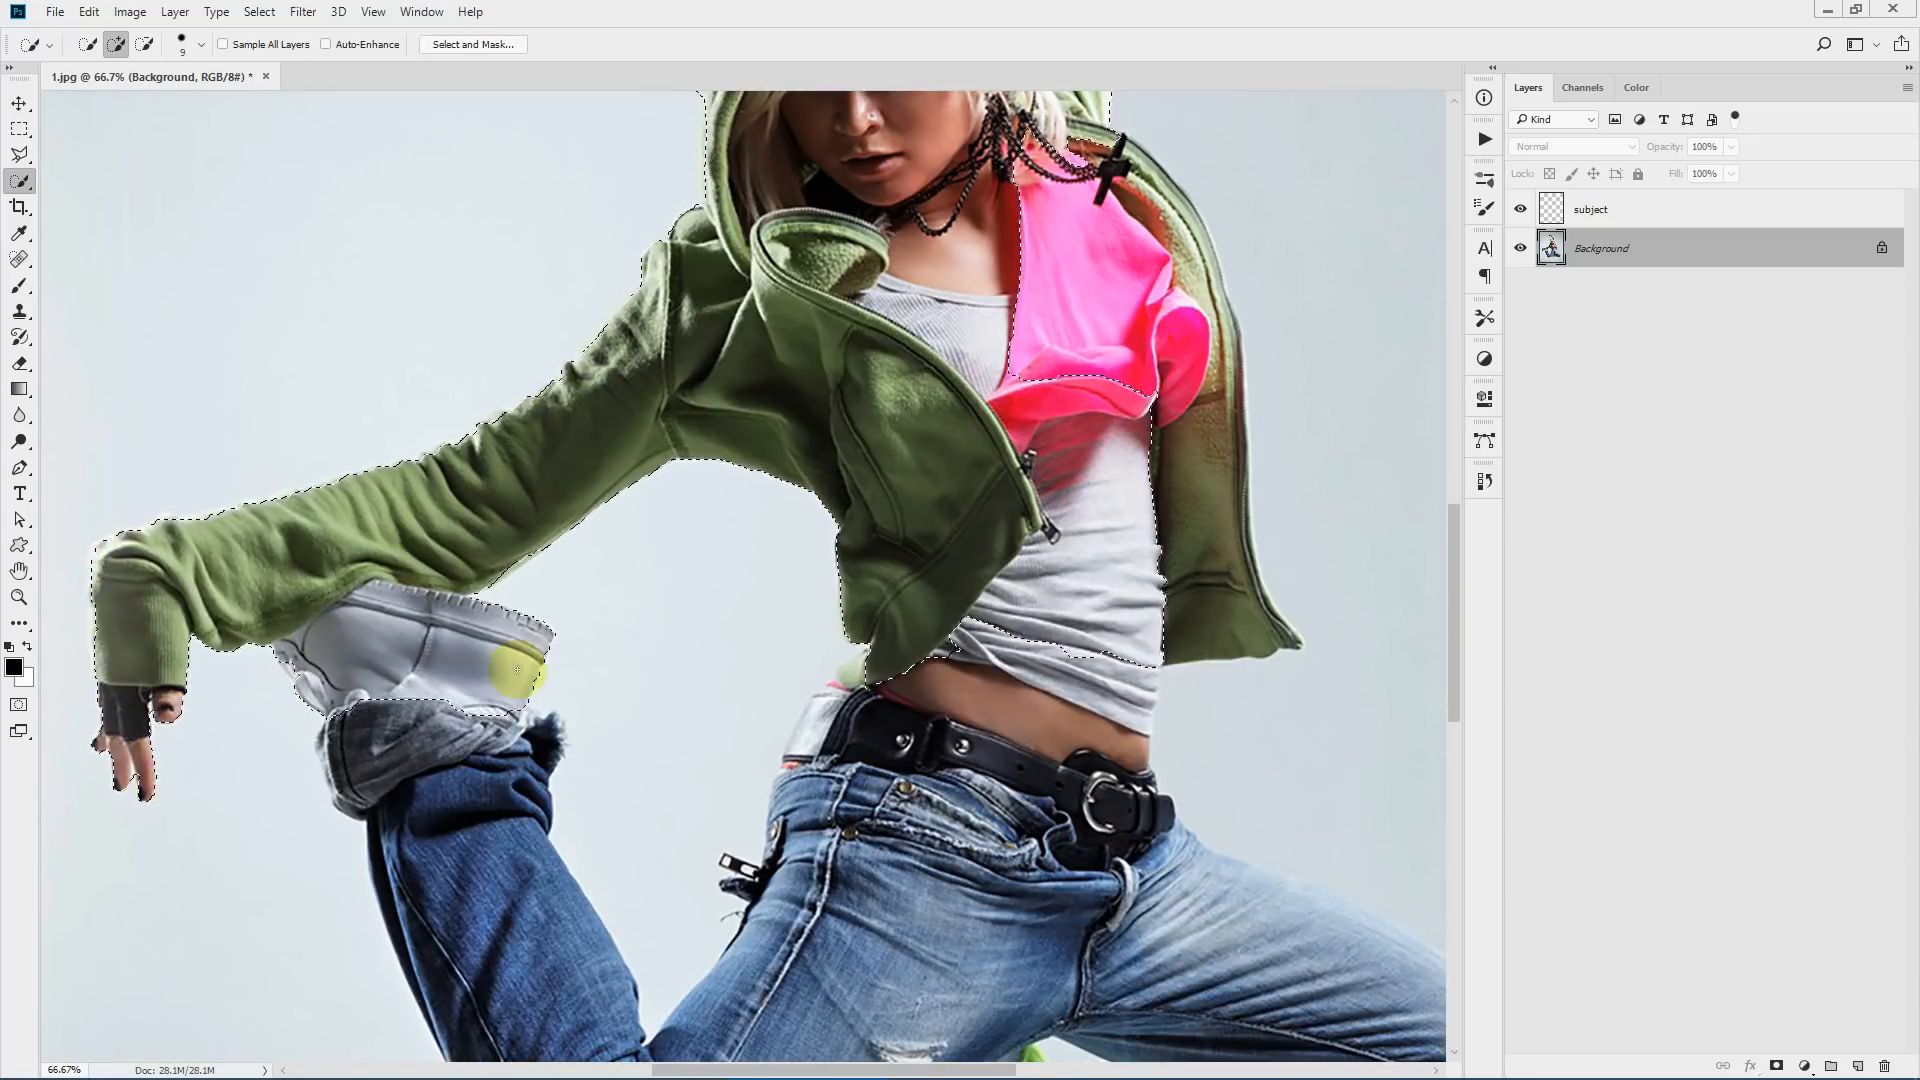
- Extend the selection over the pink top, the open jacket side, the jeans, the green leg warmer and the other shoe
scroll(510, 405, "down", 4)
scroll(1113, 396, "up", 4)
left_click_drag(1195, 350, 1113, 396)
scroll(1113, 396, "down", 3)
scroll(1113, 396, "down", 3)
left_click_drag(414, 372, 312, 421)
scroll(600, 500, "down", 2)
mouse_move(791, 552)
left_mouse_down()
mouse_move(789, 800)
mouse_move(985, 755)
left_mouse_up()
left_click_drag(908, 1070, 1014, 1070)
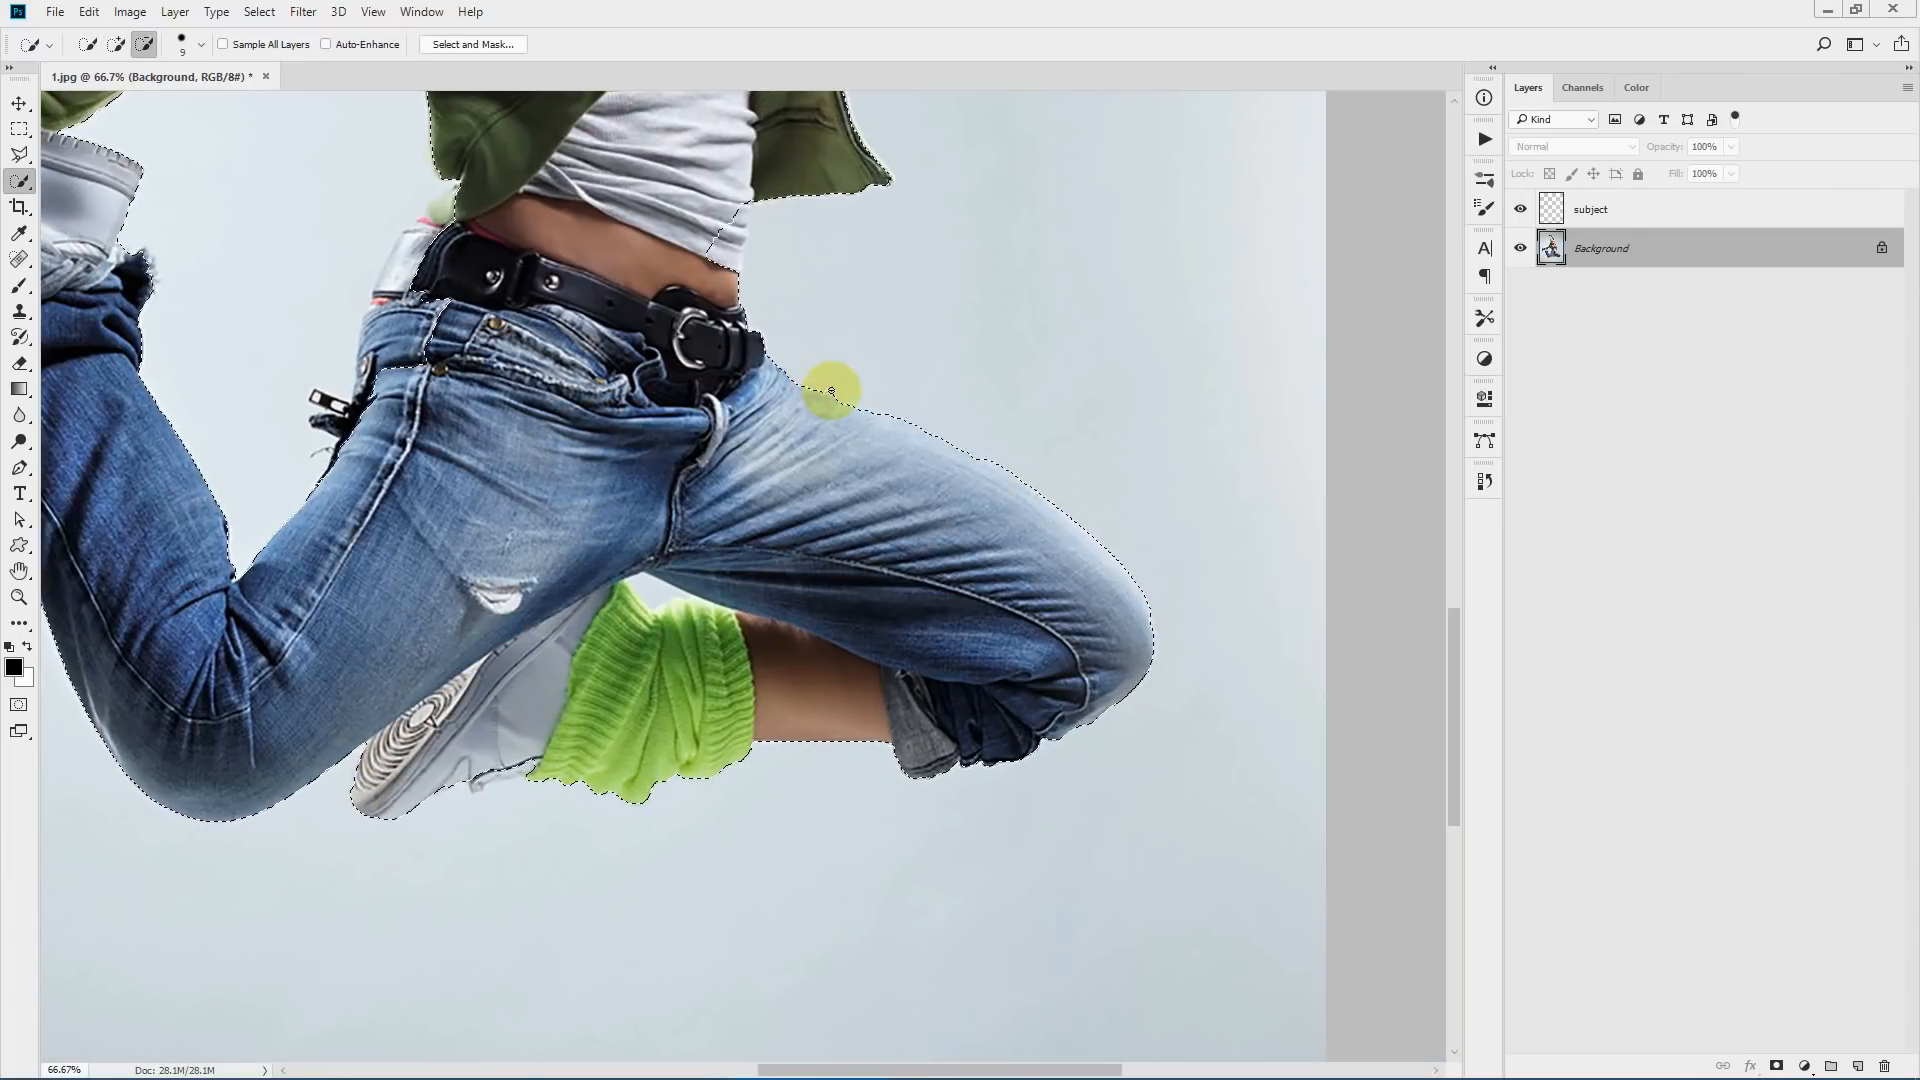
- Enlarge the Quick Selection brush to 45 and add the remaining areas around the waist and torso to the selection
scroll(627, 320, "up", 2)
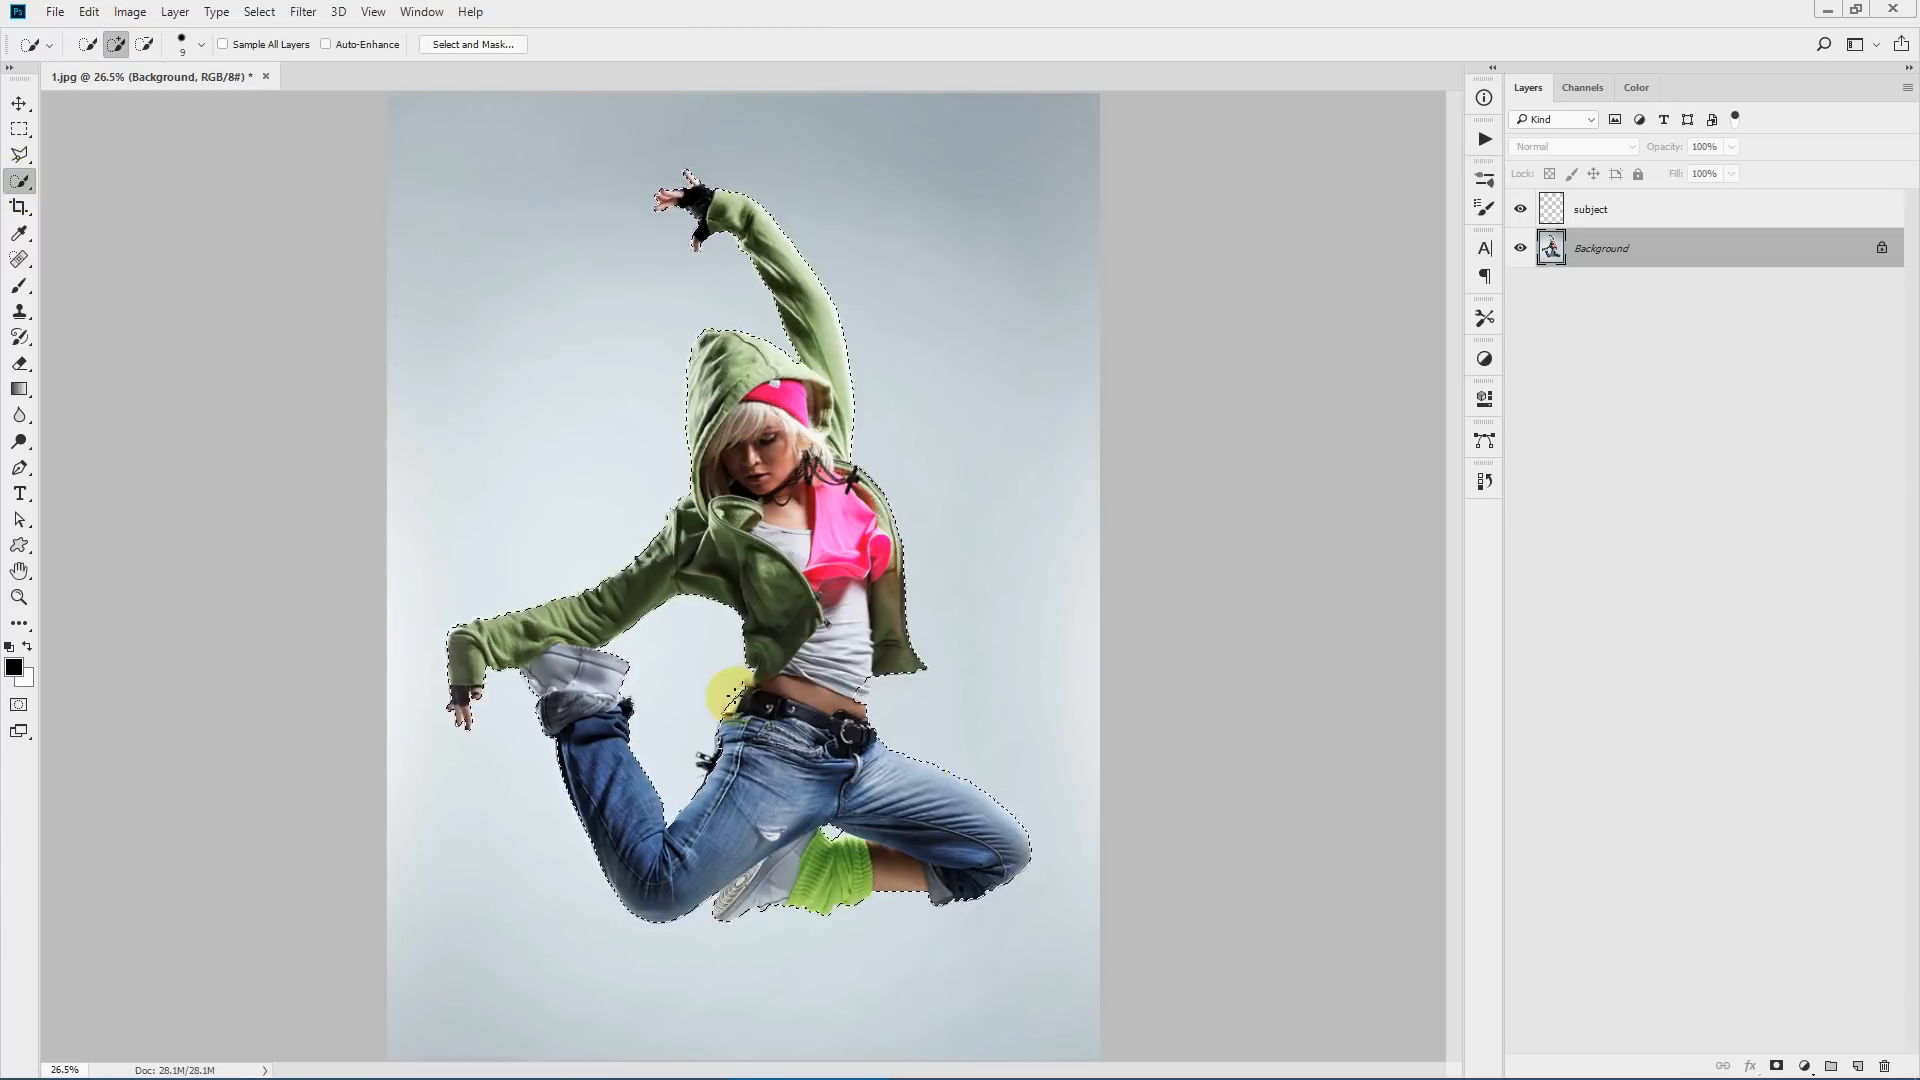
key("ctrl+0")
key("bracketright")
key("bracketright")
key("bracketright")
key("bracketright")
key("bracketright")
key("bracketright")
key("bracketright")
key("bracketright")
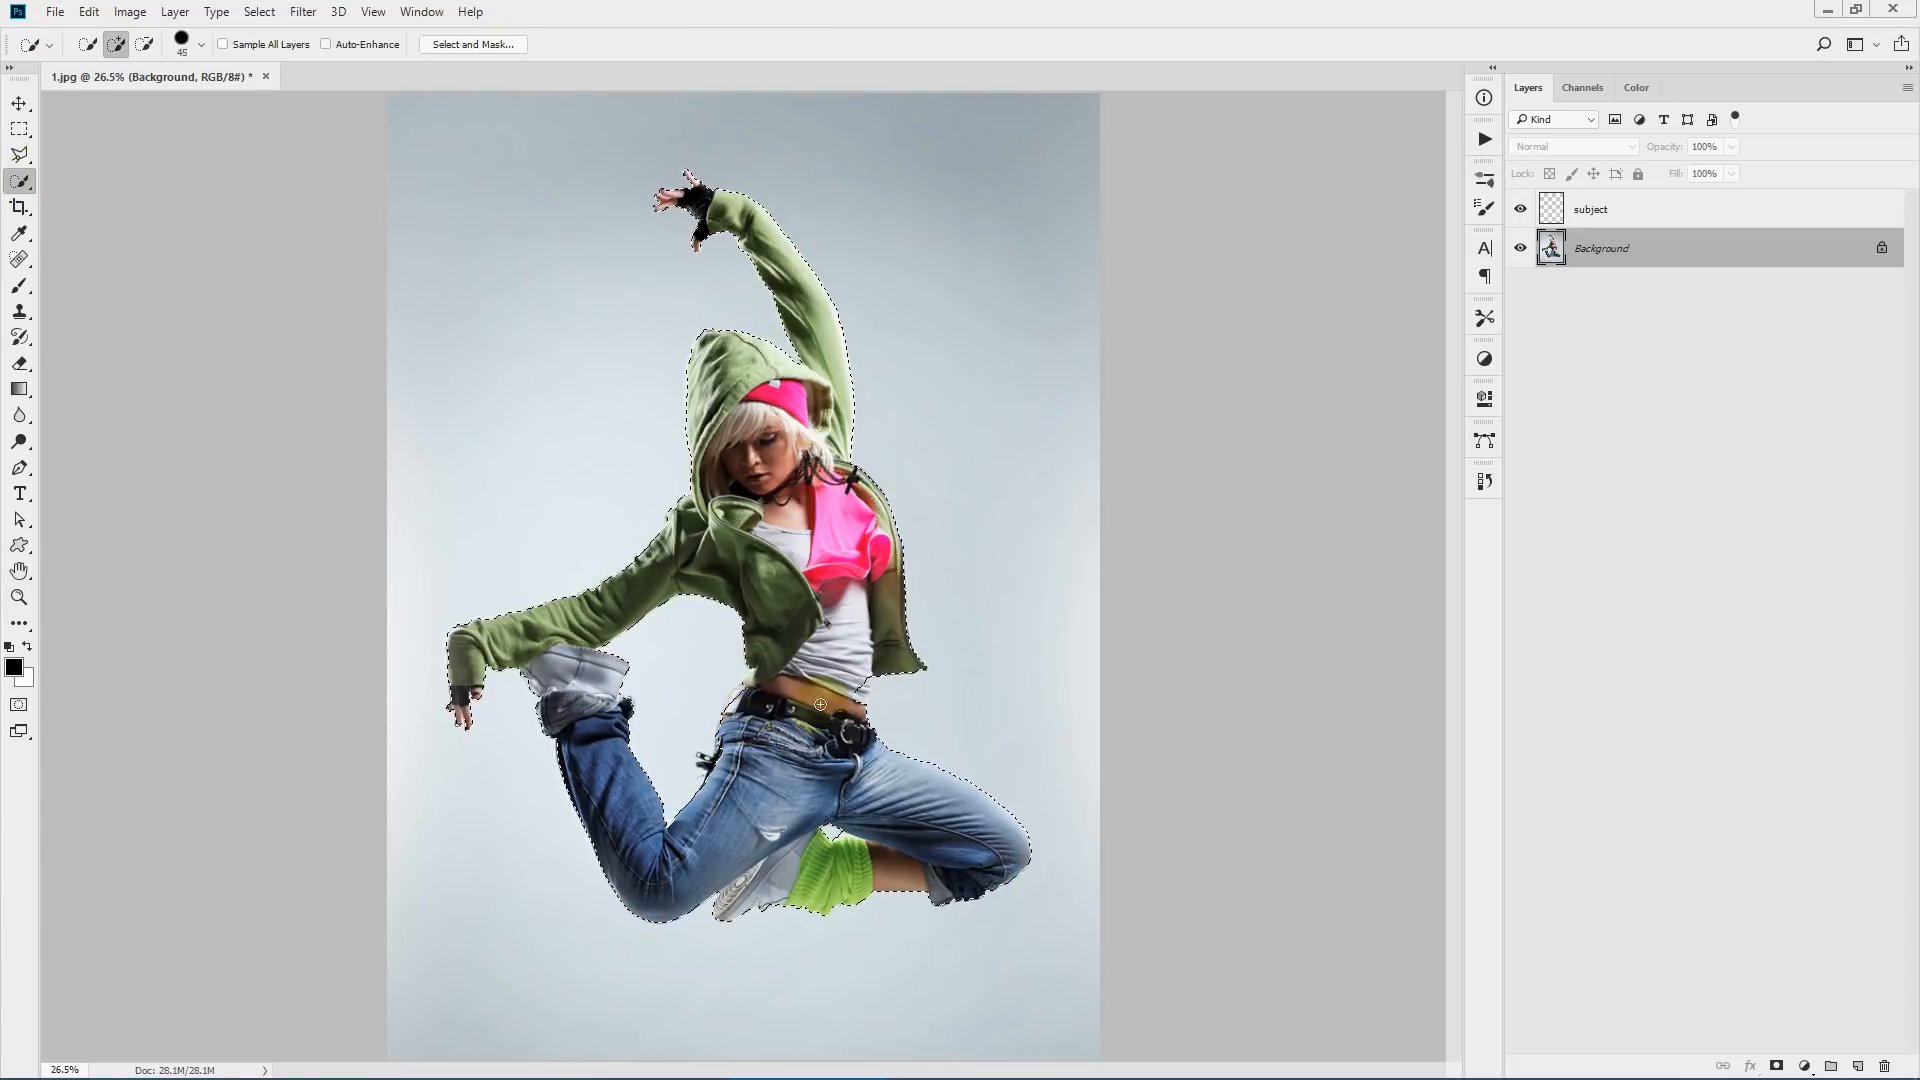
left_click(860, 692)
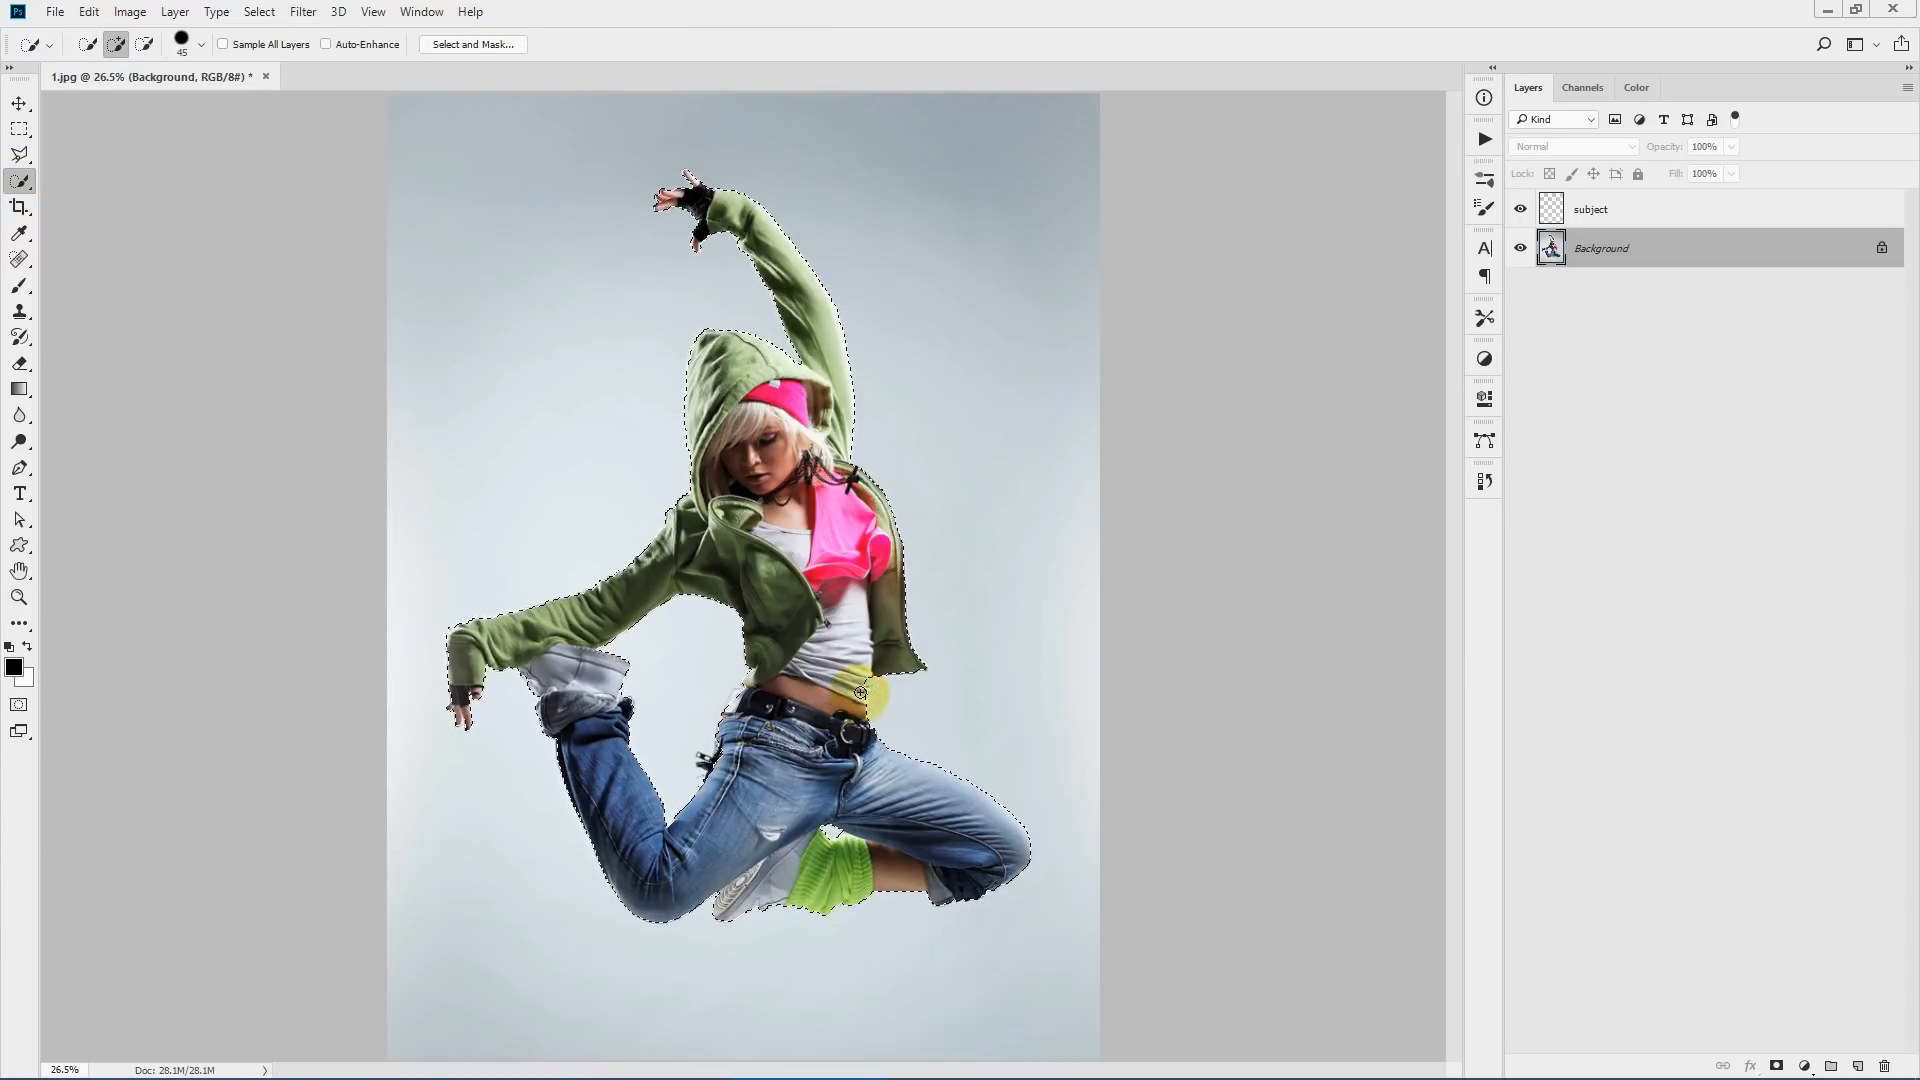
left_click(724, 713)
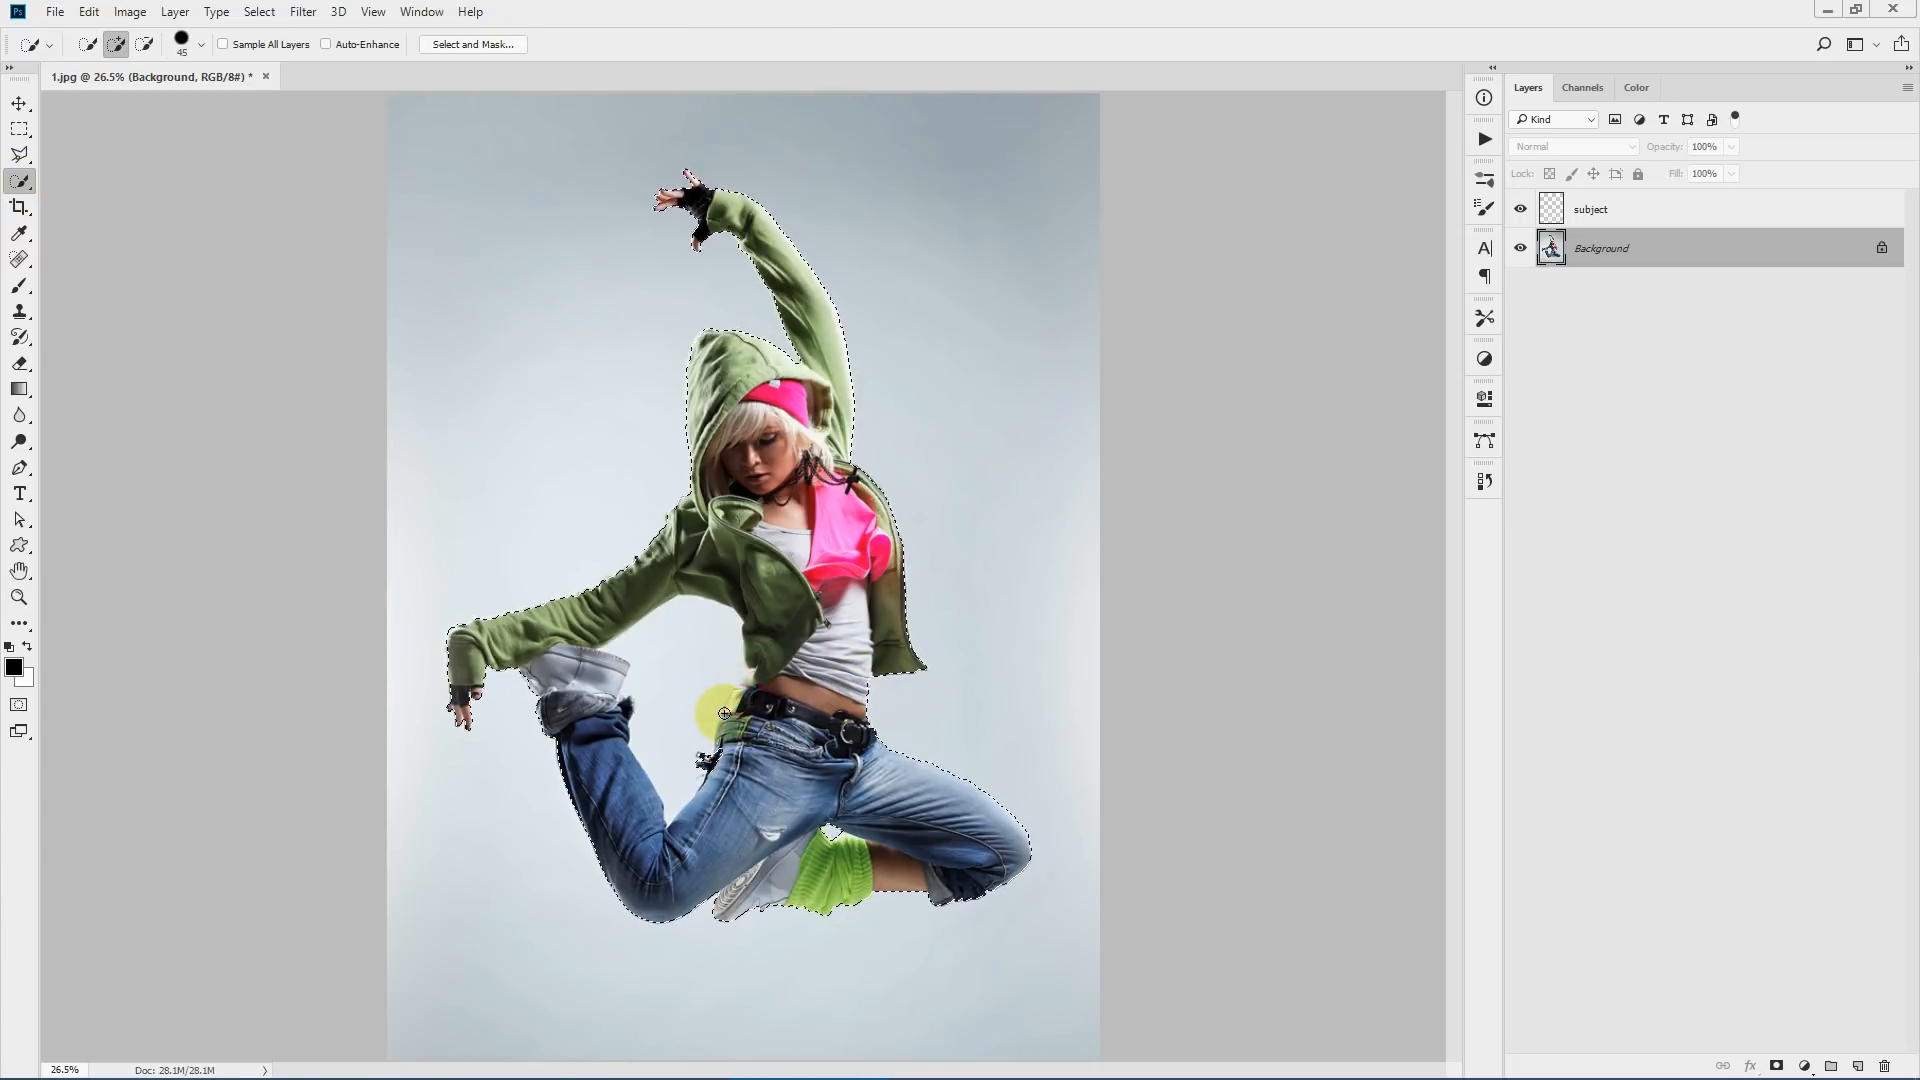
left_click(839, 552)
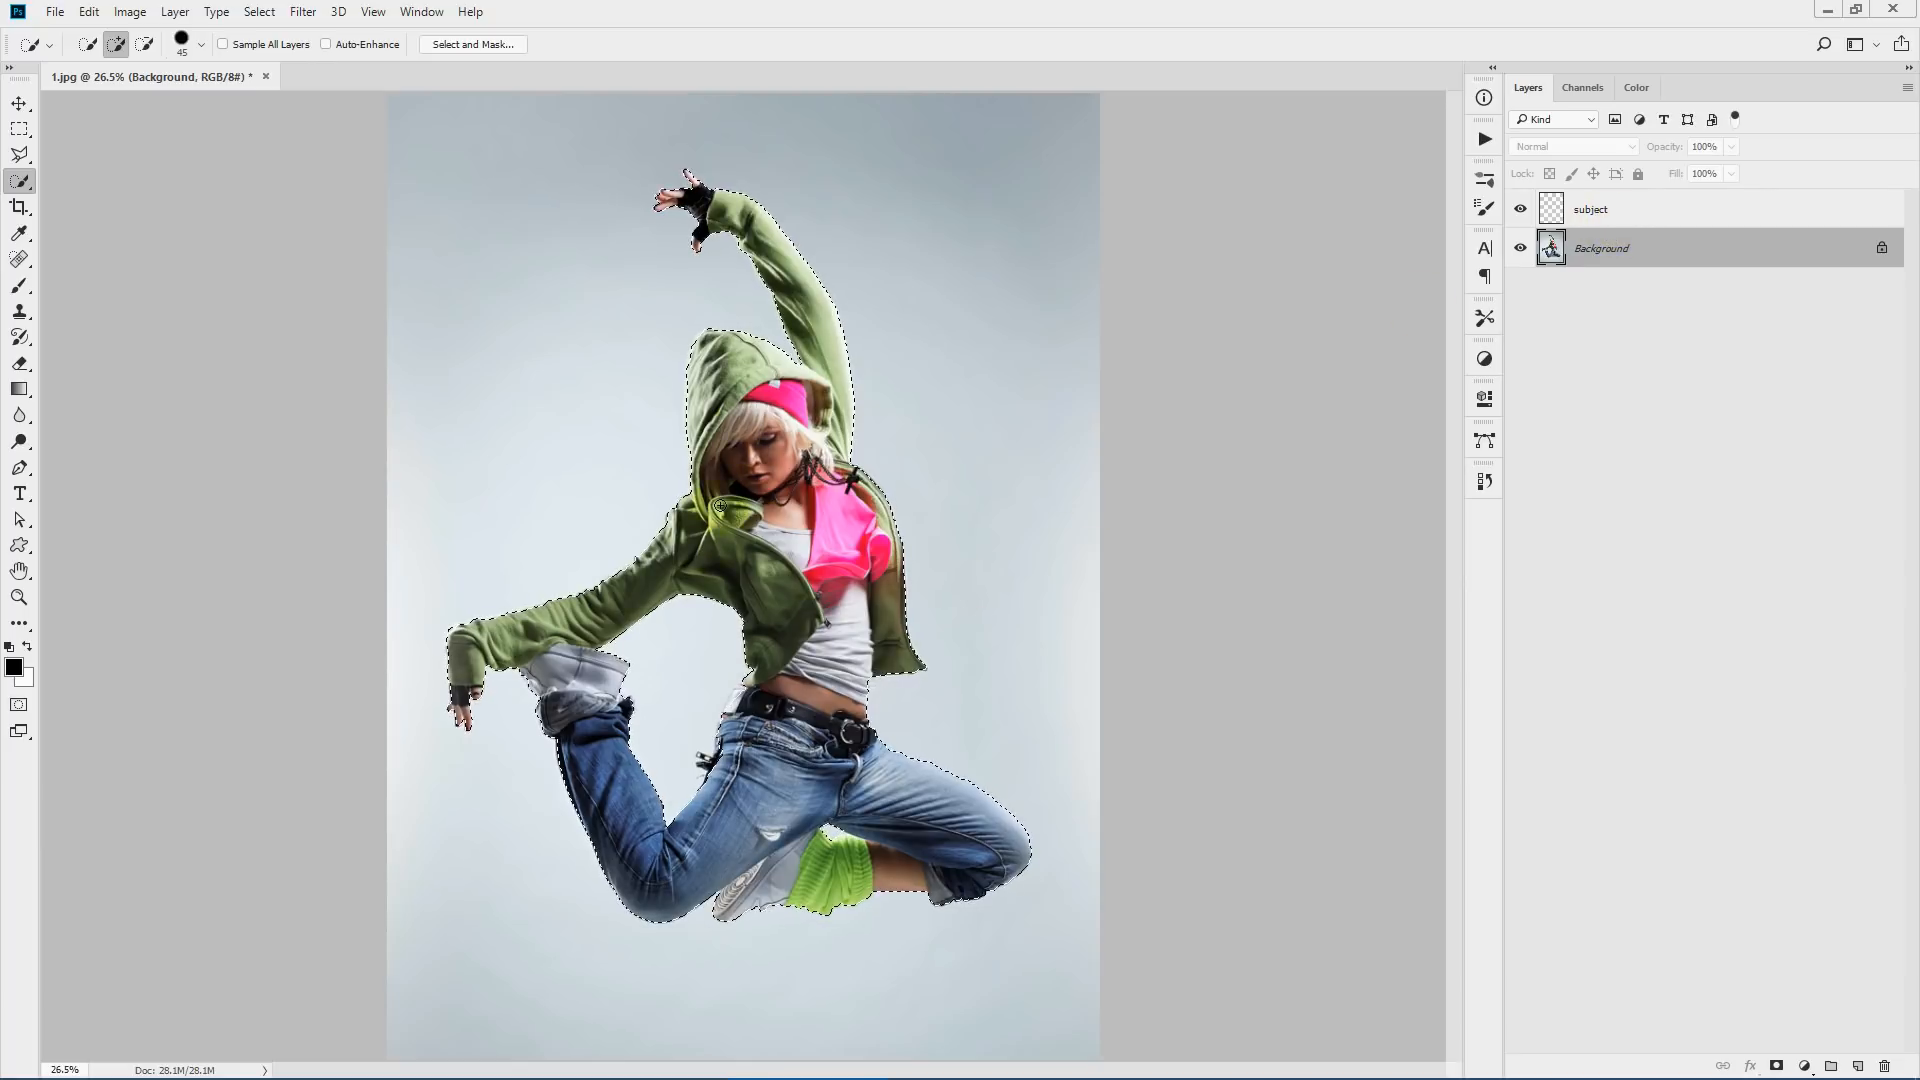
- Select the subject layer and set the foreground color to red, ff0000
left_click(1659, 208)
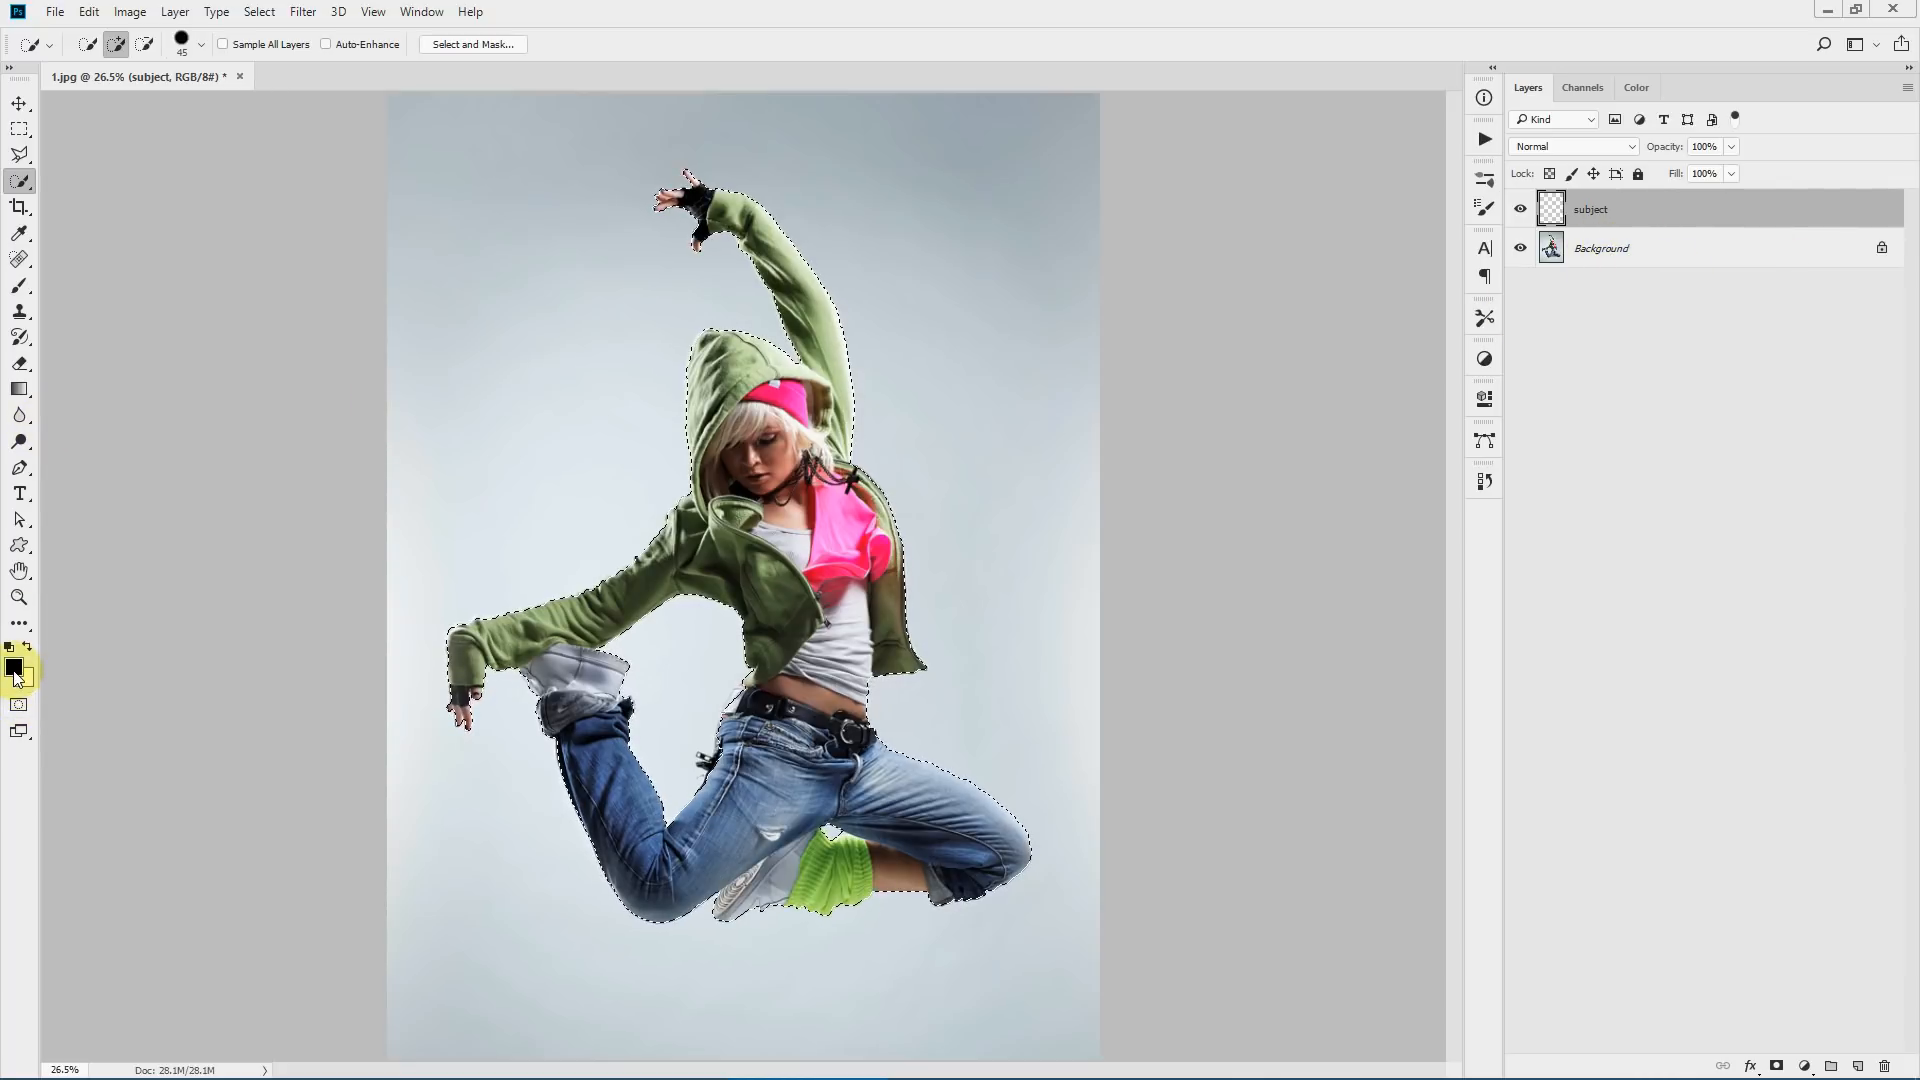
left_click(17, 672)
type("ff0000")
left_click(1628, 287)
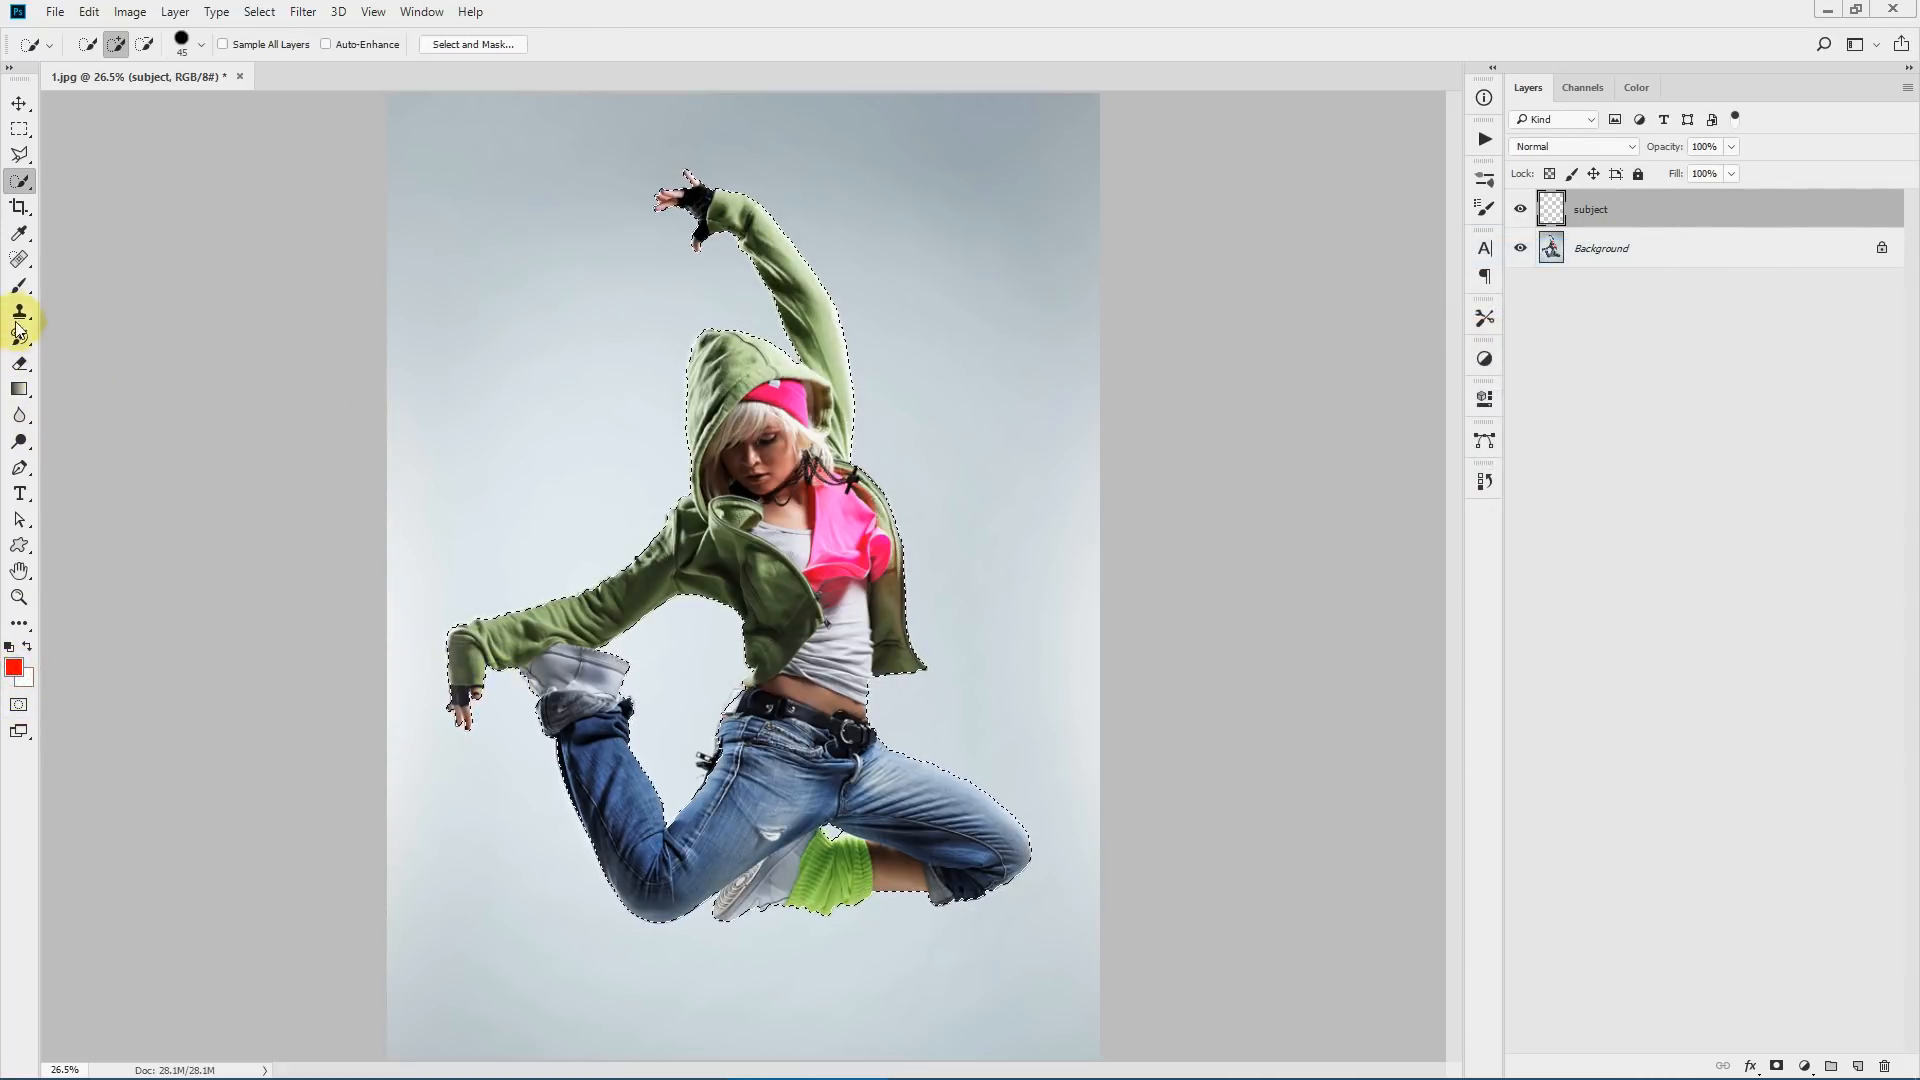
- Choose the Hard Round brush from General Brushes for the Brush tool and collapse the brush settings
left_click(19, 287)
left_click(98, 40)
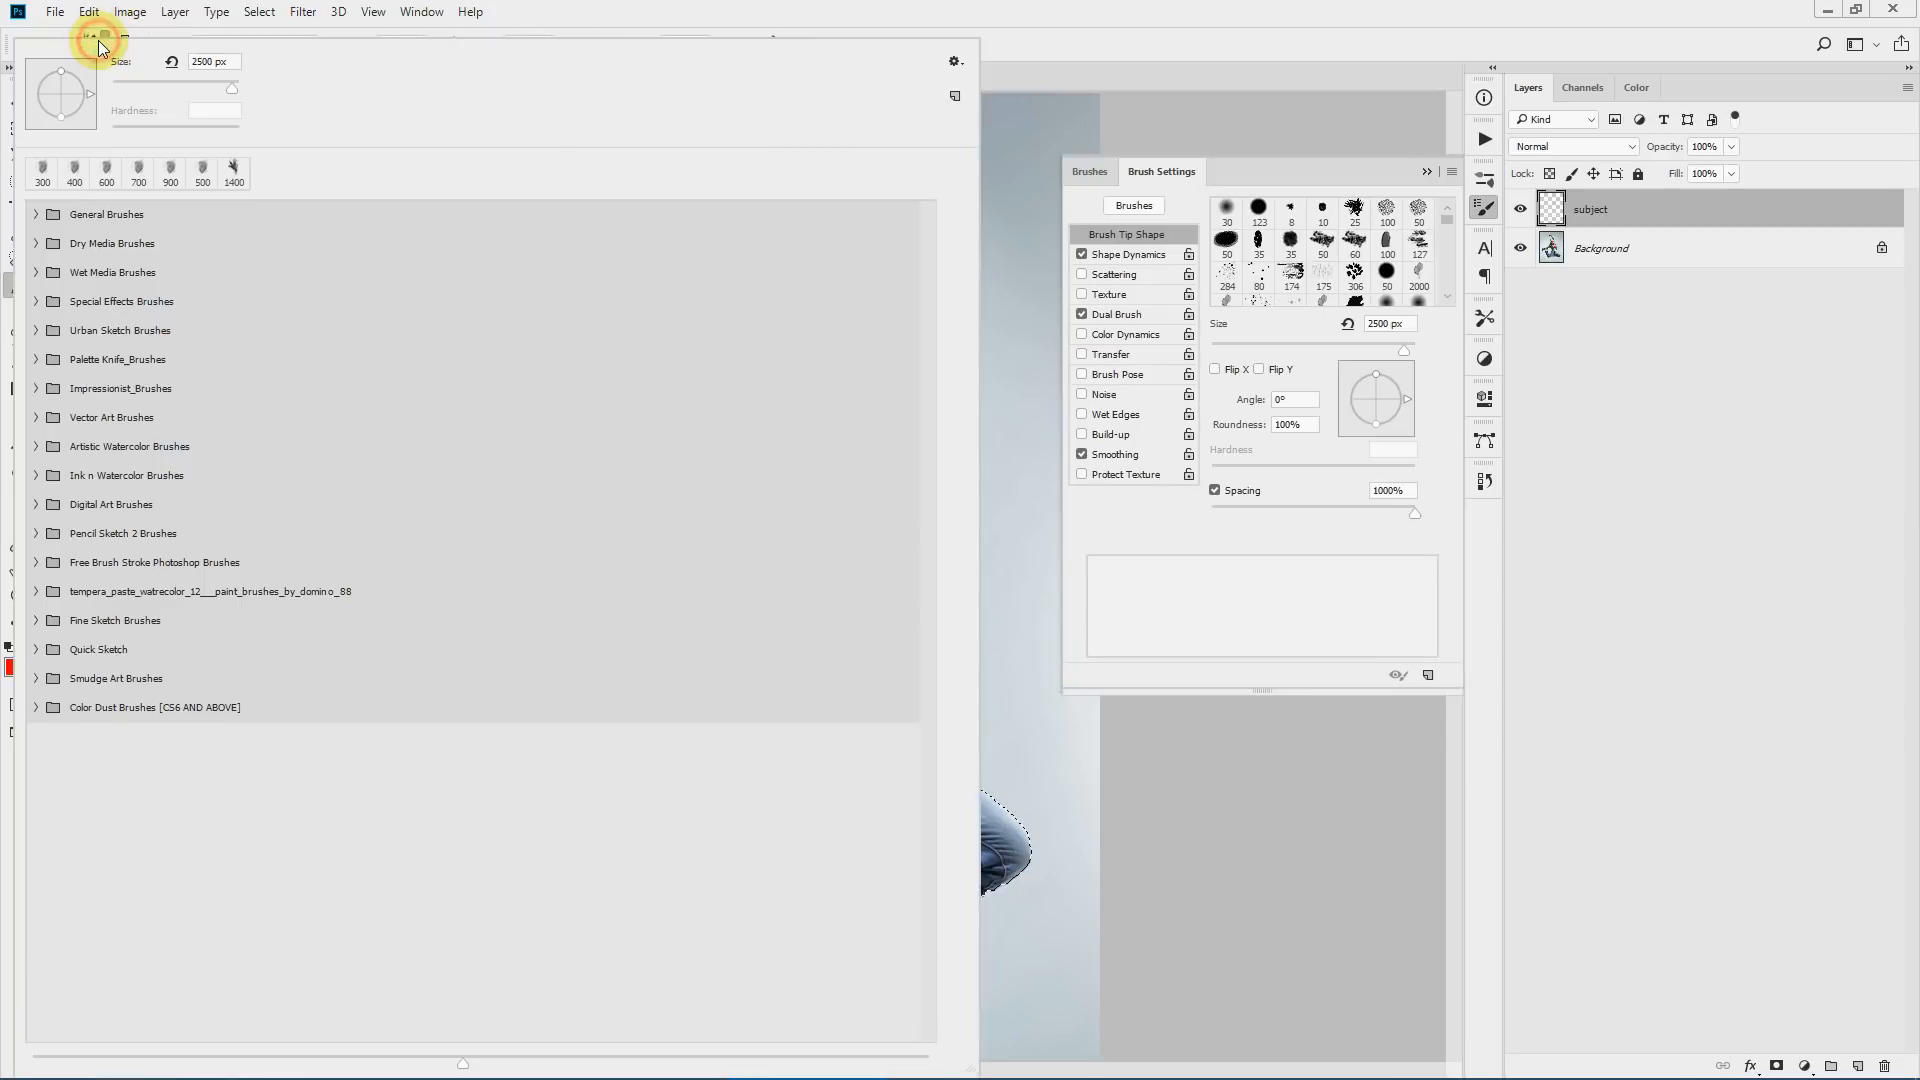
left_click(37, 214)
left_click(292, 241)
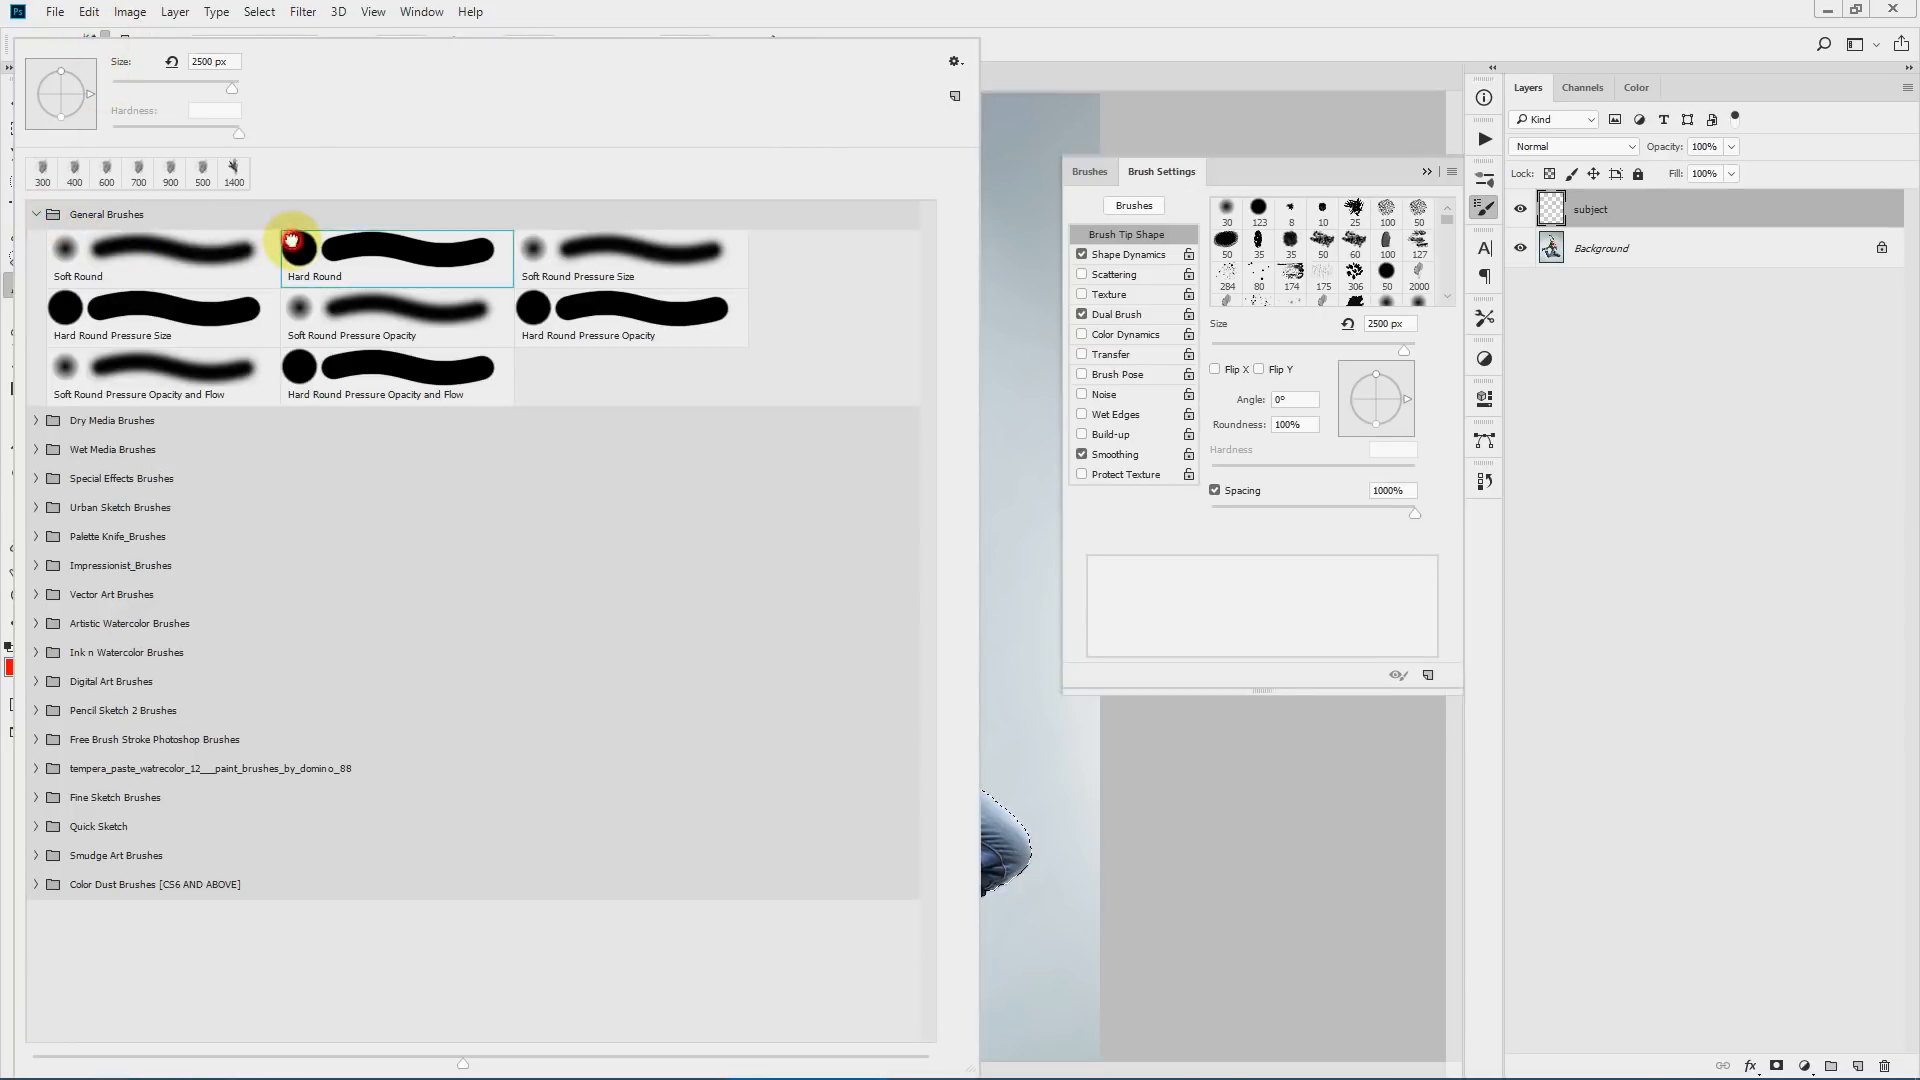
left_click(1427, 171)
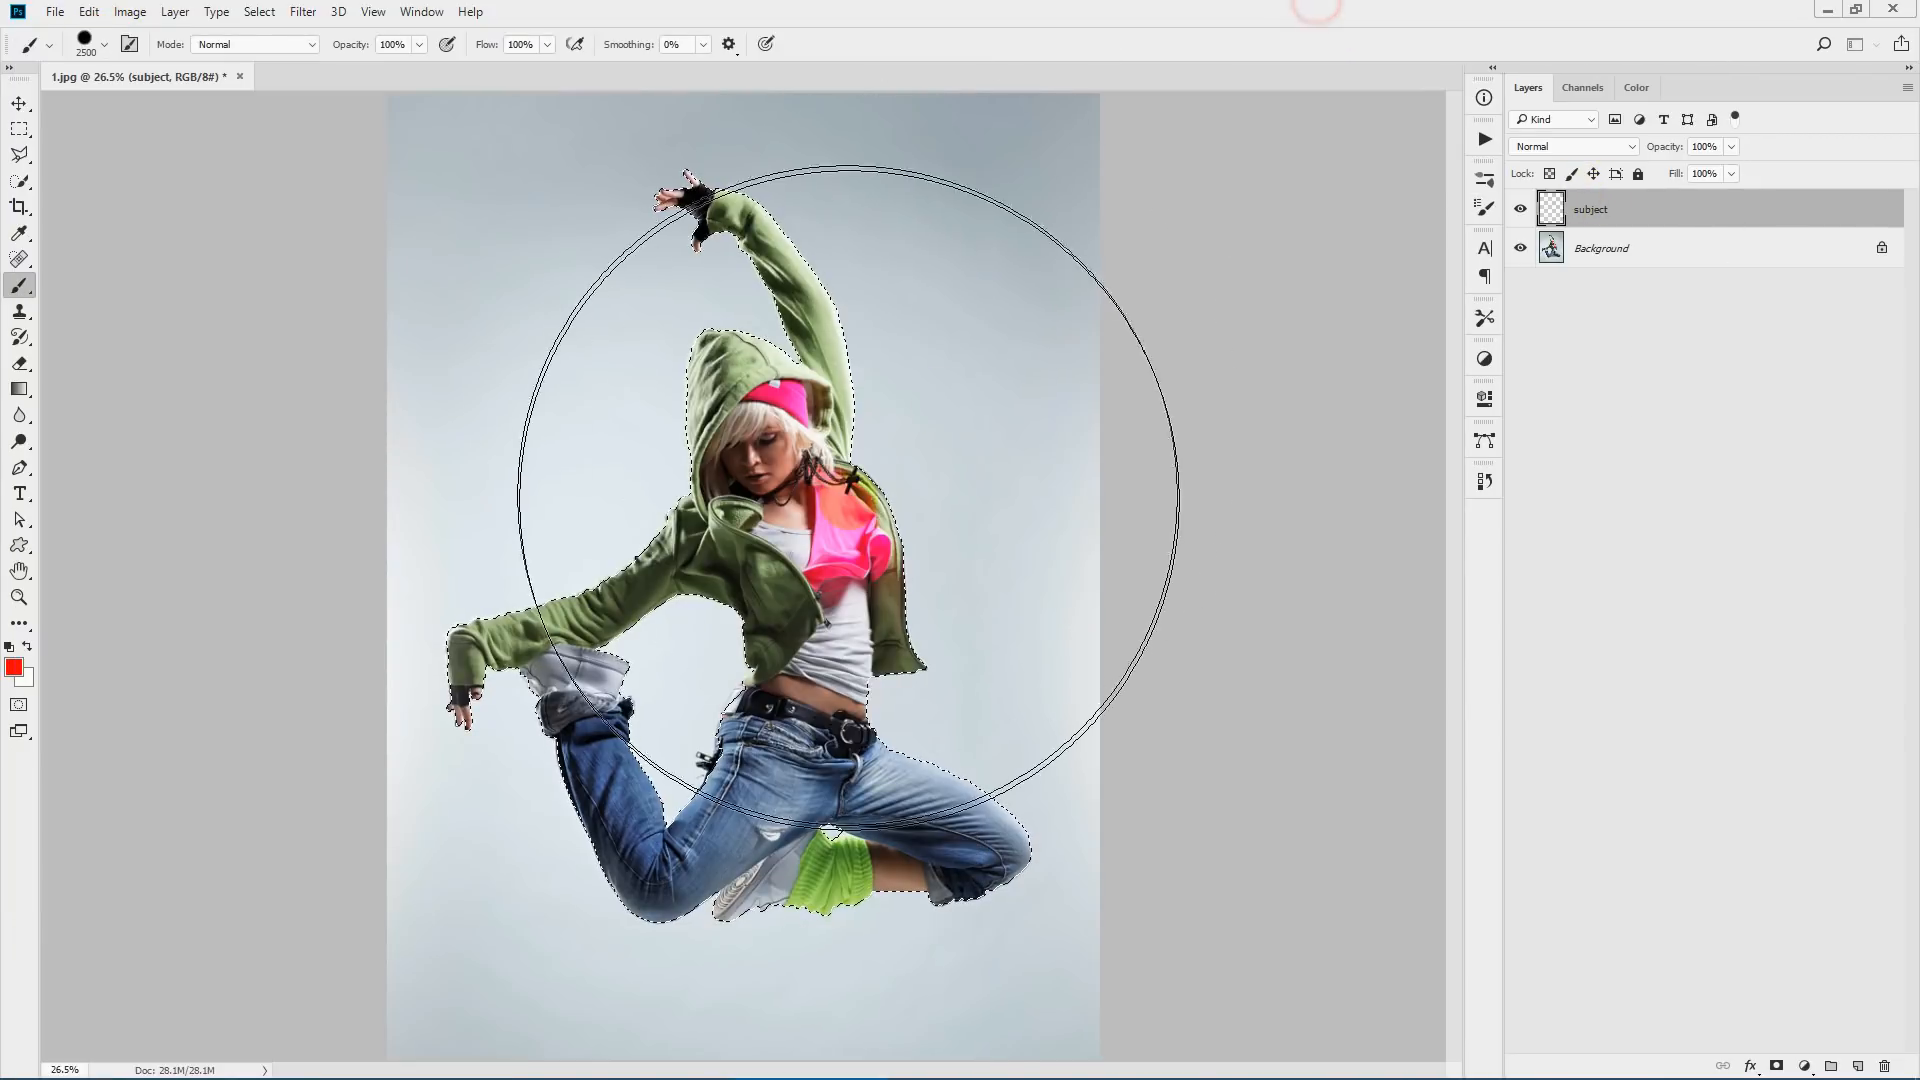
- Paint the whole dancer selection red on the subject layer with a 2100 px brush and deselect
key("bracketleft")
key("bracketleft")
key("bracketleft")
key("bracketleft")
mouse_move(688, 341)
left_mouse_down()
mouse_move(788, 334)
mouse_move(405, 552)
mouse_move(775, 837)
left_mouse_up()
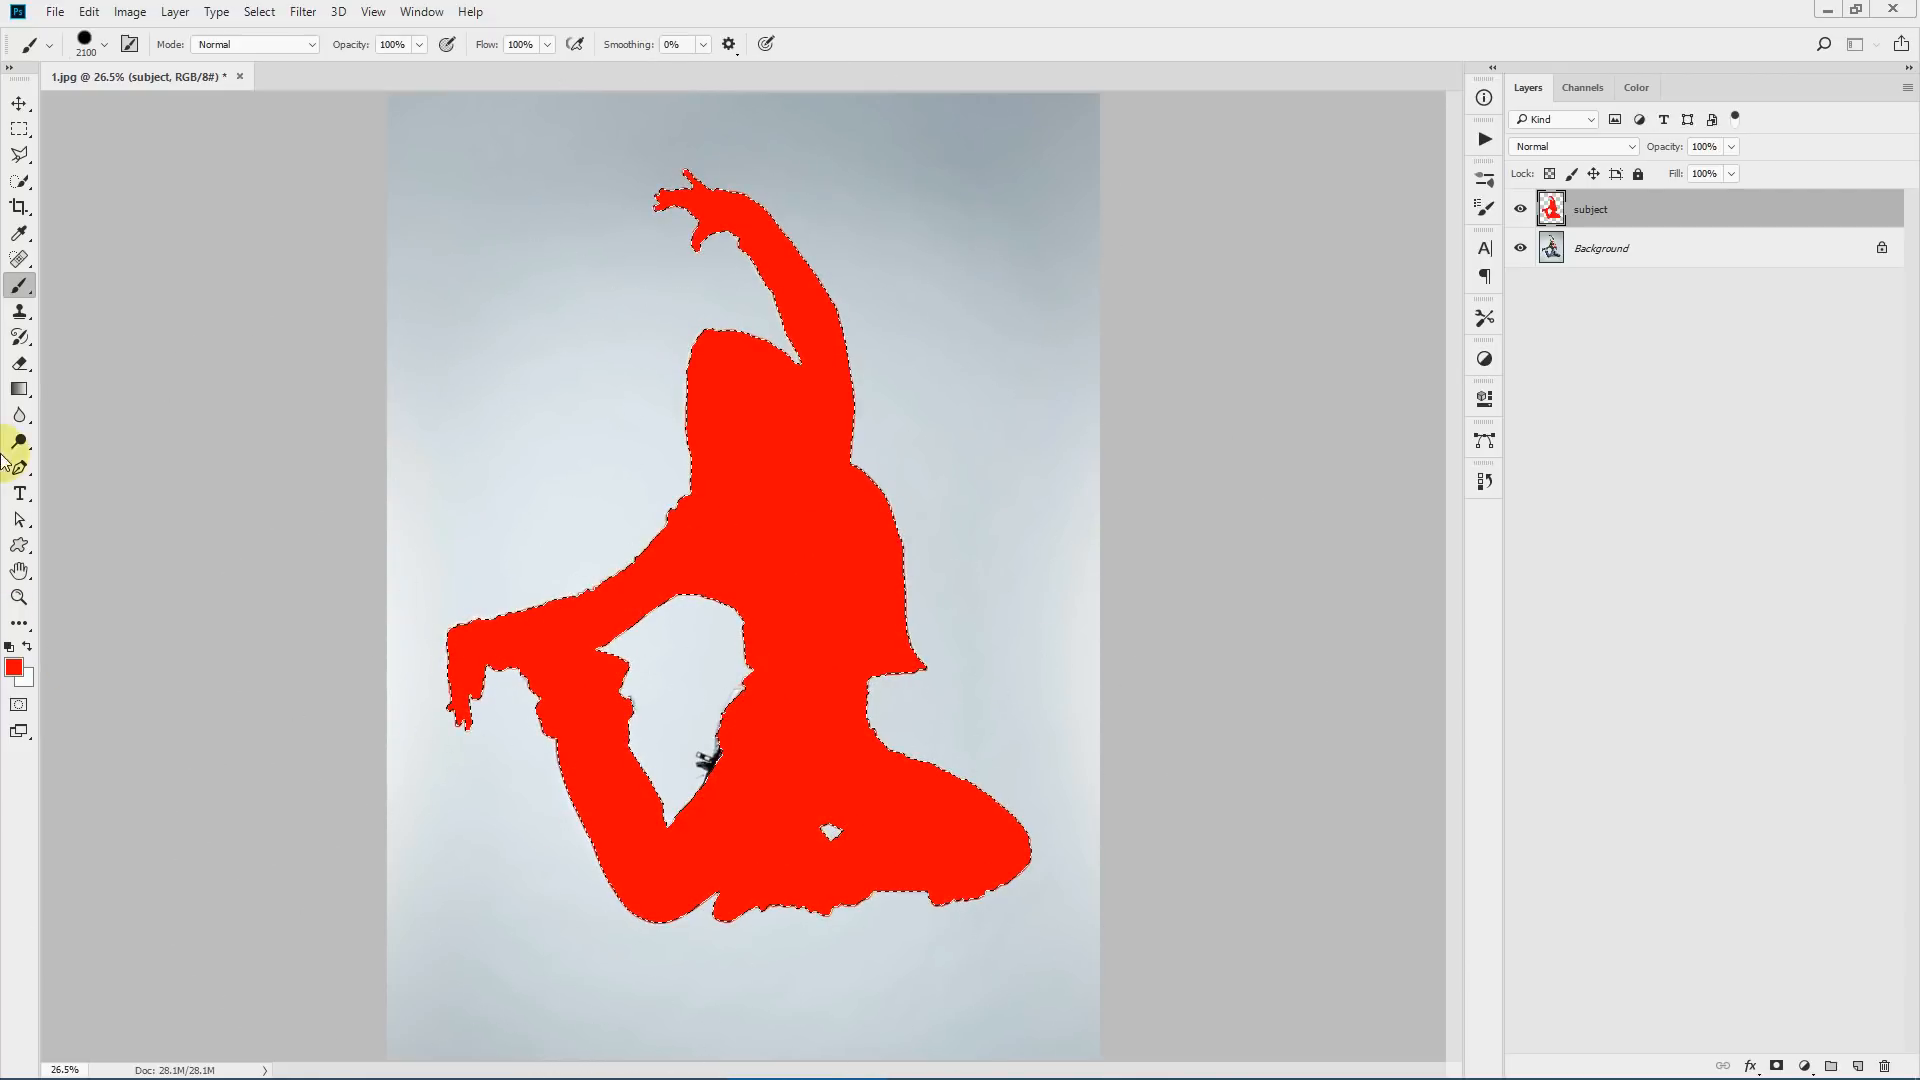
left_click(12, 130)
right_click(912, 365)
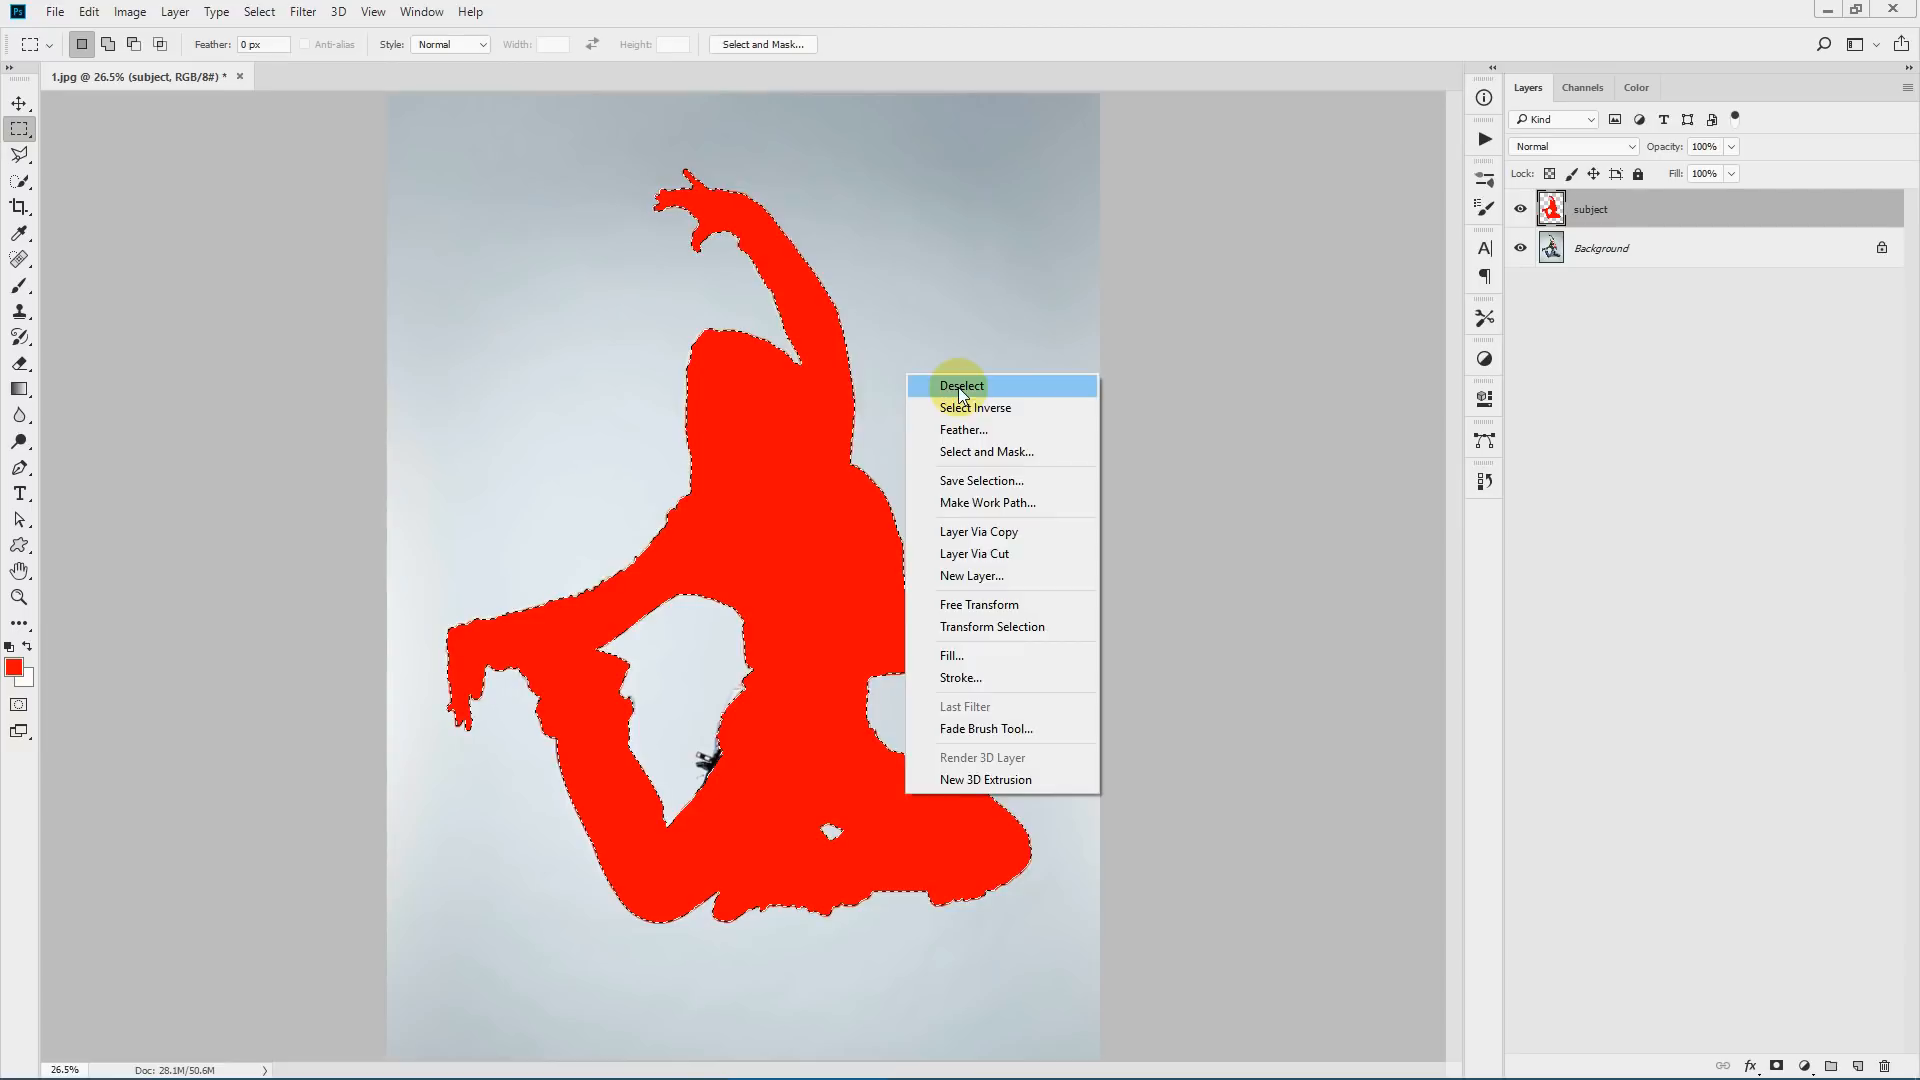
left_click(950, 377)
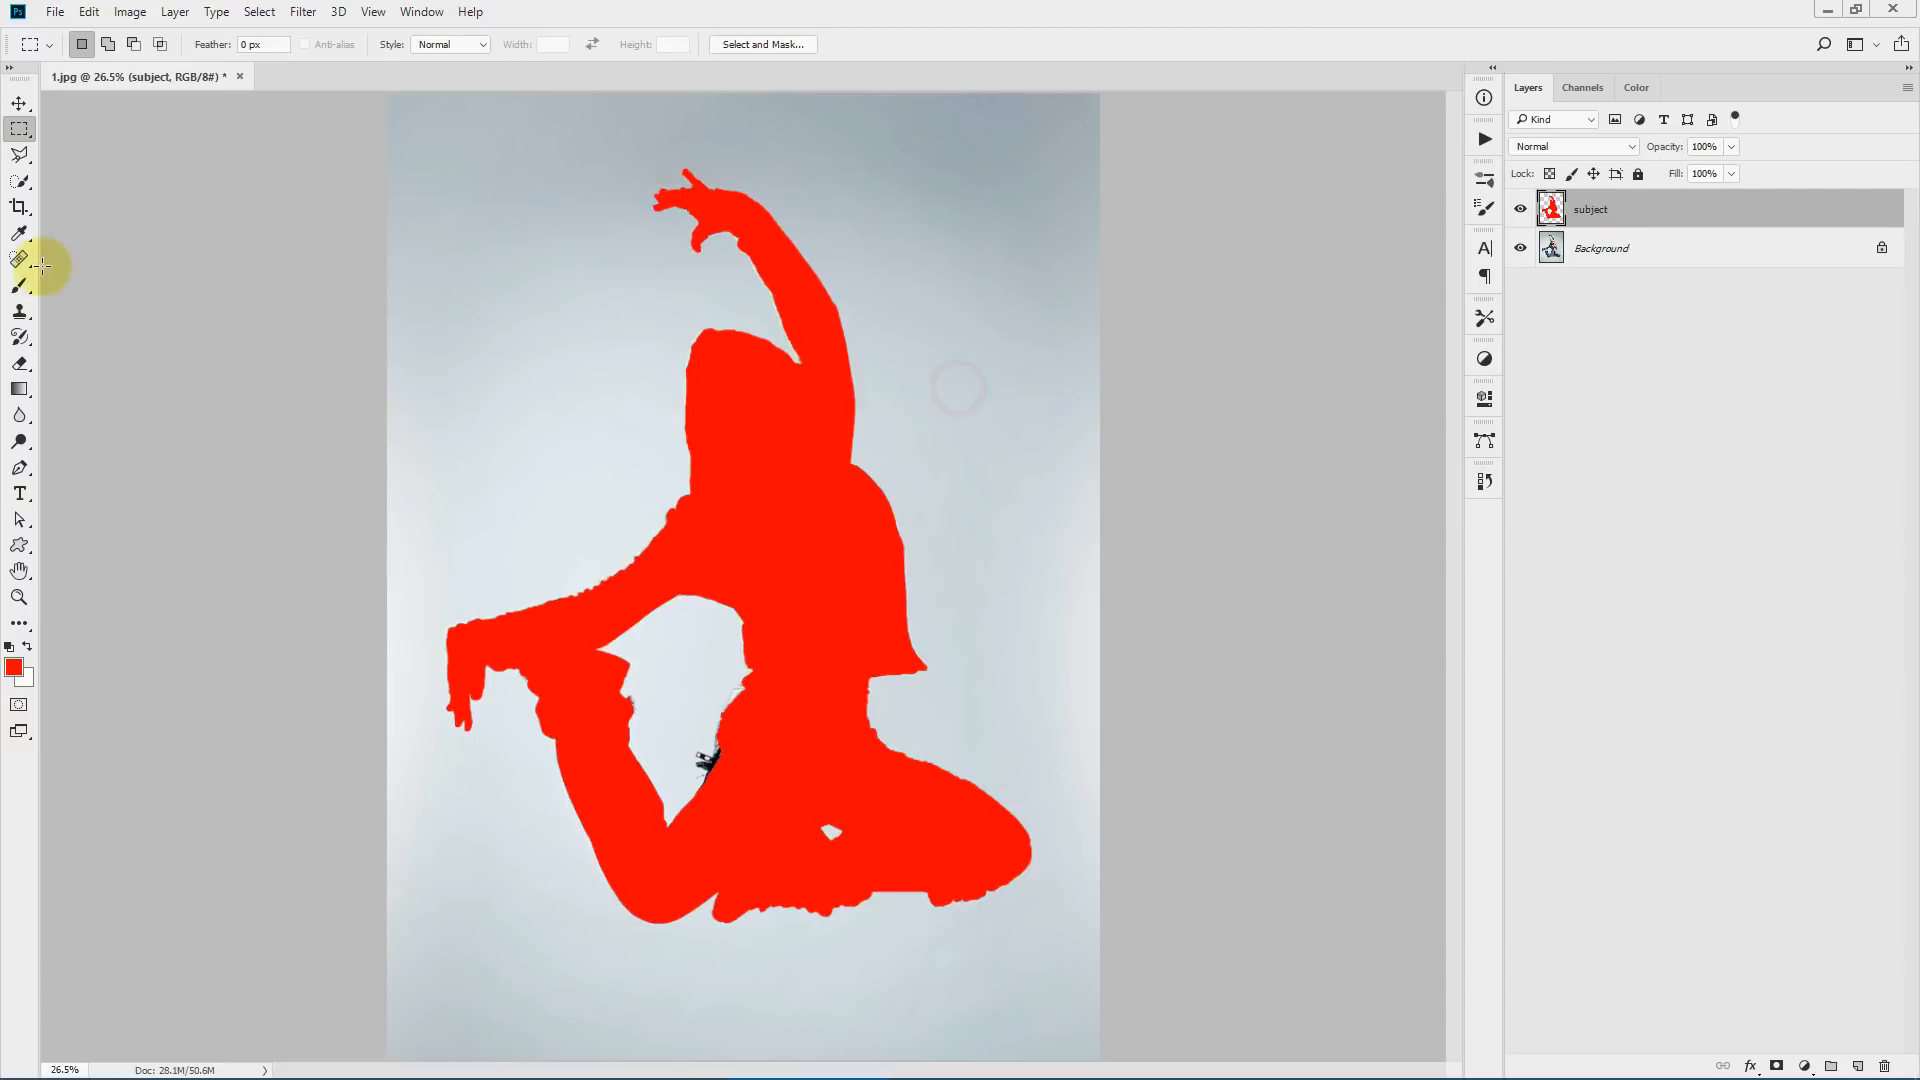
- Reduce the brush to 70 px and paint the uncovered strip along the dancer's waist and hip red
left_click(19, 597)
left_click_drag(643, 635, 814, 759)
left_click(814, 759)
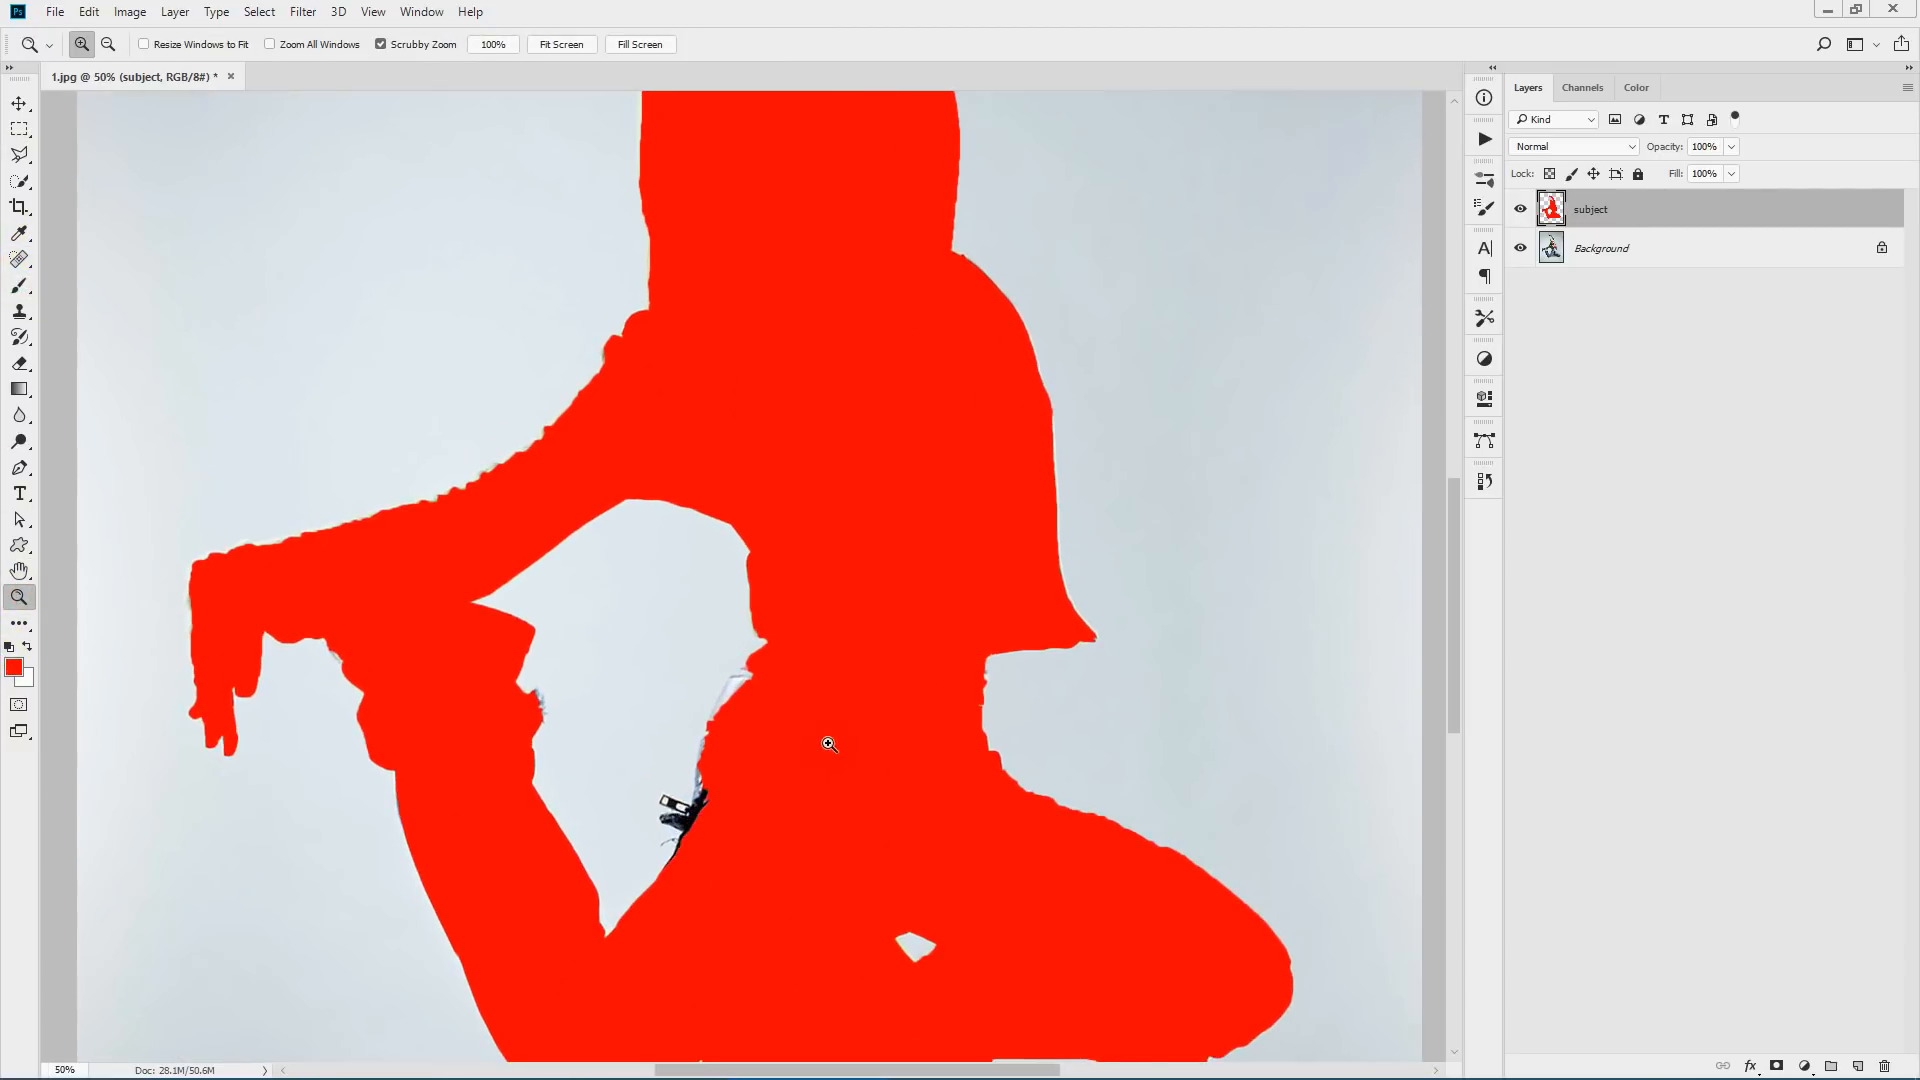
scroll(814, 759, "down", 1)
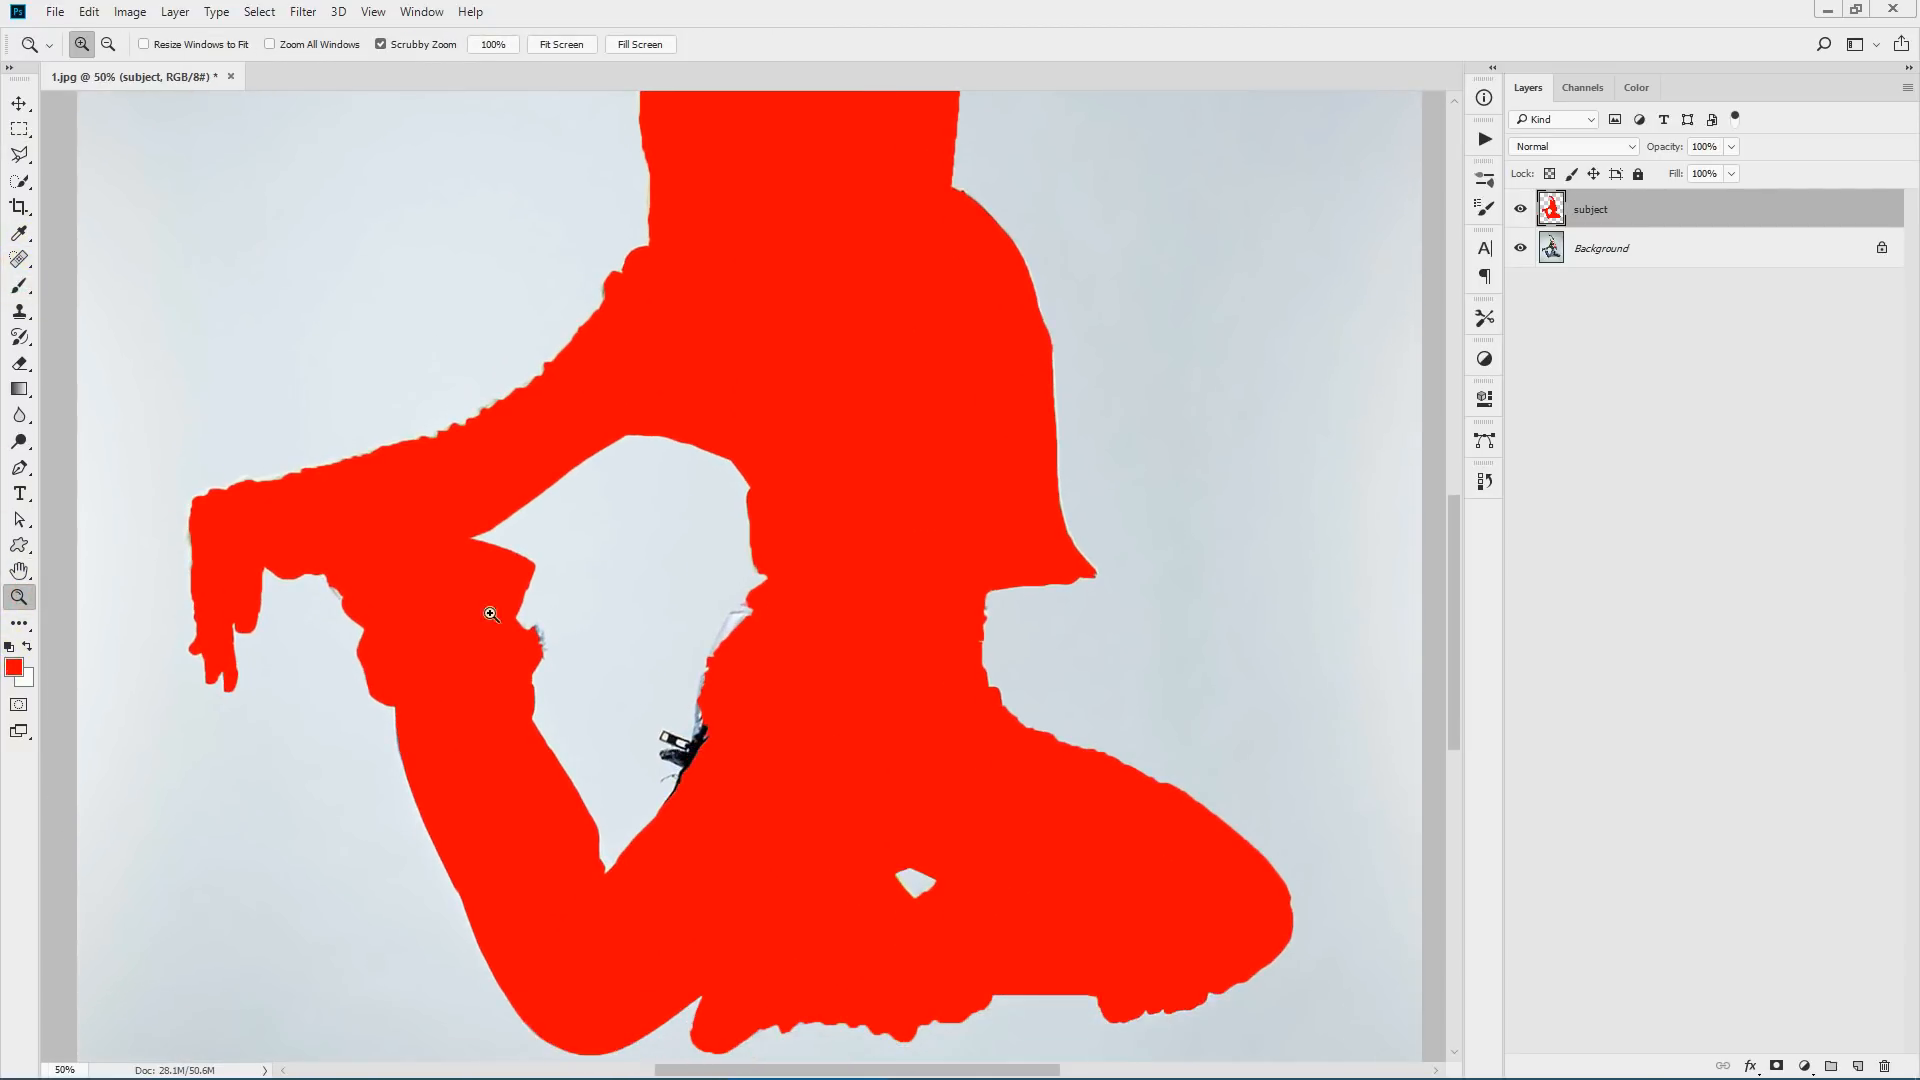
left_click(20, 285)
key("bracketleft")
key("bracketleft")
key("bracketleft")
key("bracketleft")
key("bracketleft")
key("bracketleft")
key("bracketleft")
key("bracketleft")
key("bracketleft")
key("bracketleft")
key("bracketleft")
key("bracketleft")
key("bracketleft")
key("bracketleft")
key("bracketleft")
key("bracketleft")
key("bracketleft")
key("bracketleft")
key("bracketleft")
key("bracketleft")
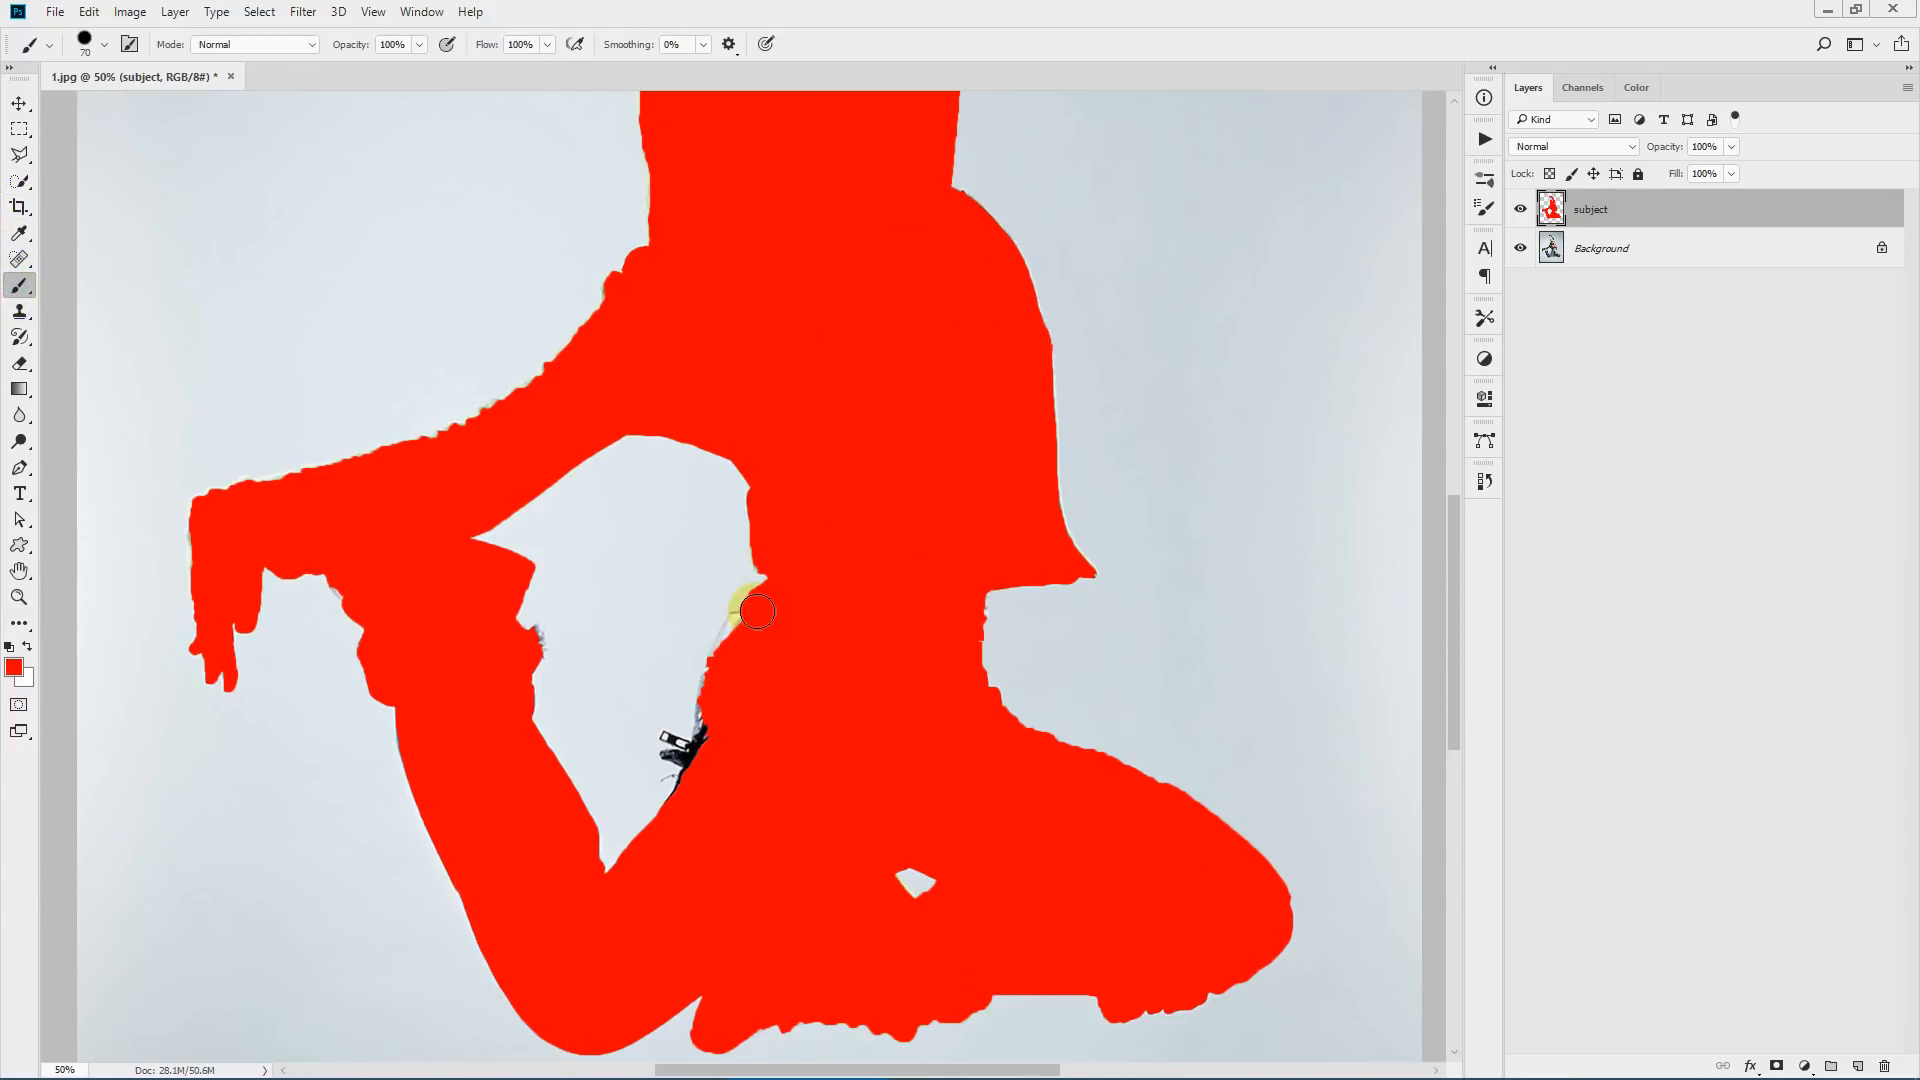
left_click_drag(741, 633, 728, 659)
left_click_drag(716, 677, 706, 741)
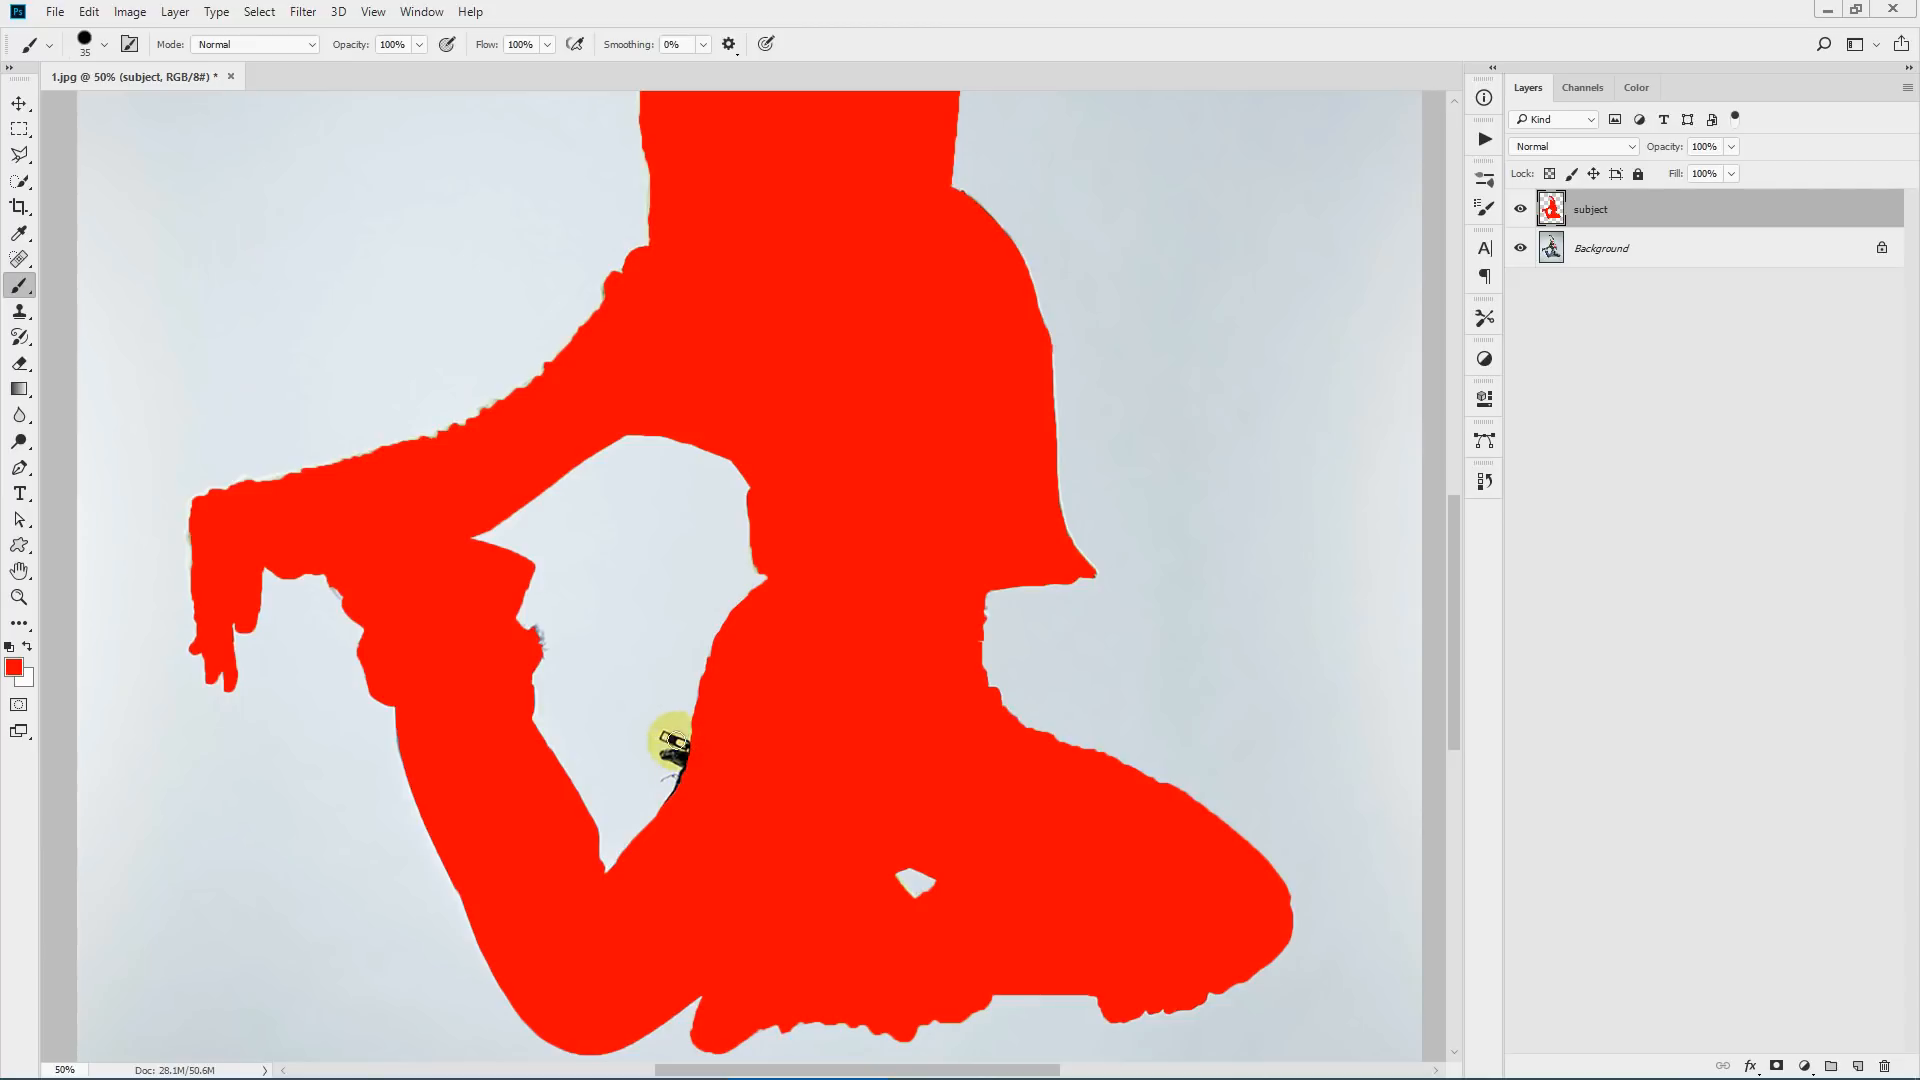
- Reduce the brush to 20 px and paint the small dark detail protruding from the hip red
key("bracketleft")
key("bracketleft")
key("bracketleft")
key("bracketleft")
key("bracketleft")
left_click_drag(665, 737, 698, 749)
left_click(671, 753)
left_click(668, 753)
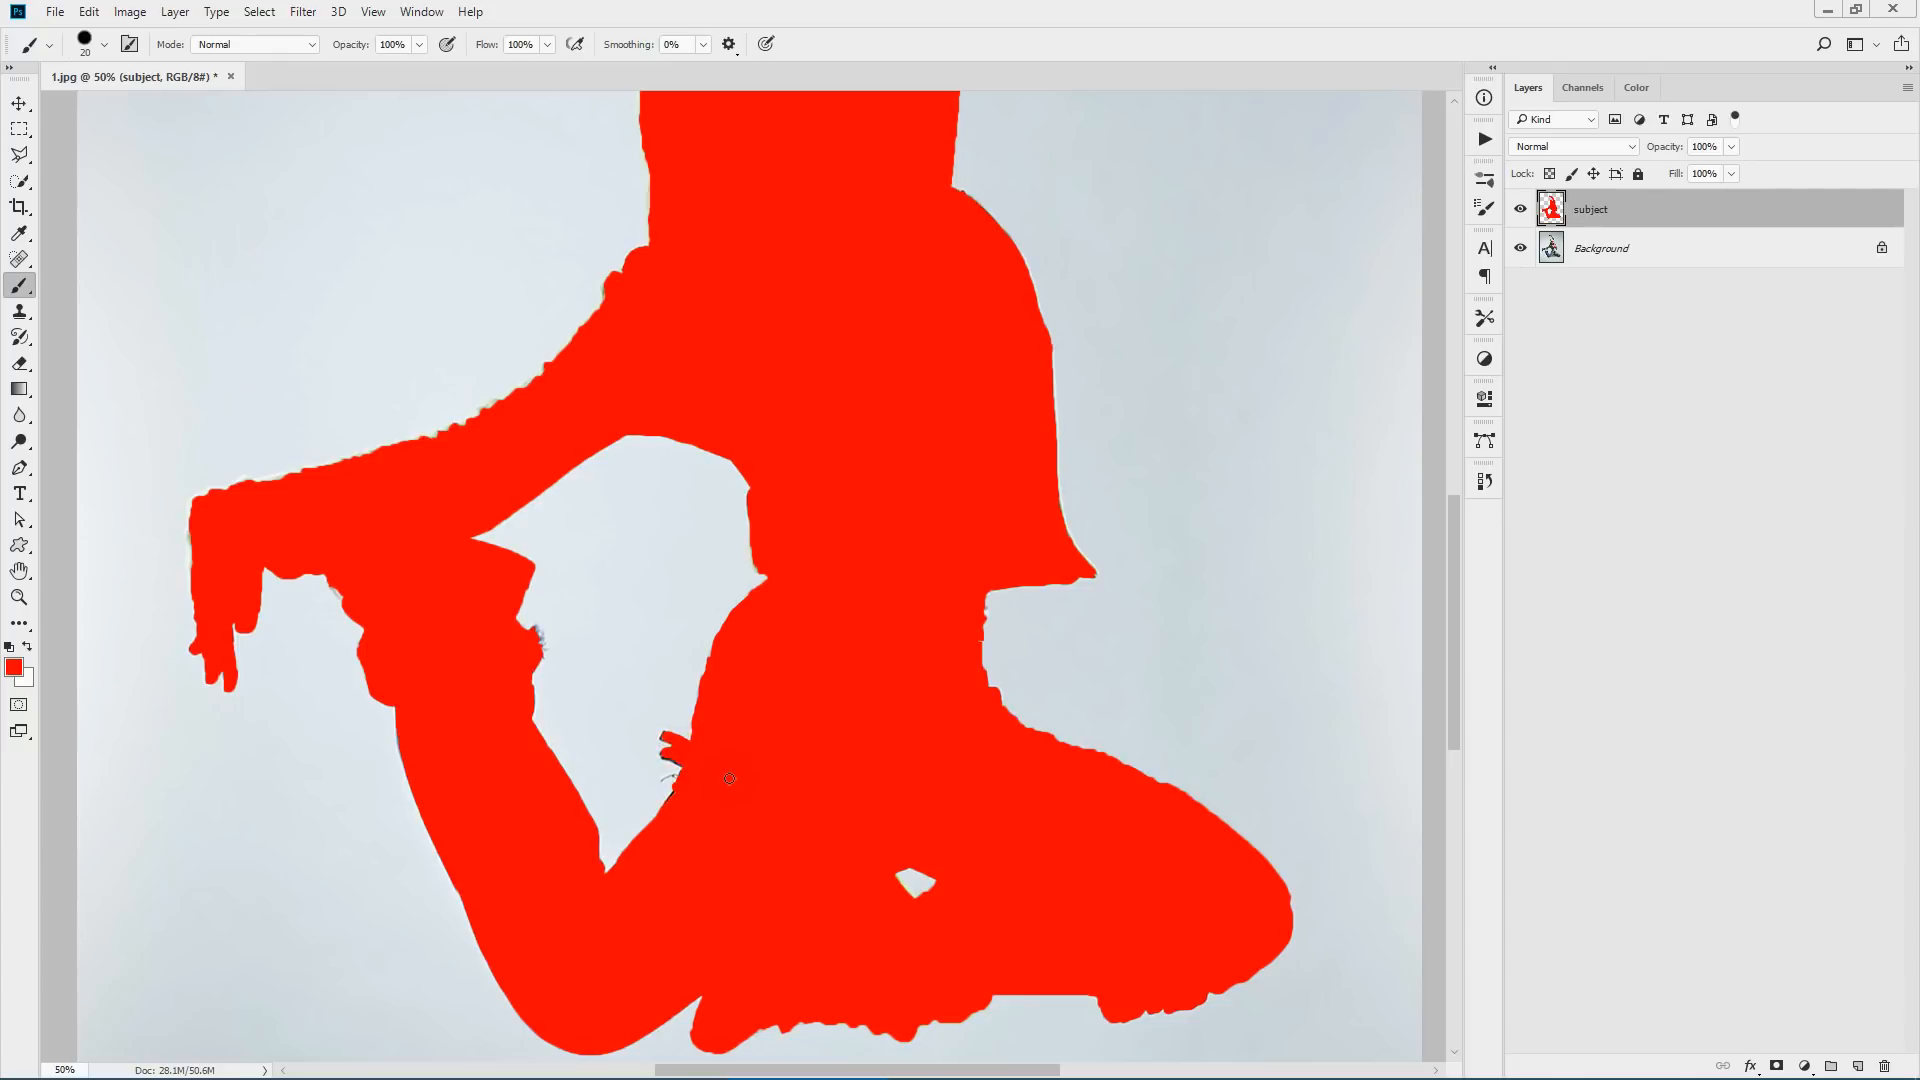
- Check the rest of the red silhouette, fit the image on screen and view its pixel dimensions in Image Size
scroll(944, 566, "up", 10)
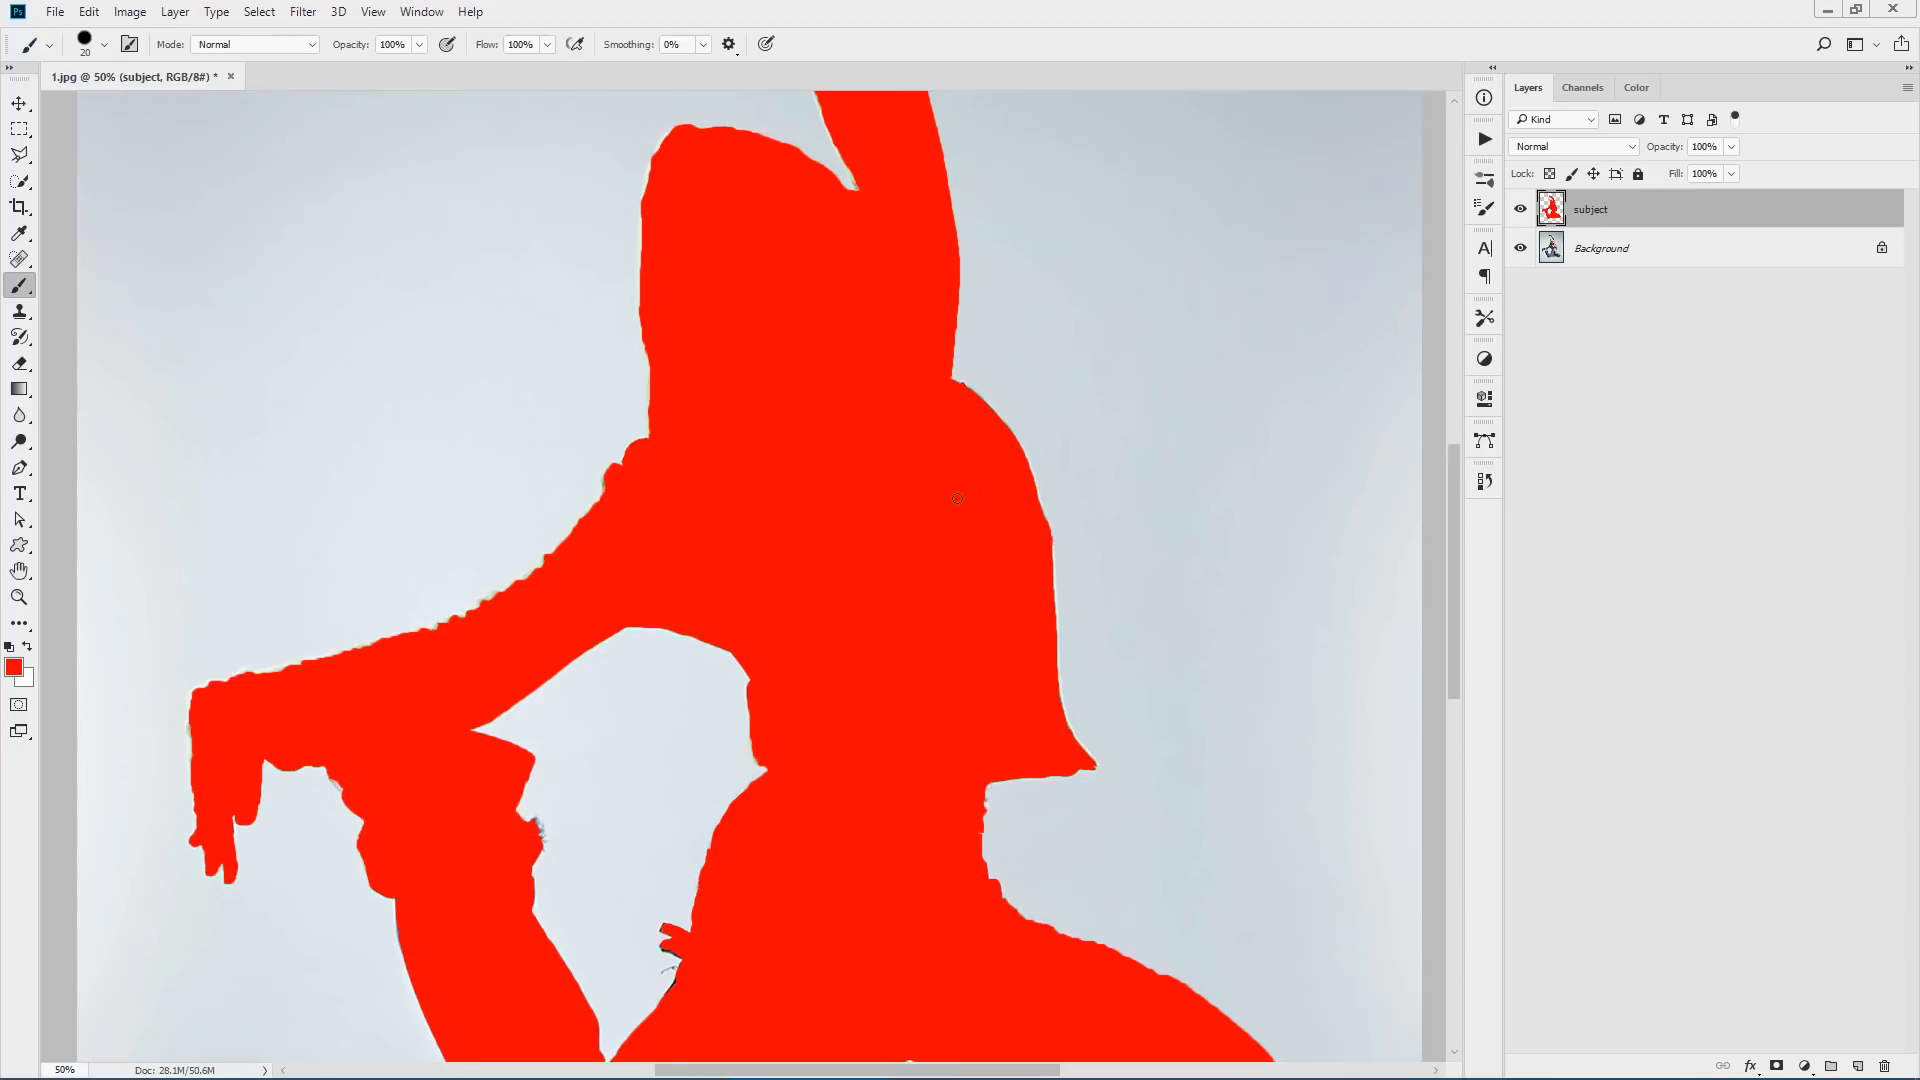
left_click(634, 245)
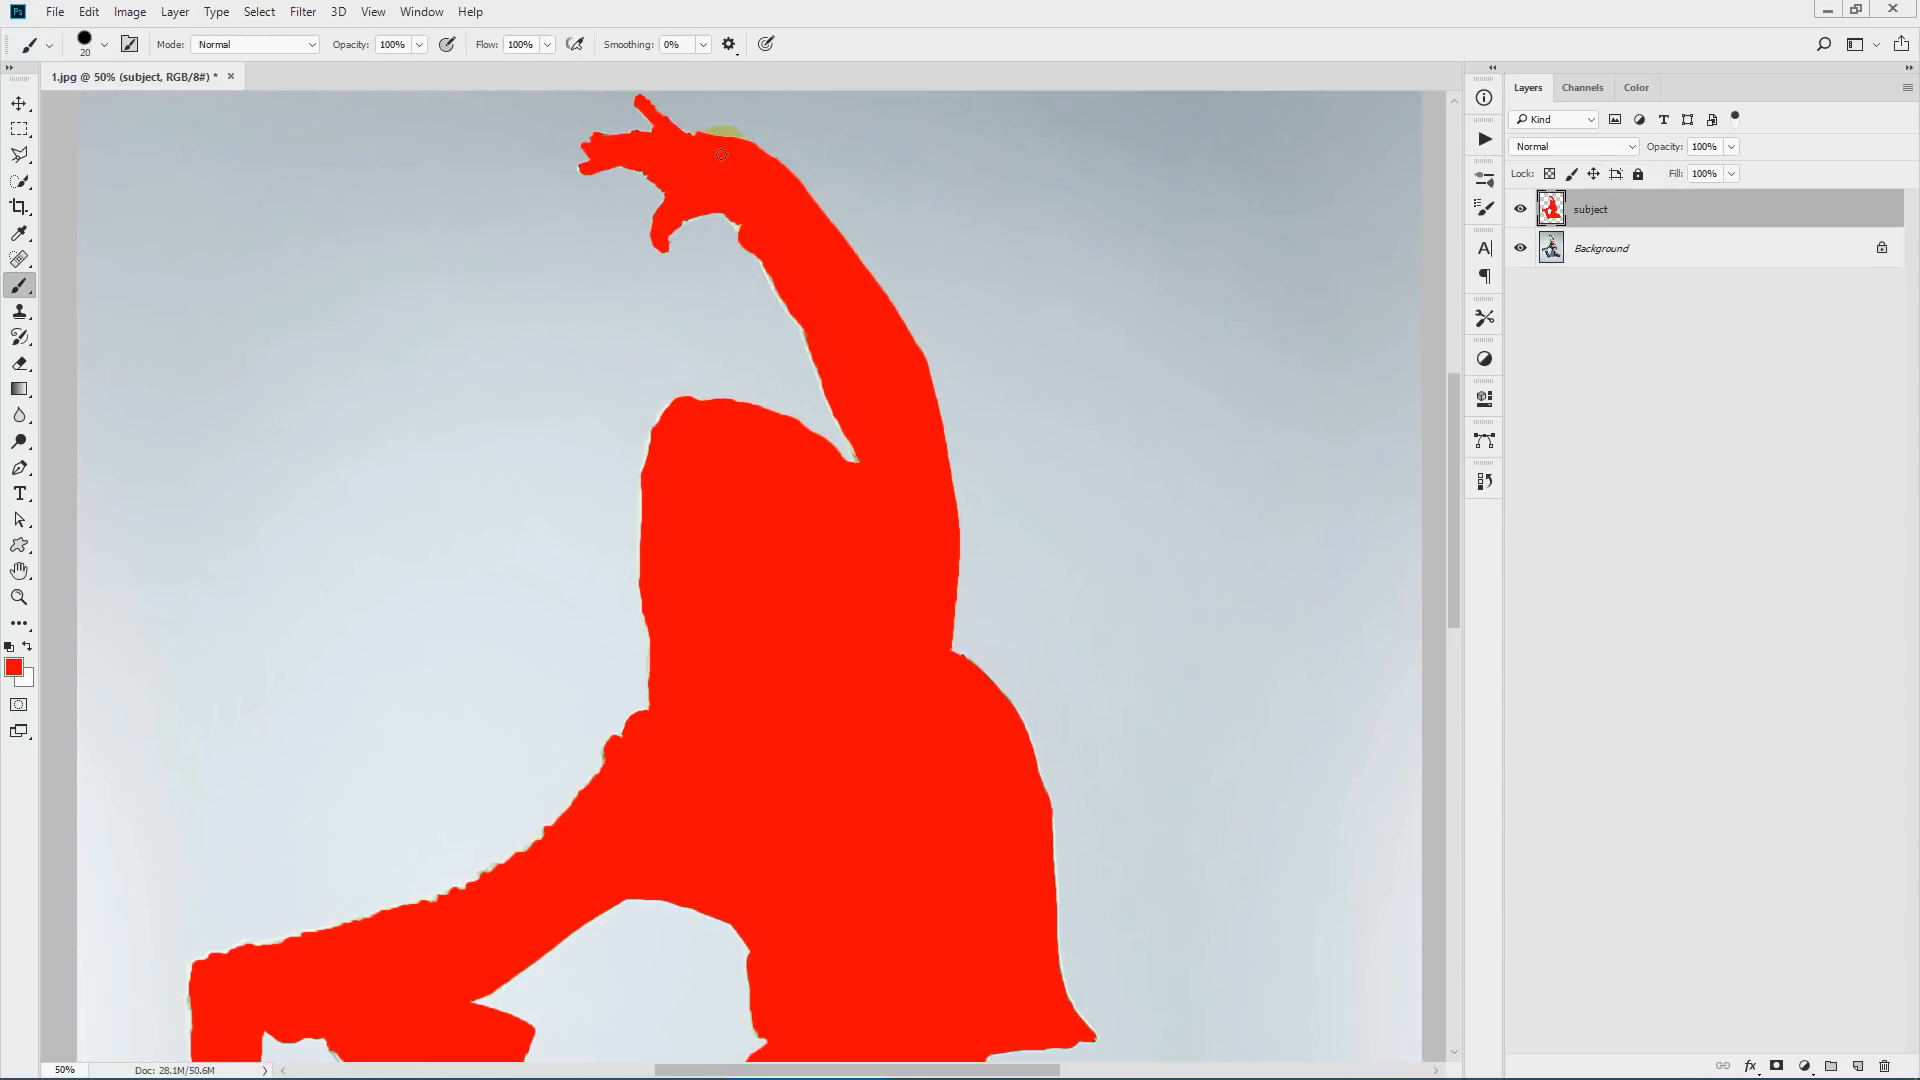
left_click(19, 597)
left_click(580, 46)
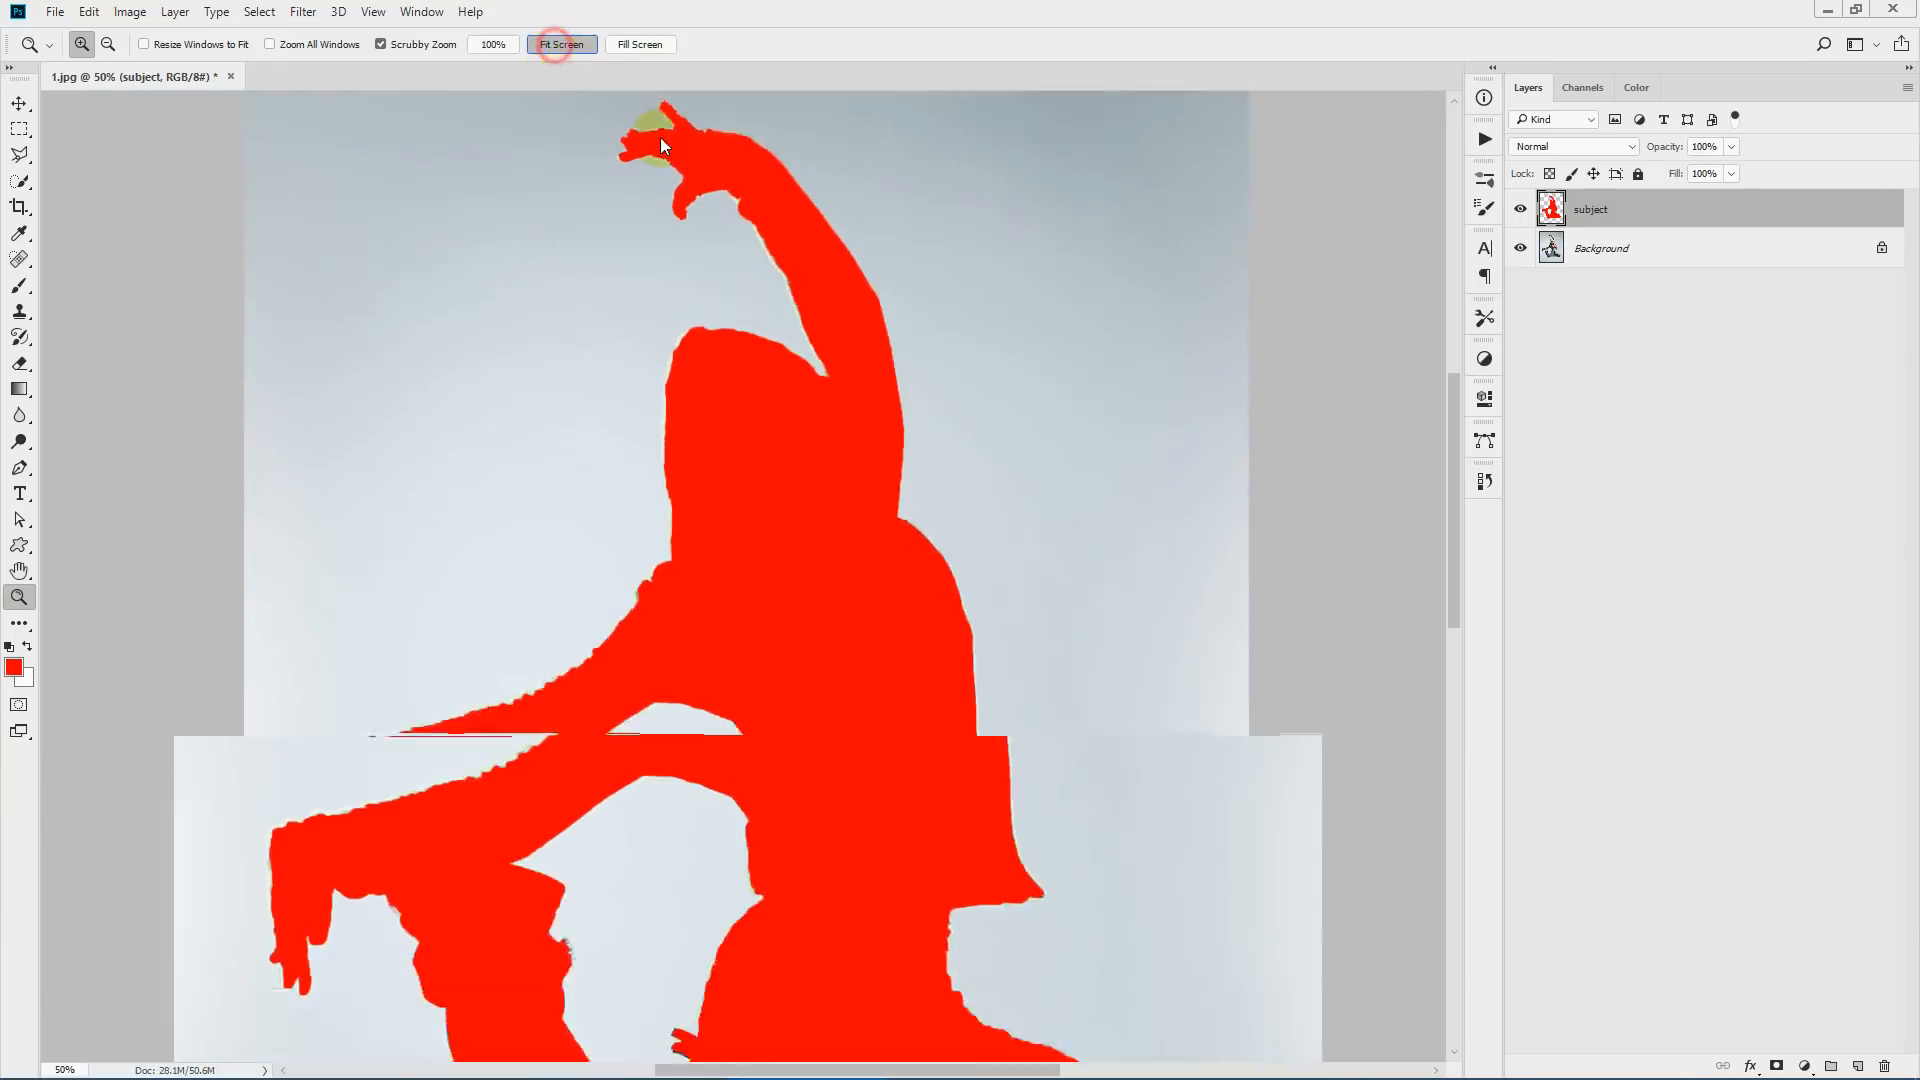
left_click(130, 12)
left_click(160, 156)
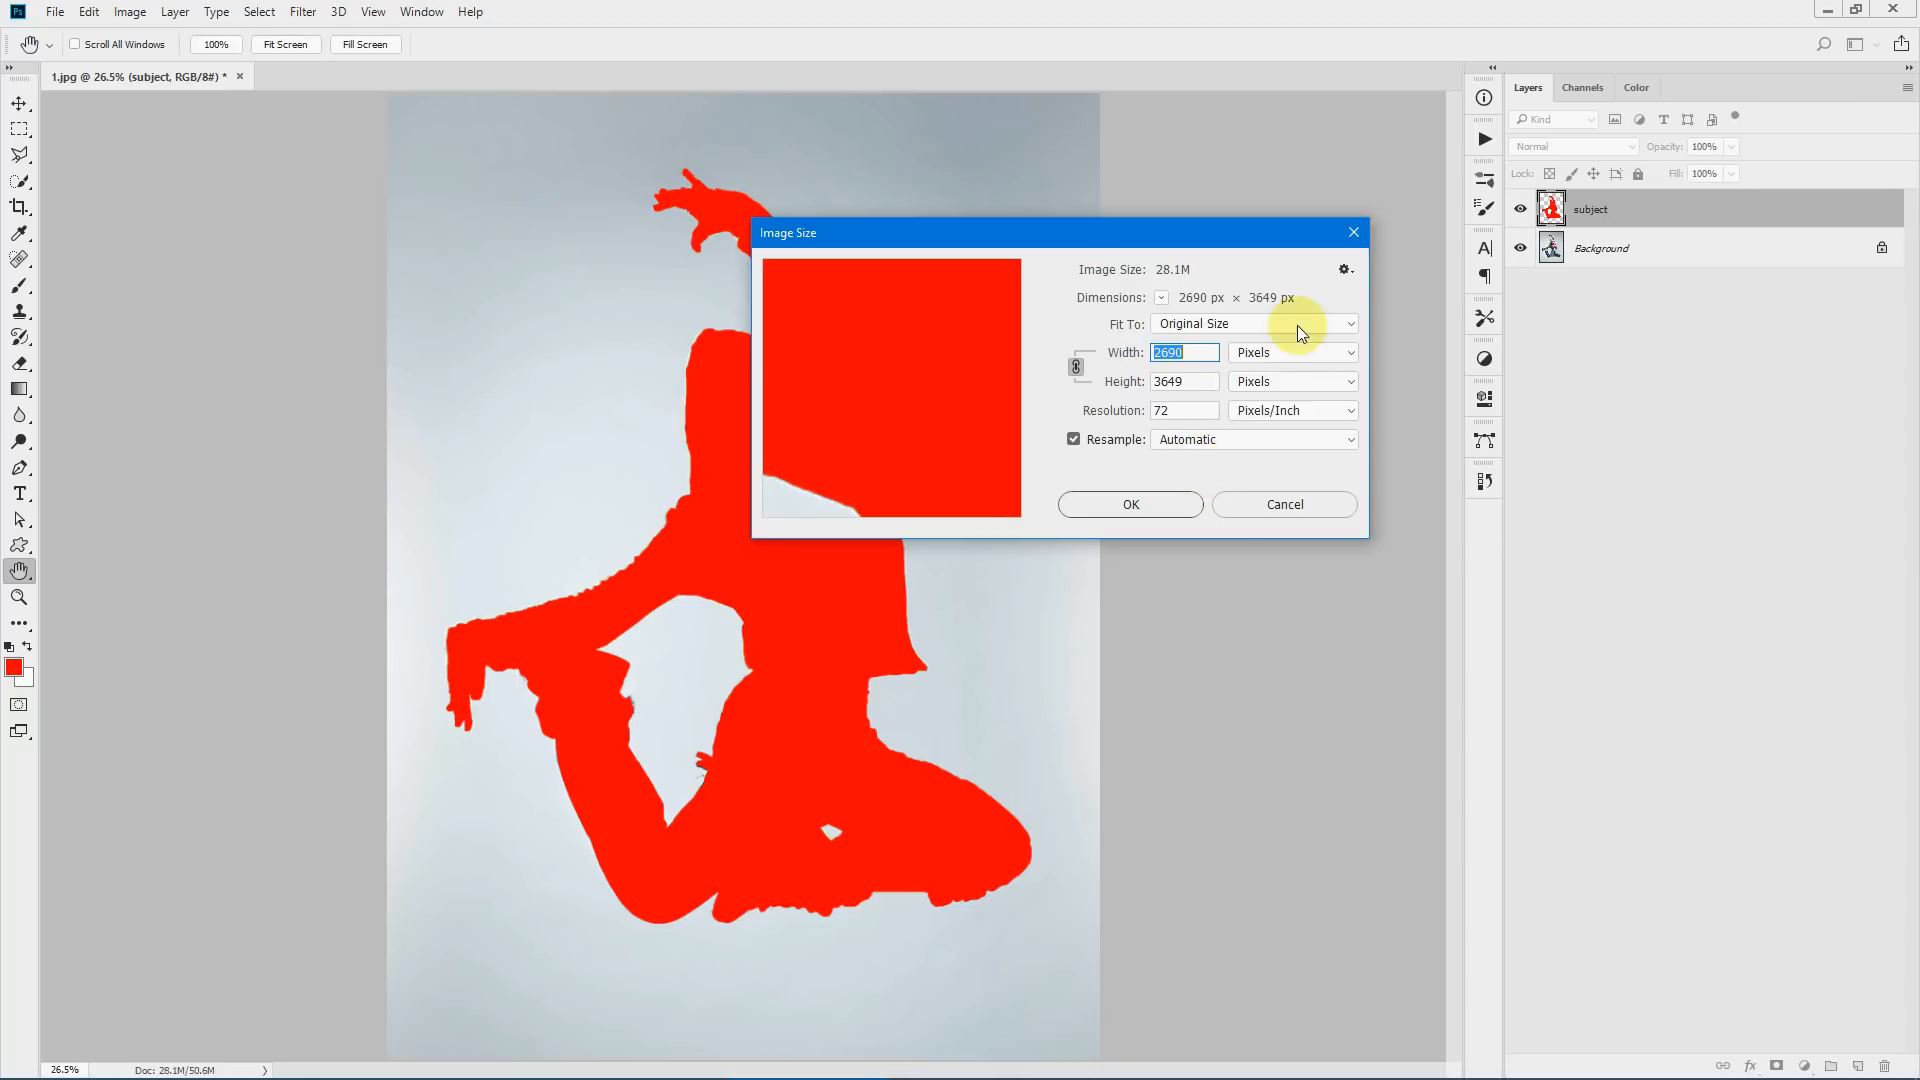
left_click(1354, 232)
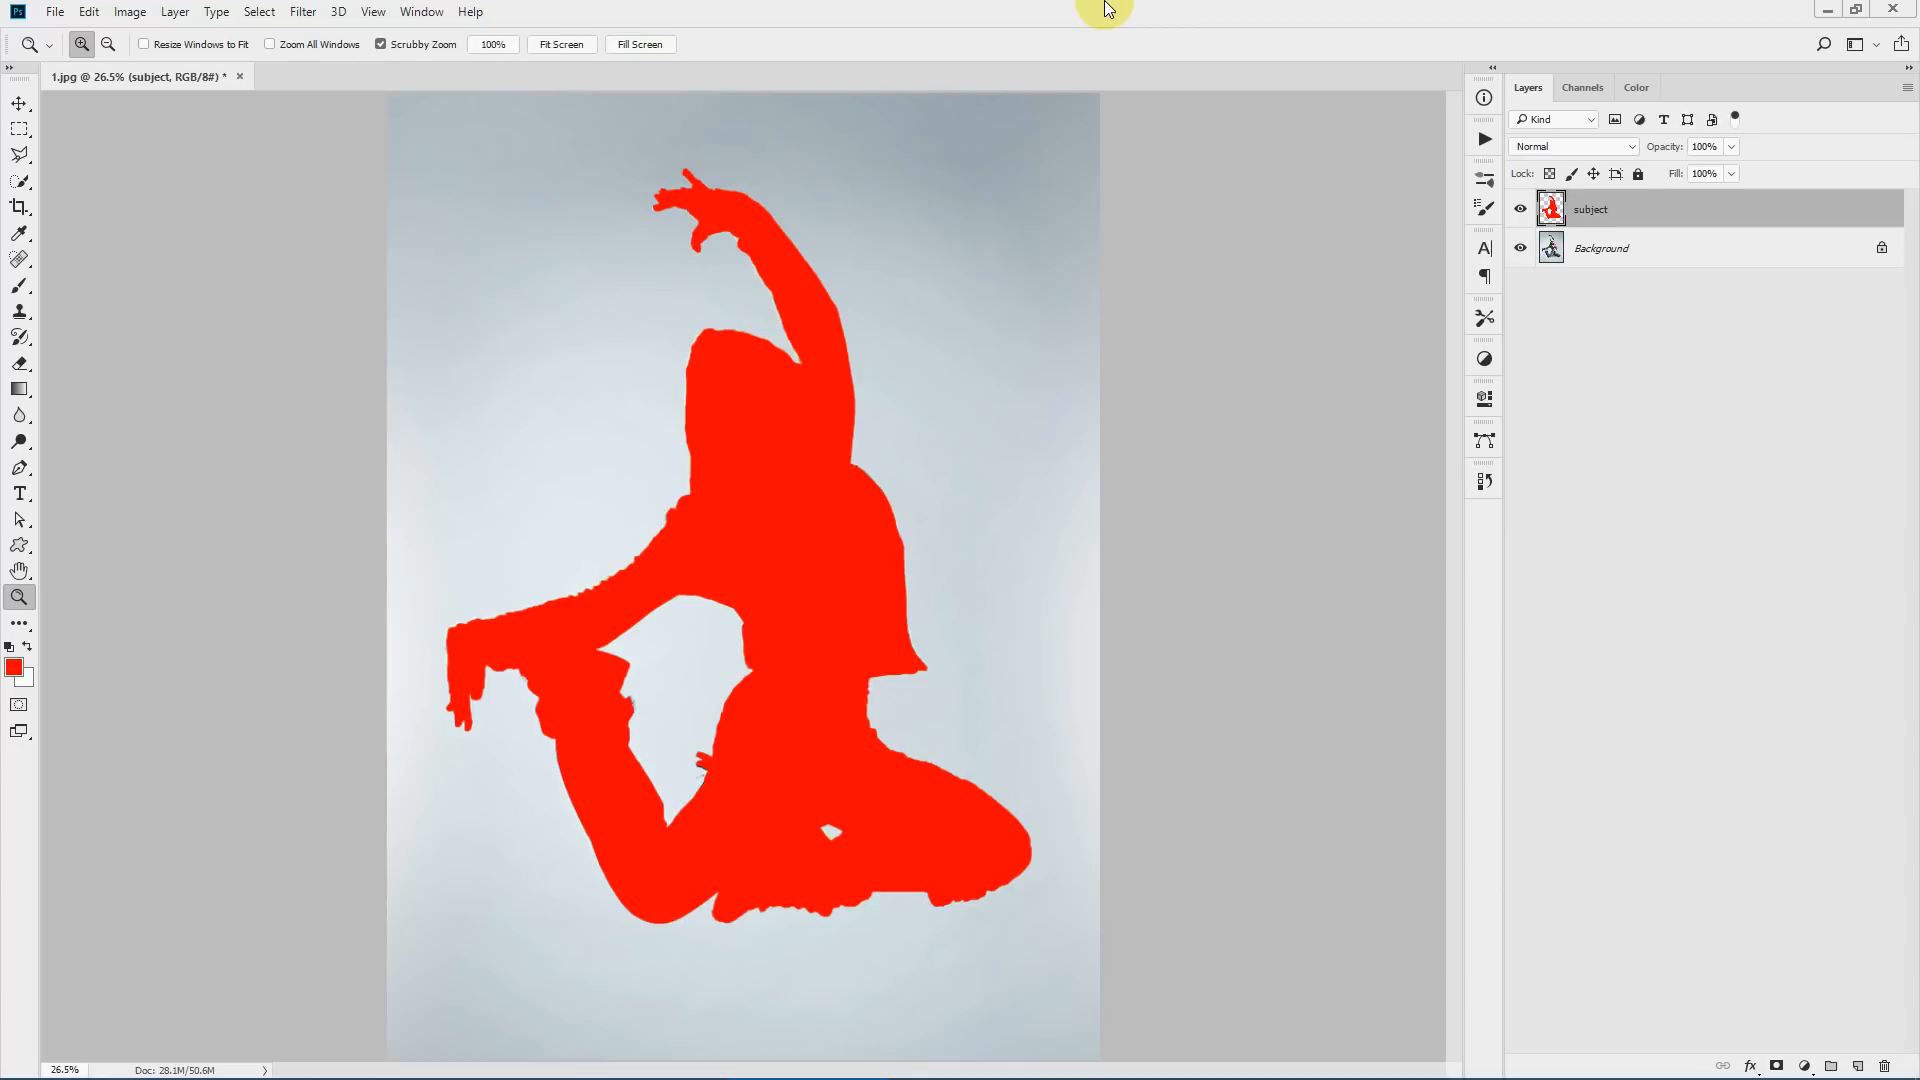
- Play the Color Dust action, dismiss its final message and collapse the actions list
left_click(1476, 142)
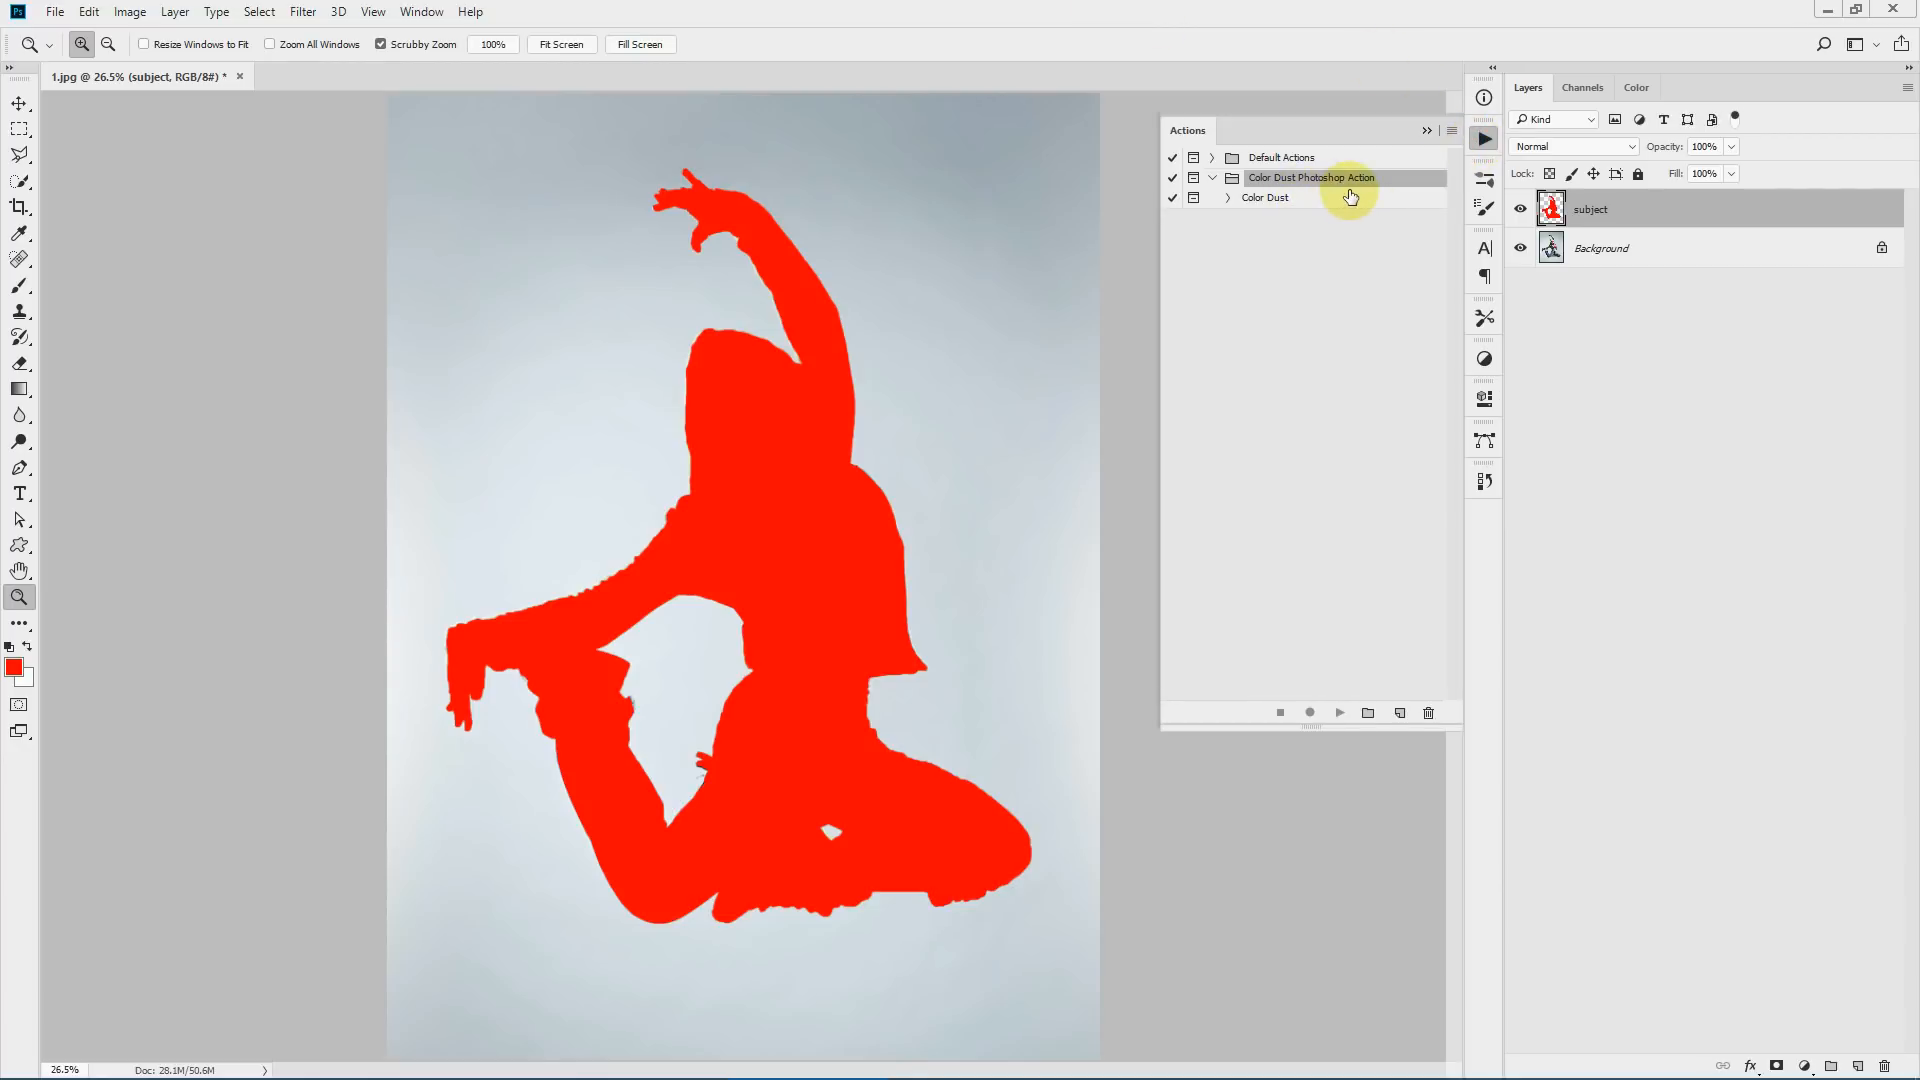
left_click(1268, 197)
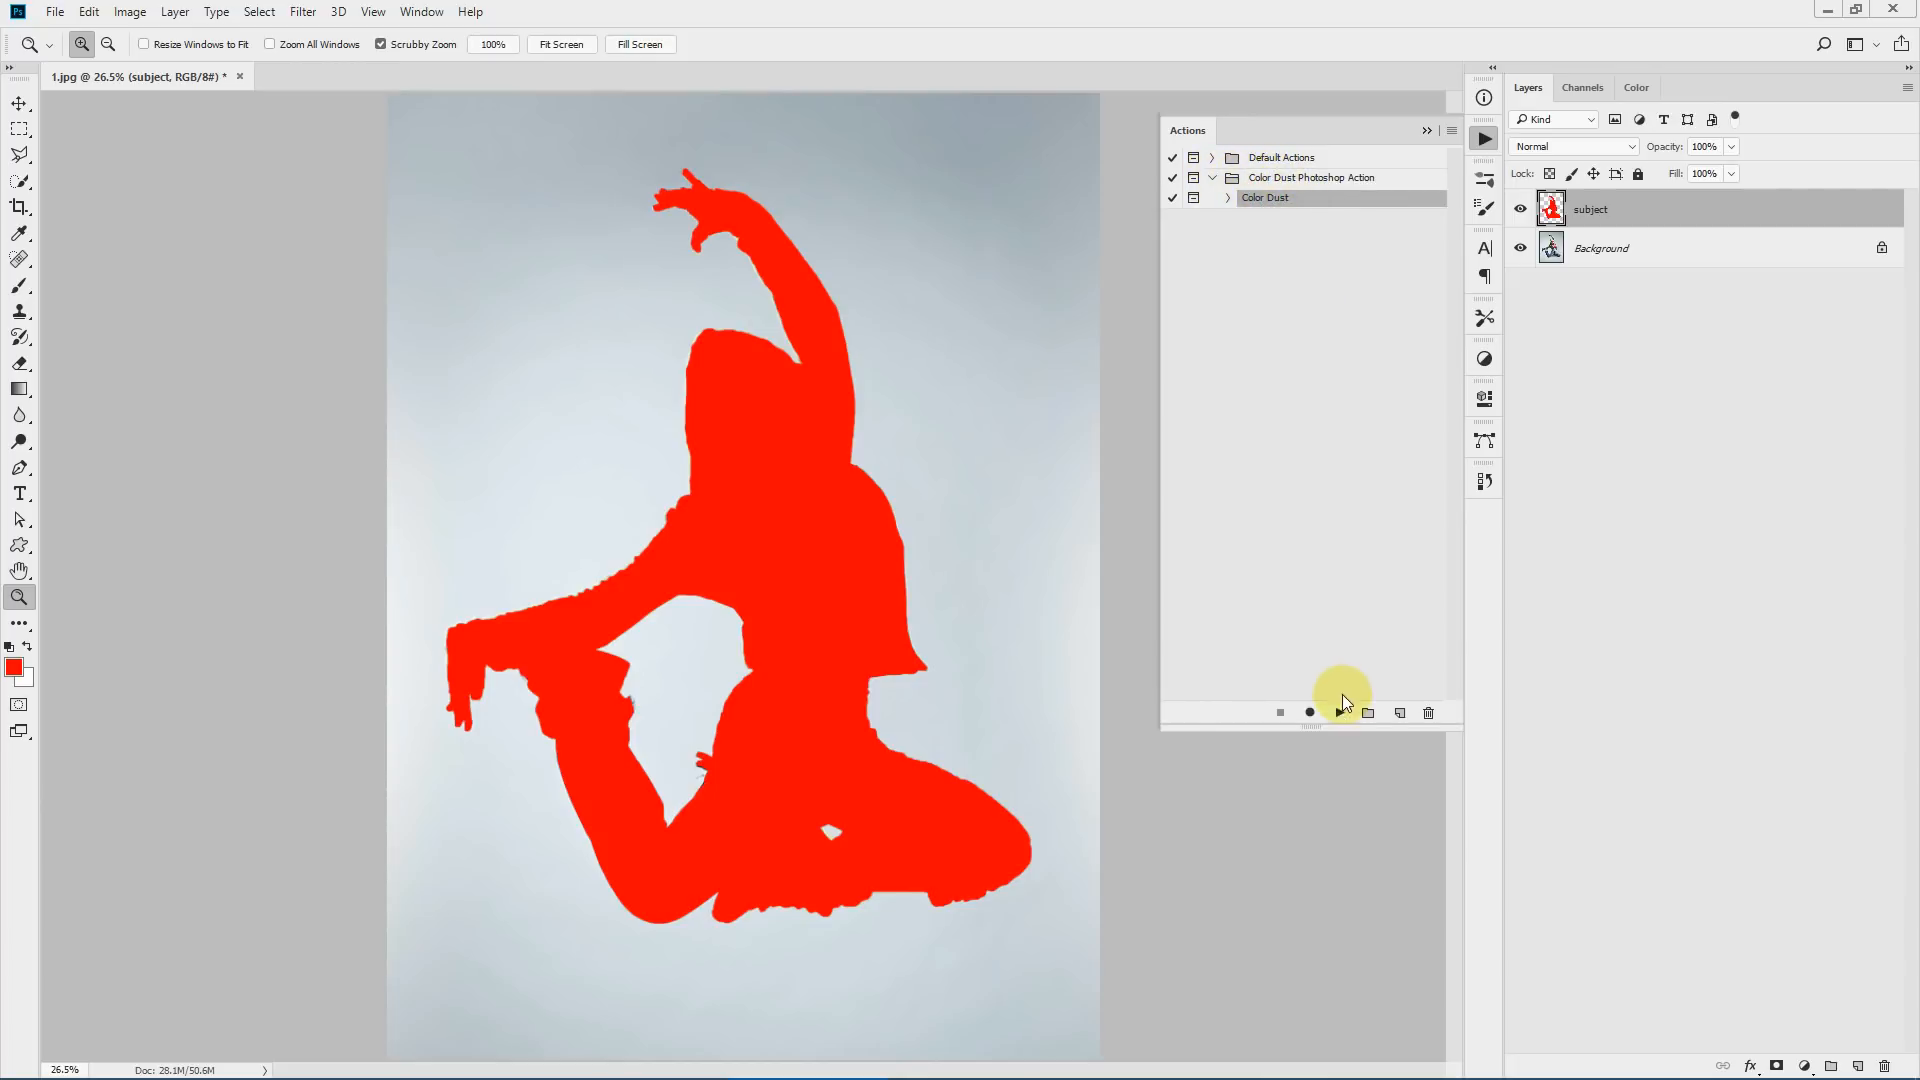
left_click(1341, 705)
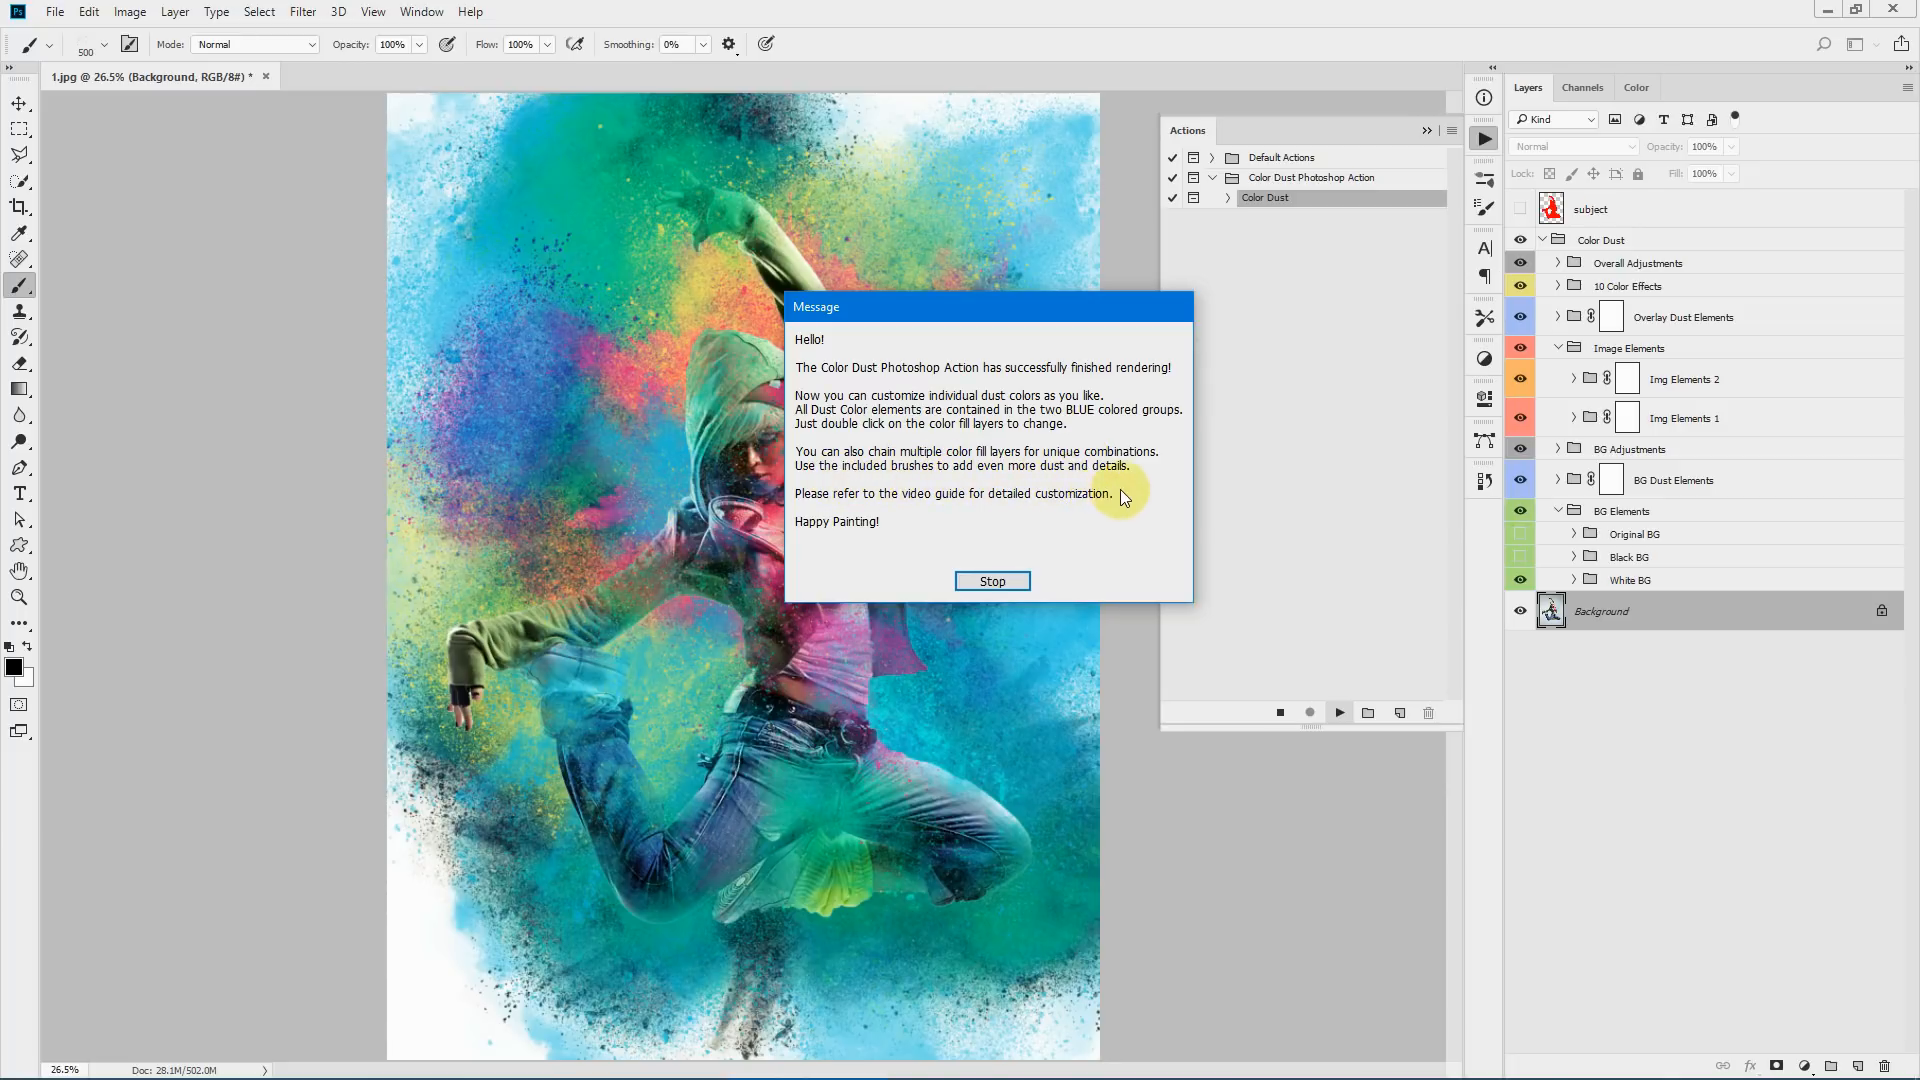
left_click(996, 583)
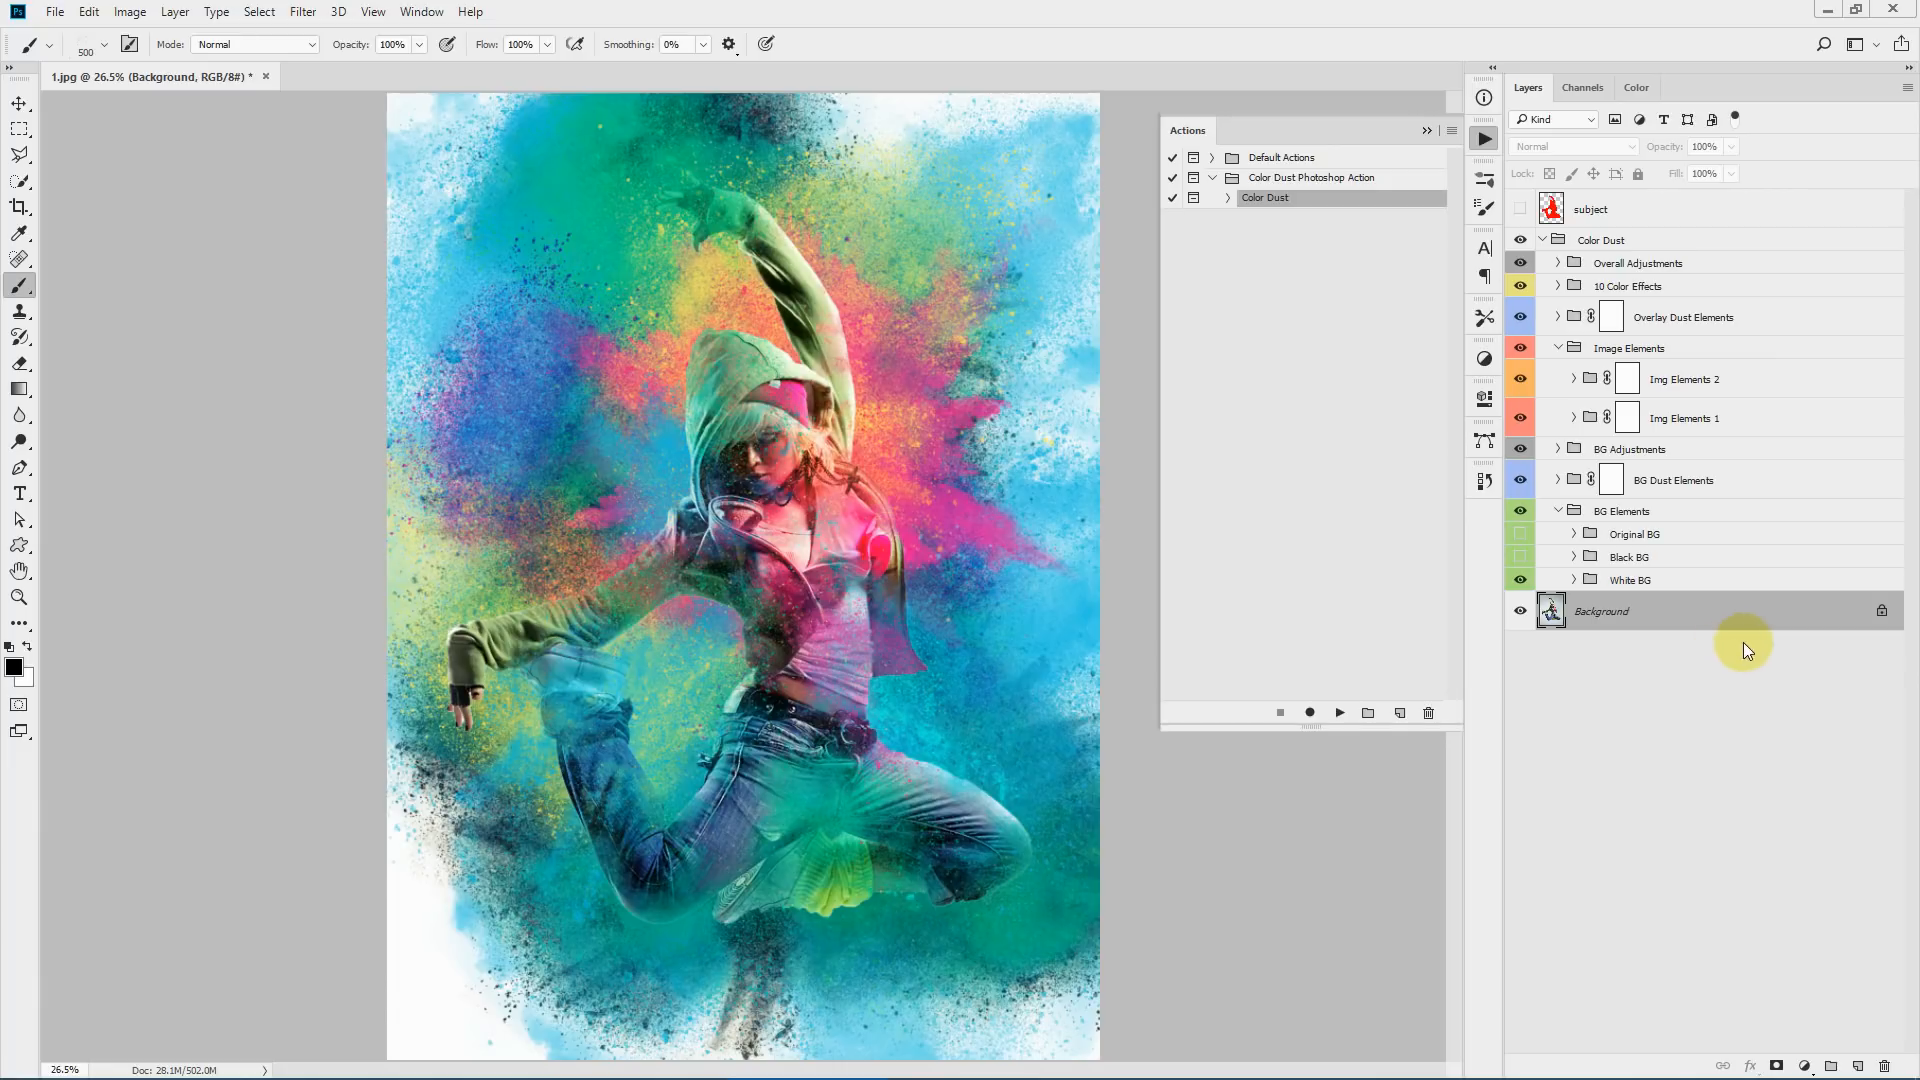
left_click(1427, 131)
- Inspect the color dust effect up close on the face, hood and torso, and fit the image on screen again
left_click(17, 600)
left_click(775, 440)
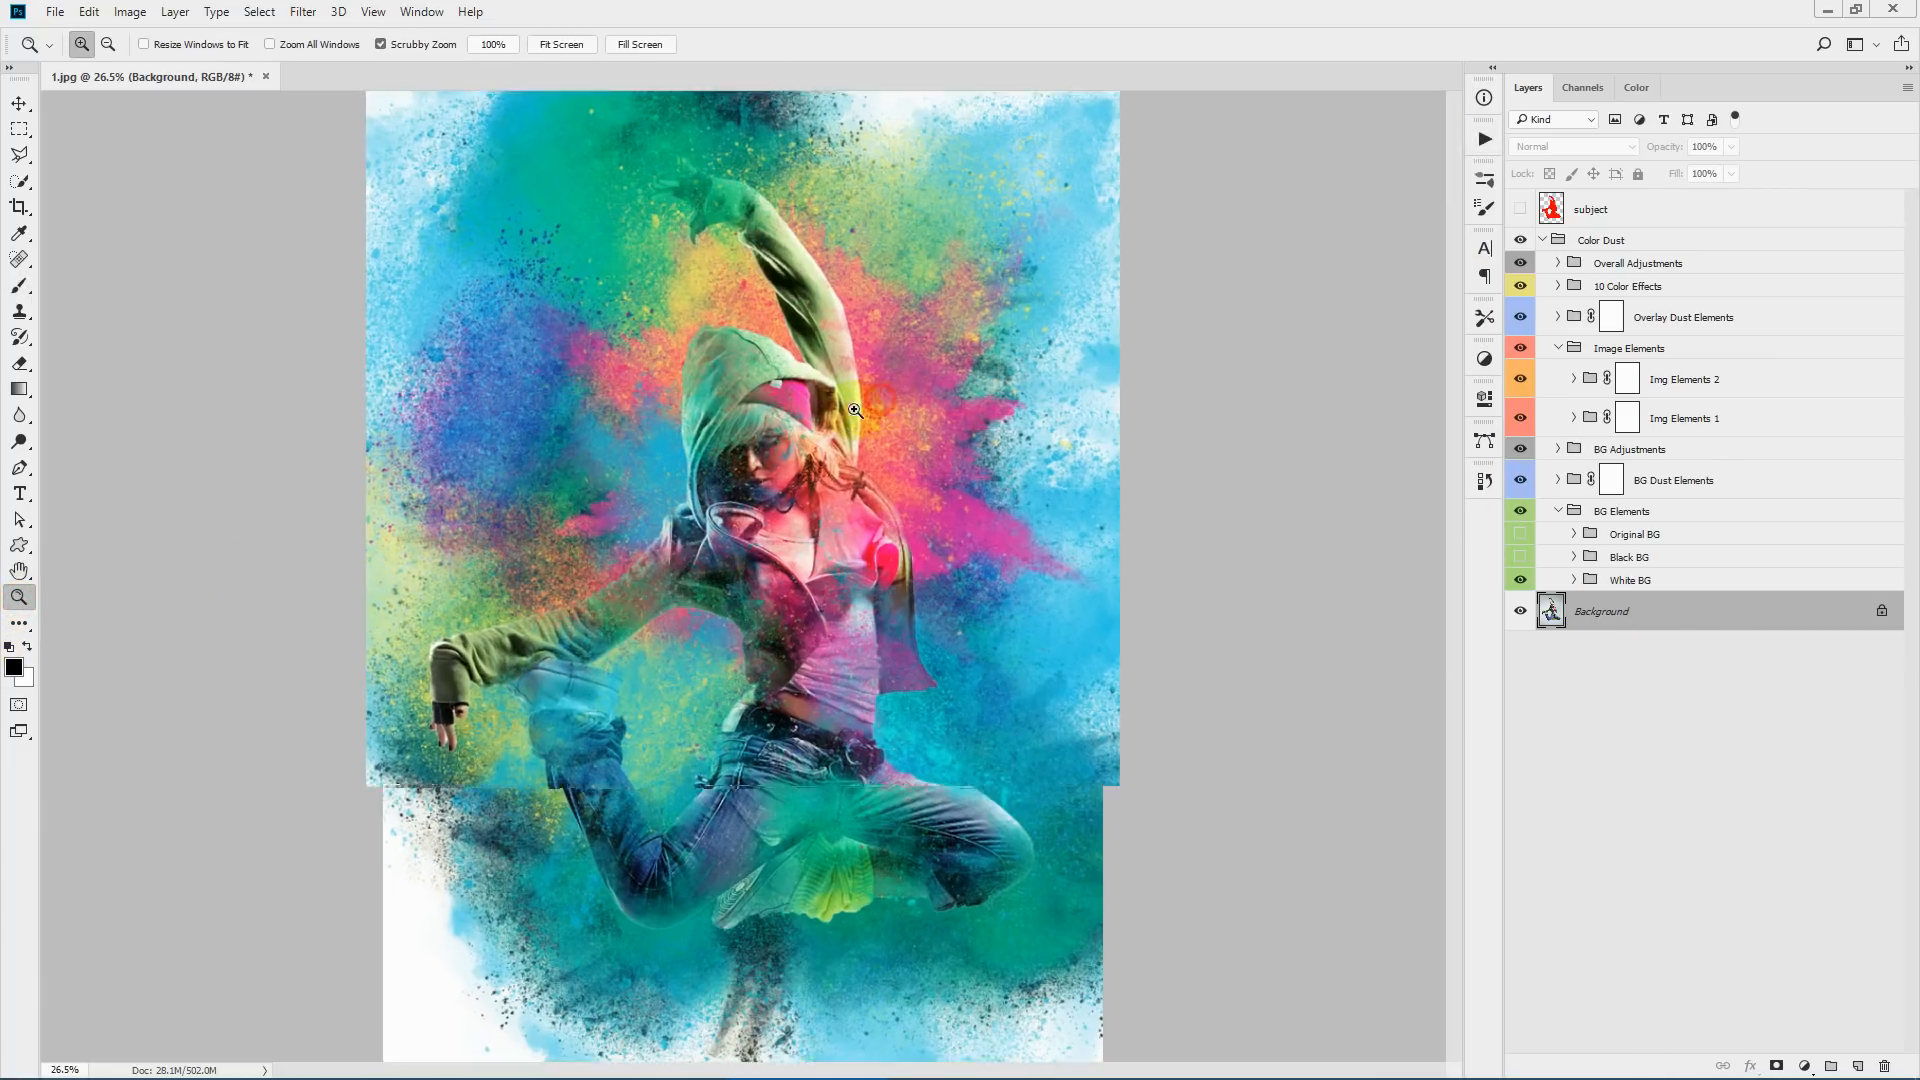
left_click(777, 438)
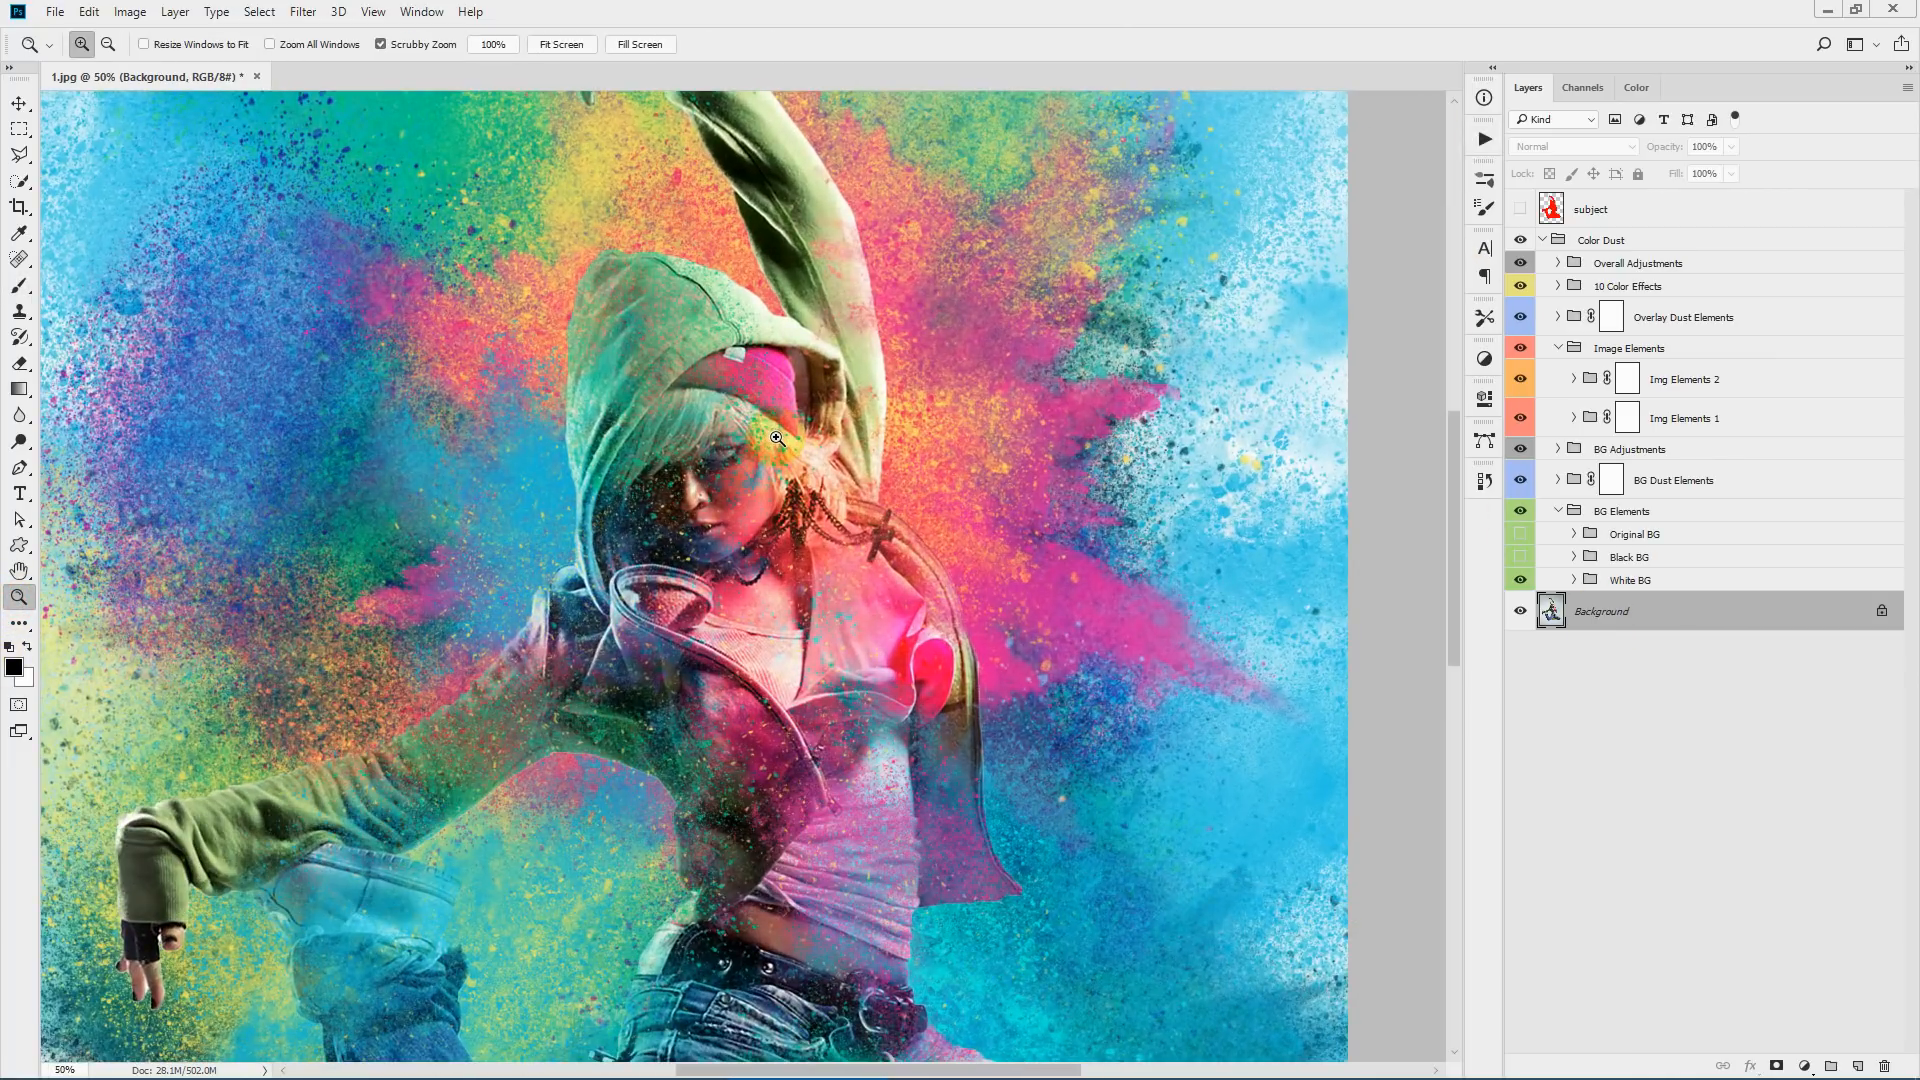
left_click(615, 547)
scroll(968, 450, "up", 2)
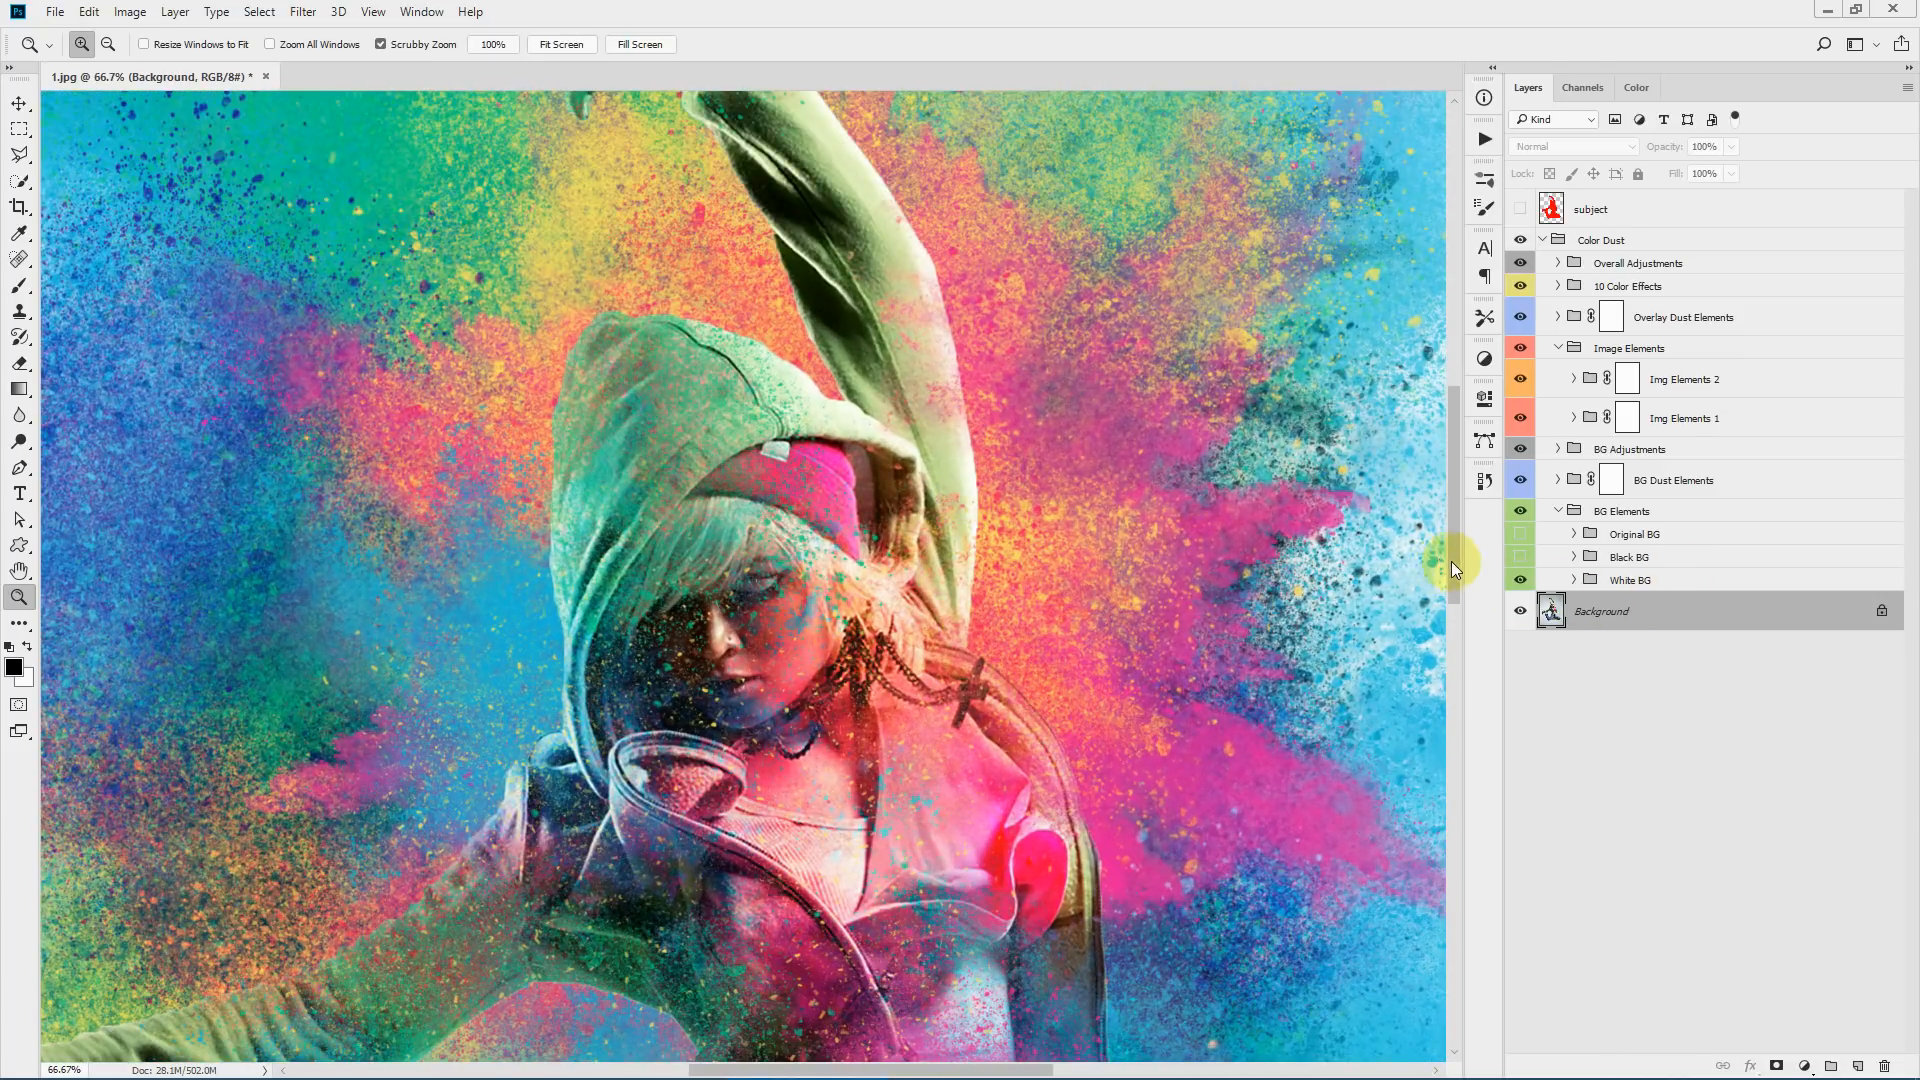
left_click_drag(1455, 570, 1455, 634)
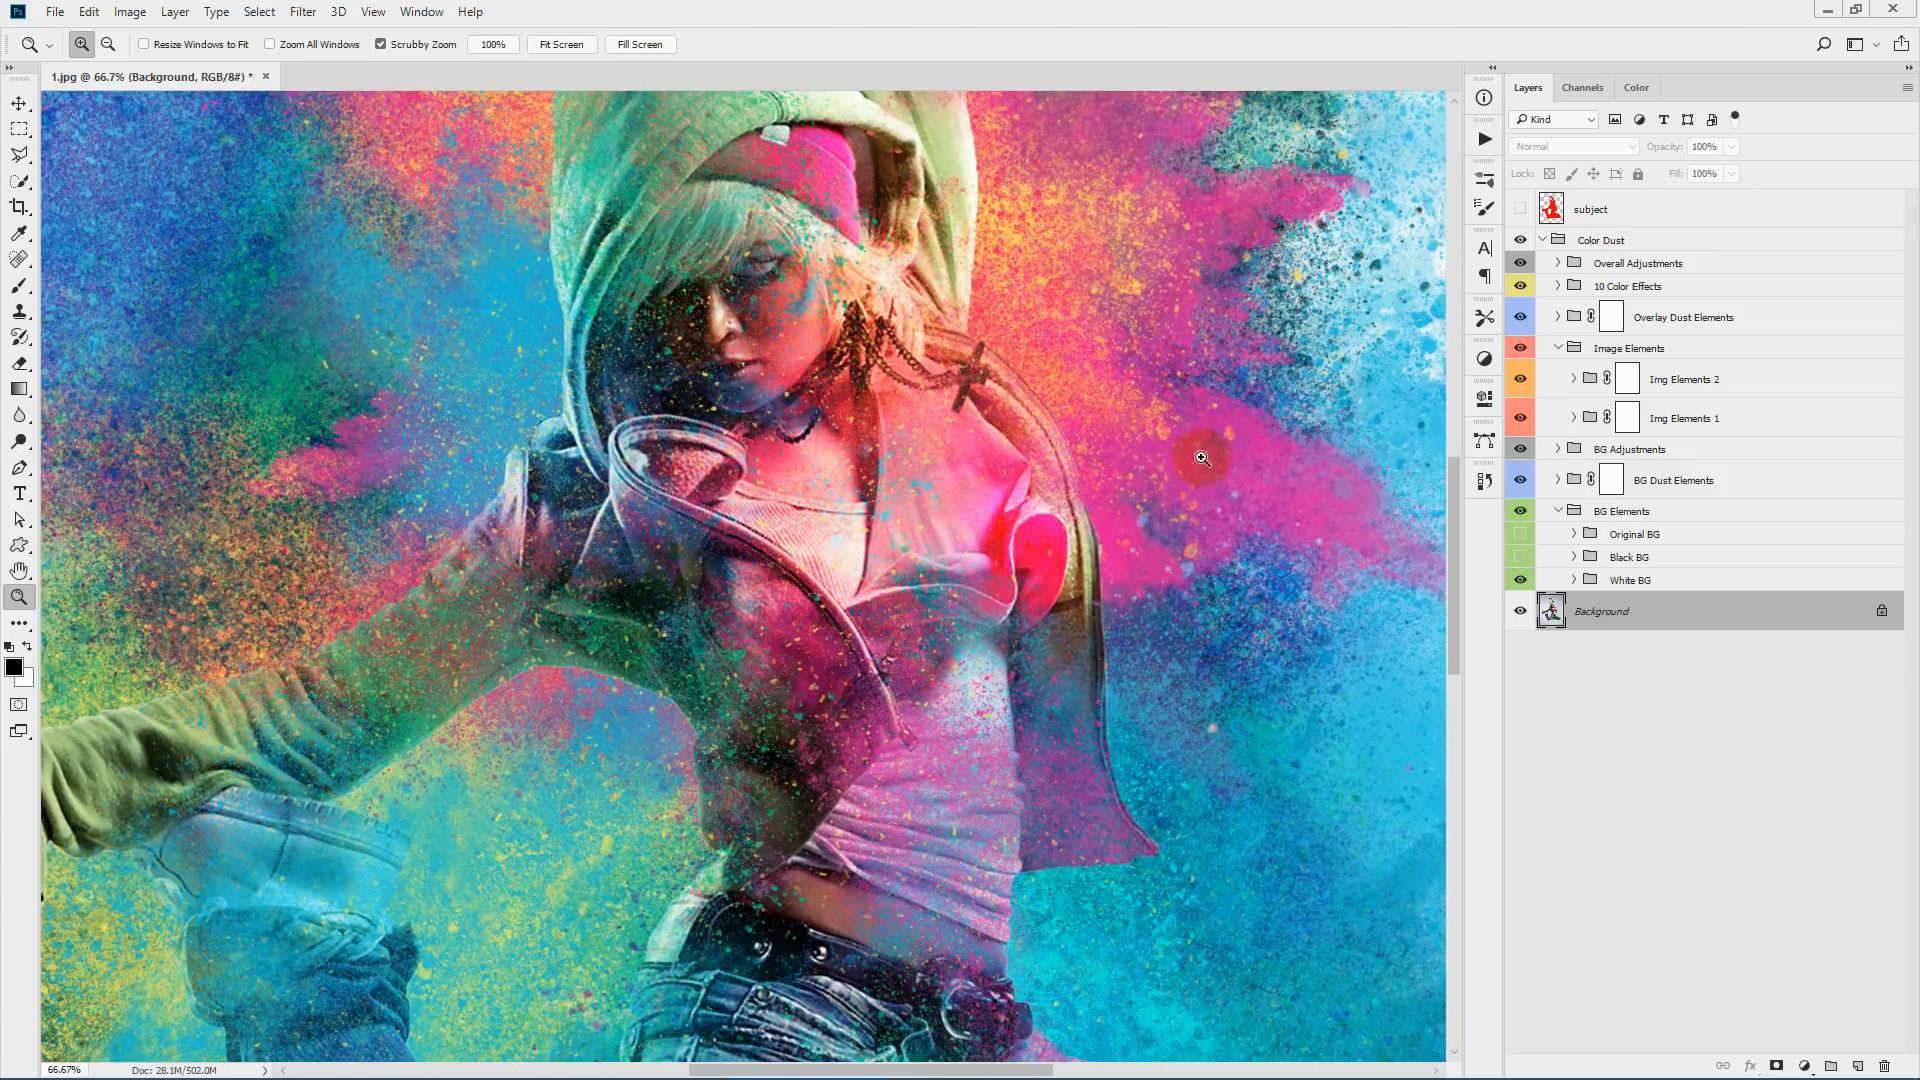
left_click(570, 45)
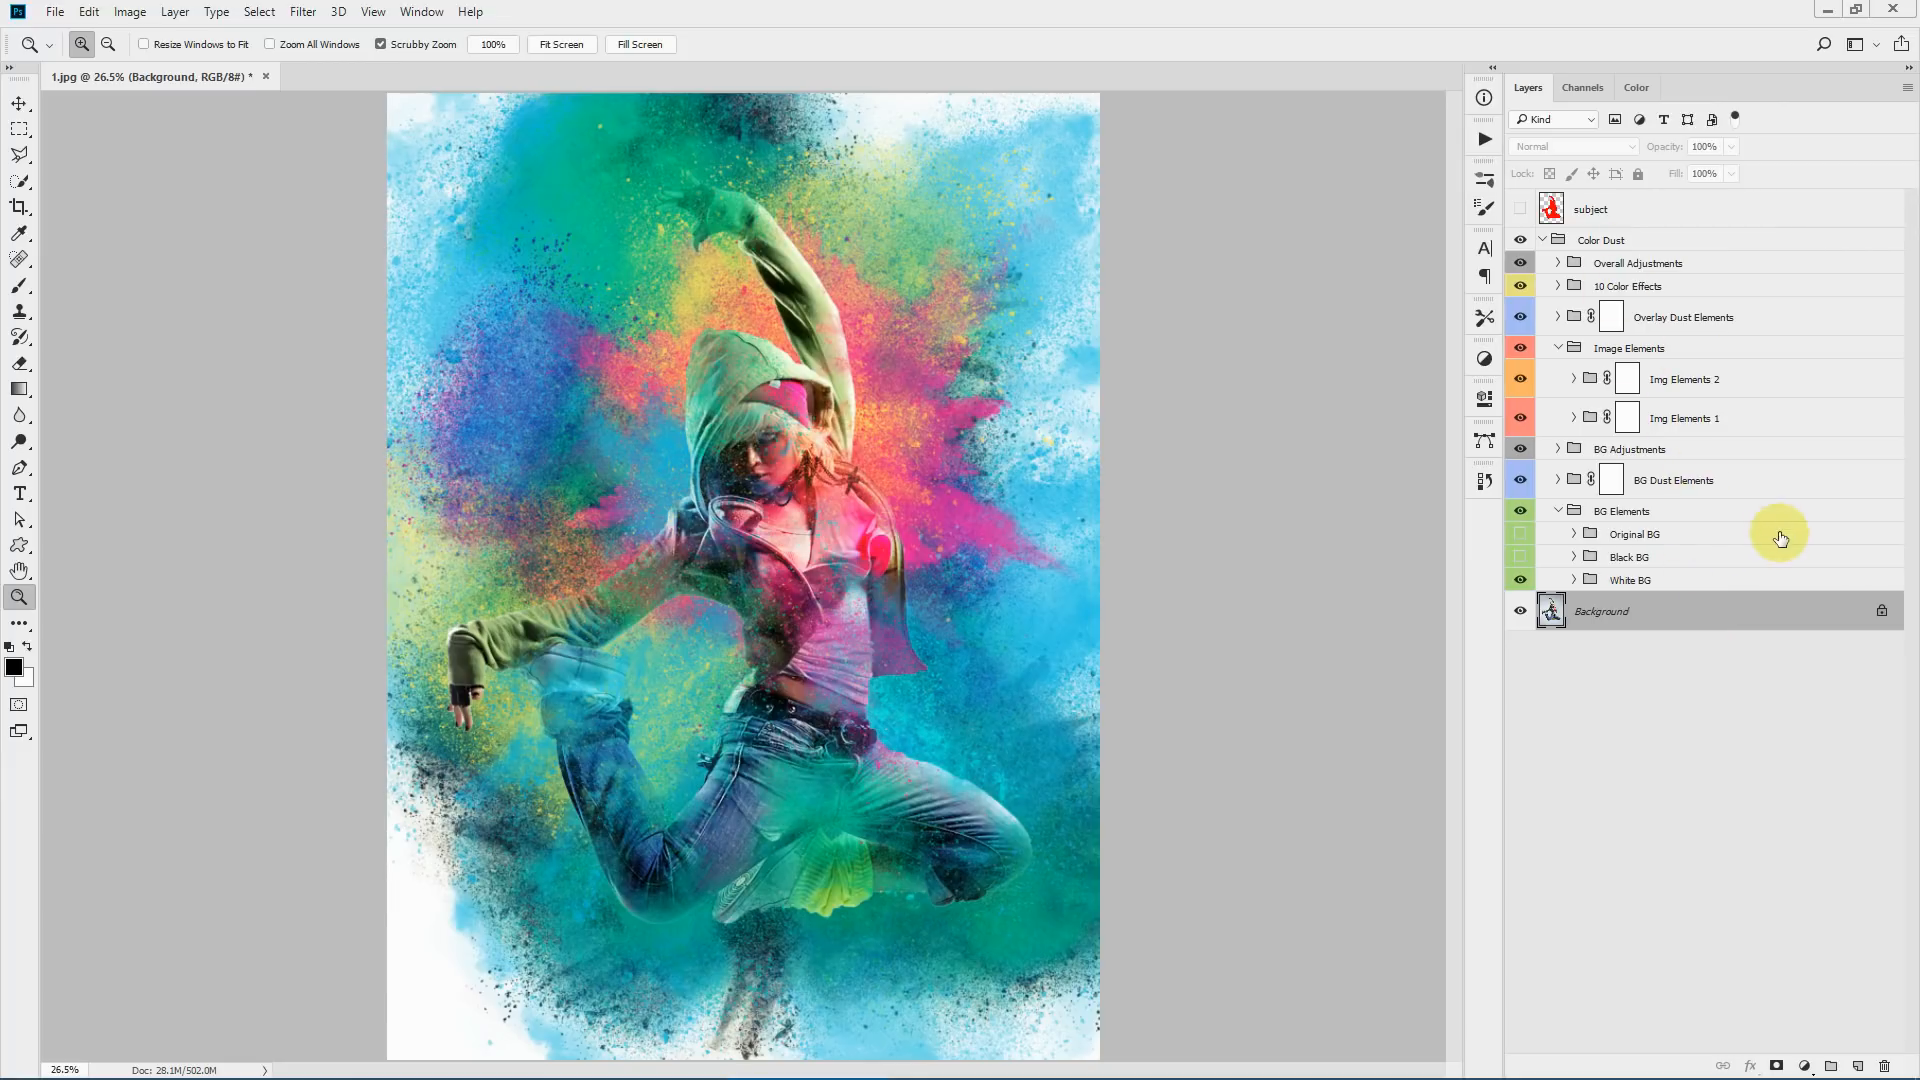
- Hide and show the BG Elements group to compare the image with and without it
left_click(1701, 518)
left_click(1521, 512)
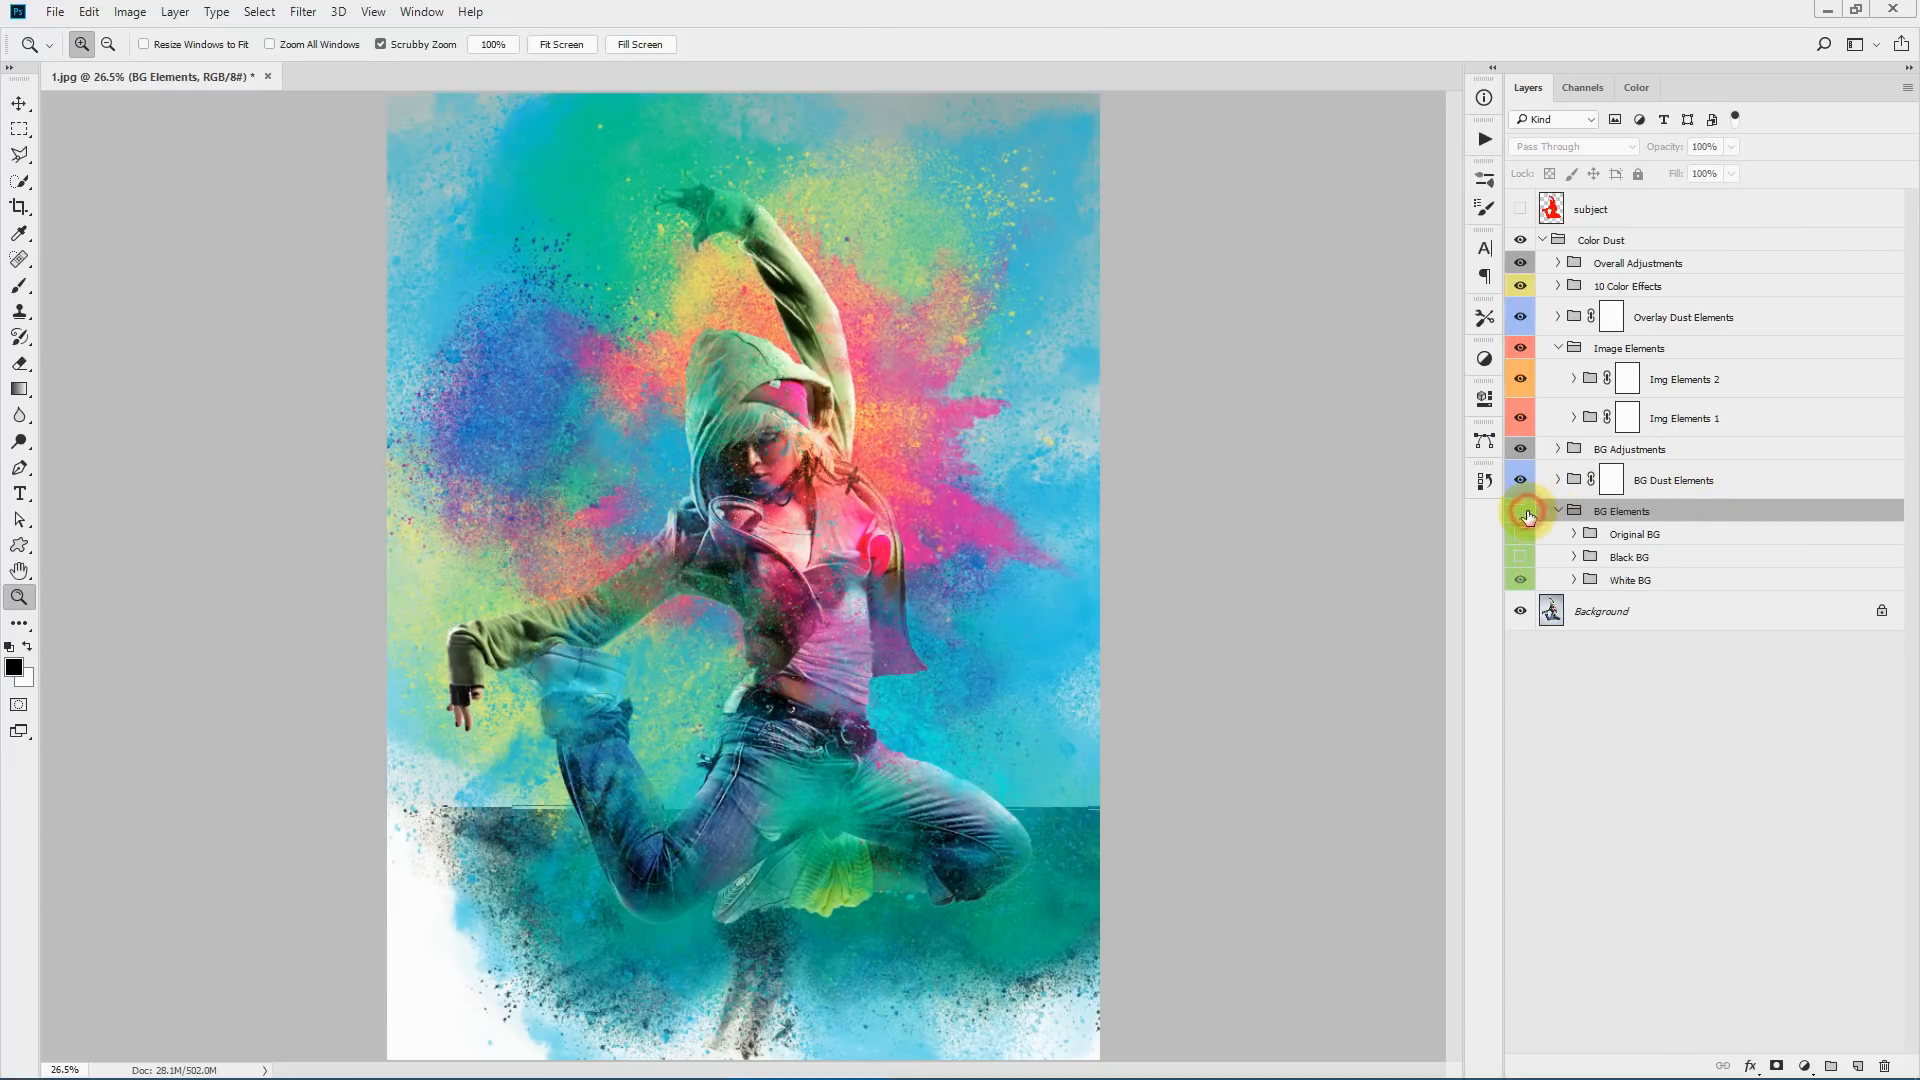
left_click(1521, 512)
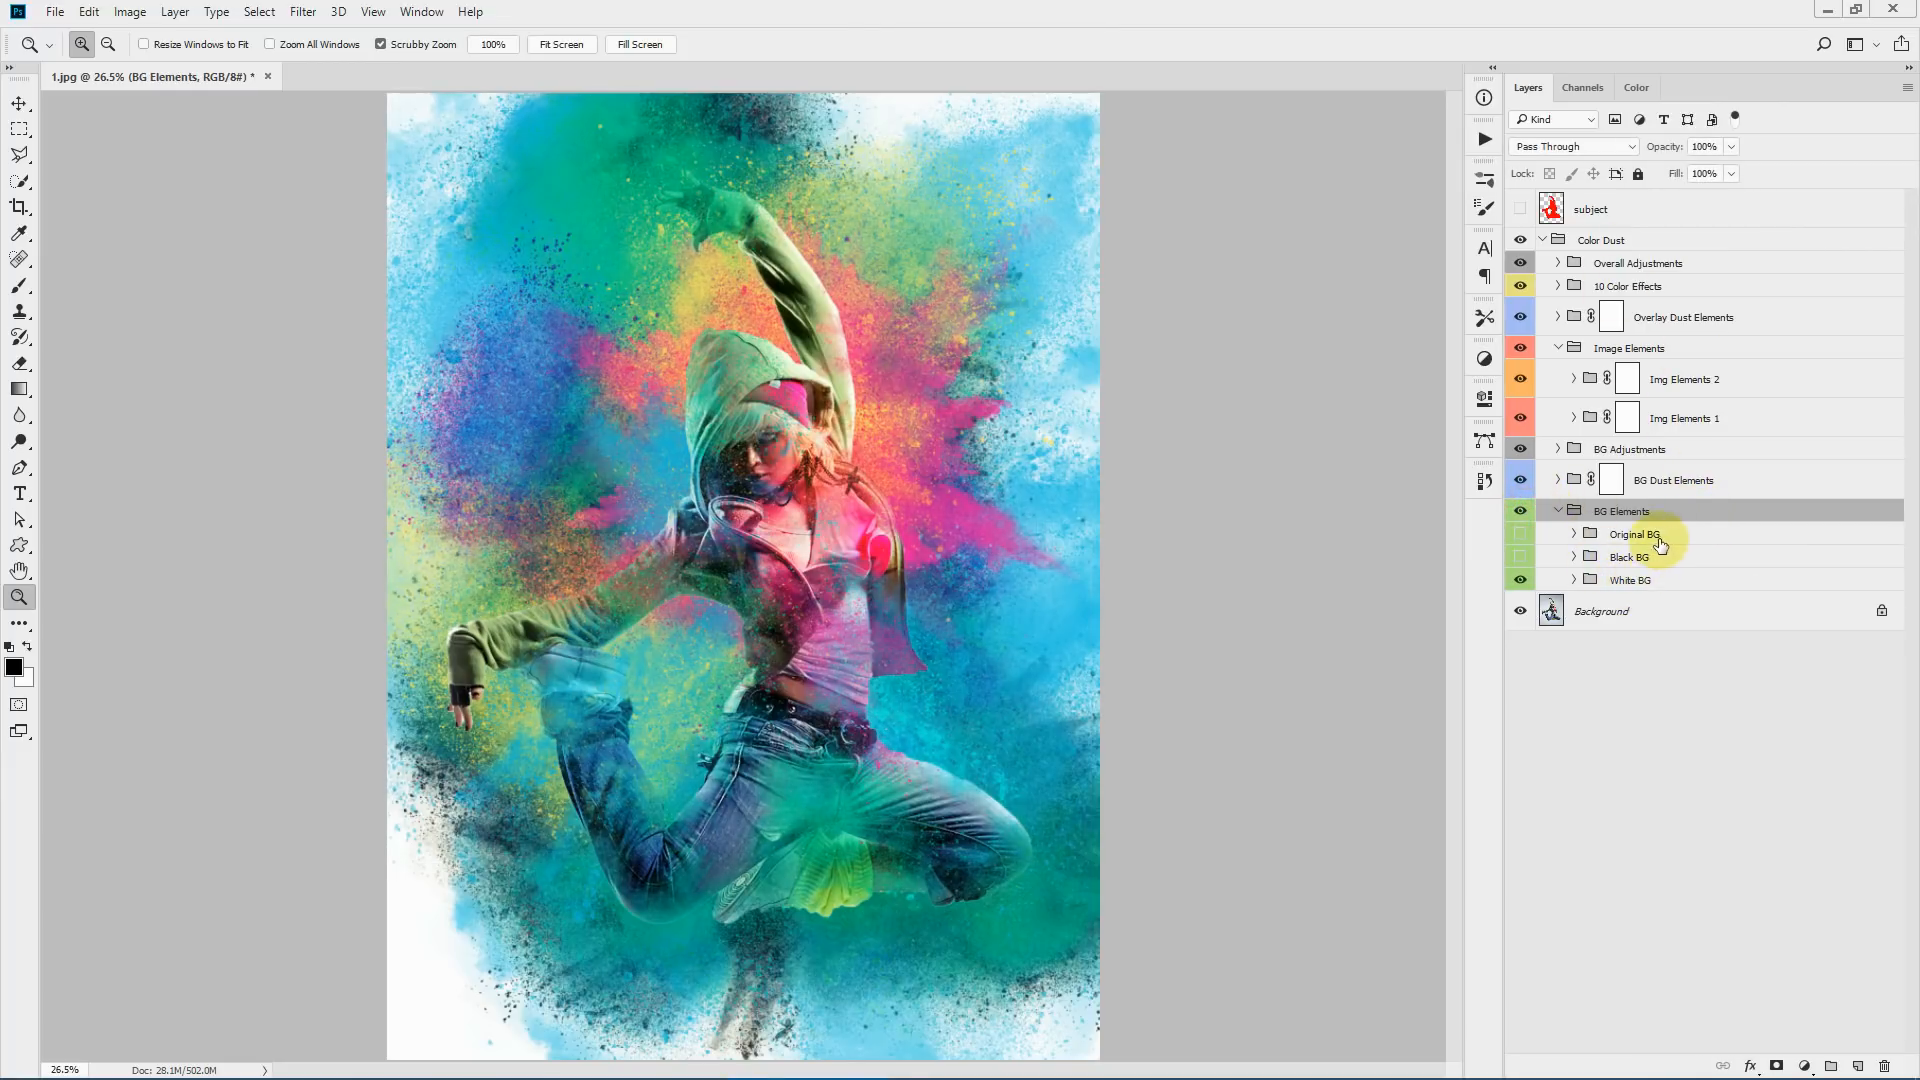
- Preview the Black BG and Original BG groups as backgrounds and return to White BG alone
left_click(1656, 580)
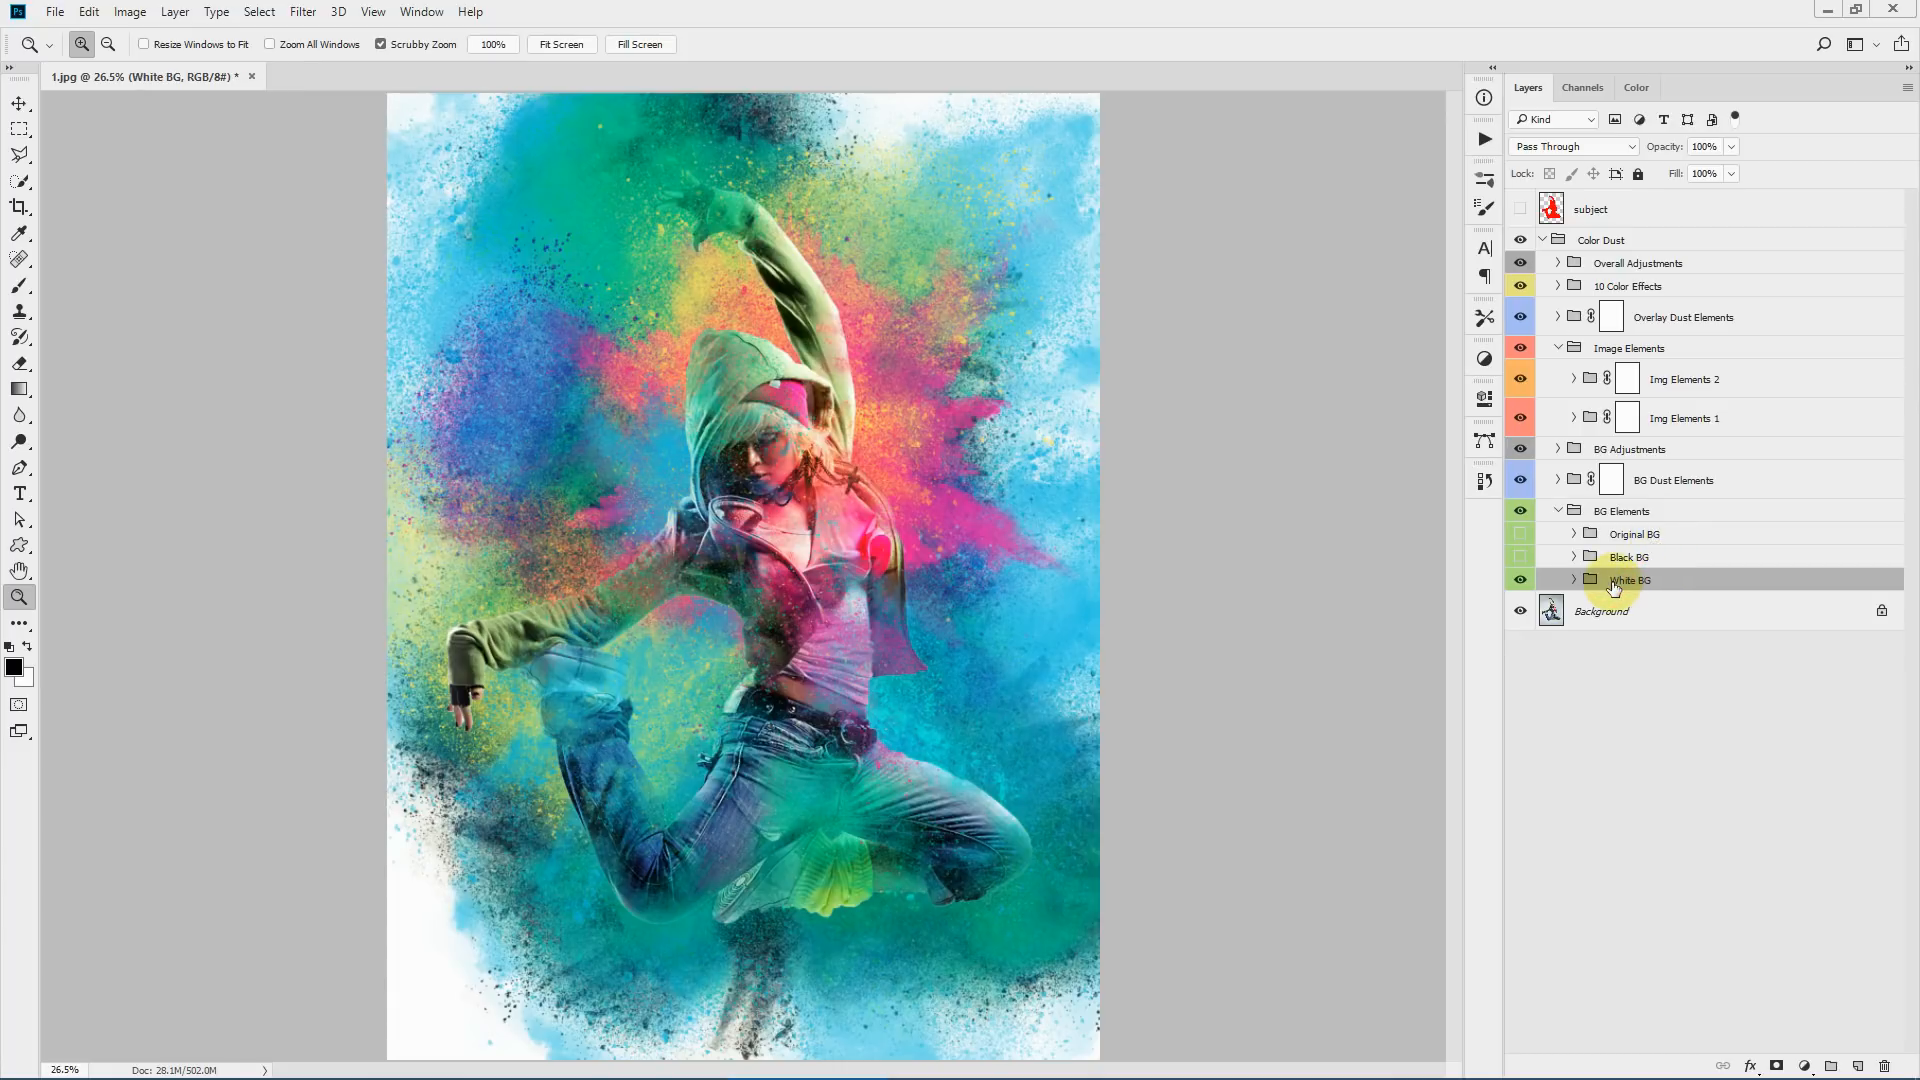
left_click(1521, 557)
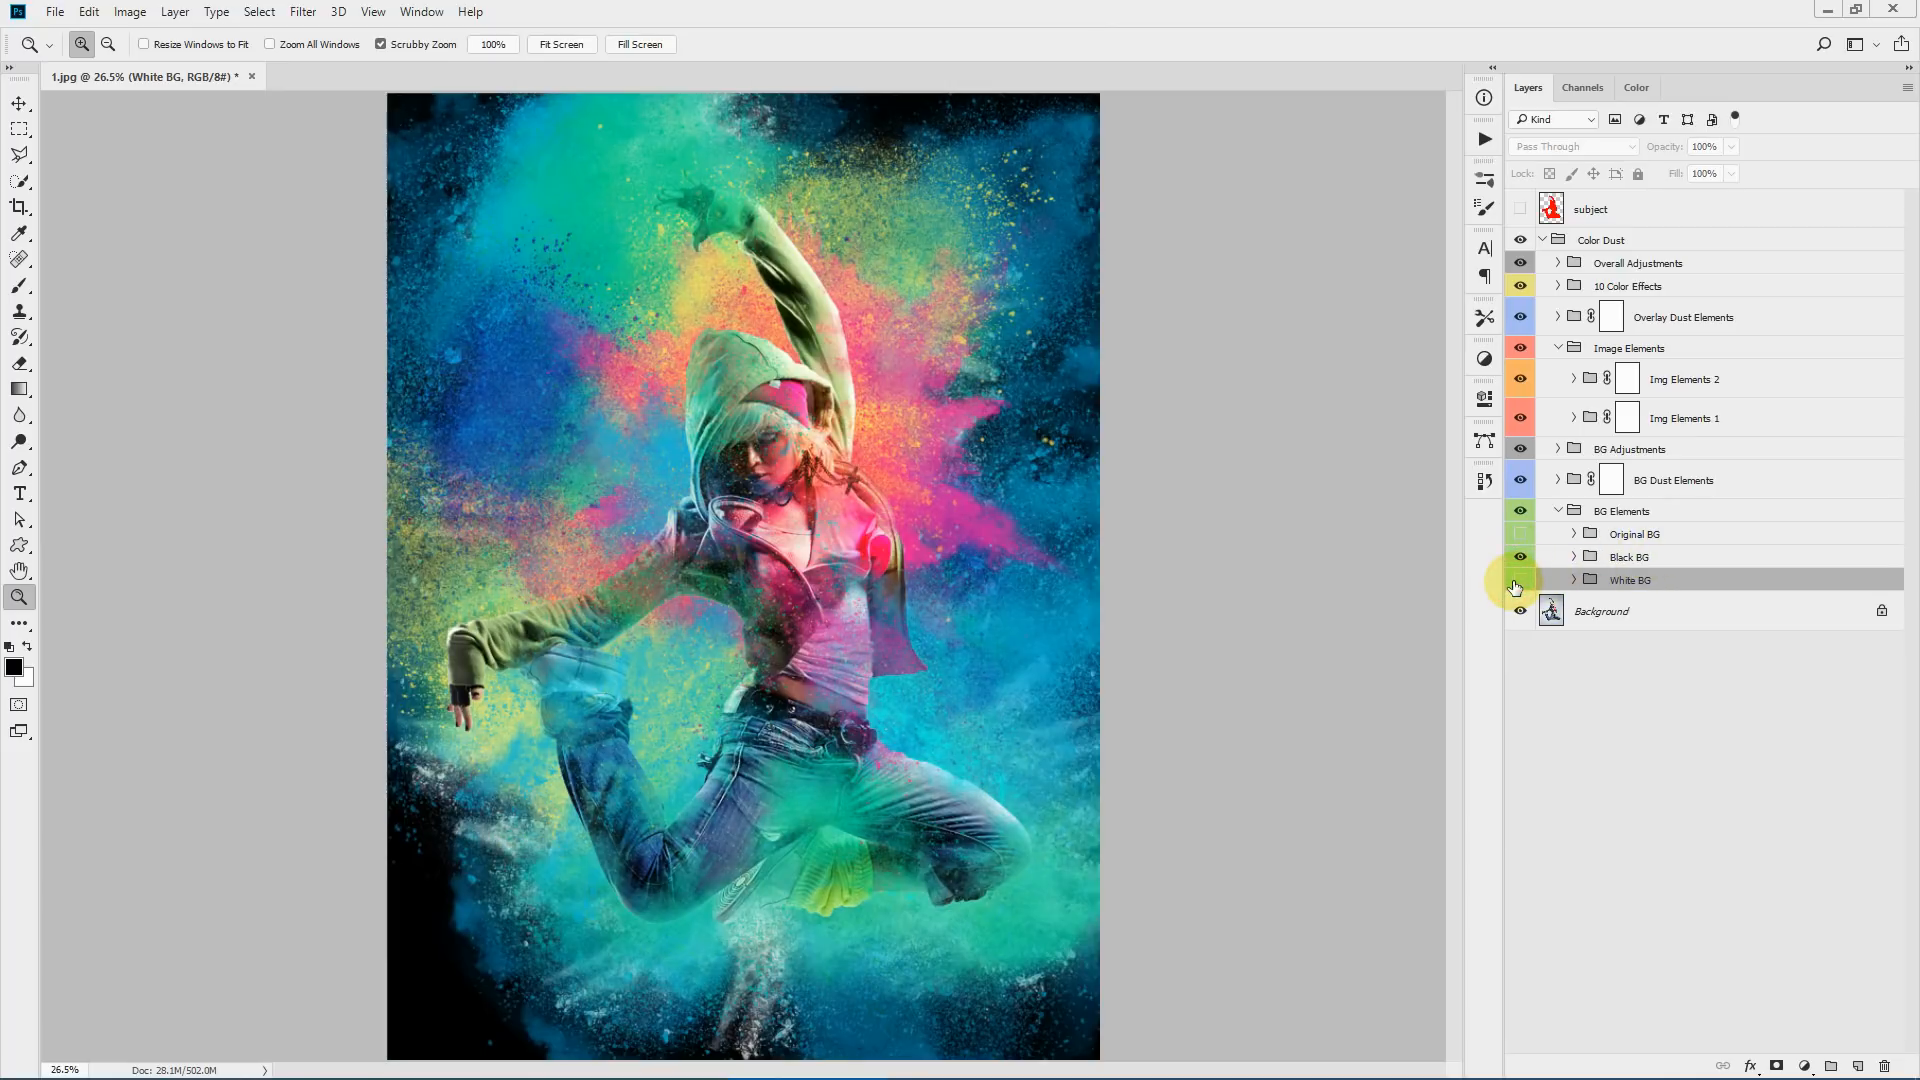
left_click(1518, 580)
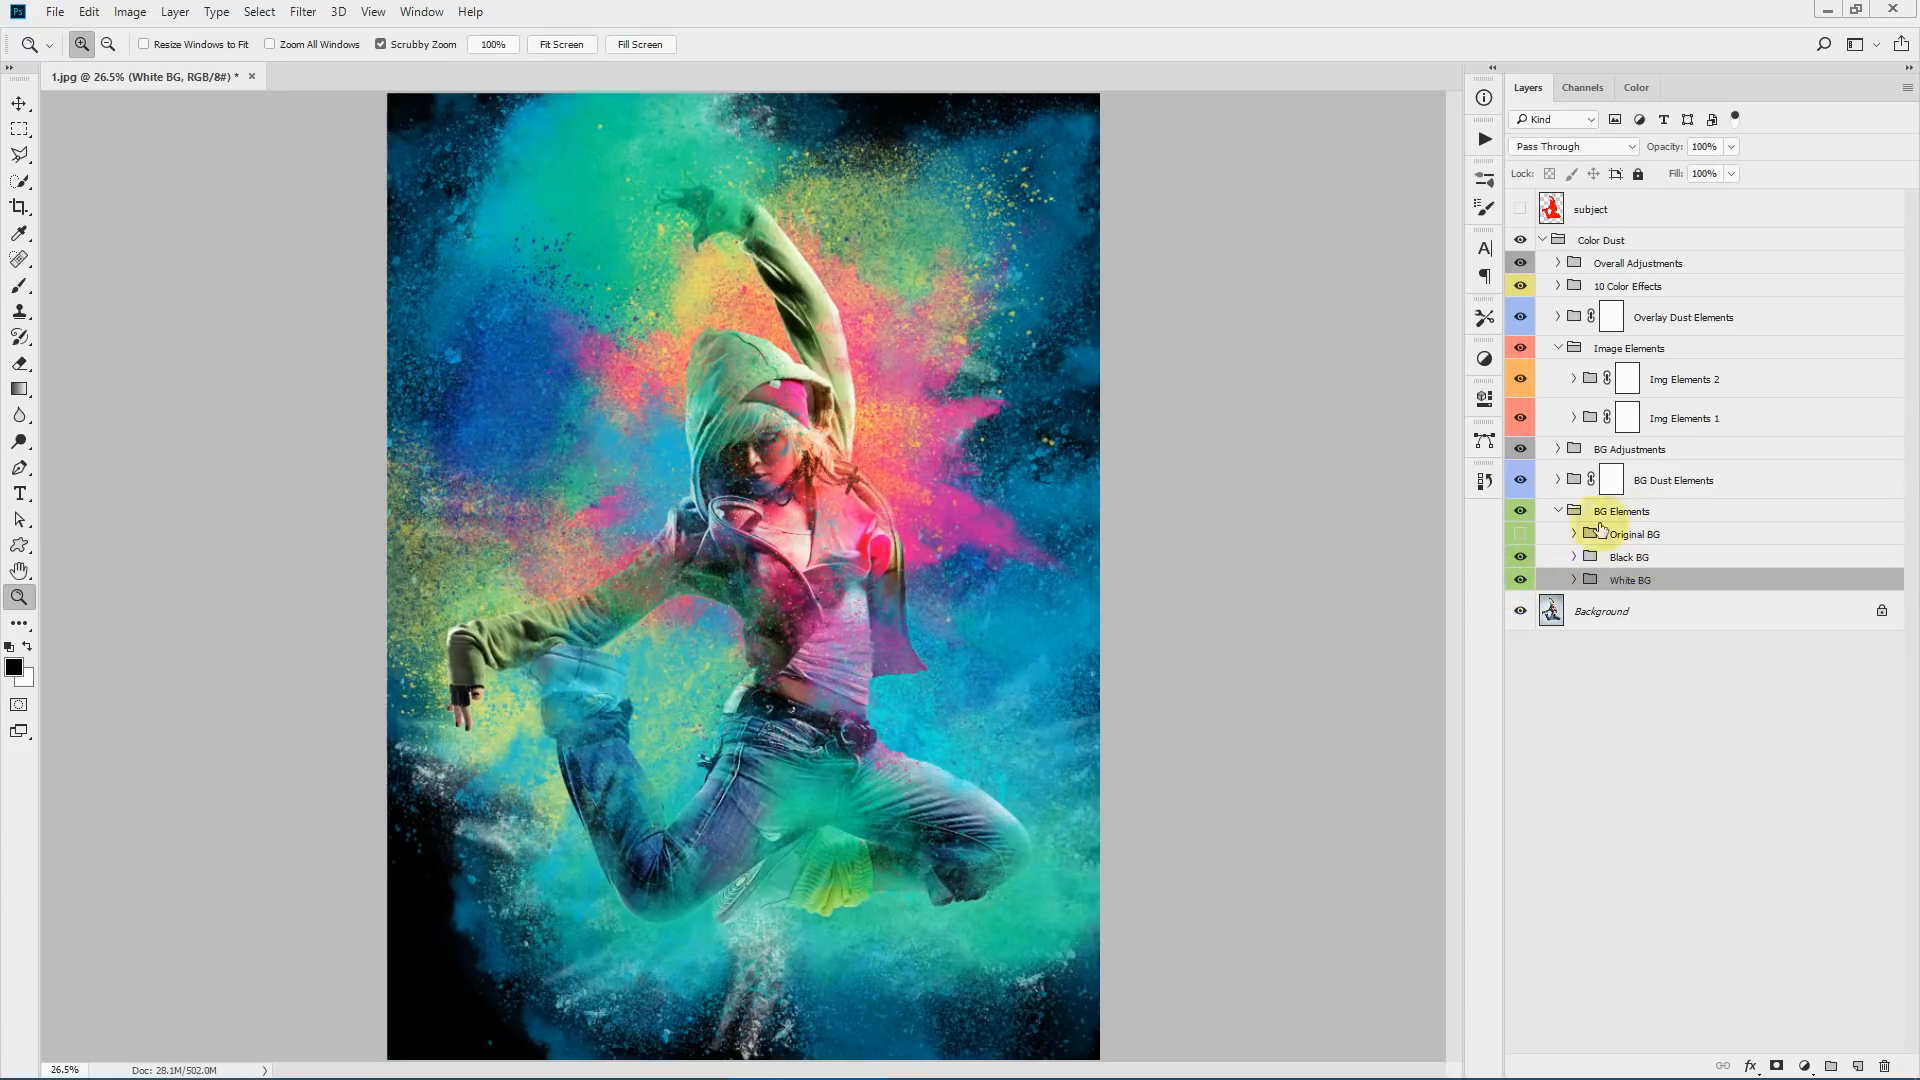
left_click(1521, 534)
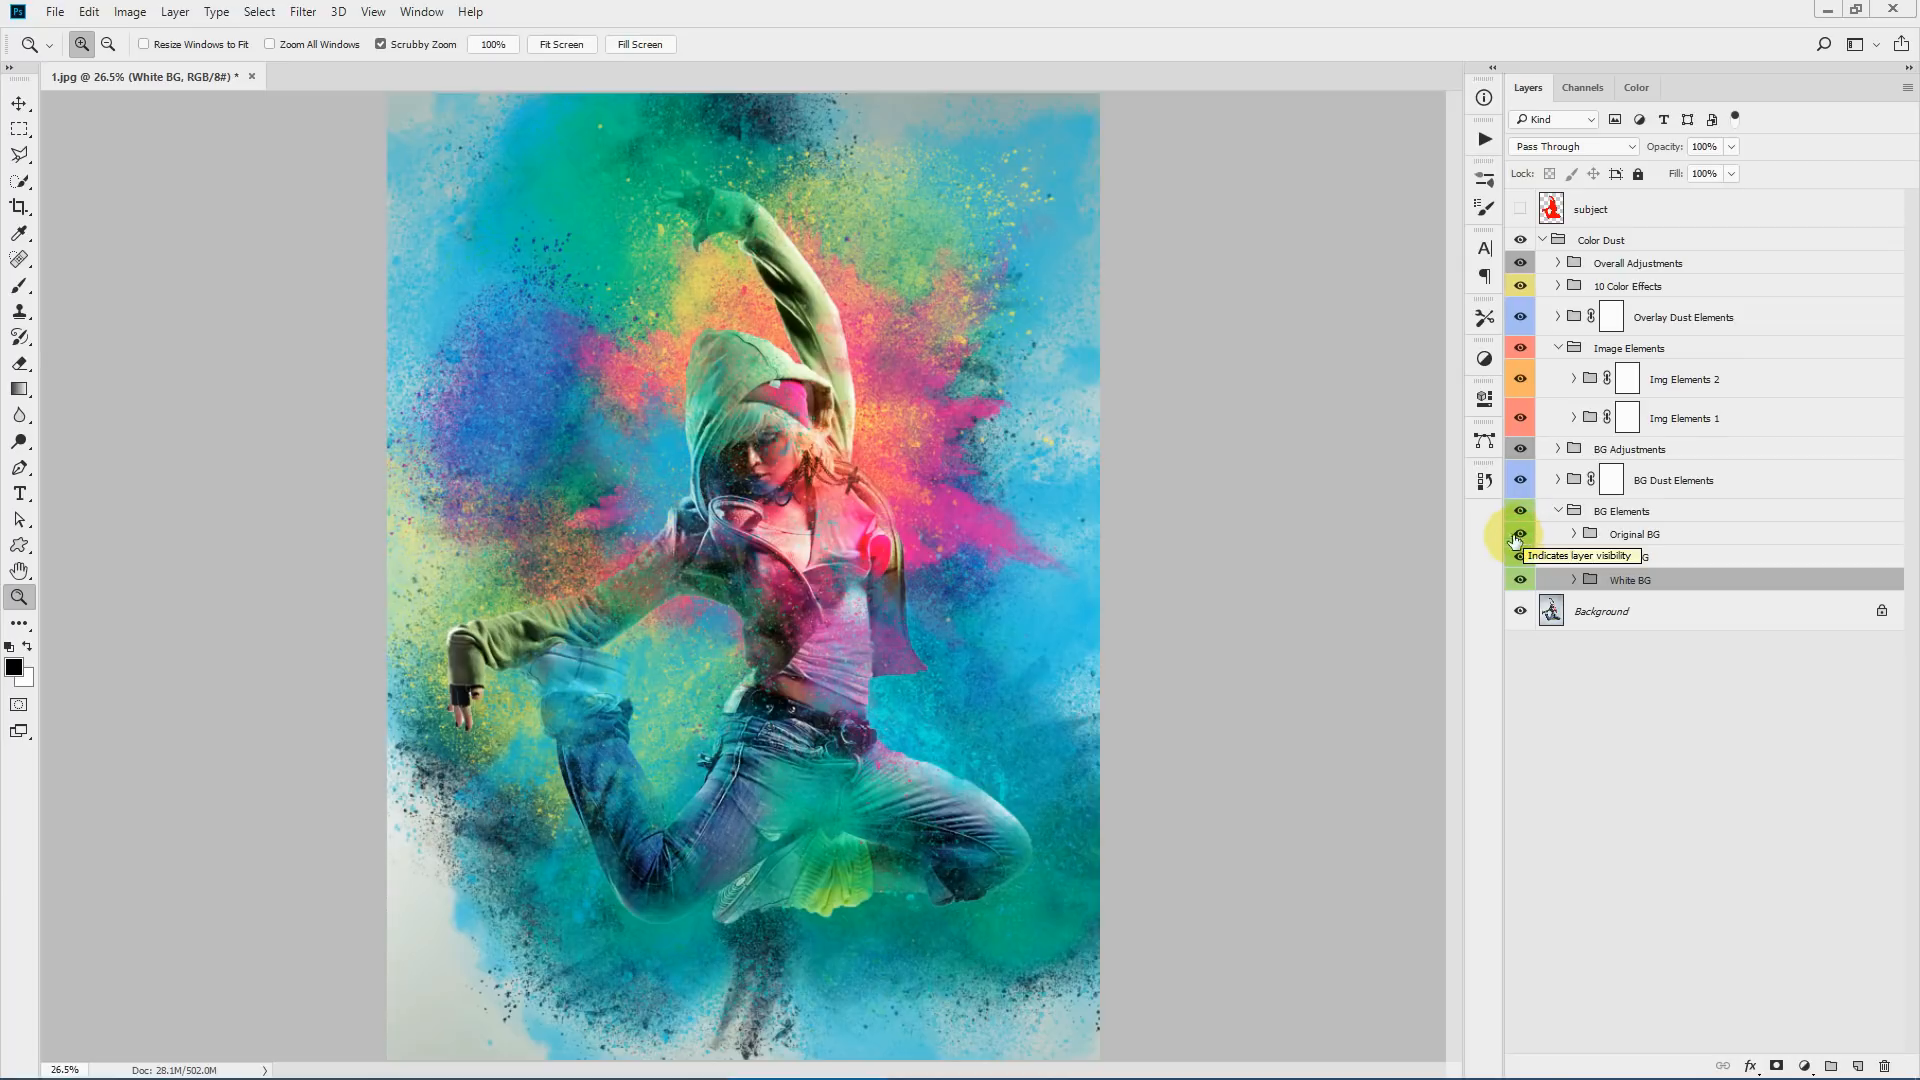
left_click(1519, 534)
left_click(1520, 557)
- Expand the White BG group and hide and show its BG Black Dust 2 and BG Black Dust 1 layers
left_click(1574, 580)
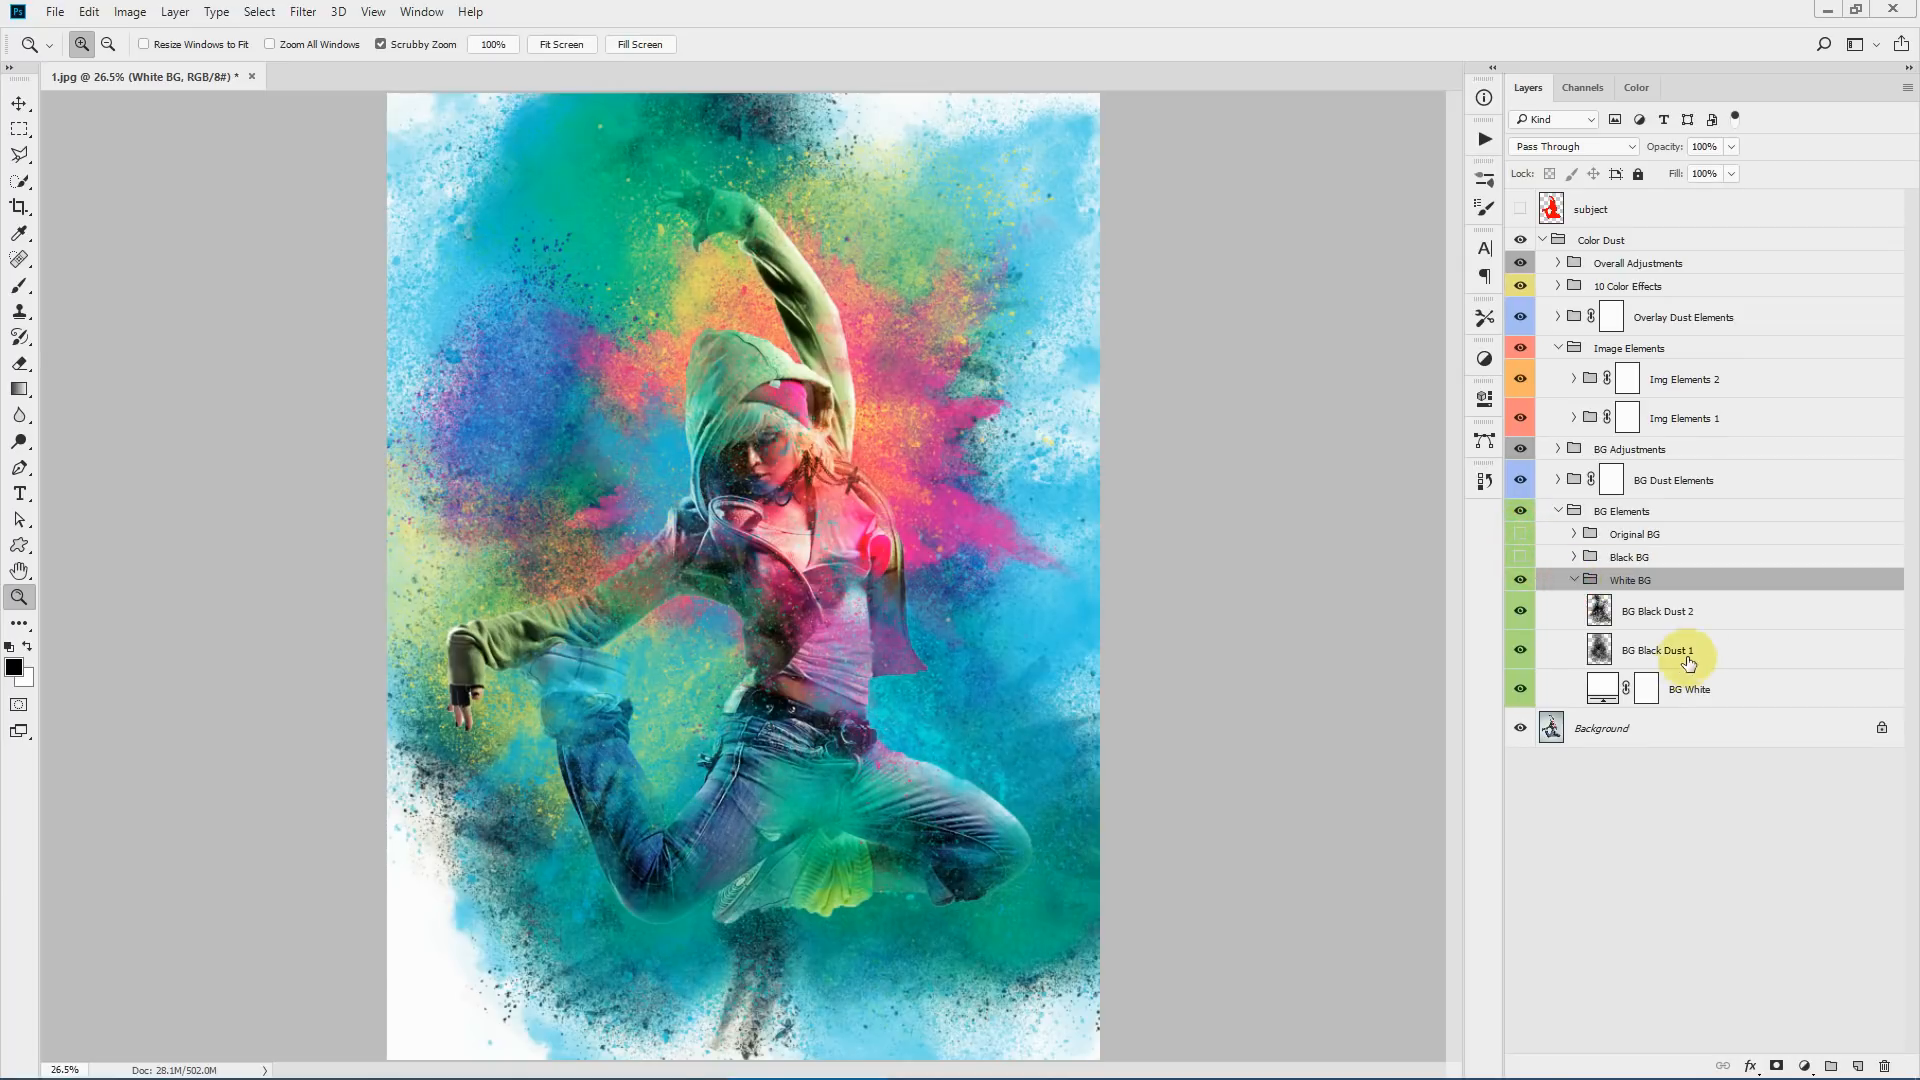
left_click(1521, 610)
left_click(1521, 610)
left_click(1521, 649)
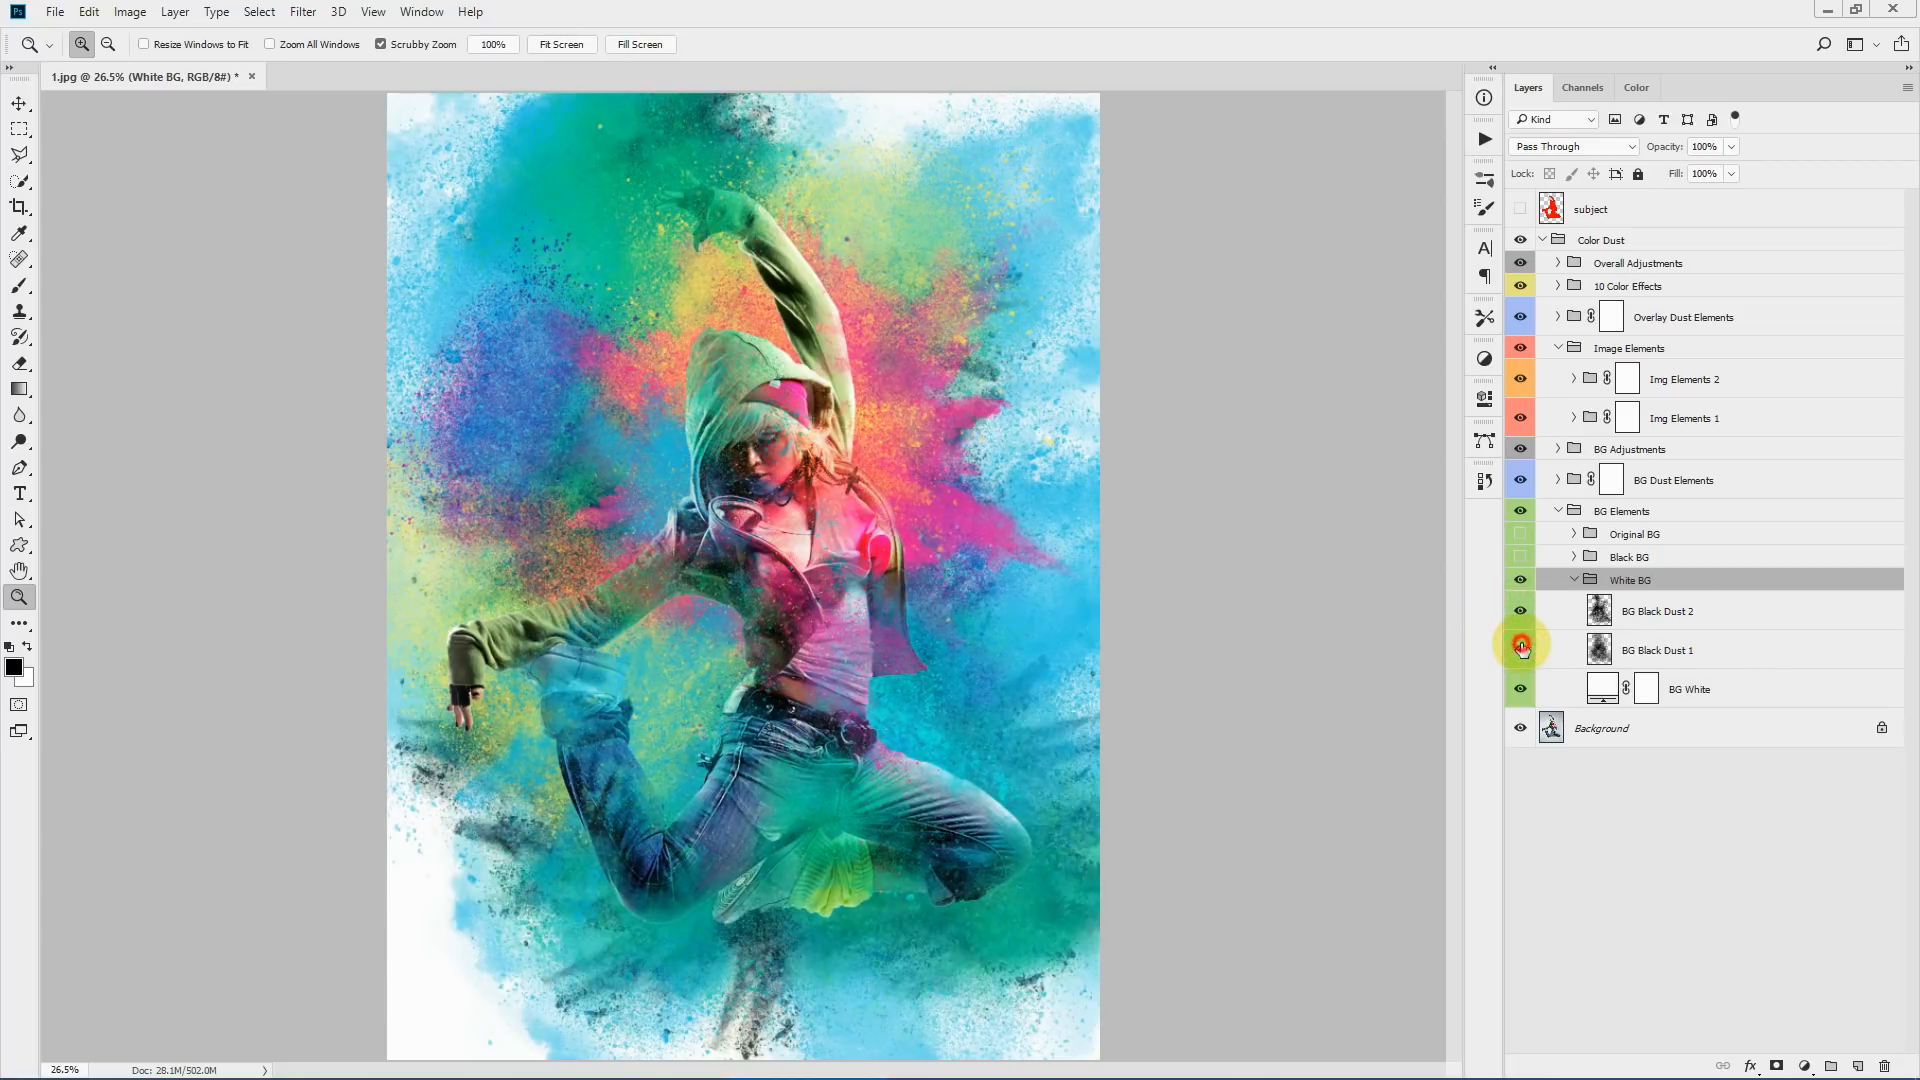
left_click(1521, 649)
- Show the Black BG group and switch its BG White Dust 2 and BG White Dust 1 layers off and on
left_click(1538, 541)
left_click(1521, 557)
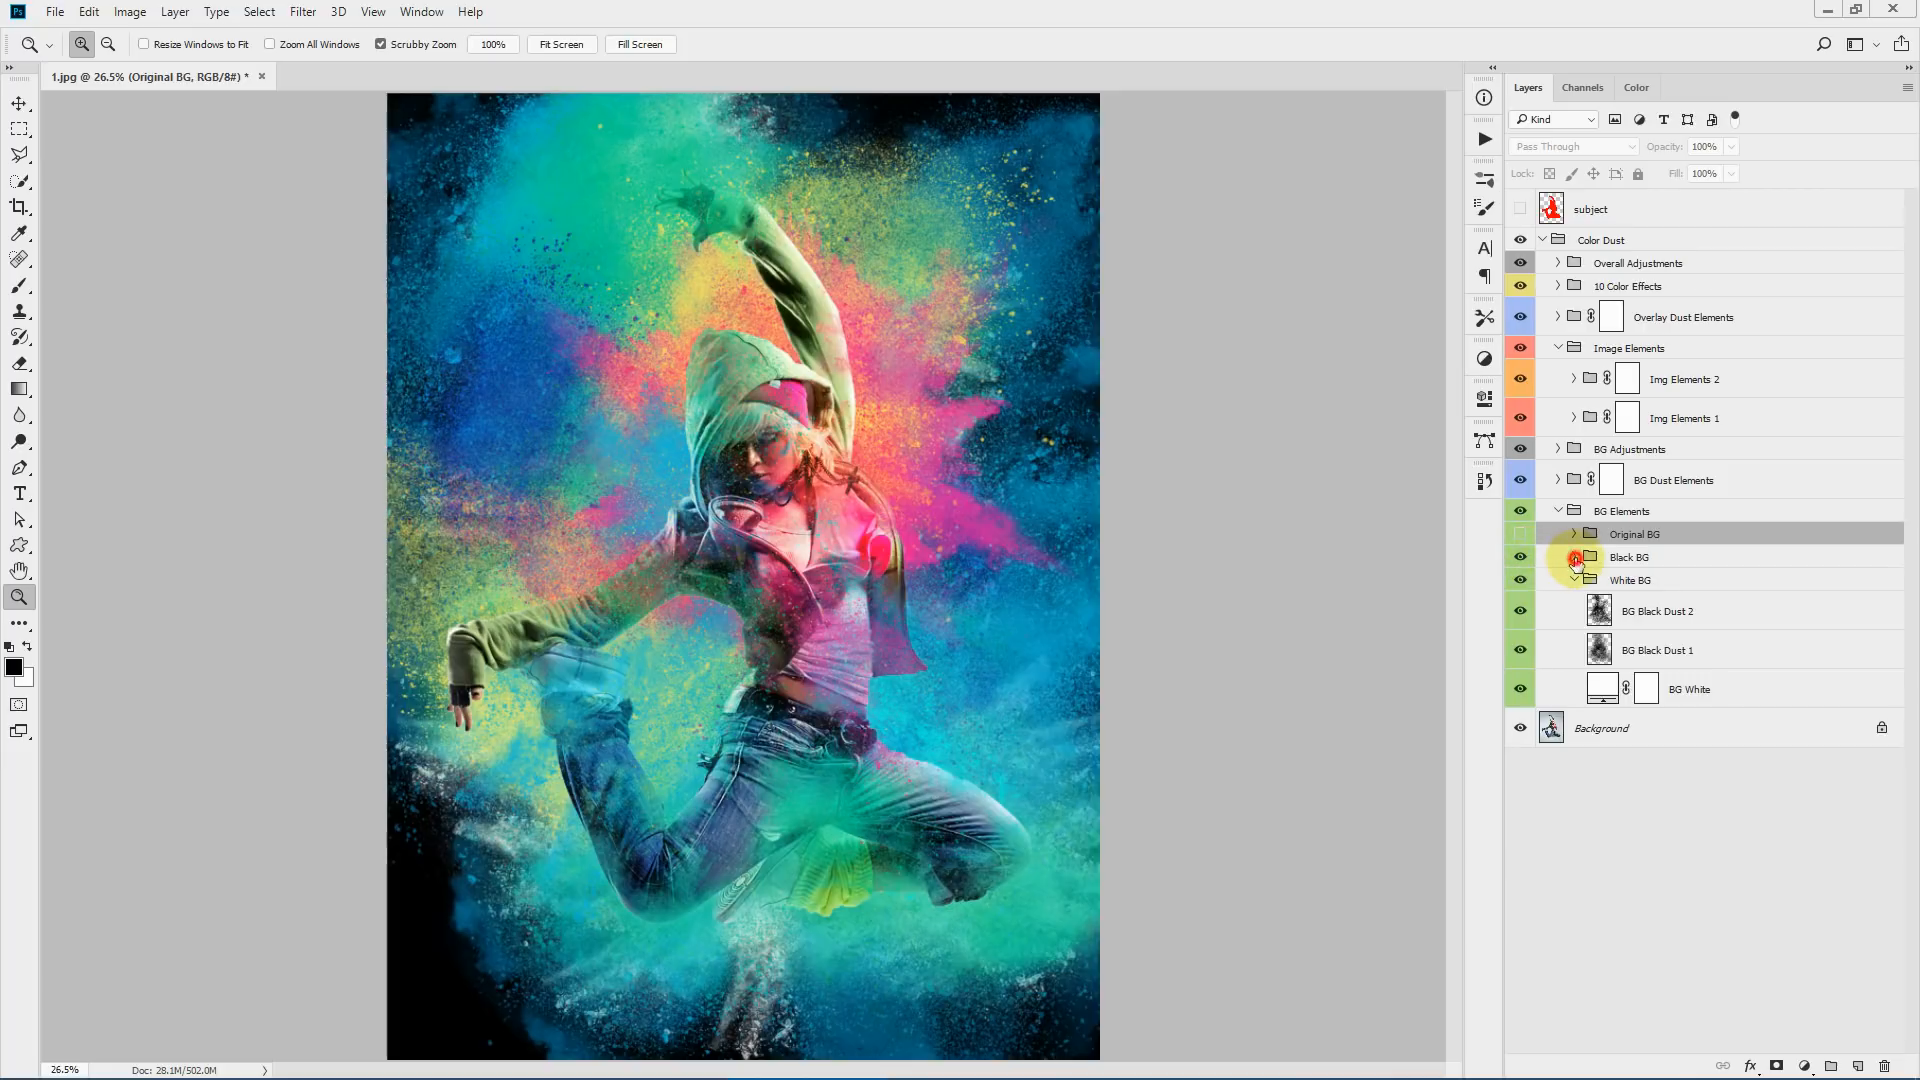
left_click(1574, 557)
left_click(1521, 588)
left_click(1521, 588)
left_click(1521, 625)
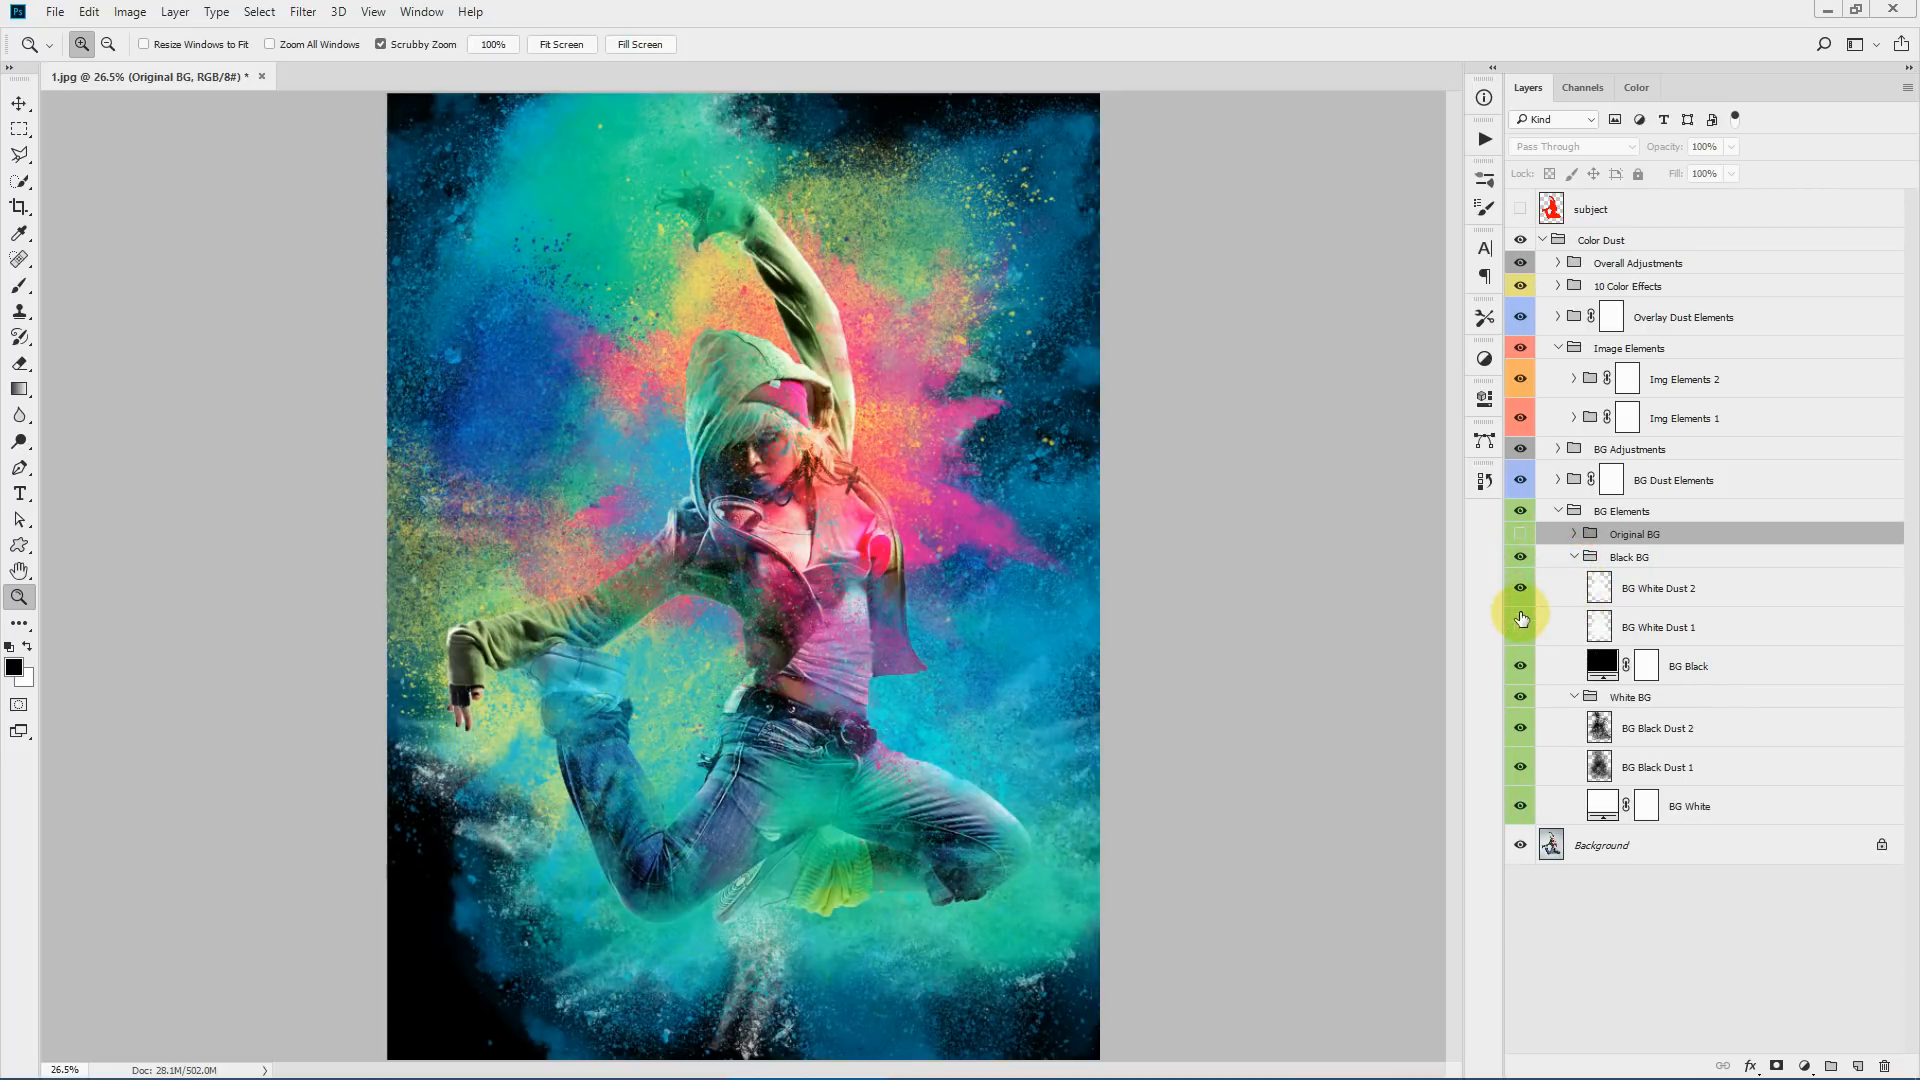
left_click(1521, 625)
left_click(1576, 557)
- Hide Black BG, try reddish fill colors on the BG White layer, cancel the change and collapse the White BG group
double_click(1603, 687)
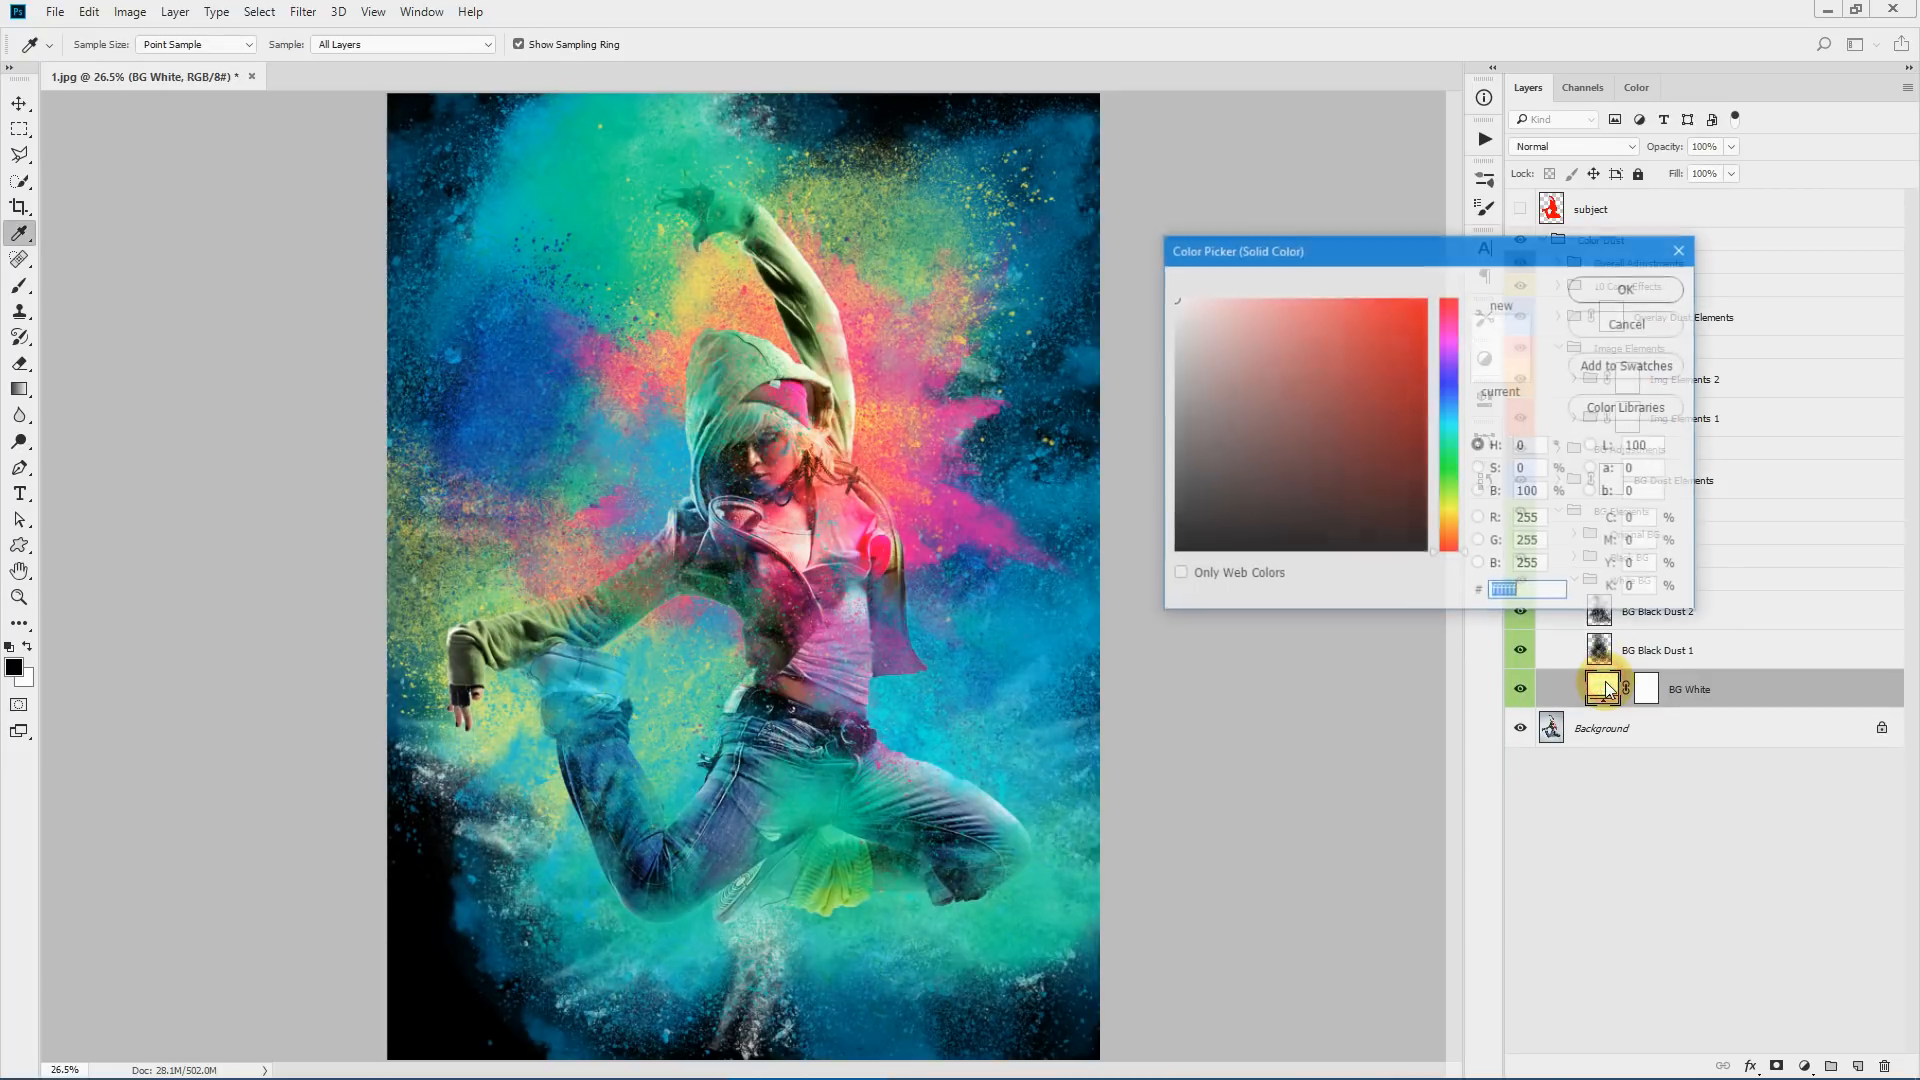
left_click(1629, 338)
left_click(1521, 549)
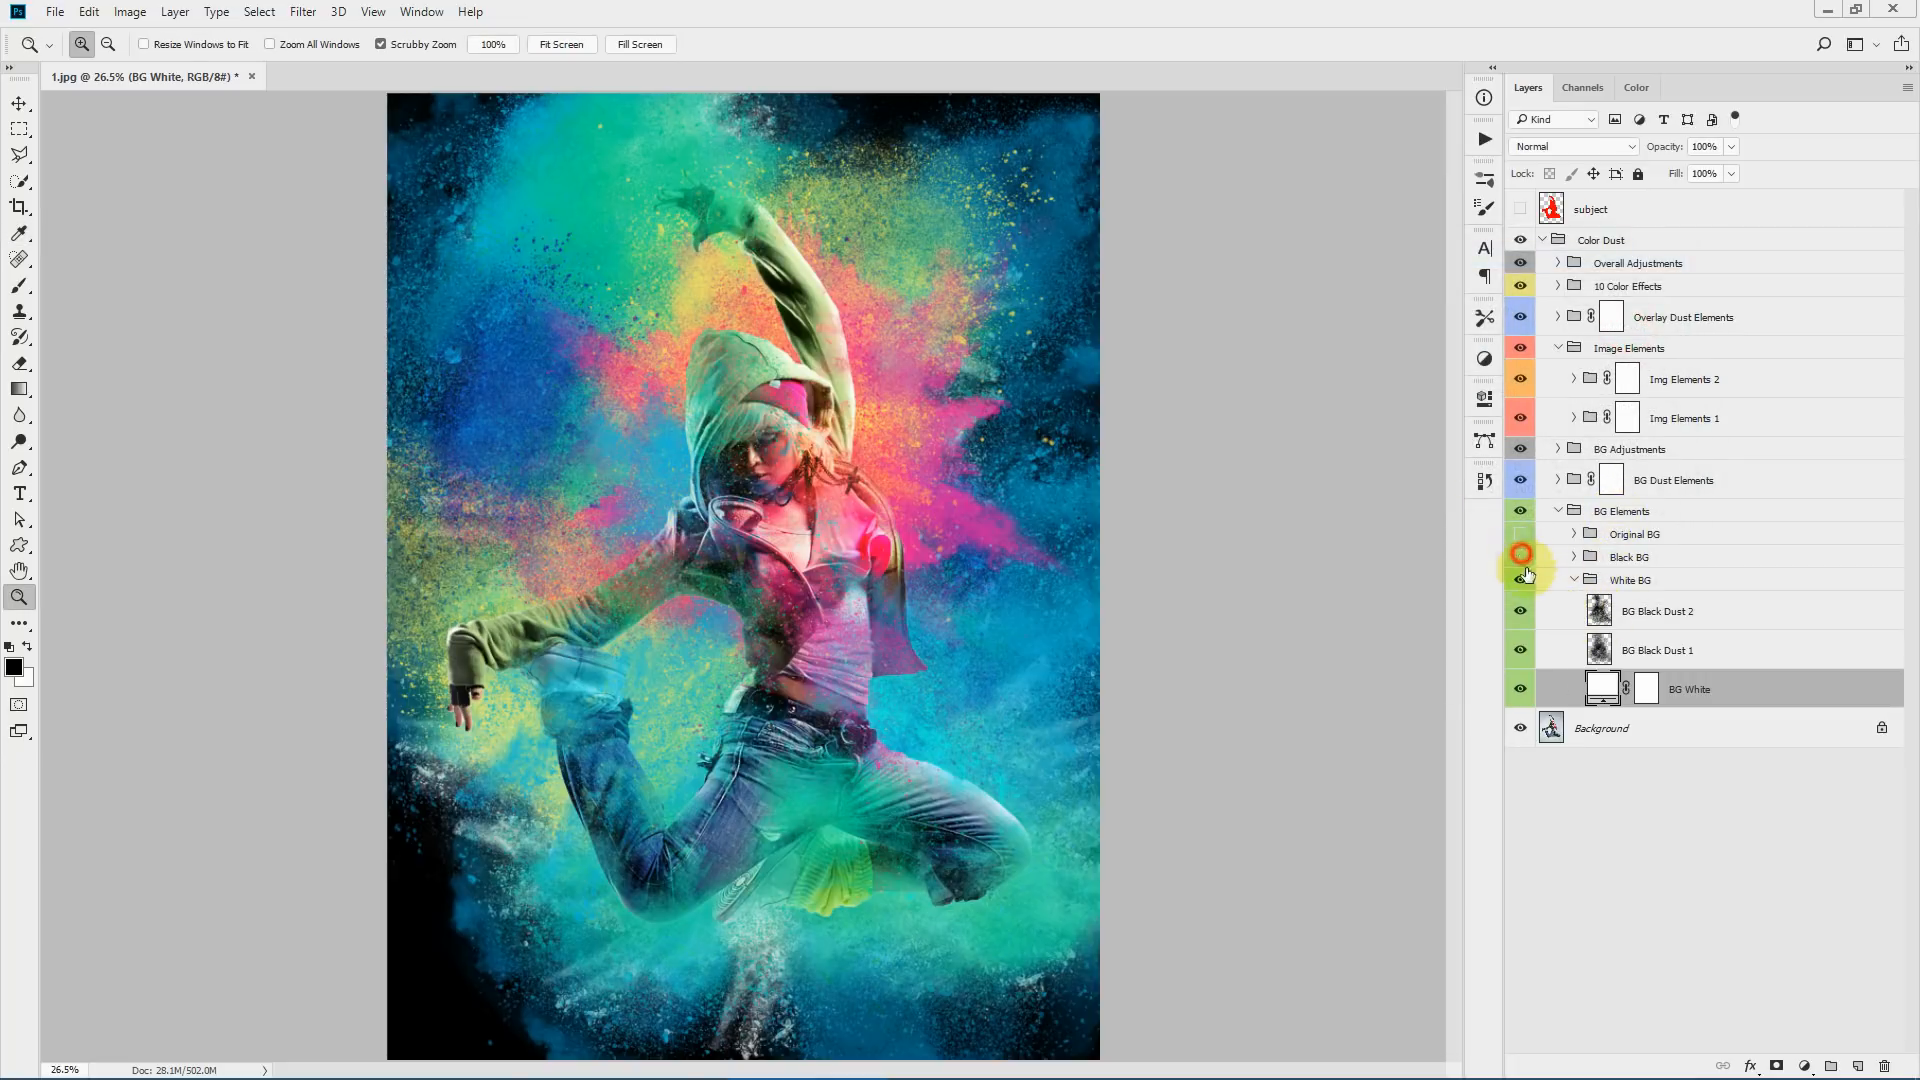
double_click(1603, 687)
left_click_drag(1362, 430, 1166, 300)
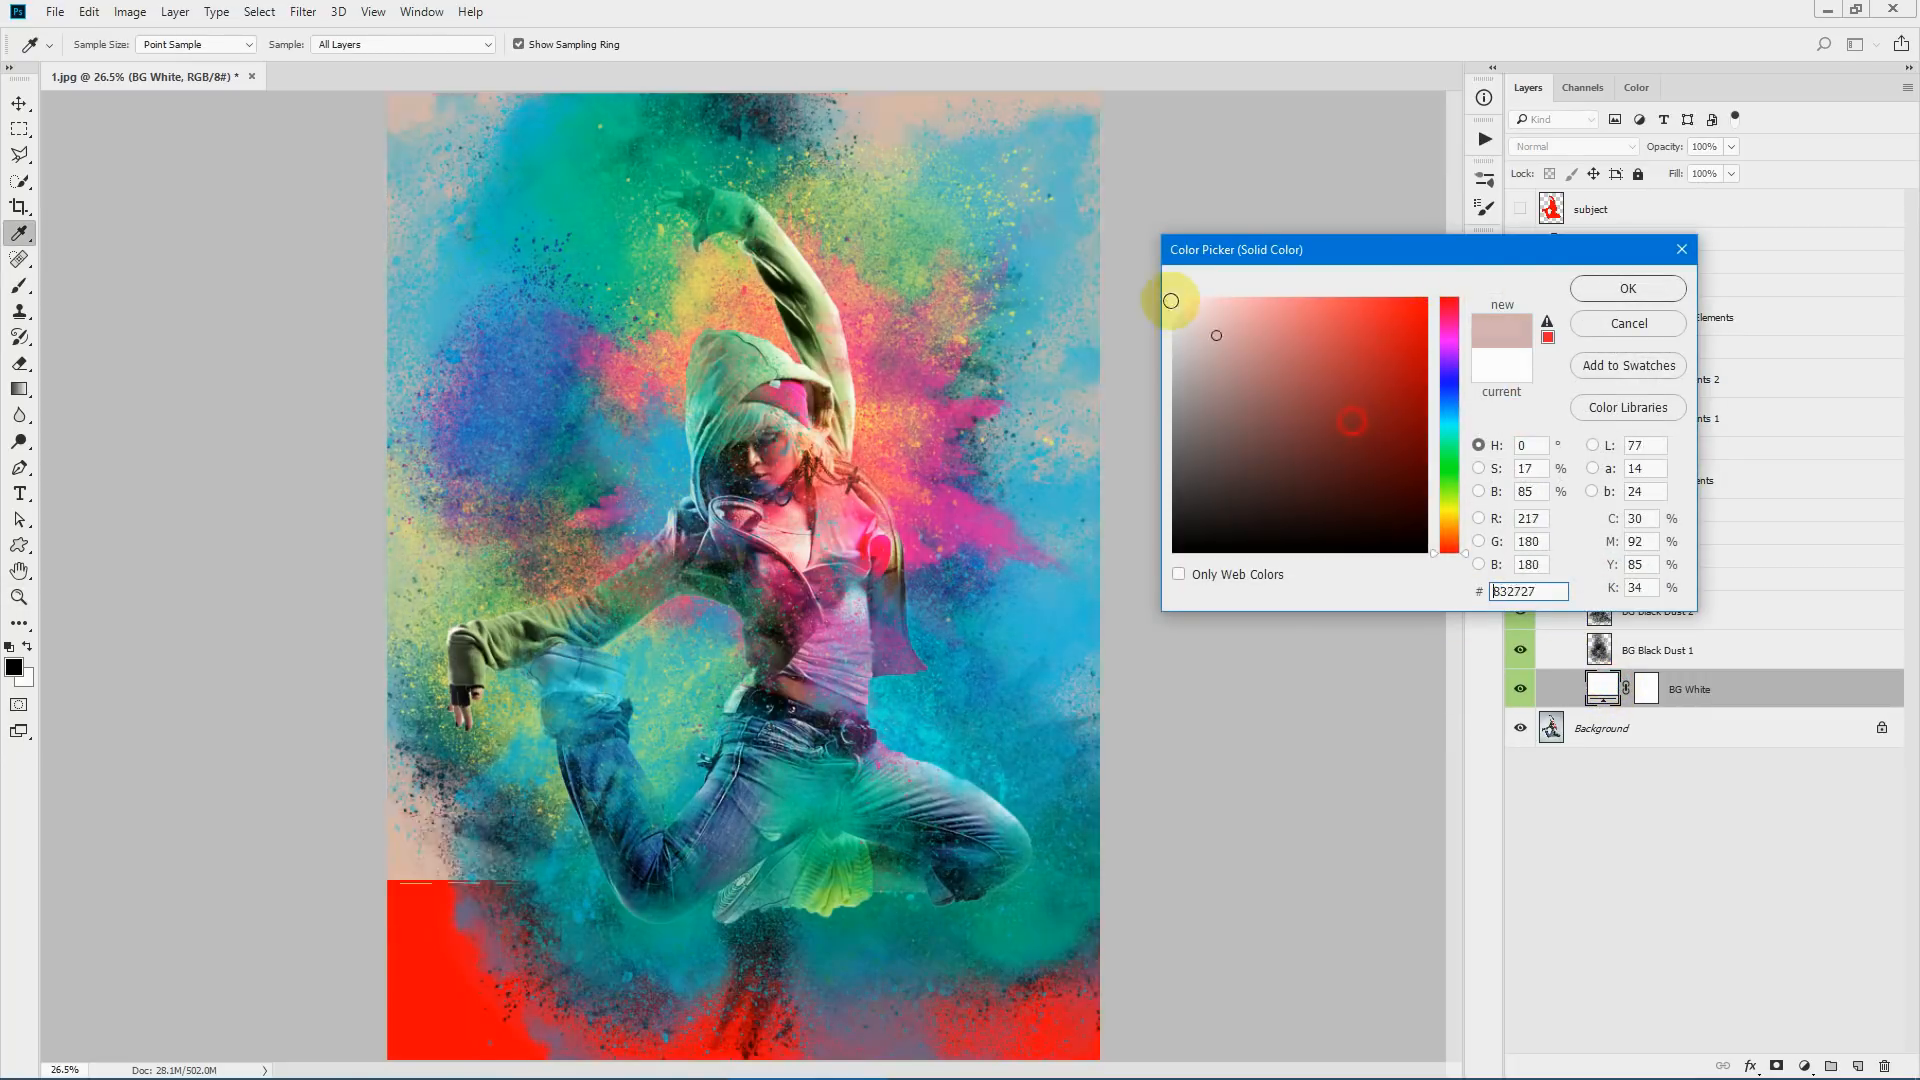
left_click_drag(1331, 427, 1239, 278)
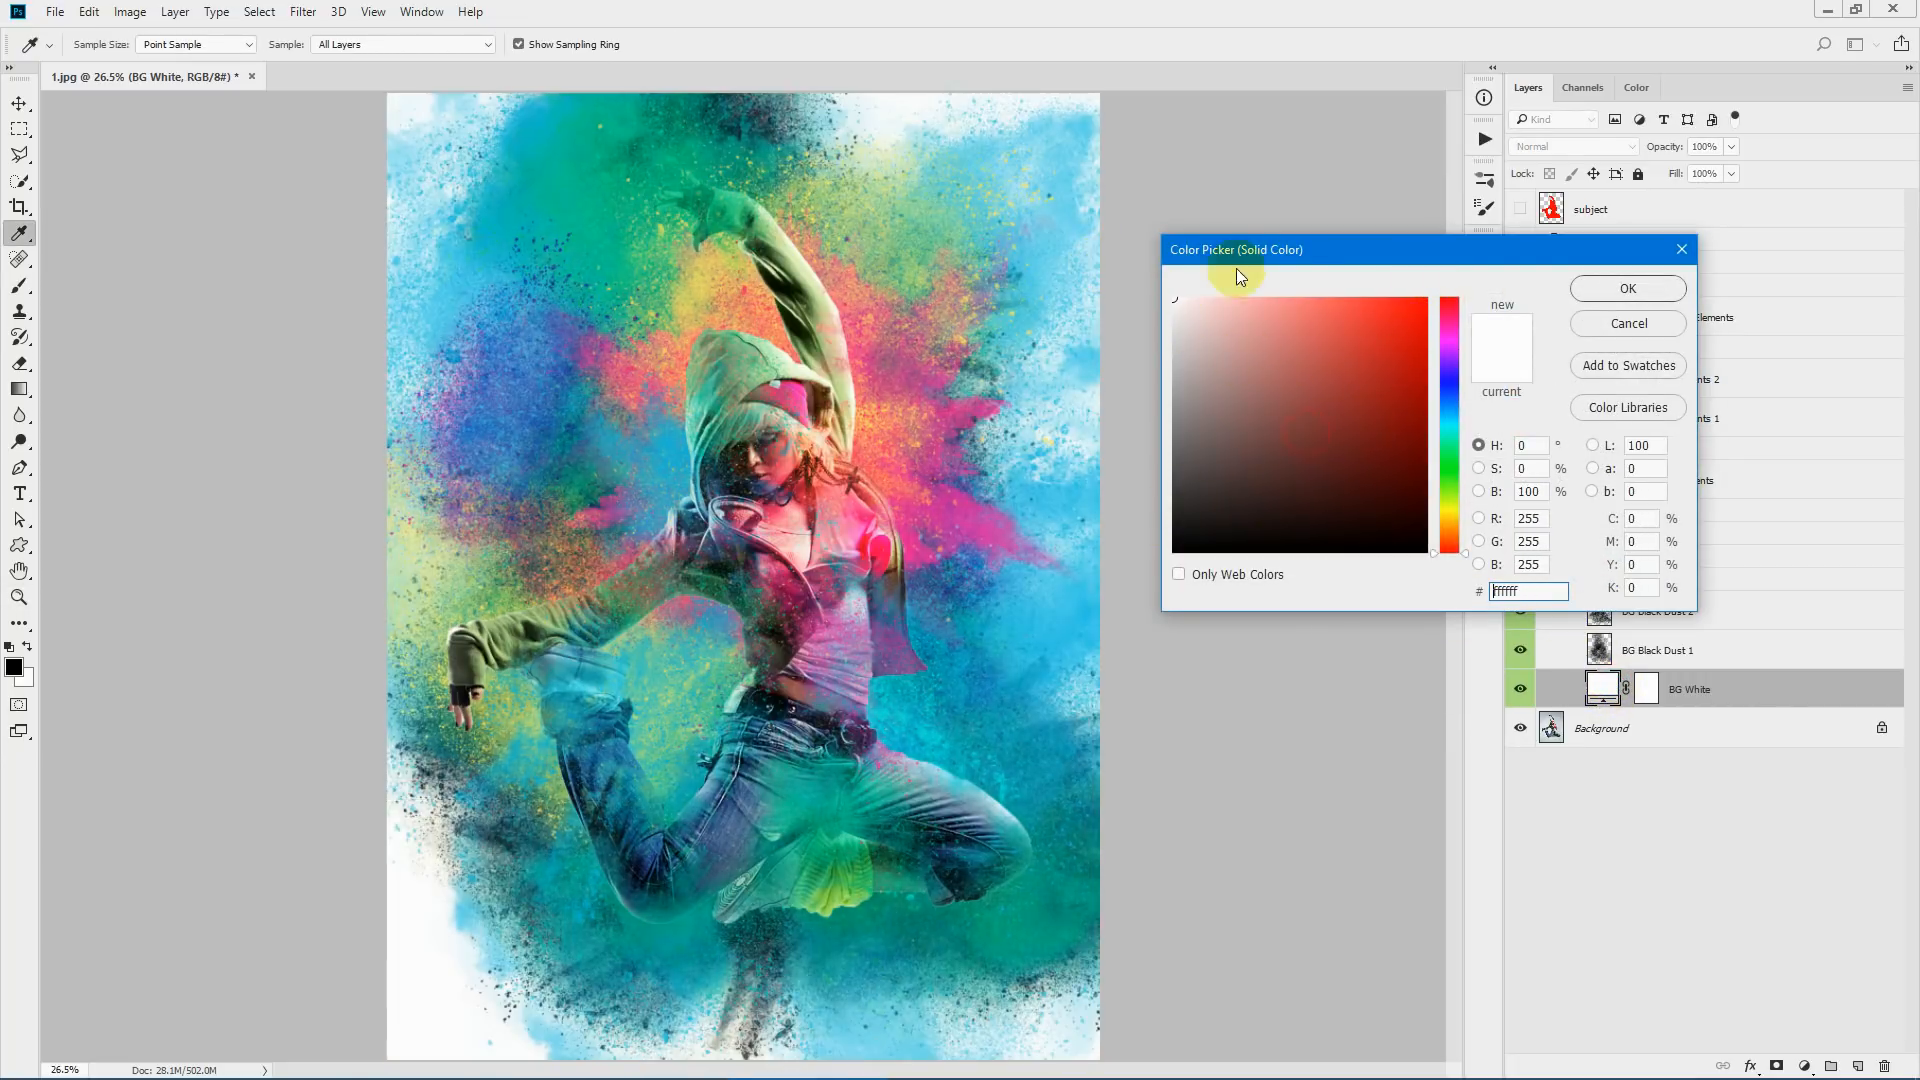
left_click(1629, 323)
key("z")
left_click(1574, 580)
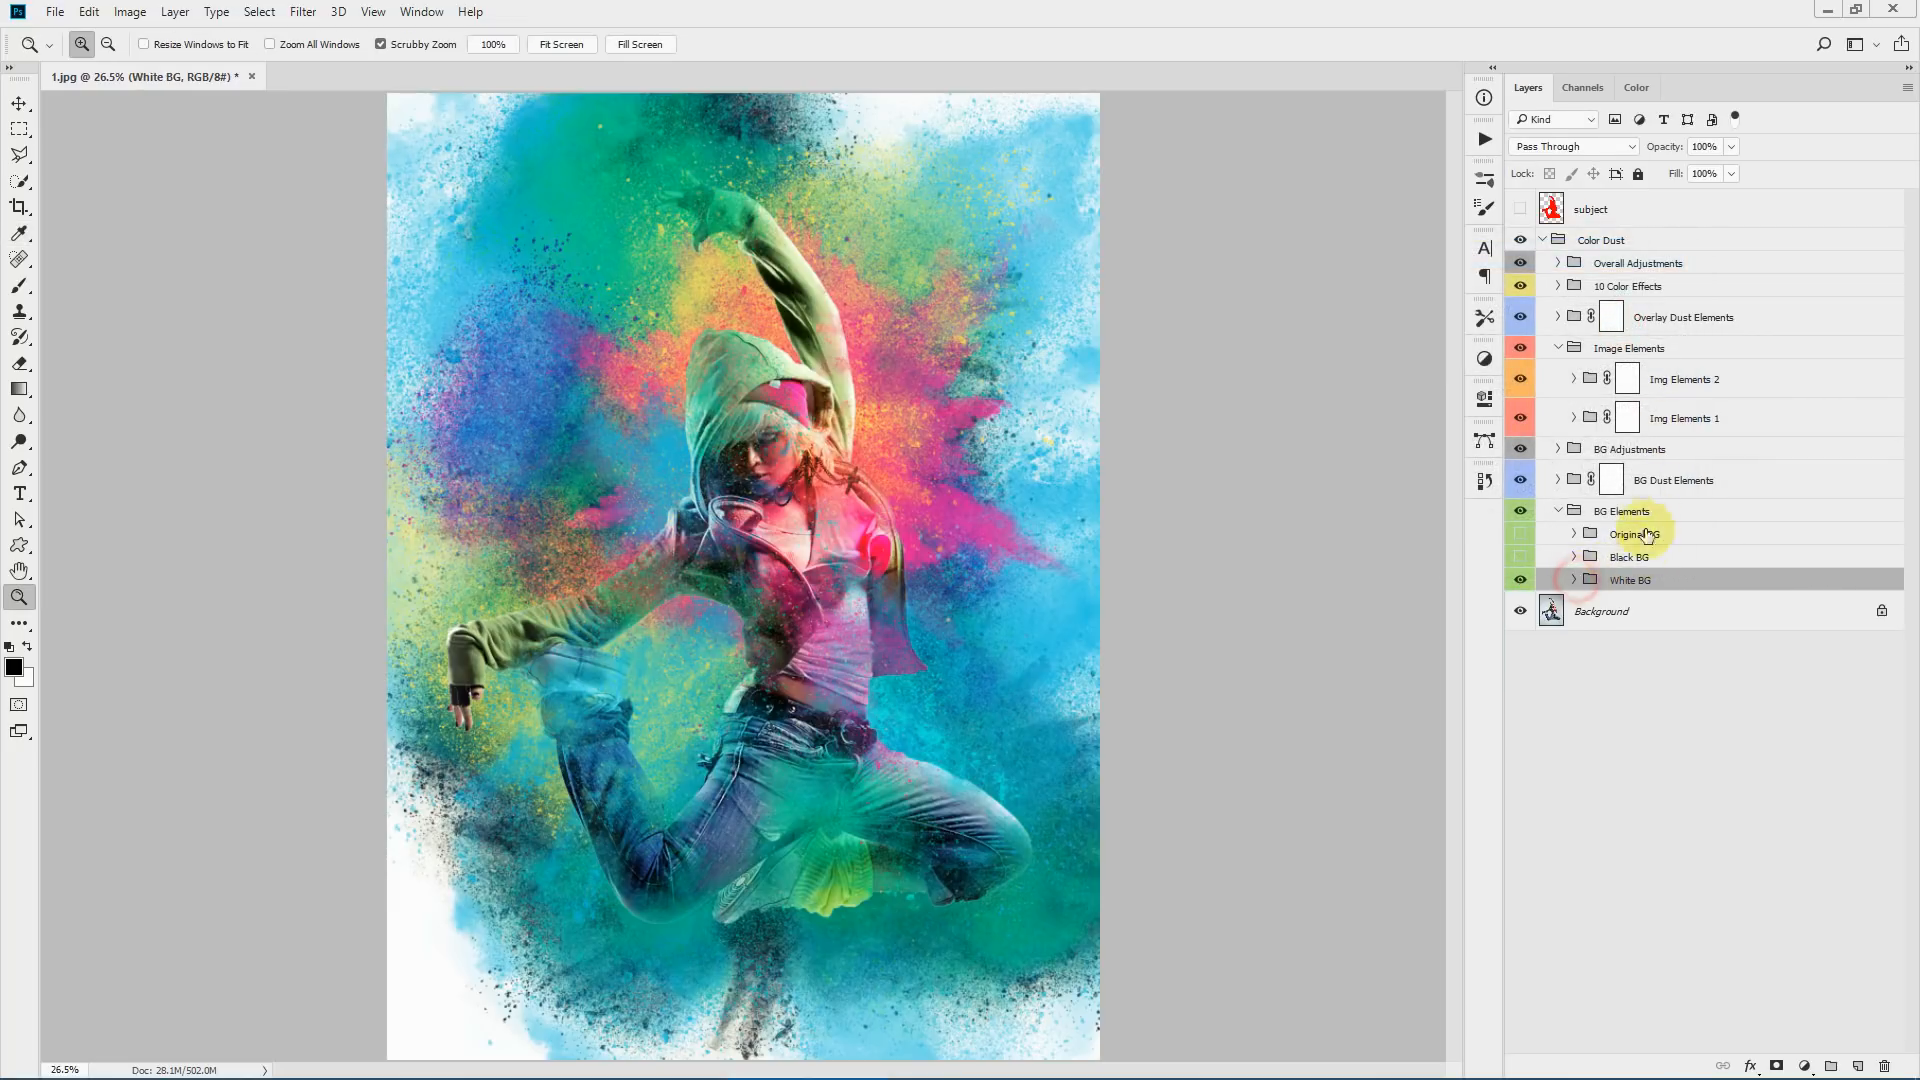
- Expand the BG Dust Elements group and hide and show several of its dust and color layers to see what they contribute
left_click(1730, 481)
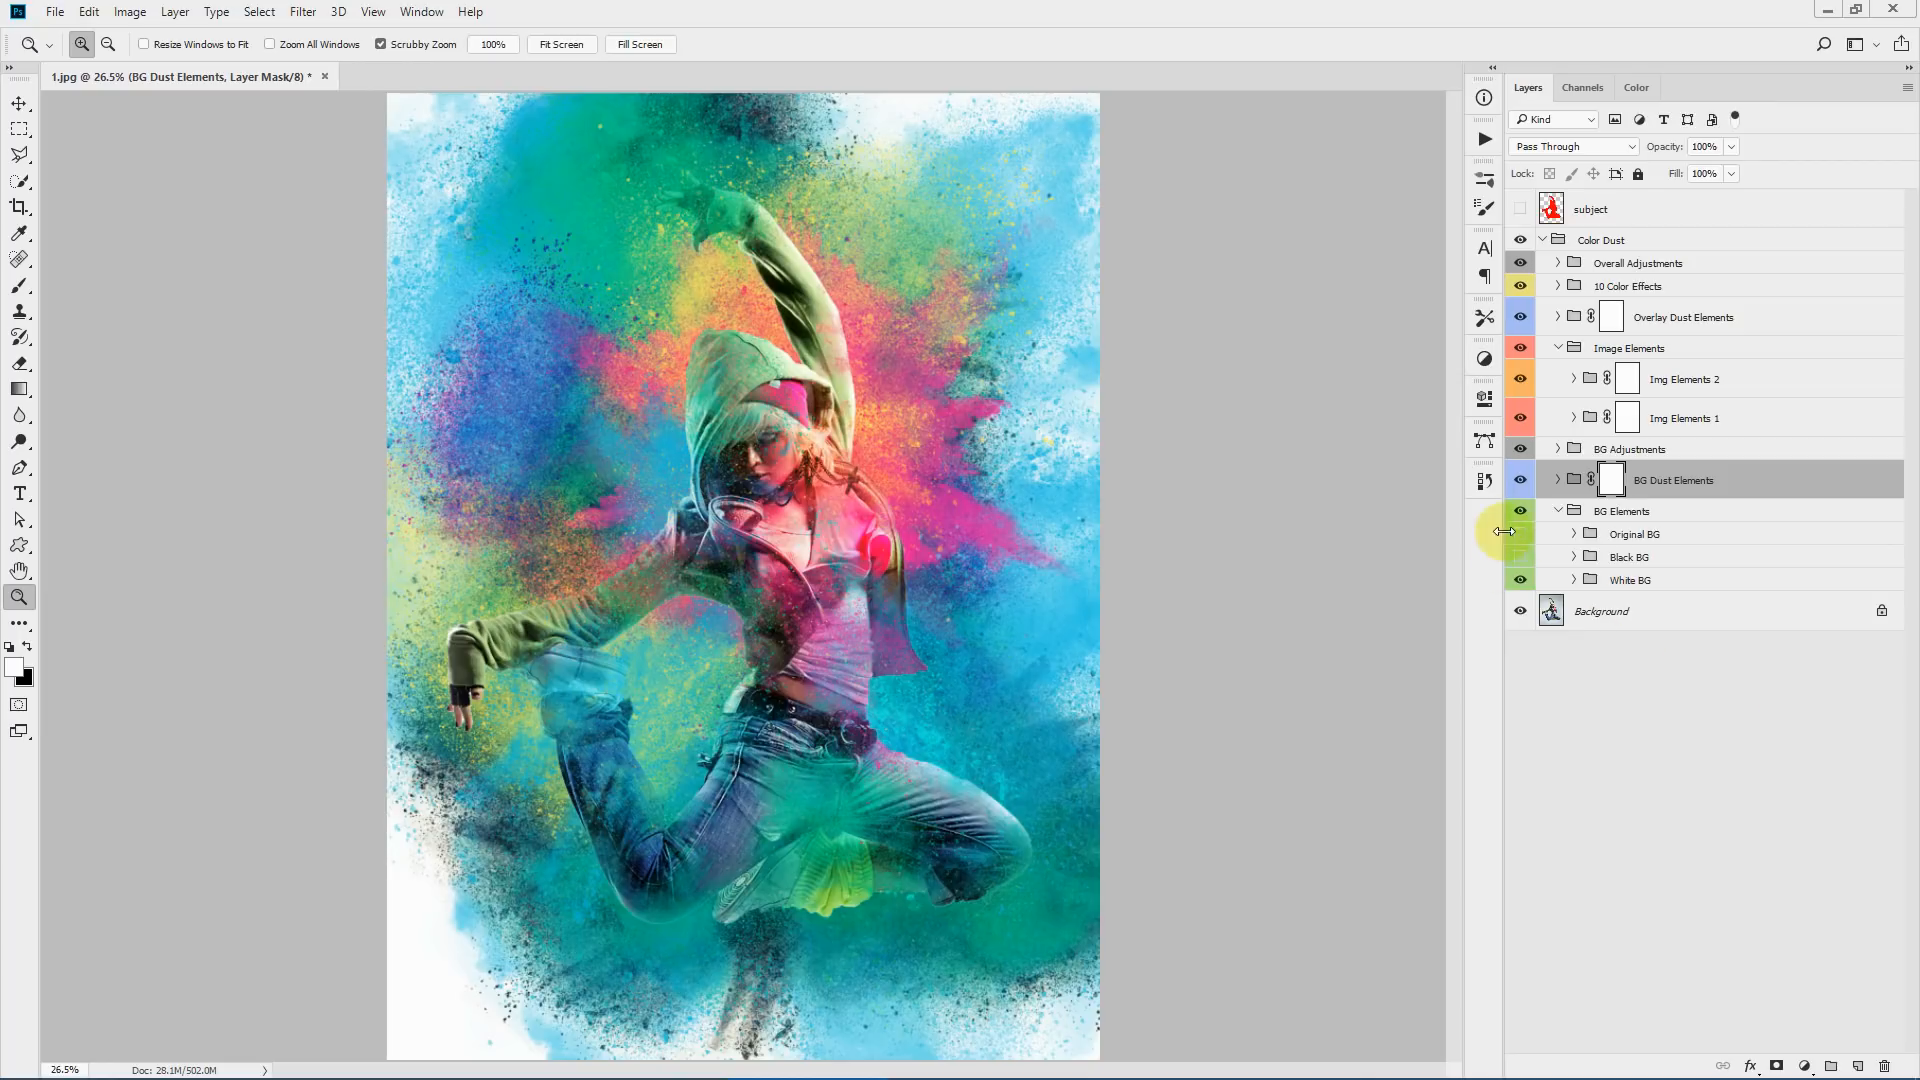
left_click(1558, 481)
scroll(1830, 651, "down", 3)
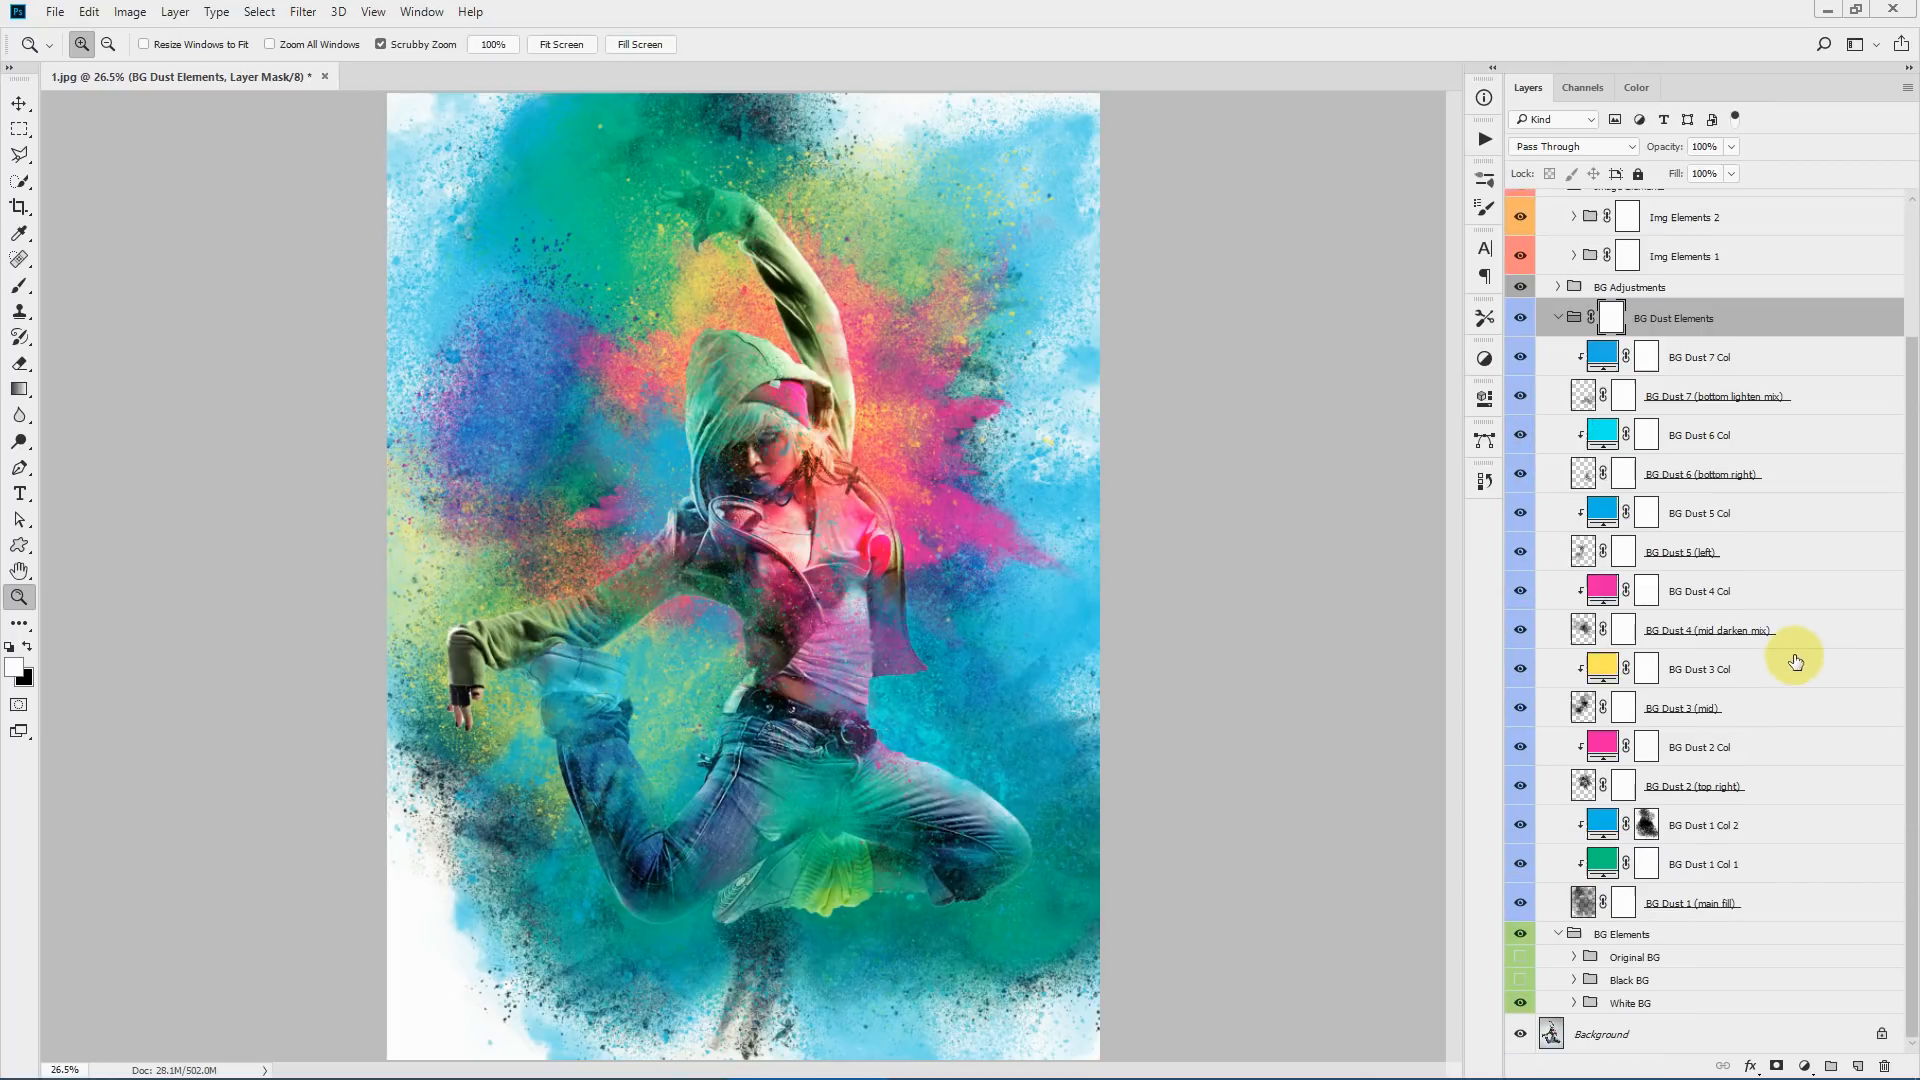
left_click_drag(1520, 357, 1520, 474)
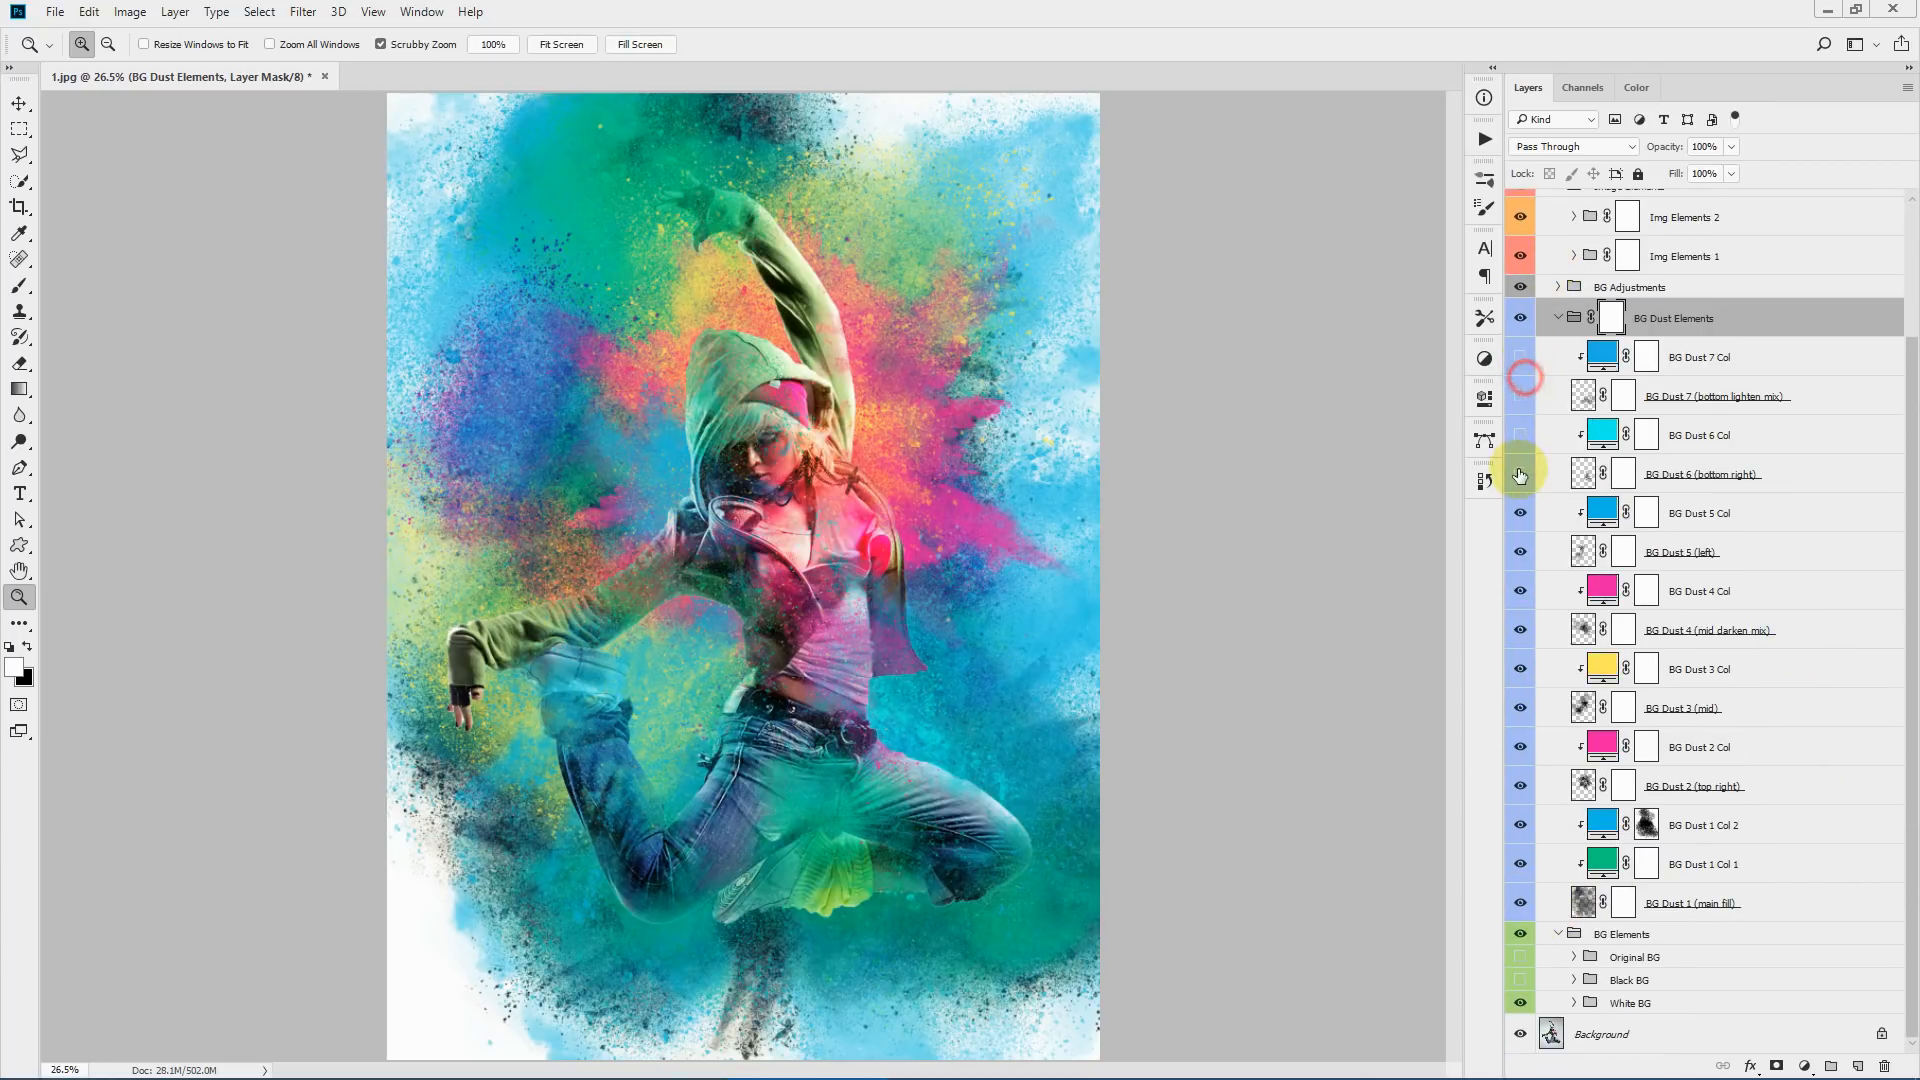
left_click_drag(1517, 754, 1531, 578)
left_click_drag(1521, 440, 1519, 470)
left_click(1518, 475)
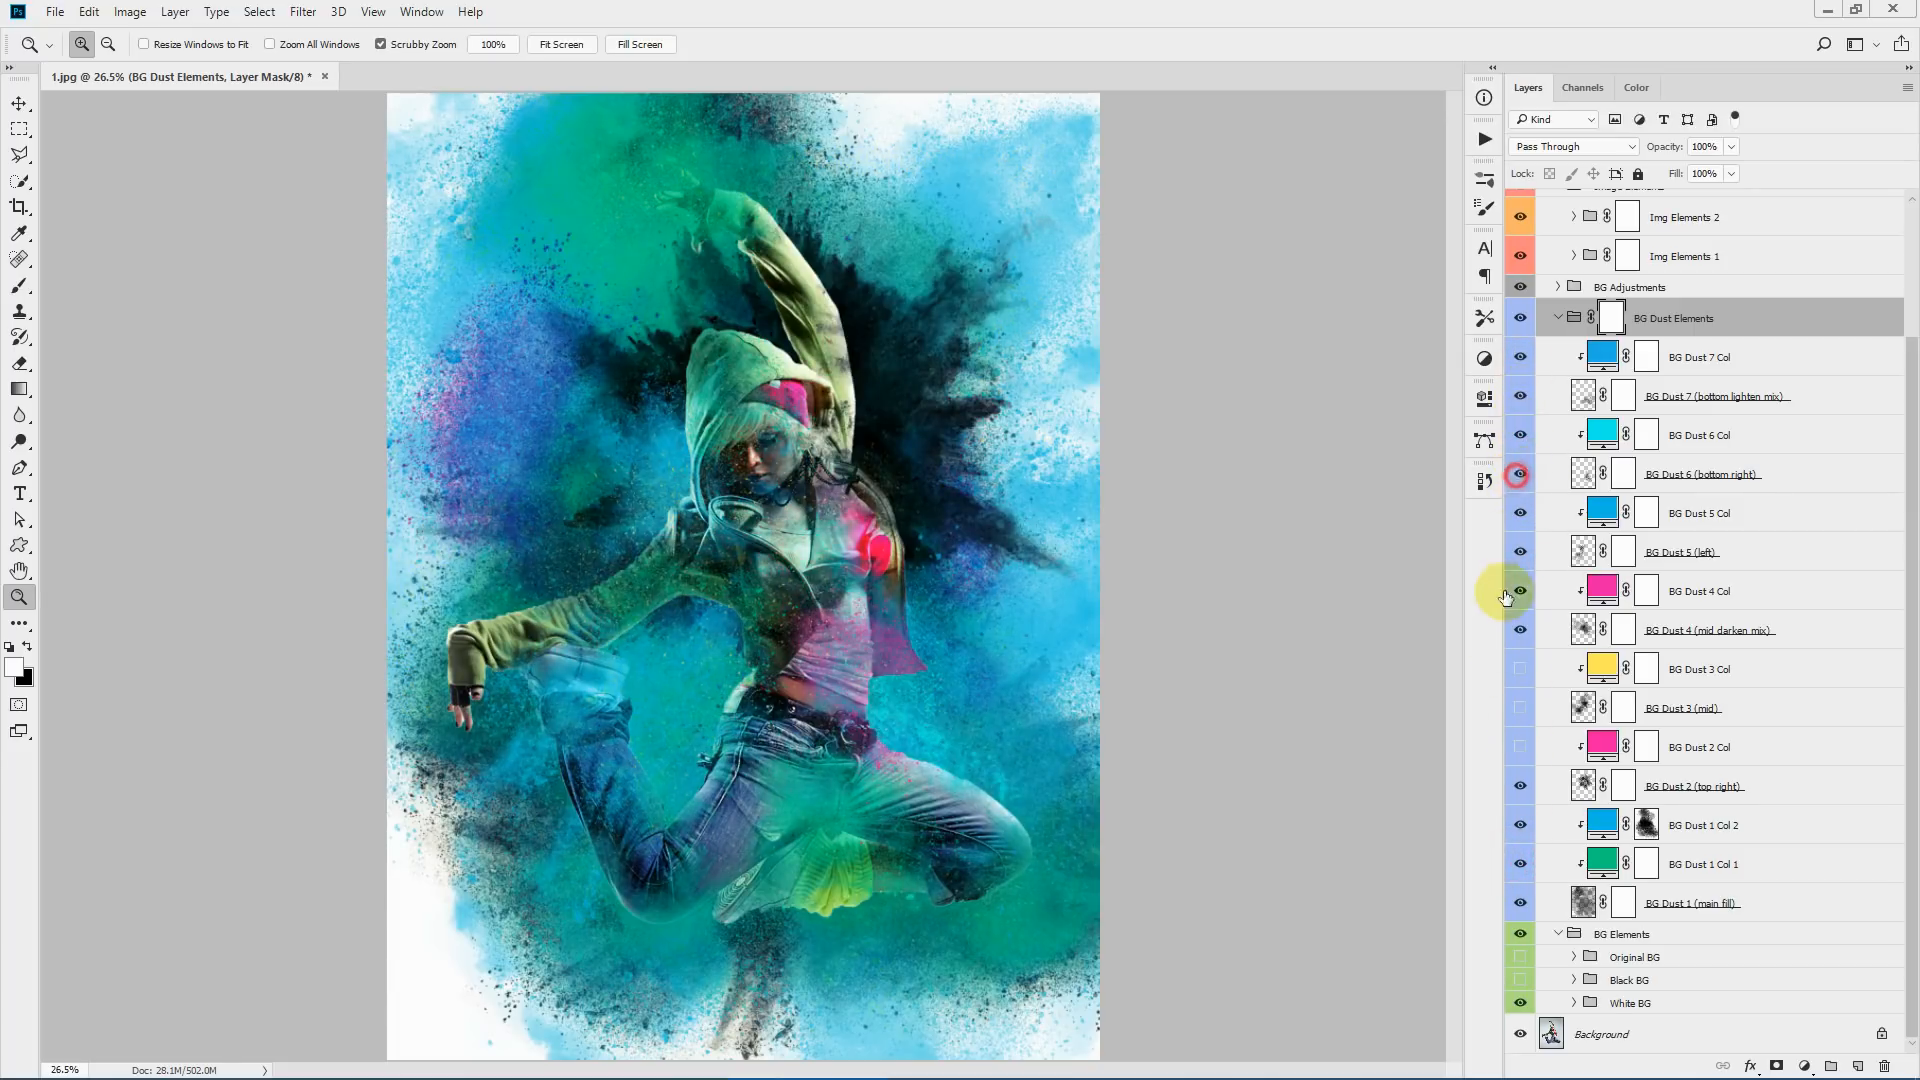
left_click_drag(1514, 672, 1514, 708)
left_click(1518, 750)
left_click(1519, 476)
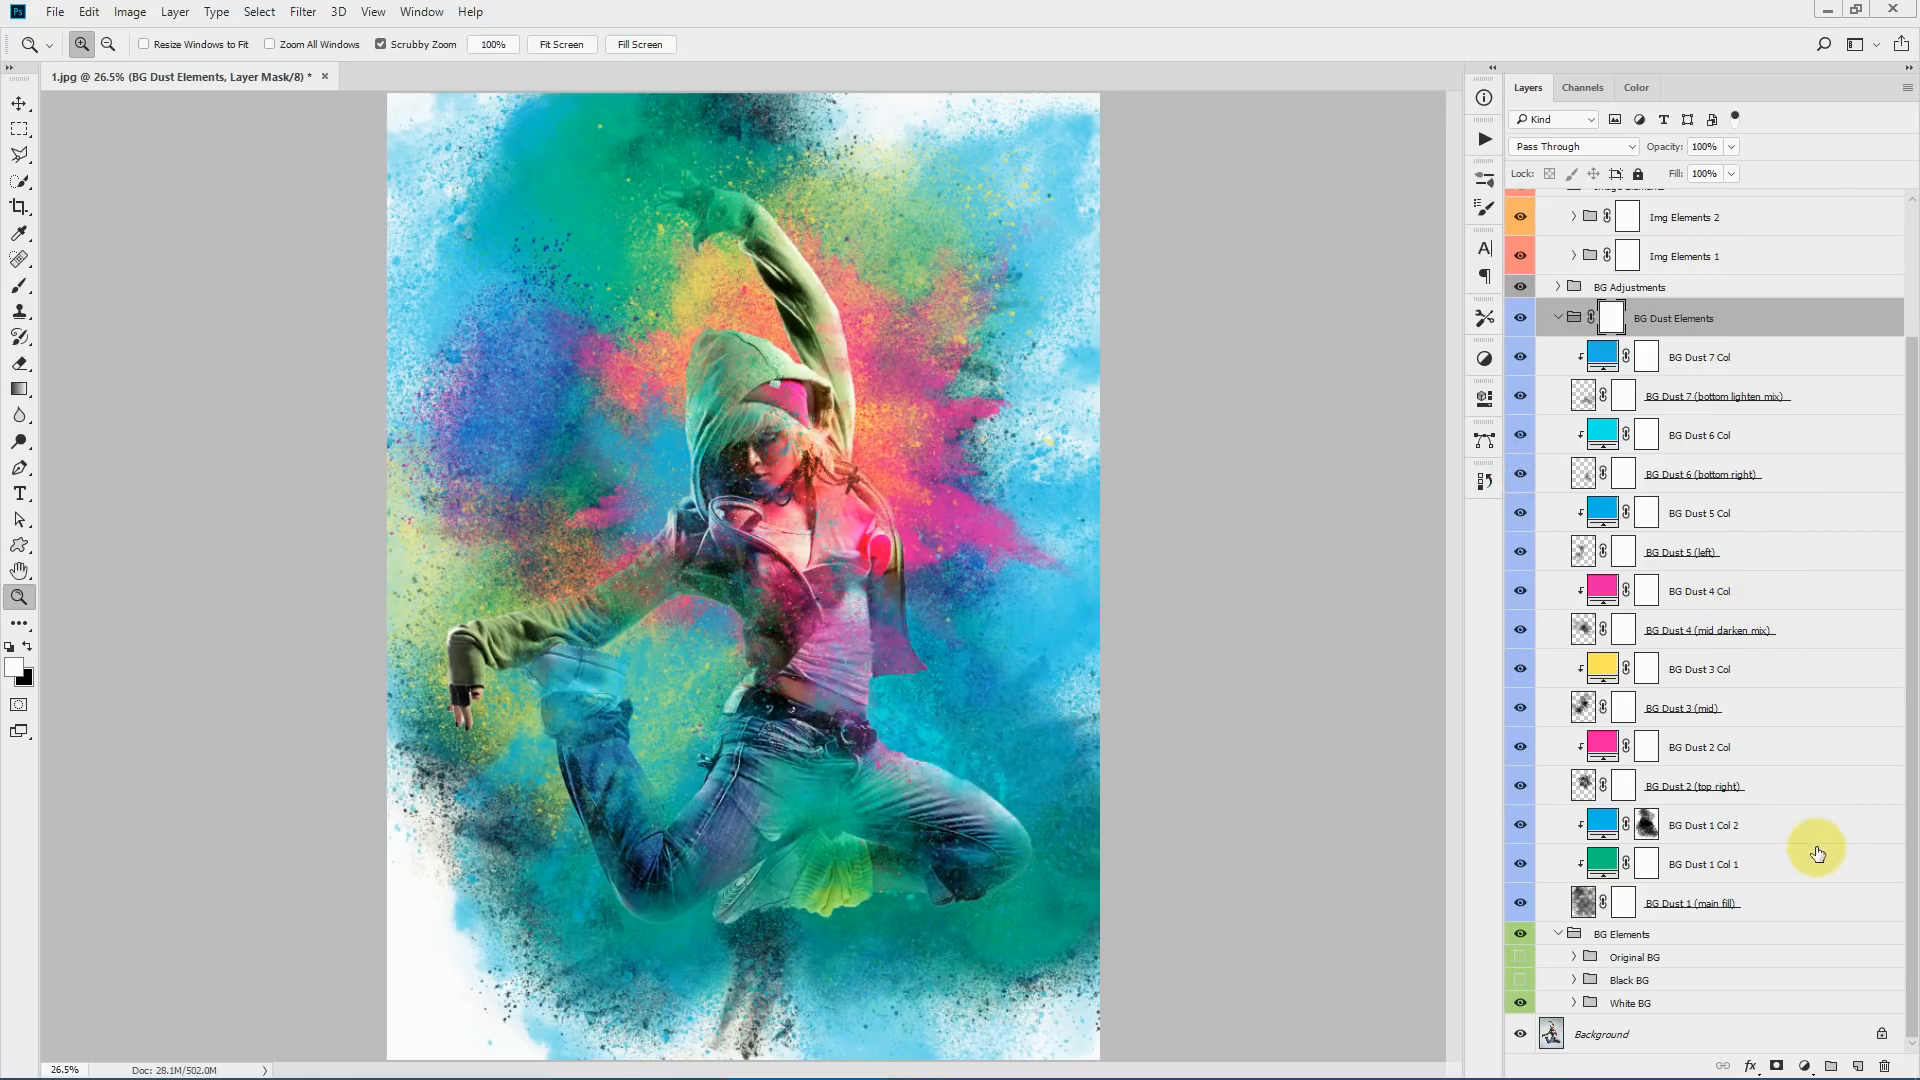
- Compare the image with and without the BG Dust 1 (main fill) layer and its BG Dust 1 Col 2 color layer
left_click(1800, 908)
left_click(1519, 908)
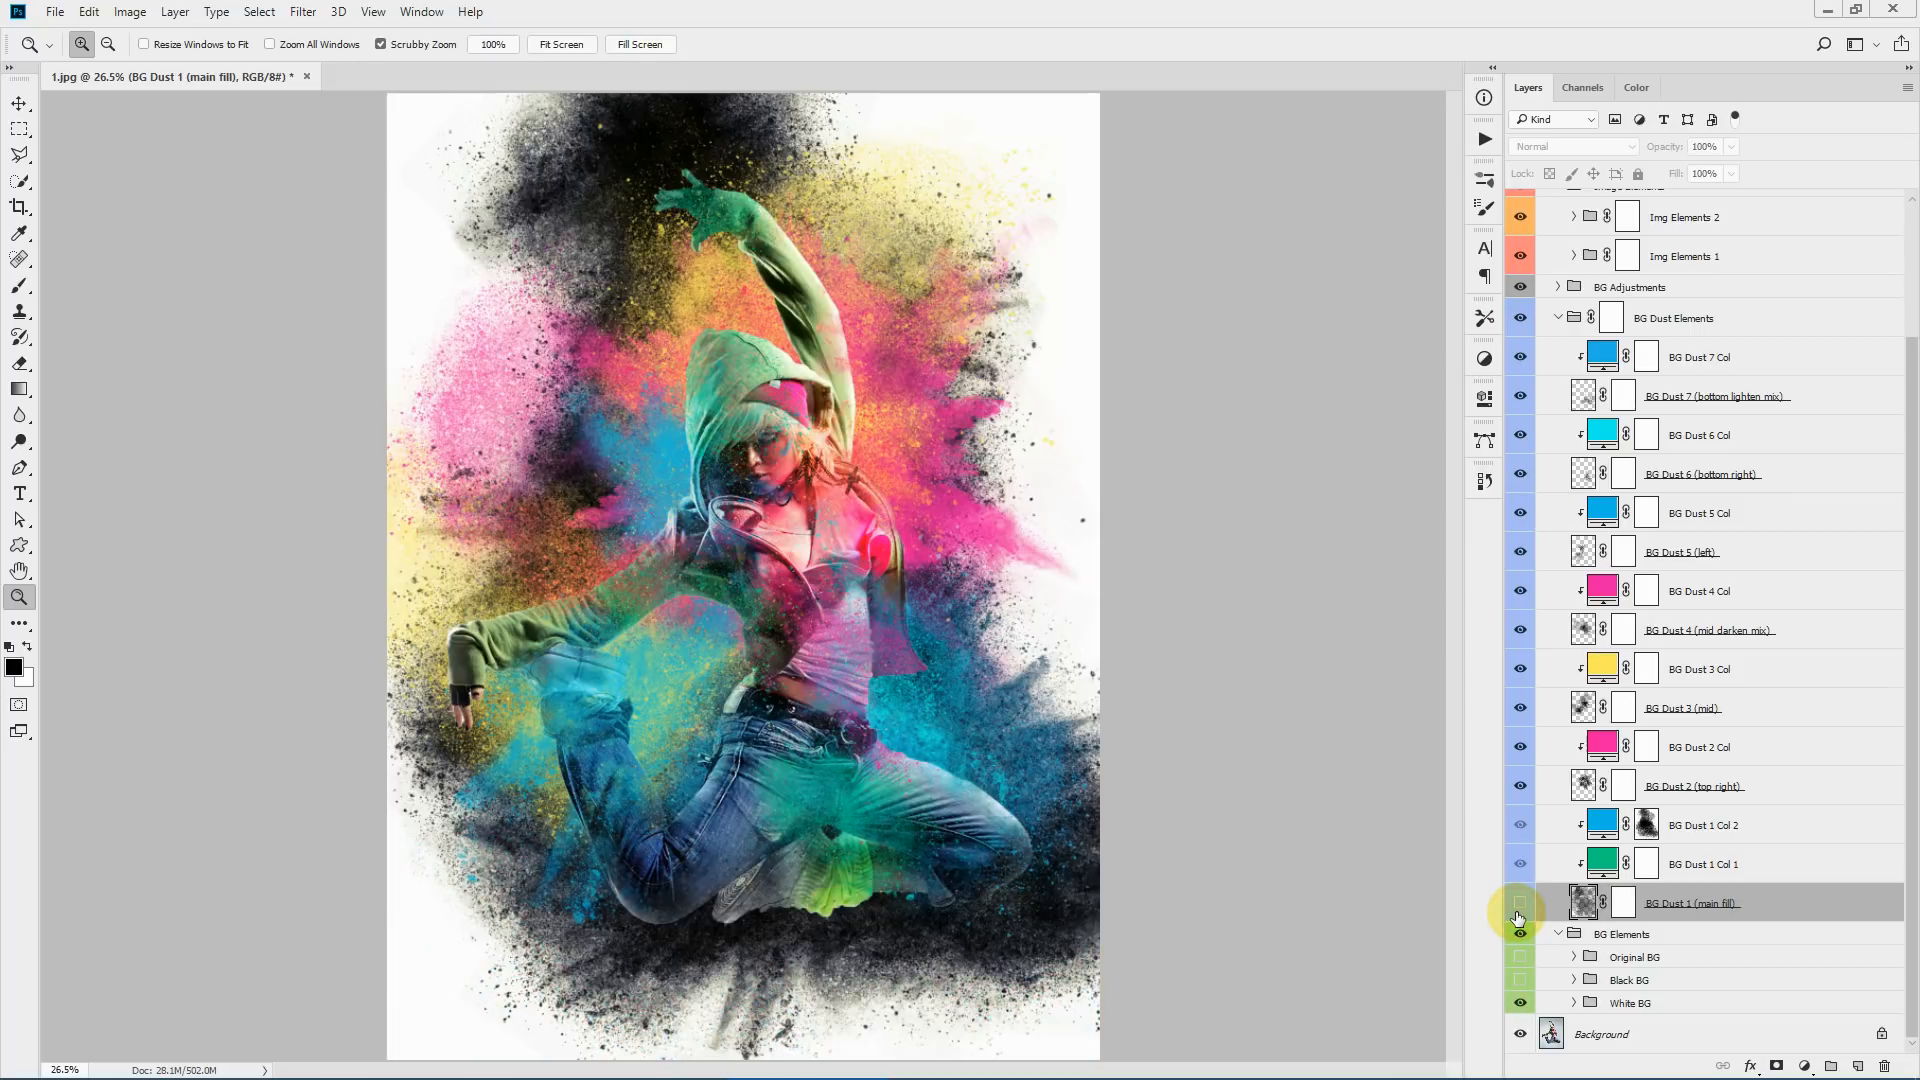
left_click(1519, 908)
left_click(1785, 868)
left_click(1781, 822)
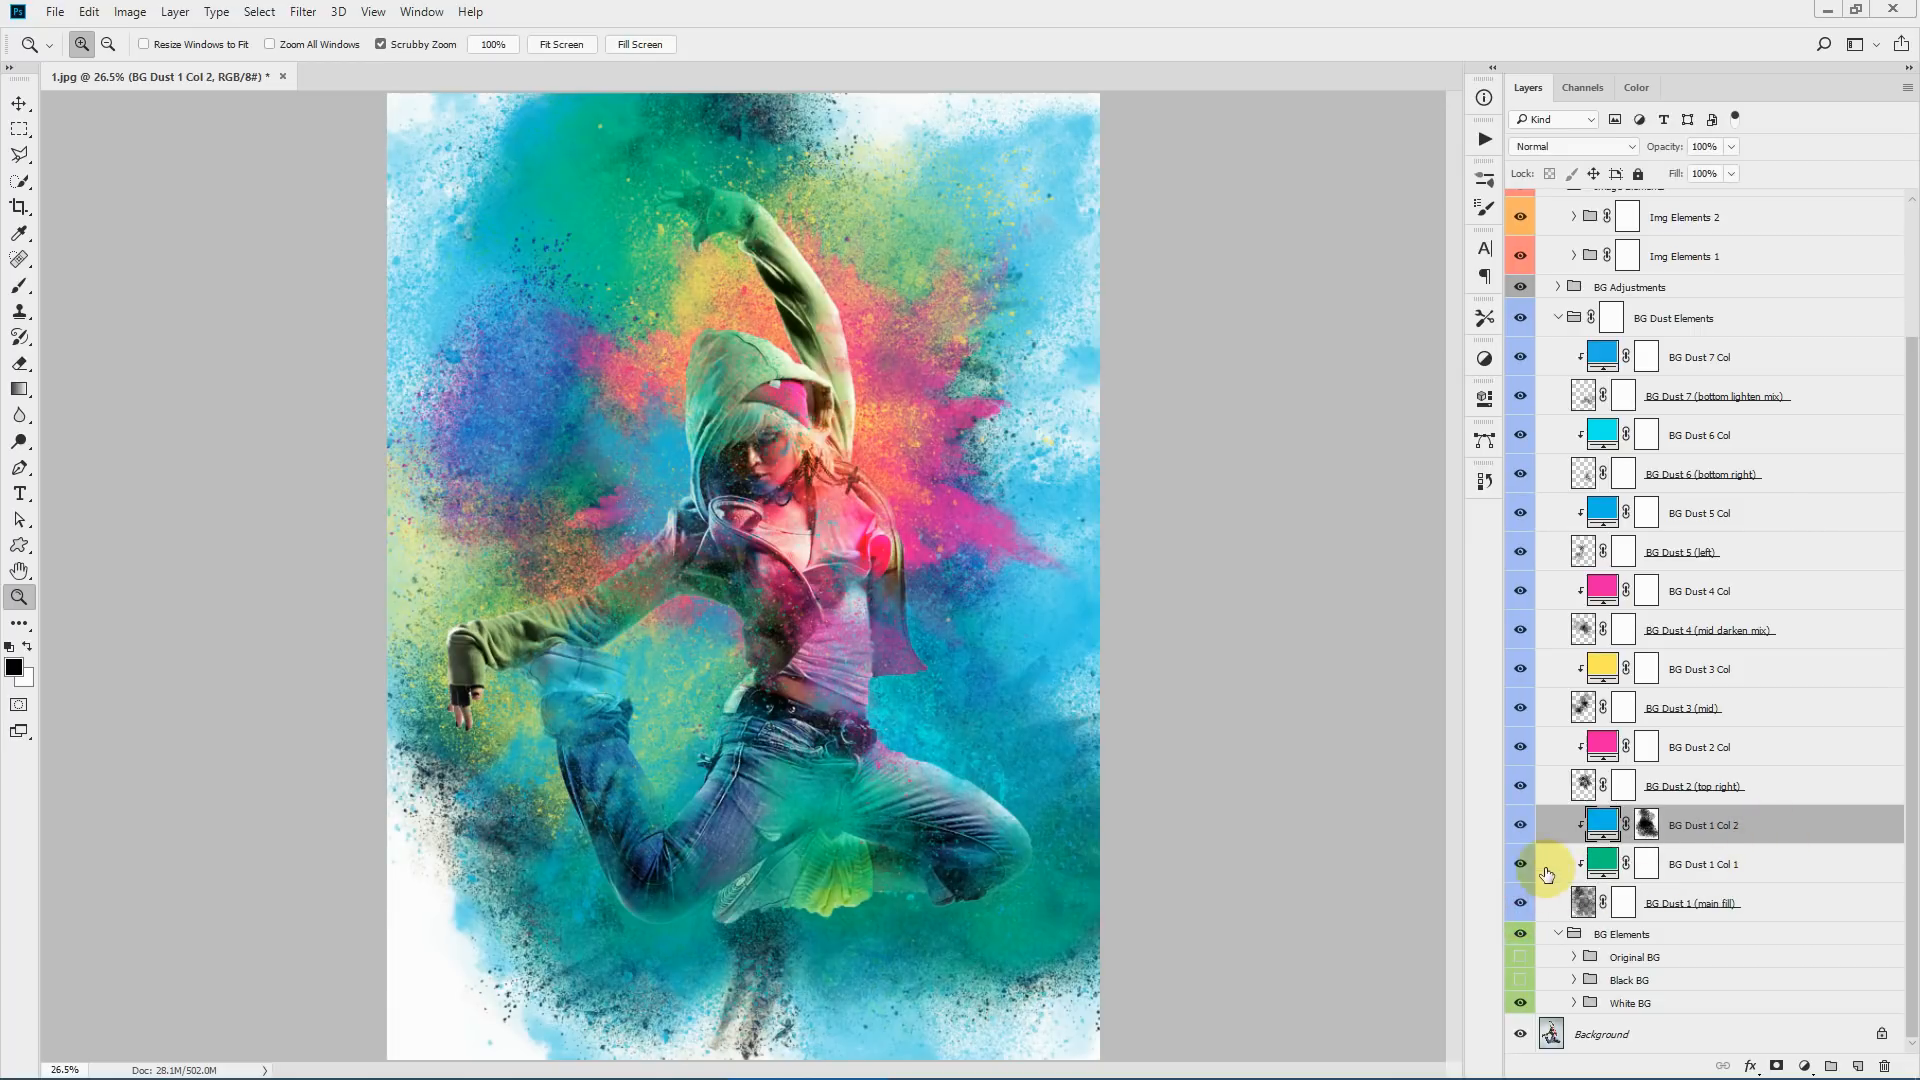
left_click(1521, 825)
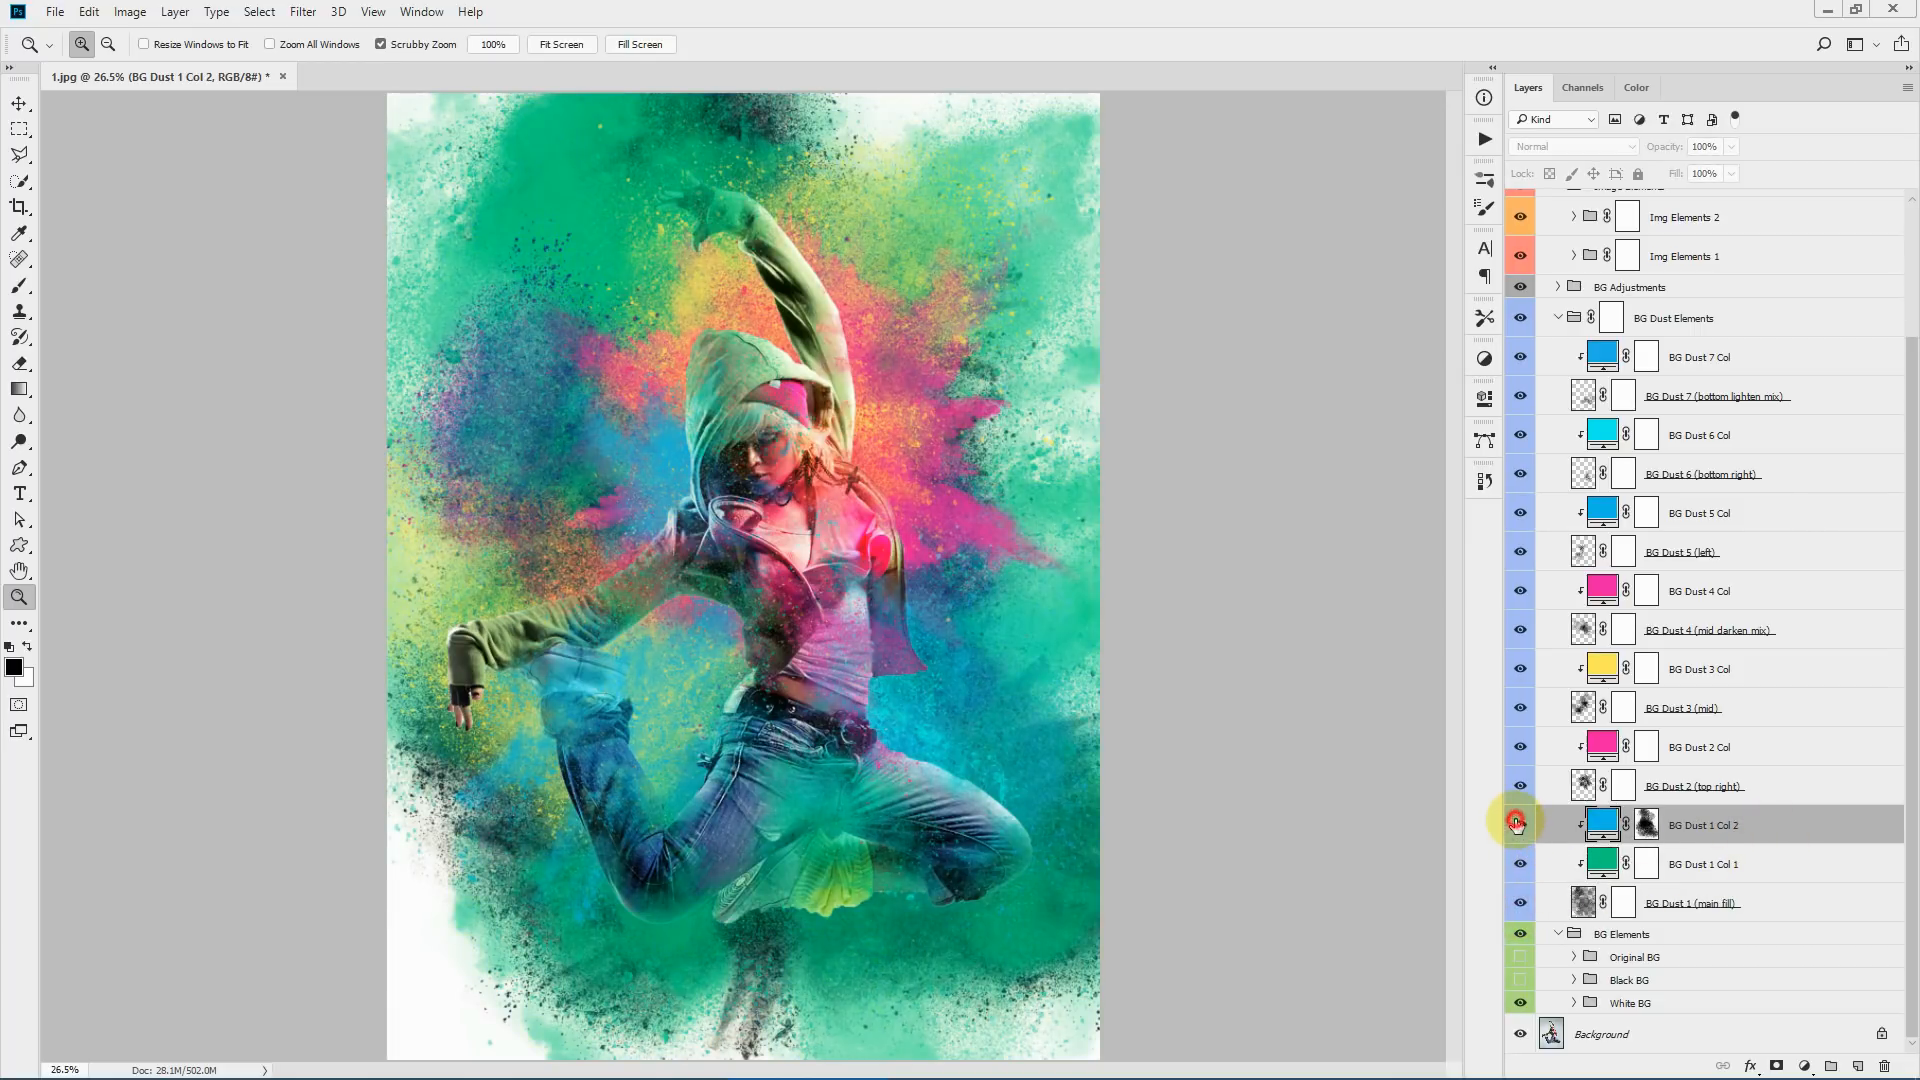
- Try light blue b8efff and other hues on the BG Dust 1 Col 2 layer, then cancel the color change
double_click(1598, 820)
left_click(1243, 298)
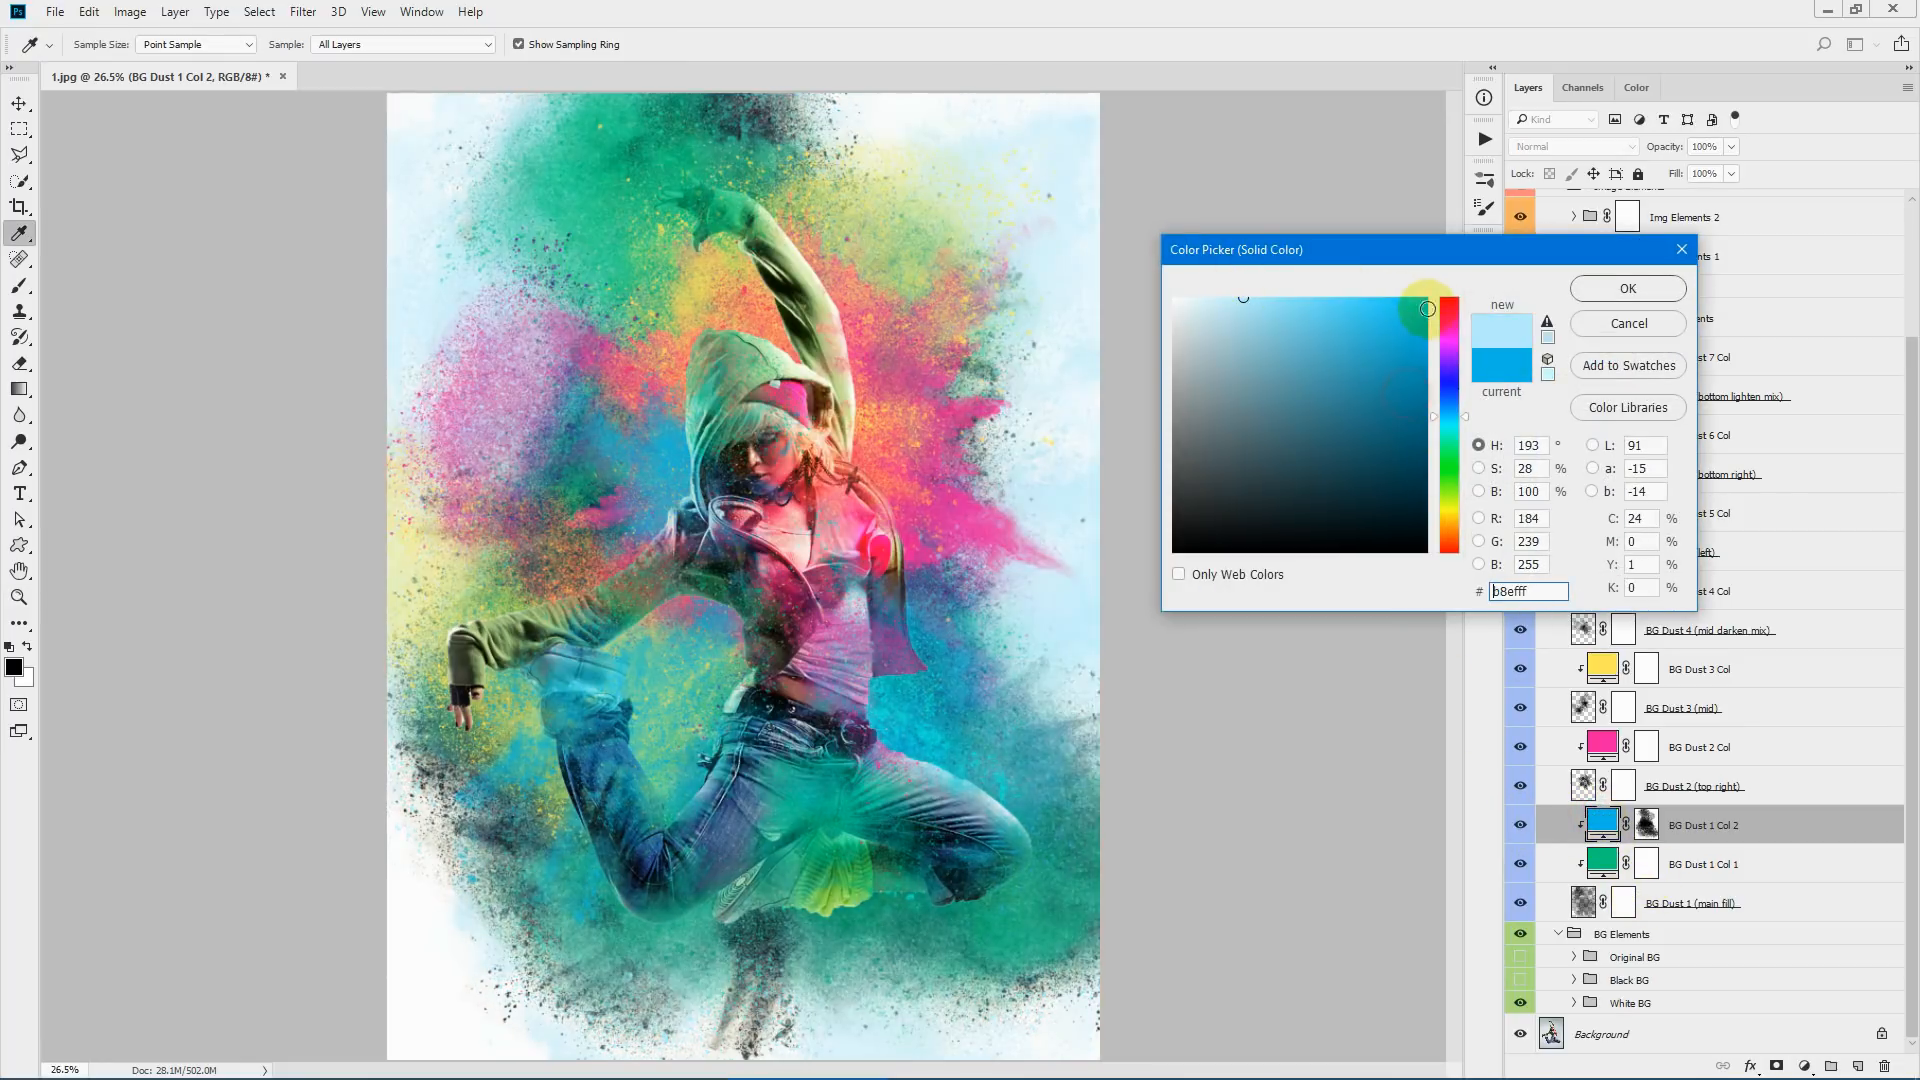
left_click(1449, 312)
left_click_drag(1440, 362, 1453, 446)
left_click(1608, 319)
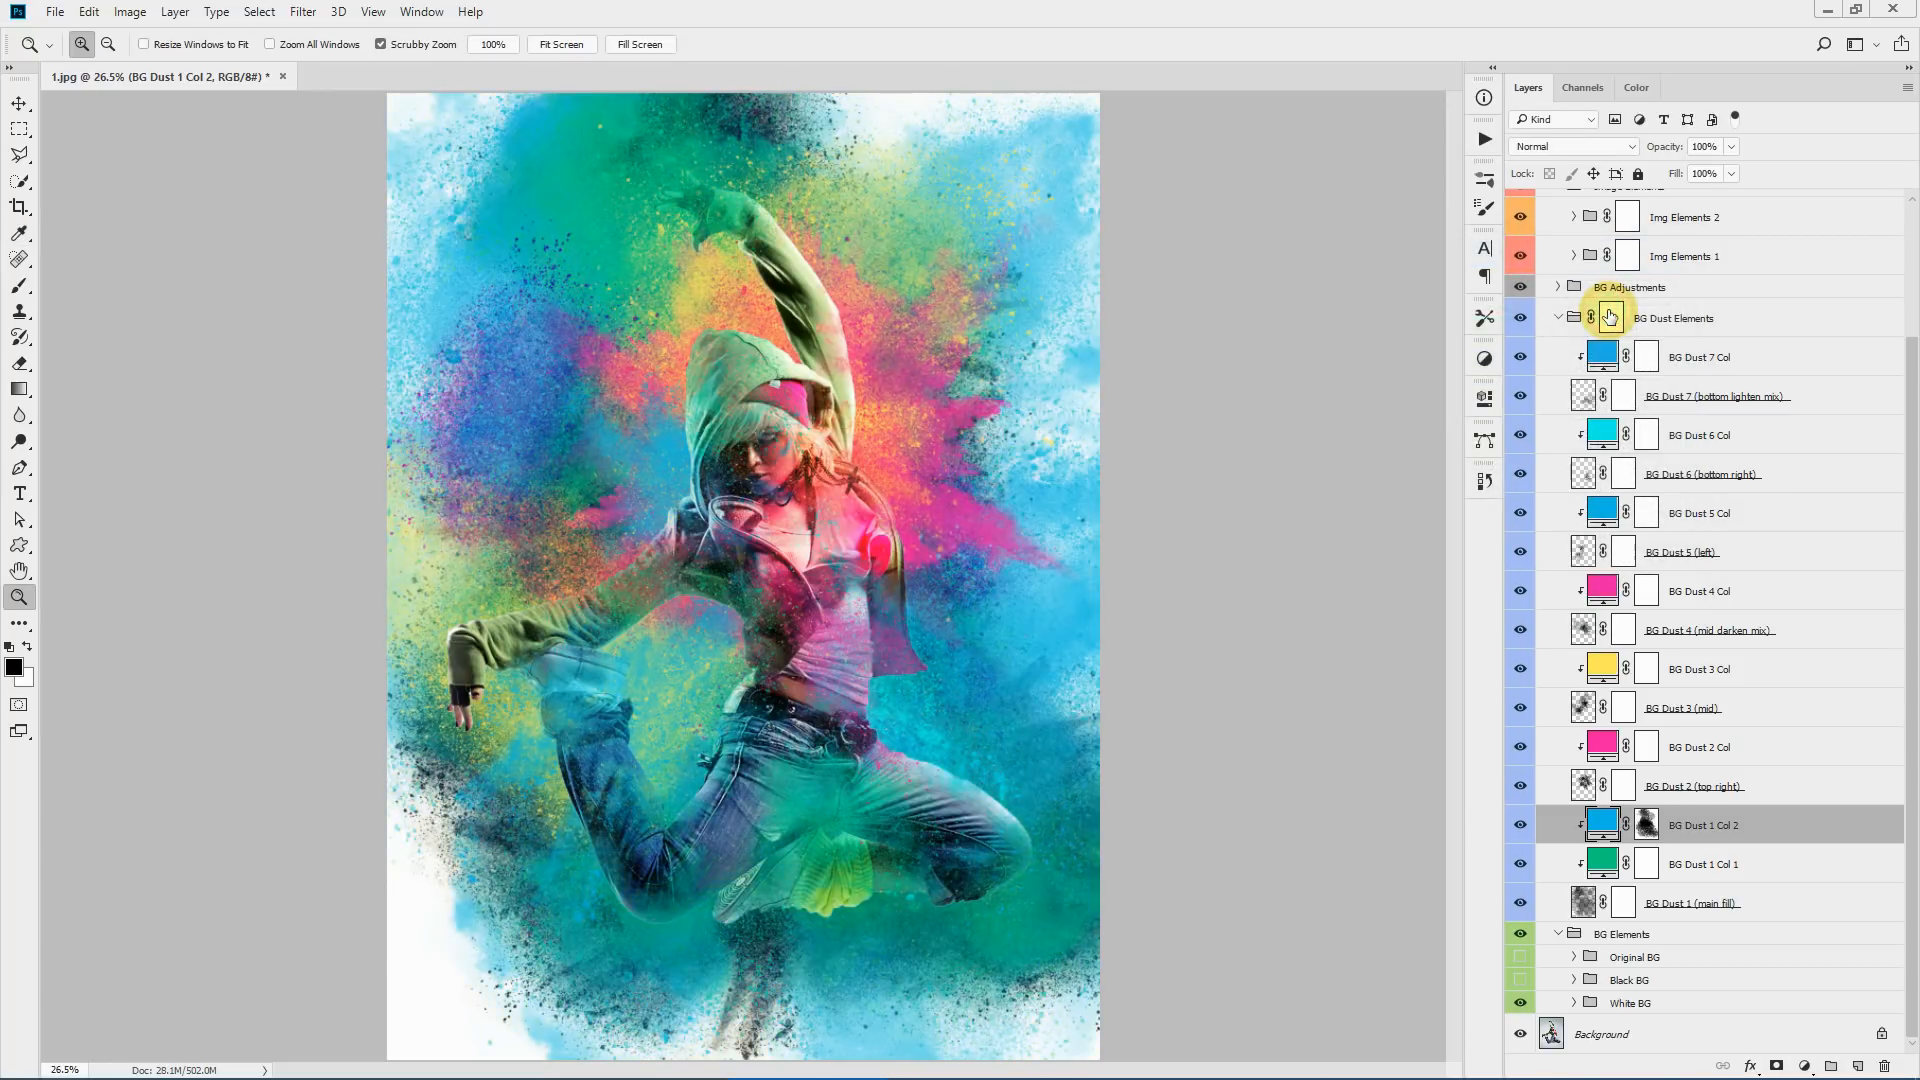
- Try different hues such as 00cec2 on the BG Dust 1 Col 1 layer and cancel the color change
double_click(1600, 860)
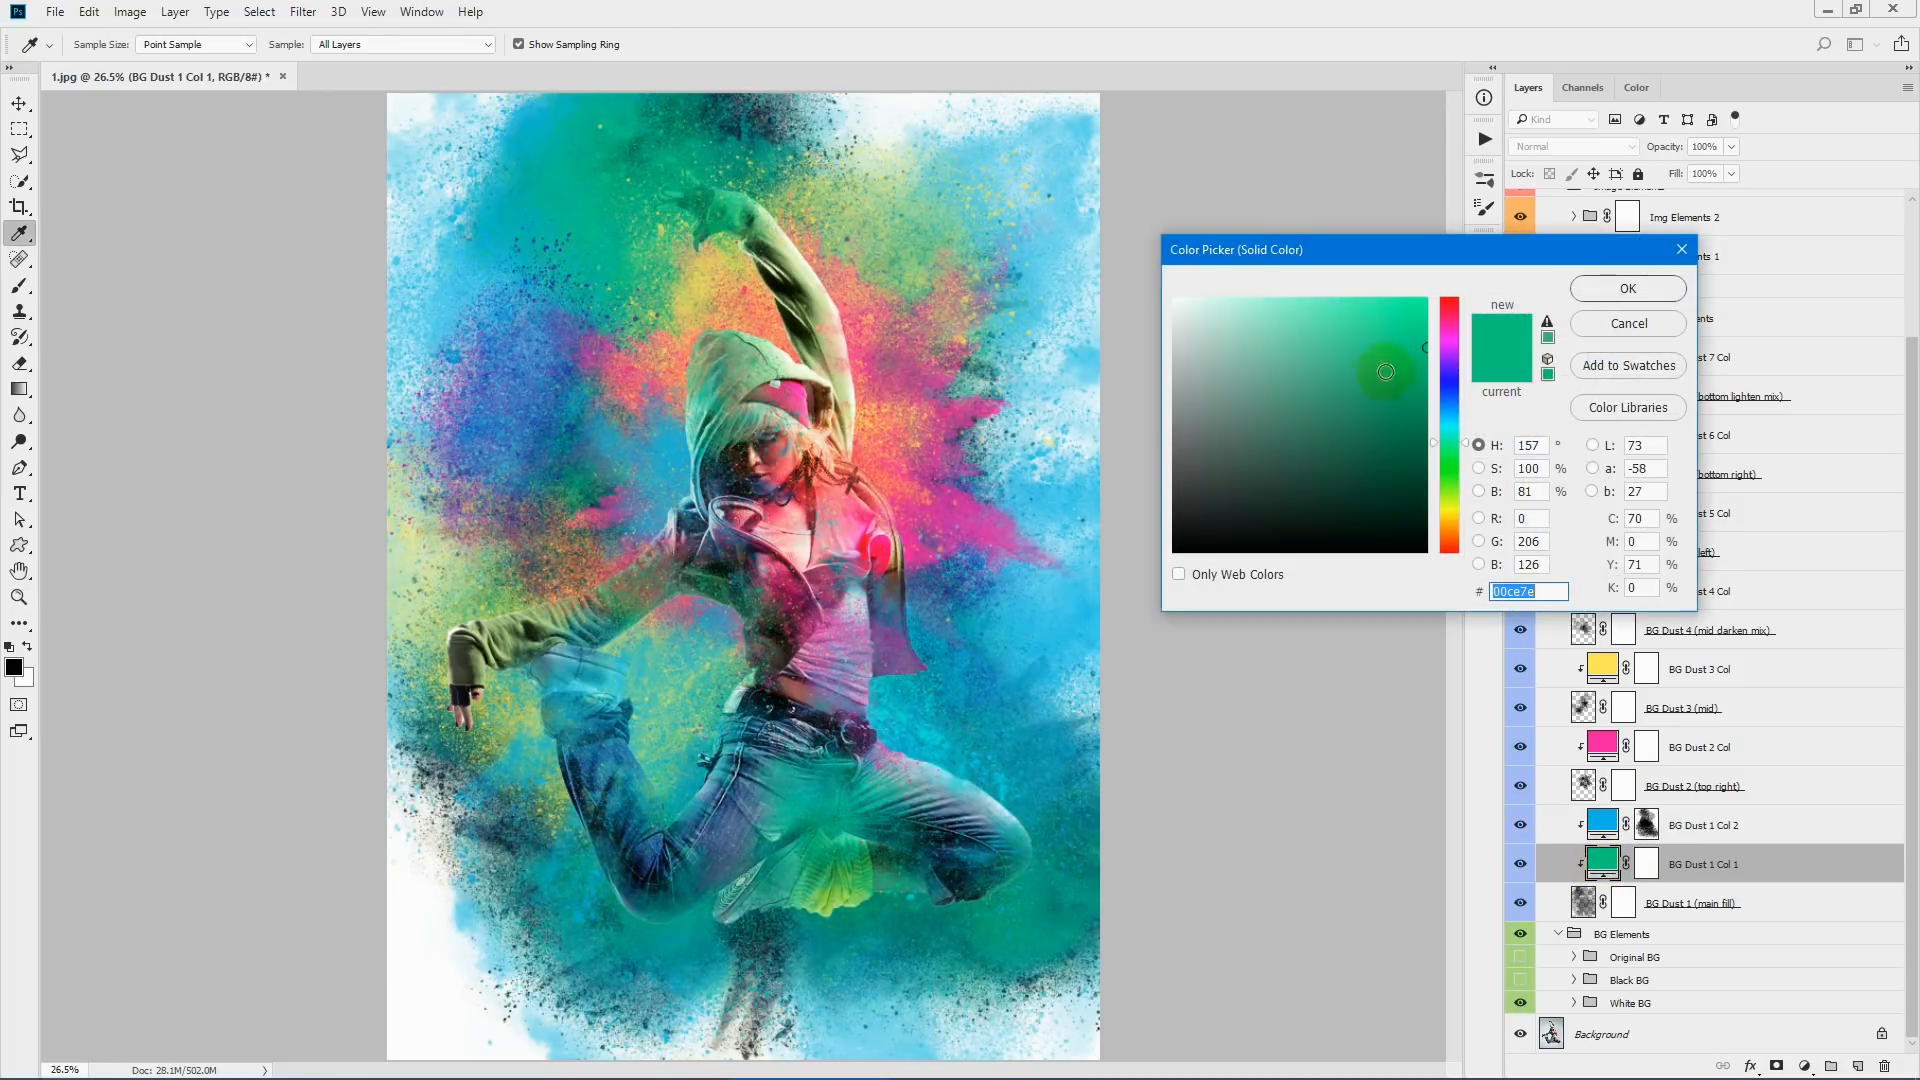
left_click(1449, 312)
left_click_drag(1455, 372, 1452, 428)
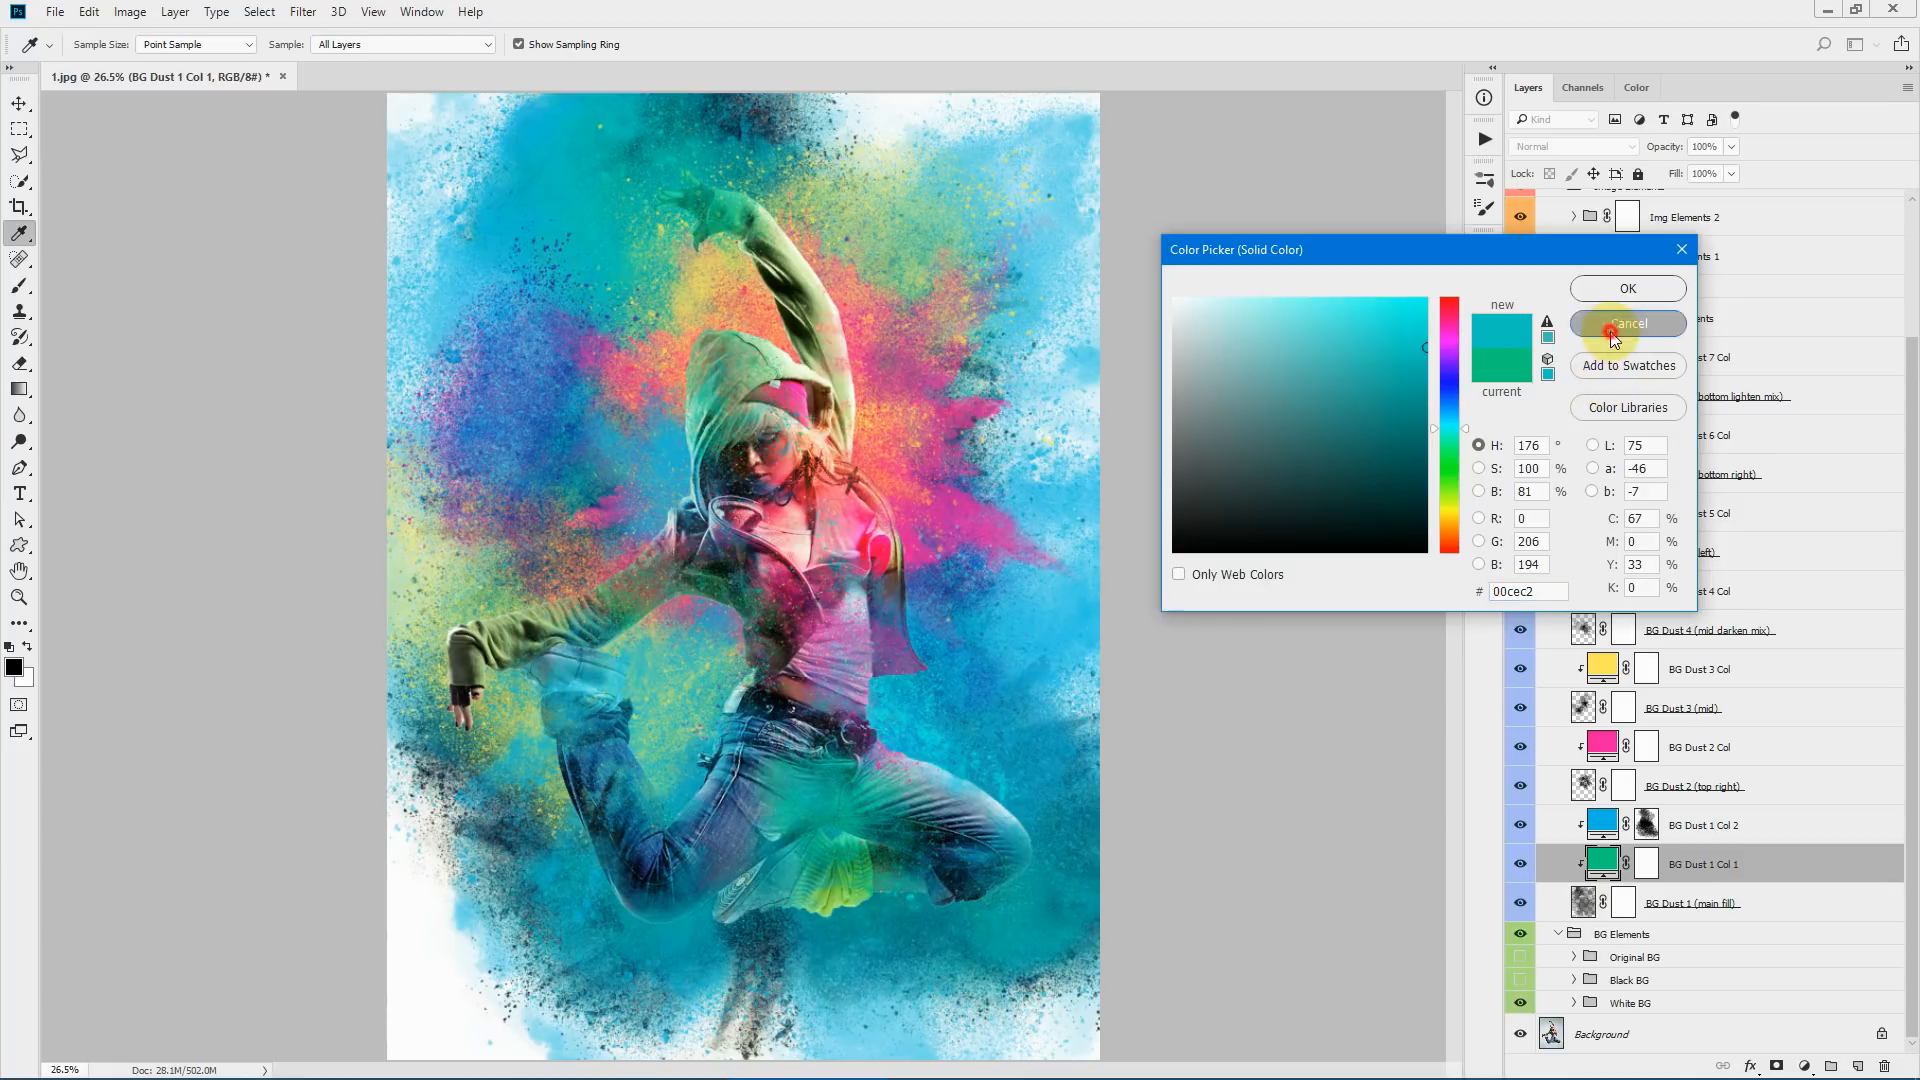
left_click(1612, 330)
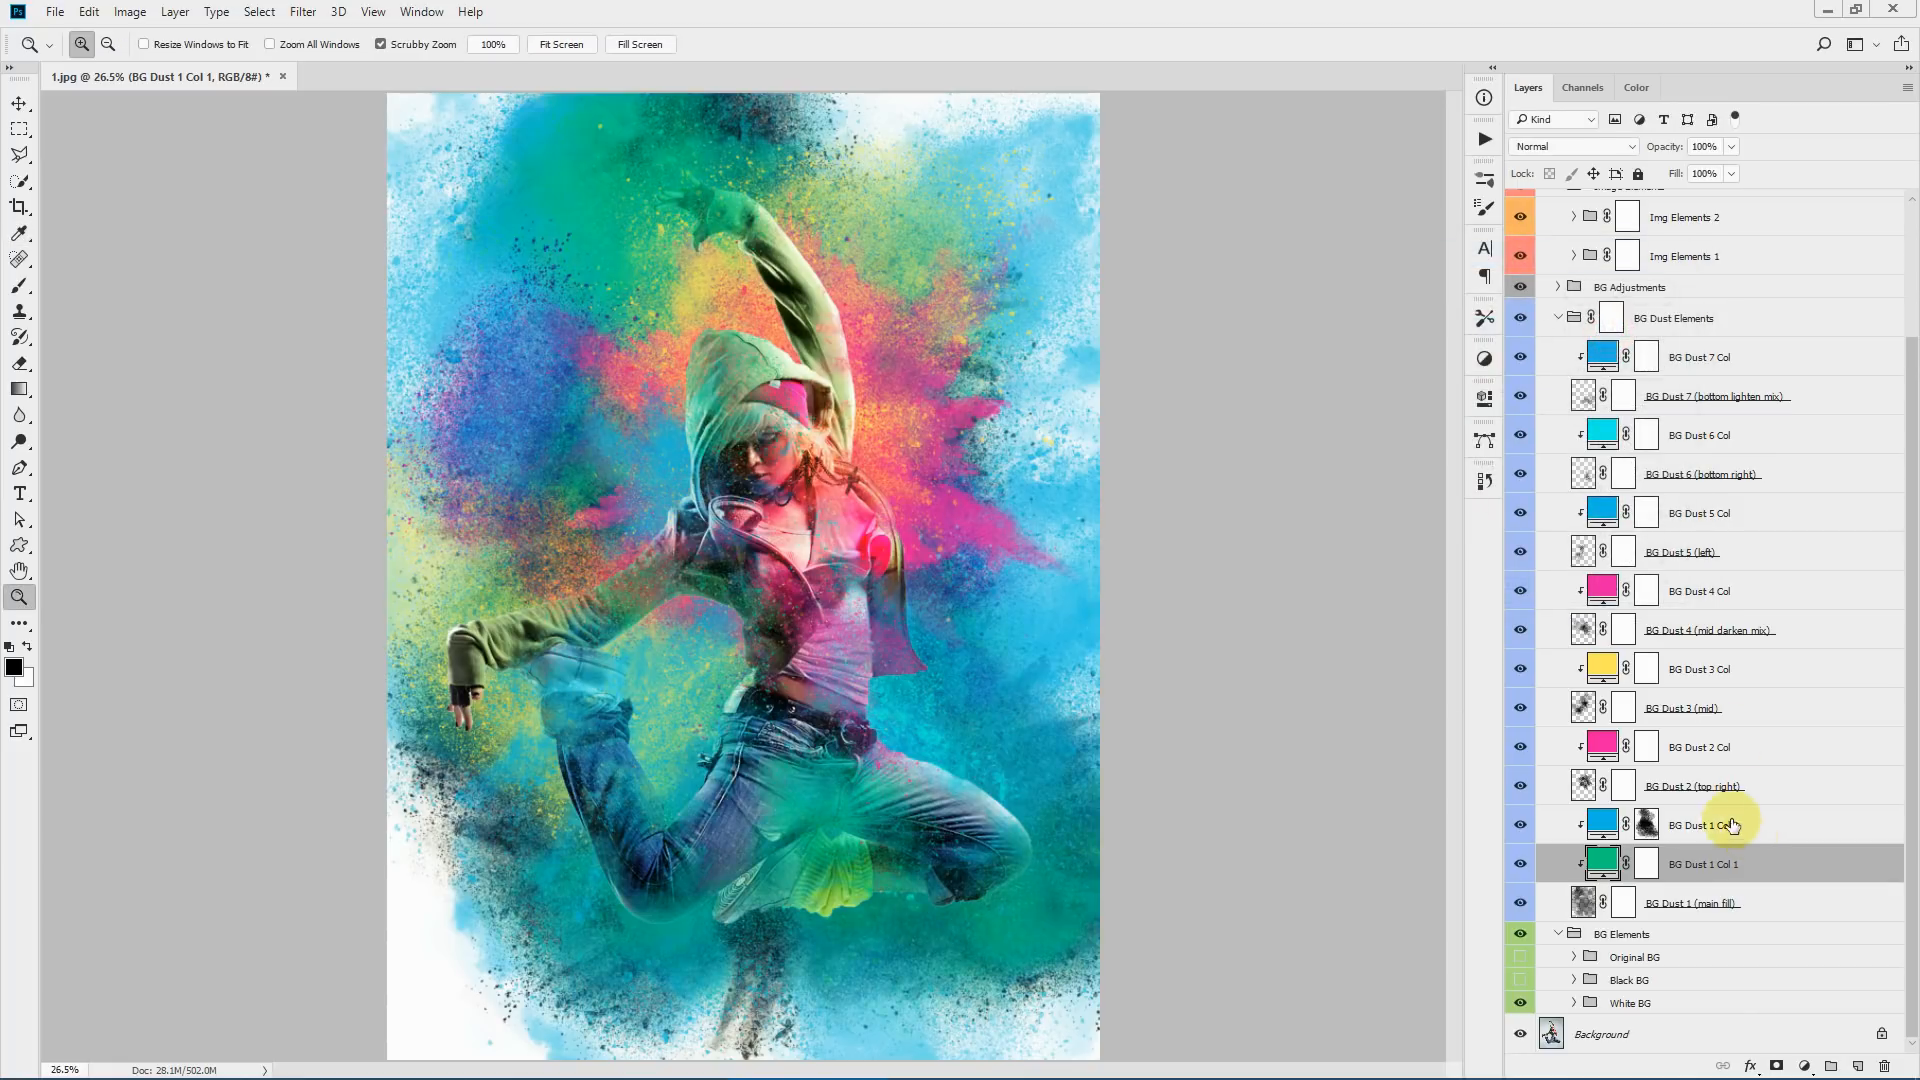
- Try other hues on the BG Dust 4 Col layer and orange ef7216 on BG Dust 2 Col, cancelling both changes
double_click(1603, 591)
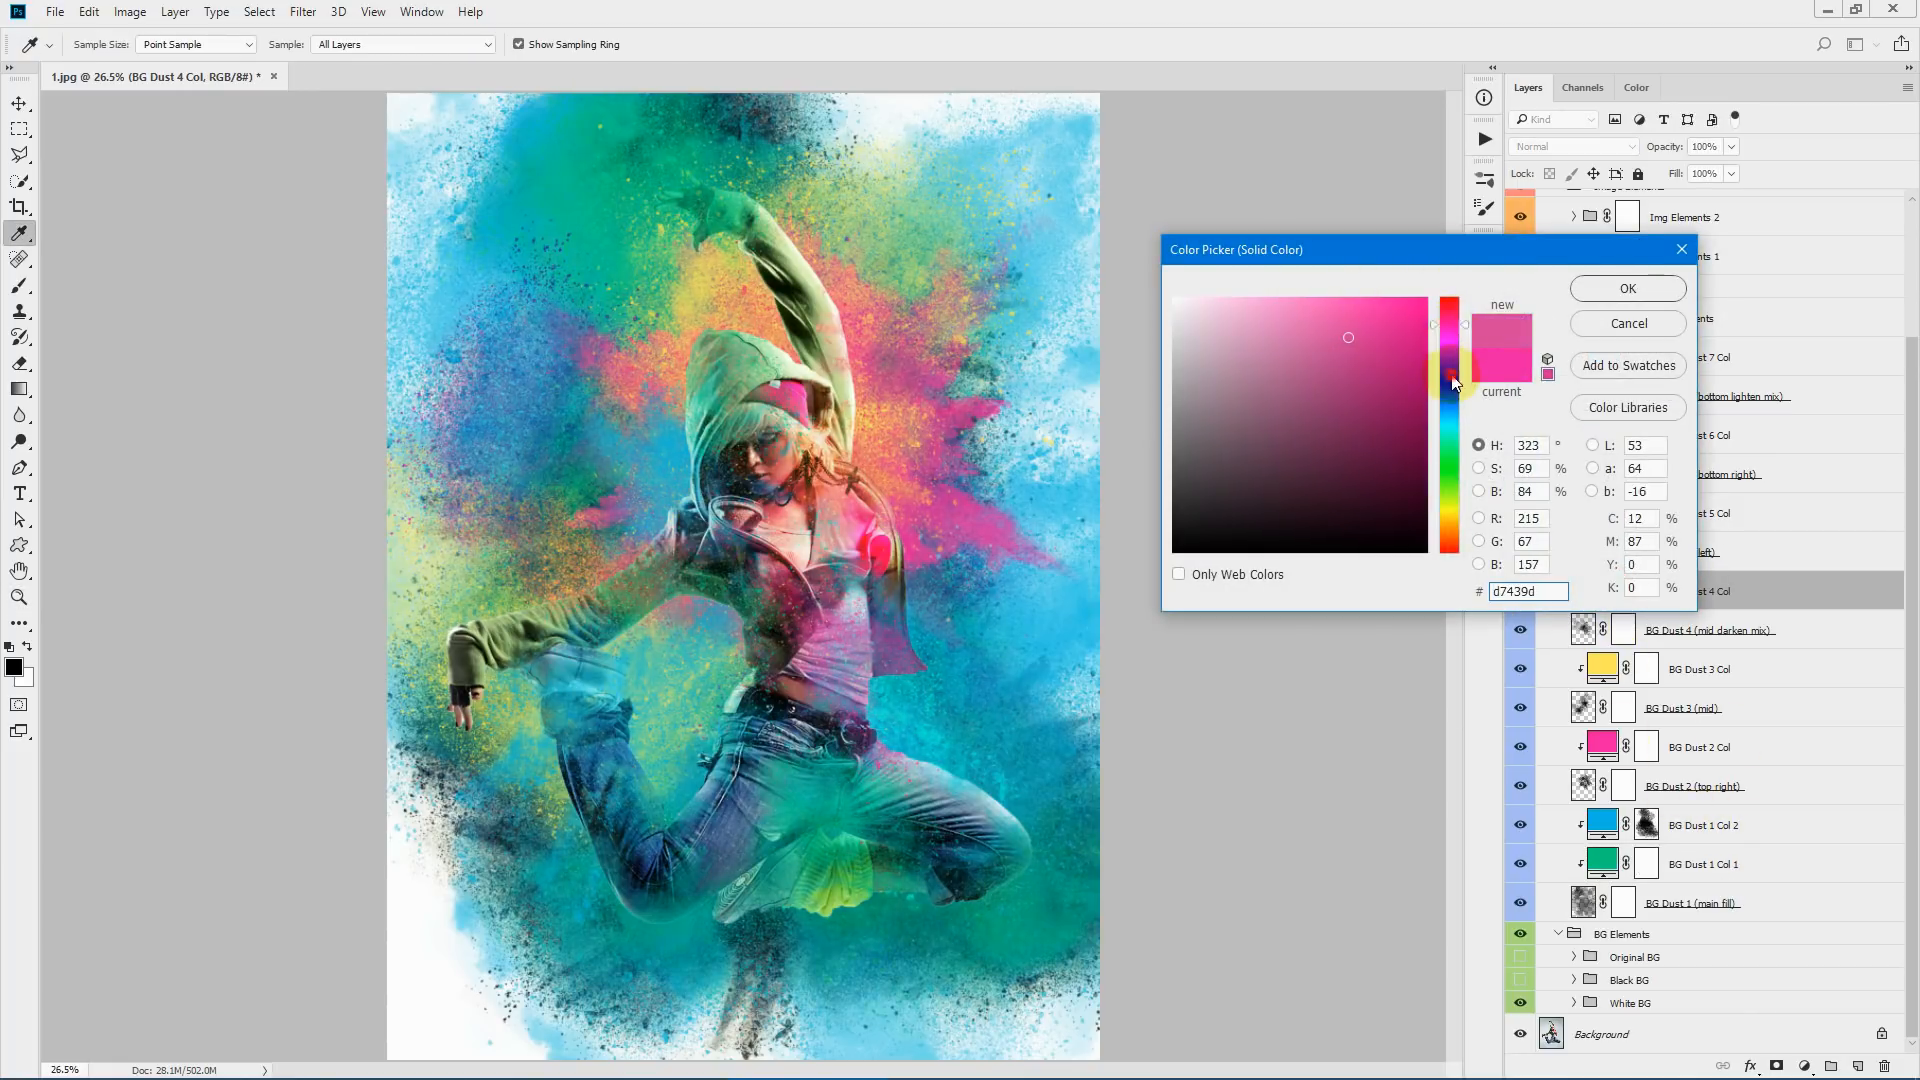
left_click_drag(1455, 383, 1452, 530)
left_click(1628, 323)
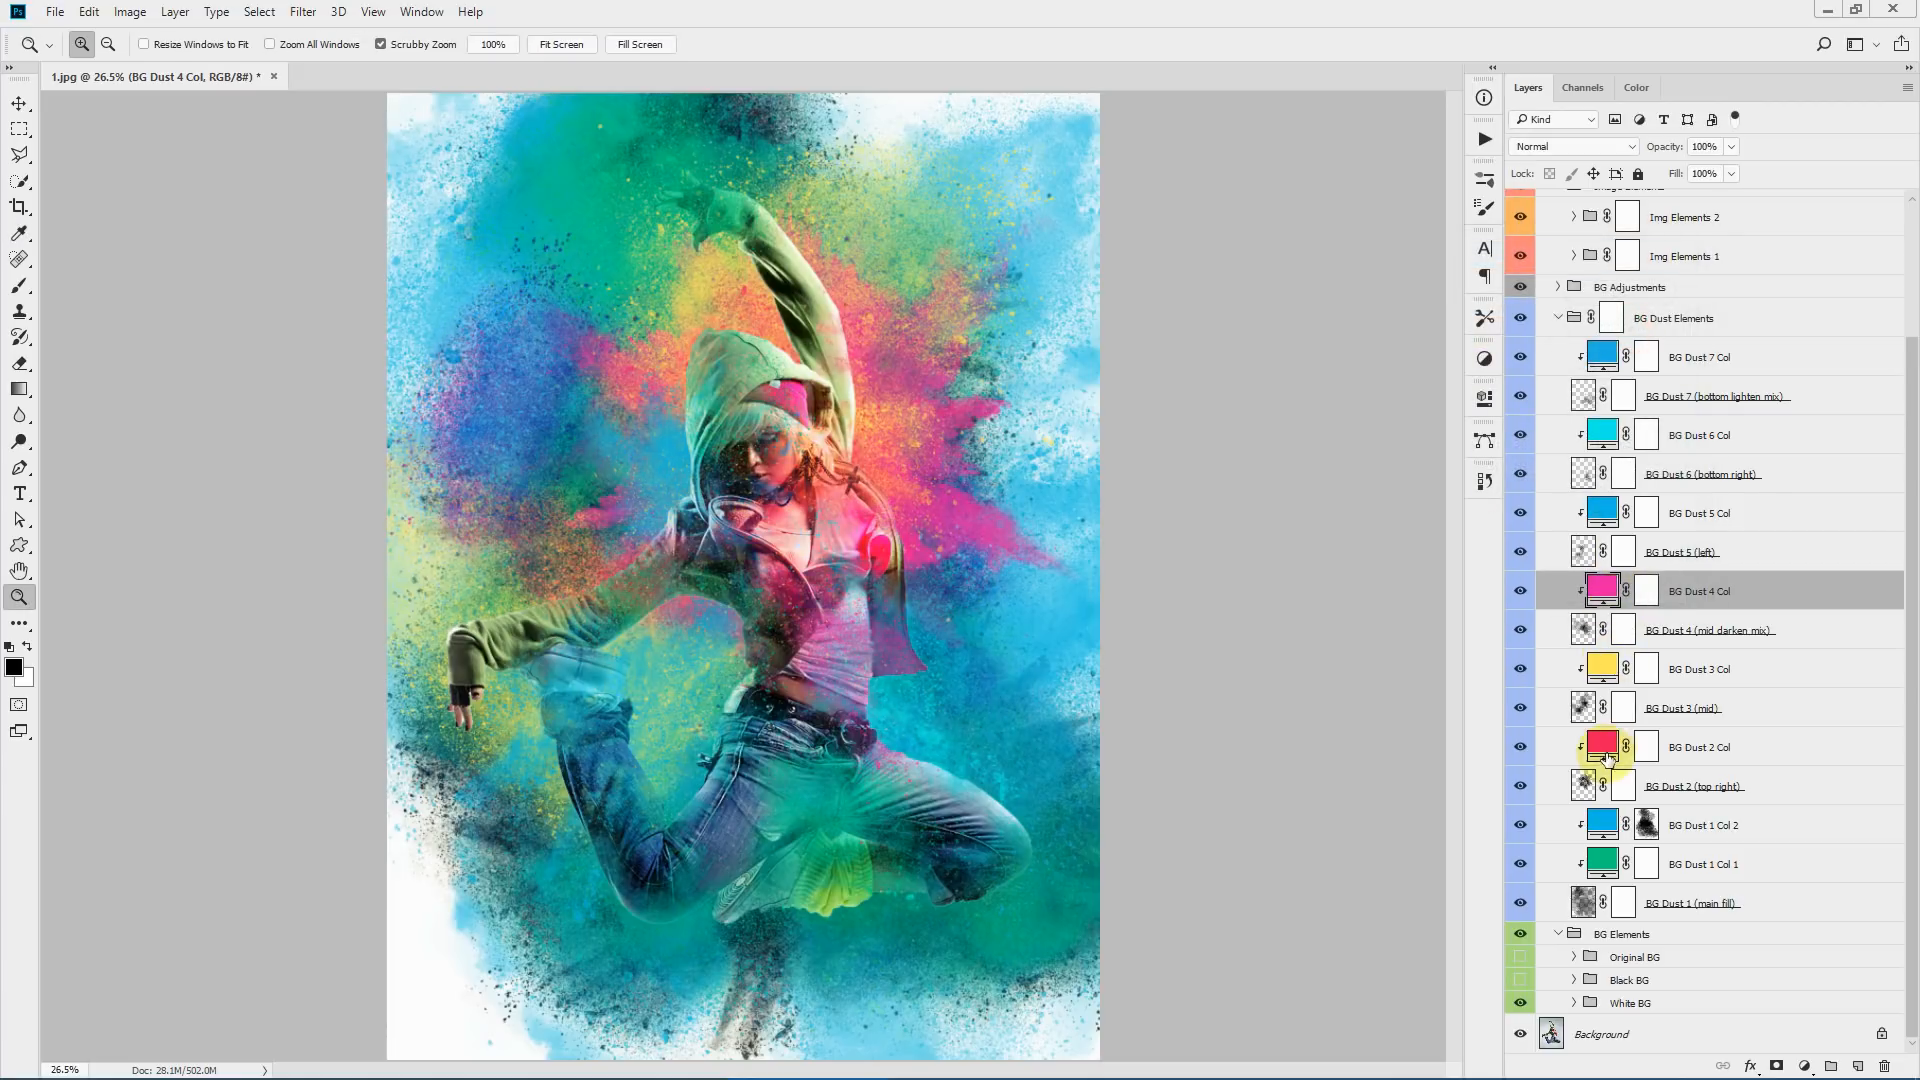
double_click(1603, 748)
left_click_drag(1443, 323, 1450, 535)
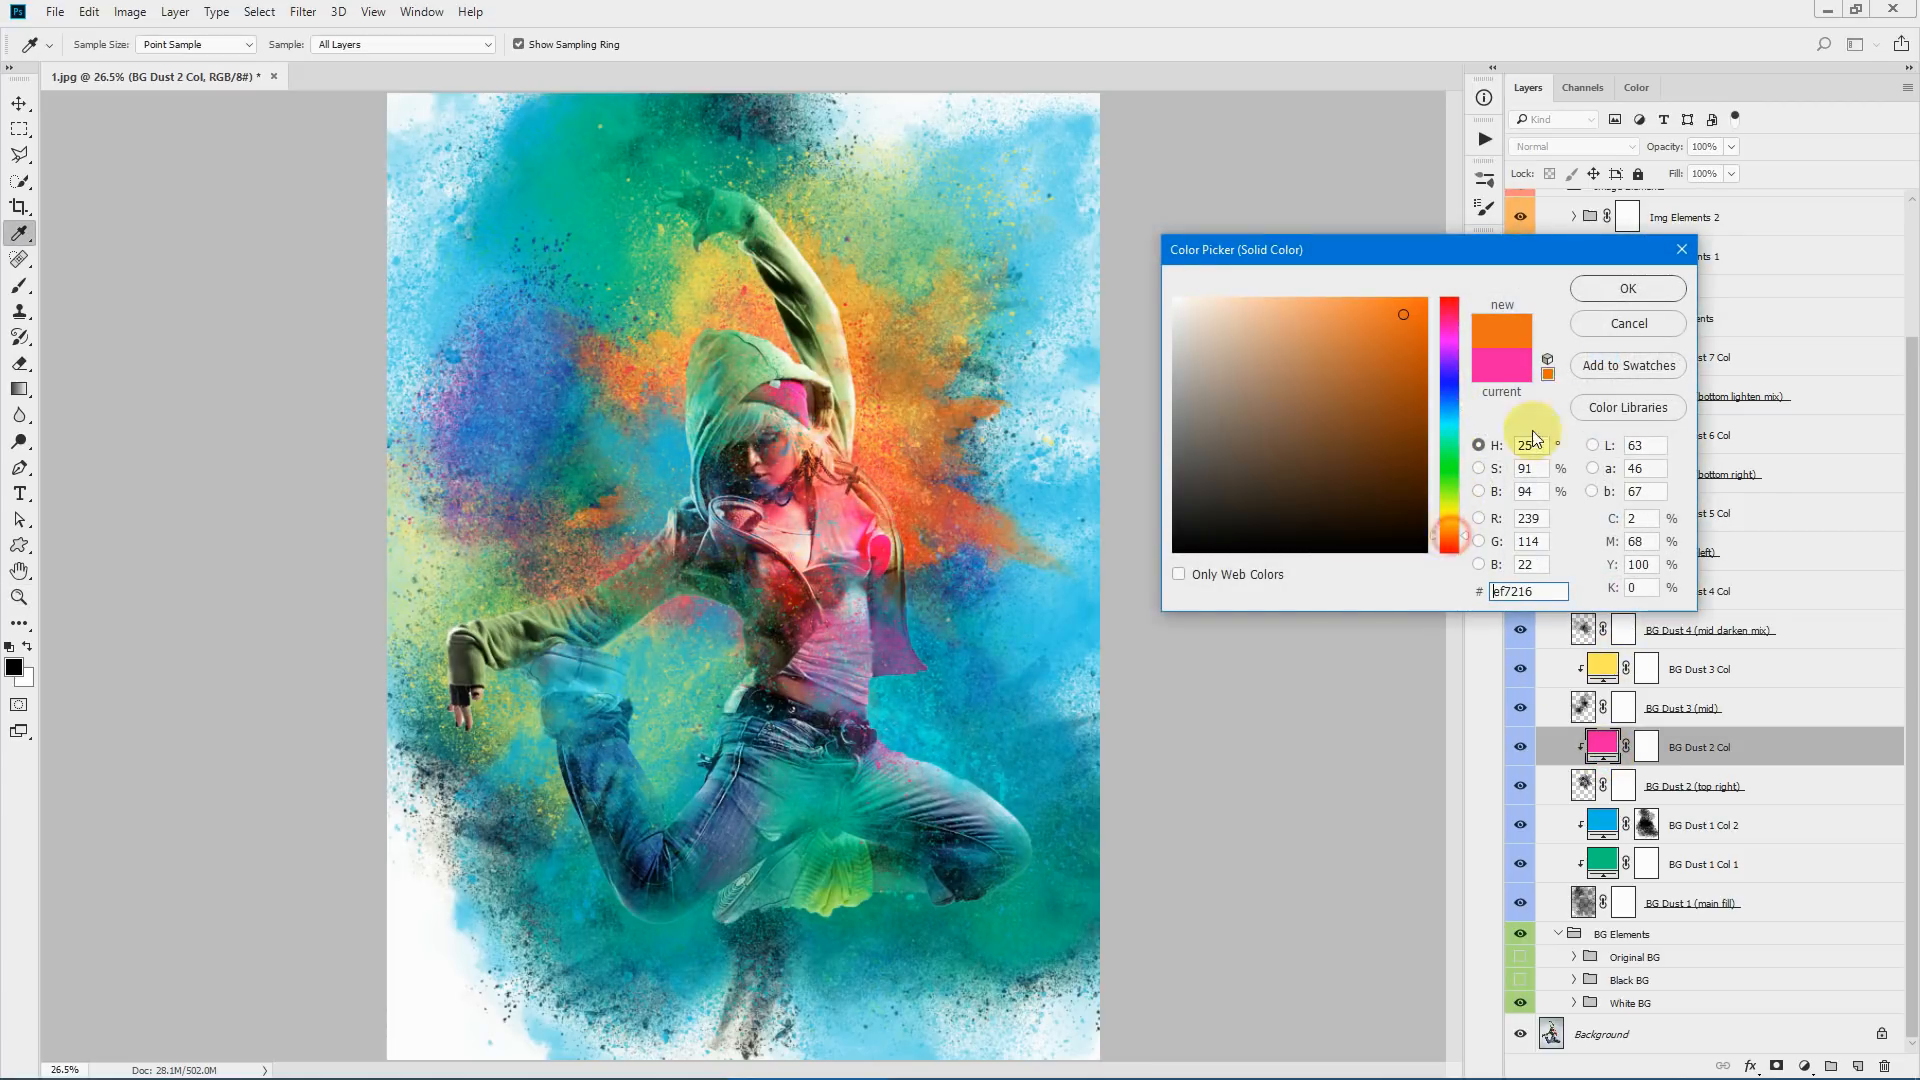
left_click(1605, 320)
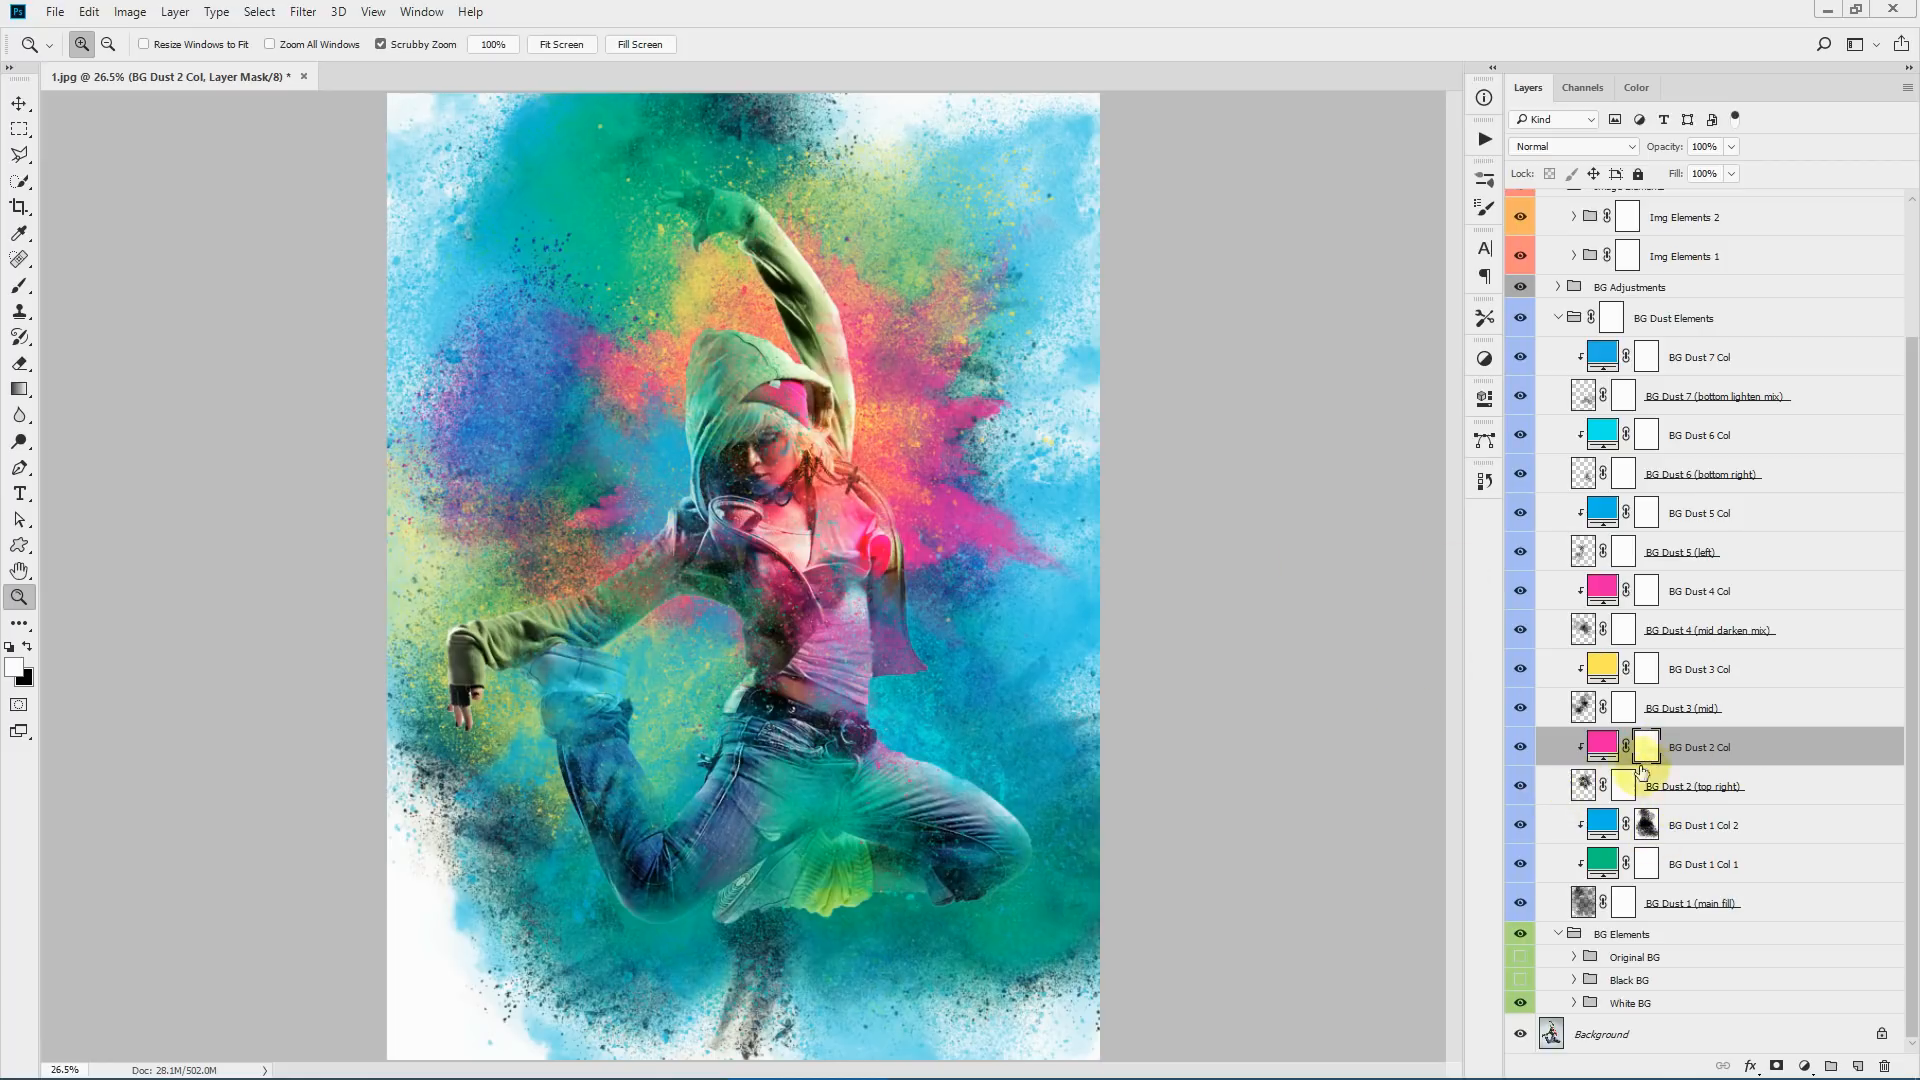
- Choose the clr-dst br 004-1 brush at 1000 px from the Color Dust Brushes set for the Brush tool
left_click(18, 285)
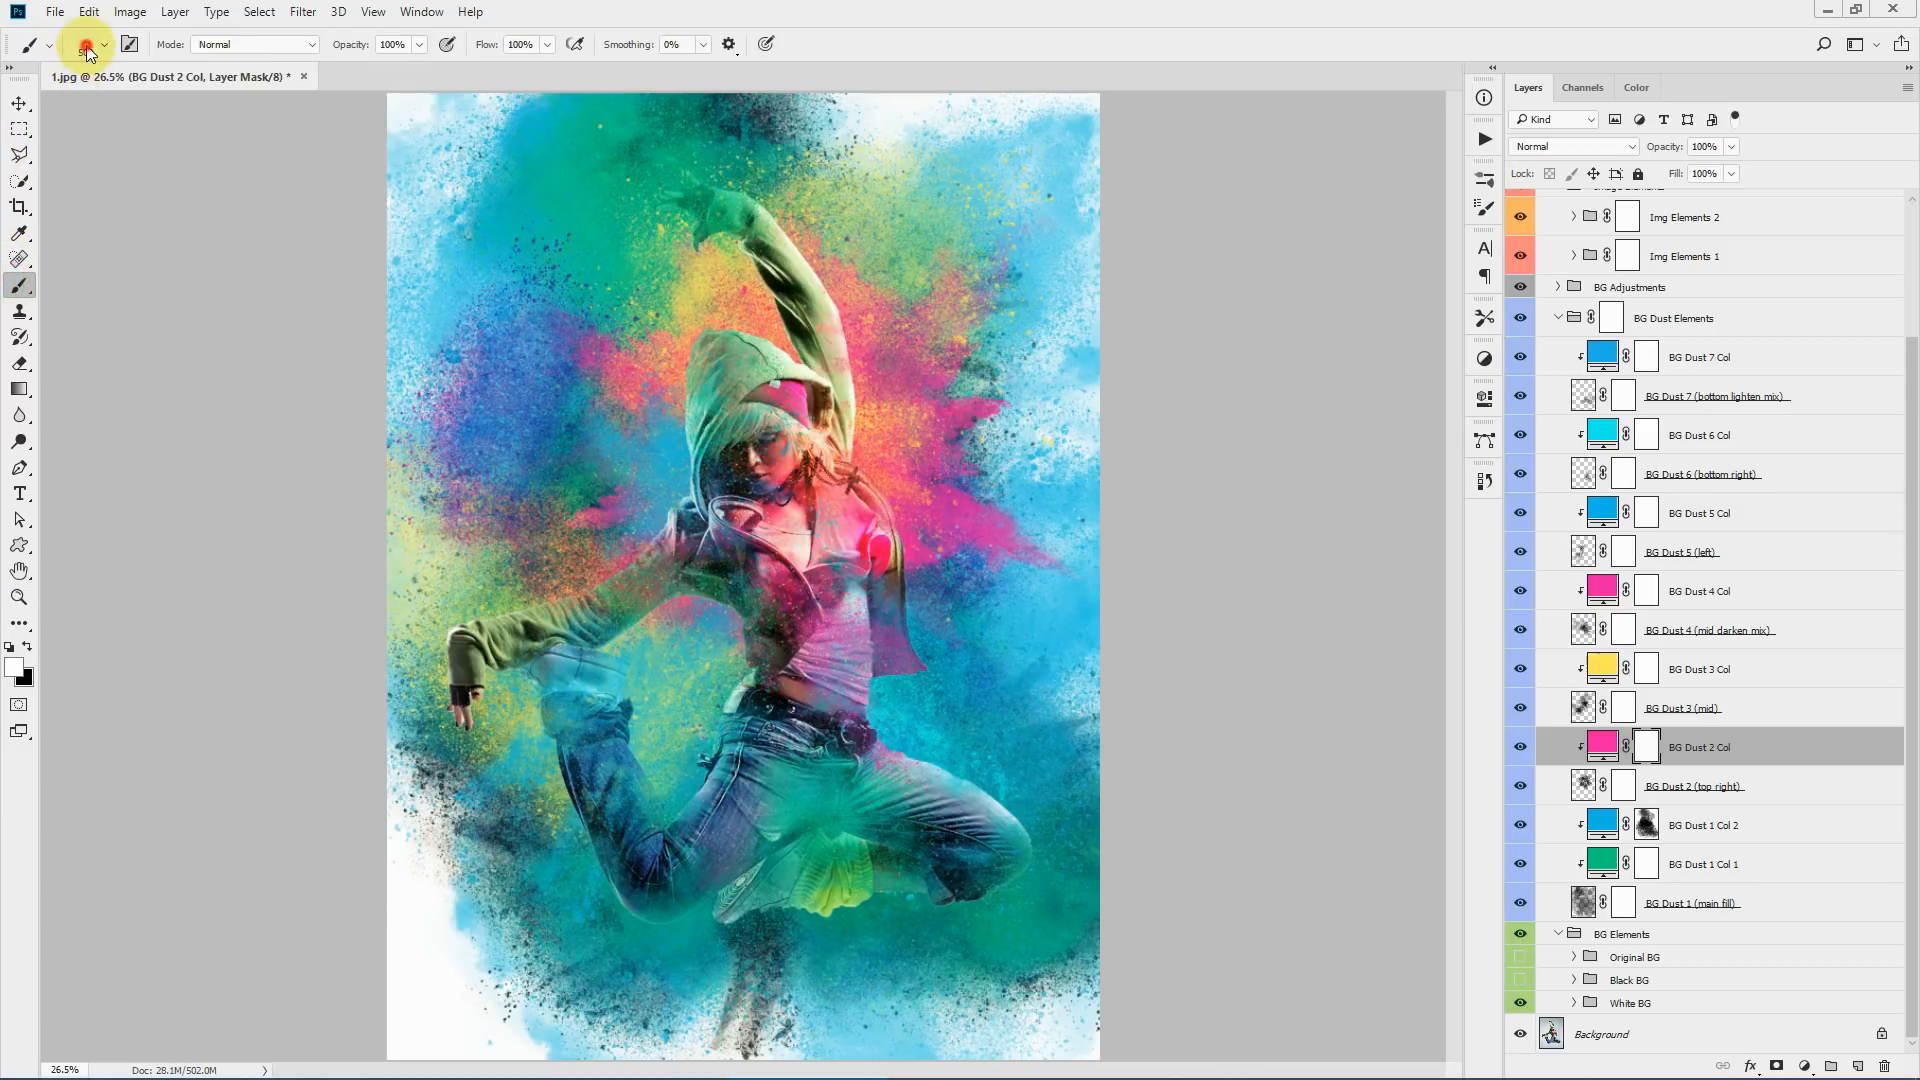
left_click(30, 46)
left_click(37, 884)
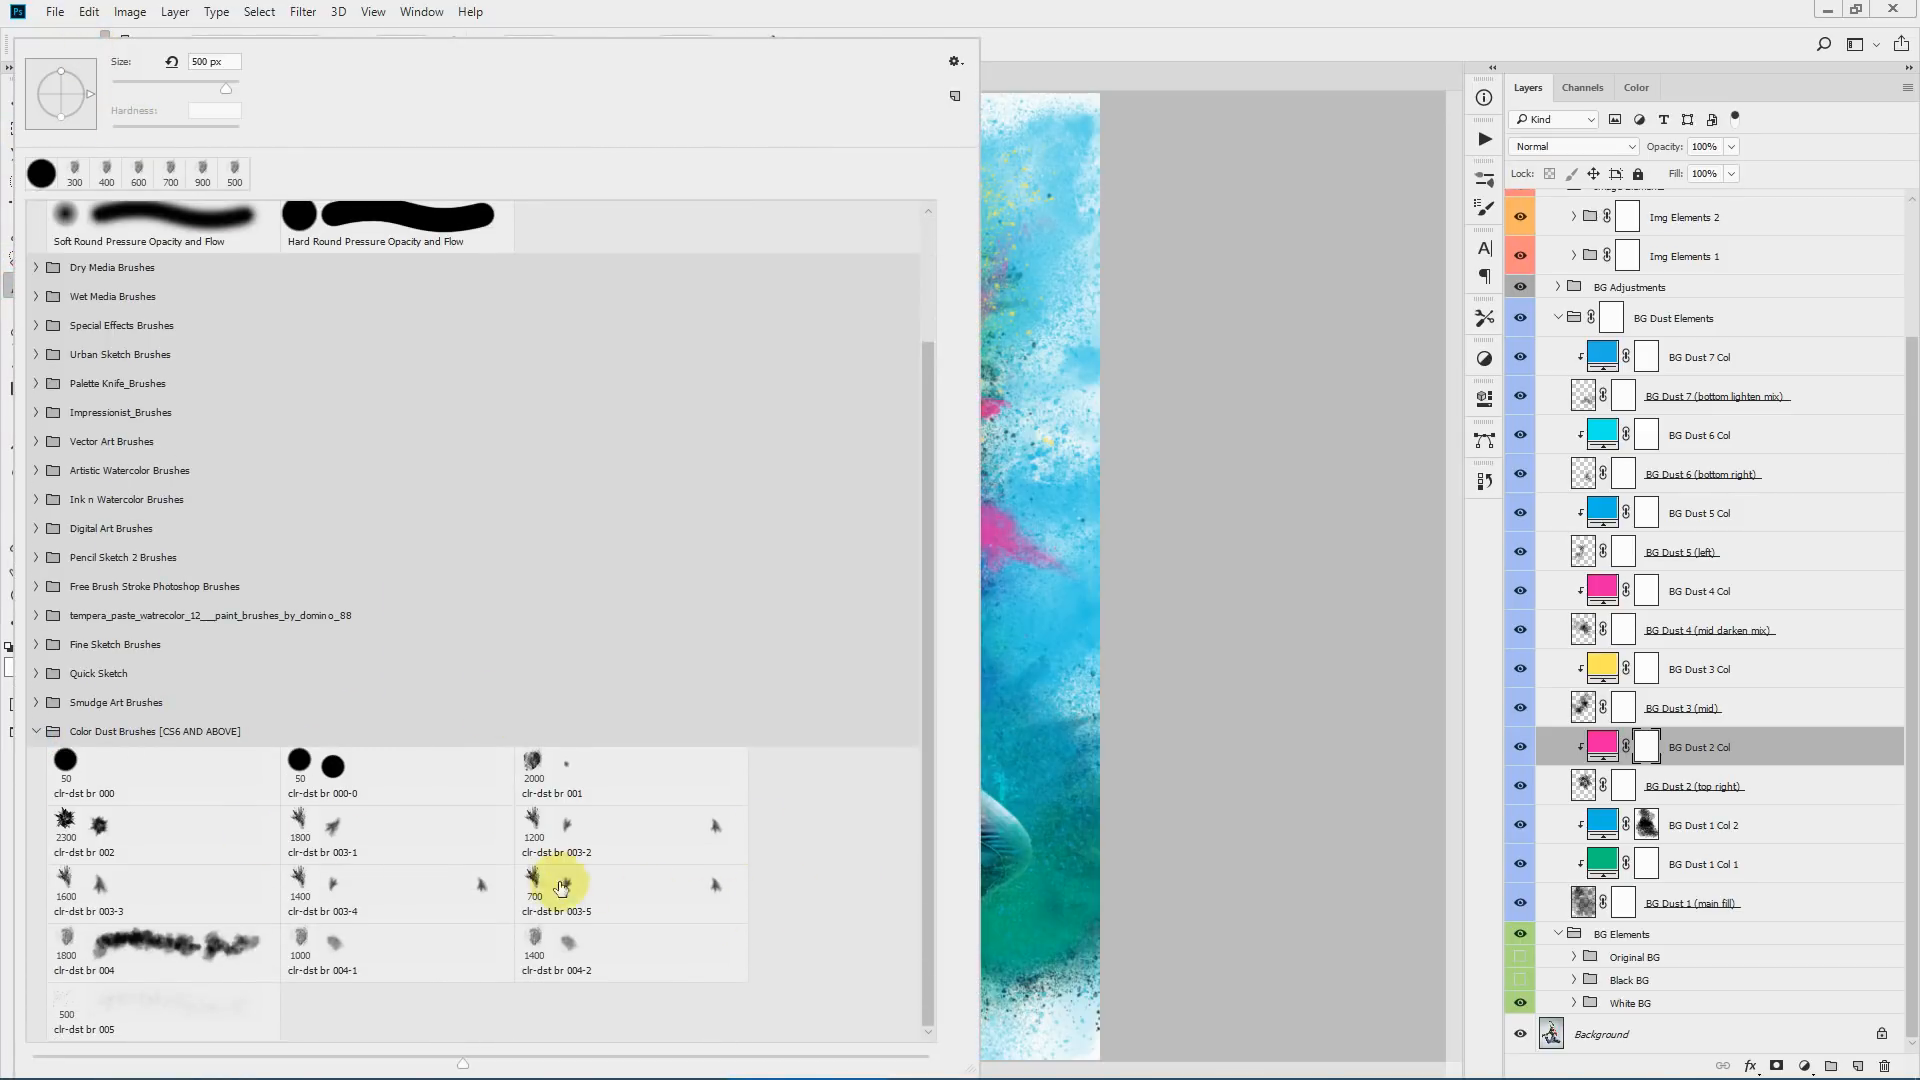
left_click(365, 958)
left_click(1470, 12)
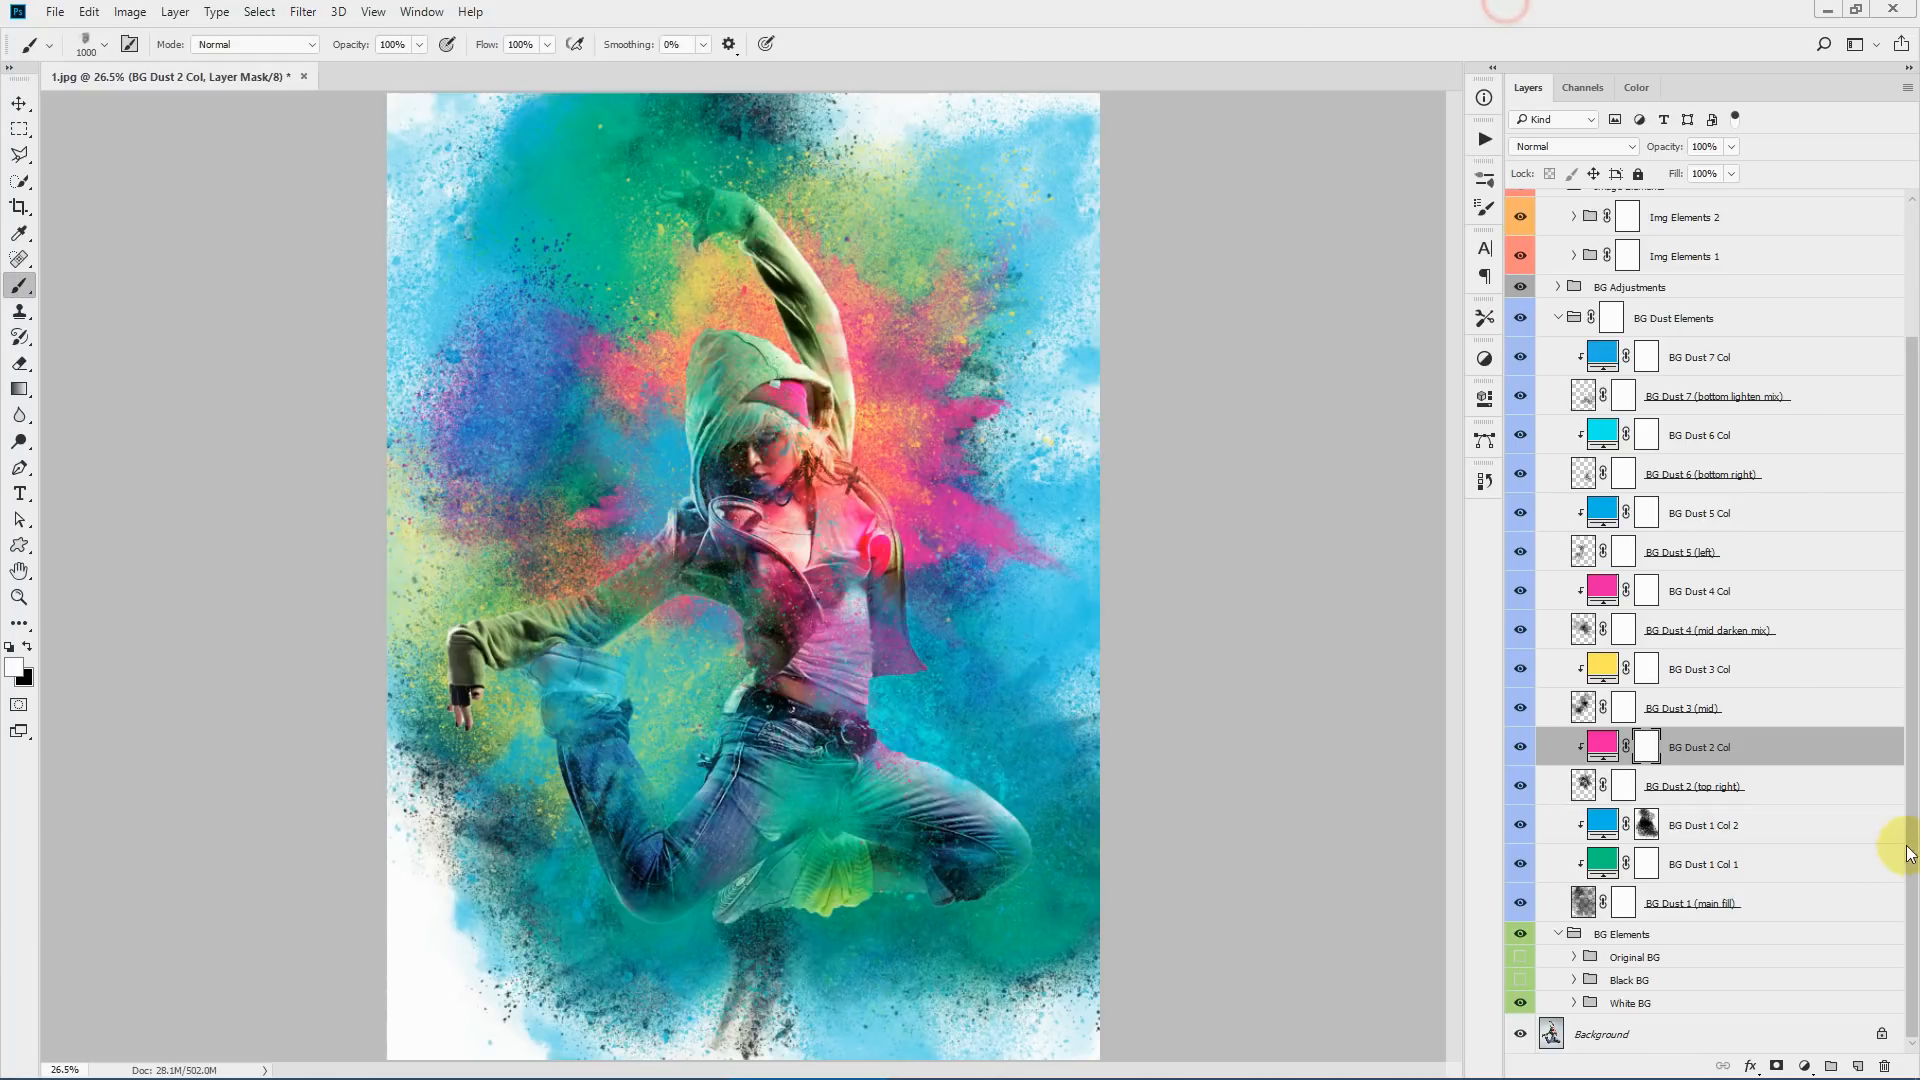
- Target the BG Dust 2 (top right) layer mask with black as foreground color, hiding and showing the layer to locate its dust
left_click(1625, 788)
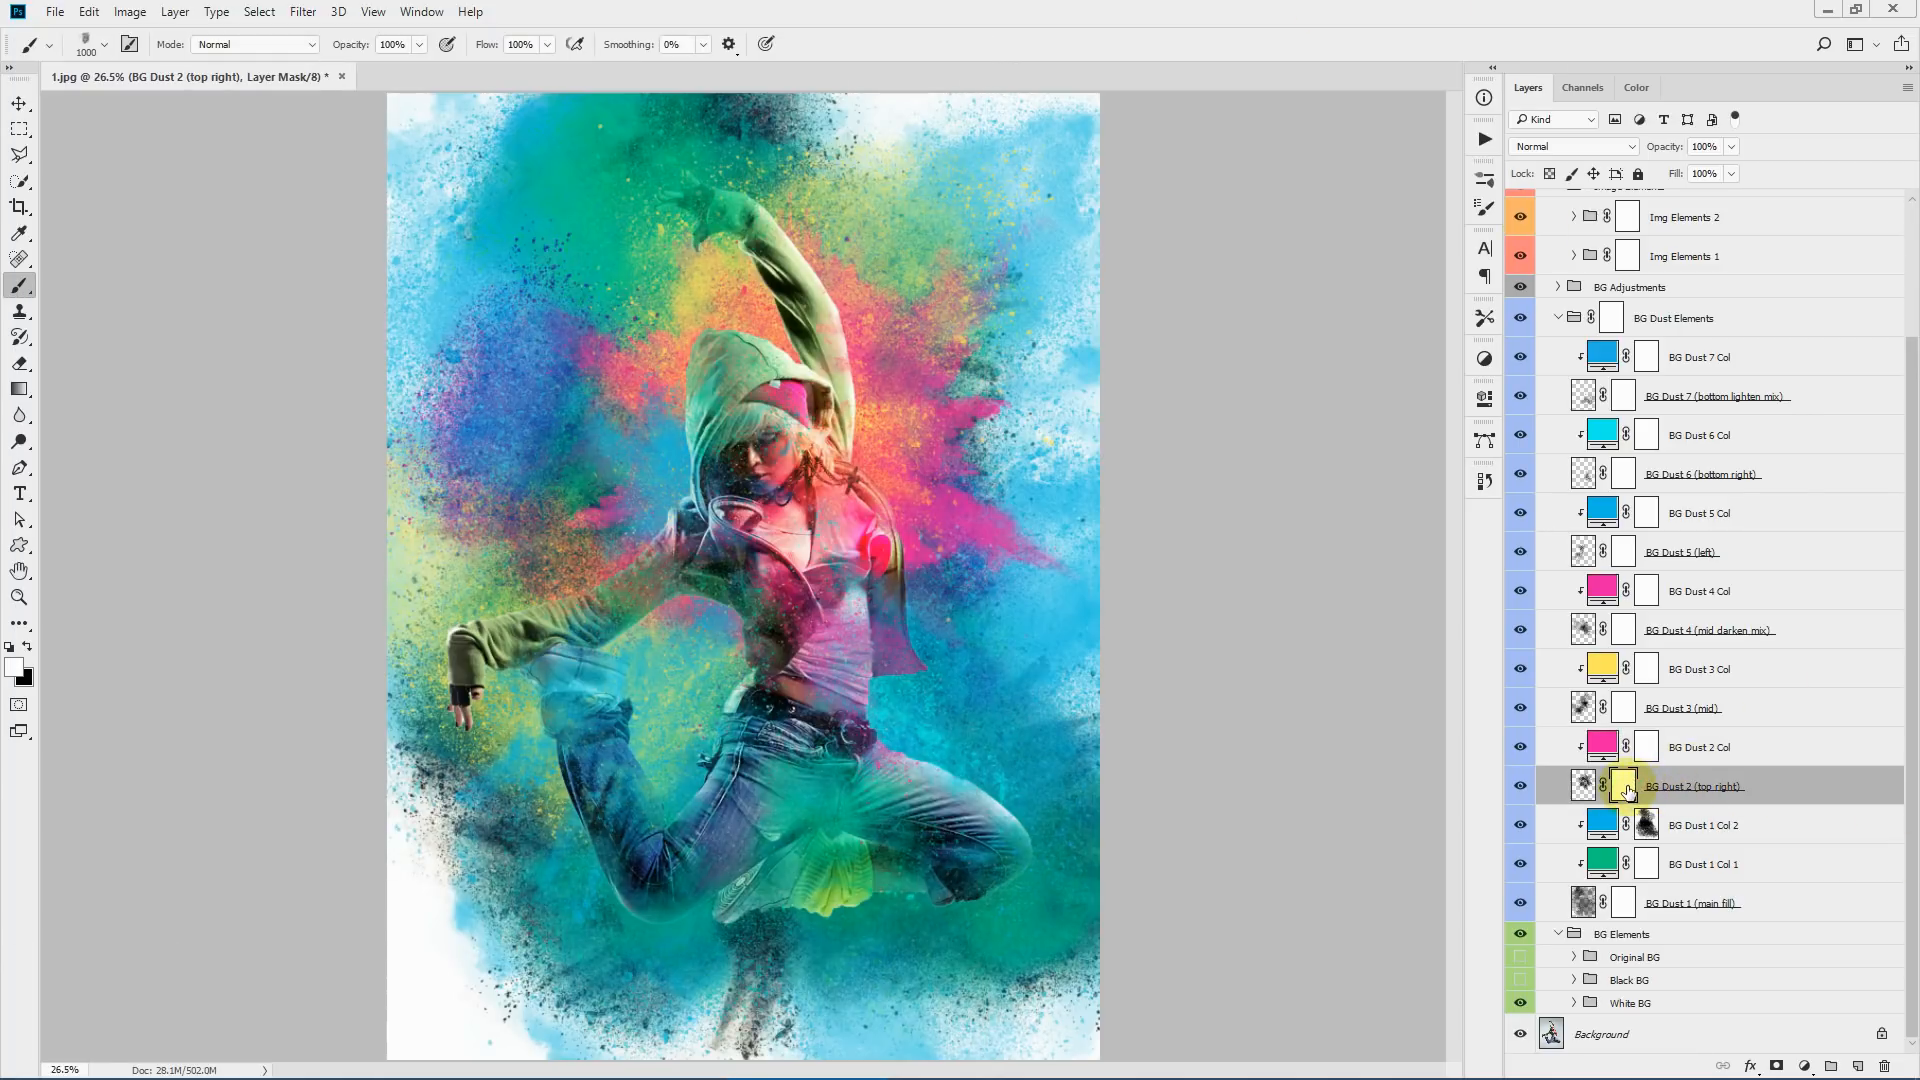
left_click(27, 652)
left_click(1520, 785)
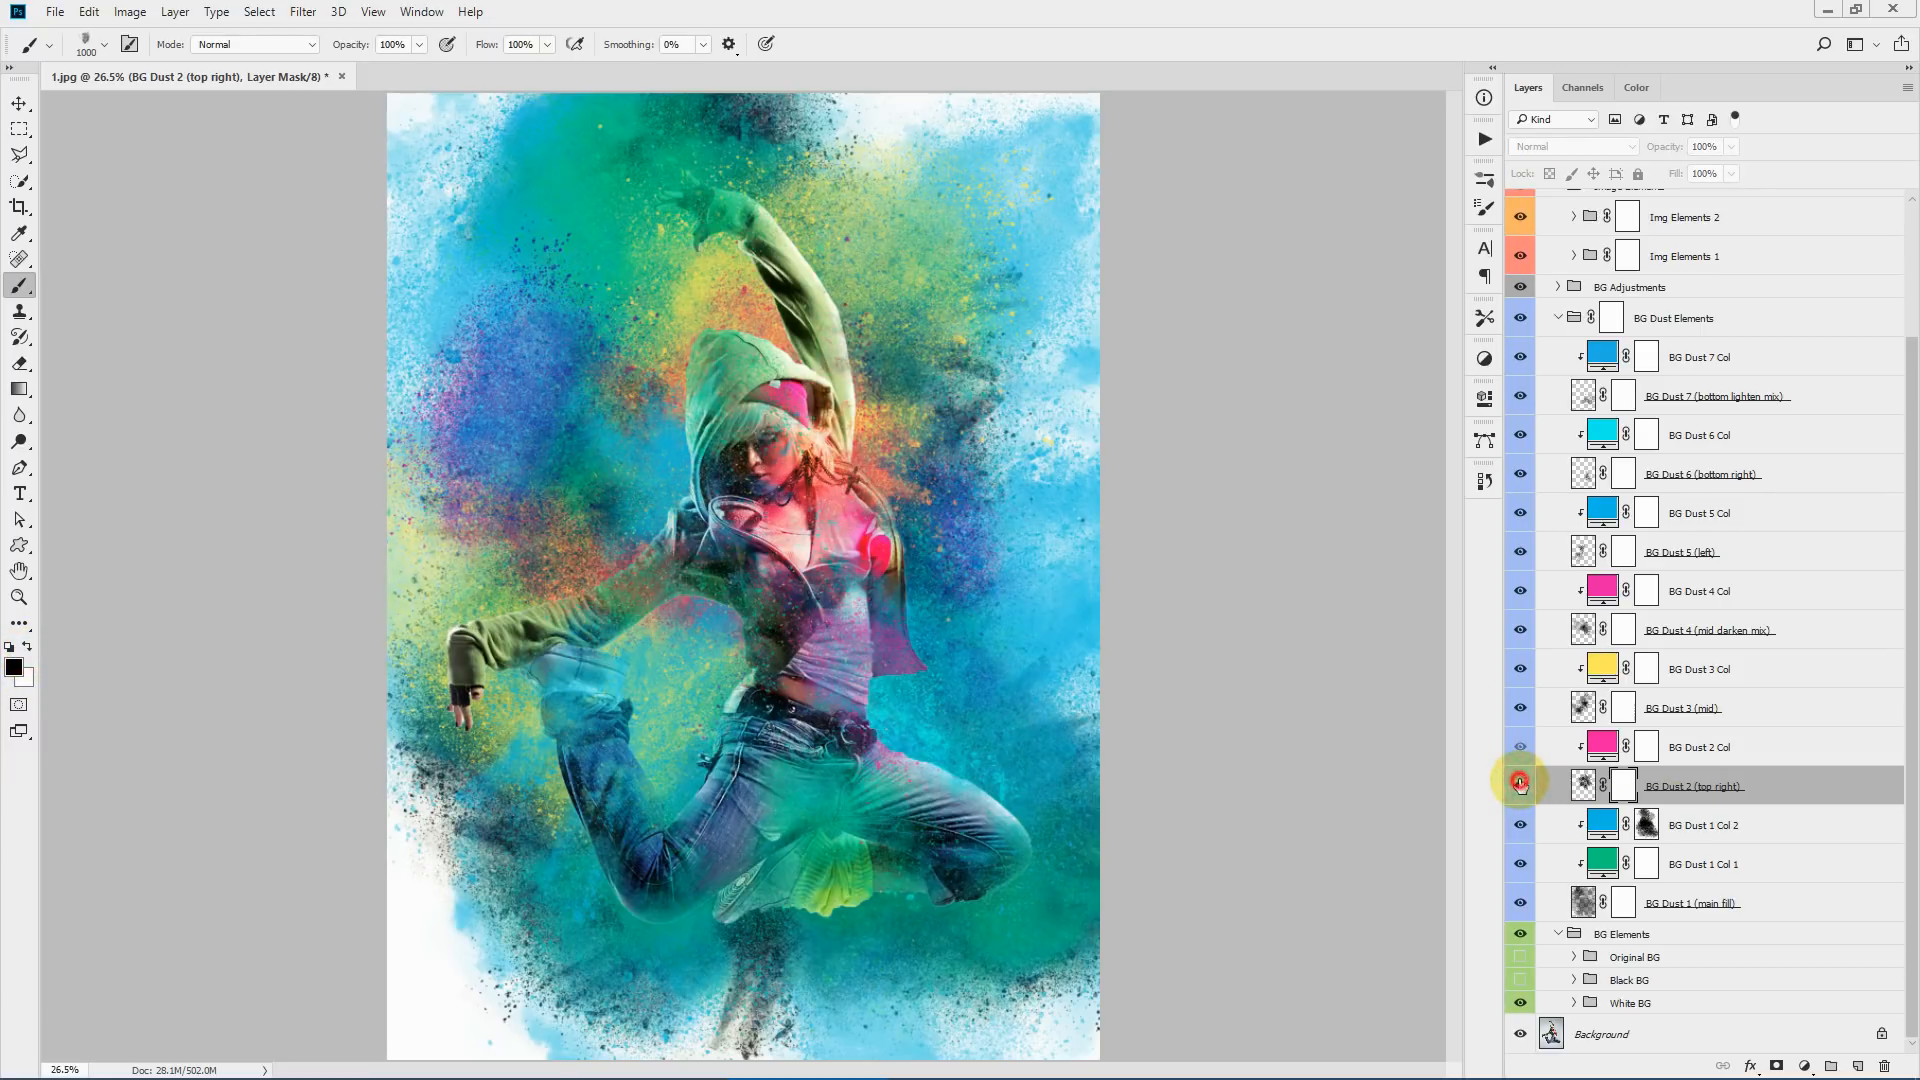
left_click(1520, 783)
left_click(1622, 788)
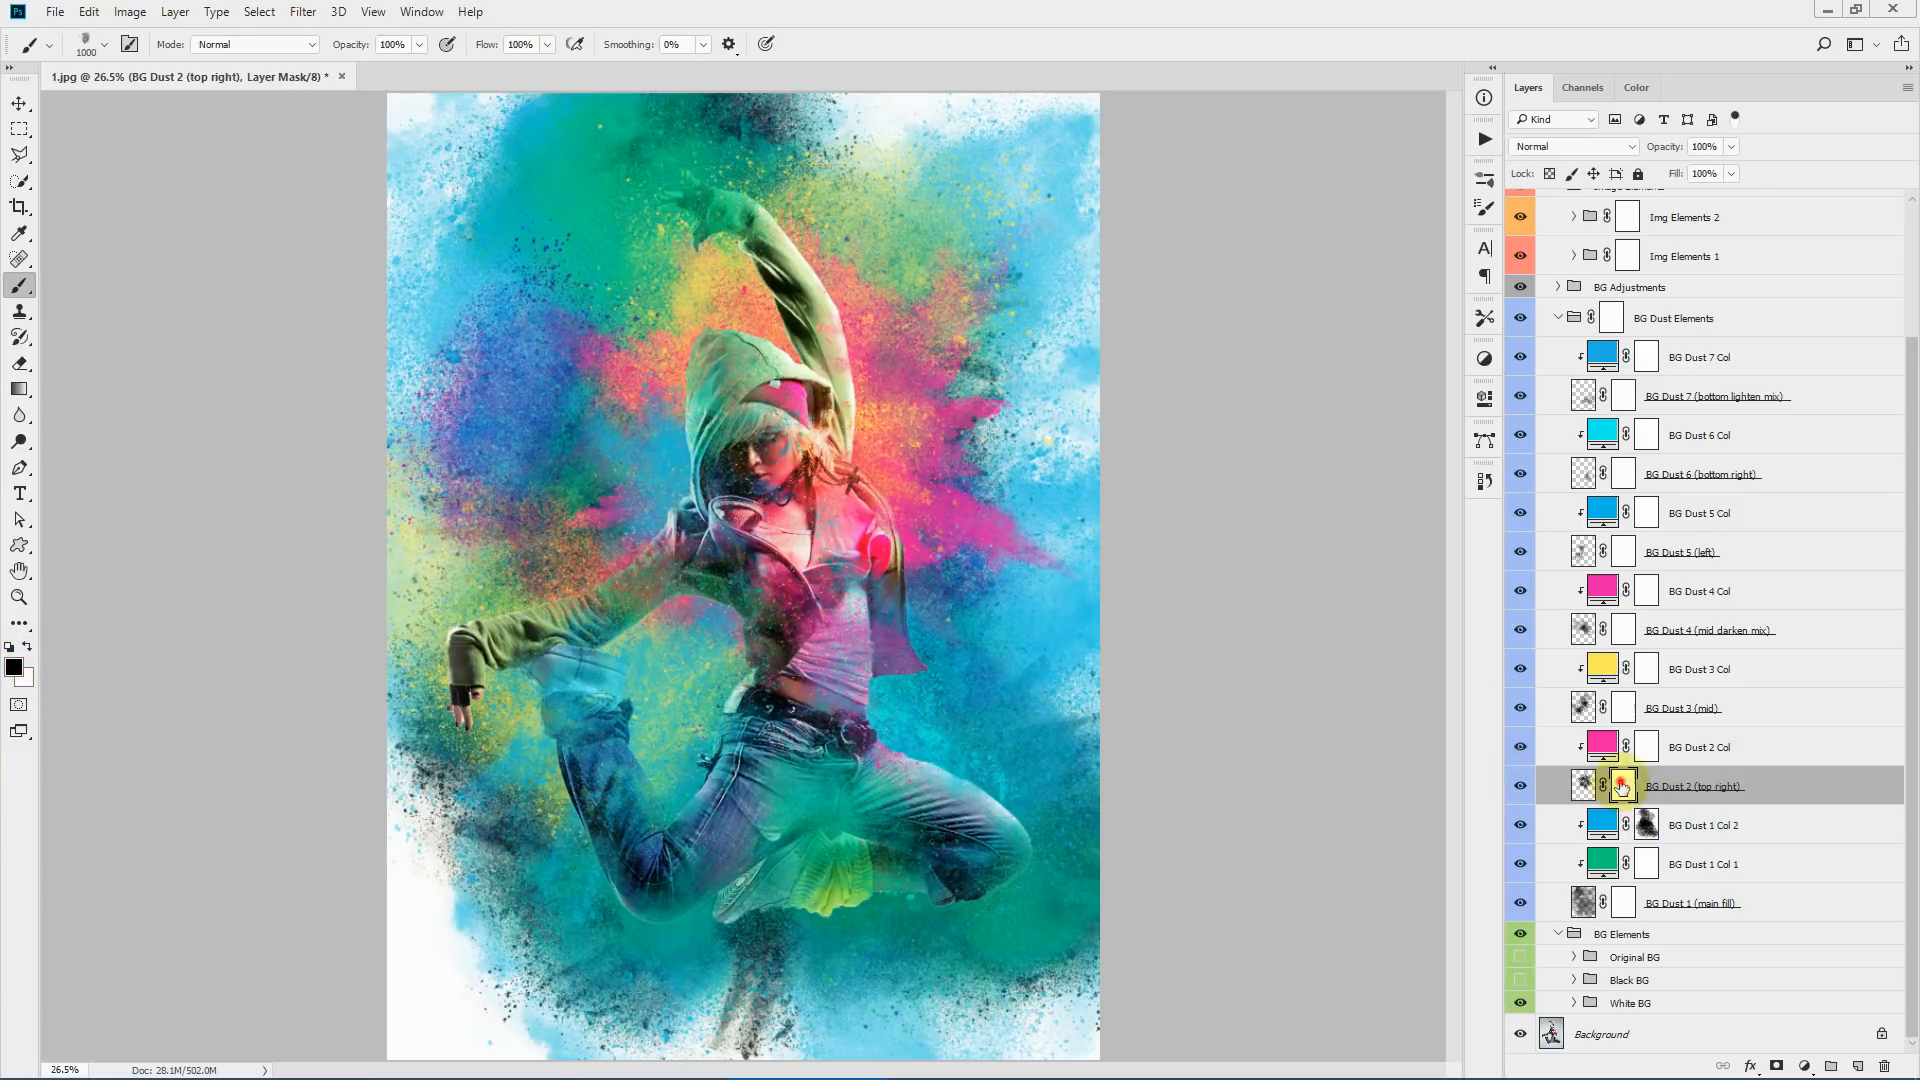
- Try masking out parts of the pink dust around the dancer on BG Dust 2 (top right), then undo the brush dabs
left_click(922, 408)
left_click(999, 535)
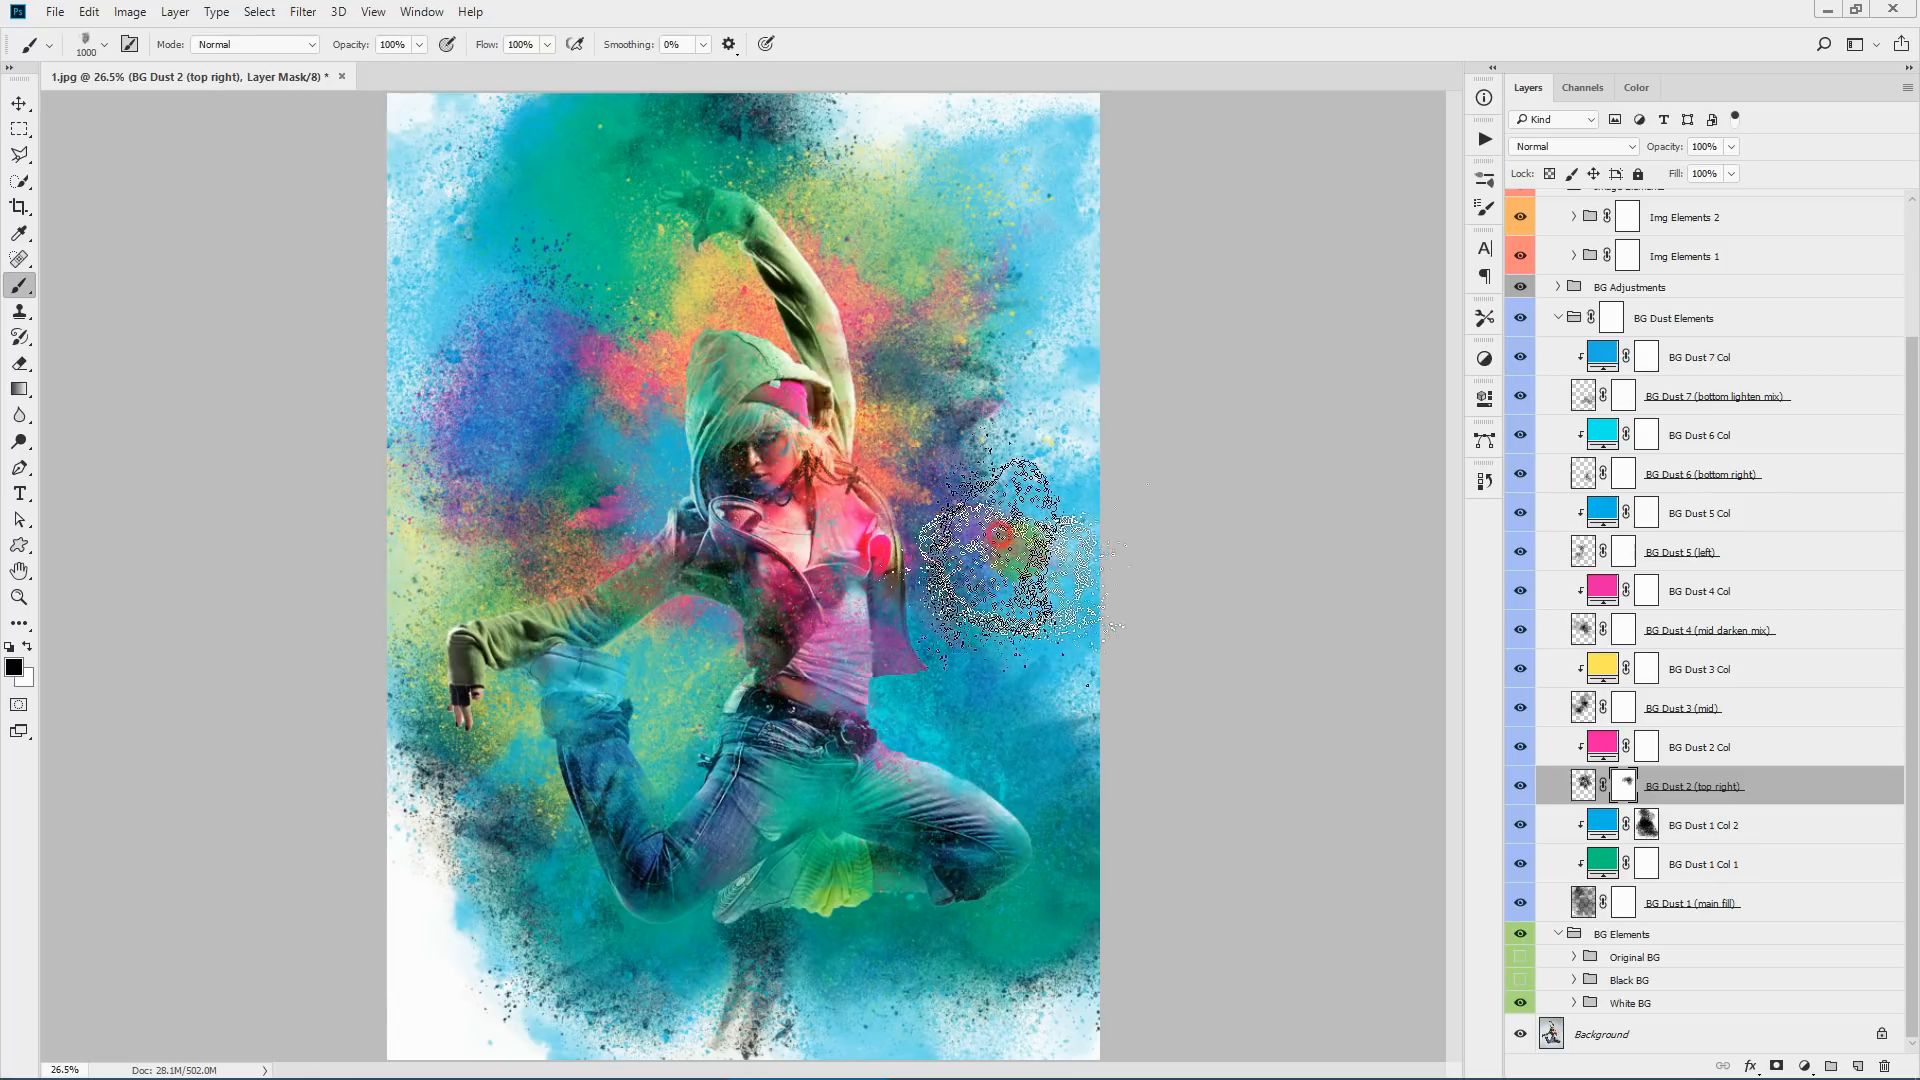
left_click(614, 446)
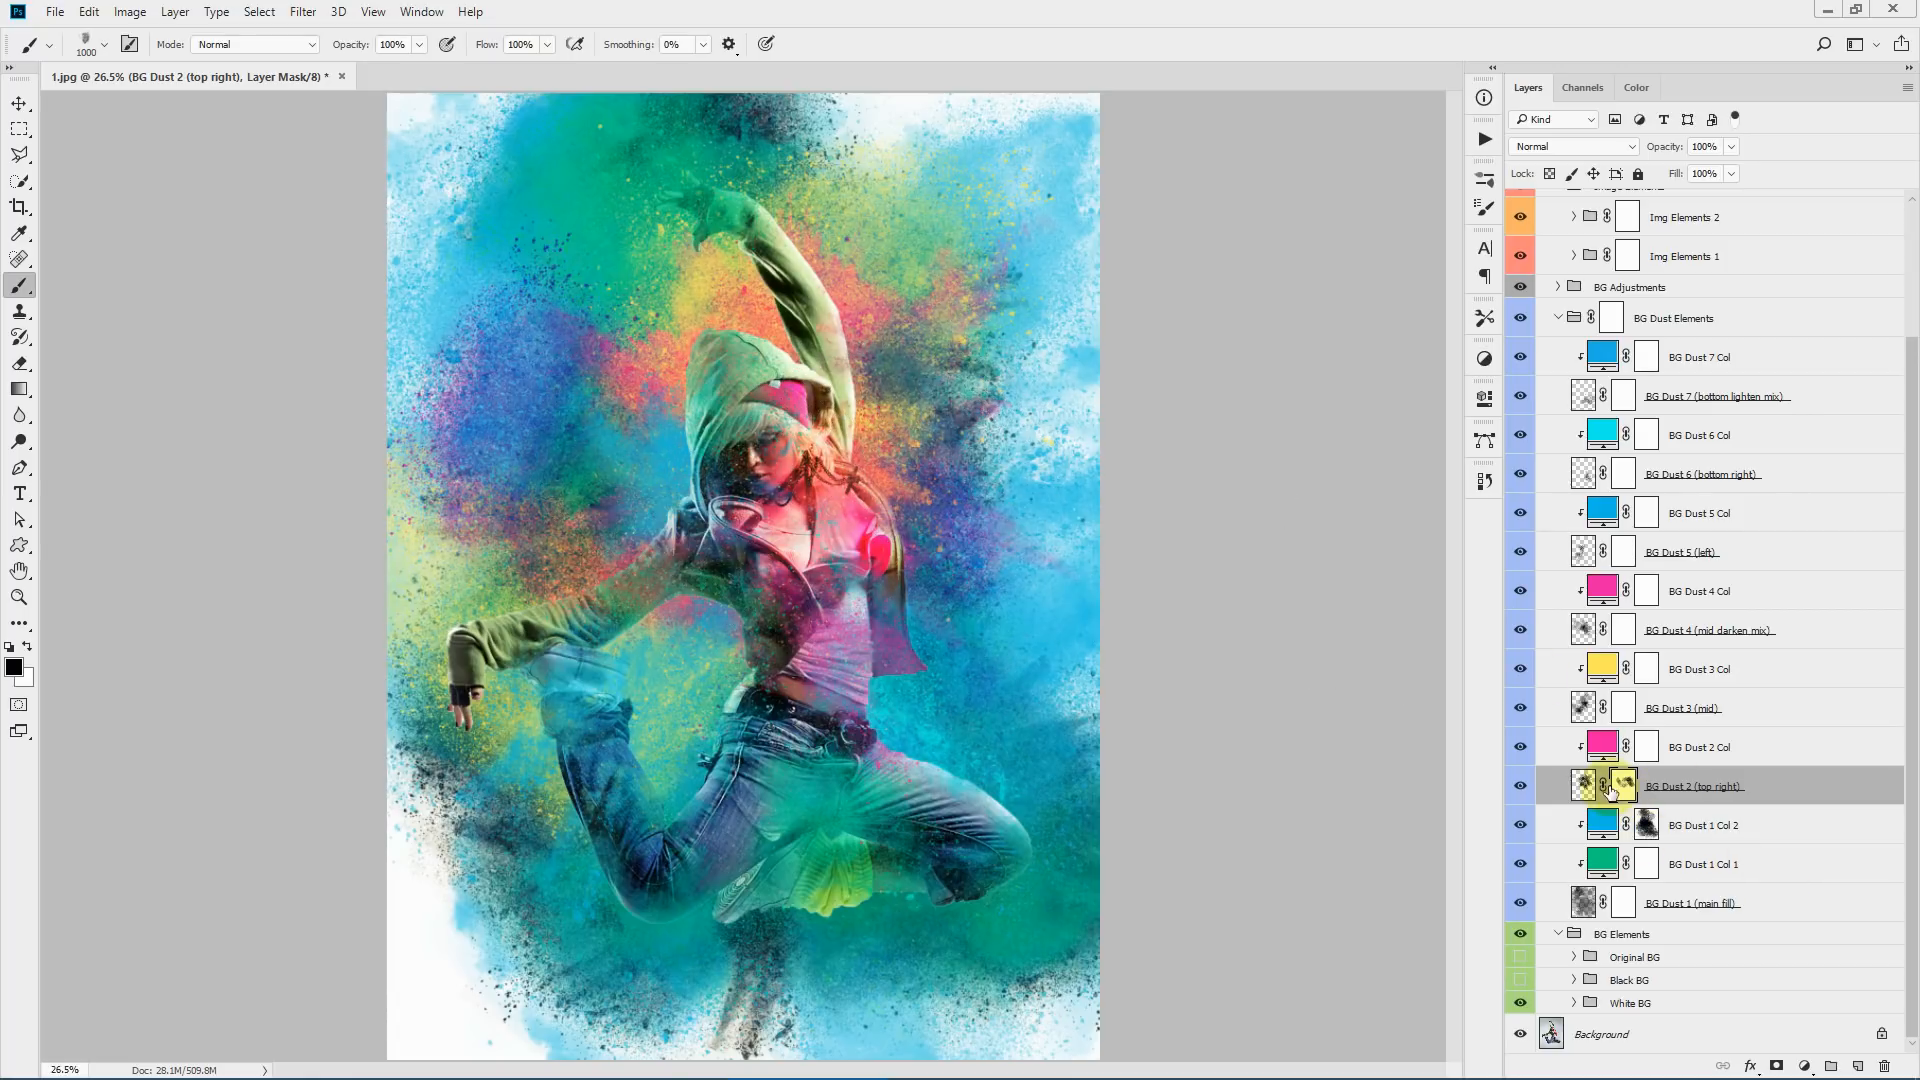
key("ctrl+z")
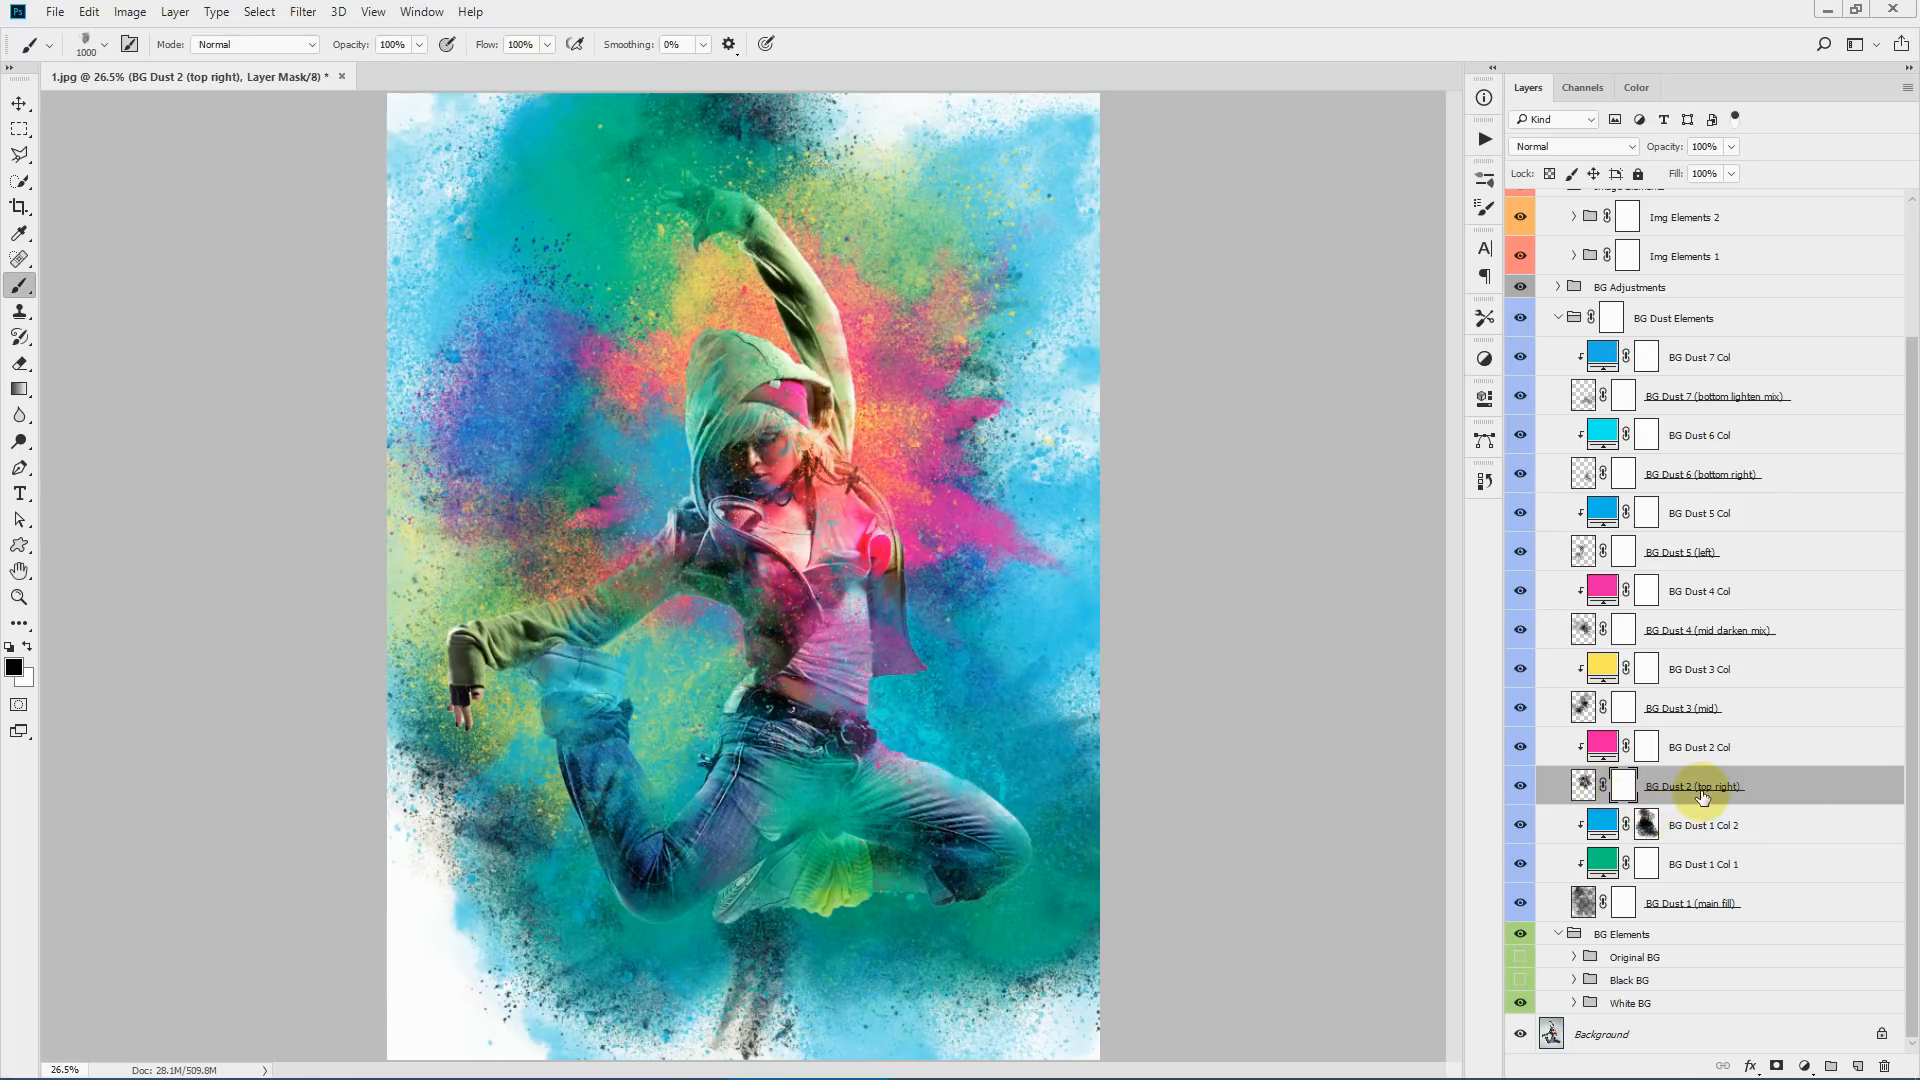
- Try masking out the pink color beside the dancer's shoulder on the BG Dust 2 Col mask, then undo the dabs
left_click(1645, 745)
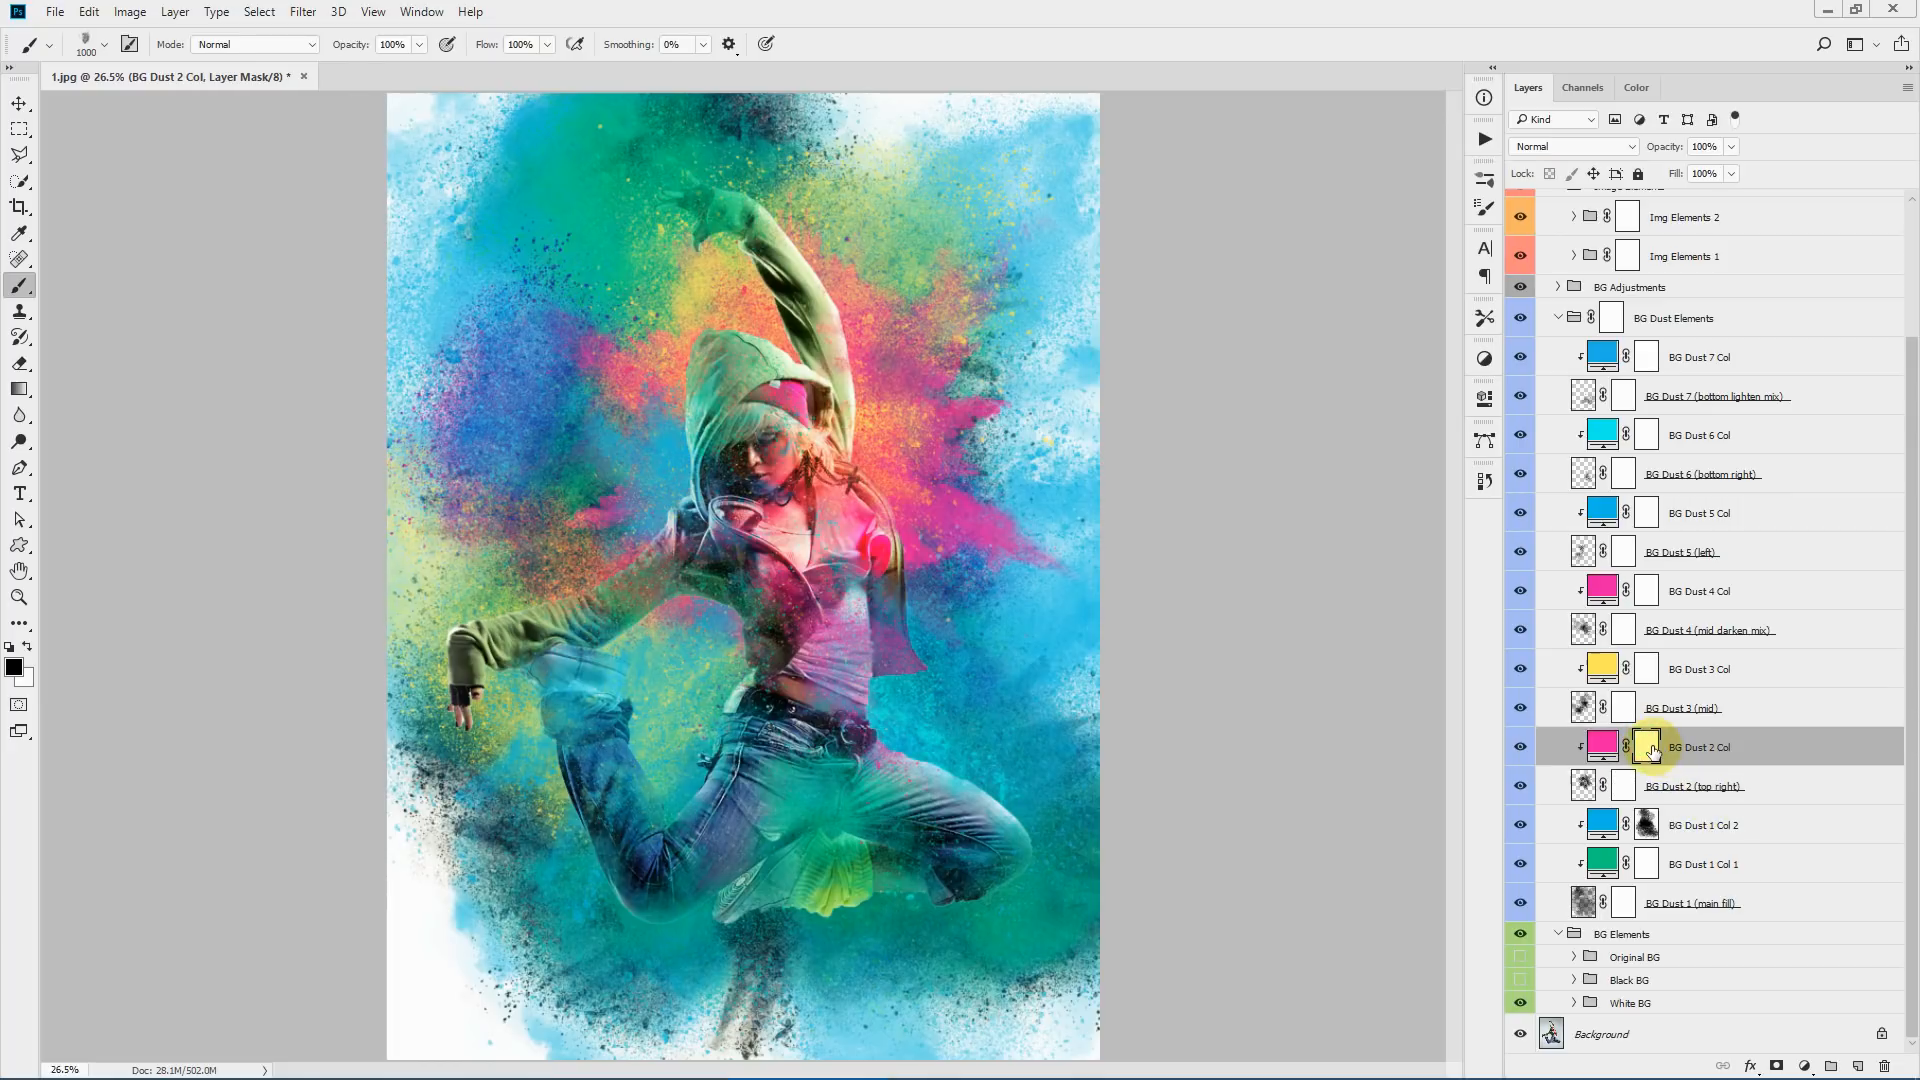
left_click(955, 507)
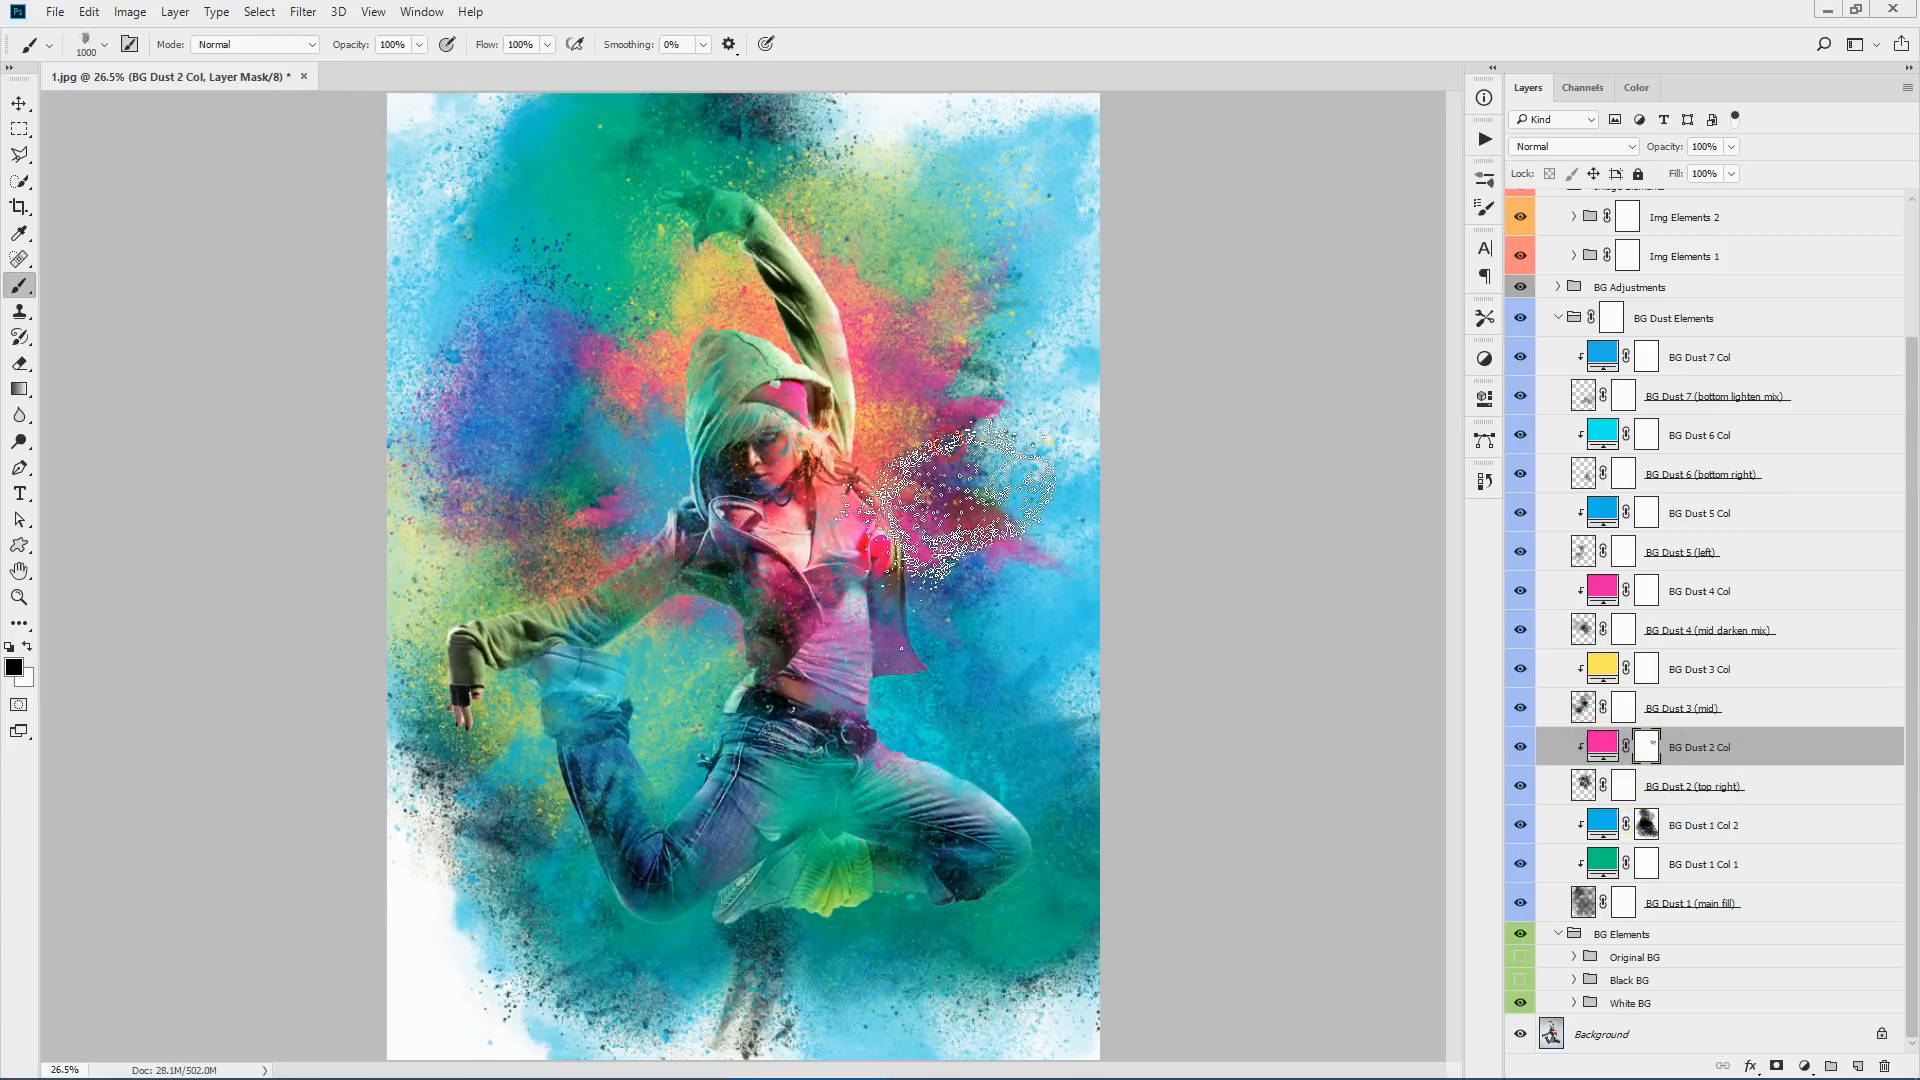
key("ctrl+z")
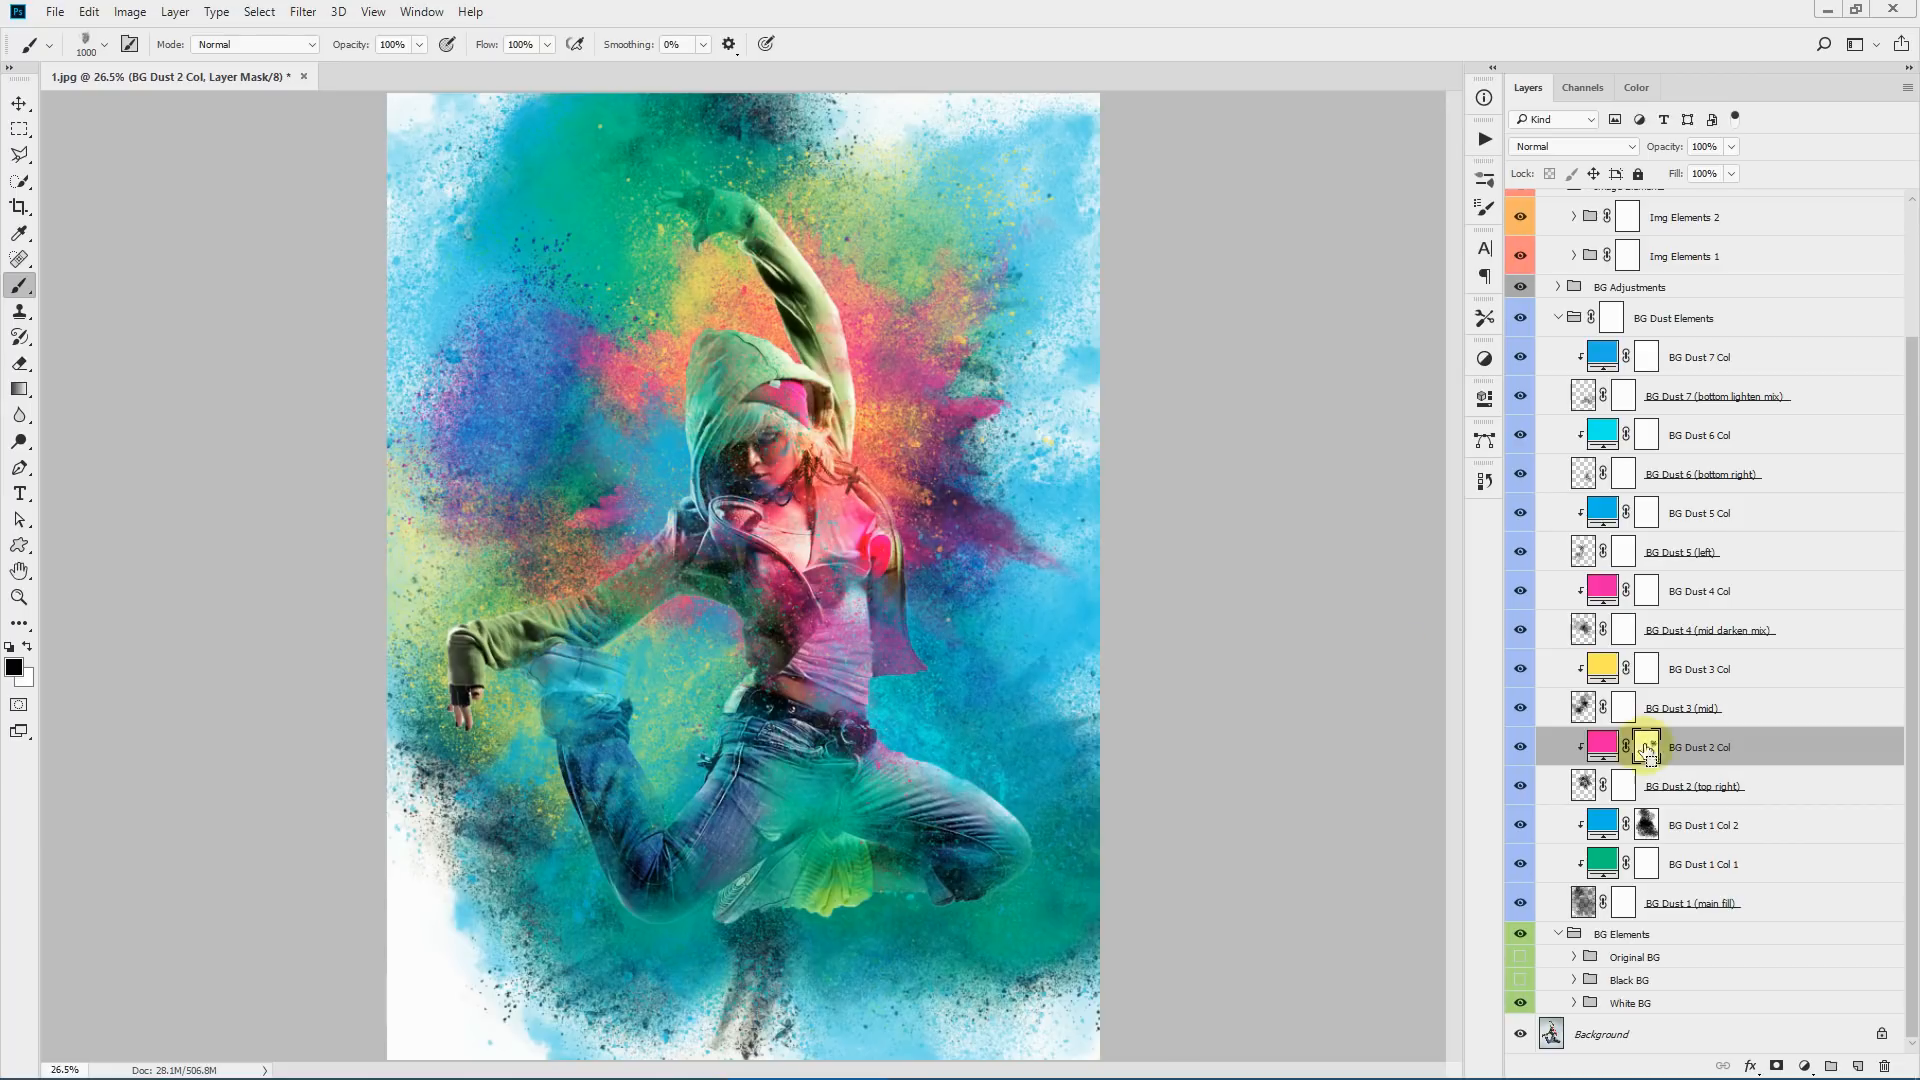
key("ctrl+alt+z")
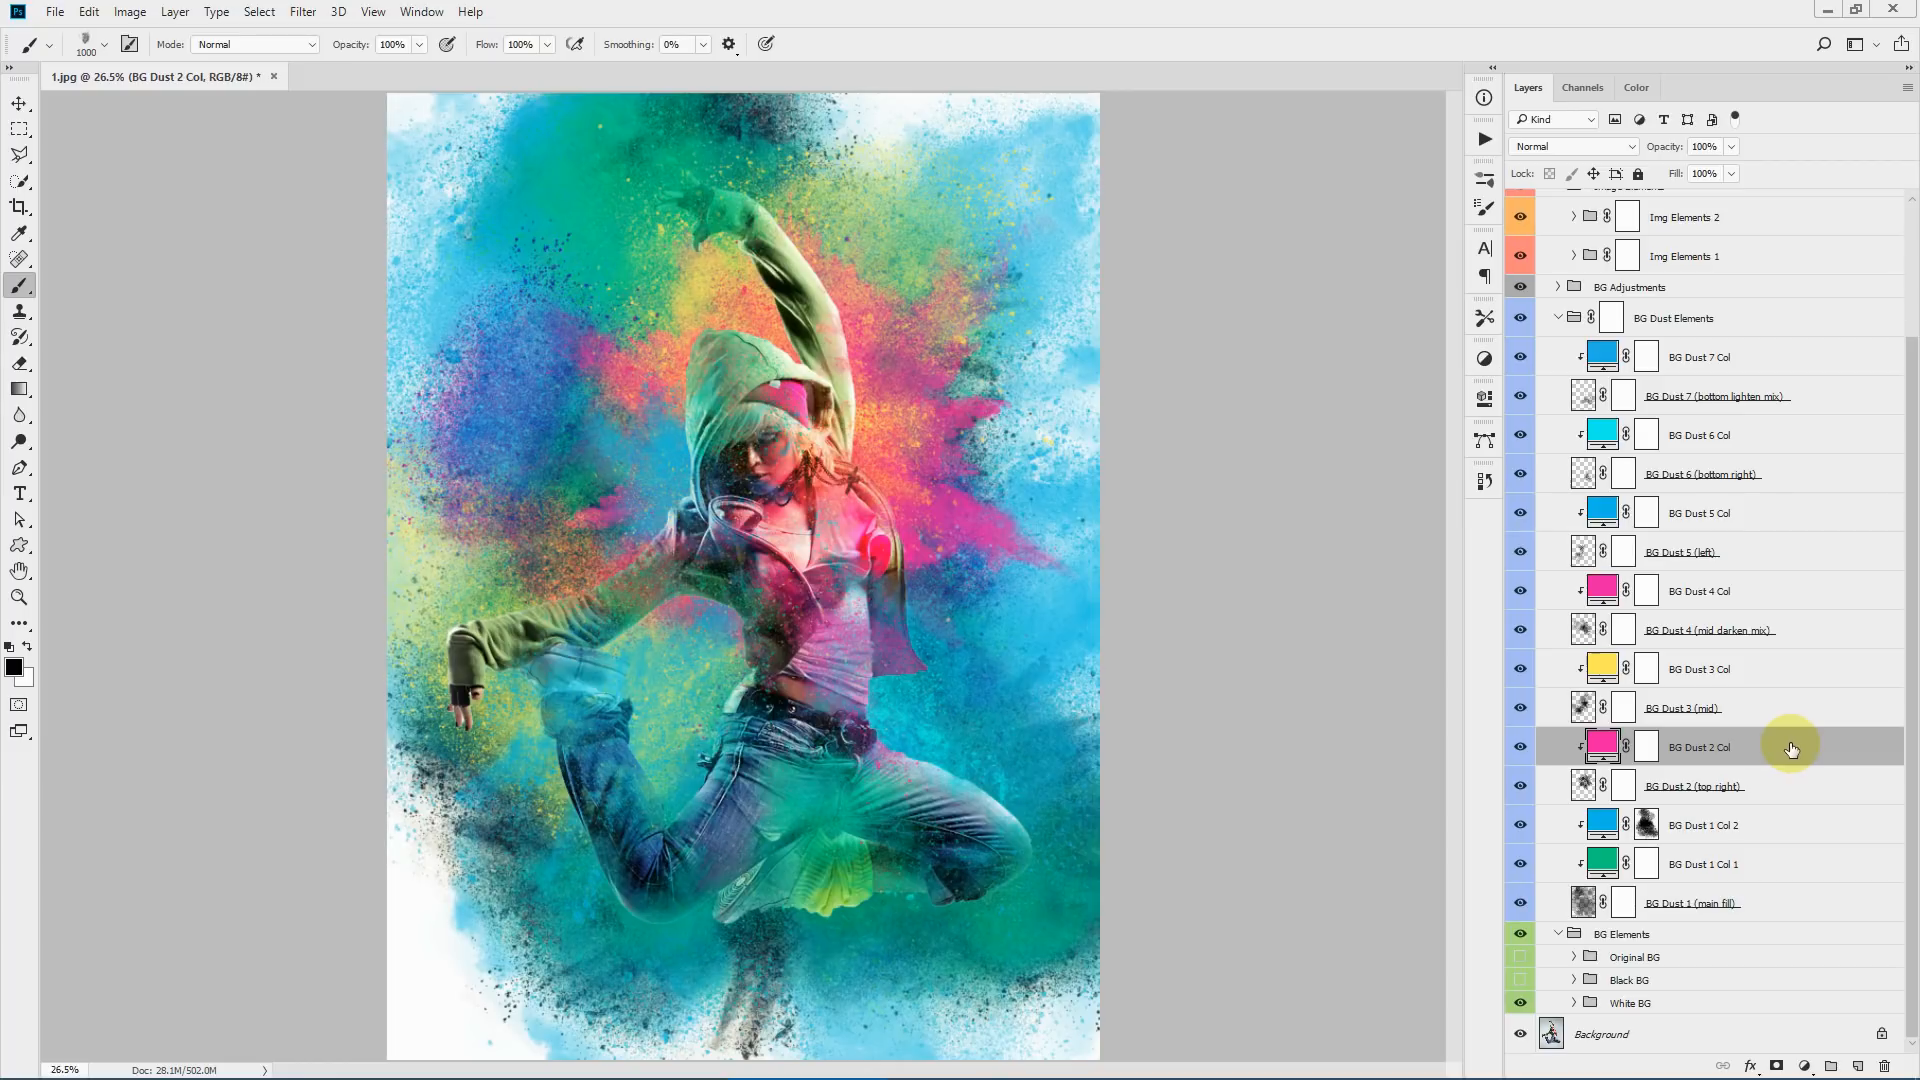
- Add a bright green Solid Color fill layer directly above BG Dust 2 Col
left_click(1805, 1066)
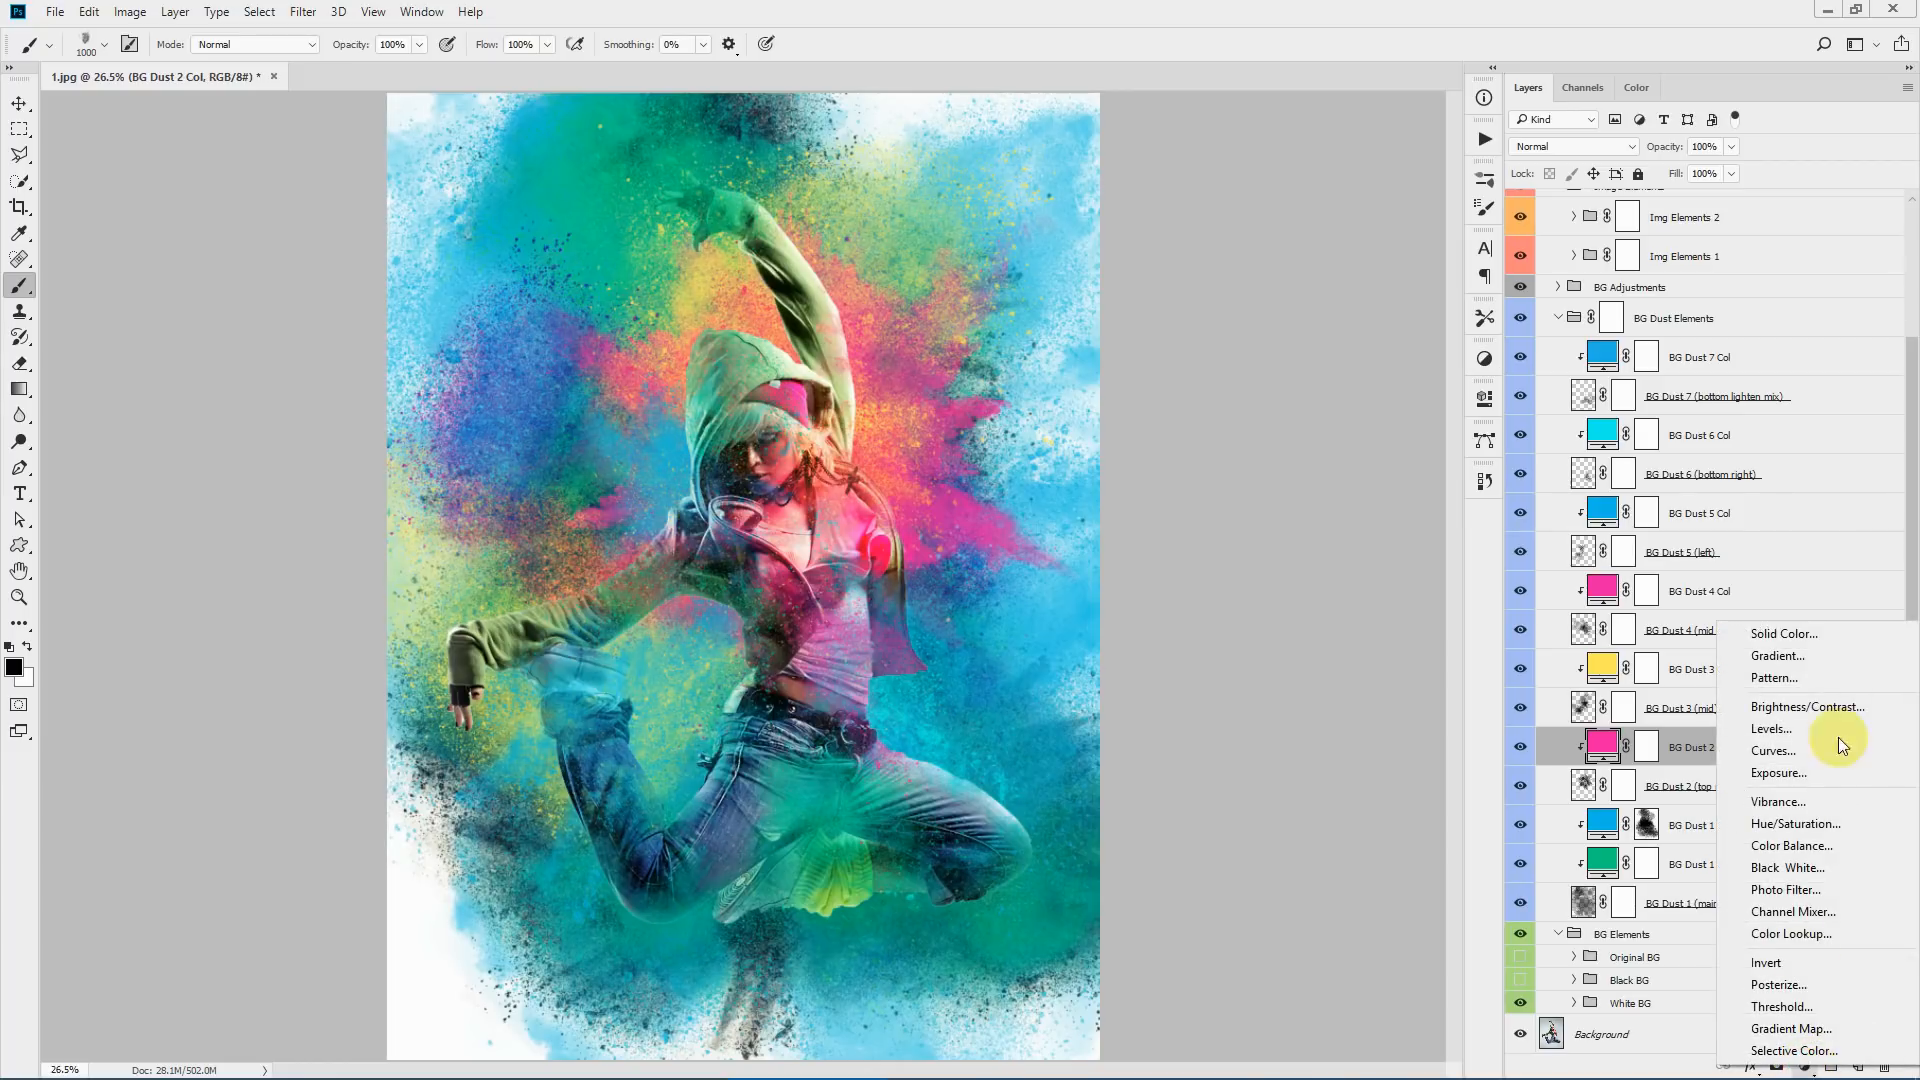
left_click(1802, 636)
left_click_drag(1448, 430, 1450, 488)
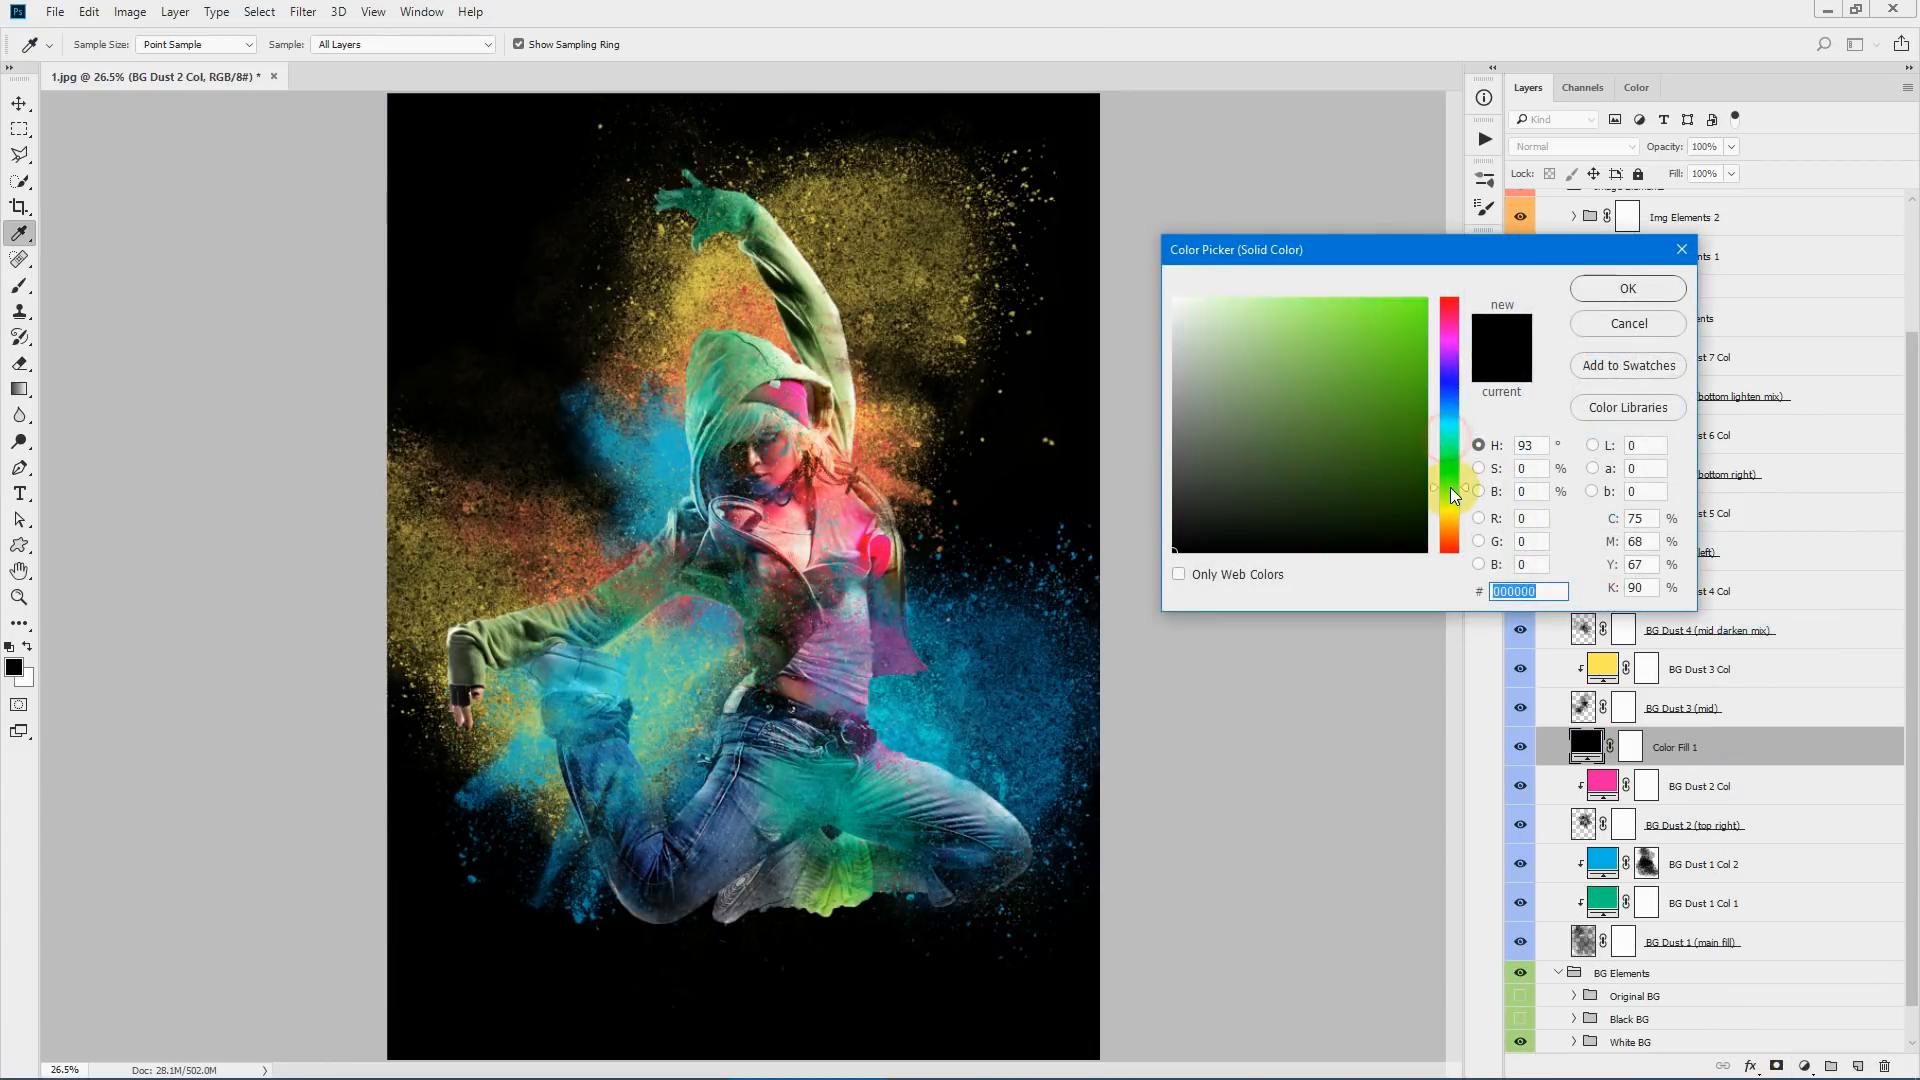
left_click(1393, 351)
left_click(1590, 288)
key("b")
- Clip the green Color Fill 1 layer to the BG Dust 2 (top right) dust
left_click(1756, 752)
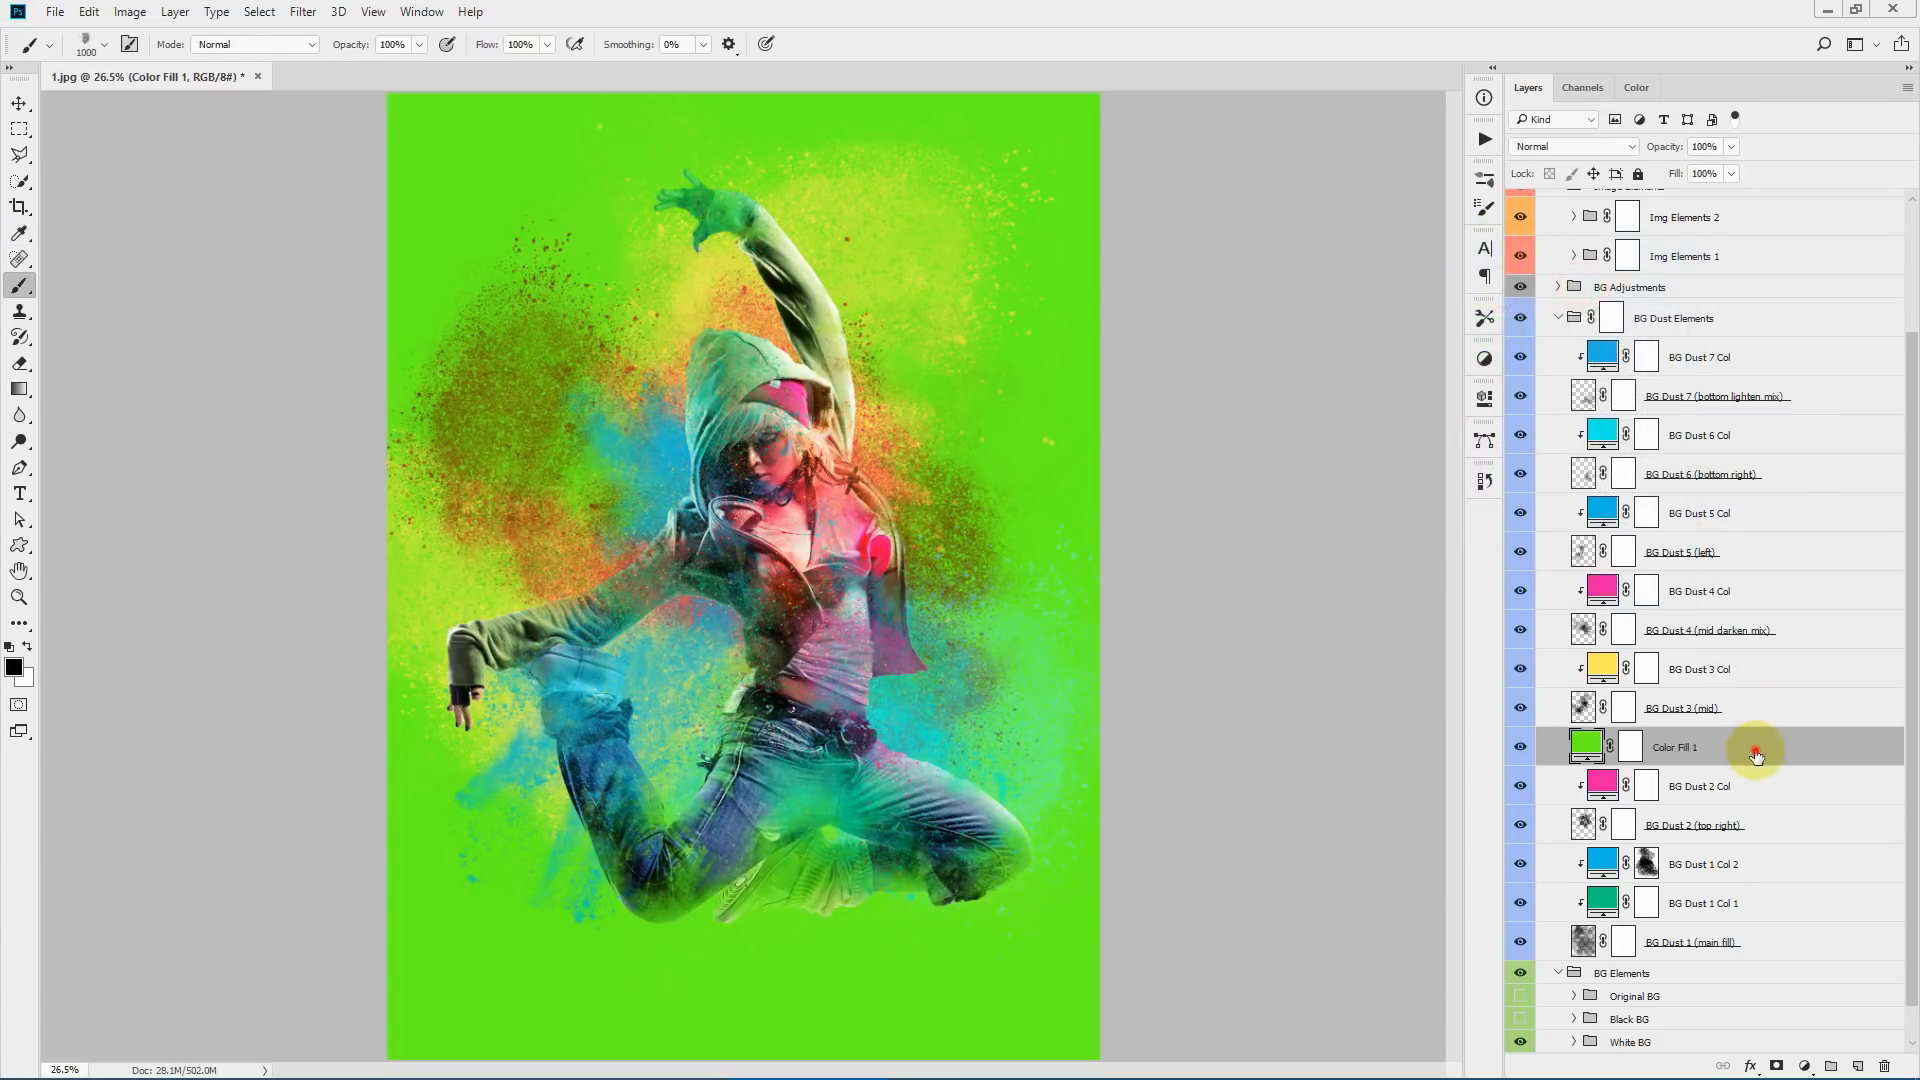
right_click(1742, 749)
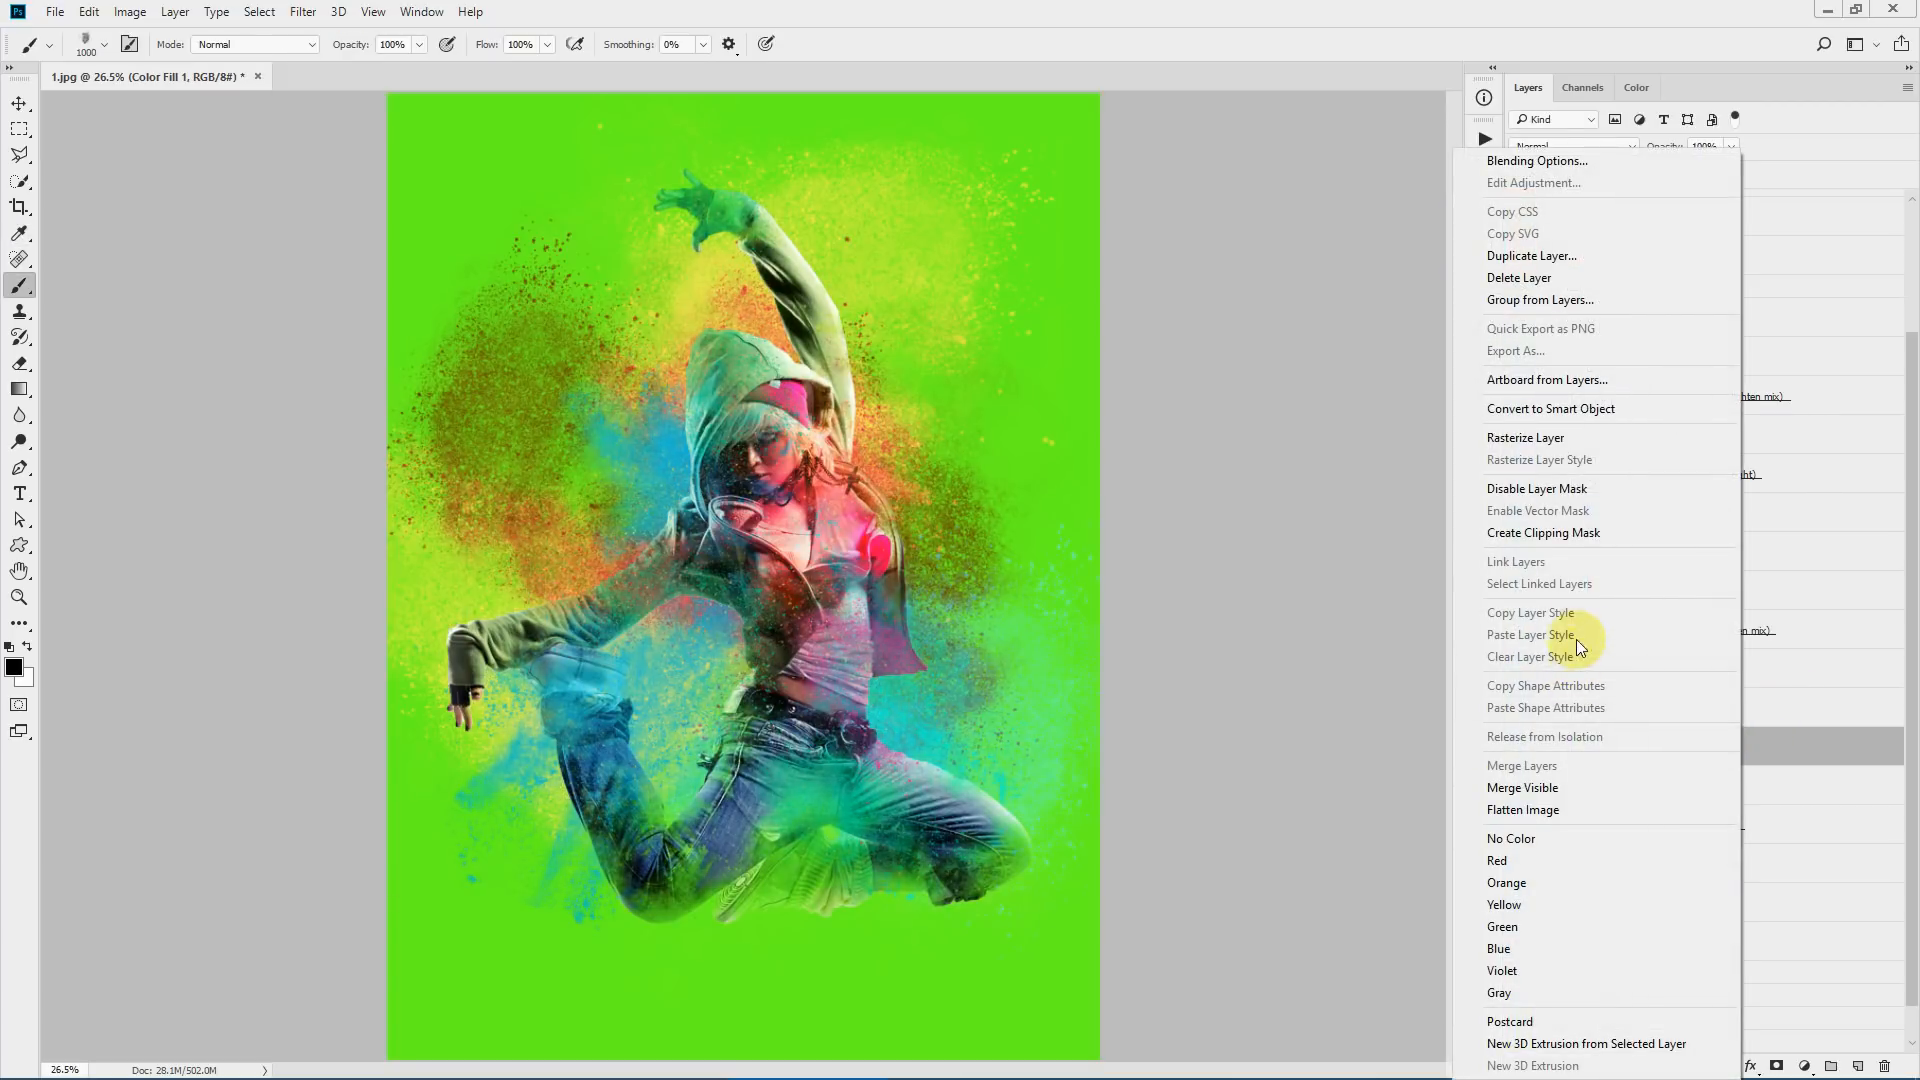
left_click(1550, 533)
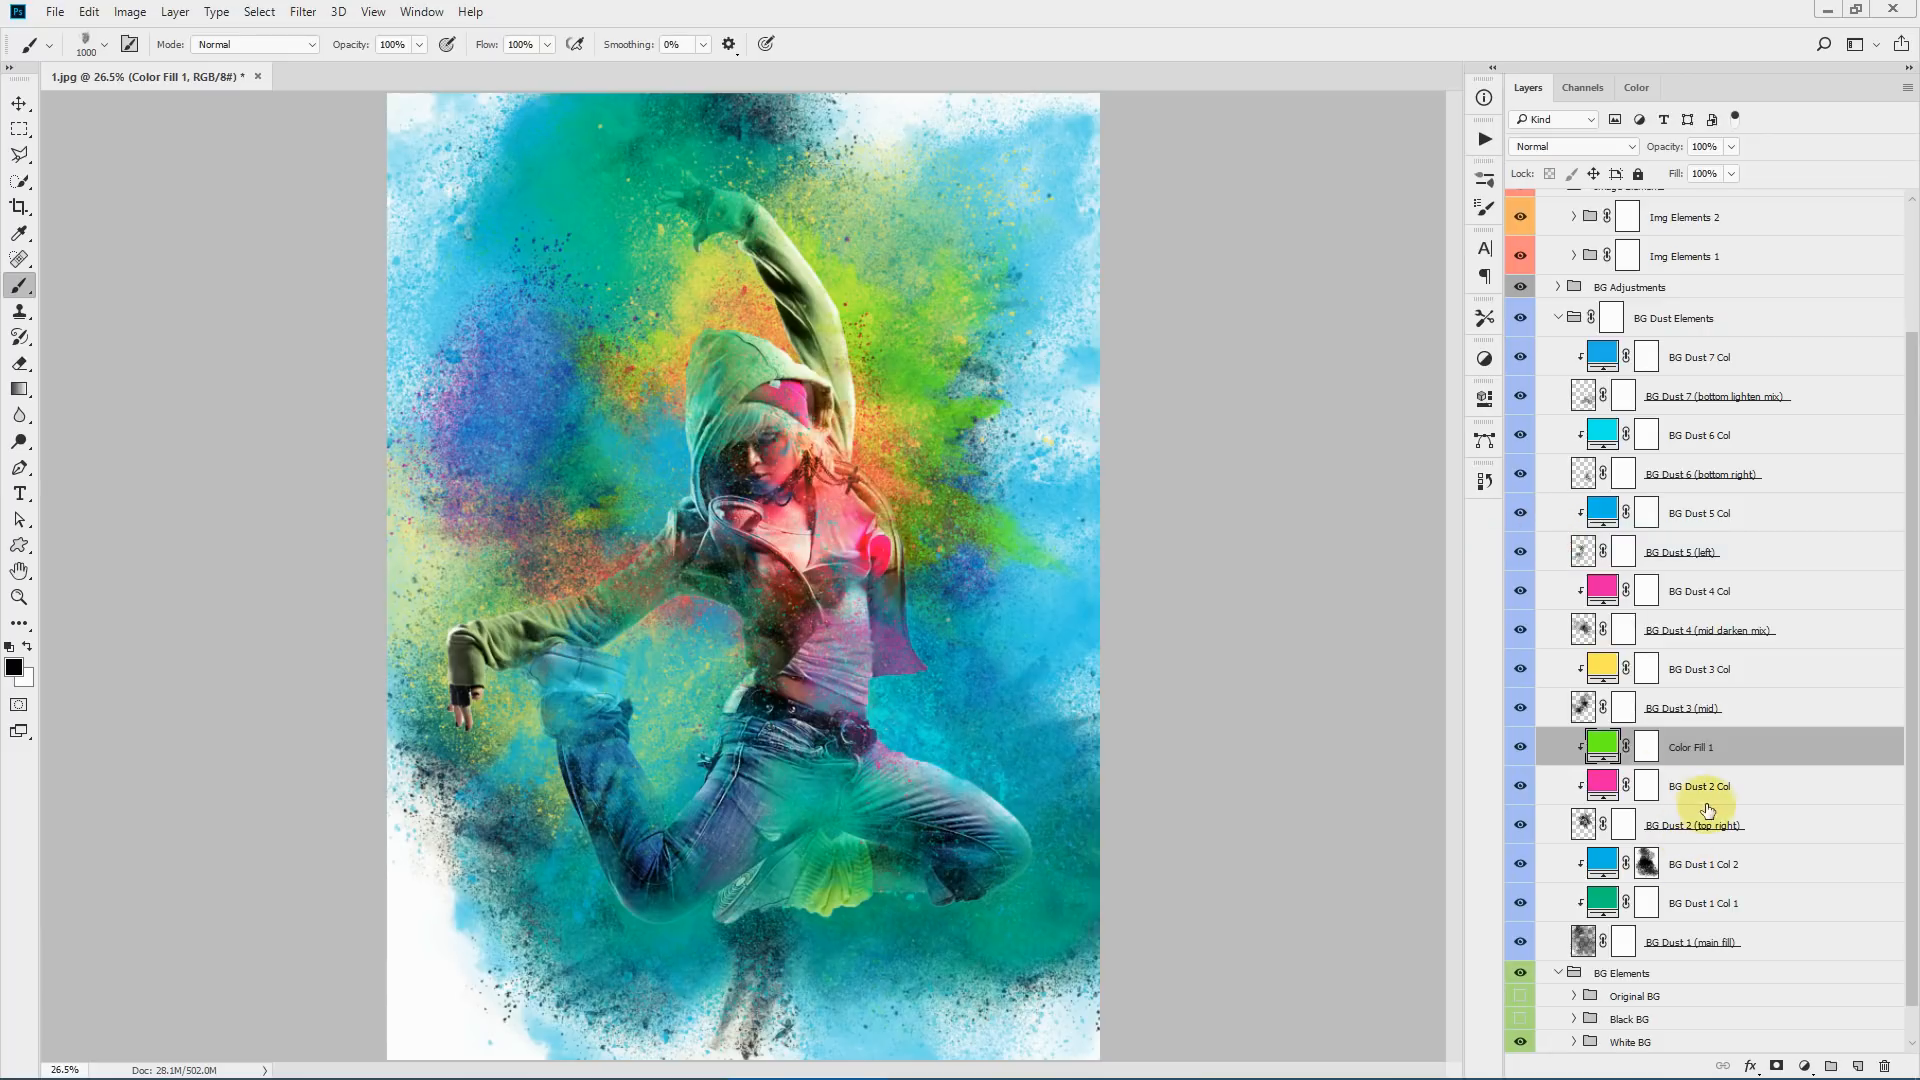
left_click(1766, 746)
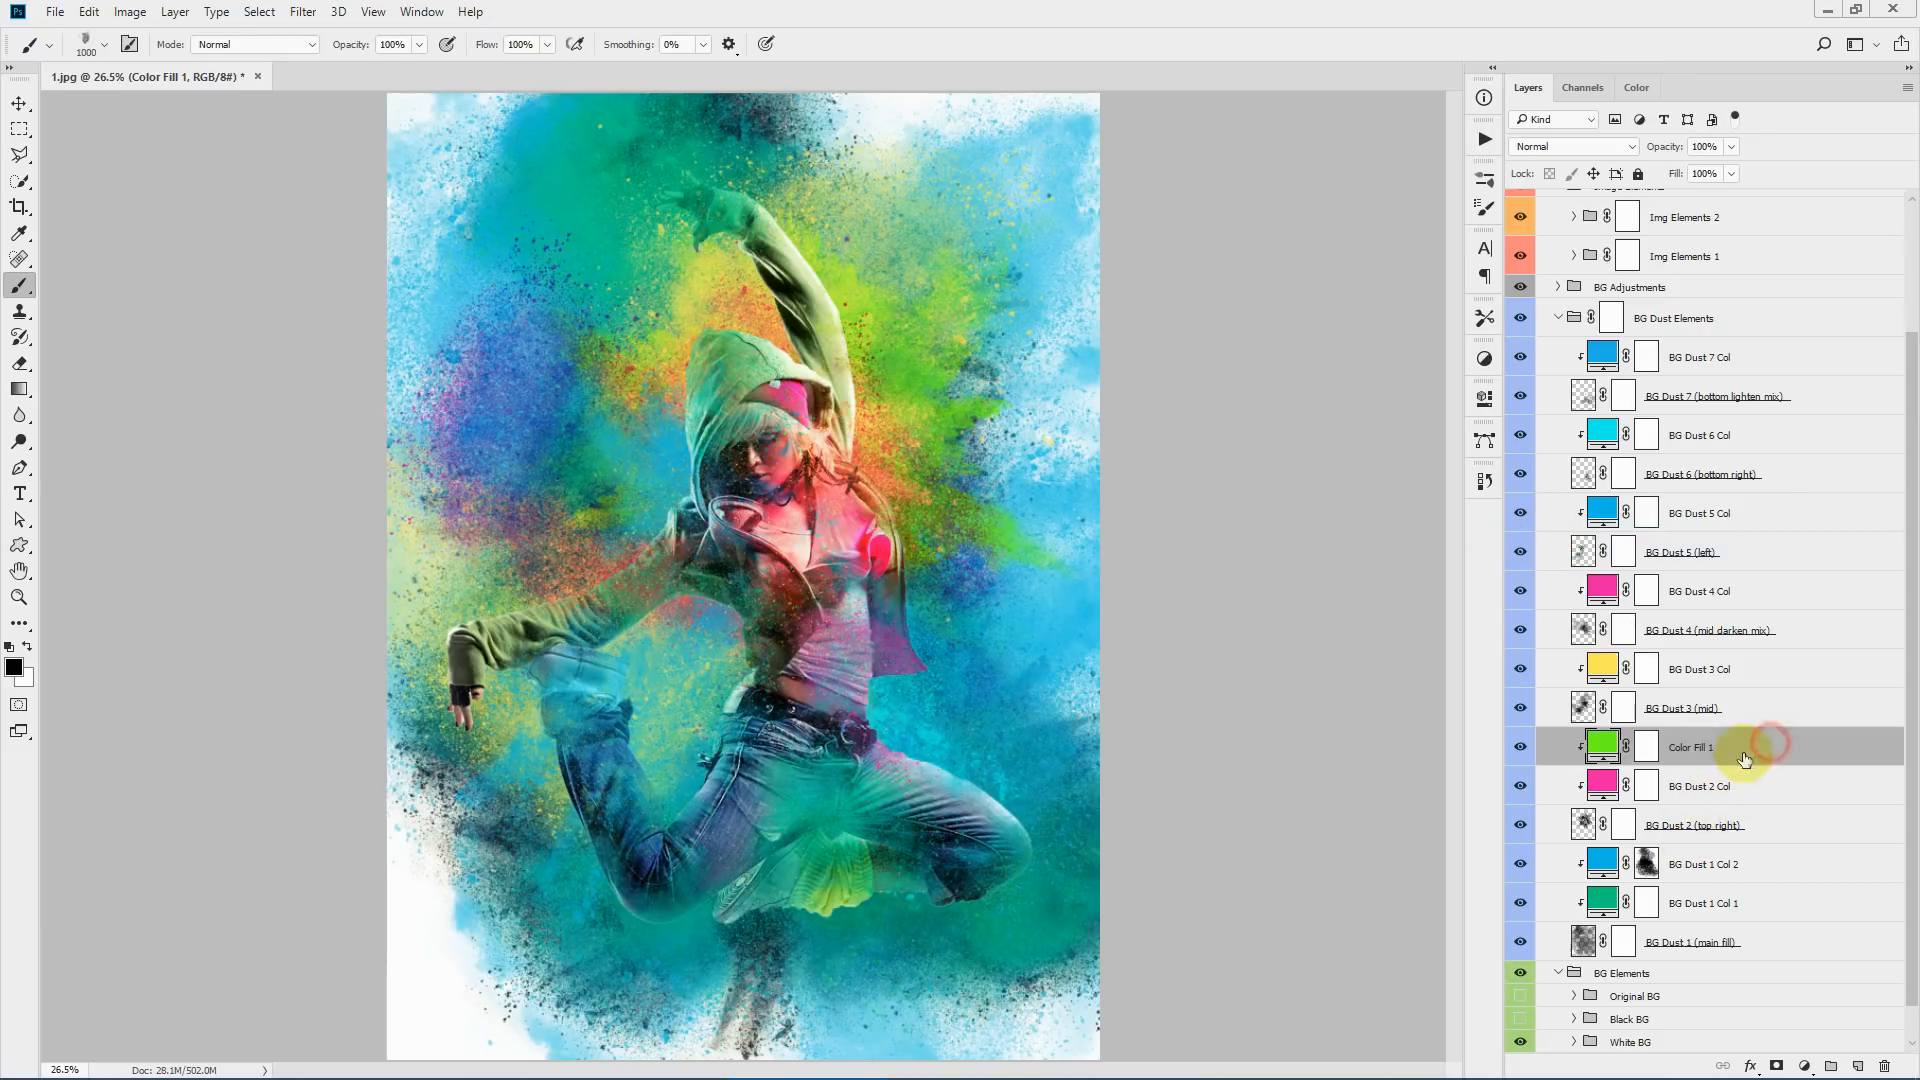
- Locate the BG Dust 2 (top right) dust, then mask out parts of the green on Color Fill 1 beside the dancer with black dust dabs
left_click(1519, 826)
left_click(1519, 828)
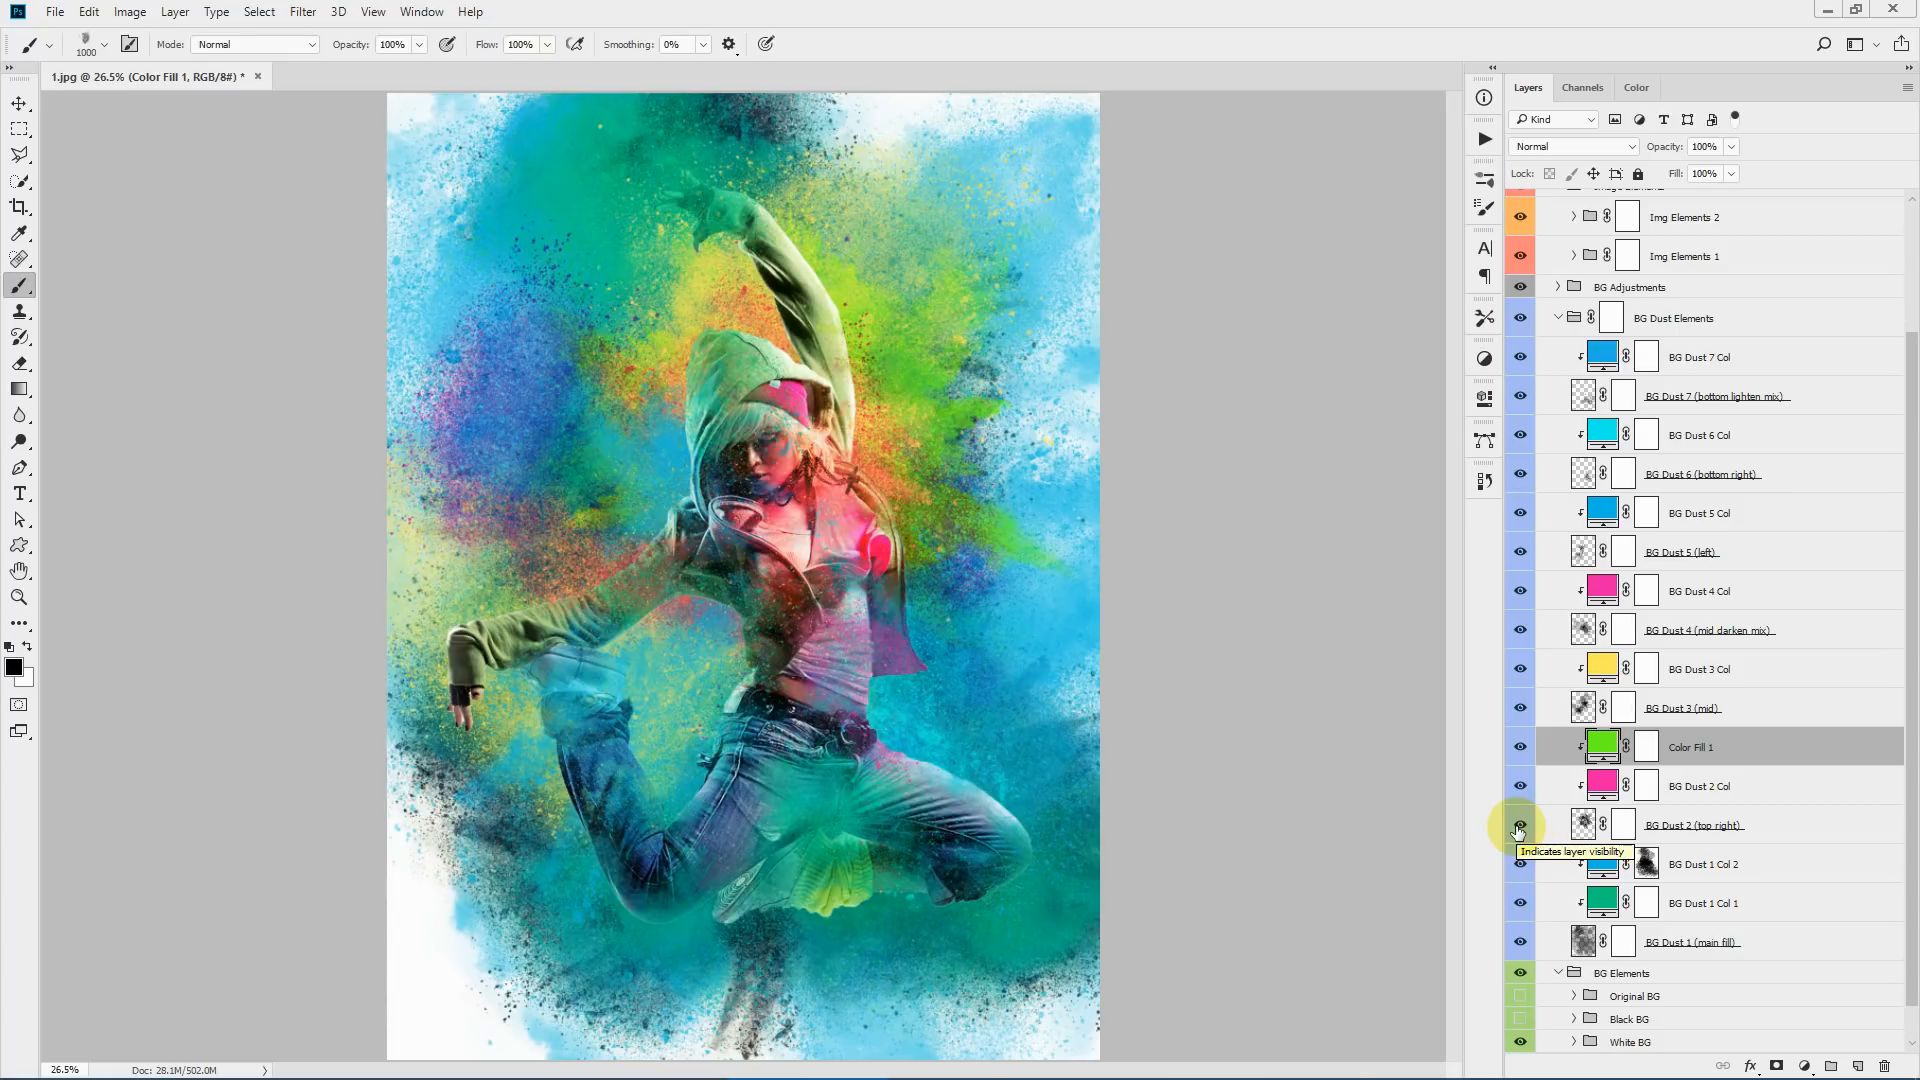
left_click(1646, 747)
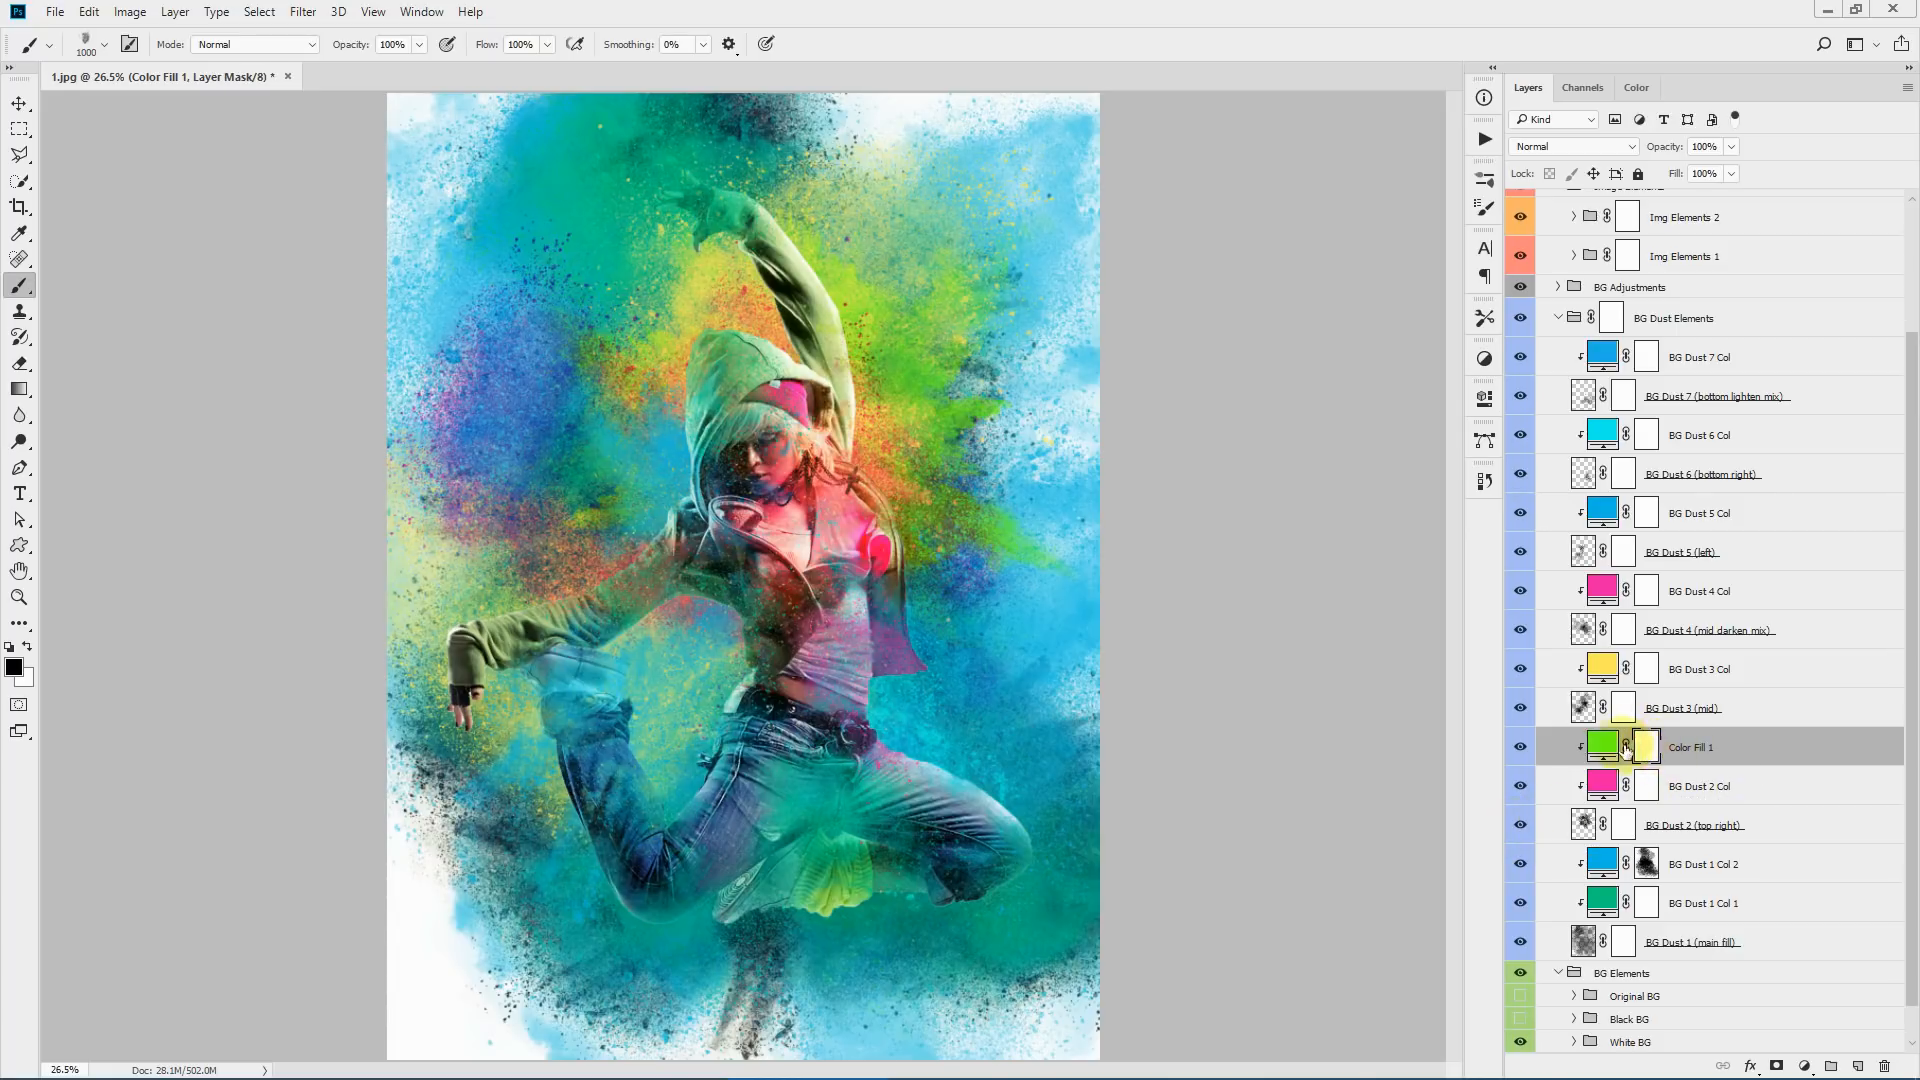
left_click(985, 495)
left_click(960, 453)
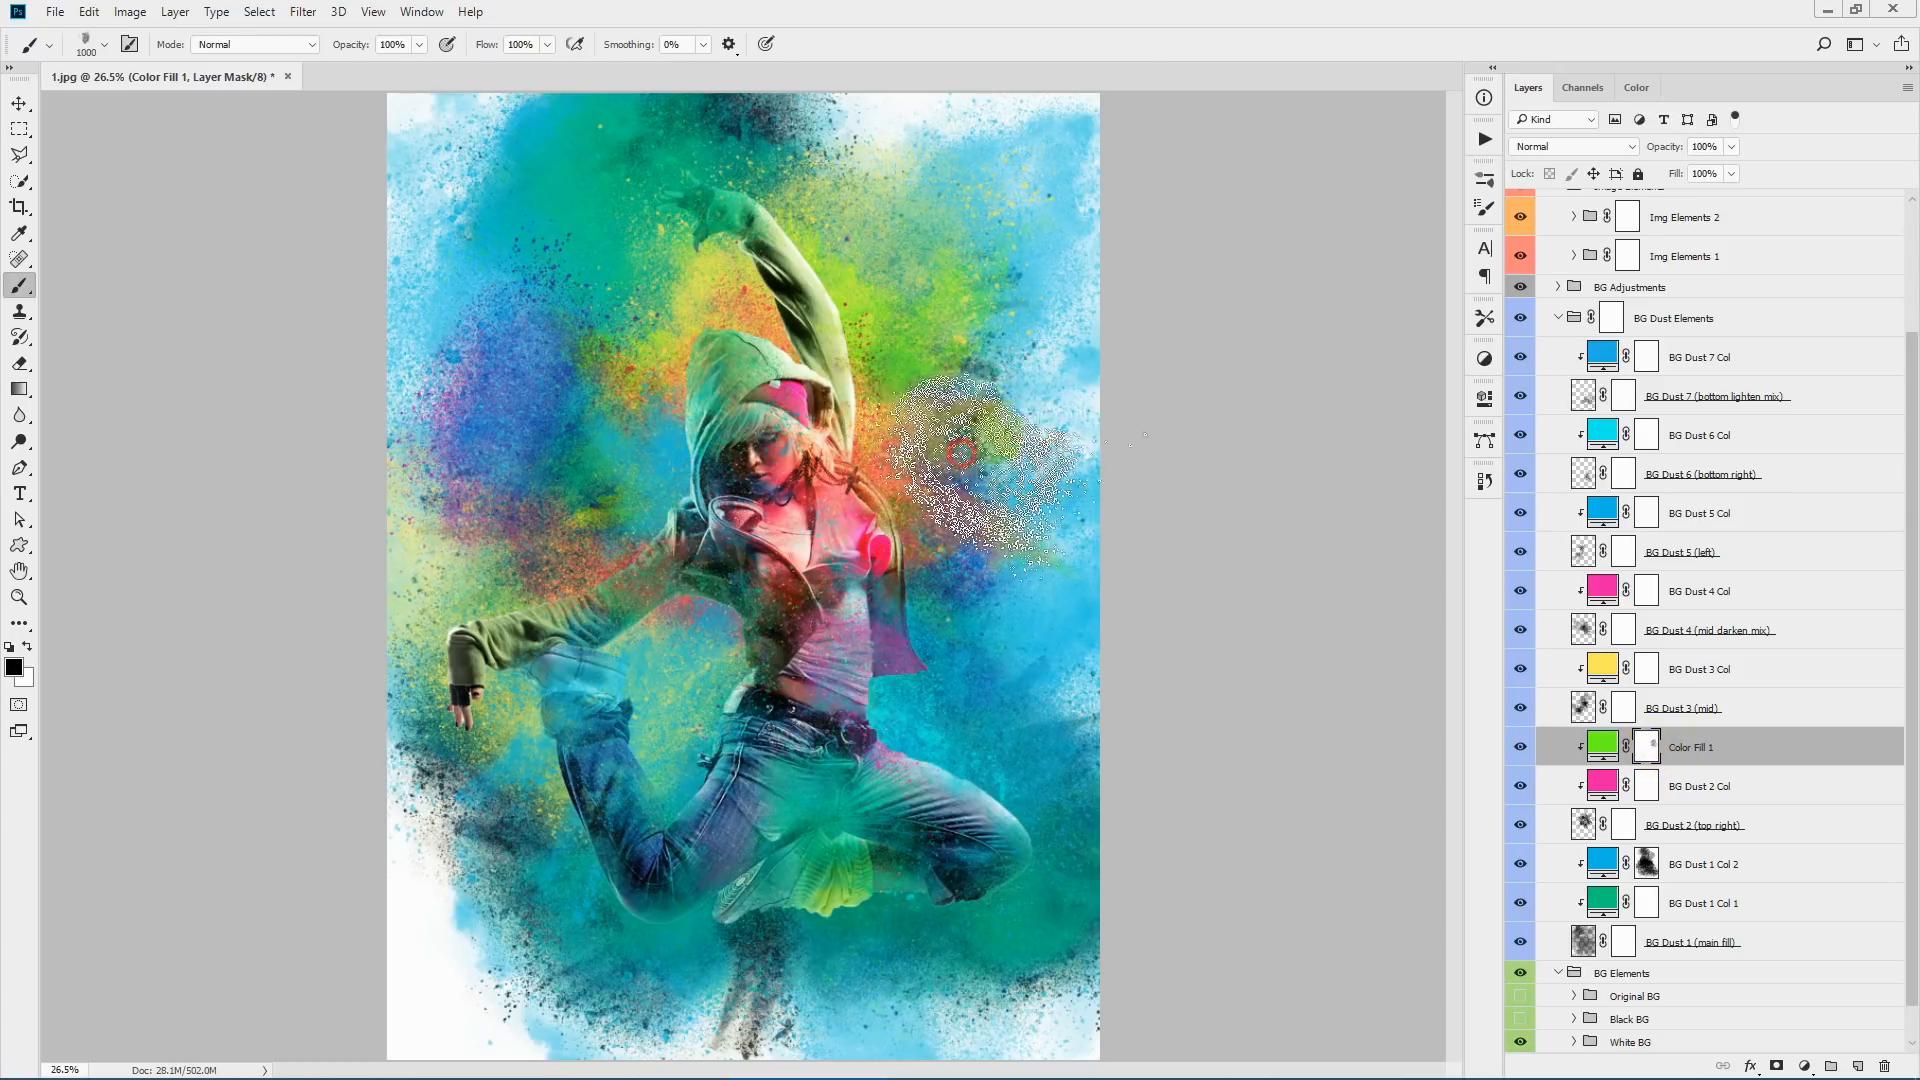
left_click(949, 330)
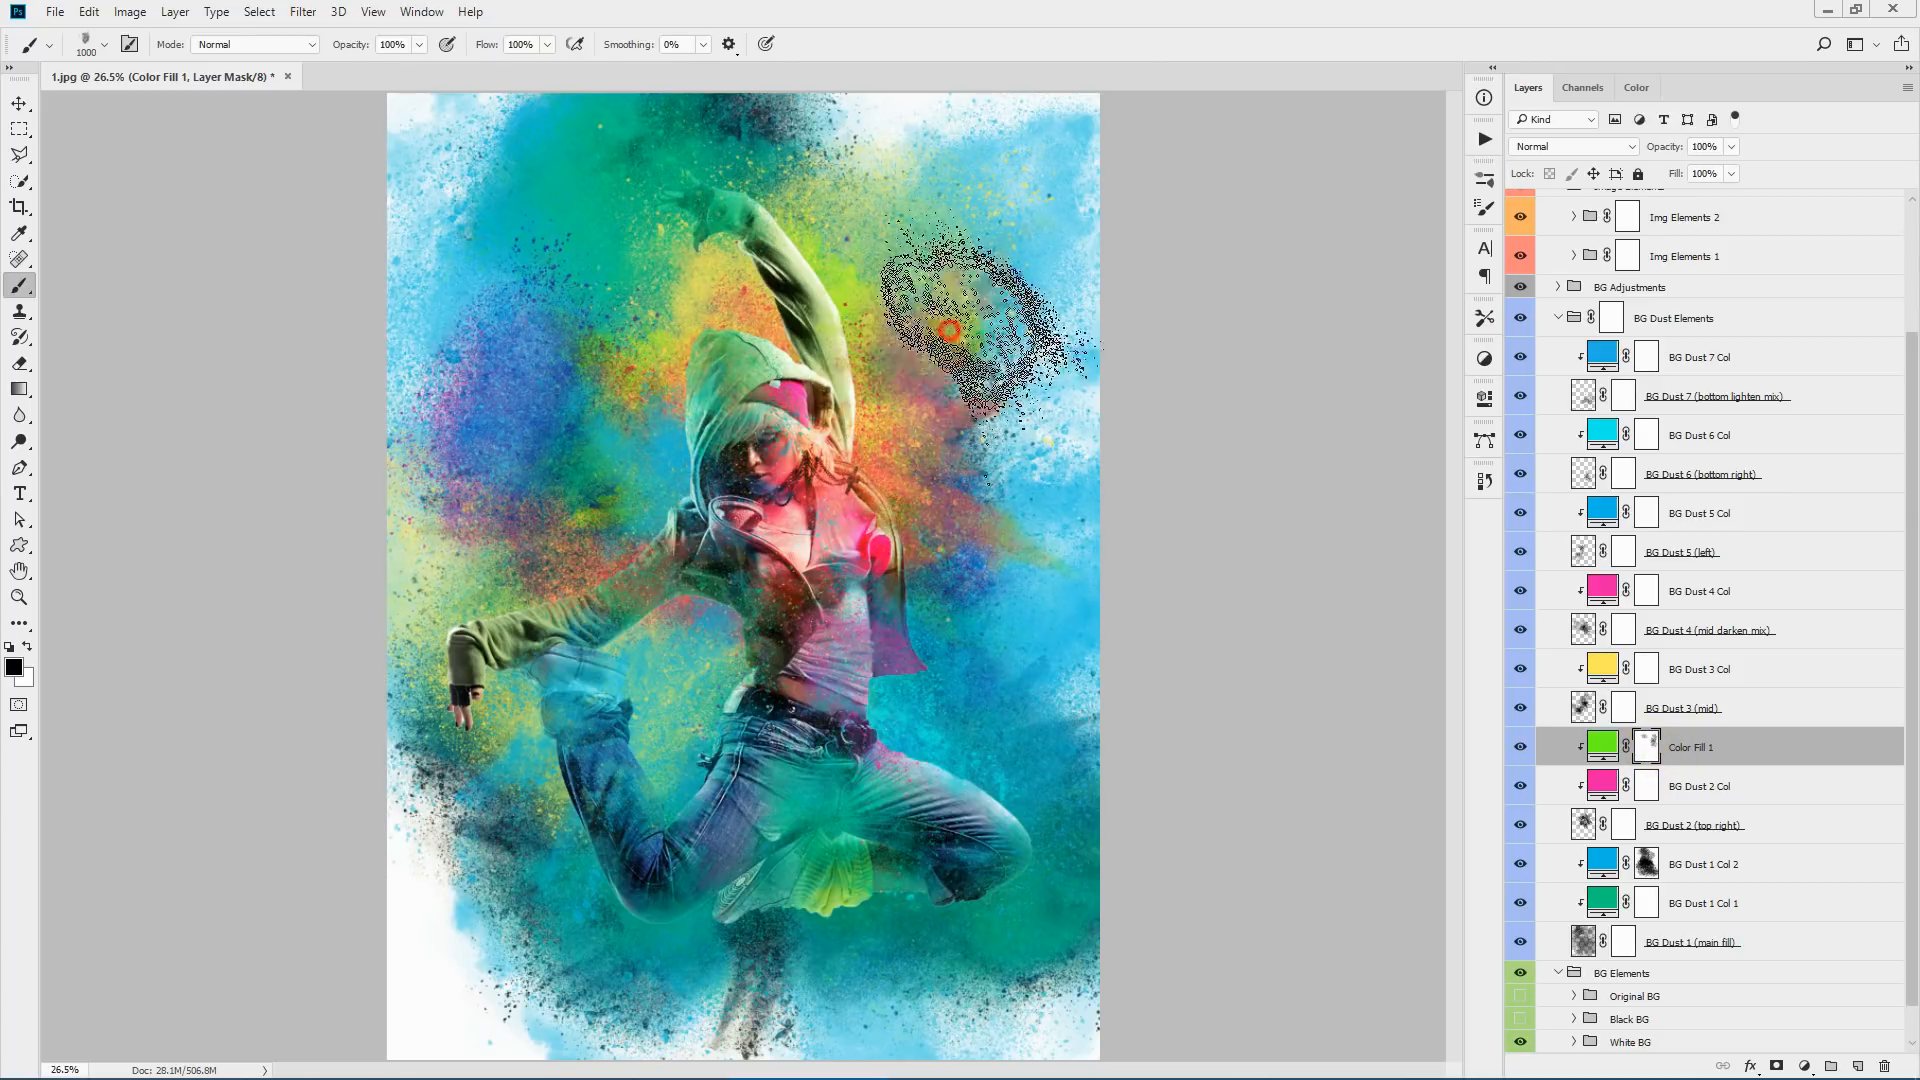
left_click(870, 283)
left_click(956, 284)
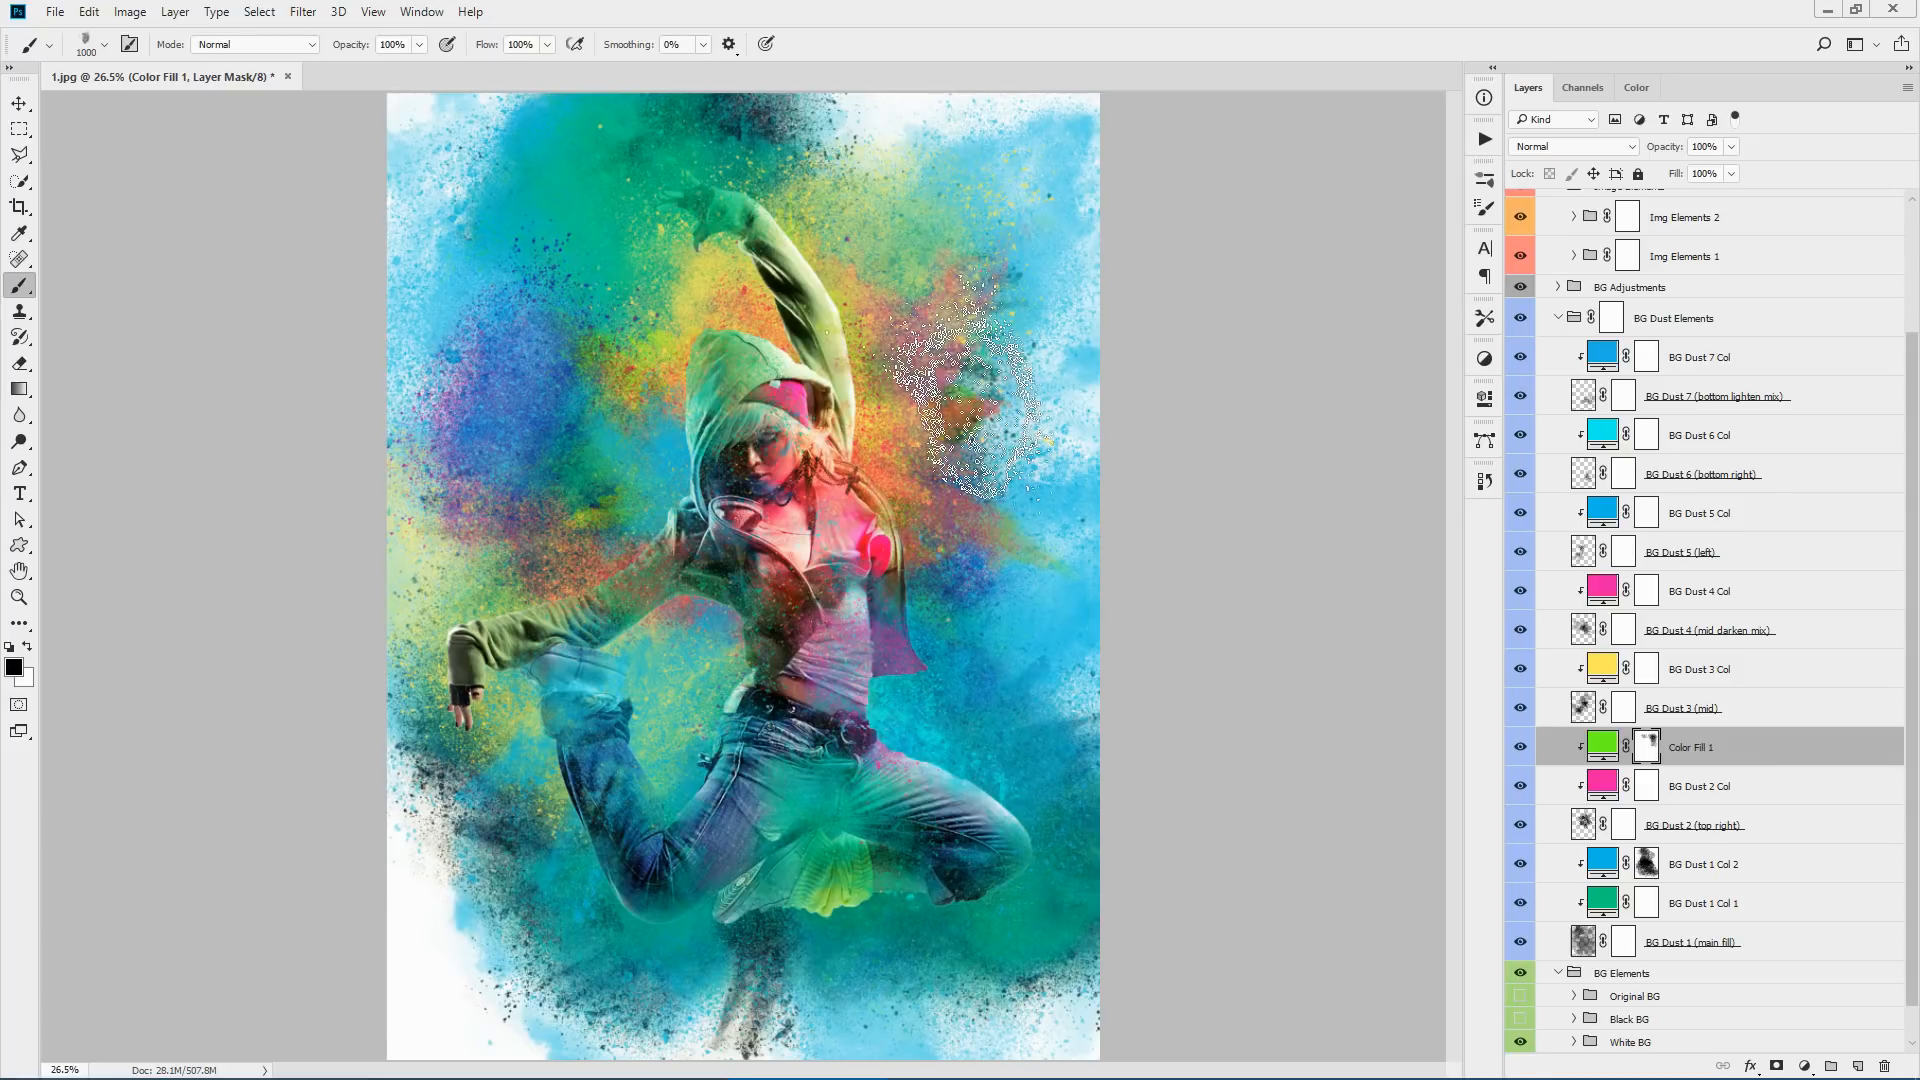
- Compare the color mix with BG Dust 2 Col hidden and shown, then hide Color Fill 1
left_click(1520, 786)
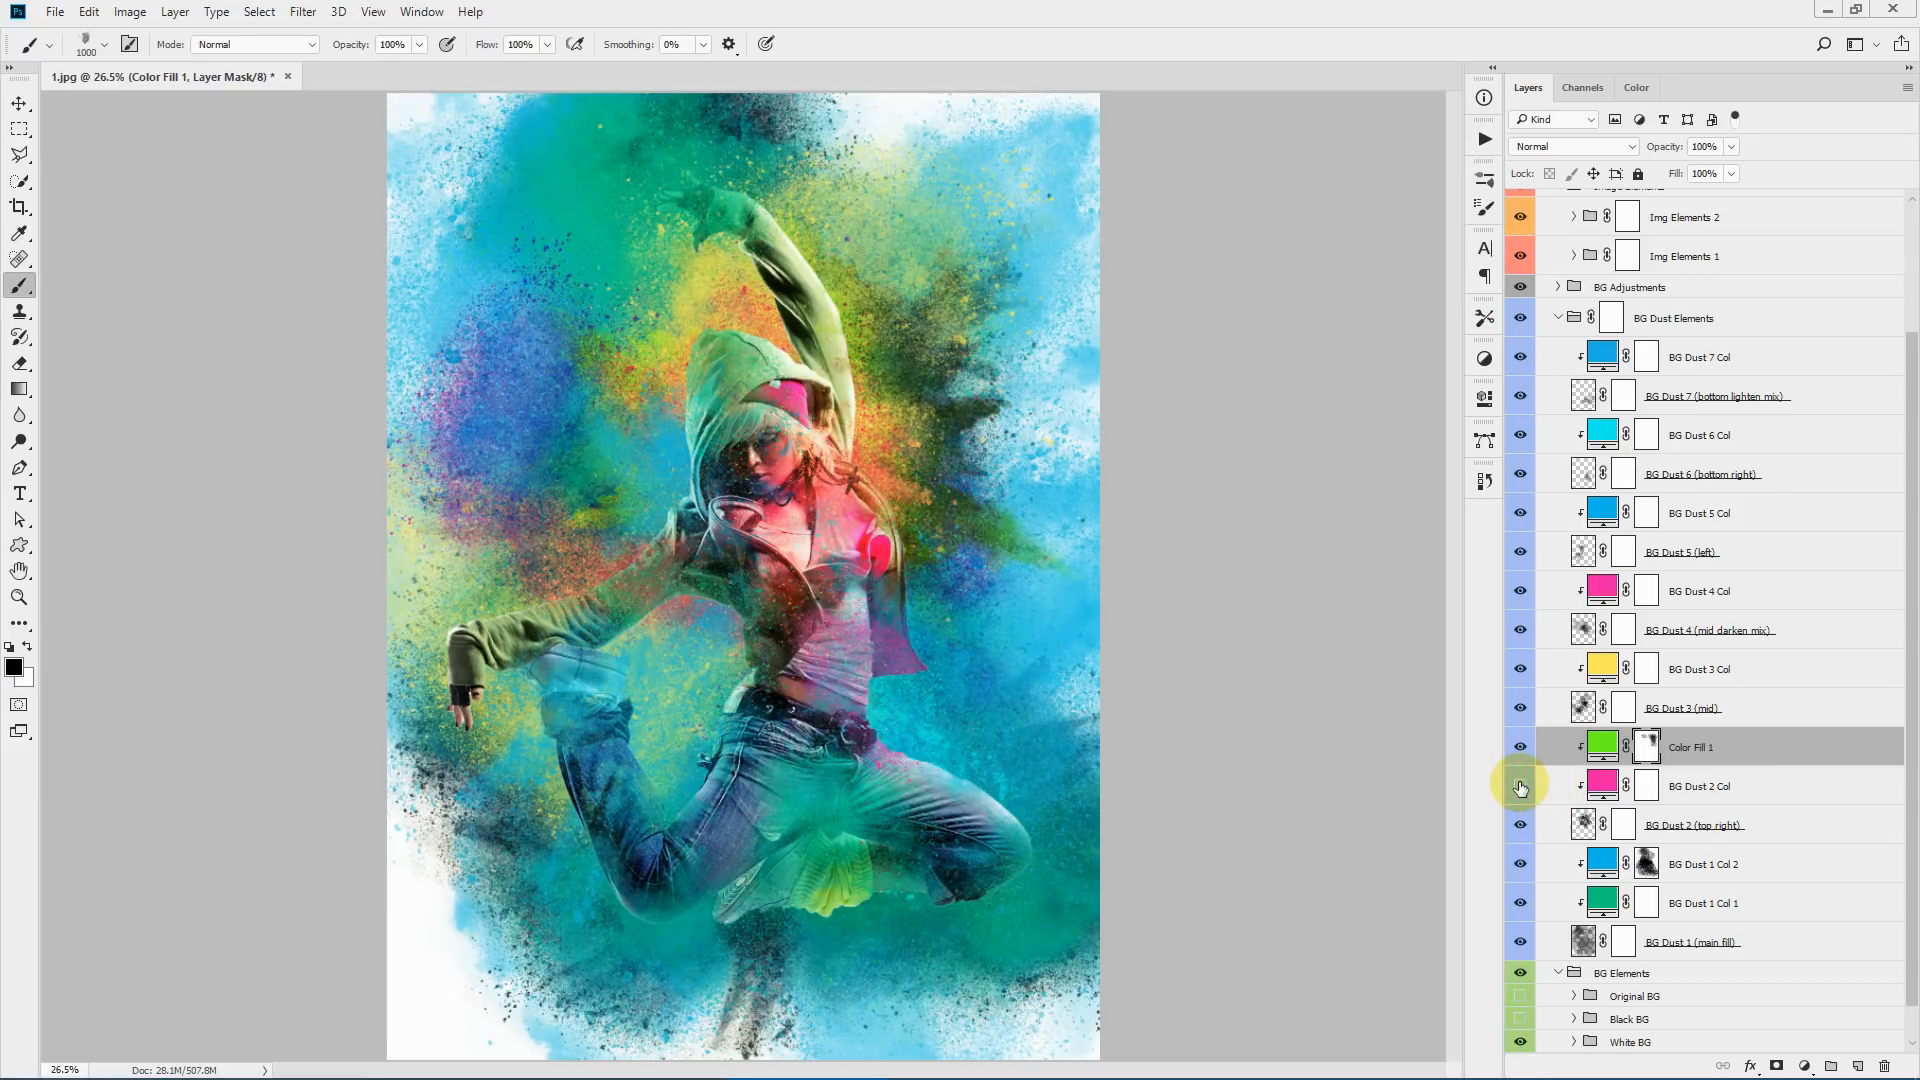
left_click(1520, 787)
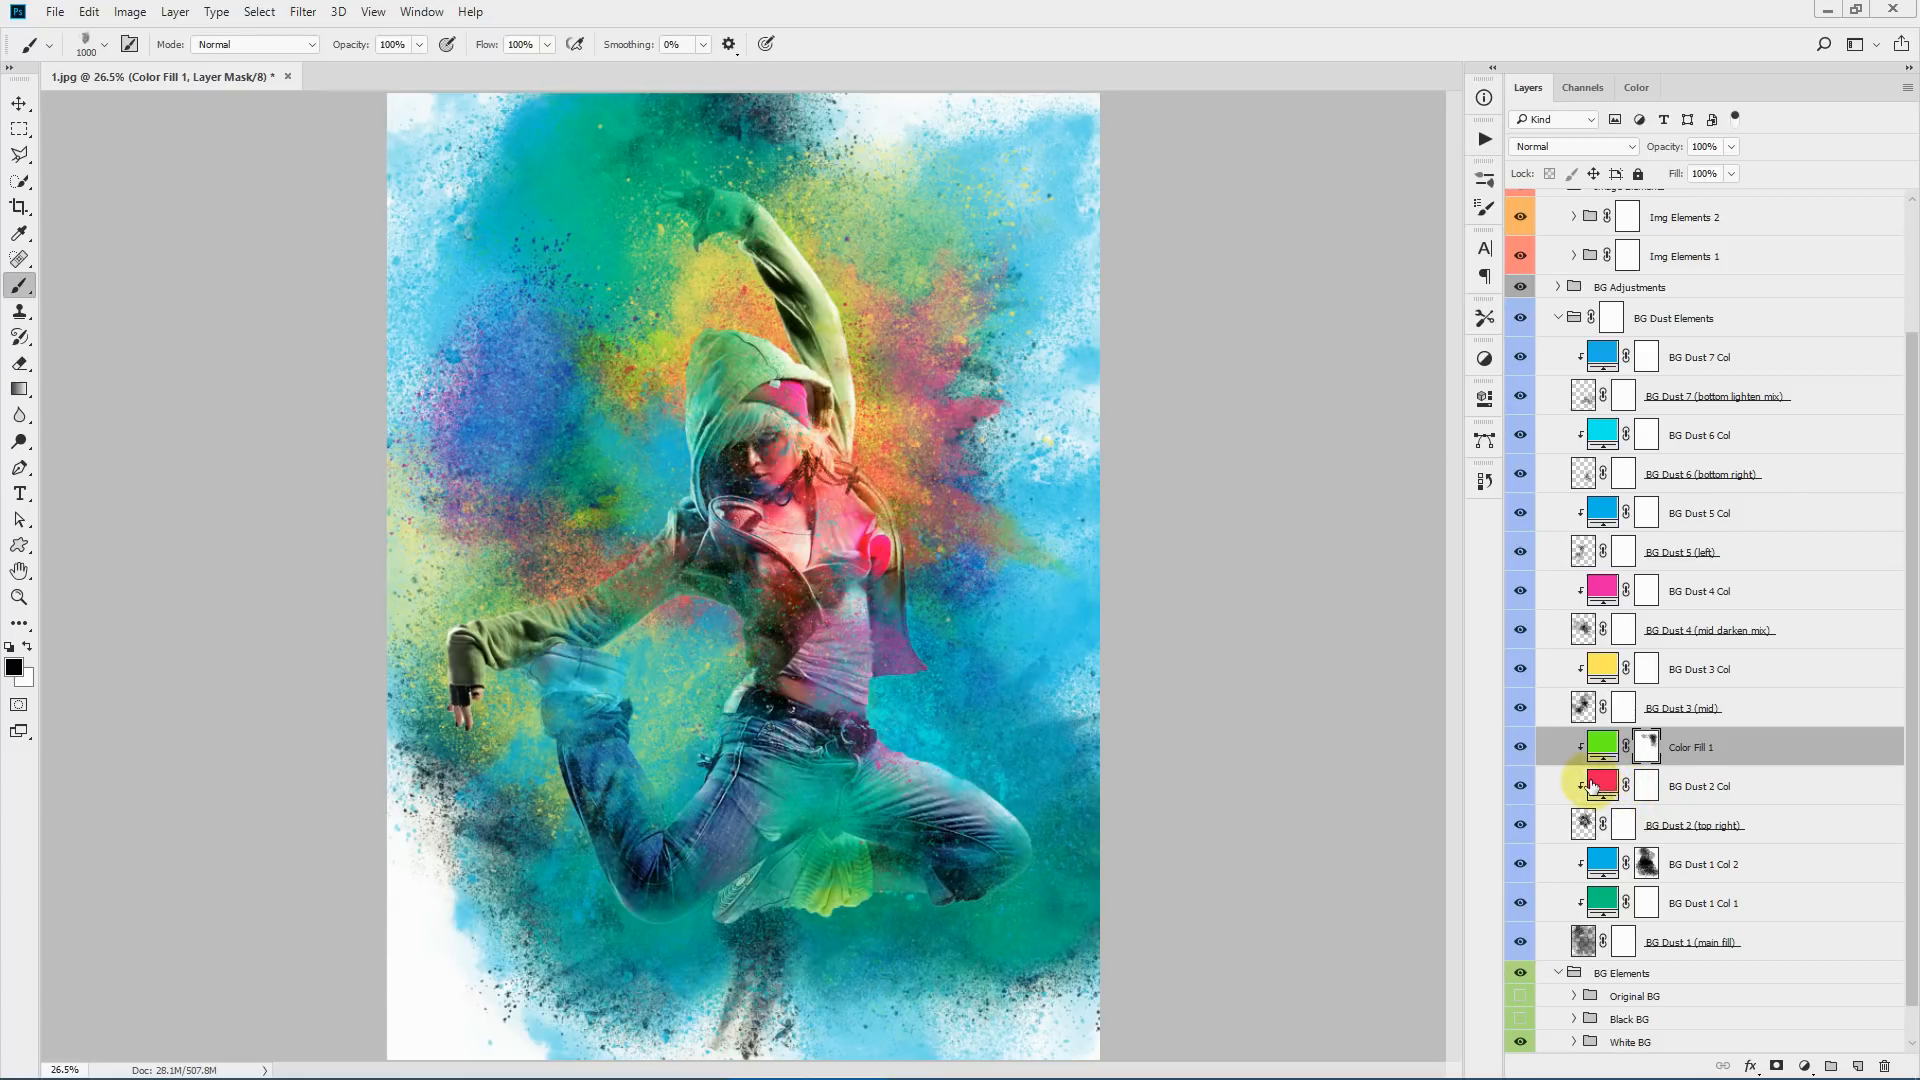
left_click(1521, 748)
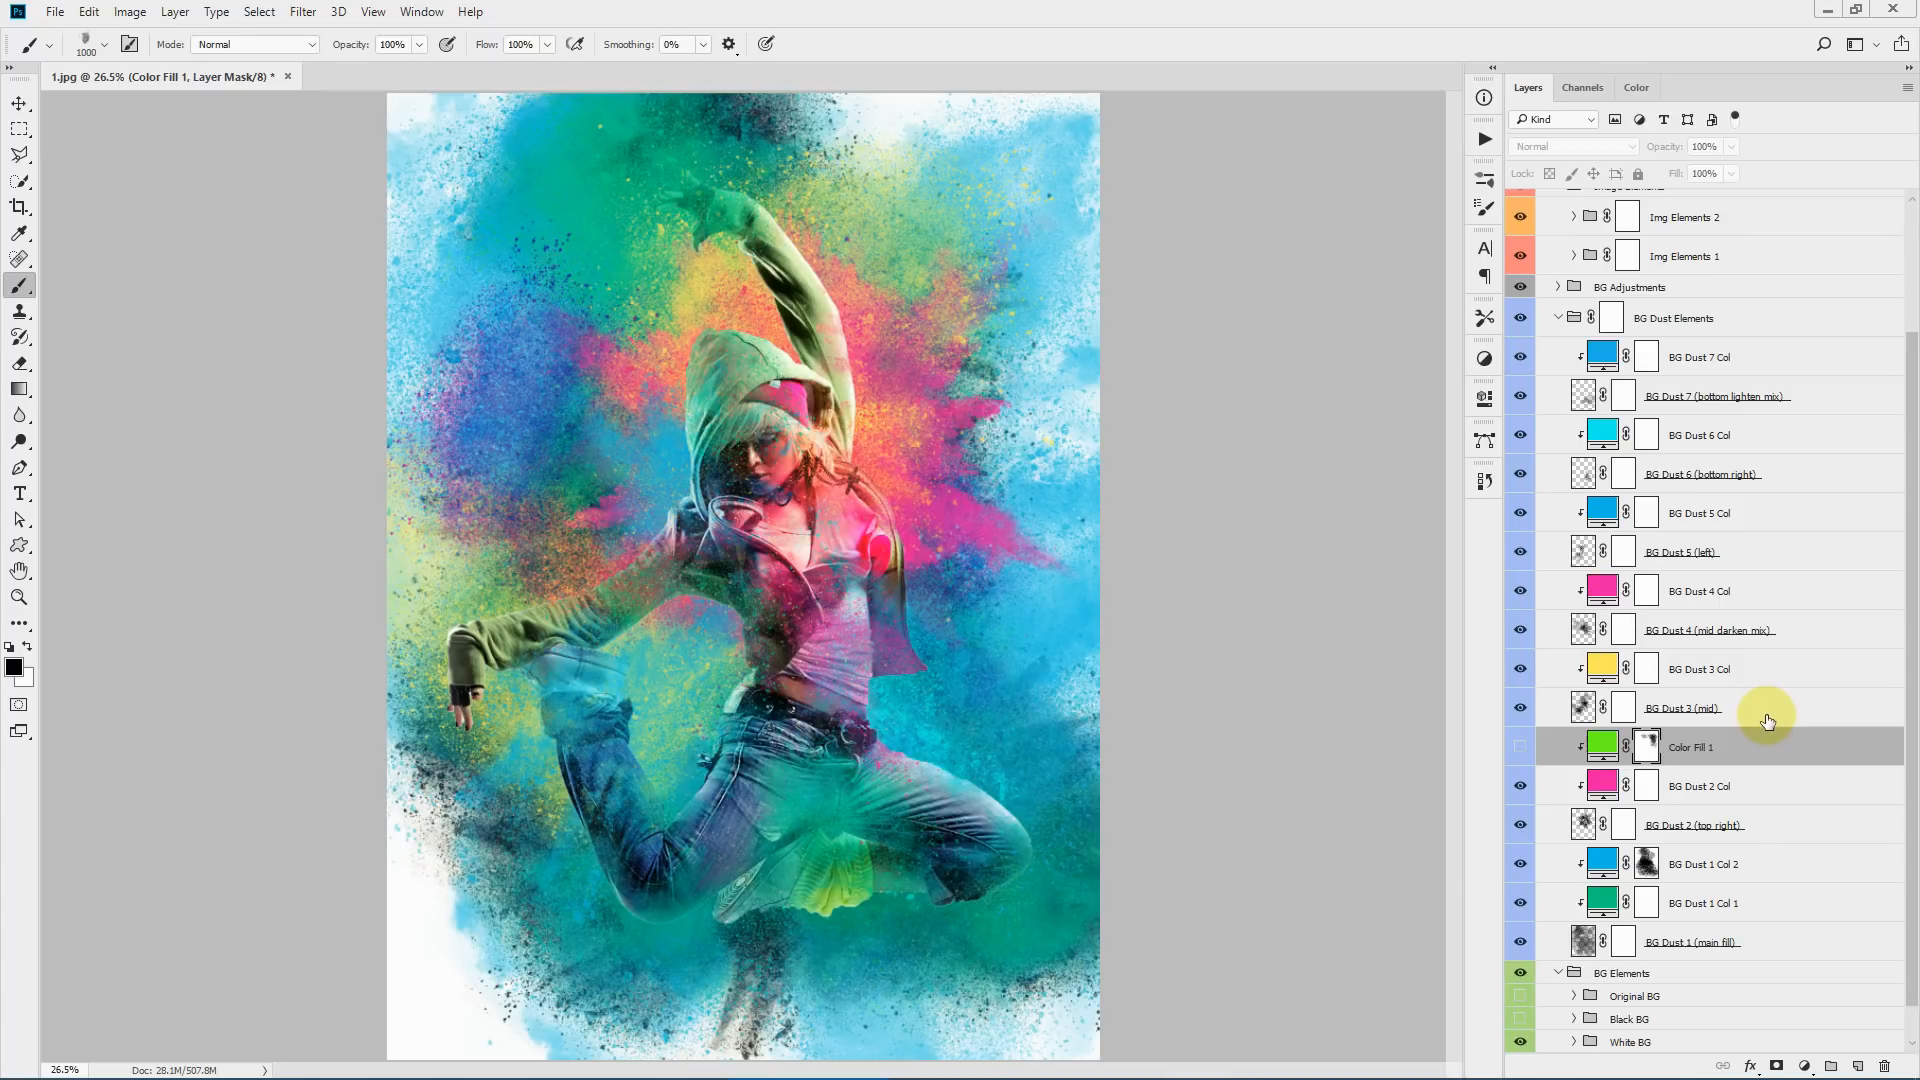
- Add a new layer above BG Dust 7 Col and stamp black dust behind the dancer's head with the clr-dst br 002 brush at 2300 px
left_click(1755, 358)
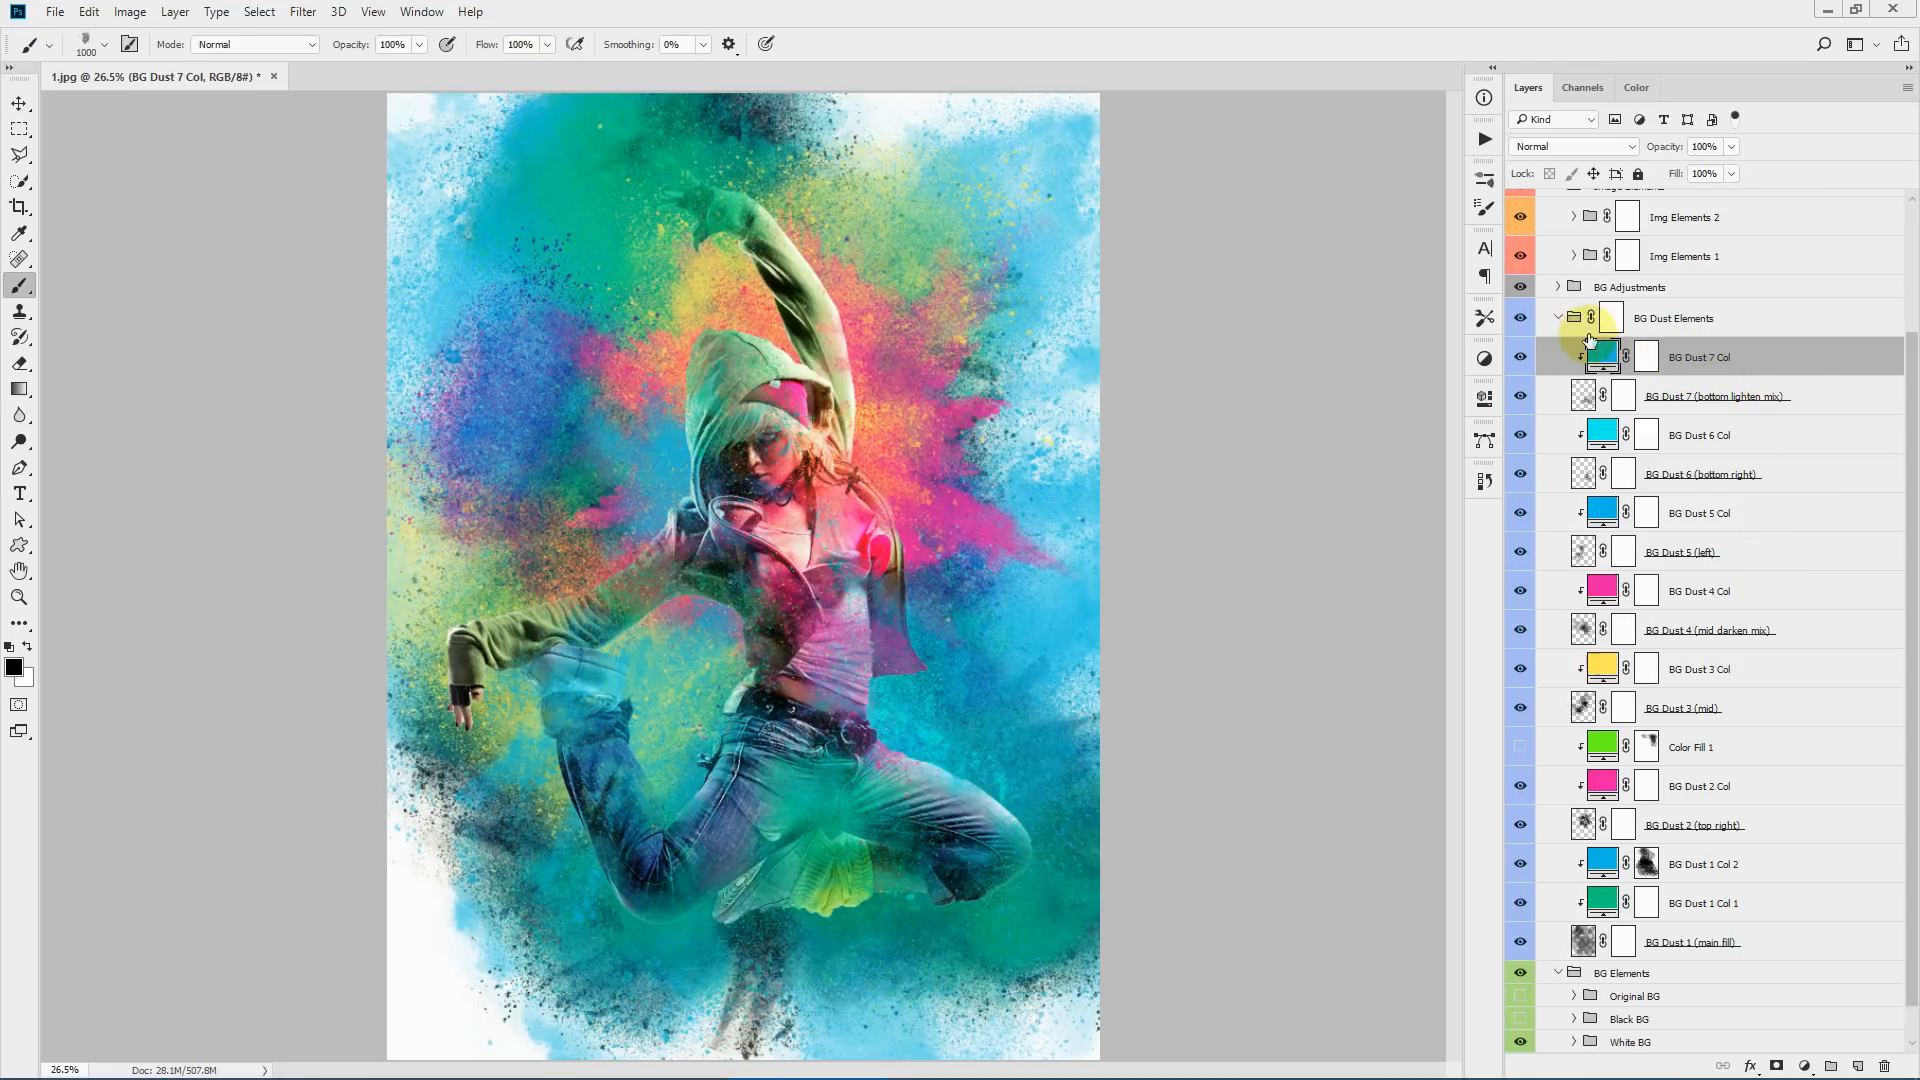
left_click(1857, 1065)
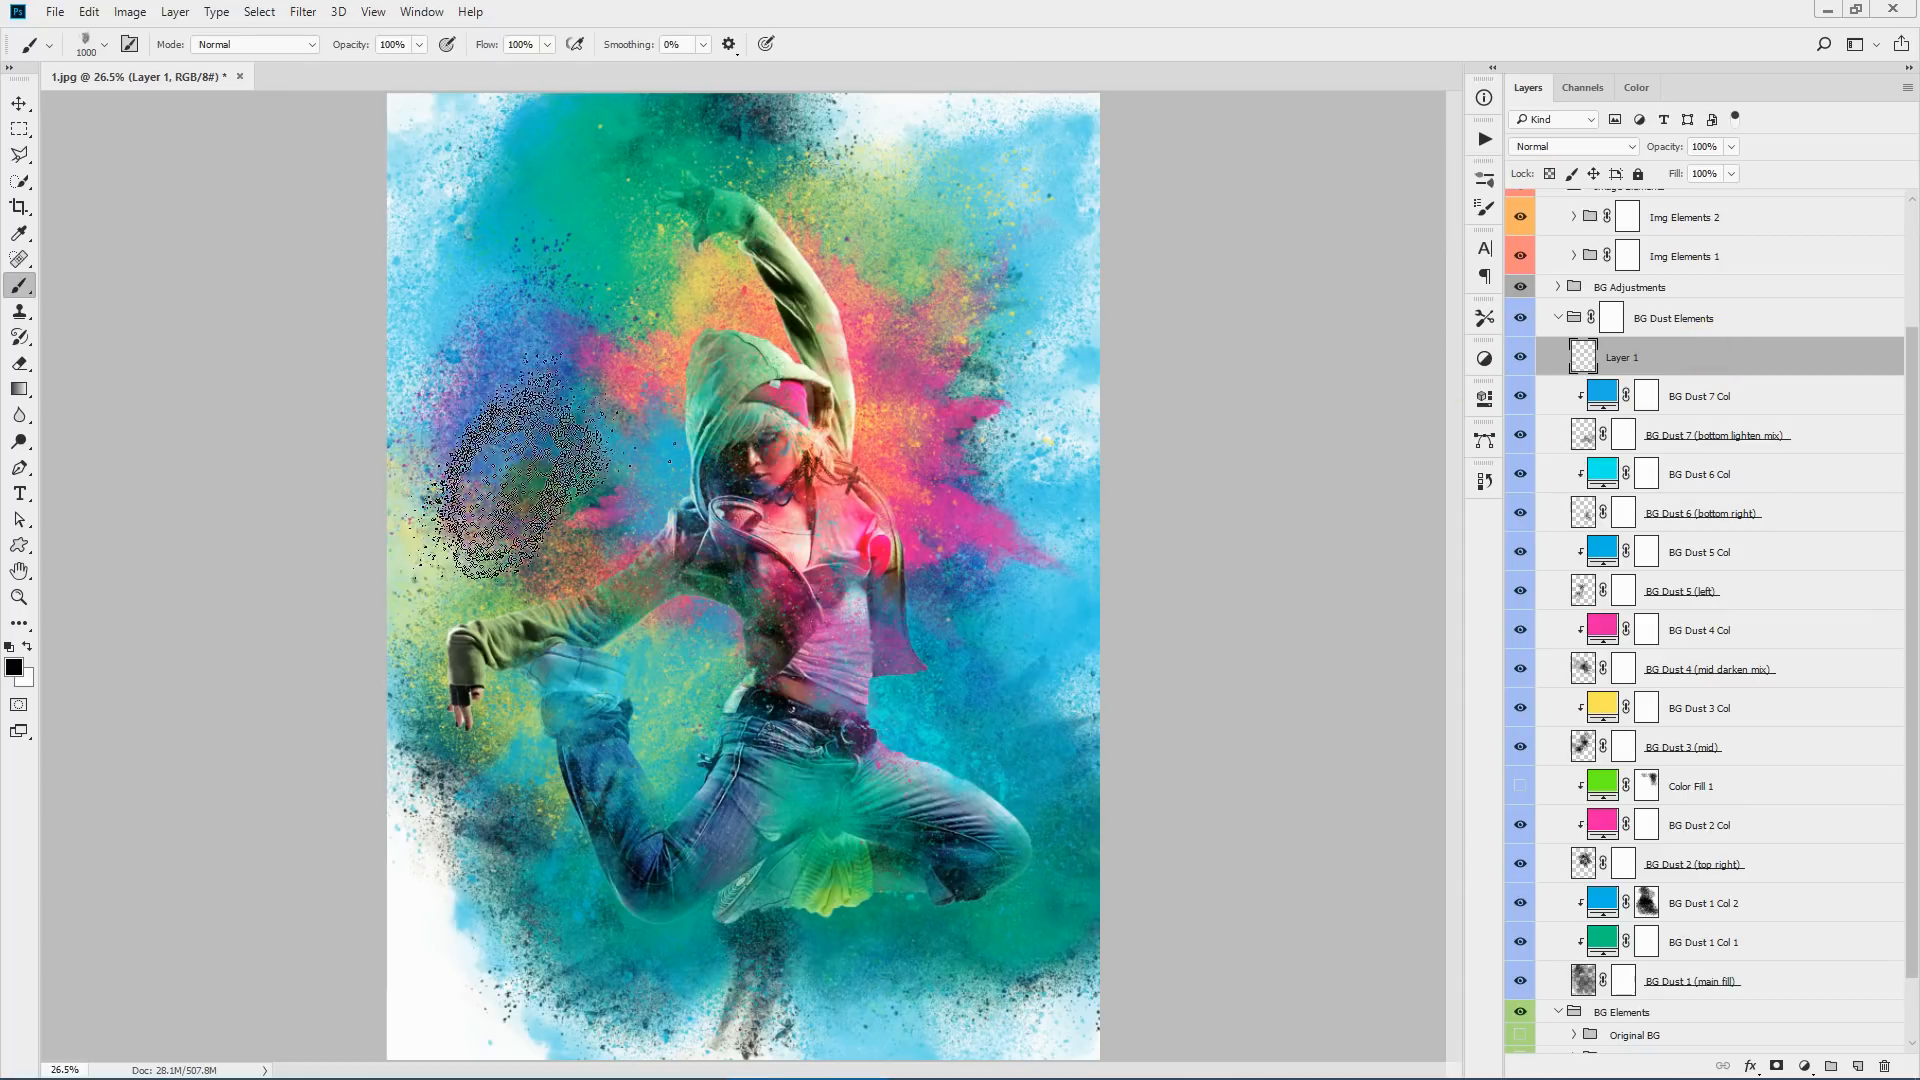
left_click(85, 47)
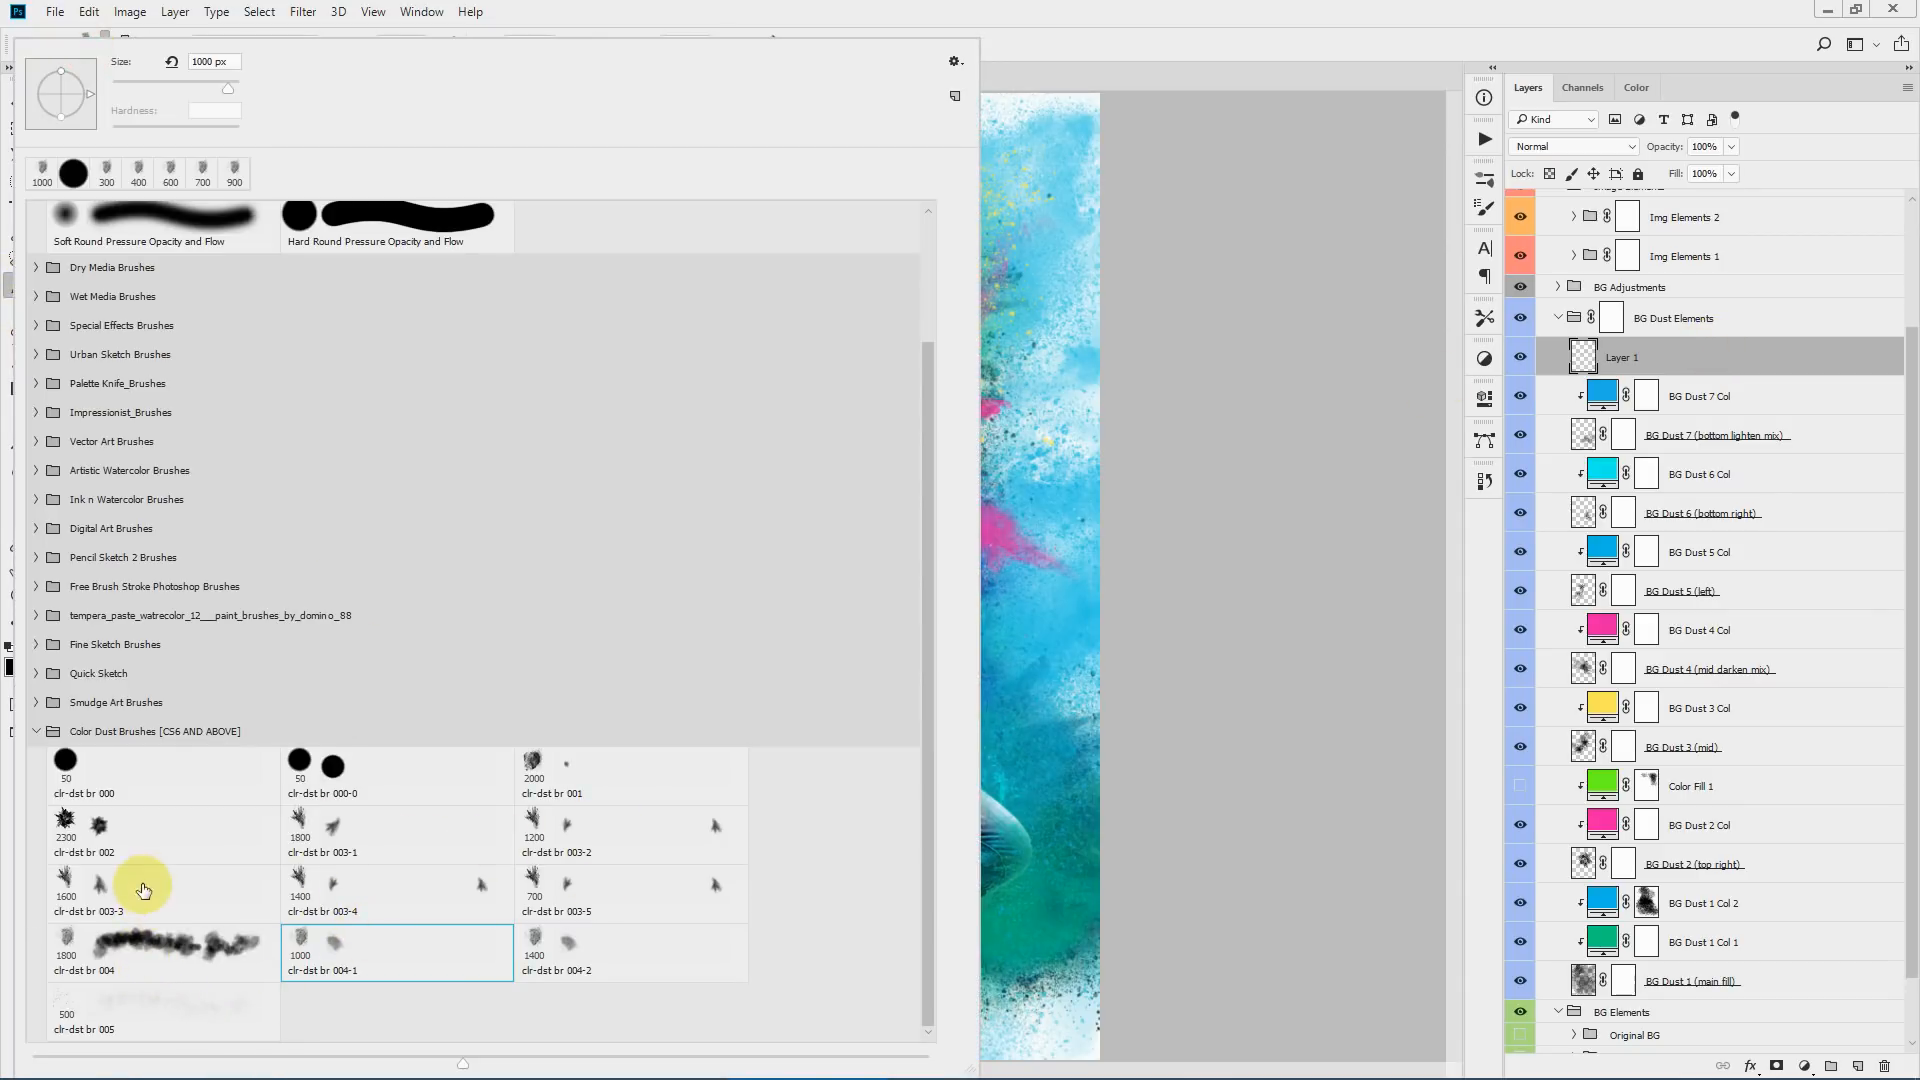
left_click(103, 827)
left_click(1135, 12)
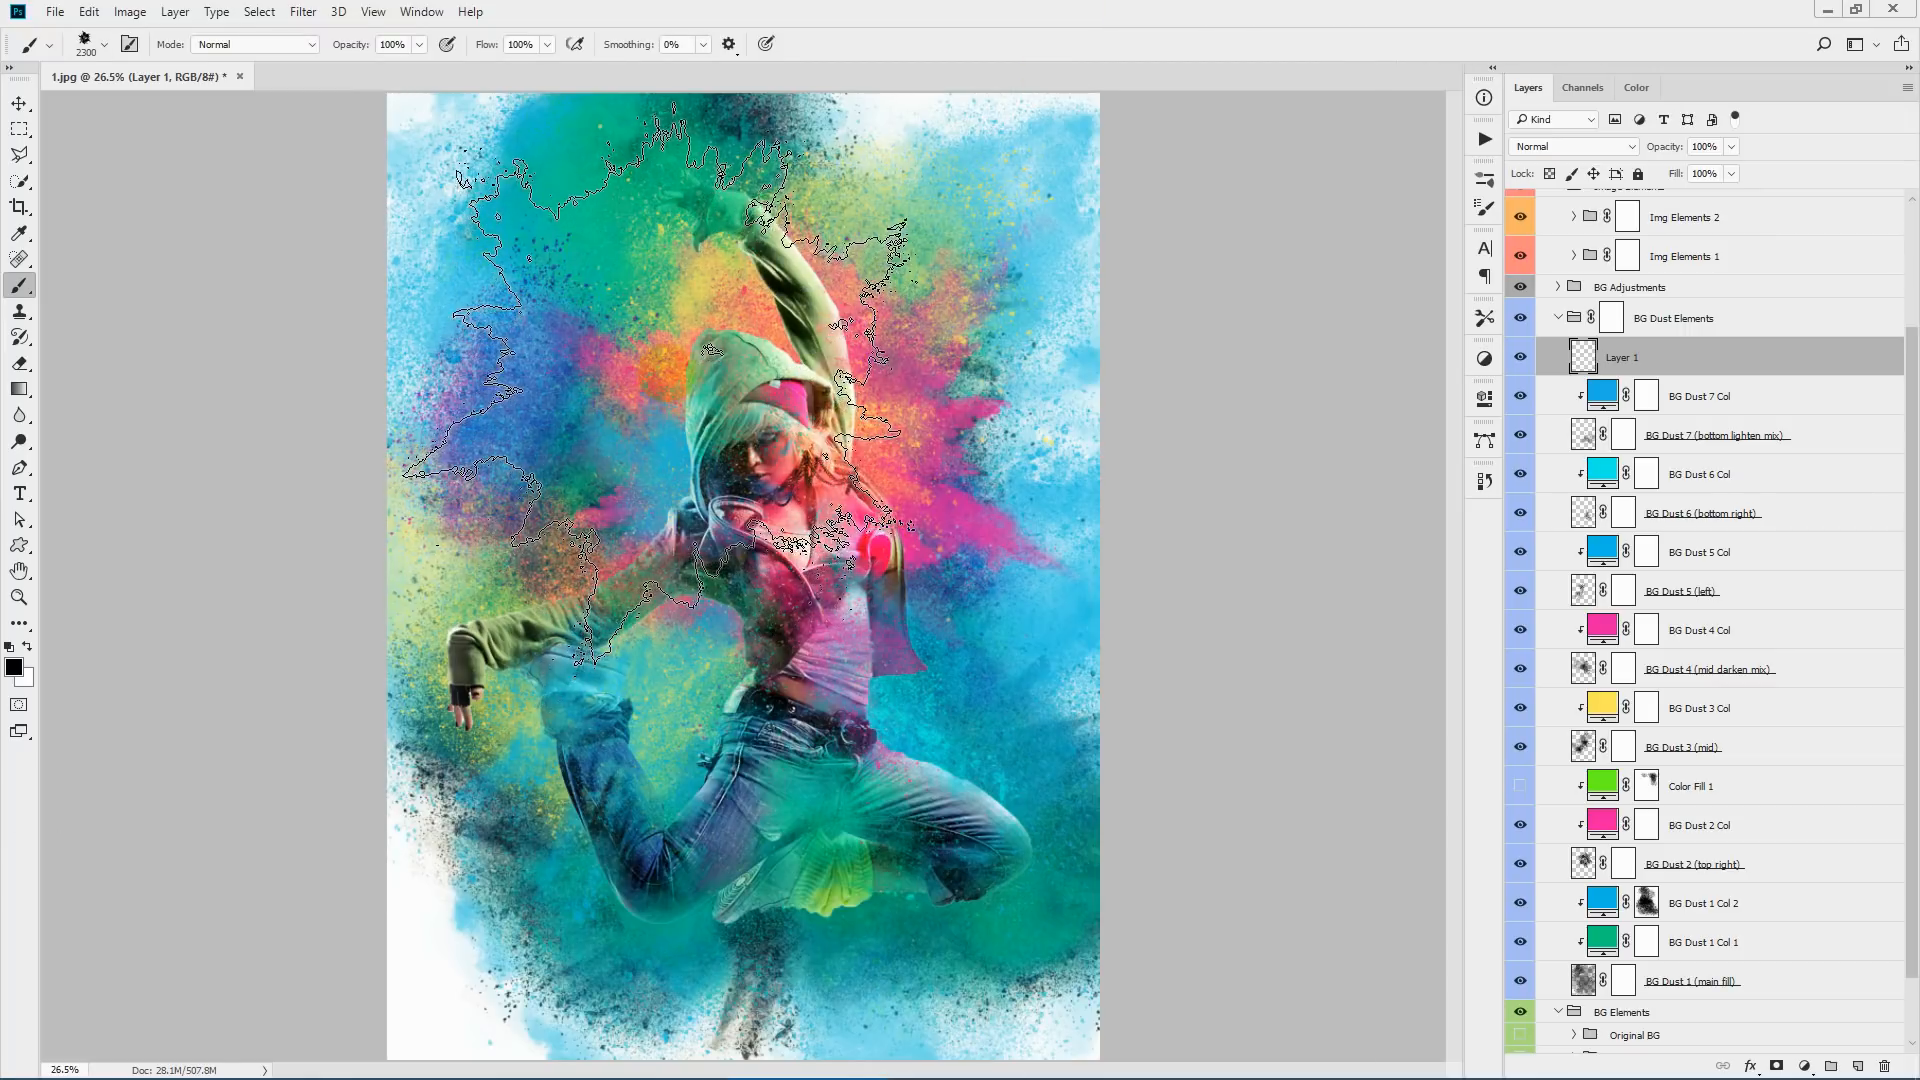
left_click(696, 409)
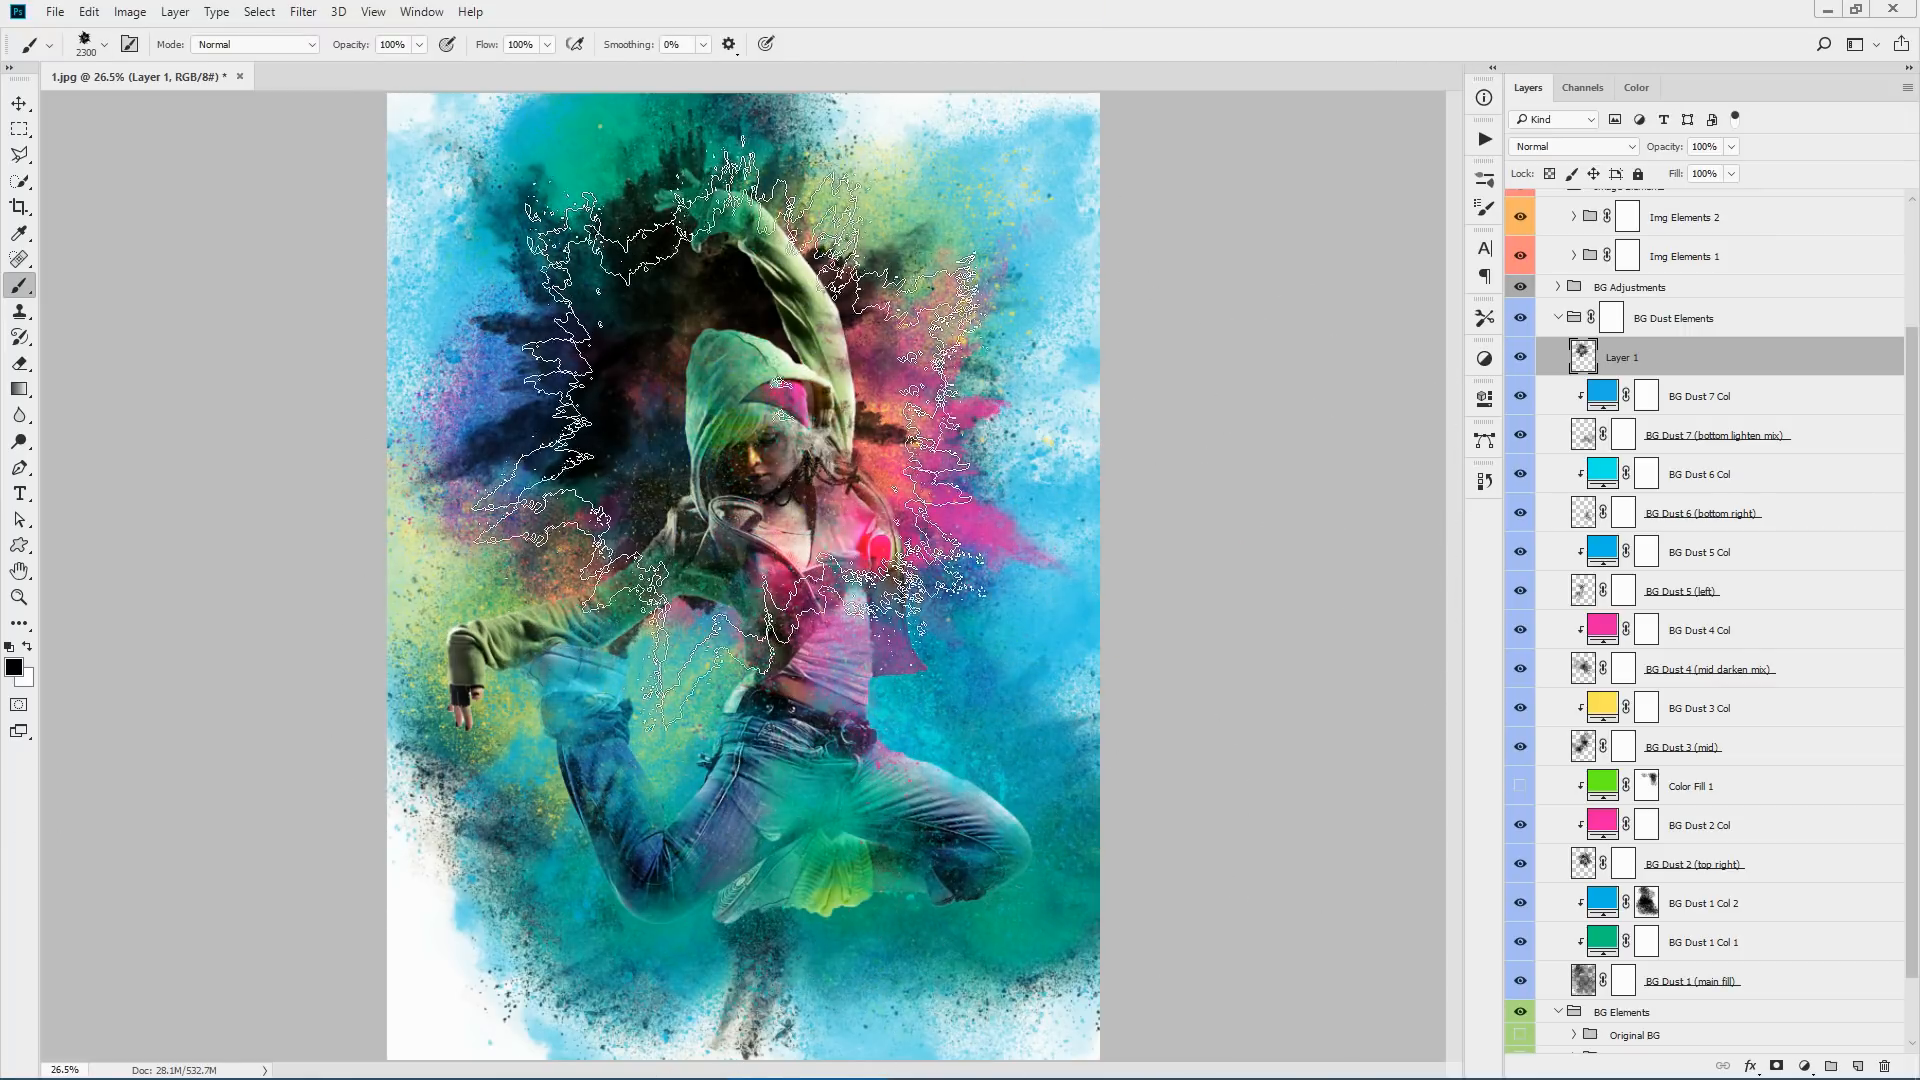
- Add a bright cyan Solid Color fill layer above Layer 1 and clip it to the painted dust
left_click(1805, 1066)
left_click(1780, 632)
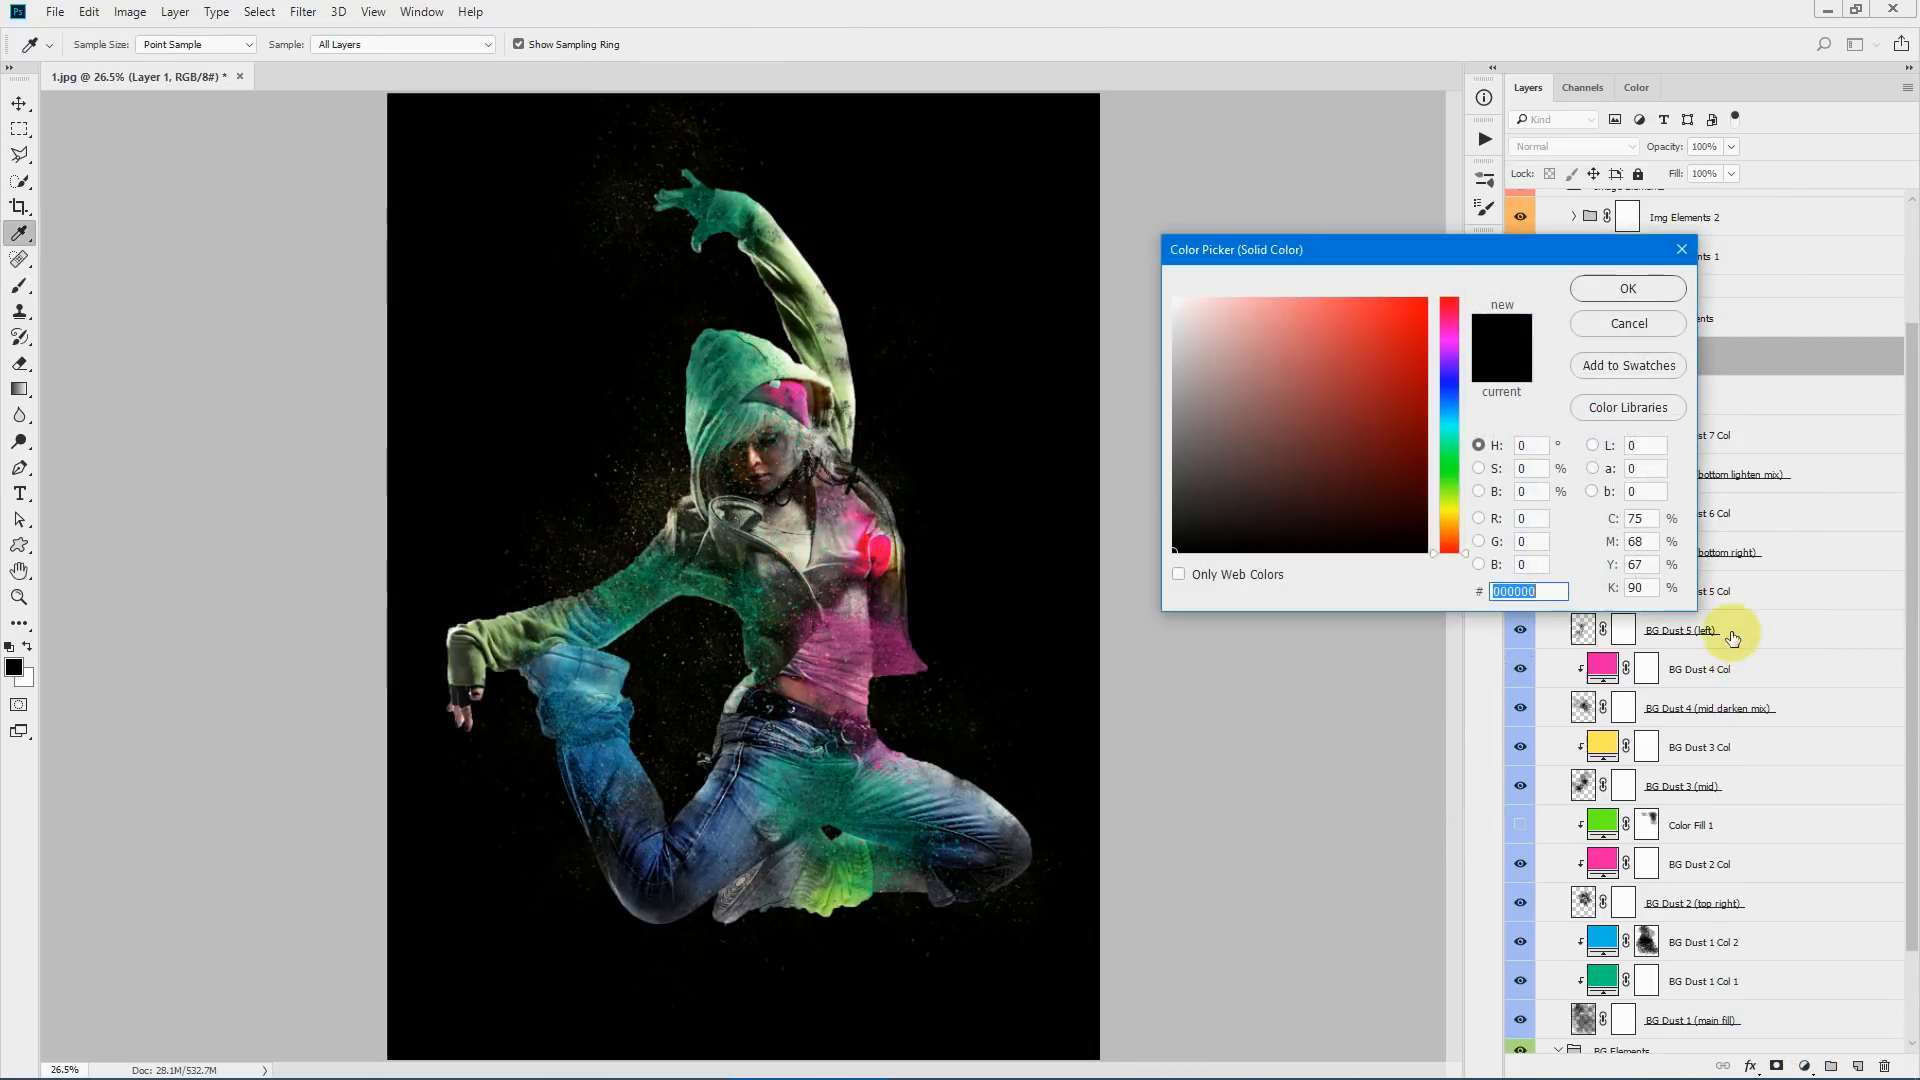
left_click_drag(1452, 375, 1450, 422)
left_click_drag(1333, 370, 1425, 299)
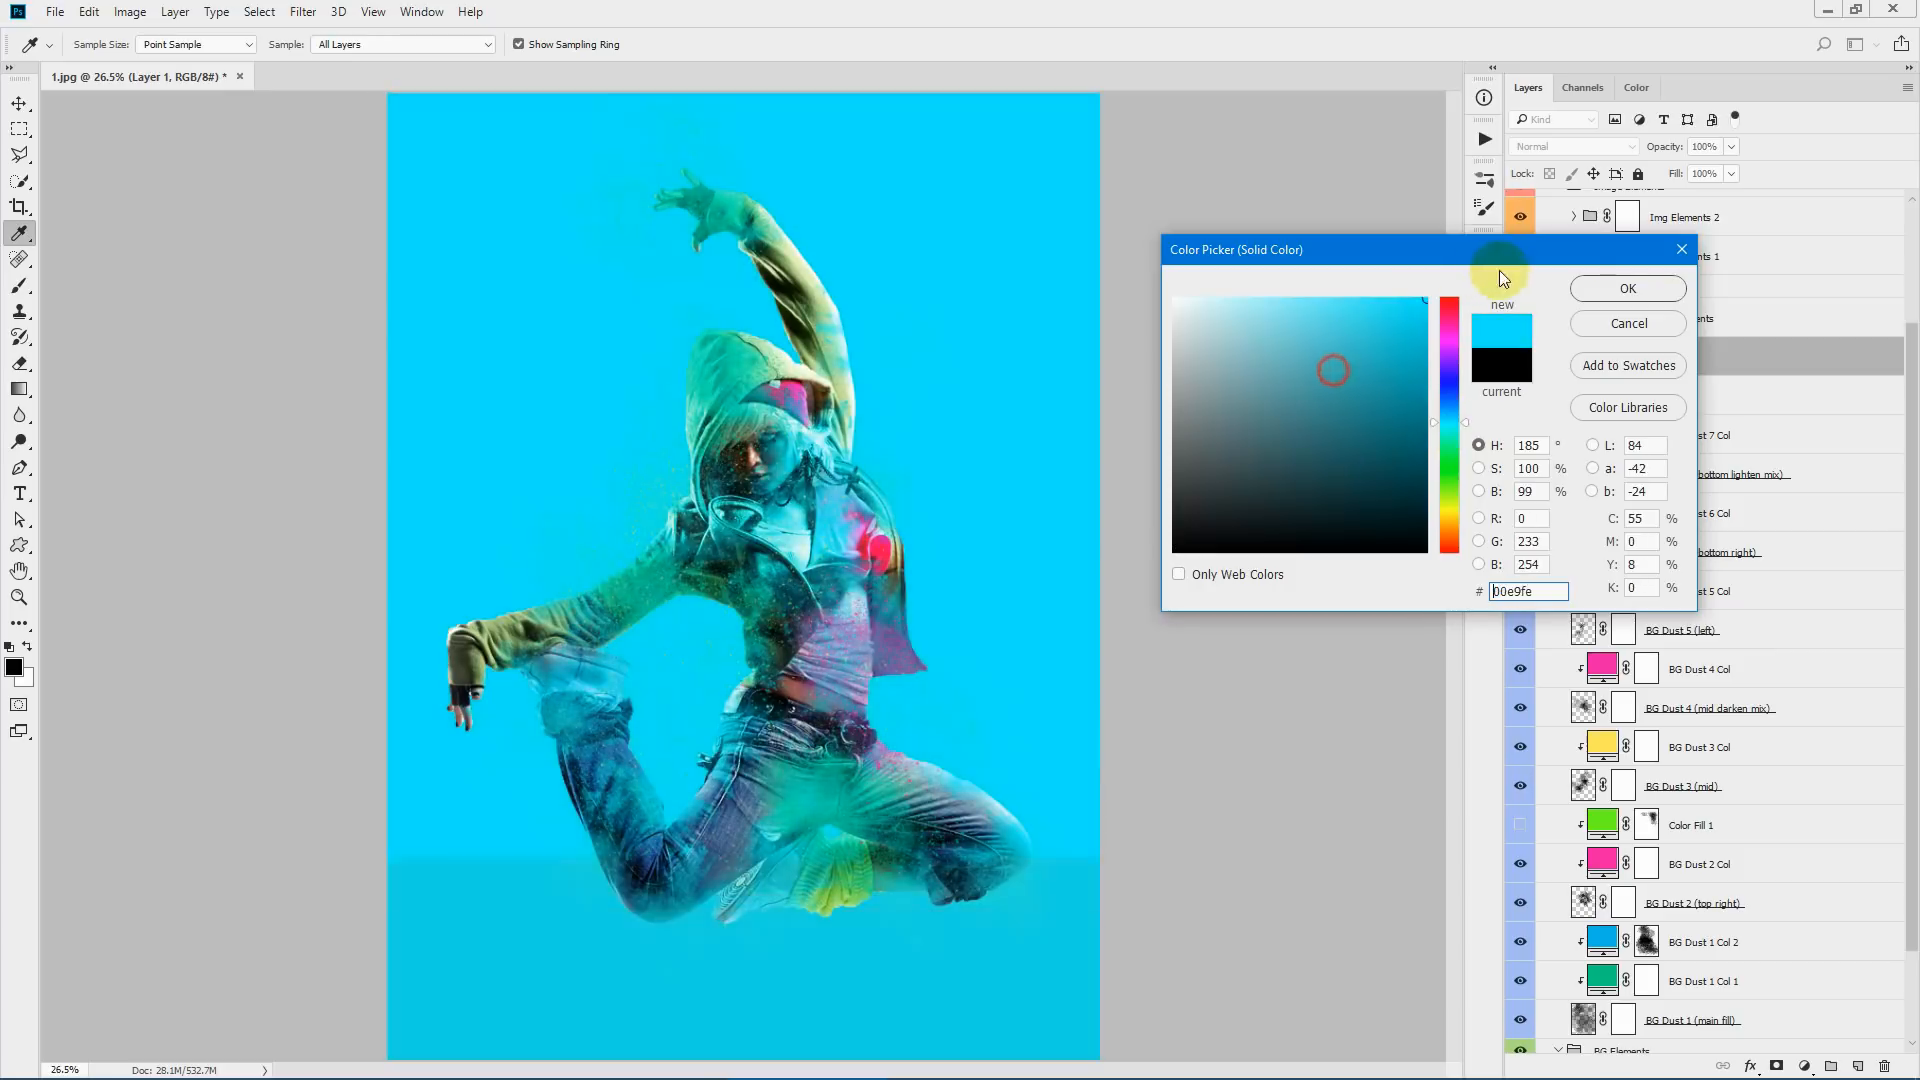
left_click(1630, 290)
right_click(1736, 357)
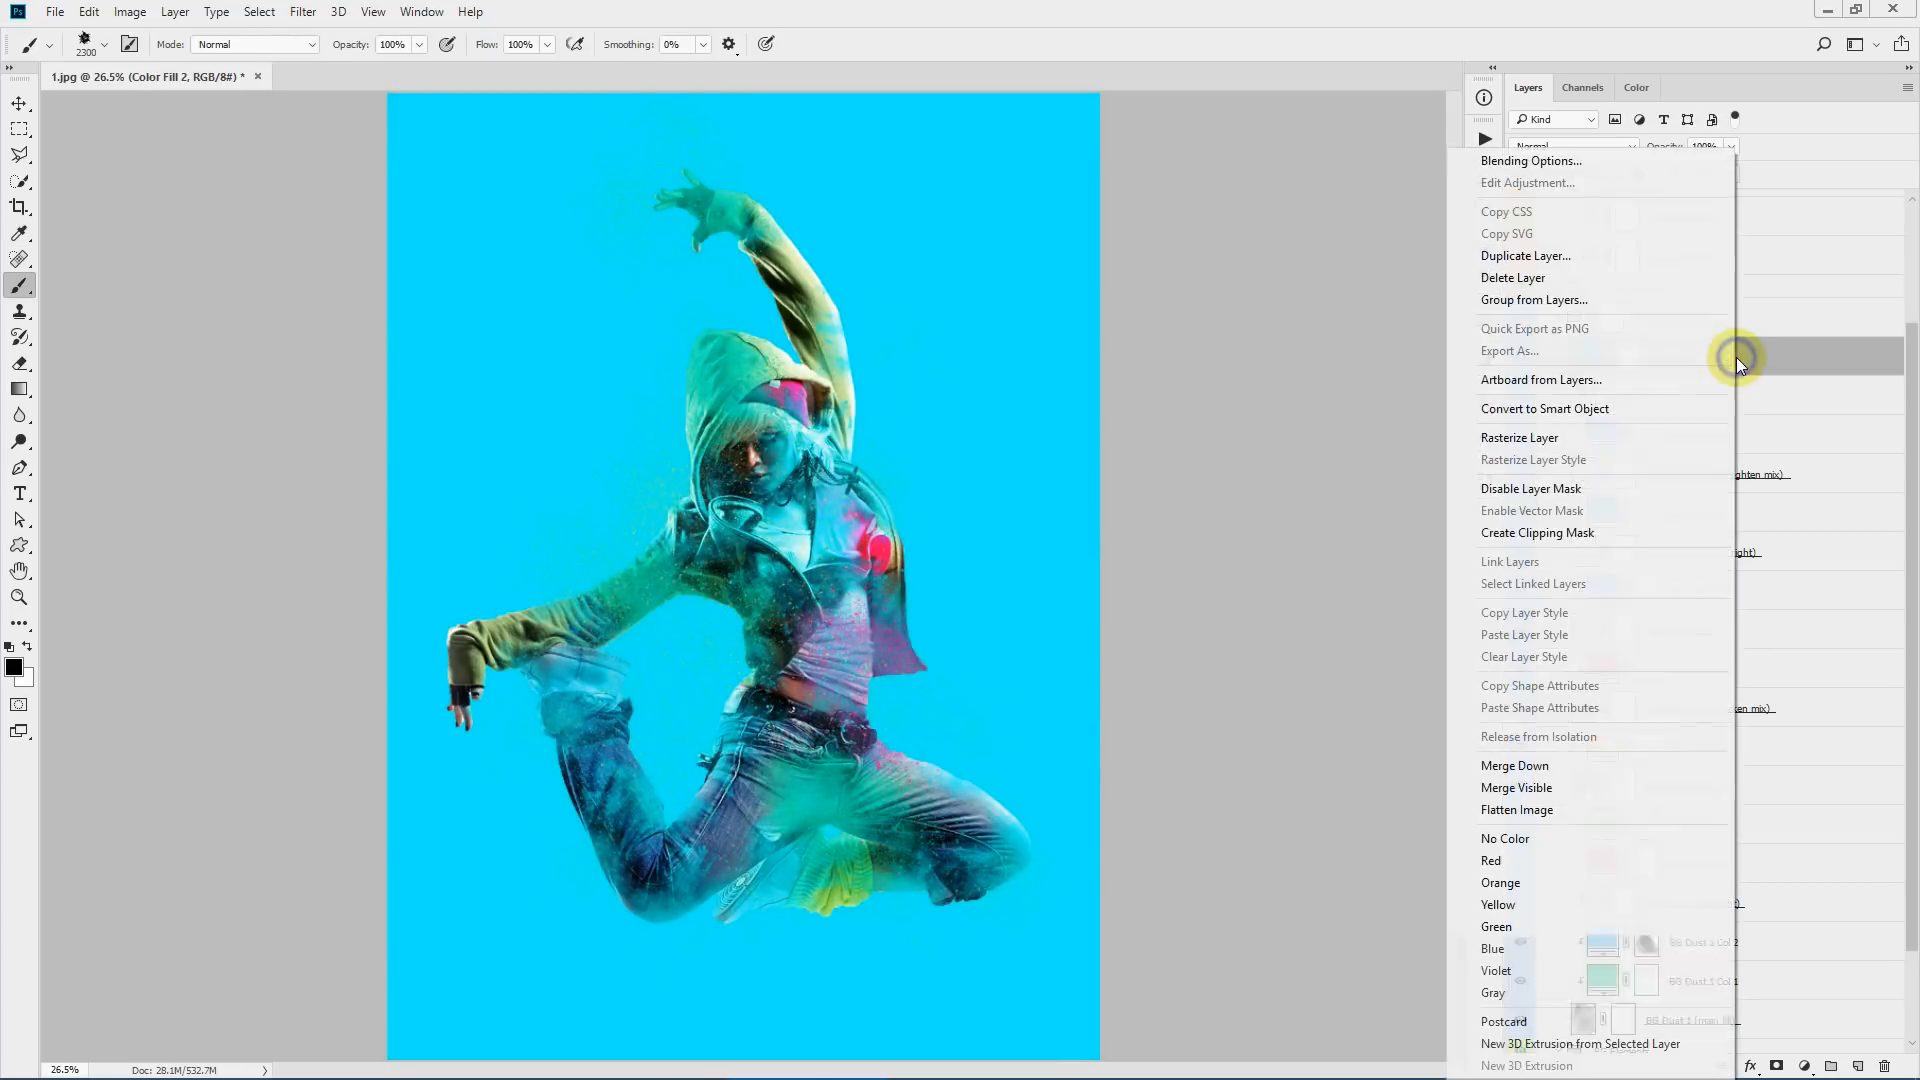
left_click(1539, 536)
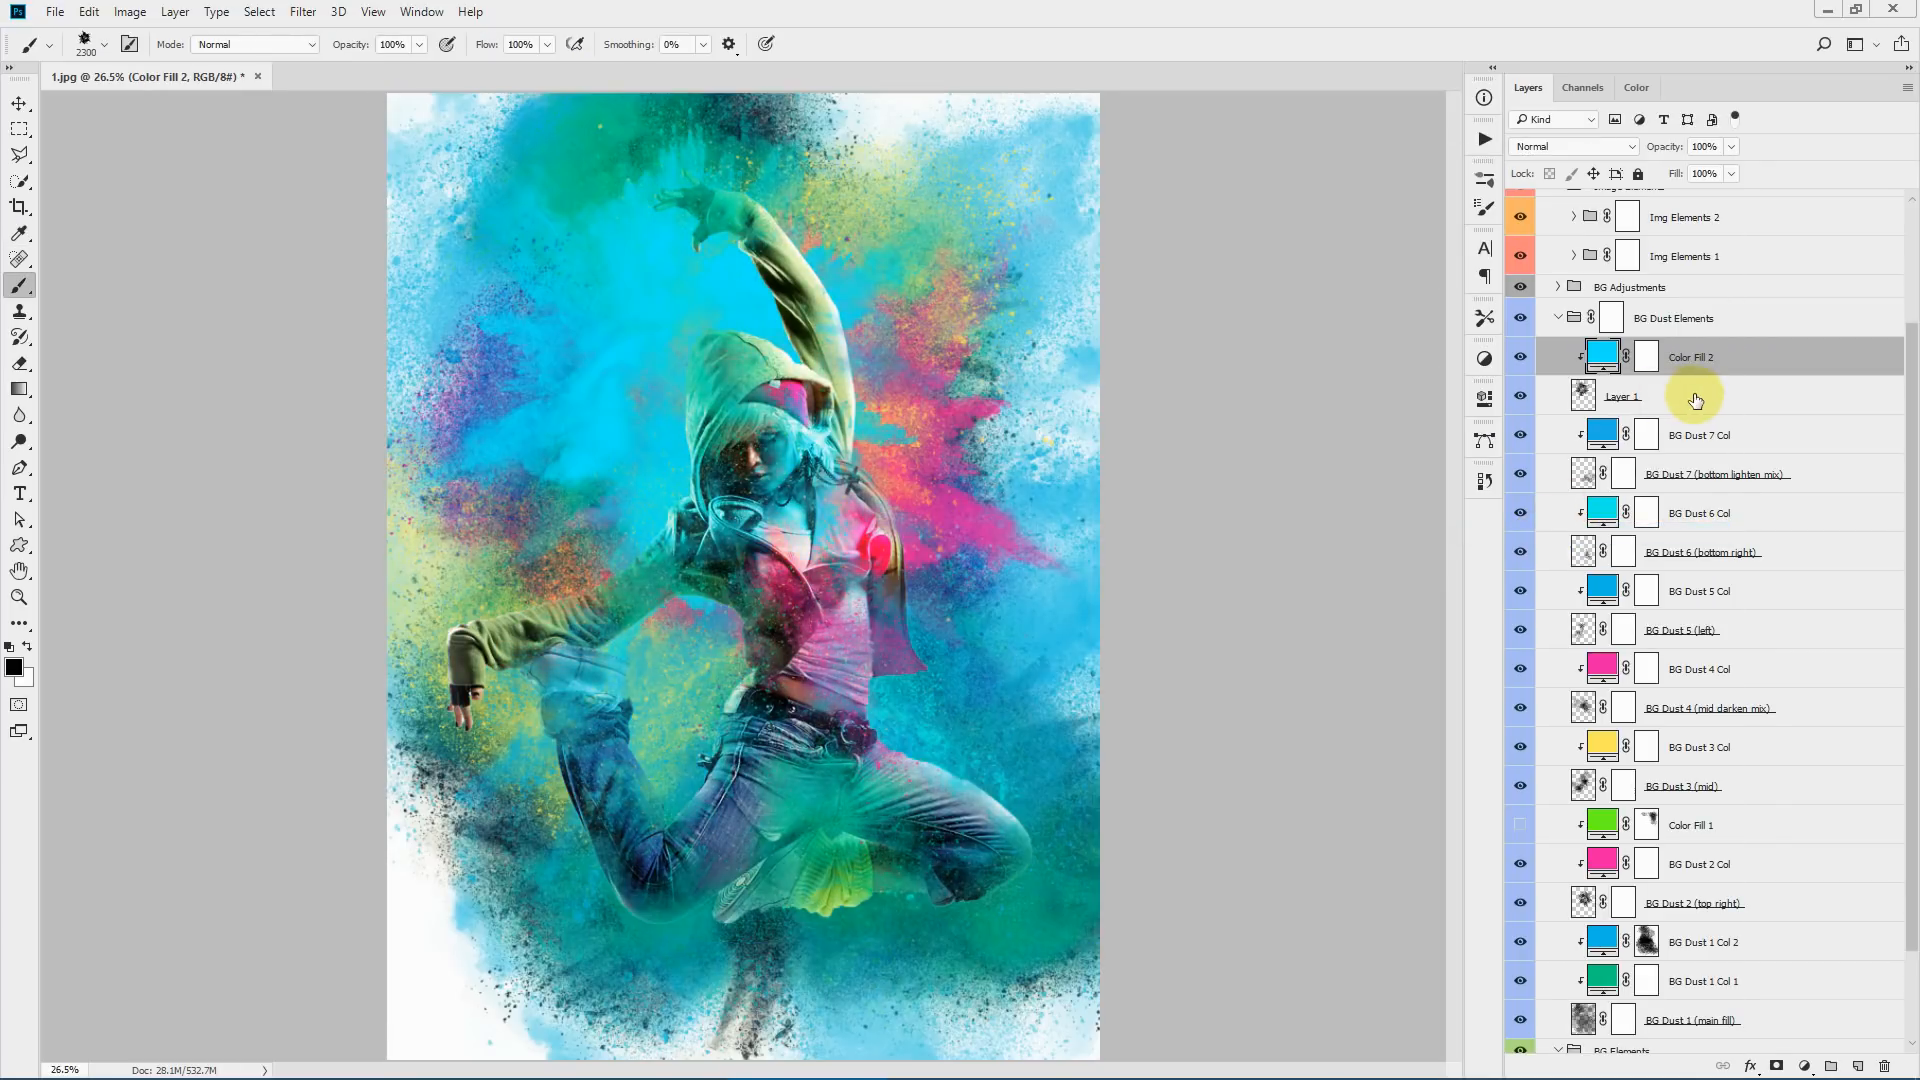
- Try green 34c452, olive 99b92a and other colors on Color Fill 2, then cancel the change
double_click(1597, 355)
mouse_move(1452, 400)
left_mouse_down()
mouse_move(1452, 330)
mouse_move(1384, 313)
mouse_move(1407, 333)
mouse_move(1360, 356)
left_mouse_up()
left_click(1452, 368)
left_click_drag(1452, 400, 1449, 459)
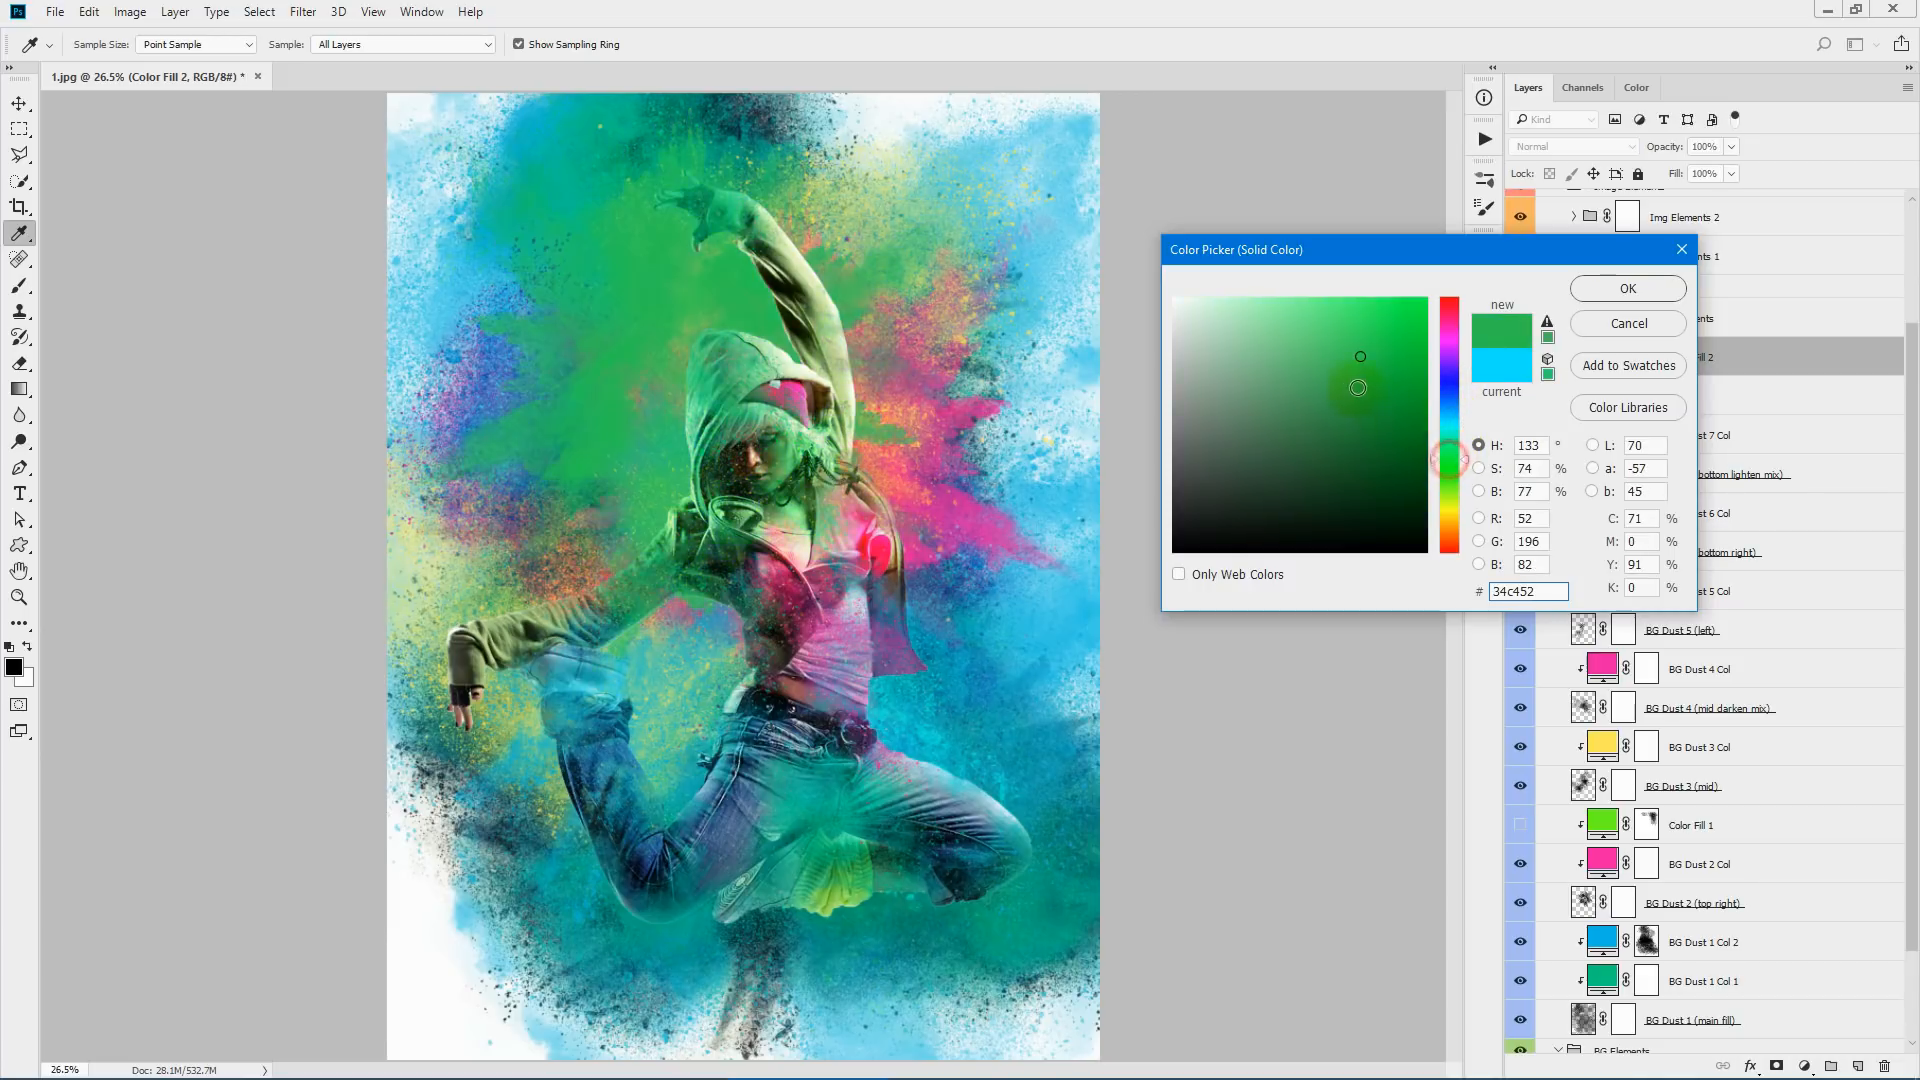
left_click_drag(1308, 352, 1369, 368)
left_click_drag(1443, 494, 1448, 502)
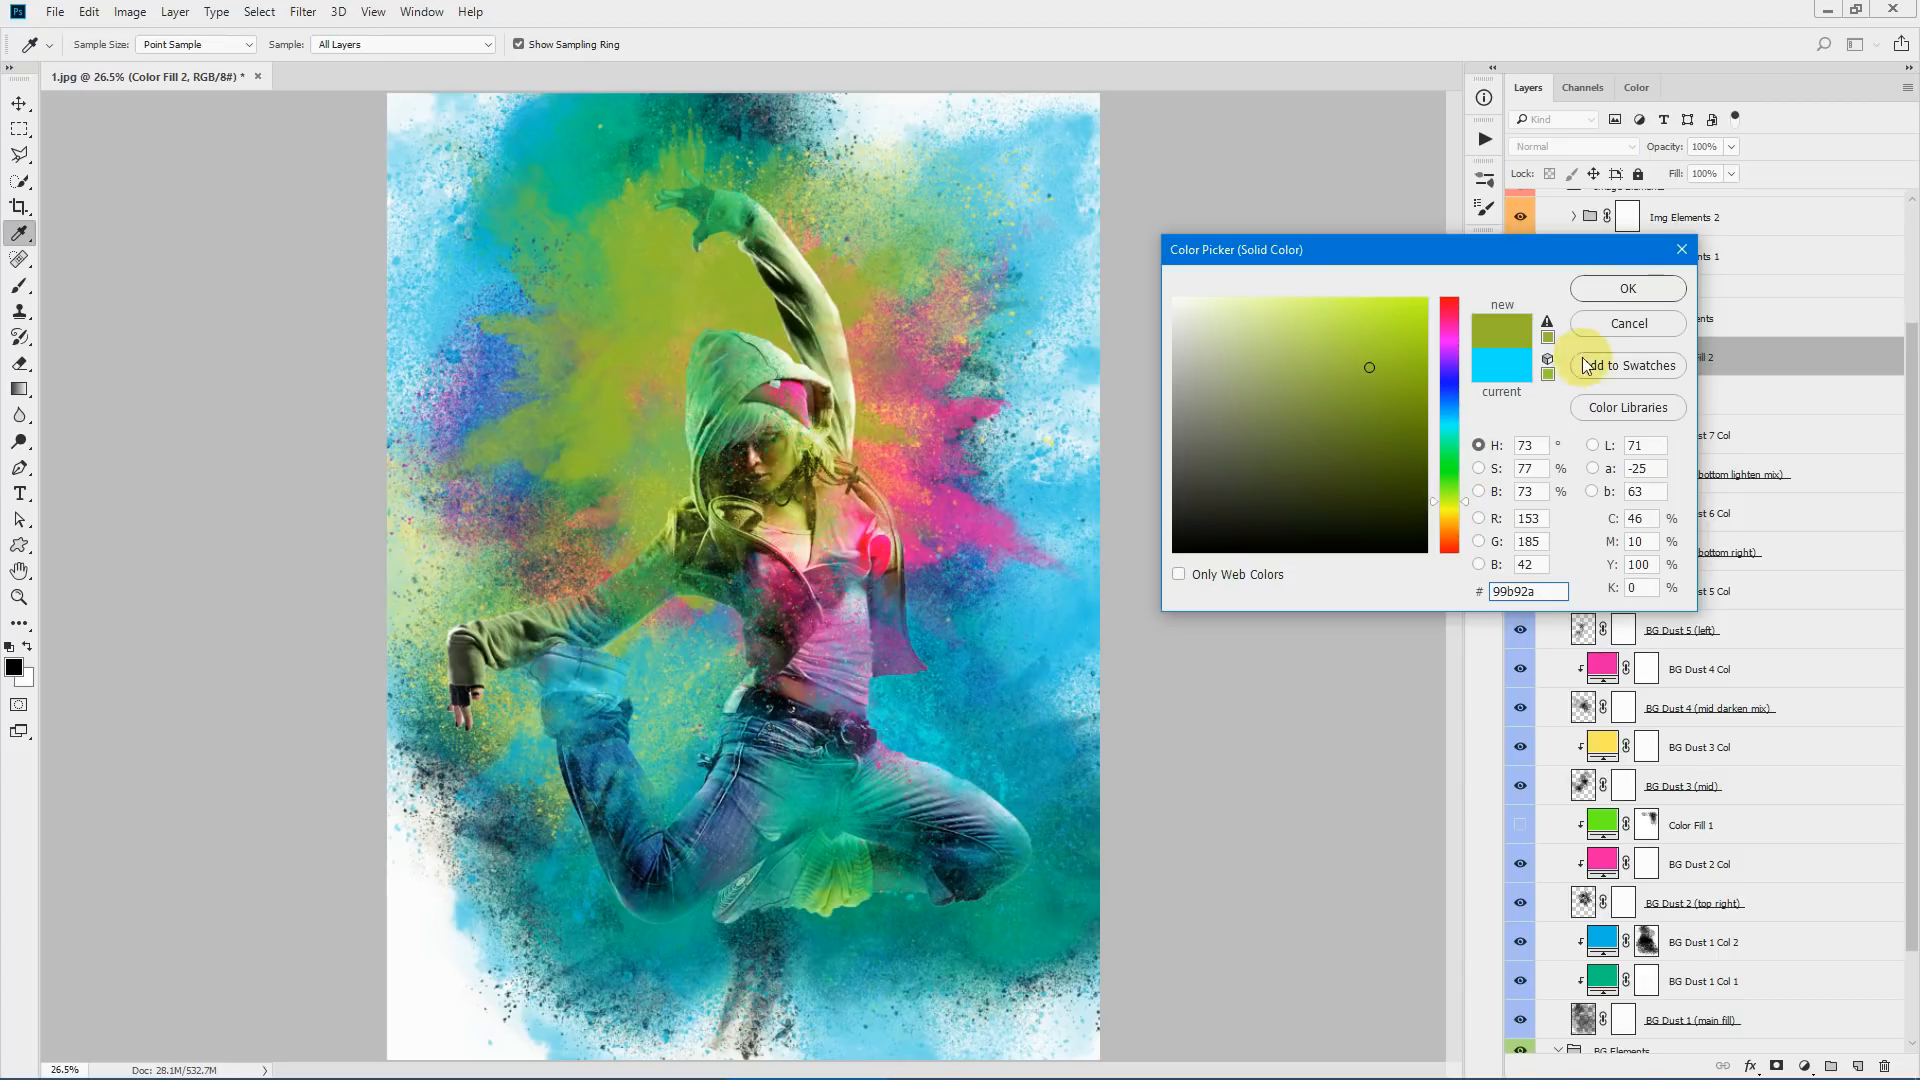
left_click(1629, 323)
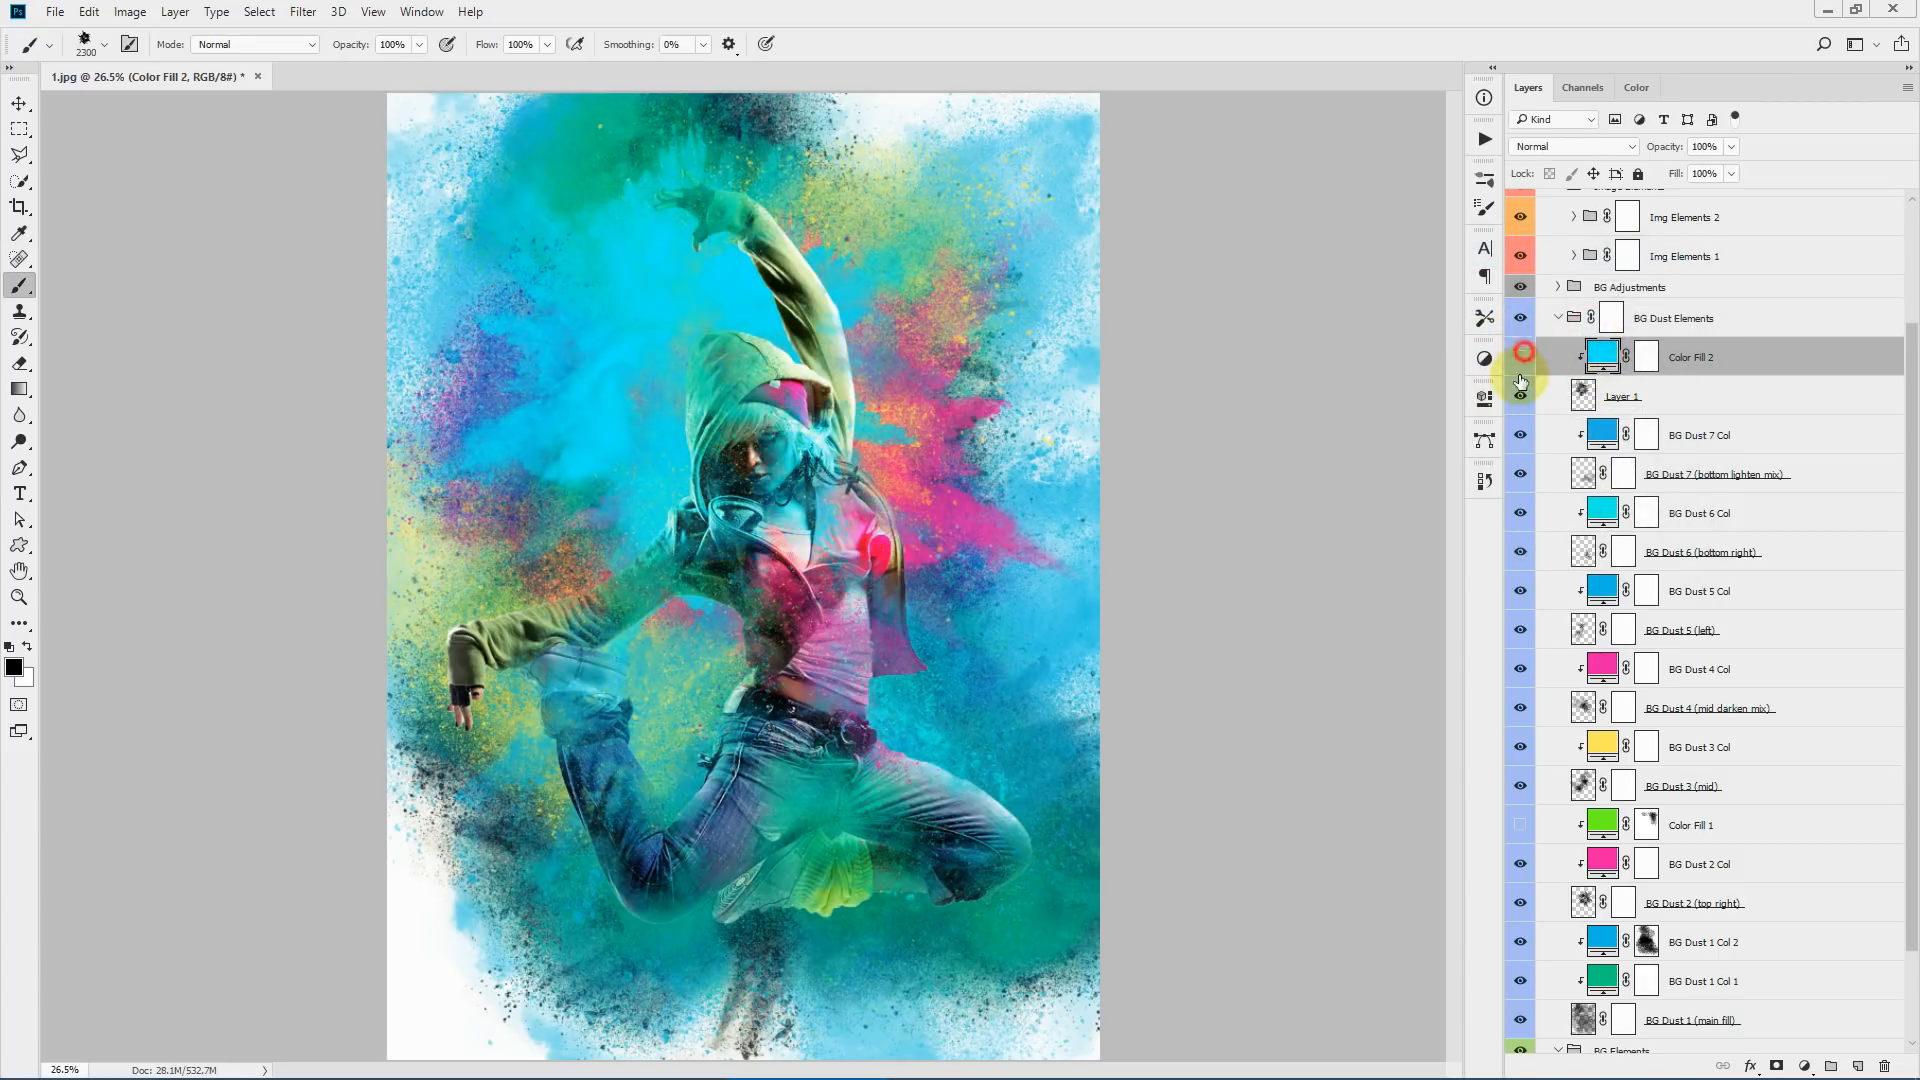
- Hide Color Fill 2 and Layer 1, and collapse the BG Dust Elements group
left_click_drag(1523, 352, 1521, 395)
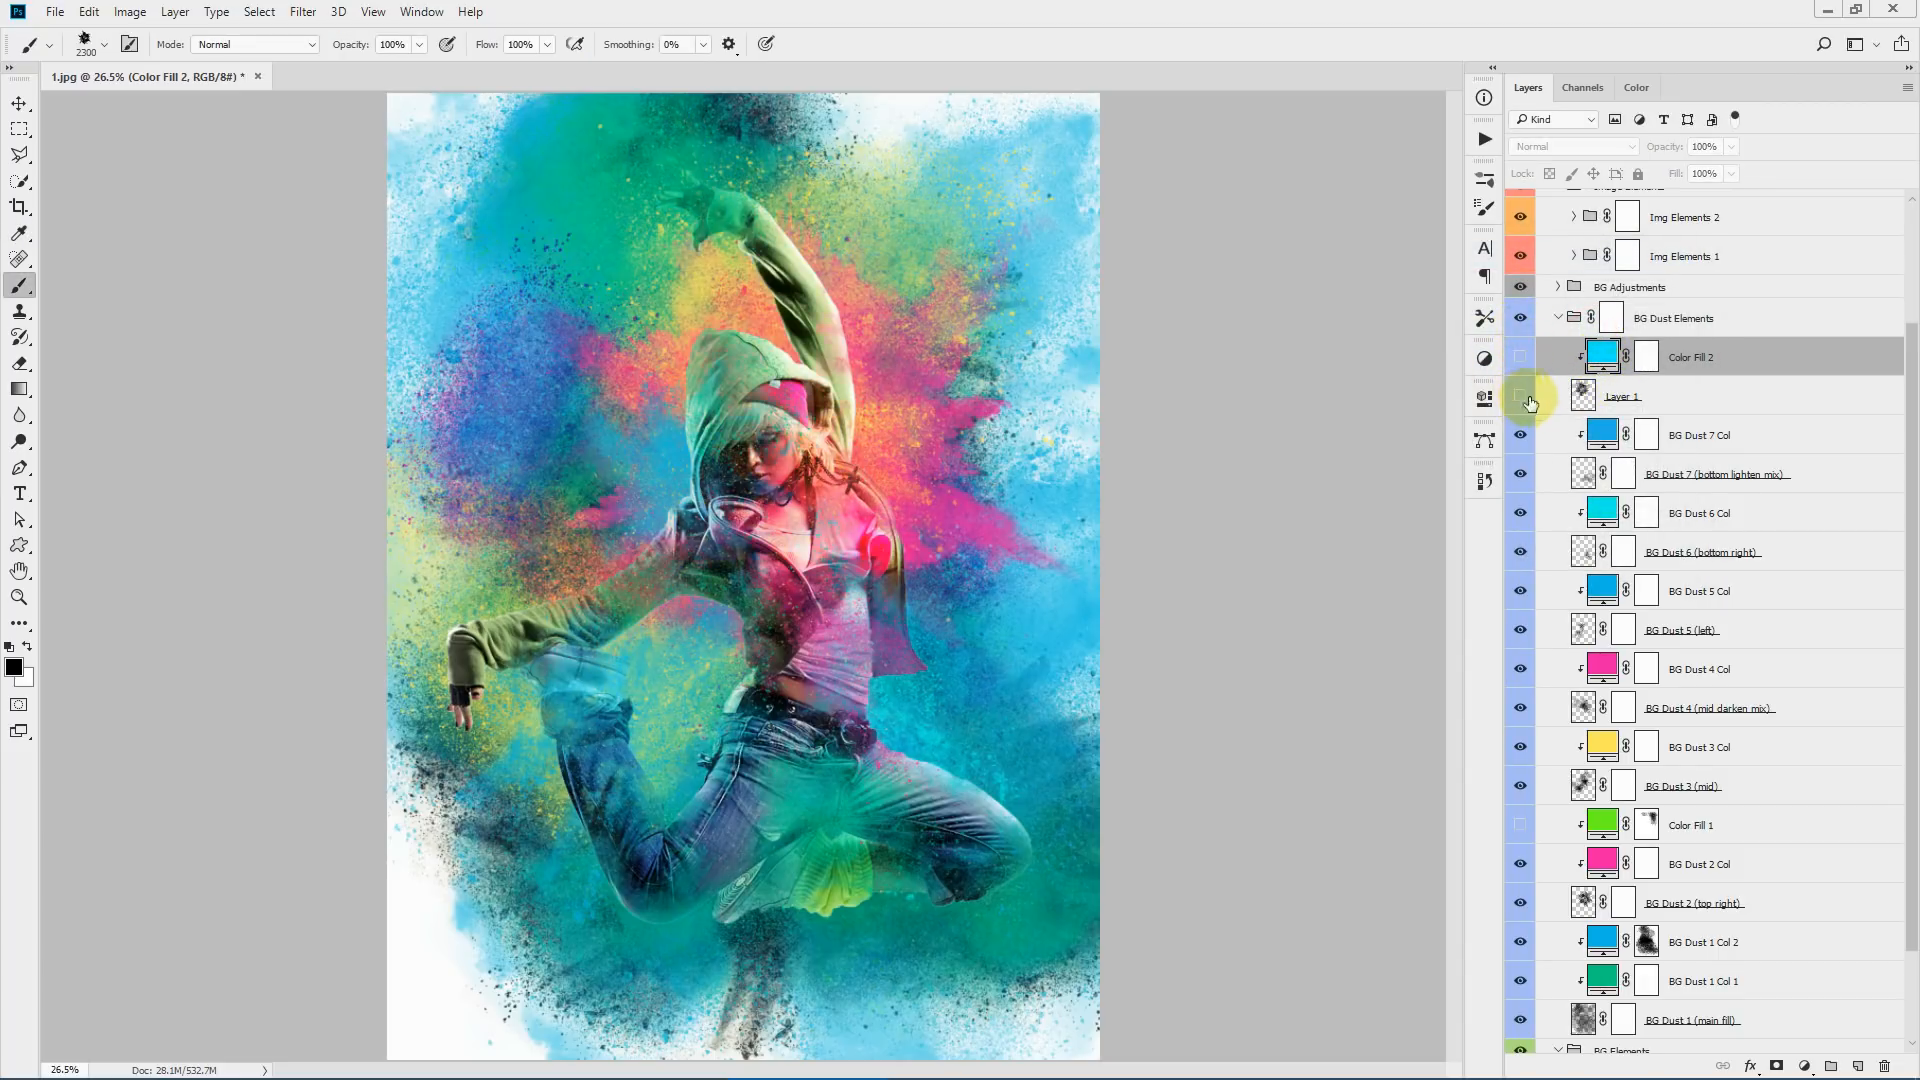
left_click(1556, 320)
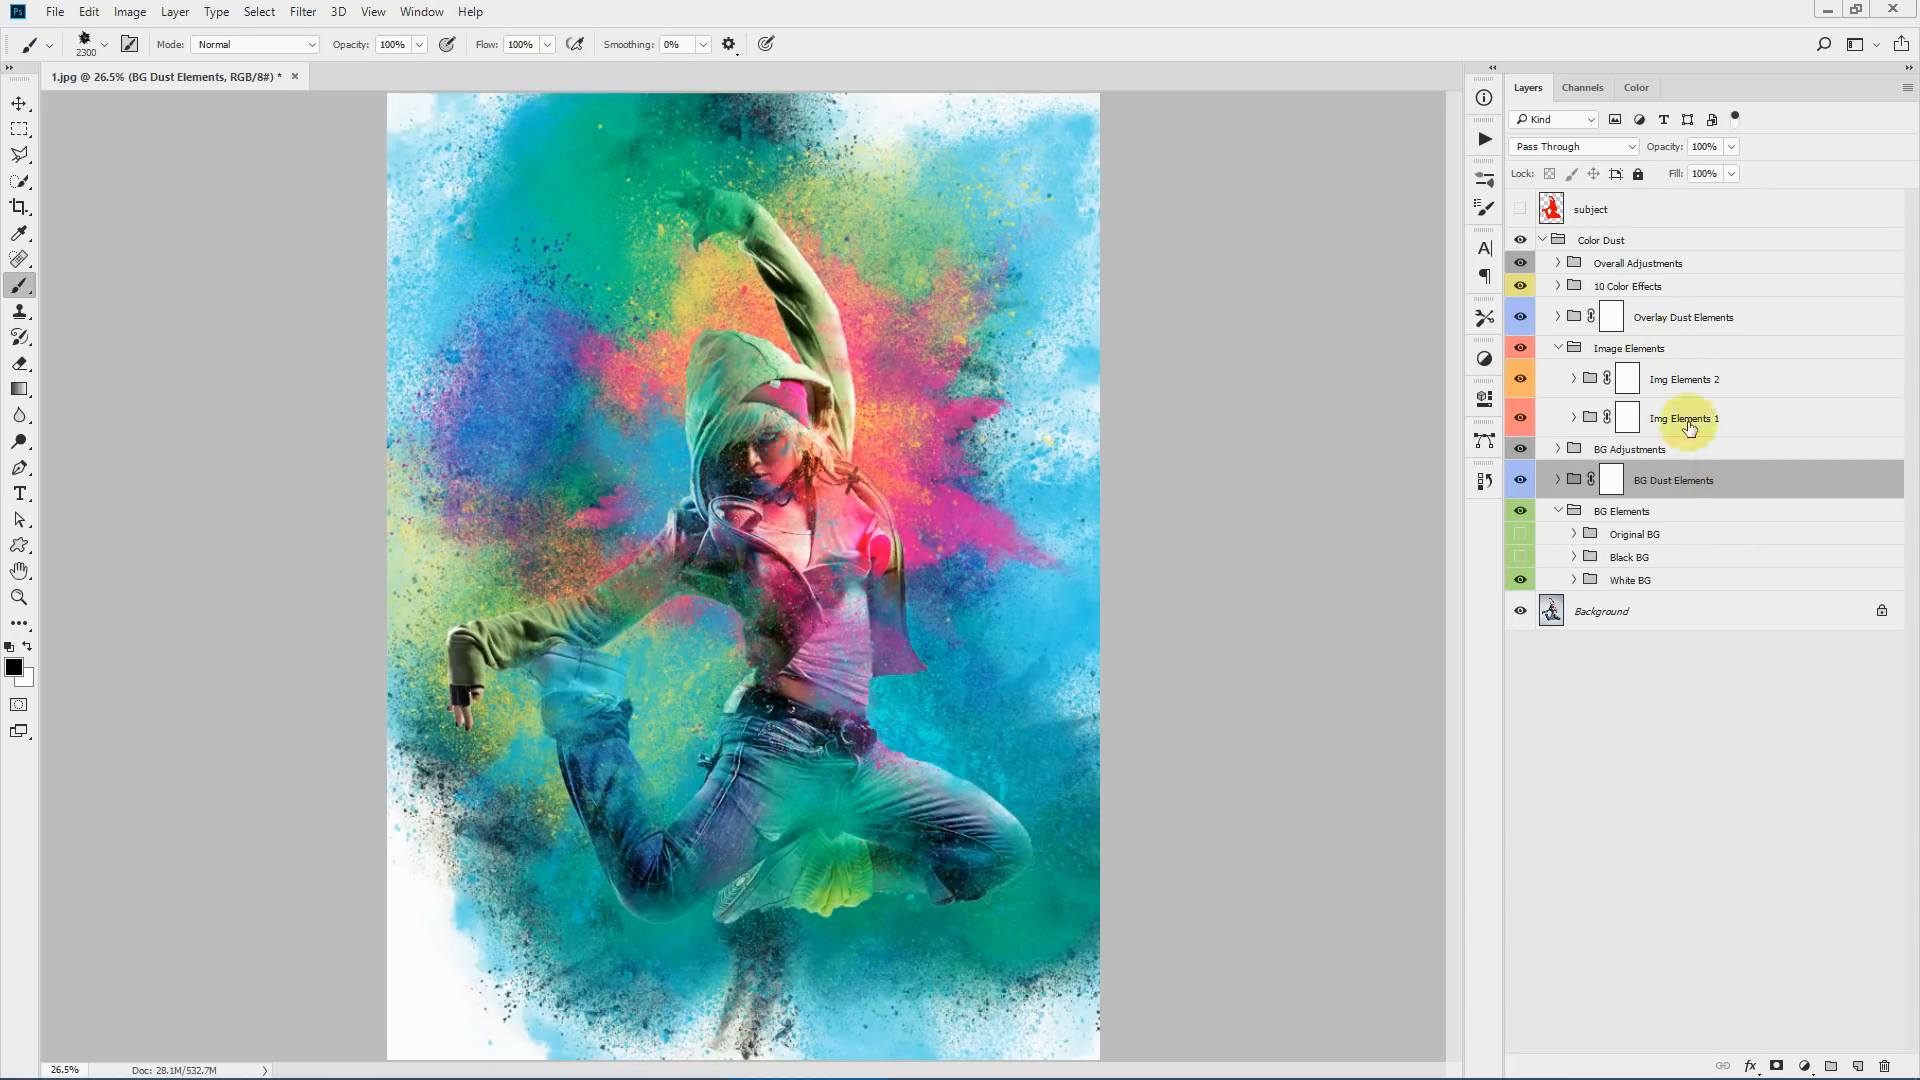
- Mask out background dust beside the dancer's torso and raised arm on the BG Dust Elements group mask with large black brush dabs
left_click(1743, 483)
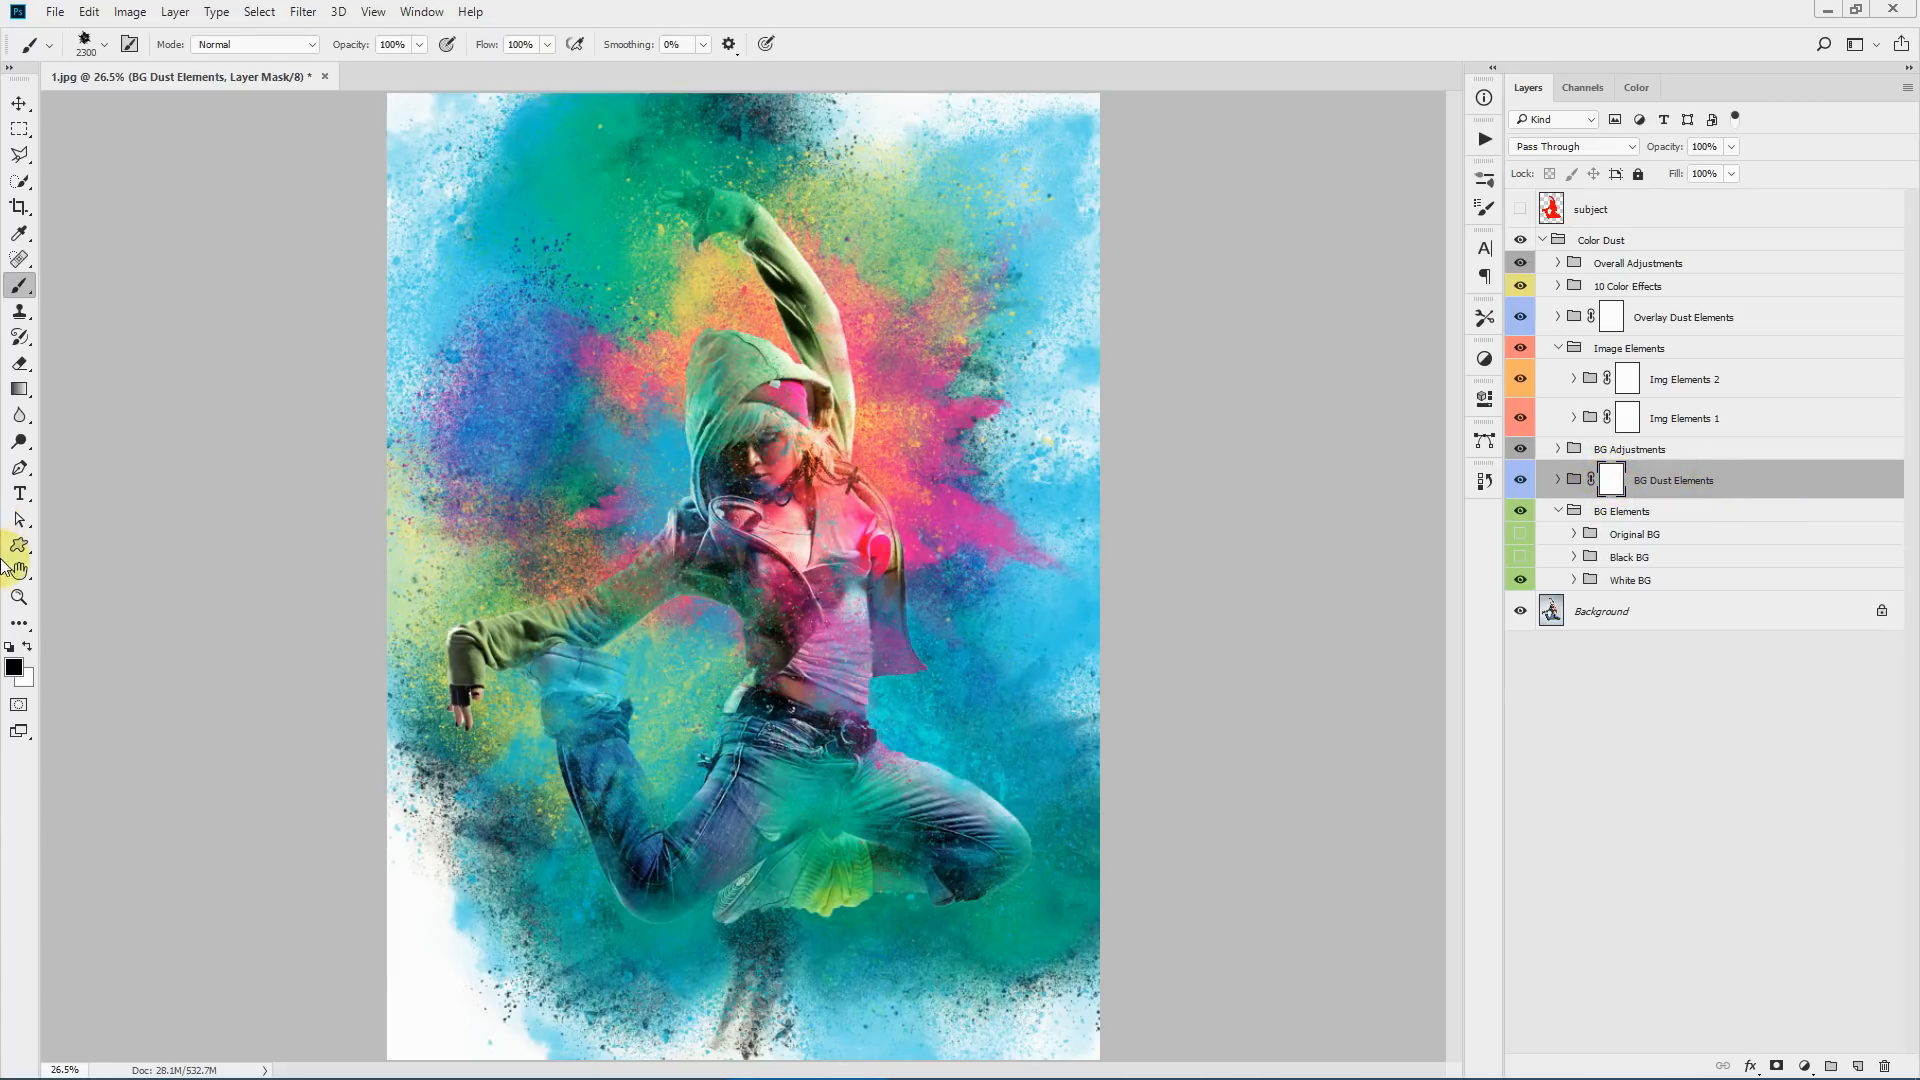
left_click(988, 404)
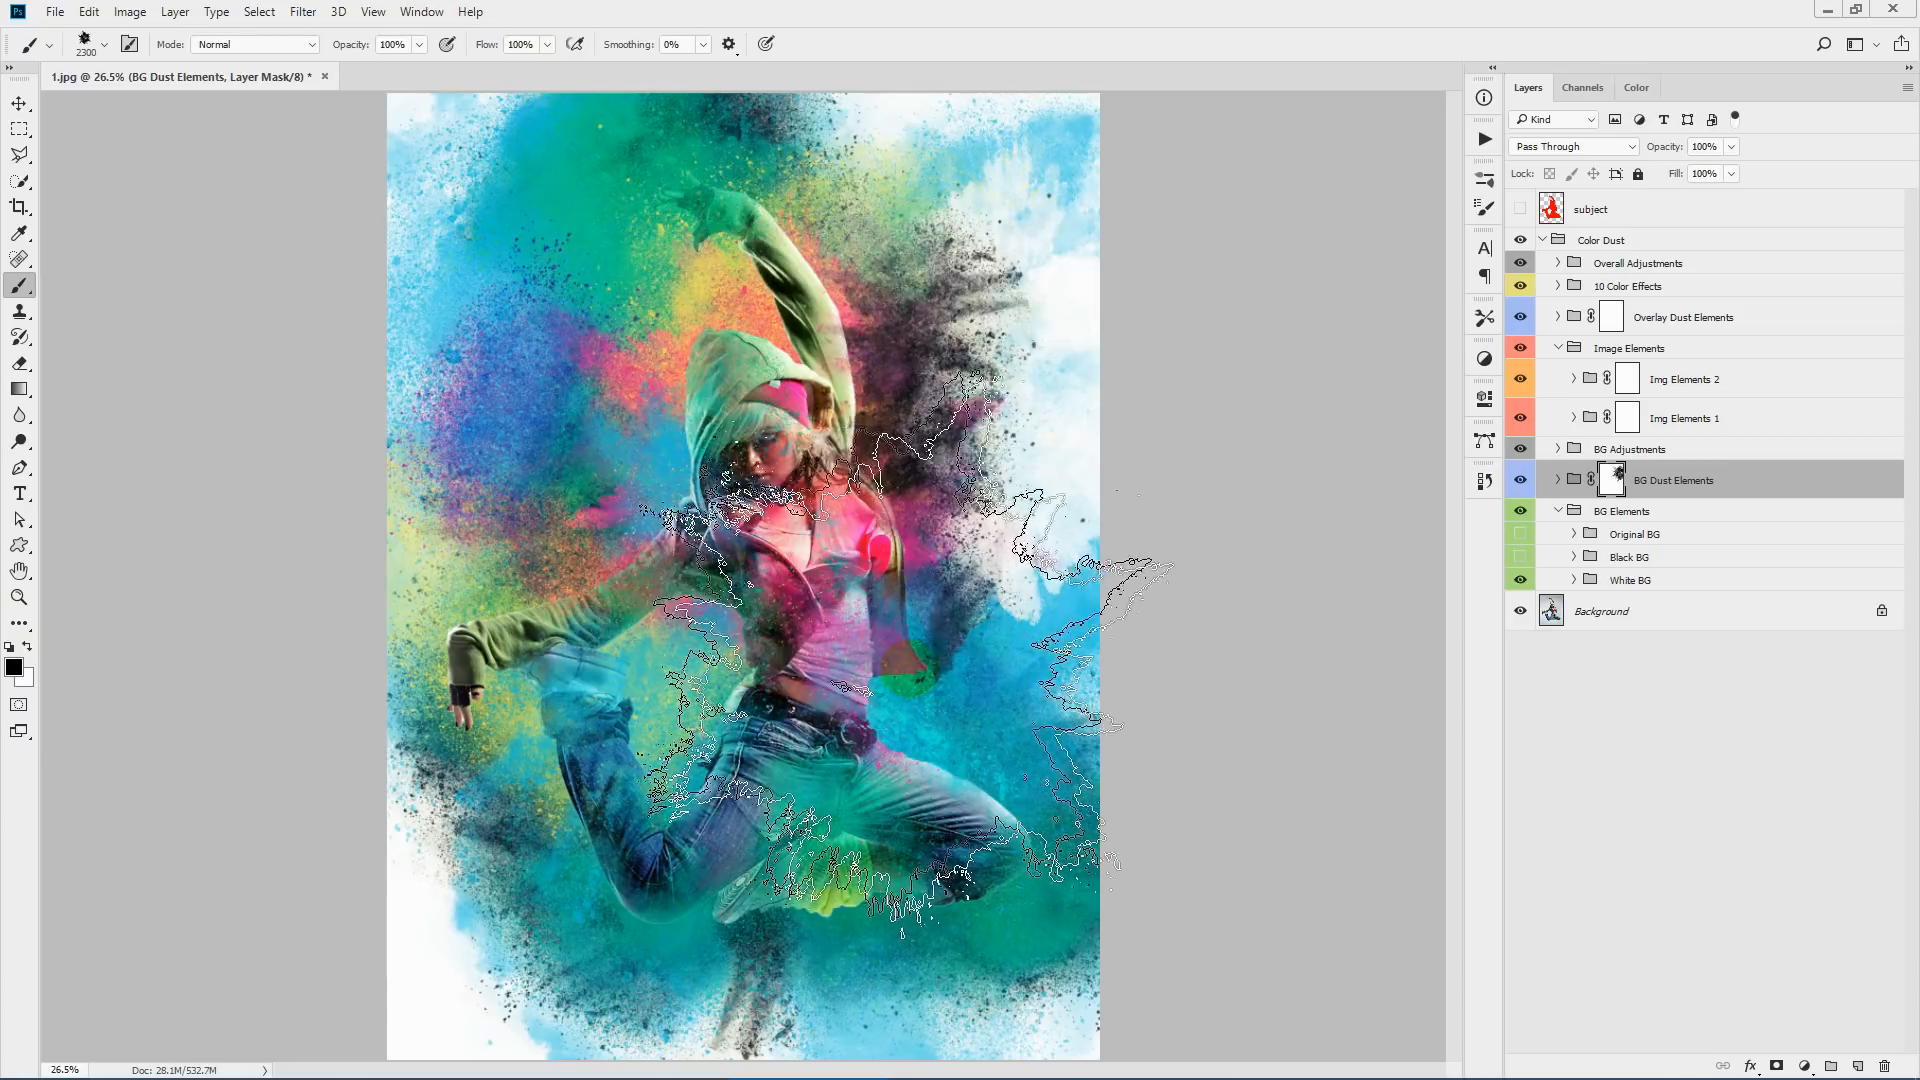
left_click(898, 660)
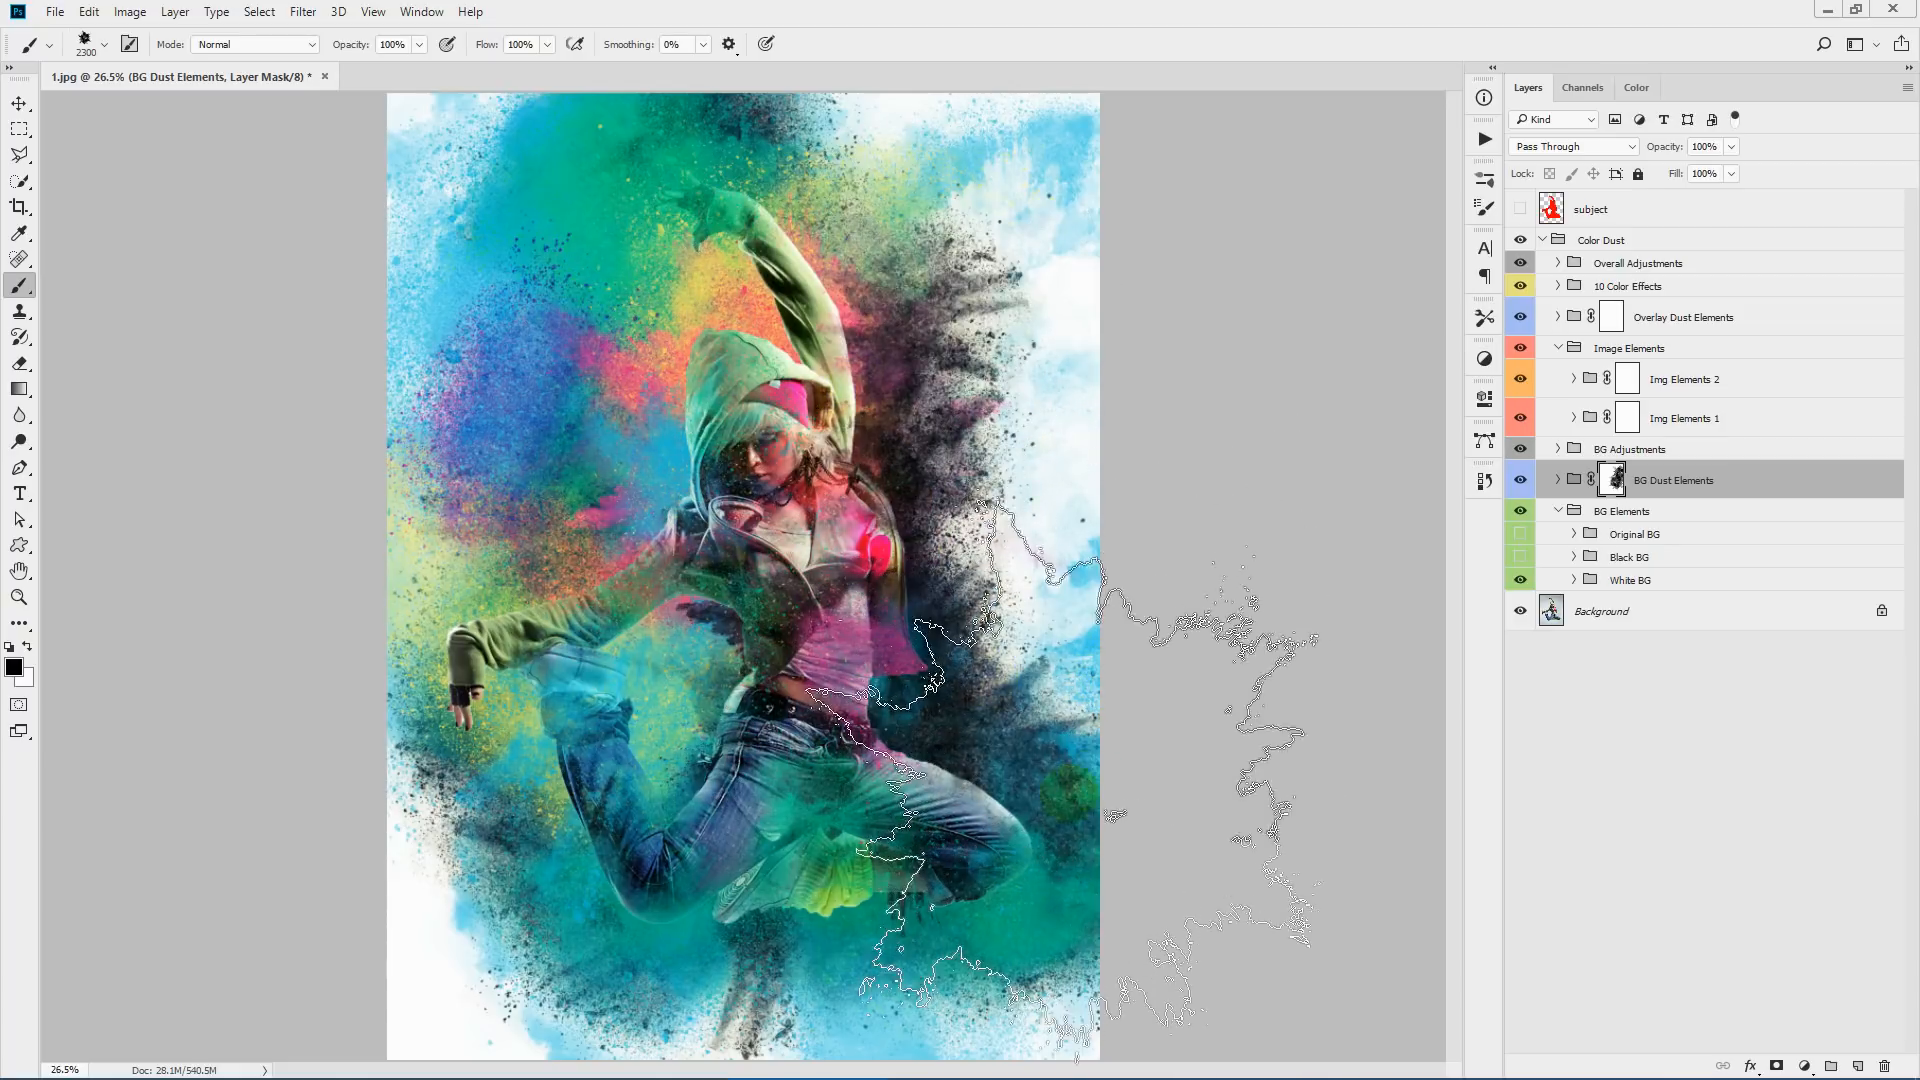
- Undo the black brush dabs on the BG Dust Elements mask
key("ctrl+z")
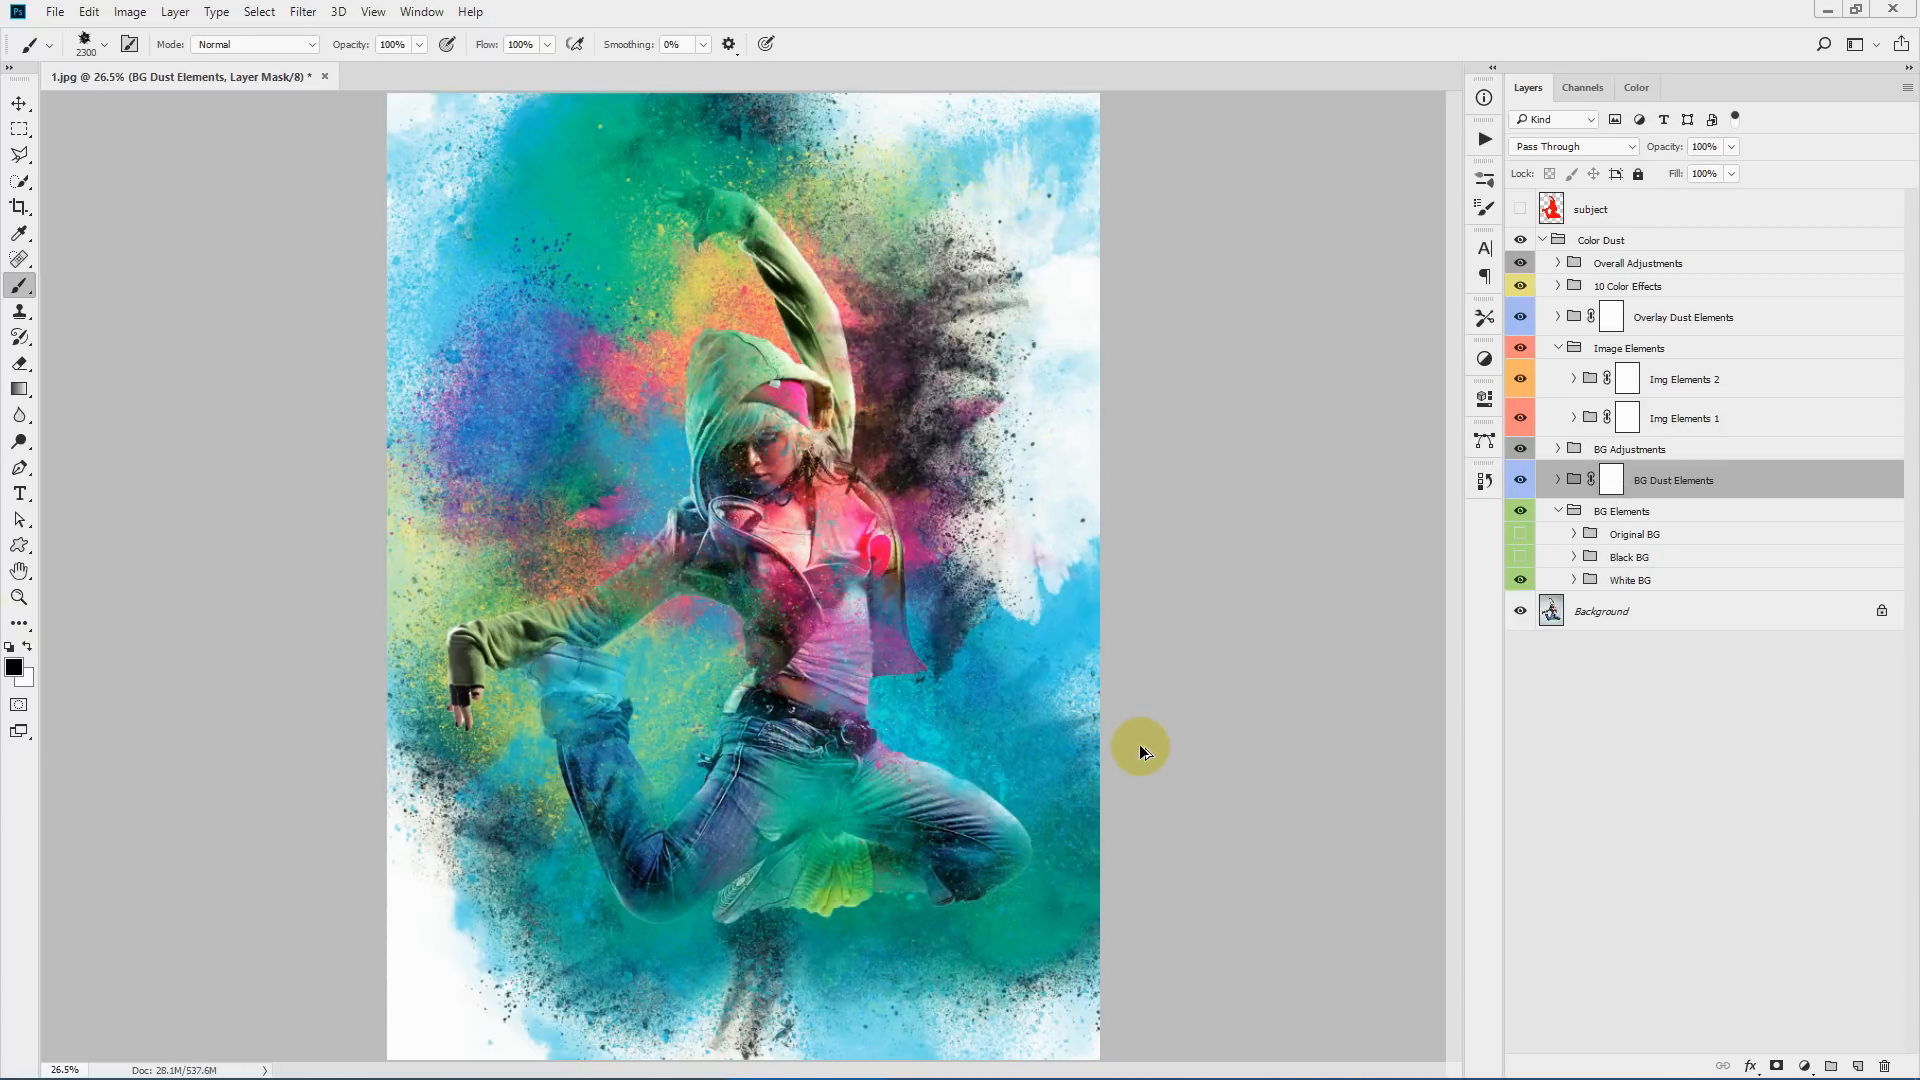
key("ctrl+z")
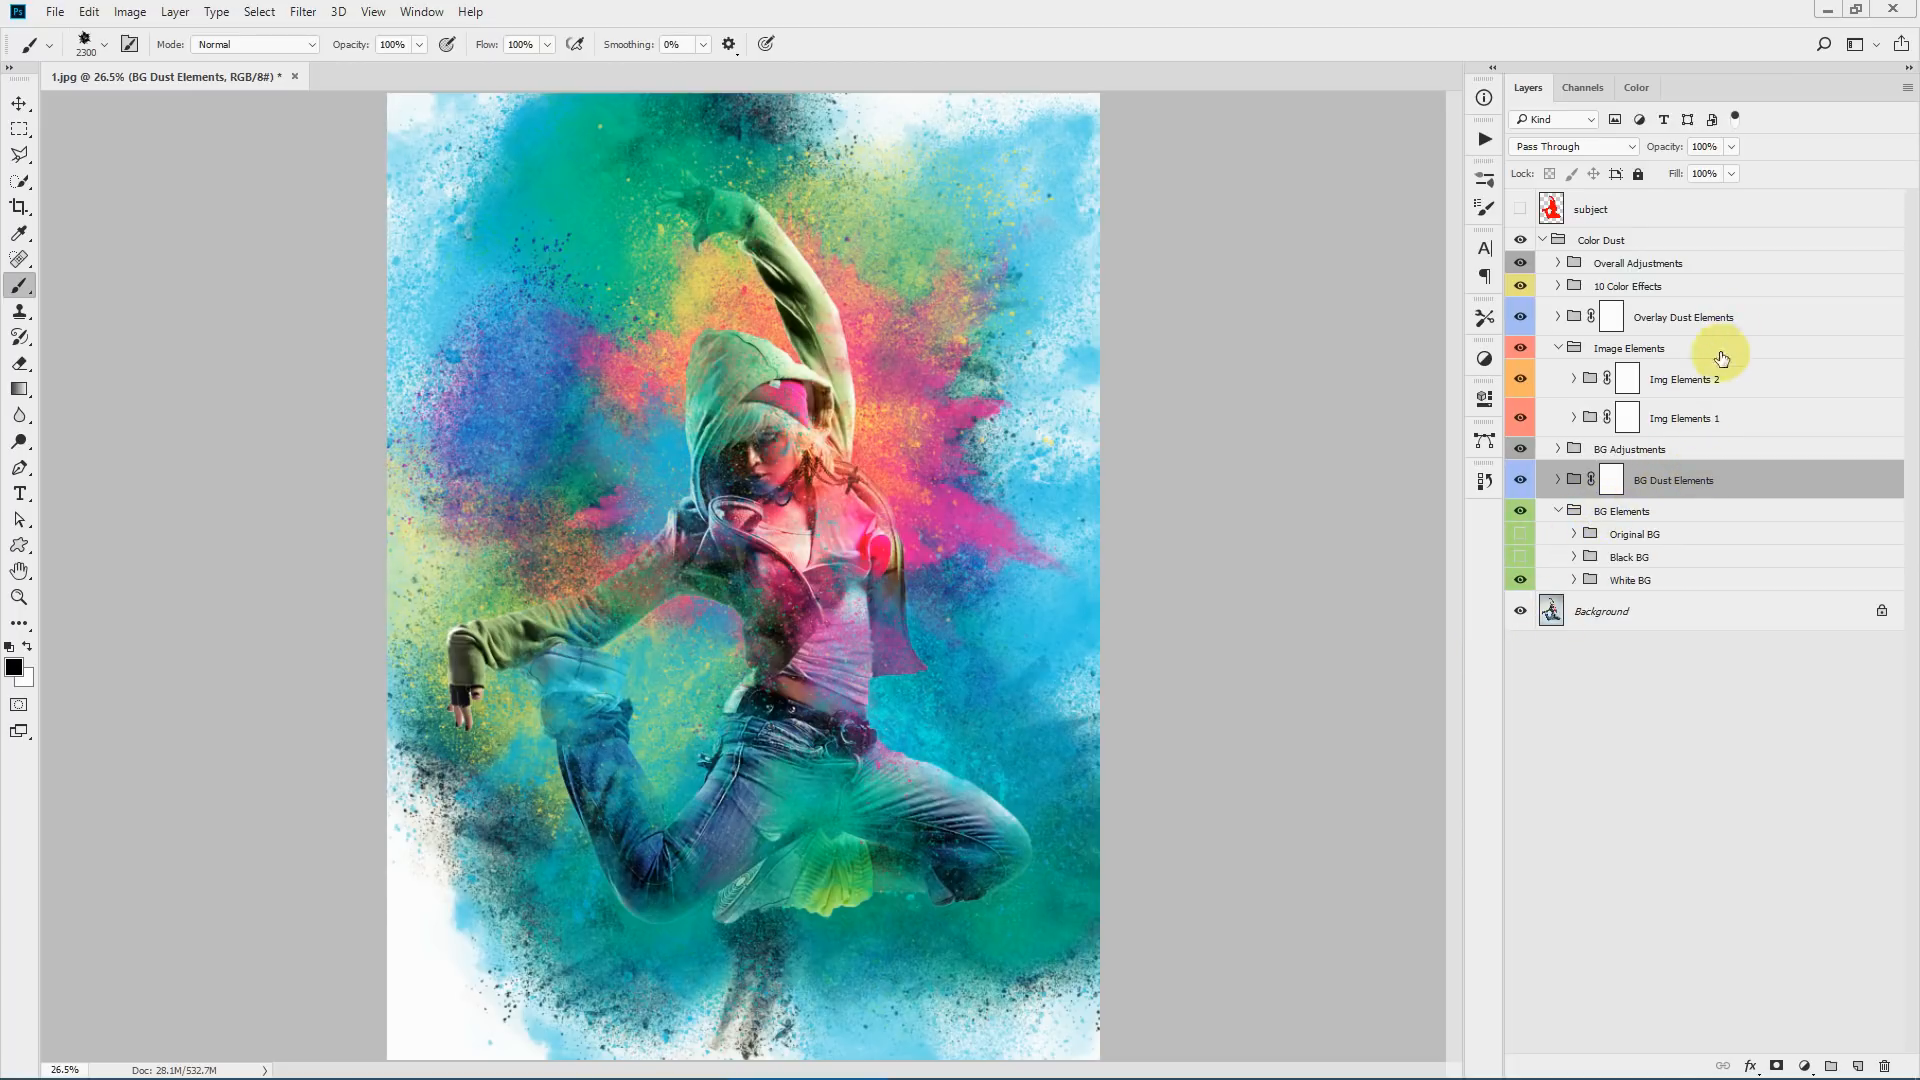
- Expand the BG Adjustments group and try shifting the BG Levels shadows, restoring input levels 0, 1.00 and 255
left_click(1701, 447)
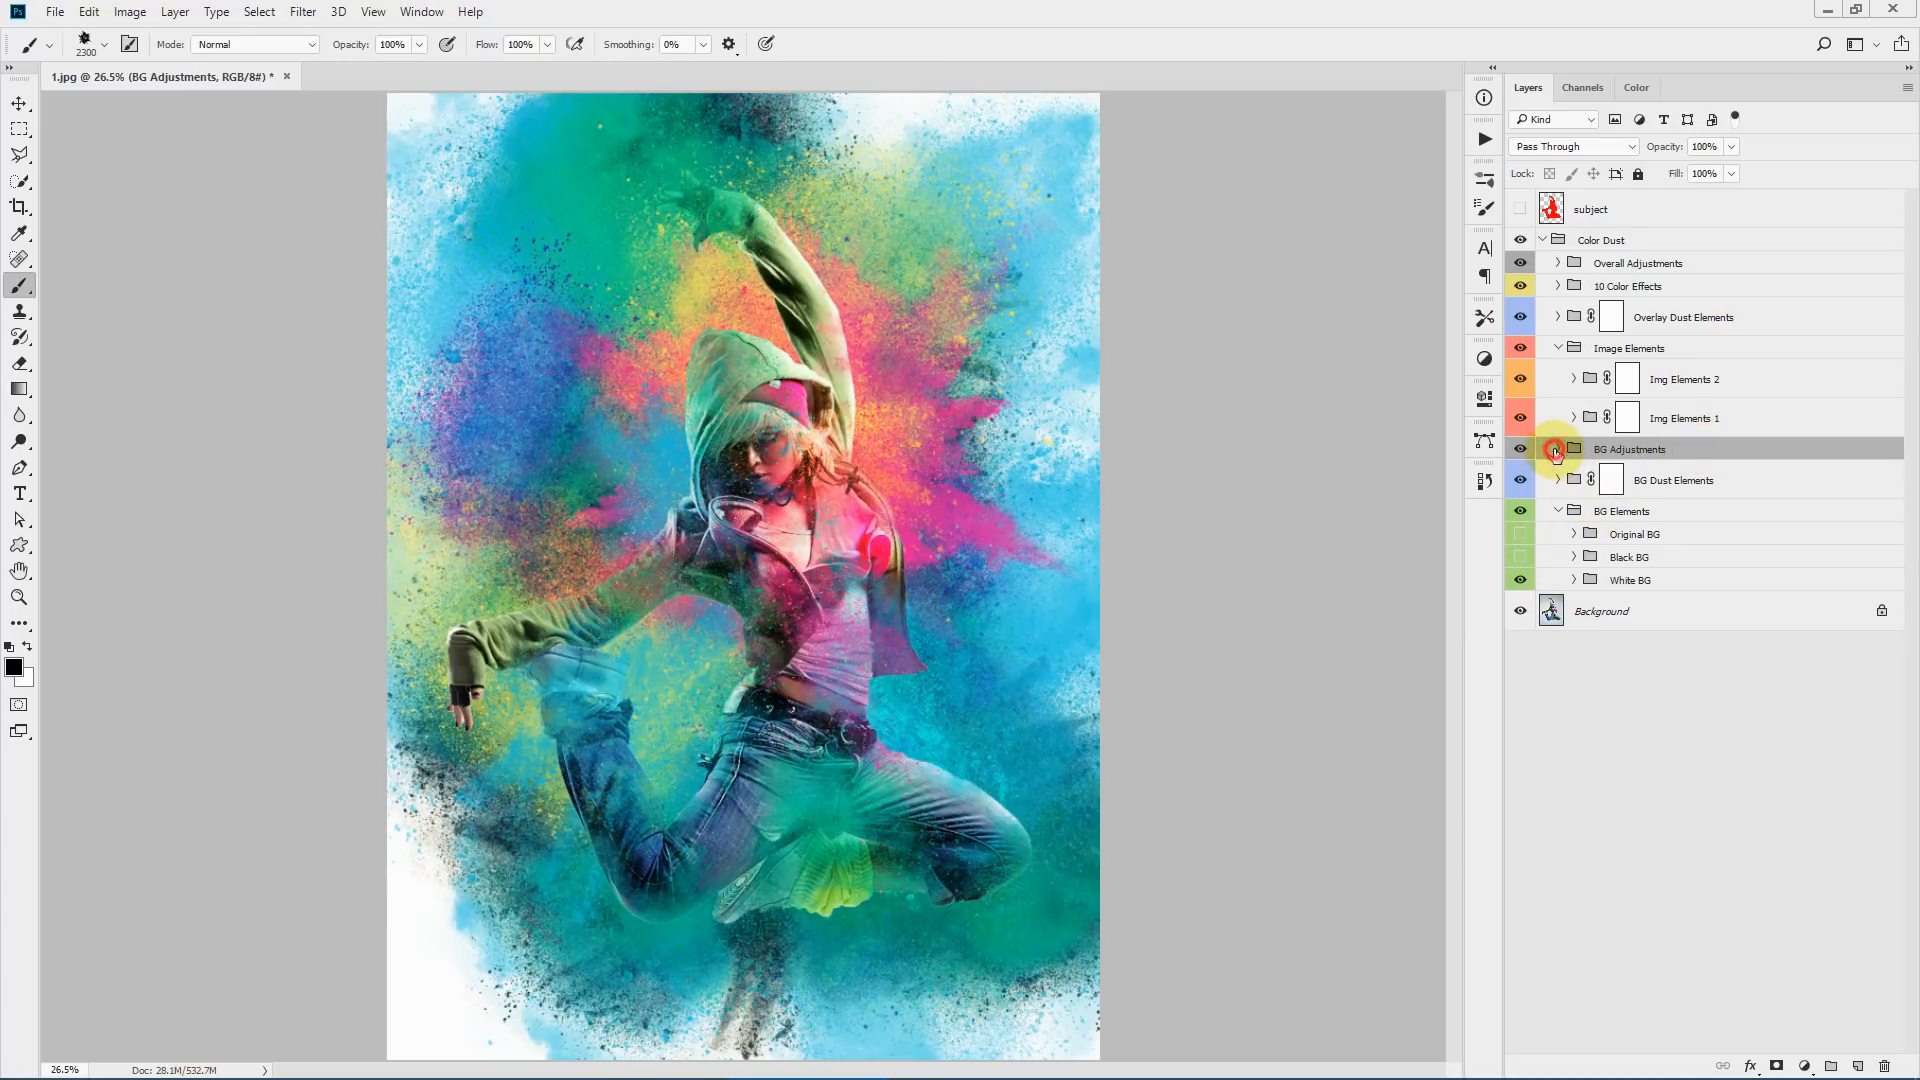
left_click(1558, 450)
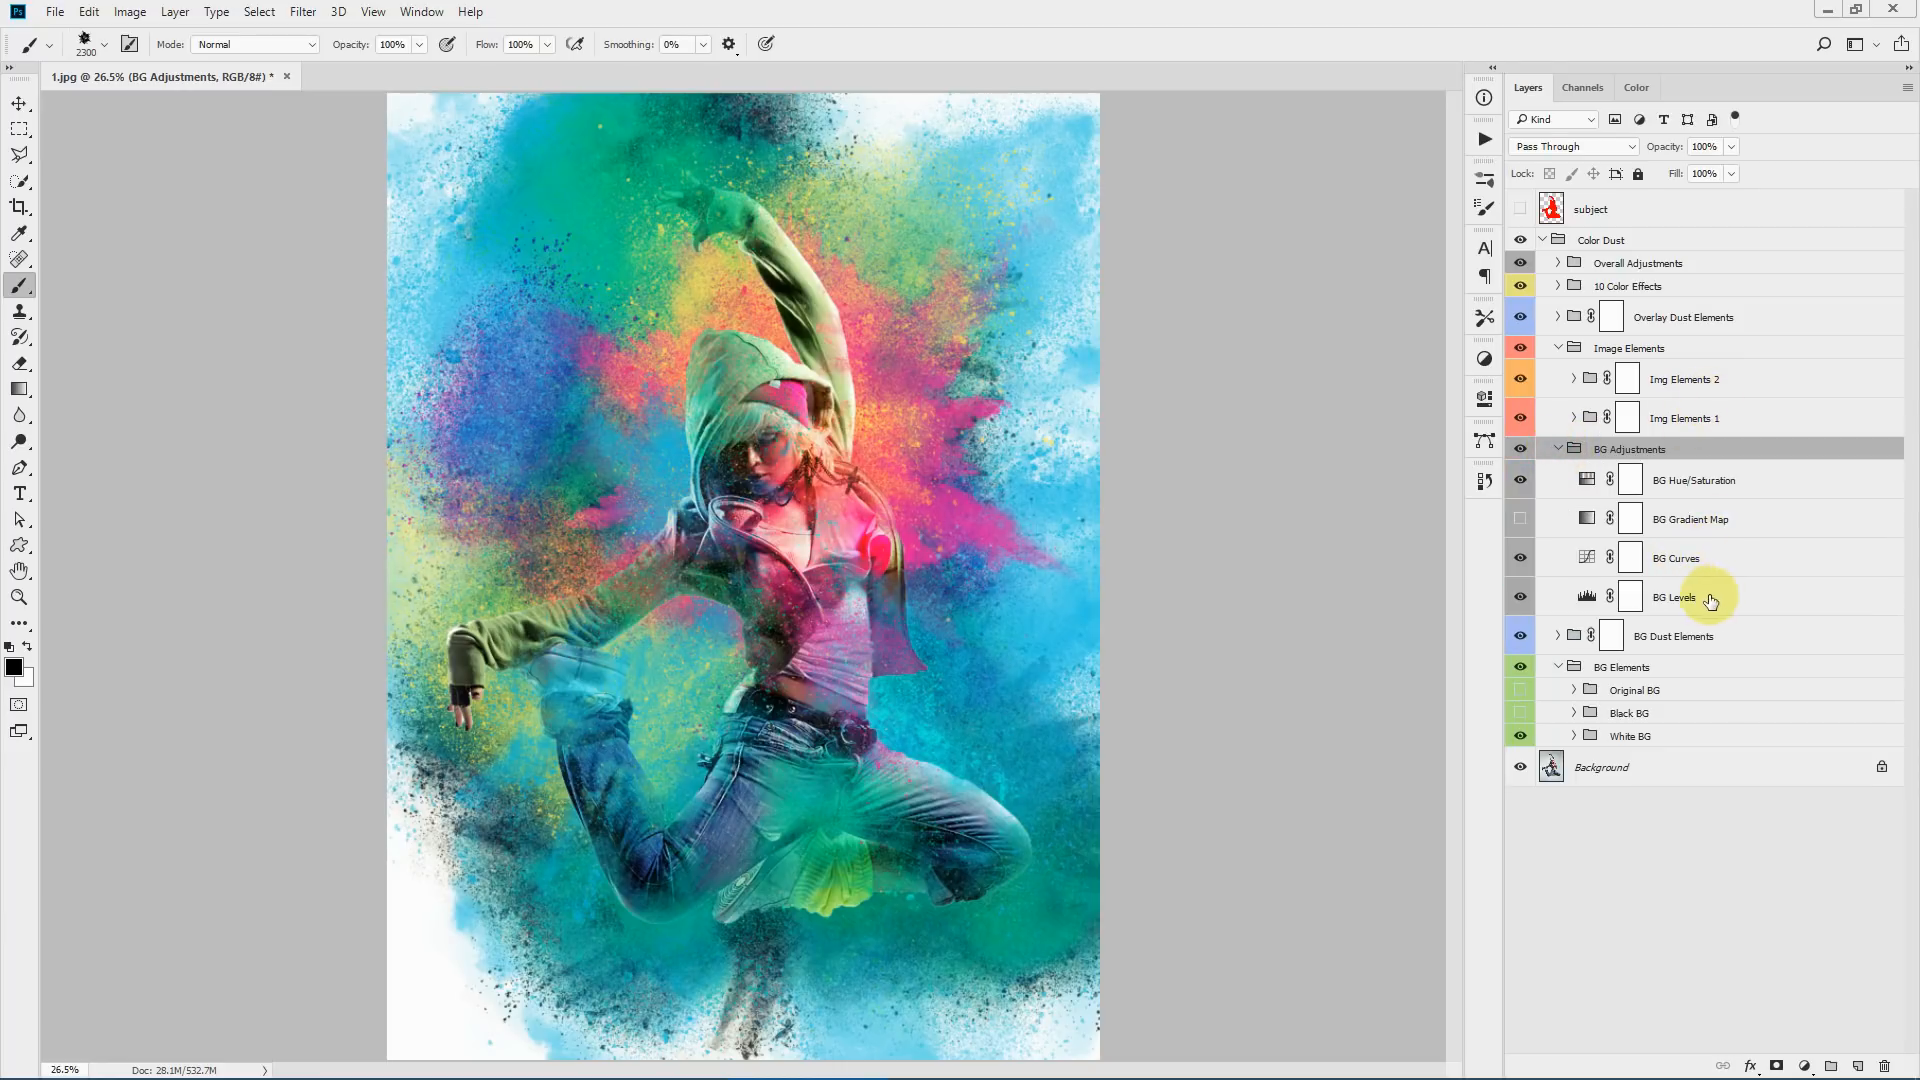
double_click(1587, 597)
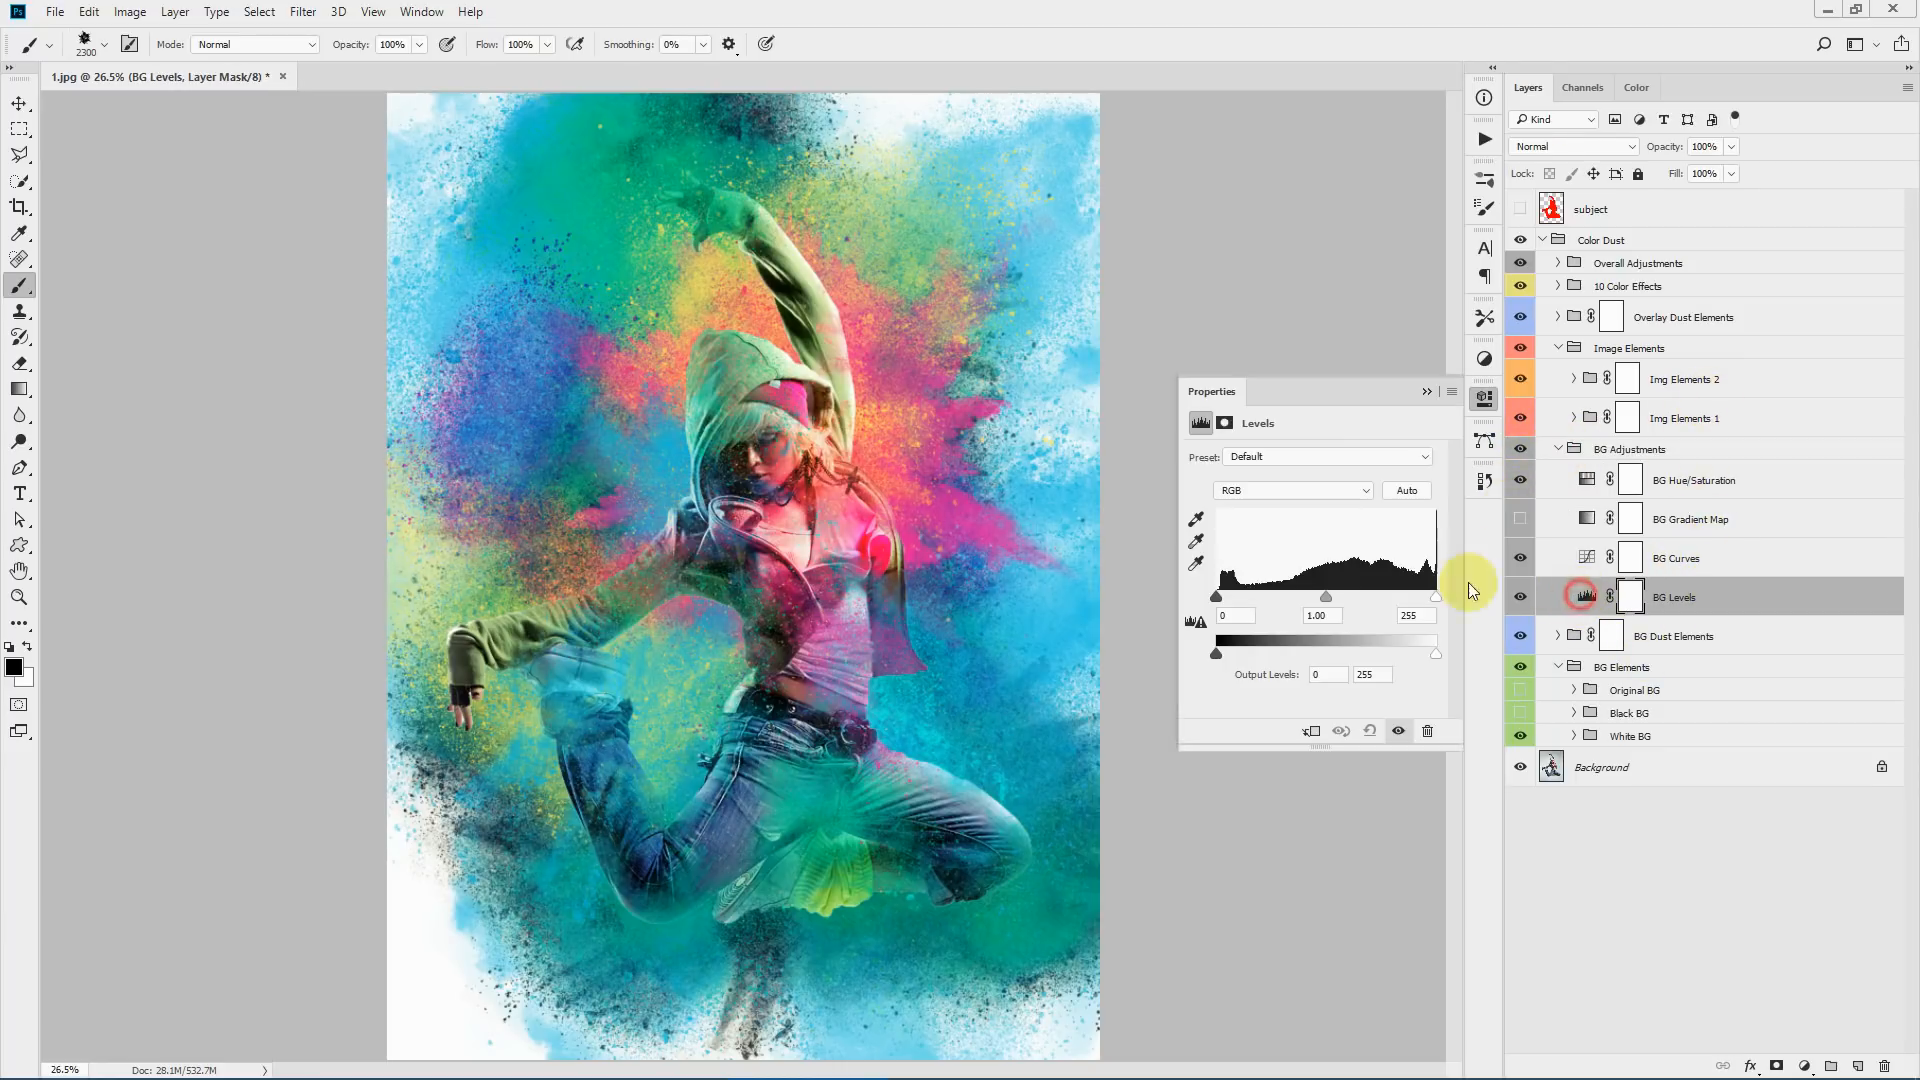
left_click_drag(1264, 596, 1200, 590)
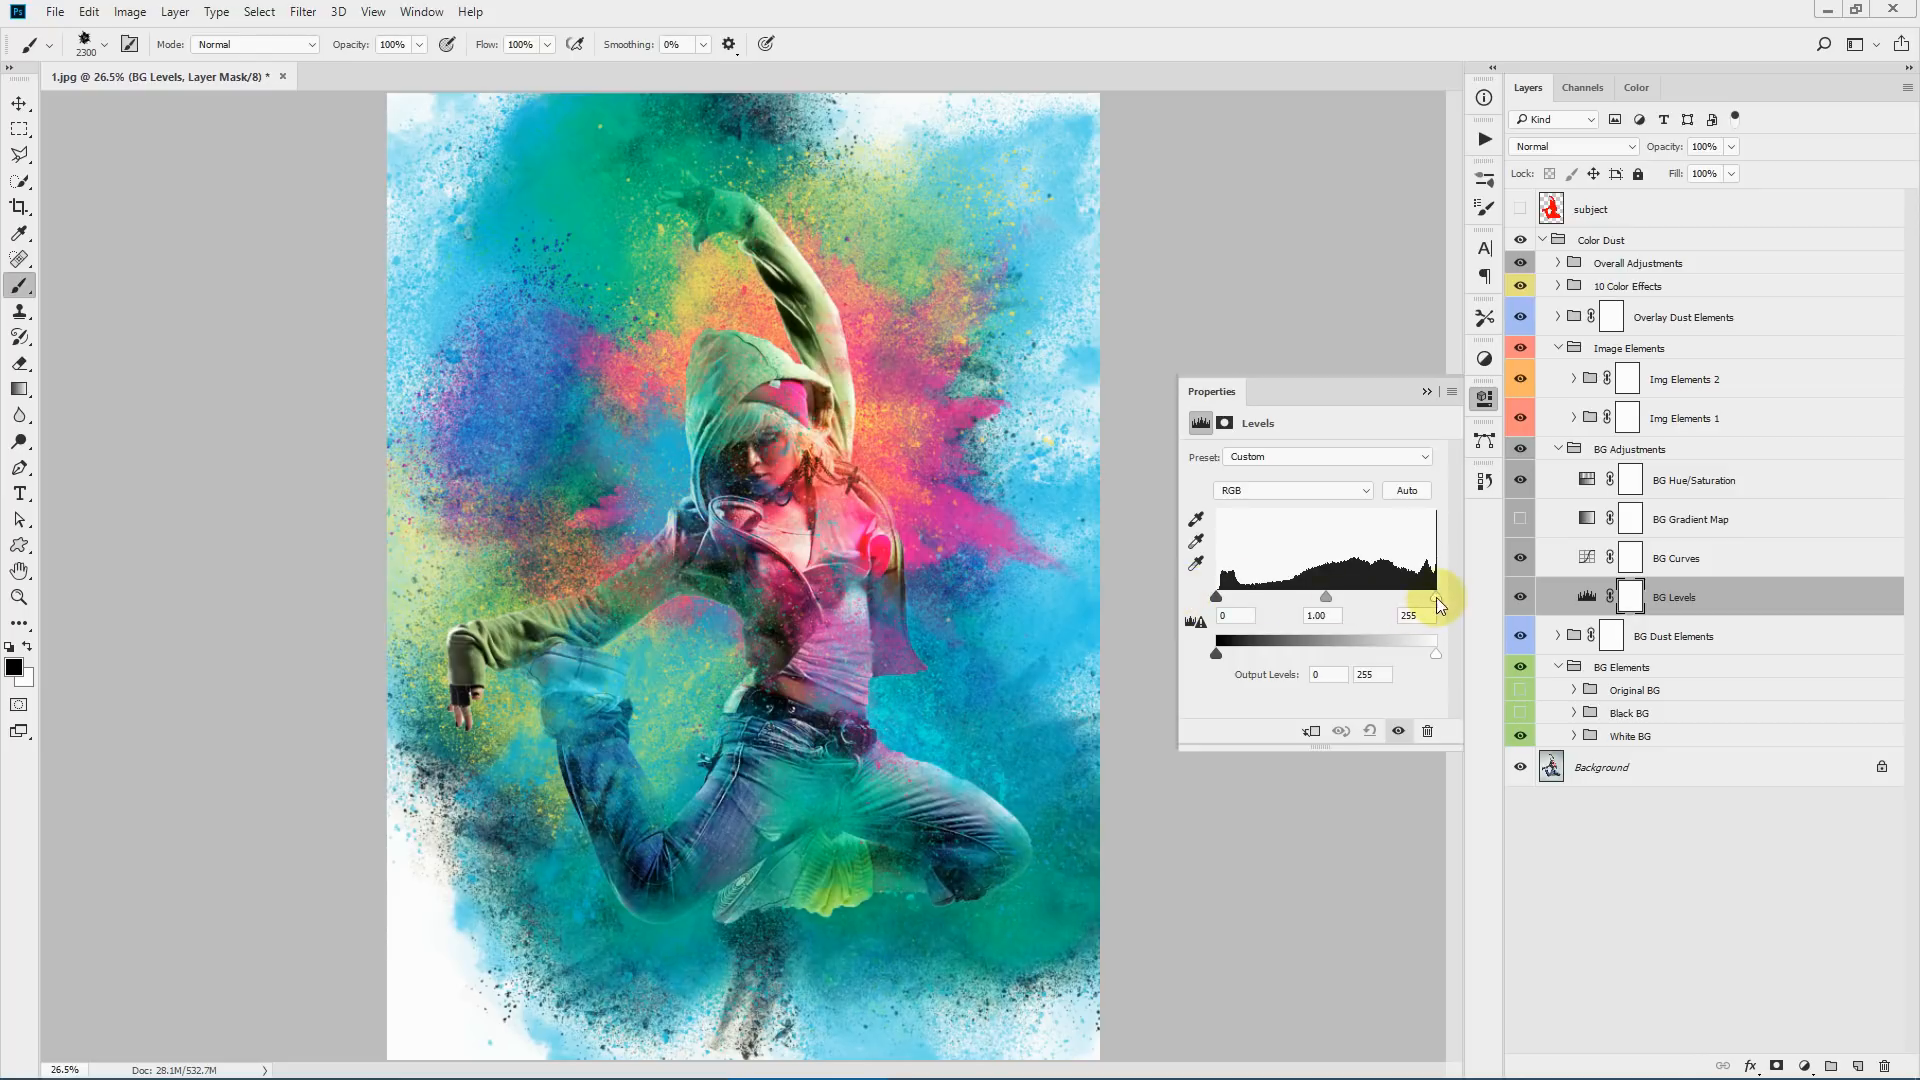
left_click(1425, 392)
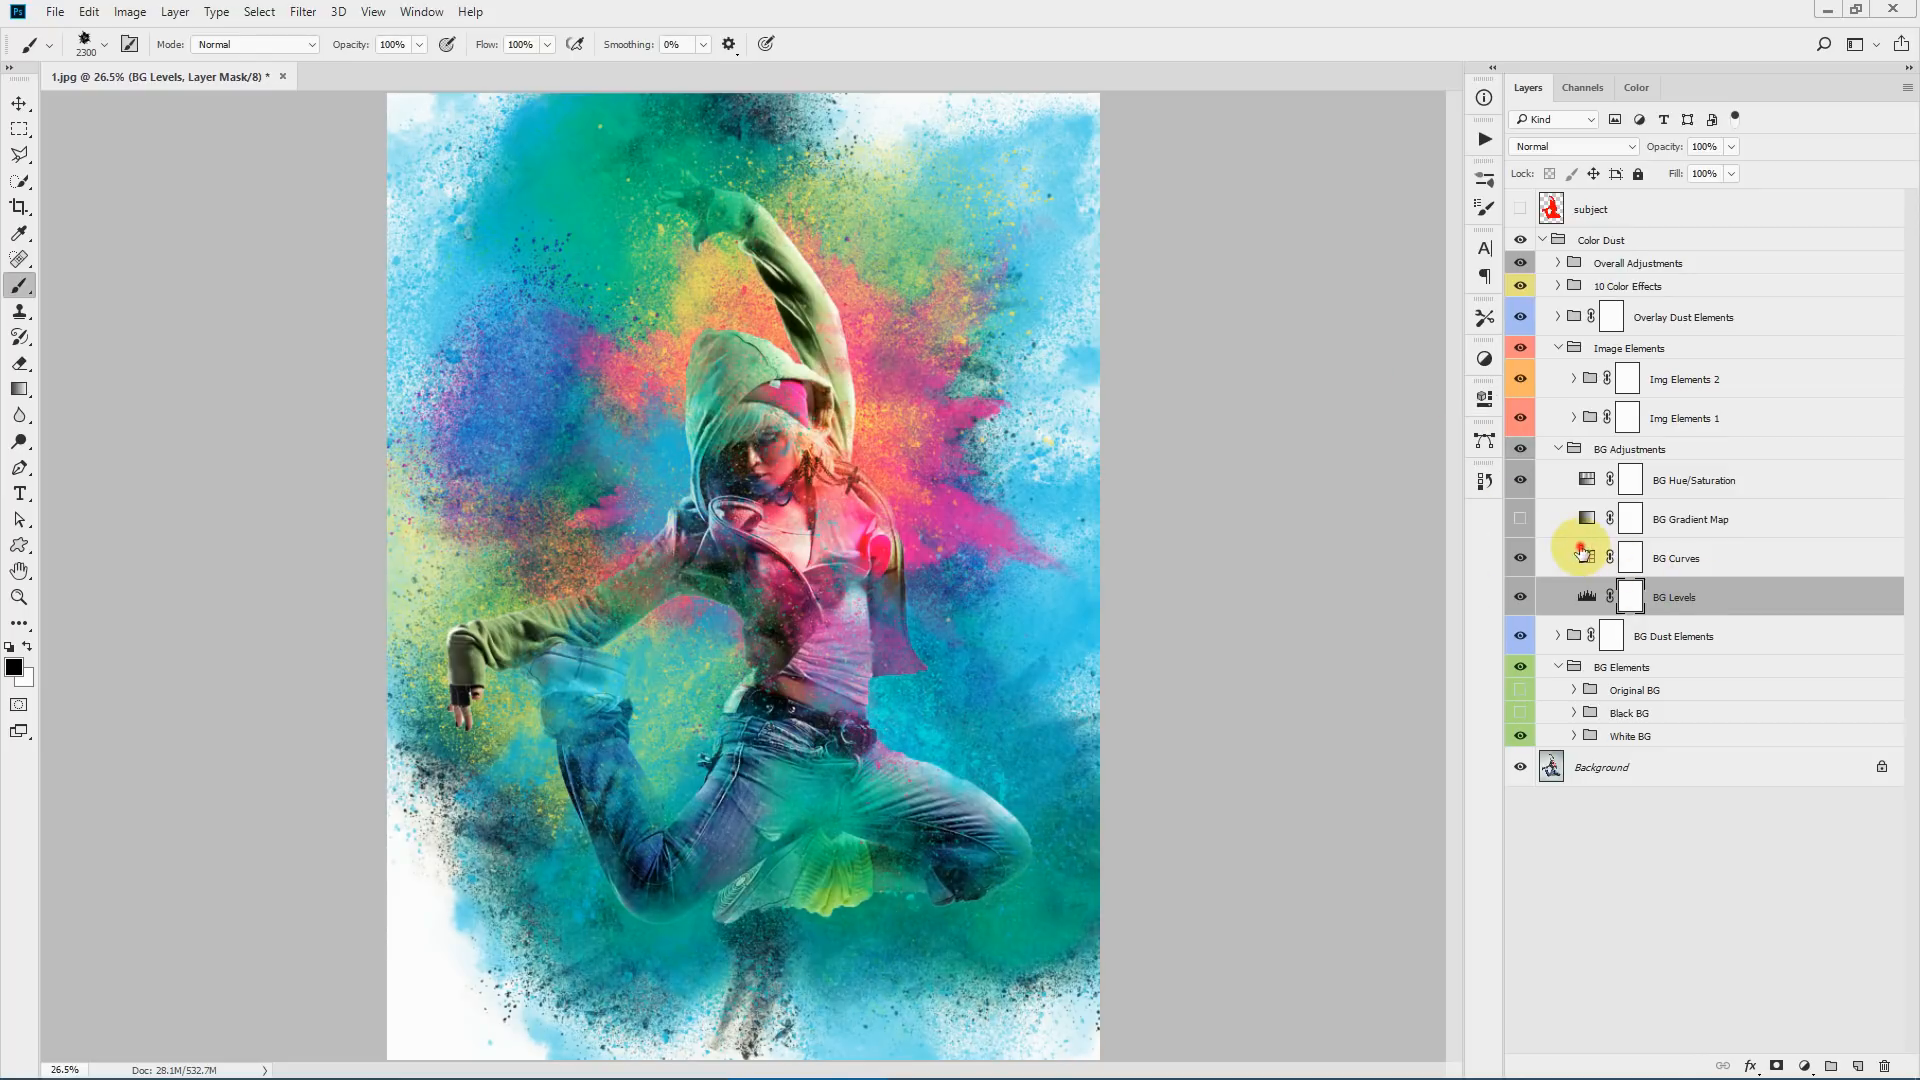
- Reshape the Blue channel curve of BG Curves with three points, then hide that adjustment layer
double_click(1582, 555)
left_click(1298, 482)
left_click(1252, 530)
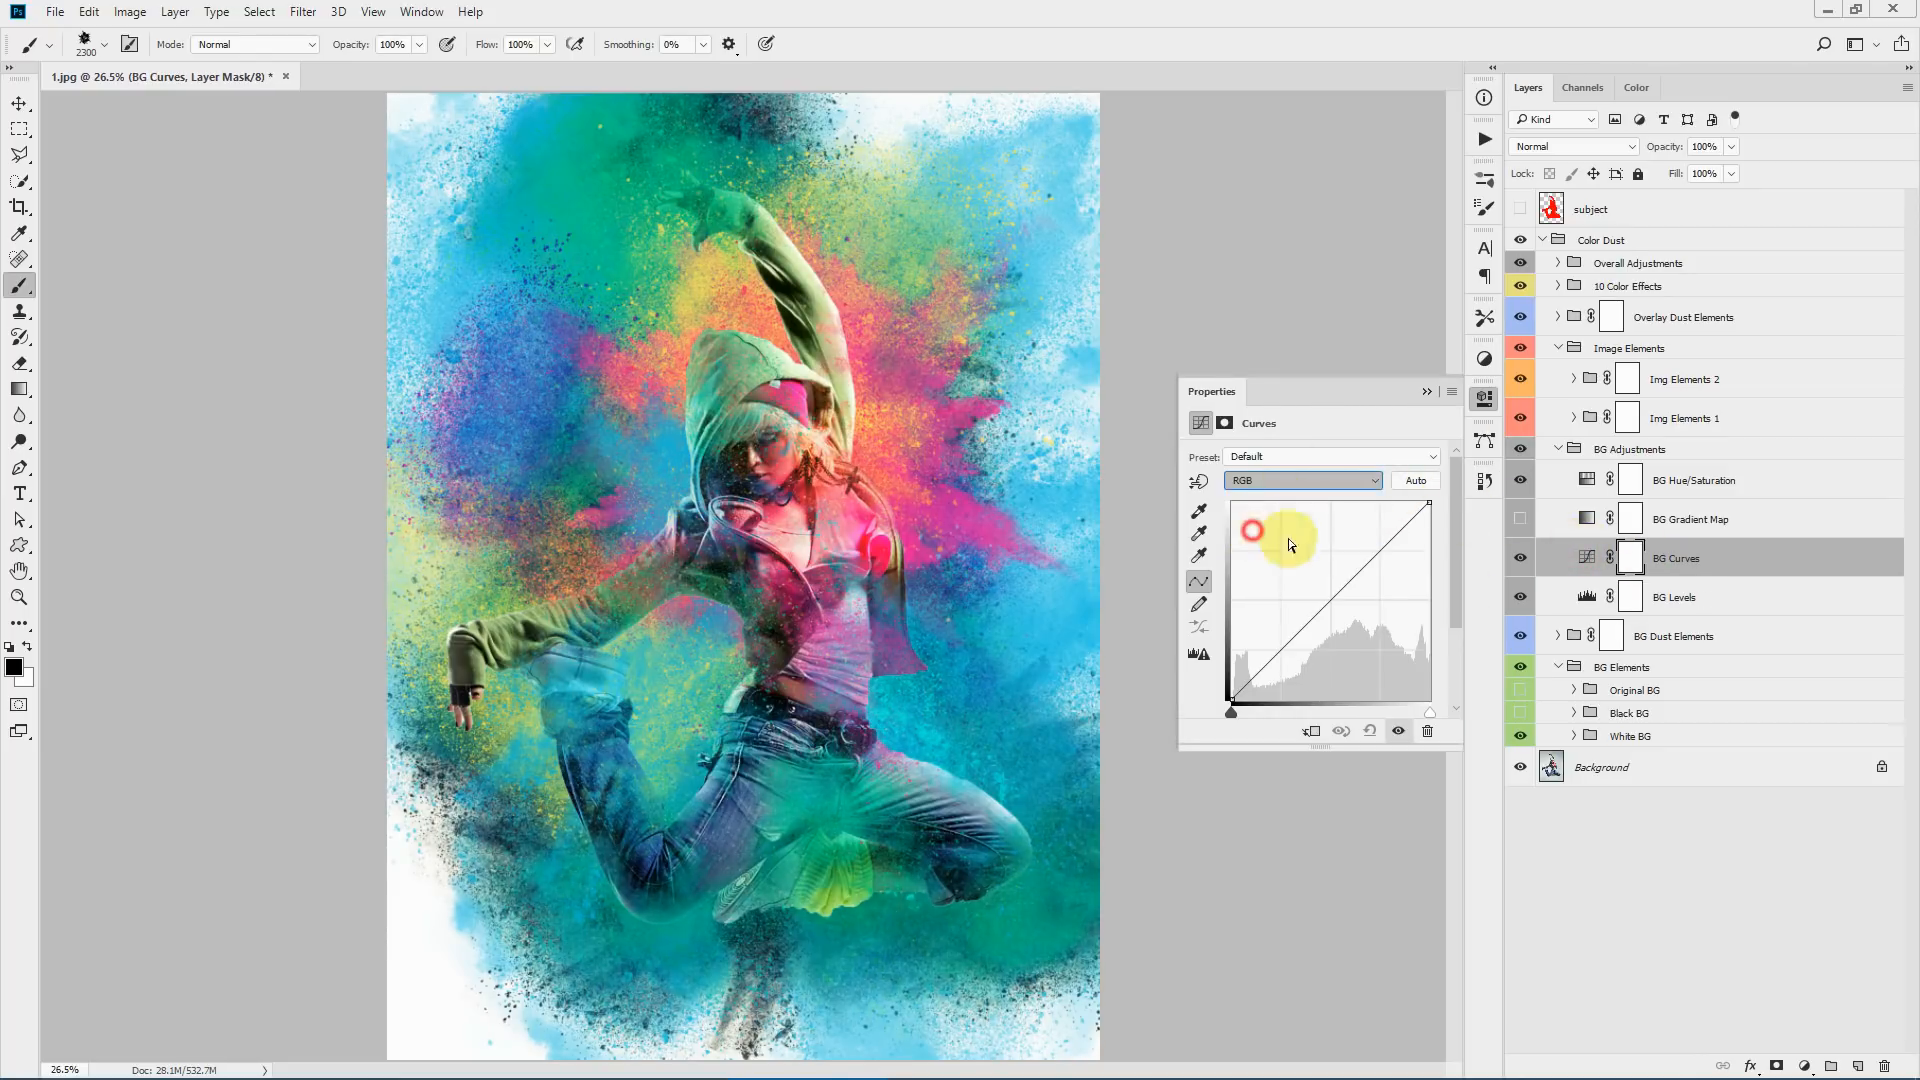
left_click(1330, 599)
left_click(1382, 568)
left_click(1298, 617)
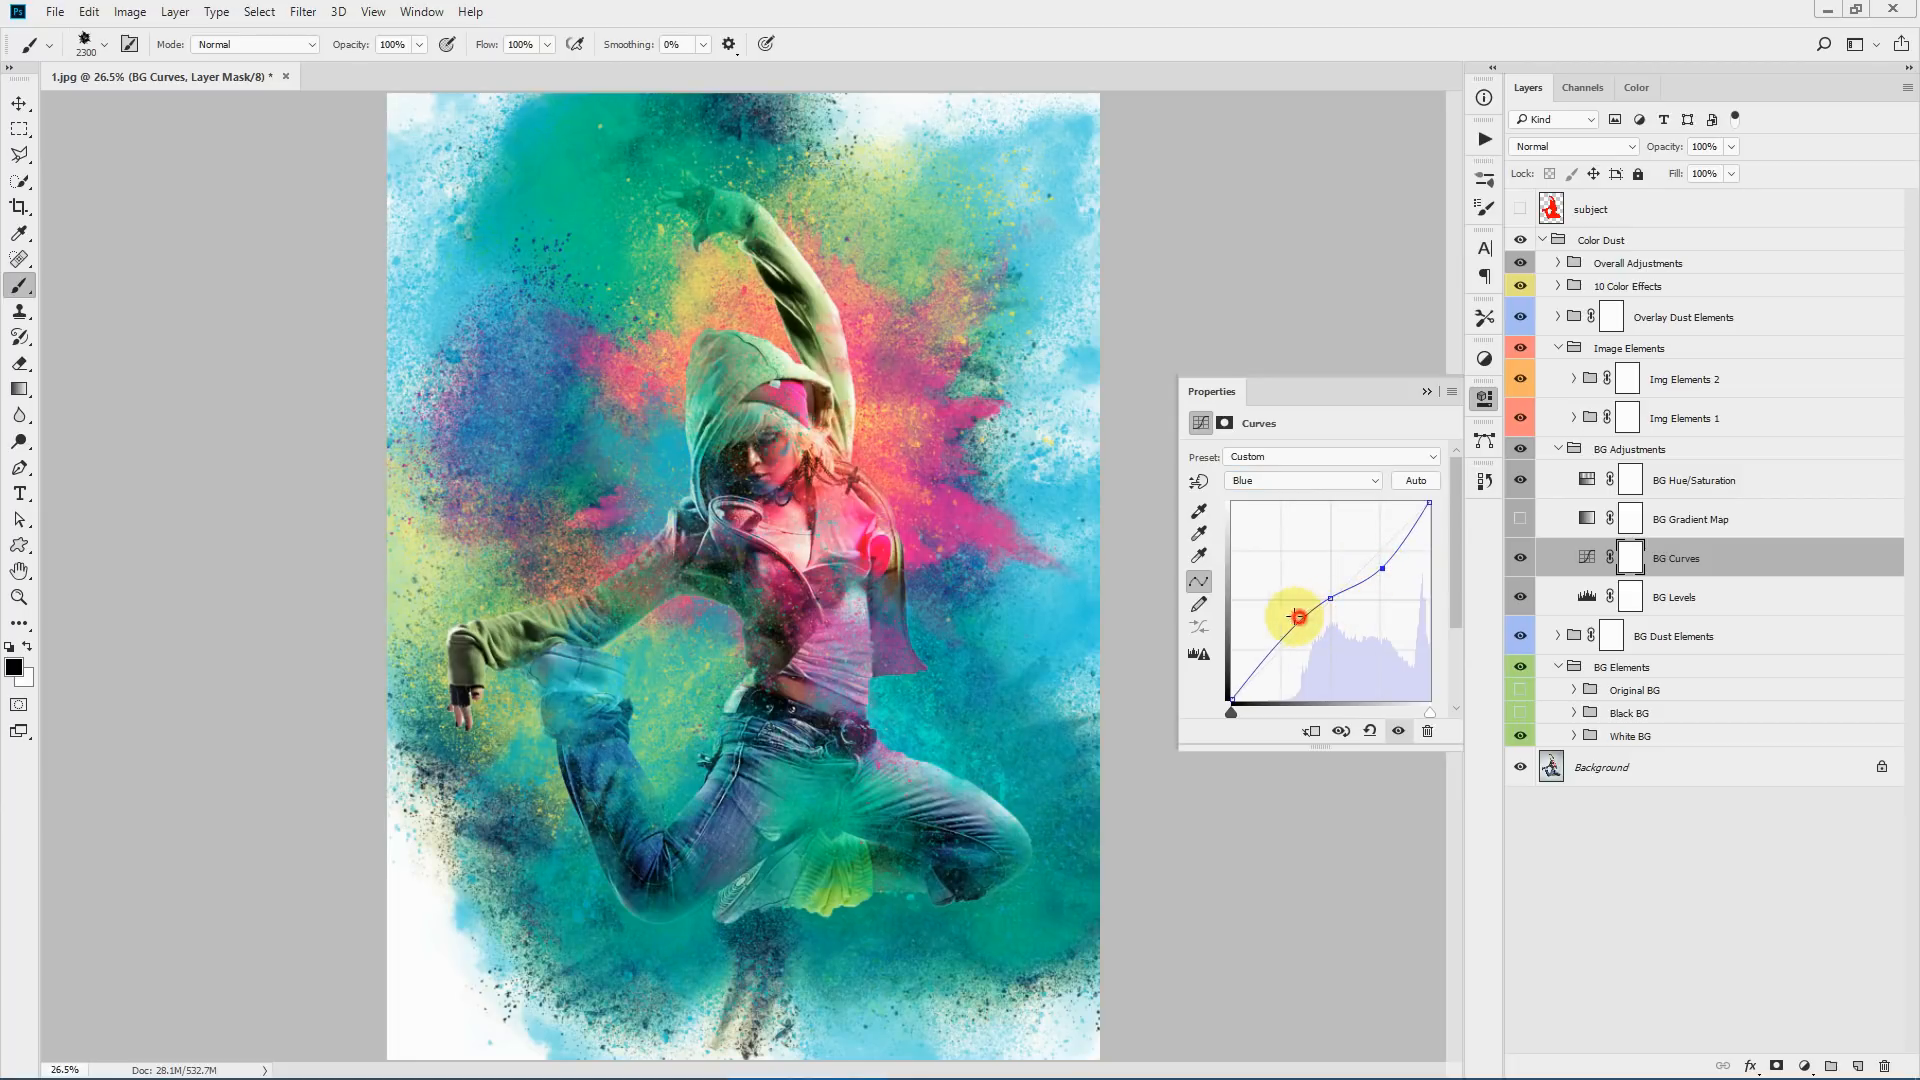
left_click(1427, 392)
left_click(1520, 558)
- Show BG Gradient Map, try presets such as Red, Green and Cyanotype, accept the gradient and hide the layer
left_click(1520, 519)
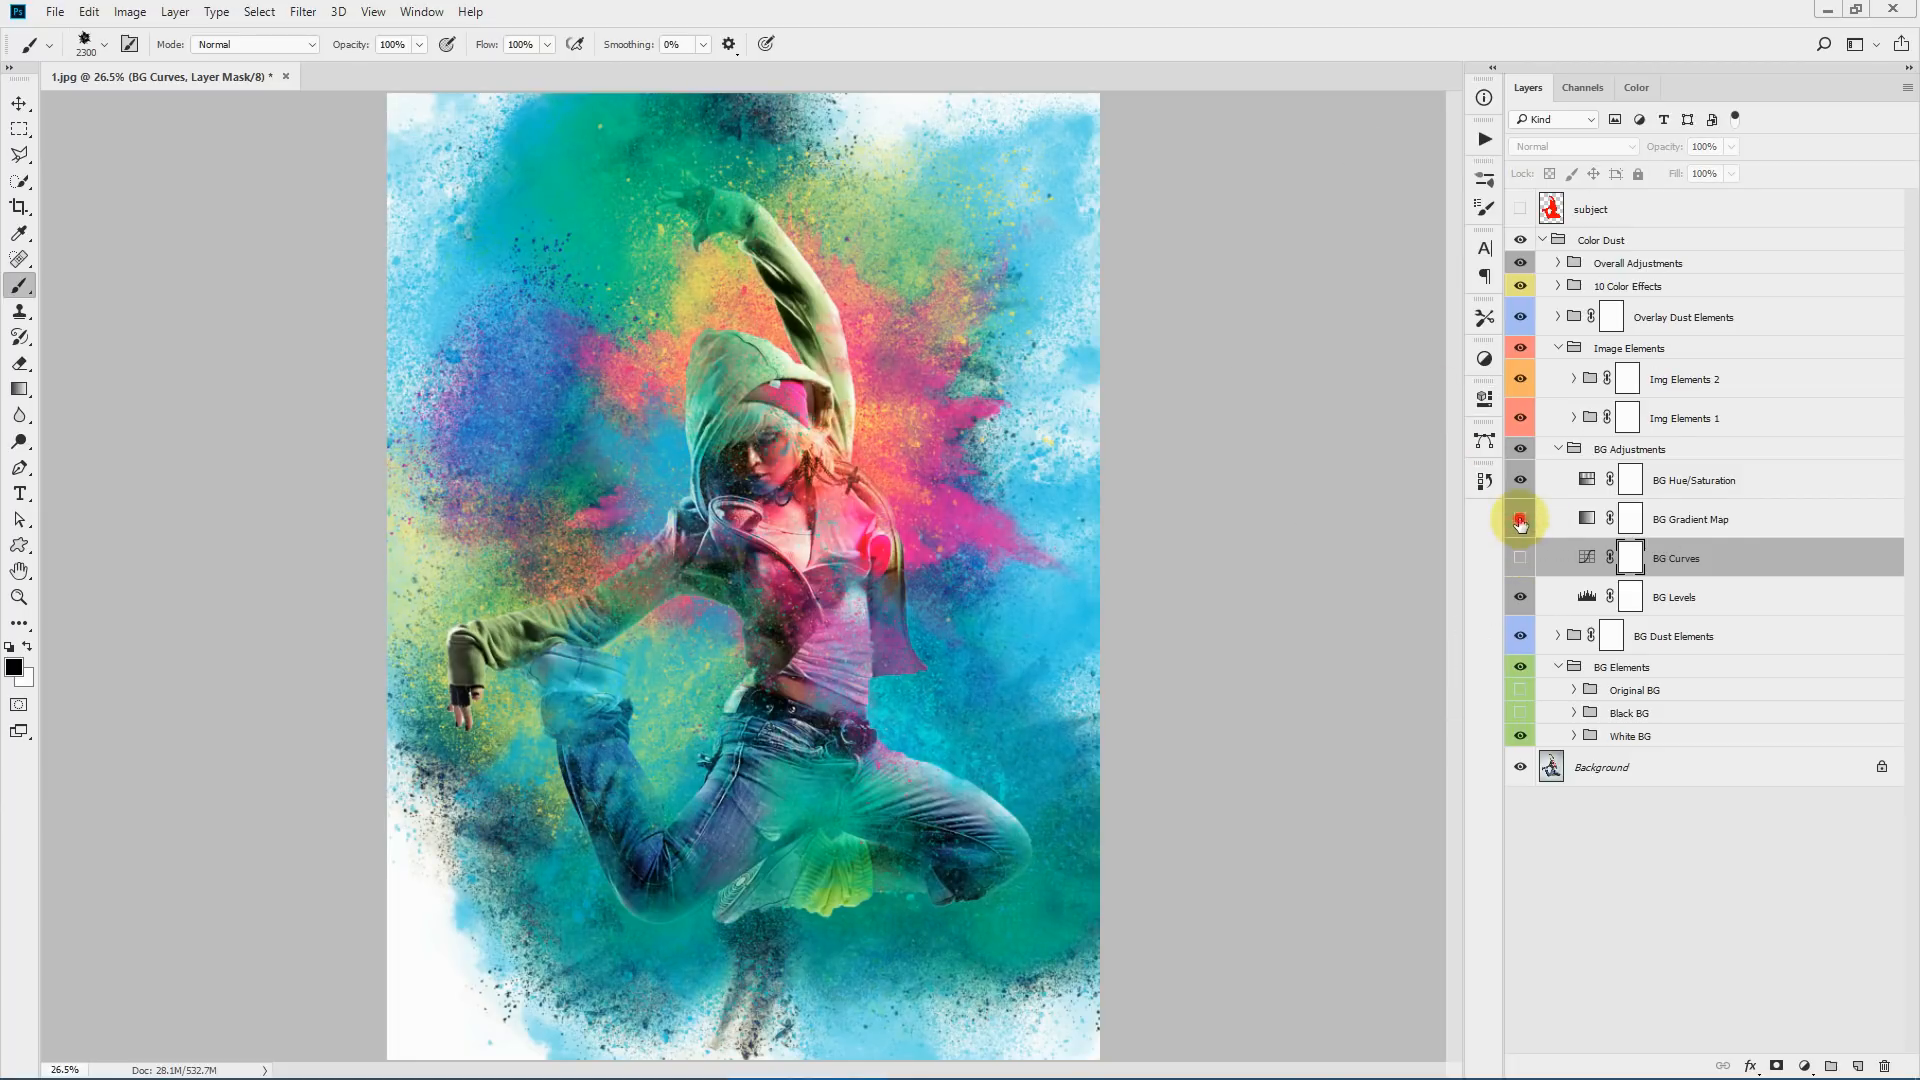
double_click(1585, 519)
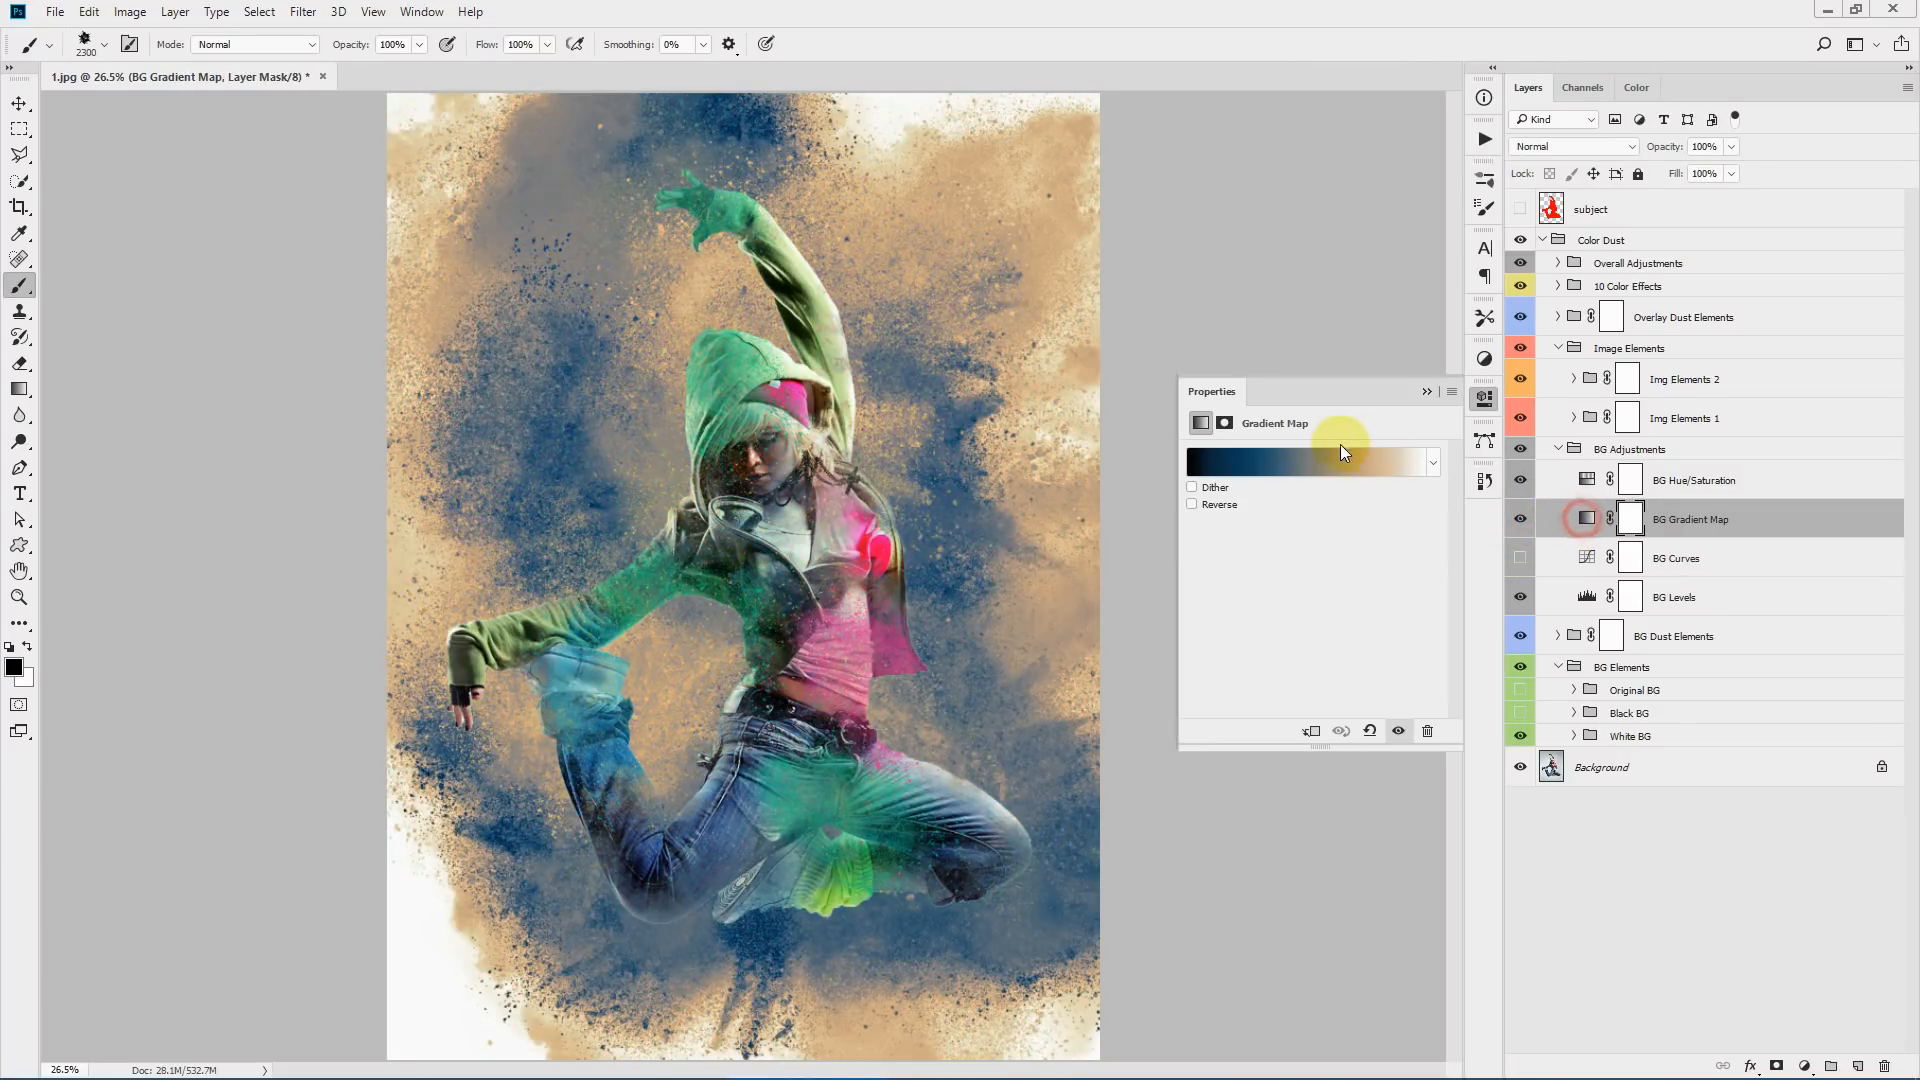
left_click(1284, 477)
left_click(1176, 290)
left_click(1335, 303)
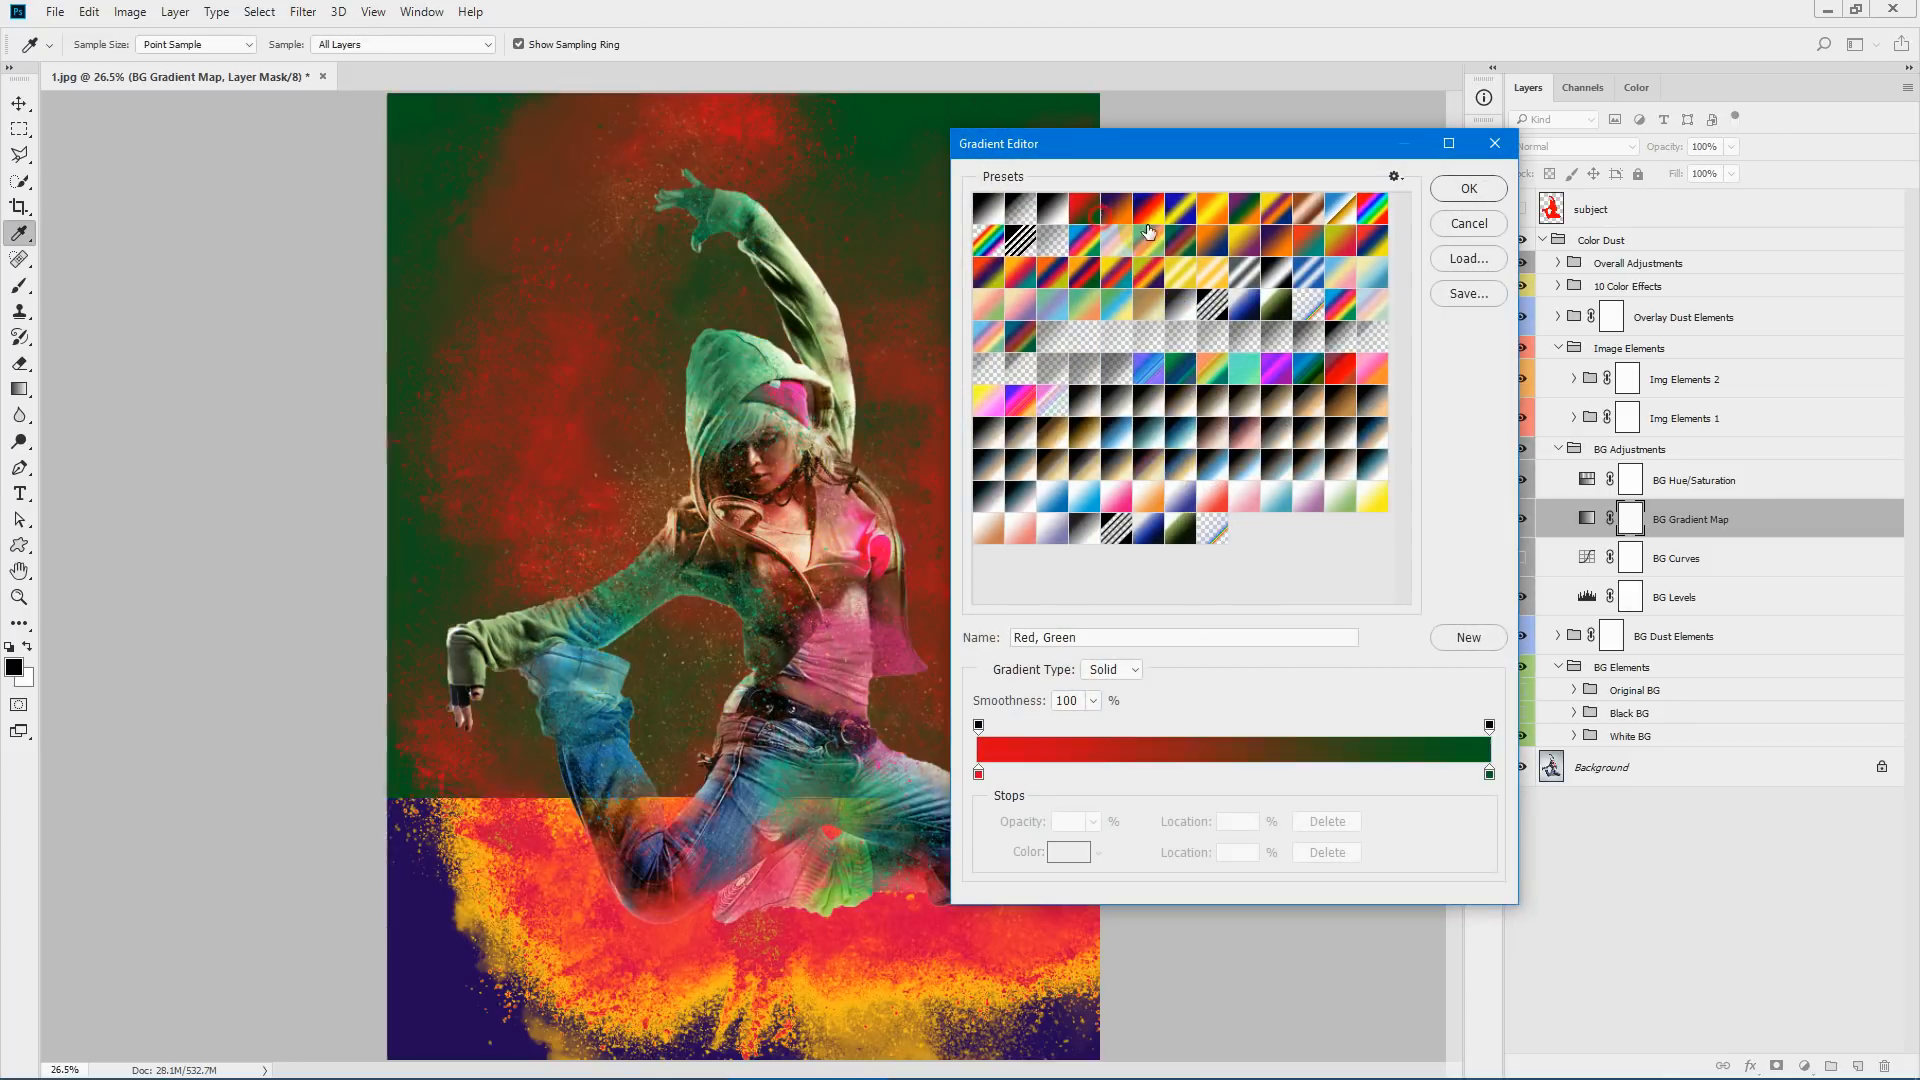
left_click(1203, 505)
left_click(1375, 305)
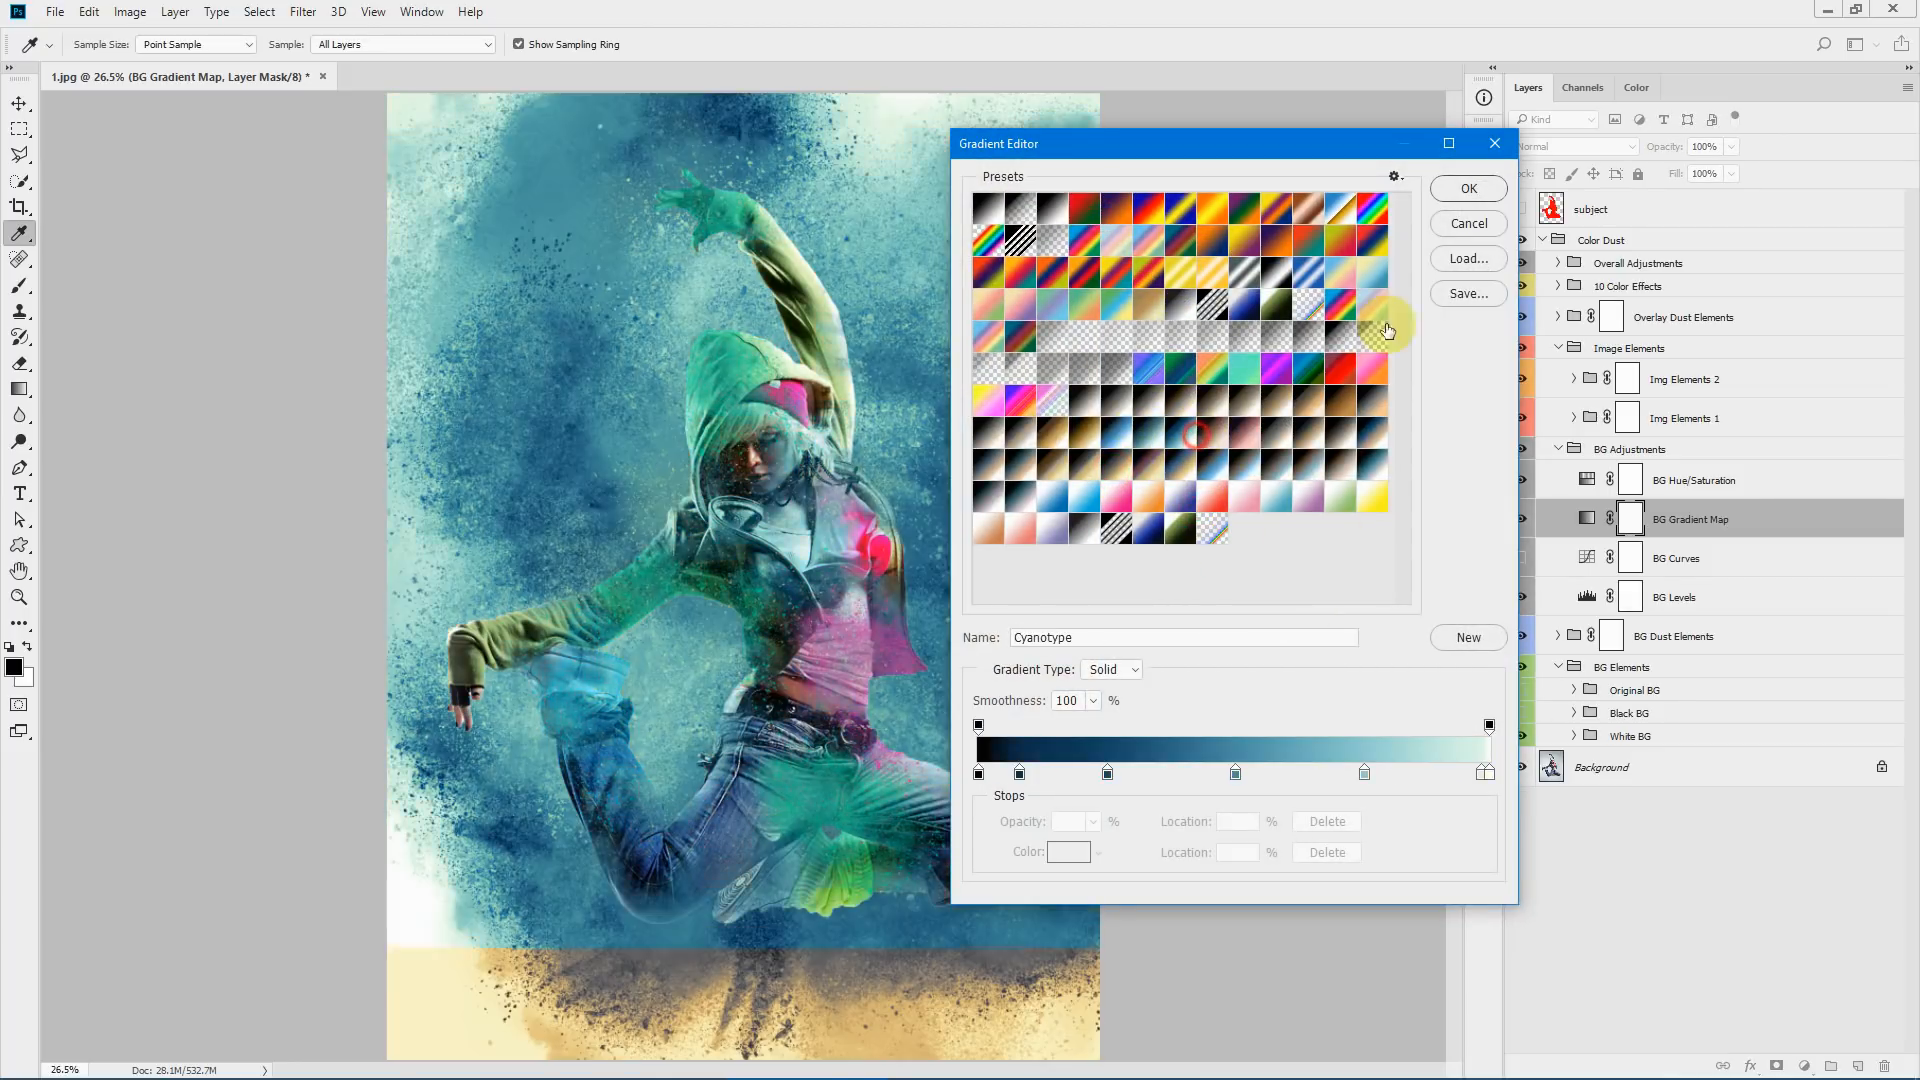
left_click(1469, 188)
left_click(1520, 518)
- Try different background hues with BG Hue/Saturation, then hide that layer and collapse the BG Adjustments group
left_click(1586, 480)
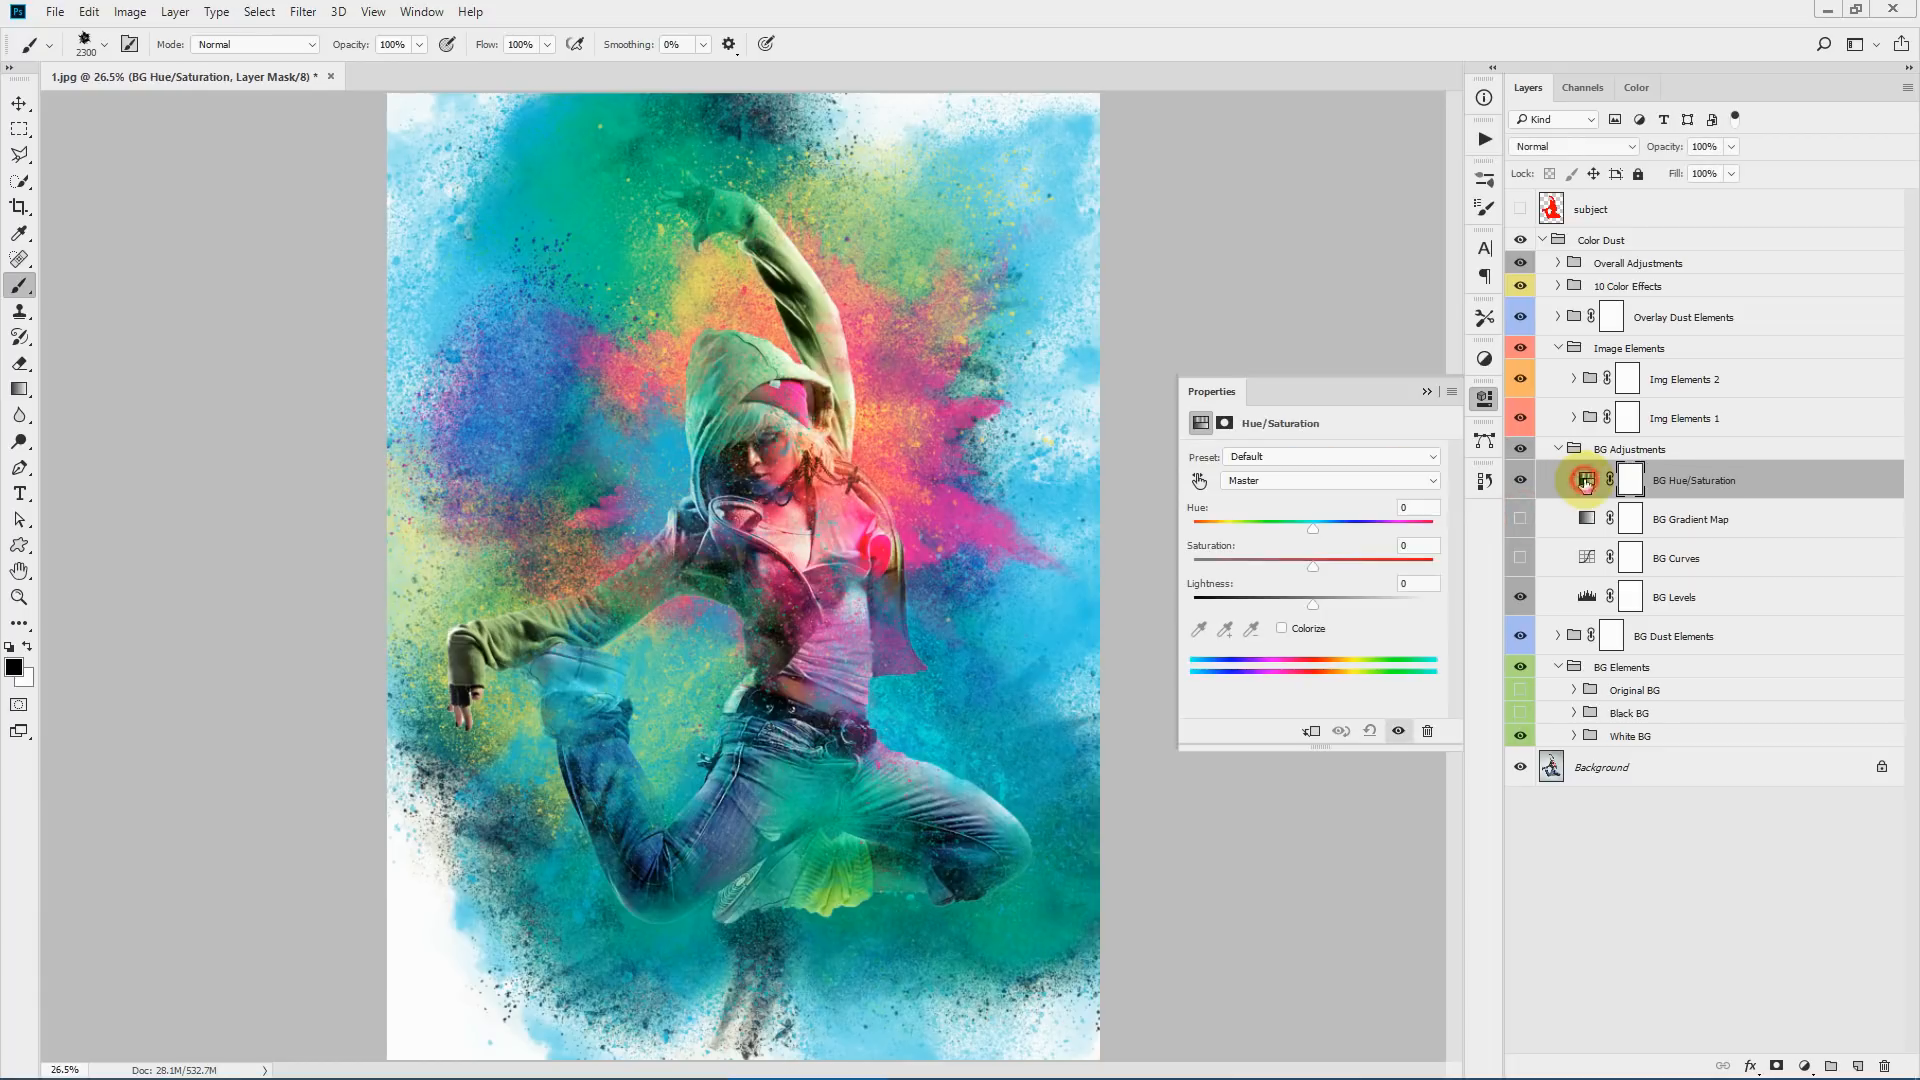
left_click_drag(1214, 530, 1398, 522)
left_click(1432, 391)
left_click(1520, 480)
left_click(1541, 450)
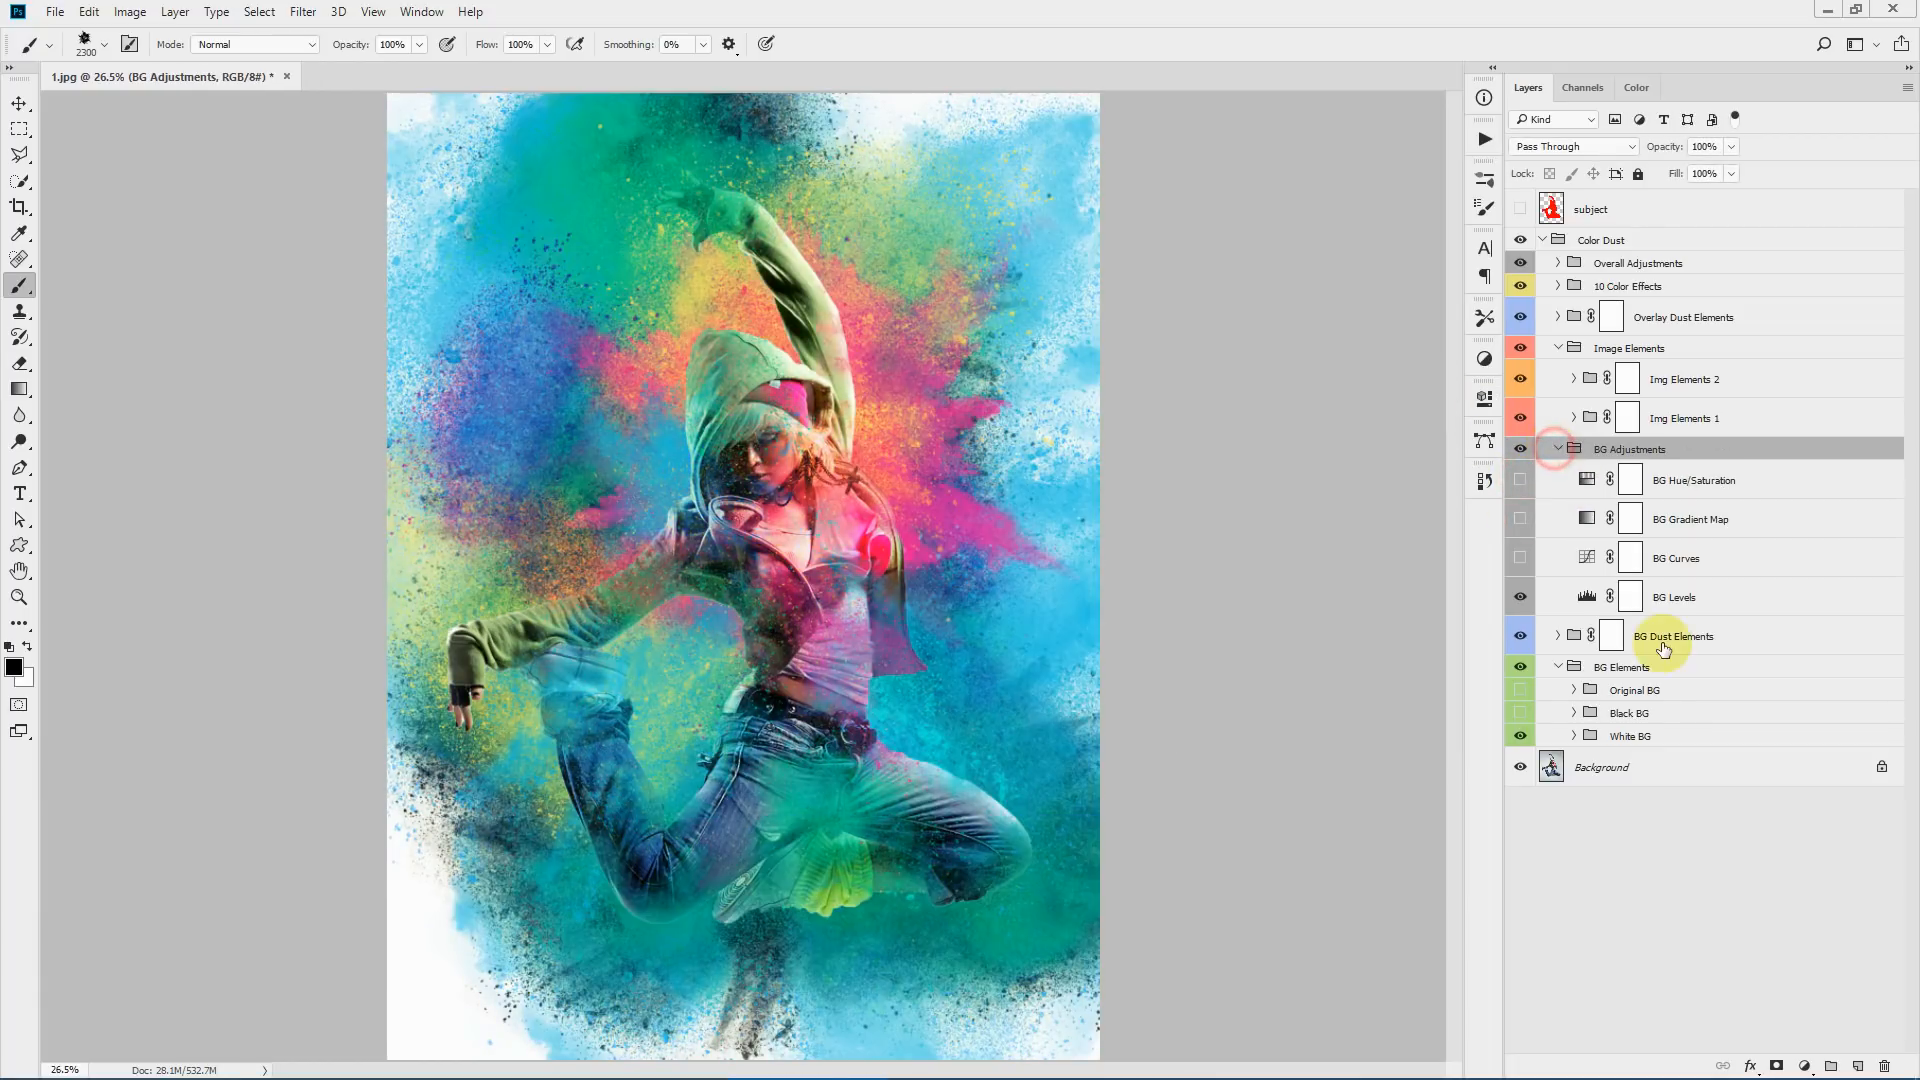
left_click(1558, 450)
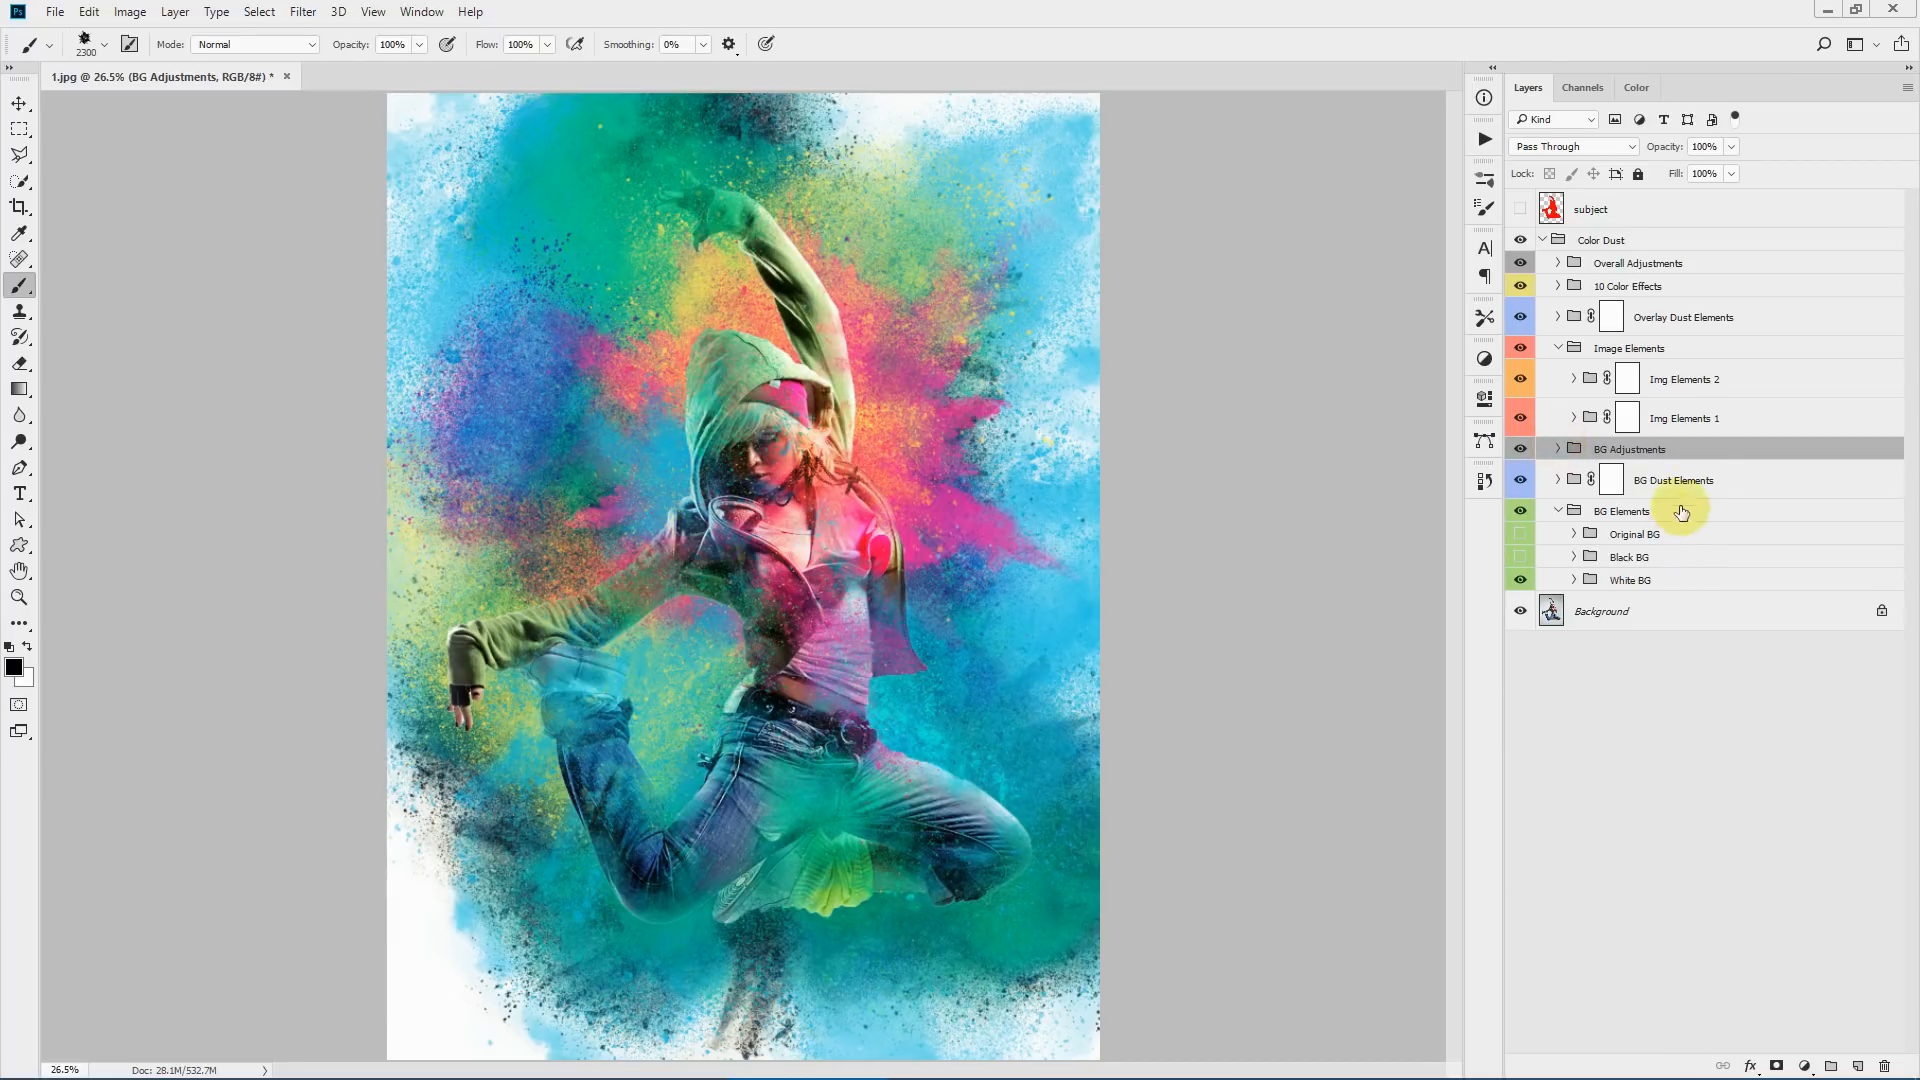
- Preview the Image Elements group off and on, then expand Img Elements 2 and Img Elements 1 with full layer names readable
left_click(1650, 348)
left_click(1520, 348)
left_click(1521, 348)
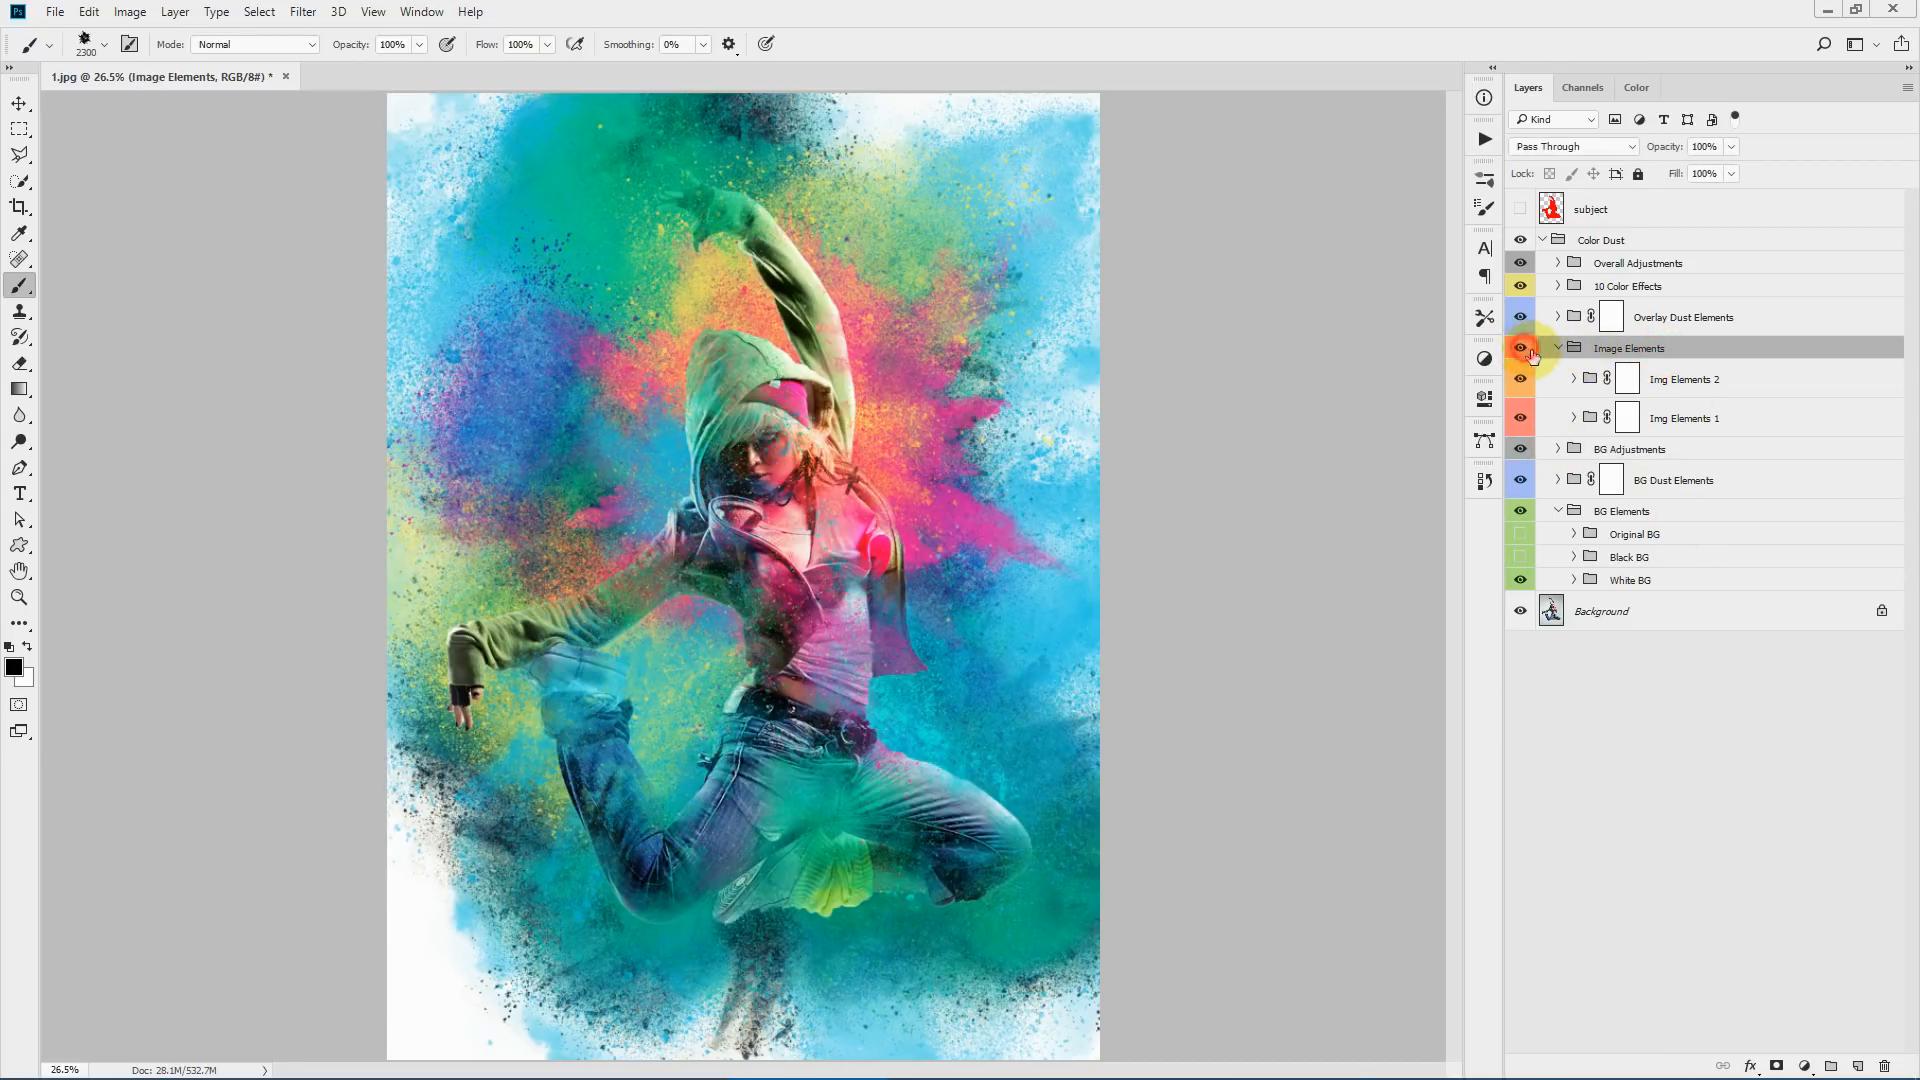
left_click(1575, 378)
left_click(1575, 574)
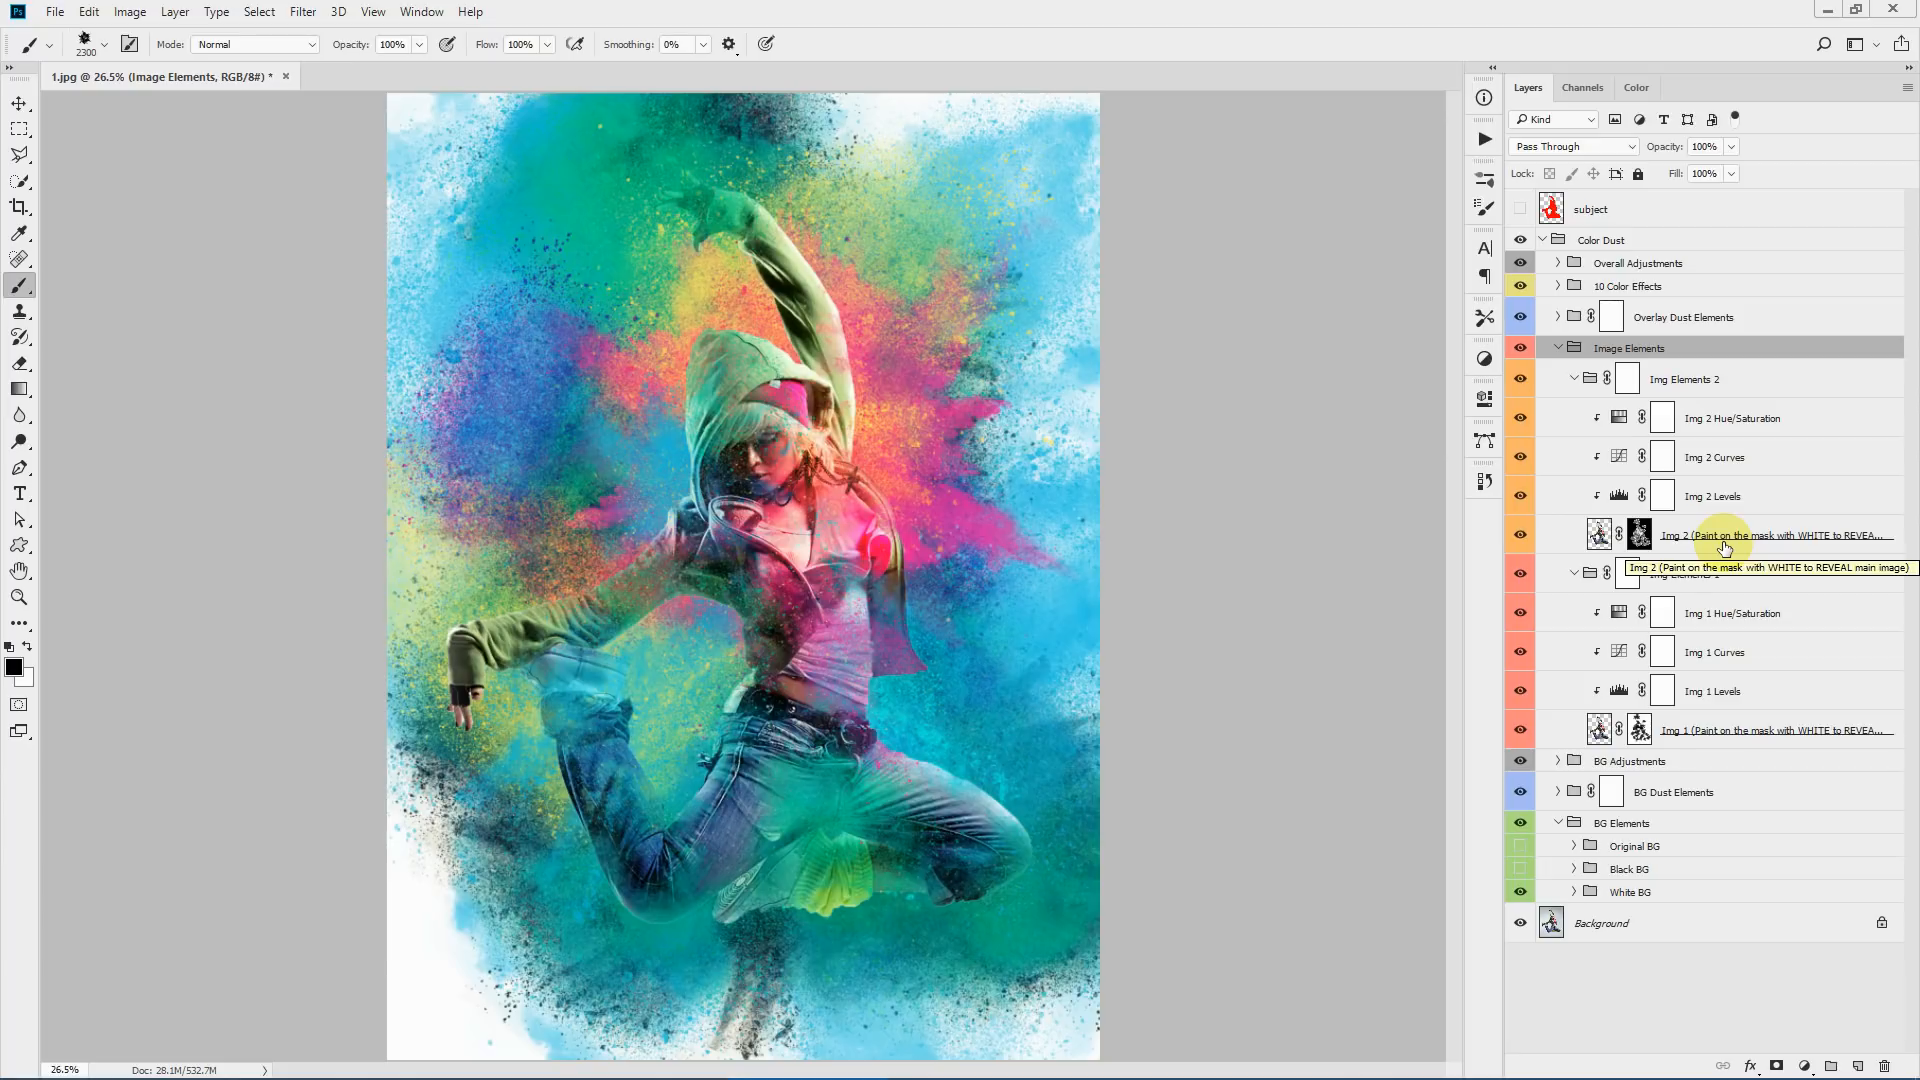
left_click(1762, 732)
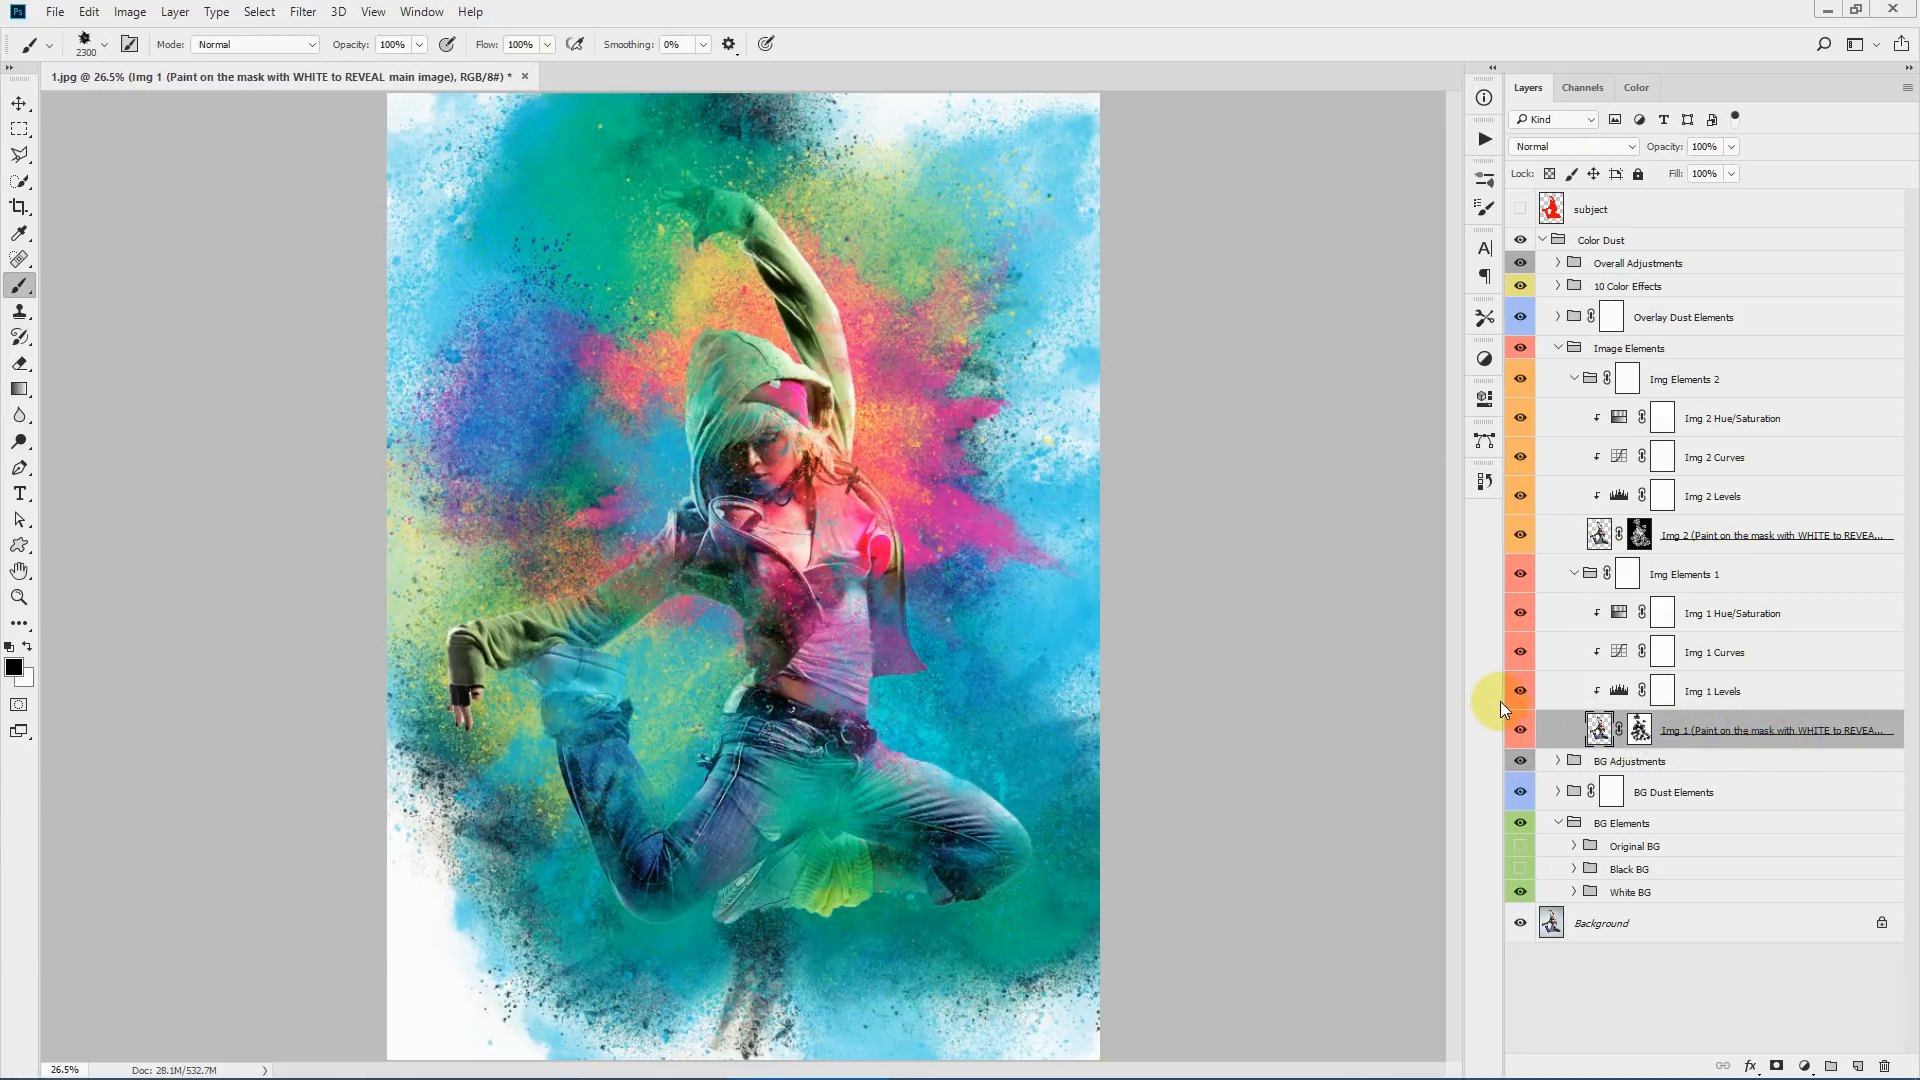
mouse_move(1492, 701)
left_mouse_down()
mouse_move(1391, 690)
mouse_move(1419, 704)
left_mouse_up()
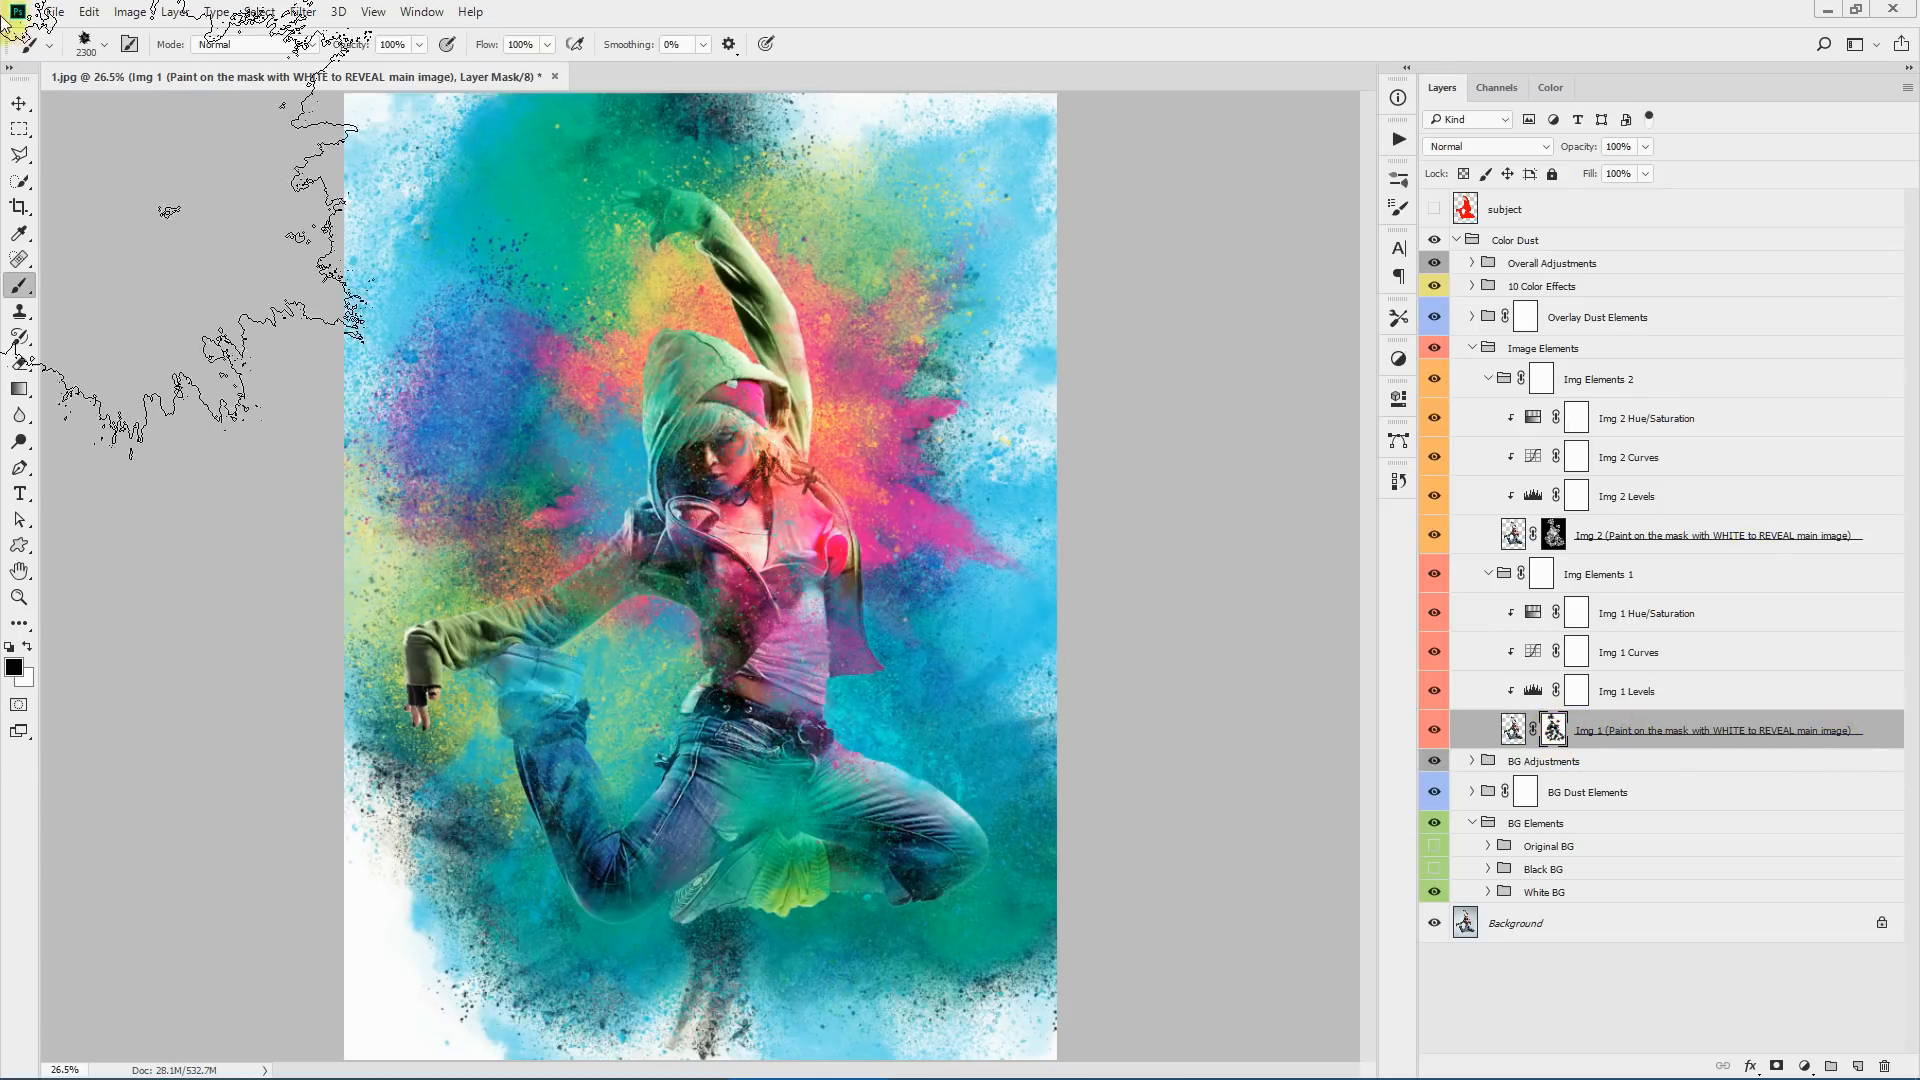
- Choose the 1400 px clr-dst br 004-2 brush with white as the paint color for the Img 1 mask
left_click(85, 42)
left_click(628, 942)
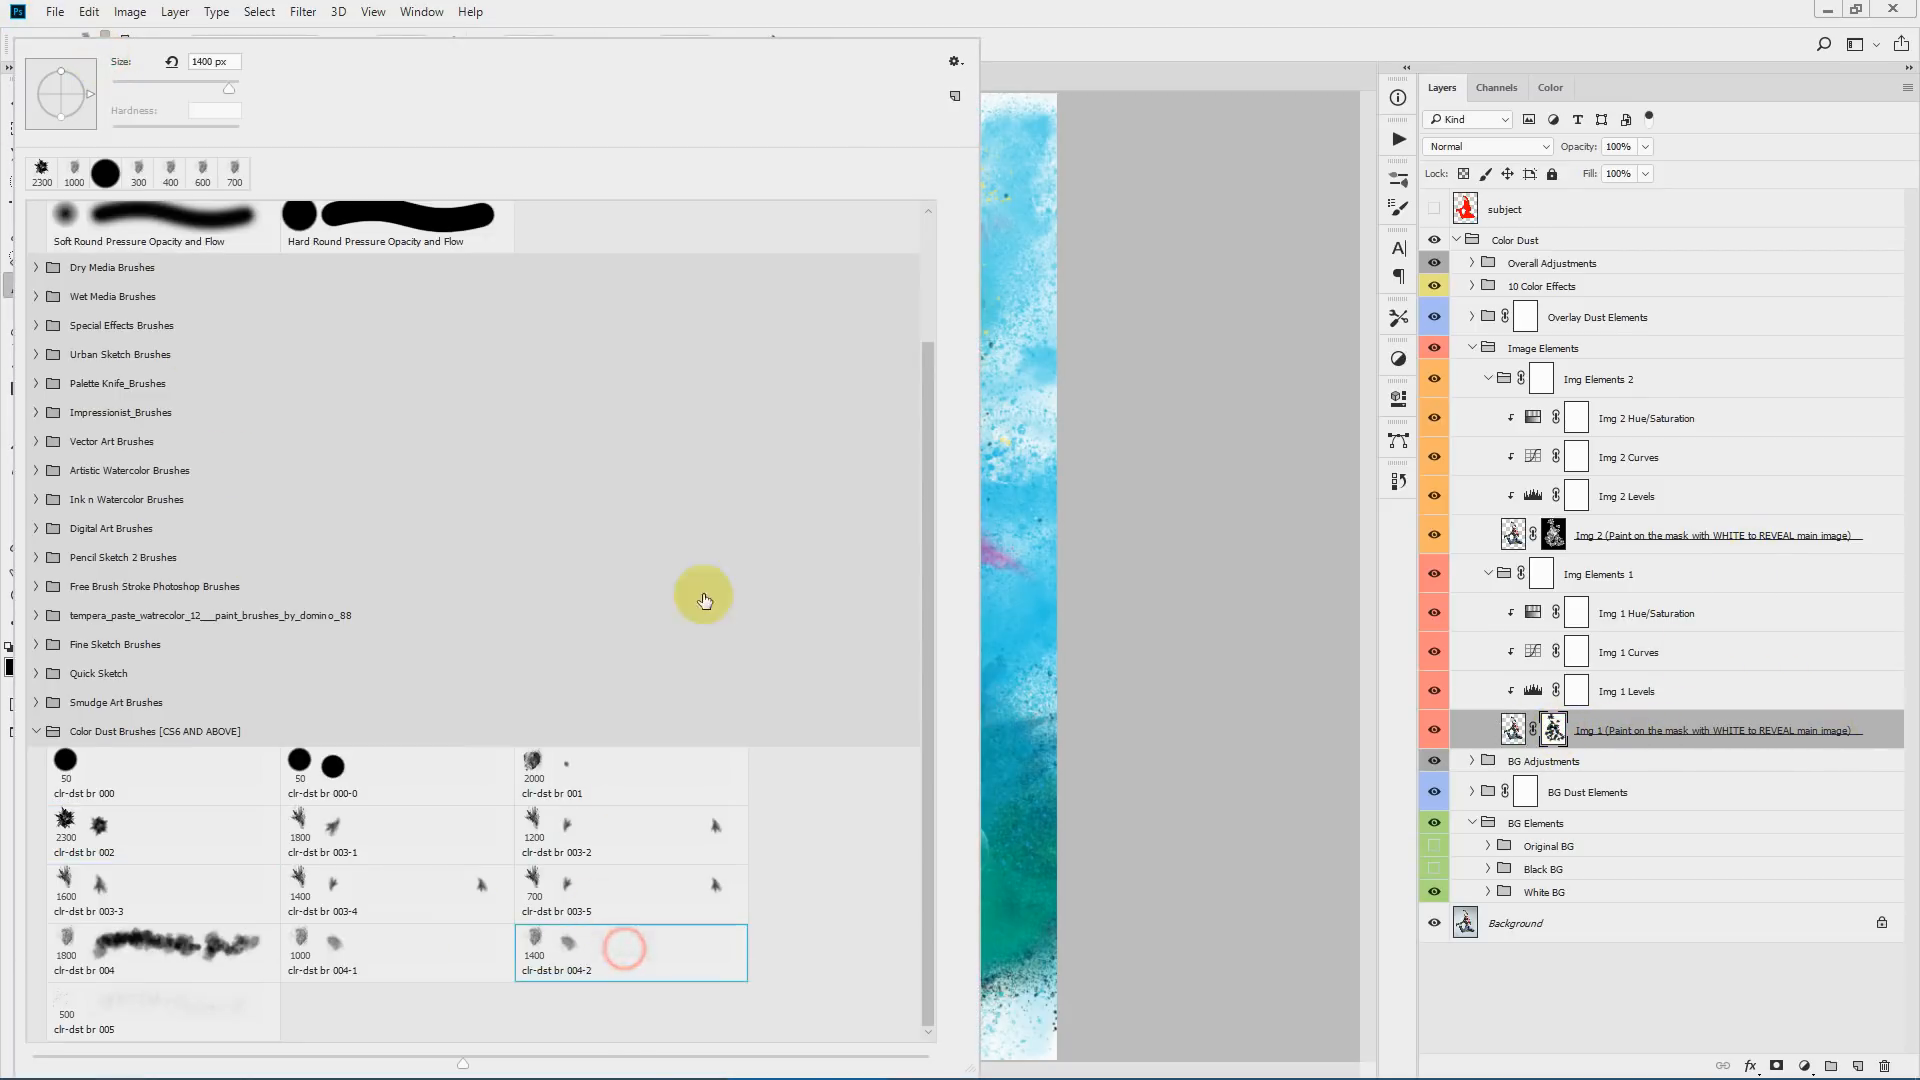
left_click(1161, 13)
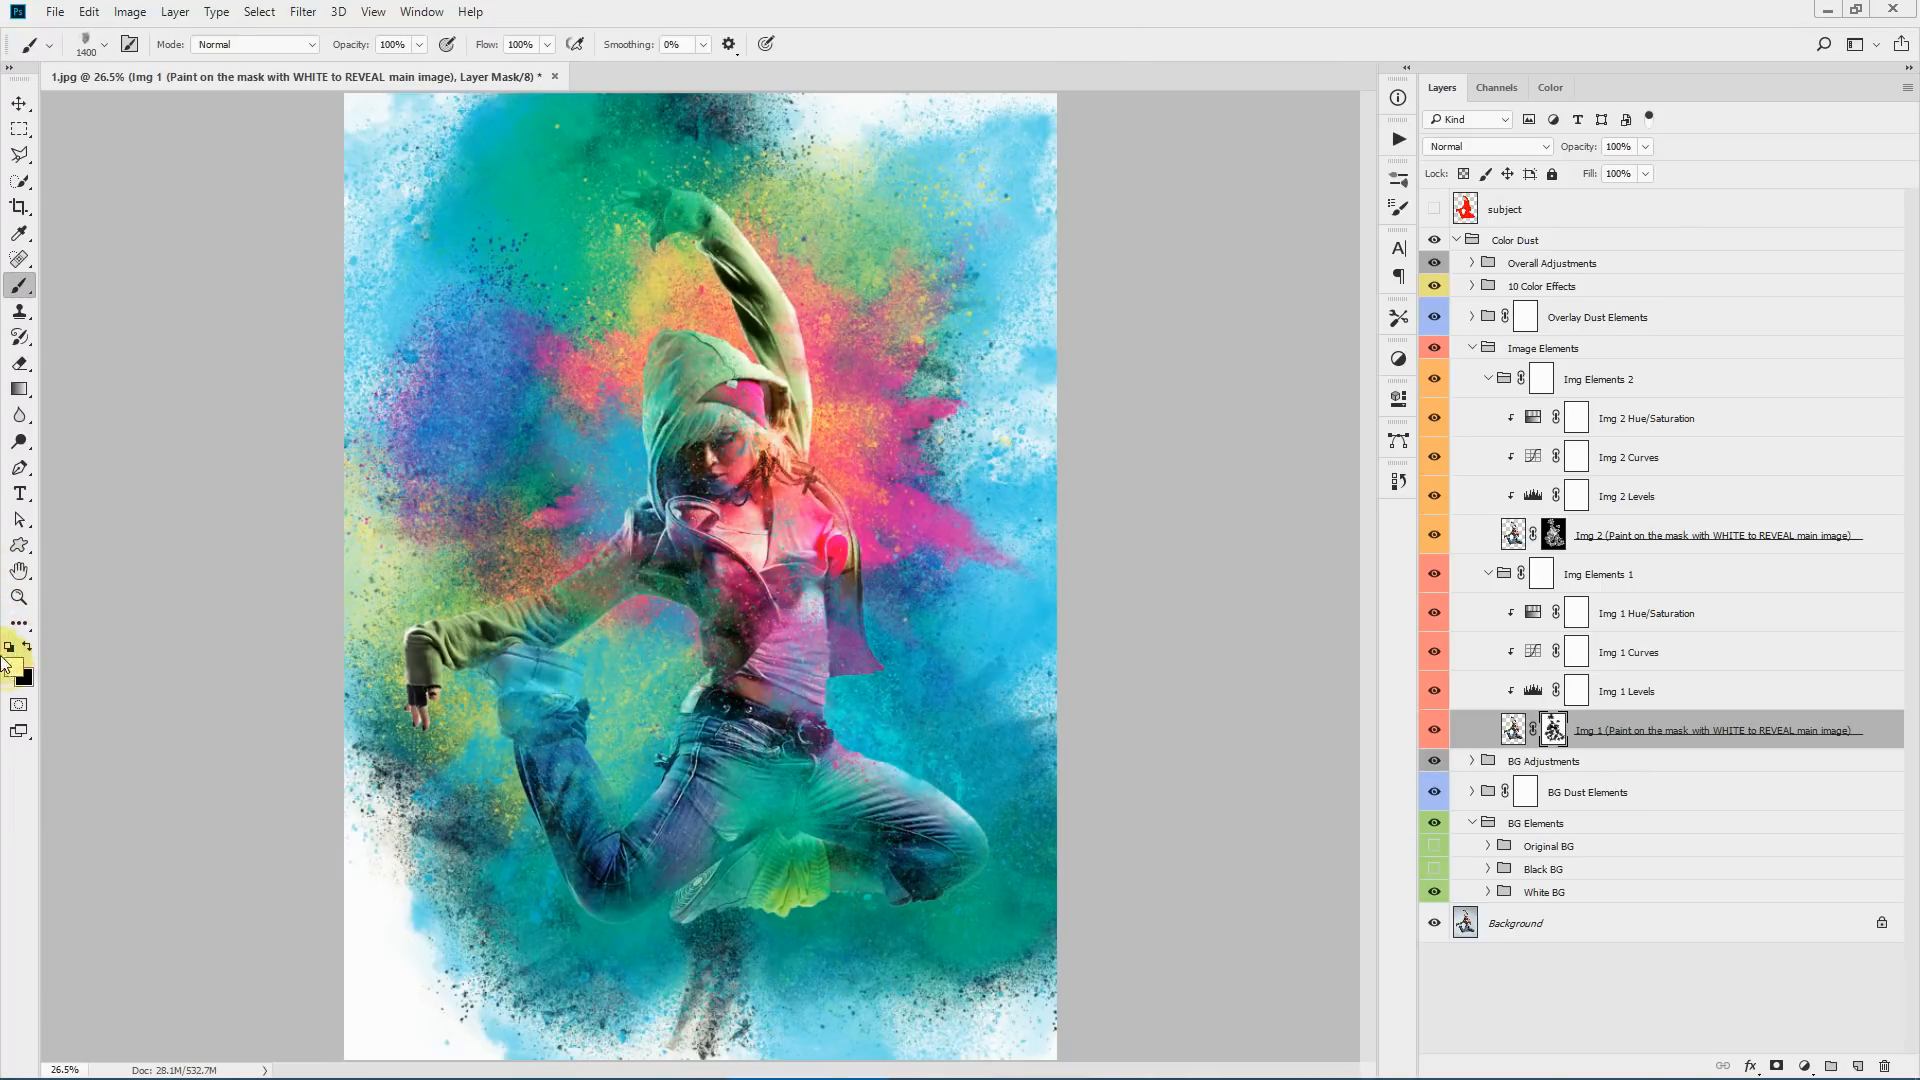
- Reduce the brush to 1100 px and dab white on the Img 1 mask to reveal the dancer's face and raised hand
left_click(1508, 733)
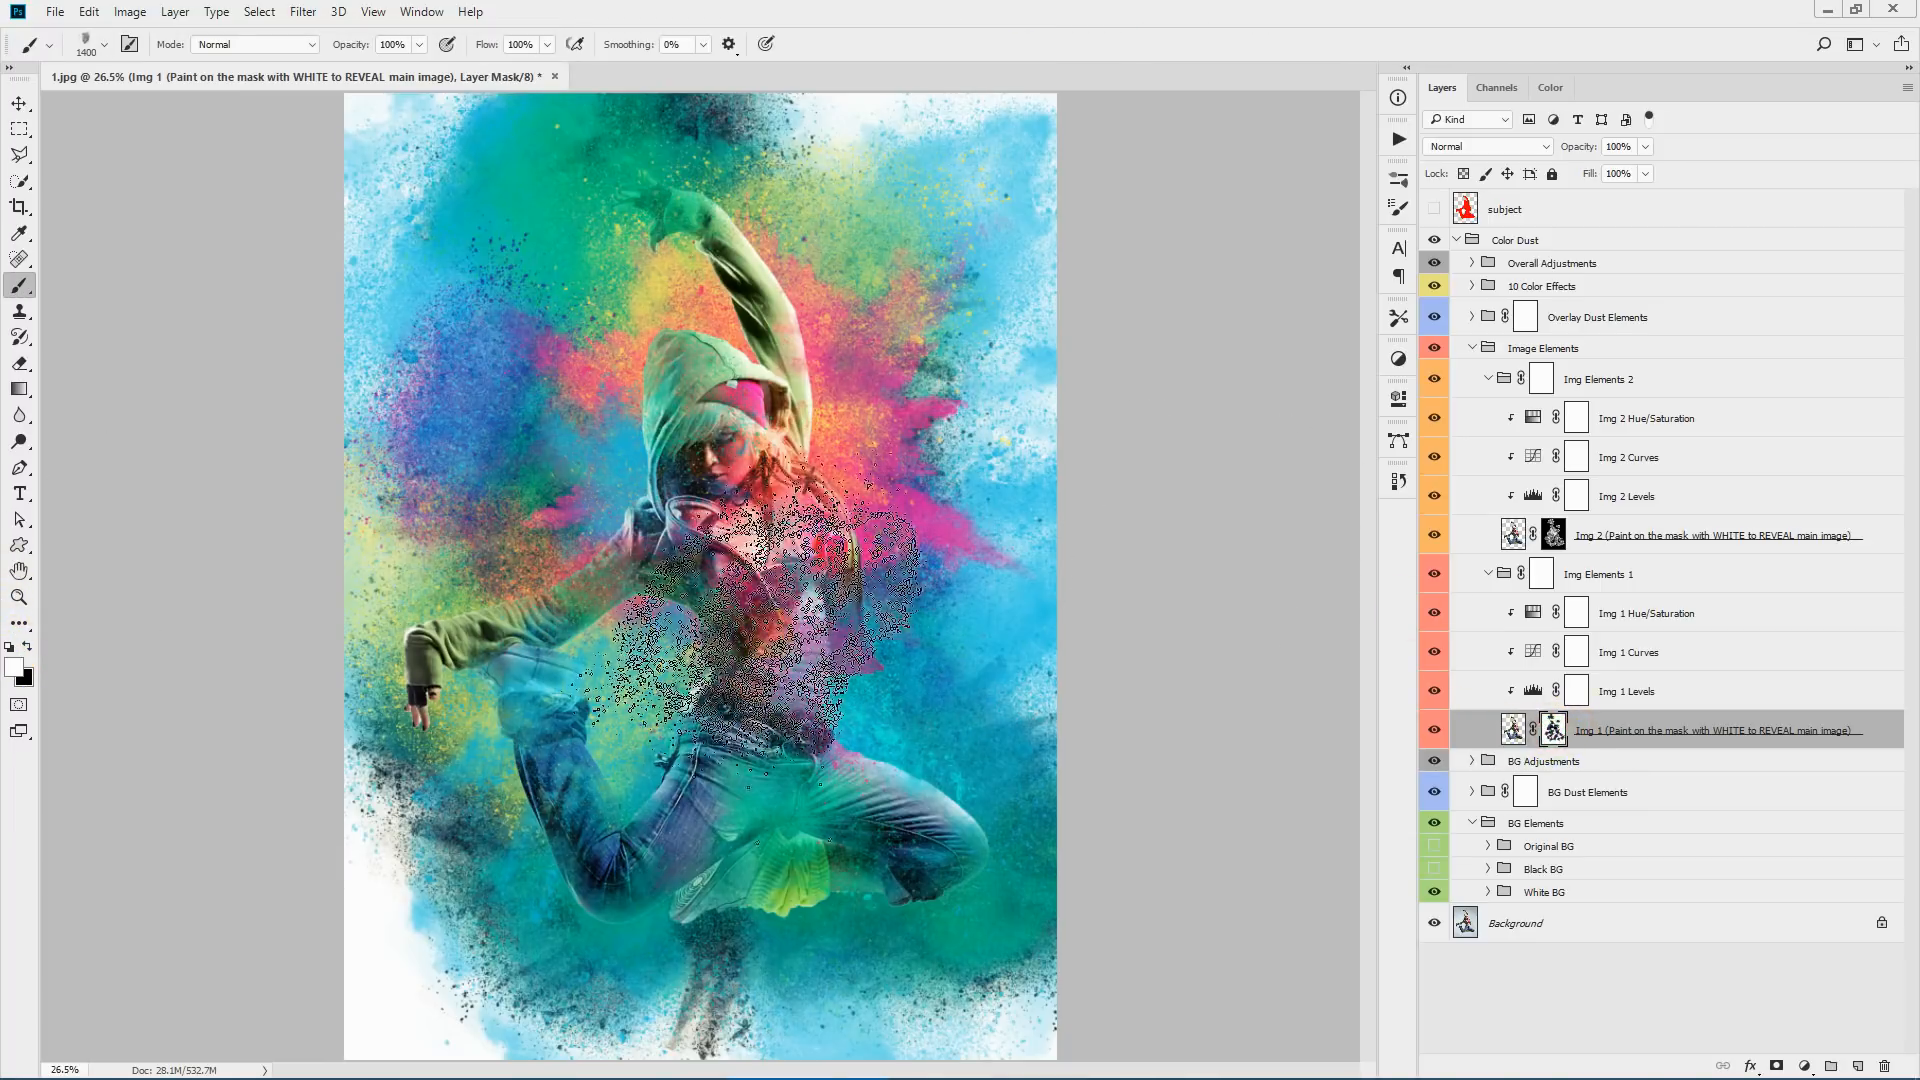
key("bracketleft")
key("bracketleft")
key("bracketleft")
left_click(700, 480)
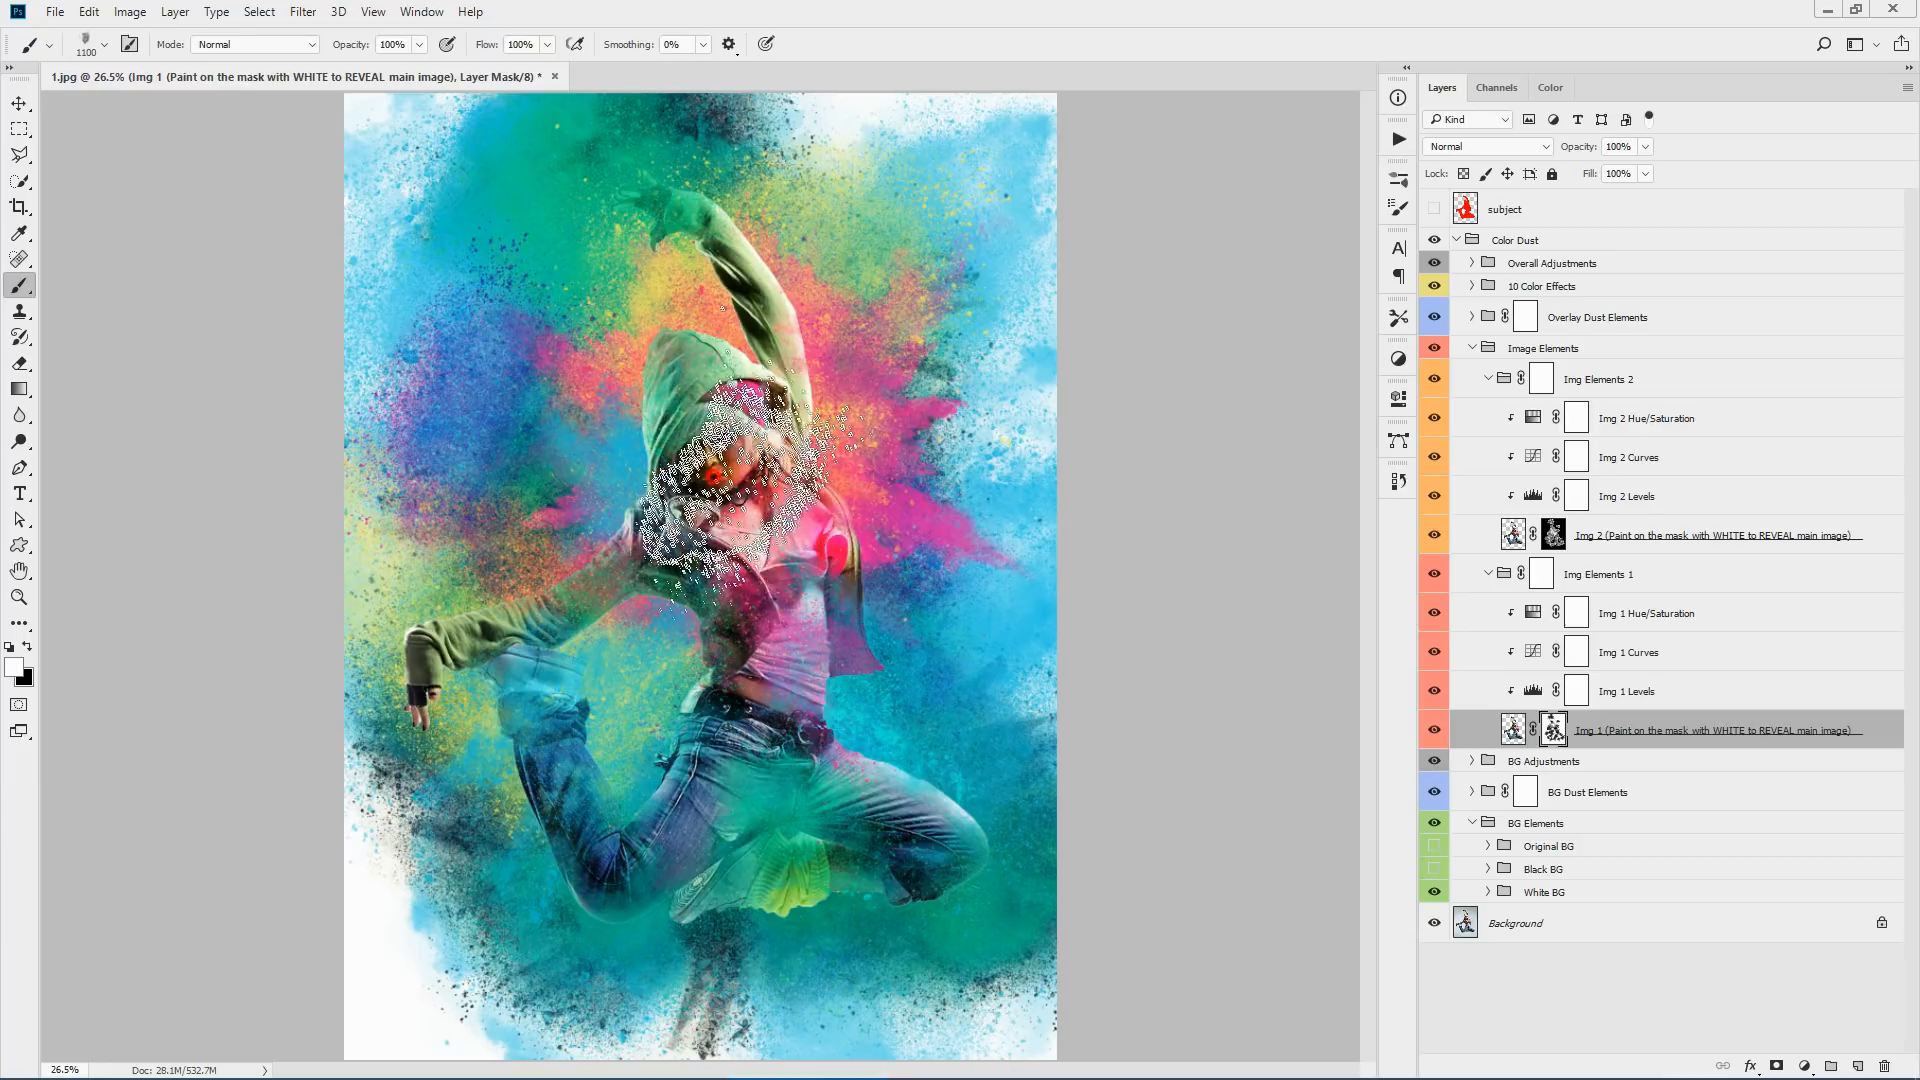
left_click(737, 492)
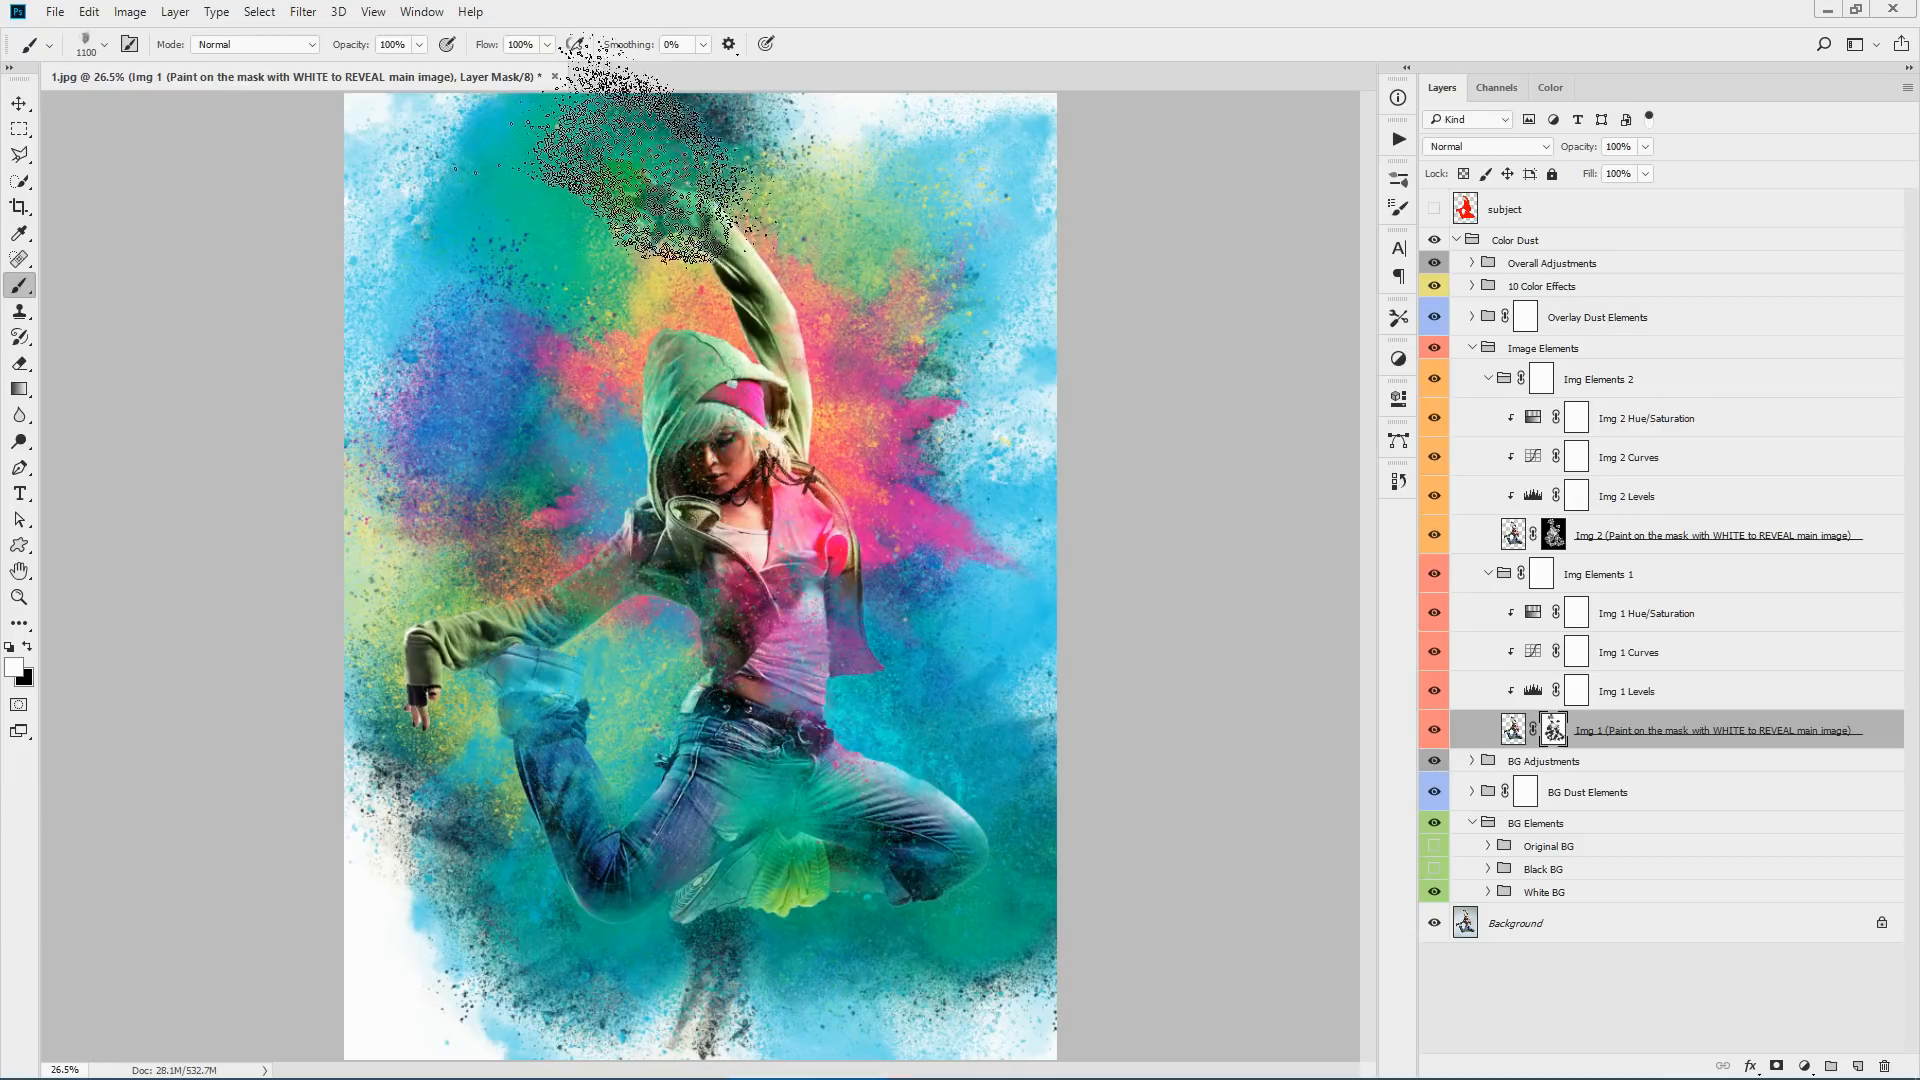
left_click(640, 245)
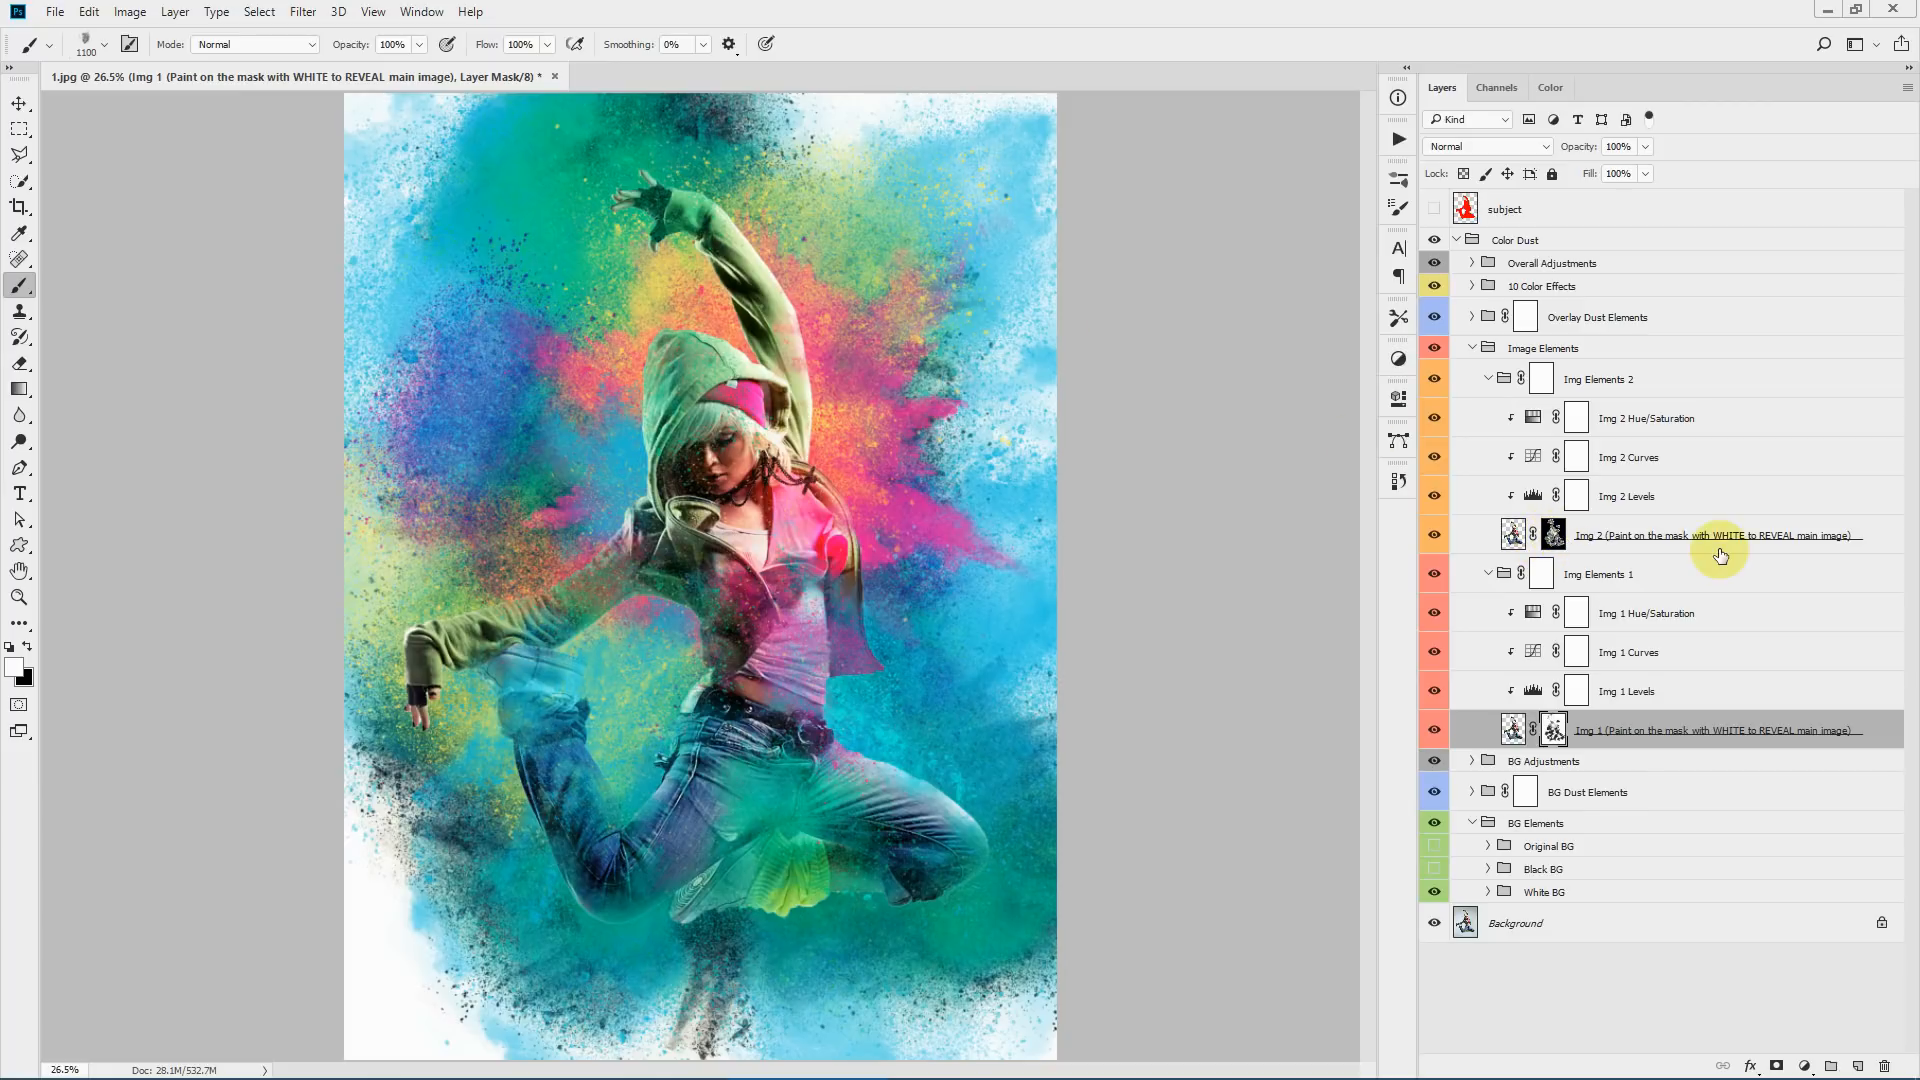
- Paint white on the Img 2 mask over the dancer's raised hand to bring out its luminosity detail
left_click(1586, 541)
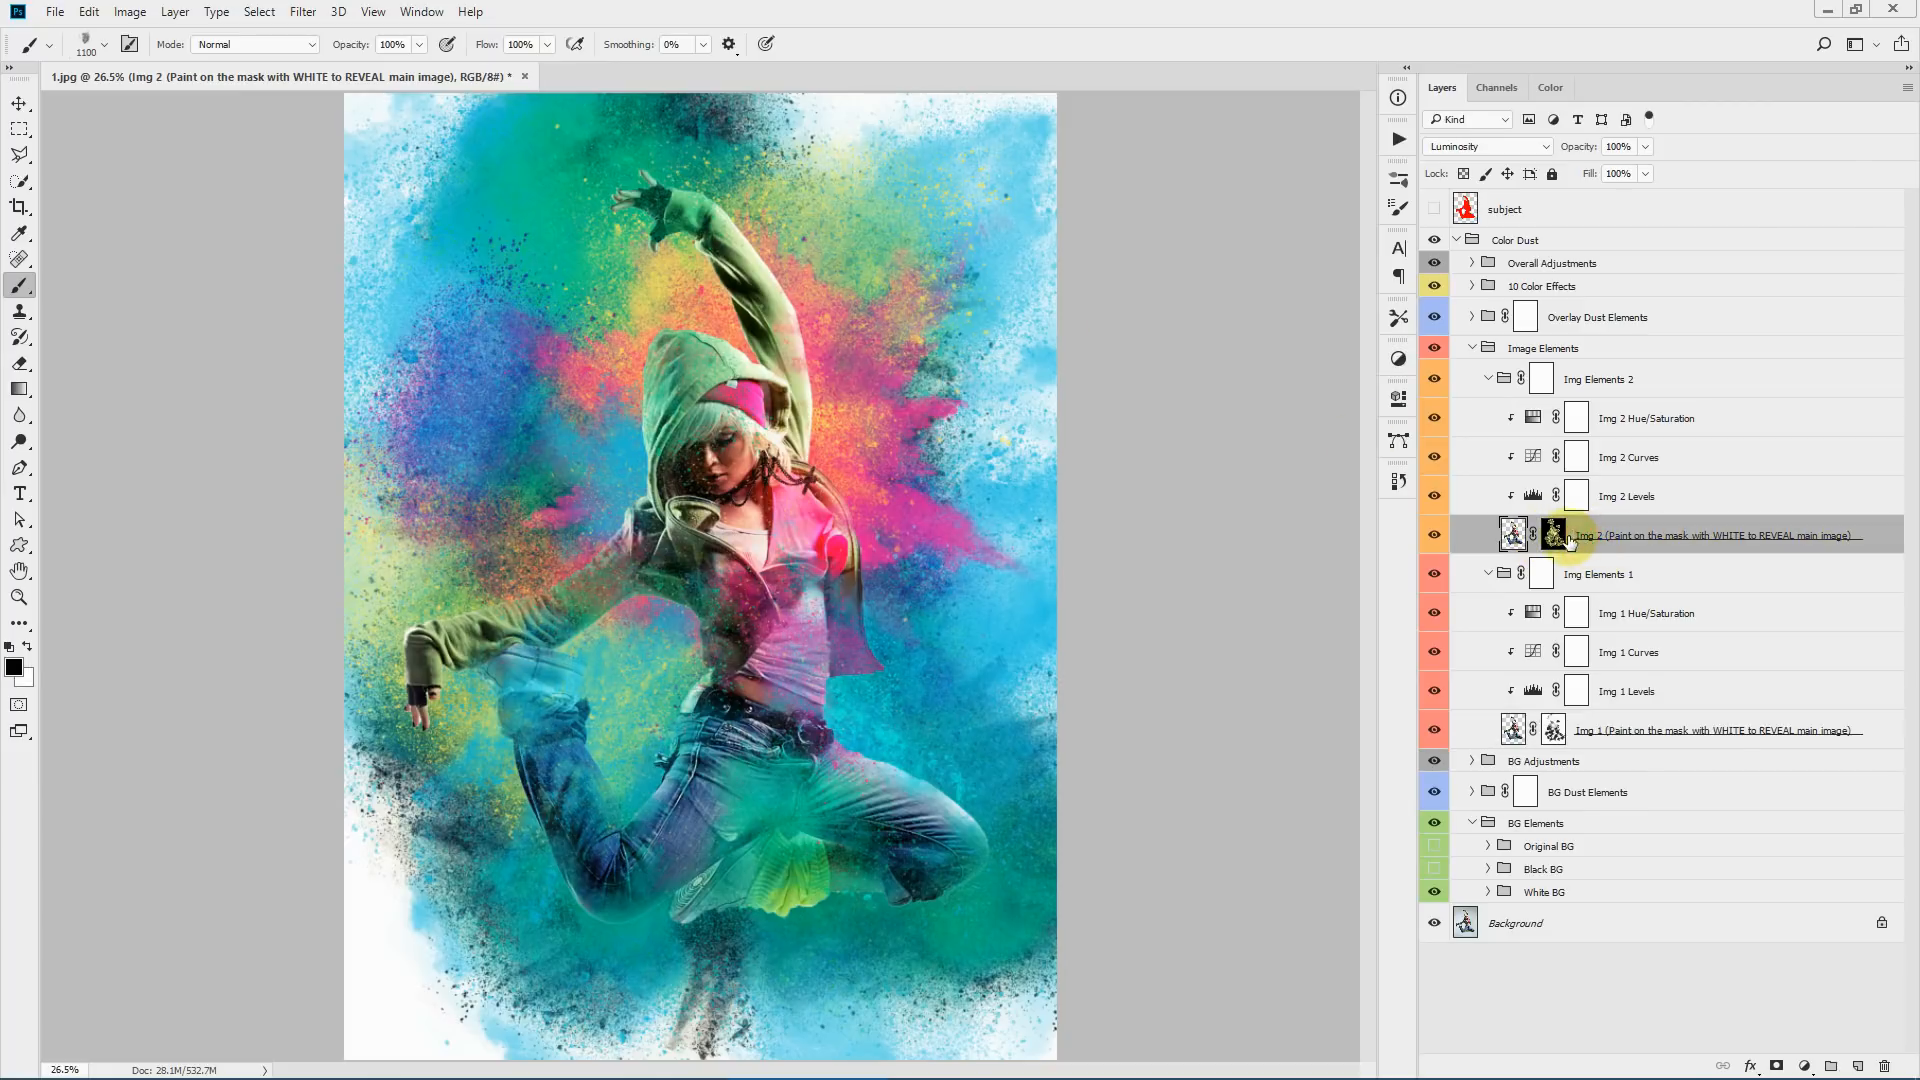
left_click(1555, 535)
key("x")
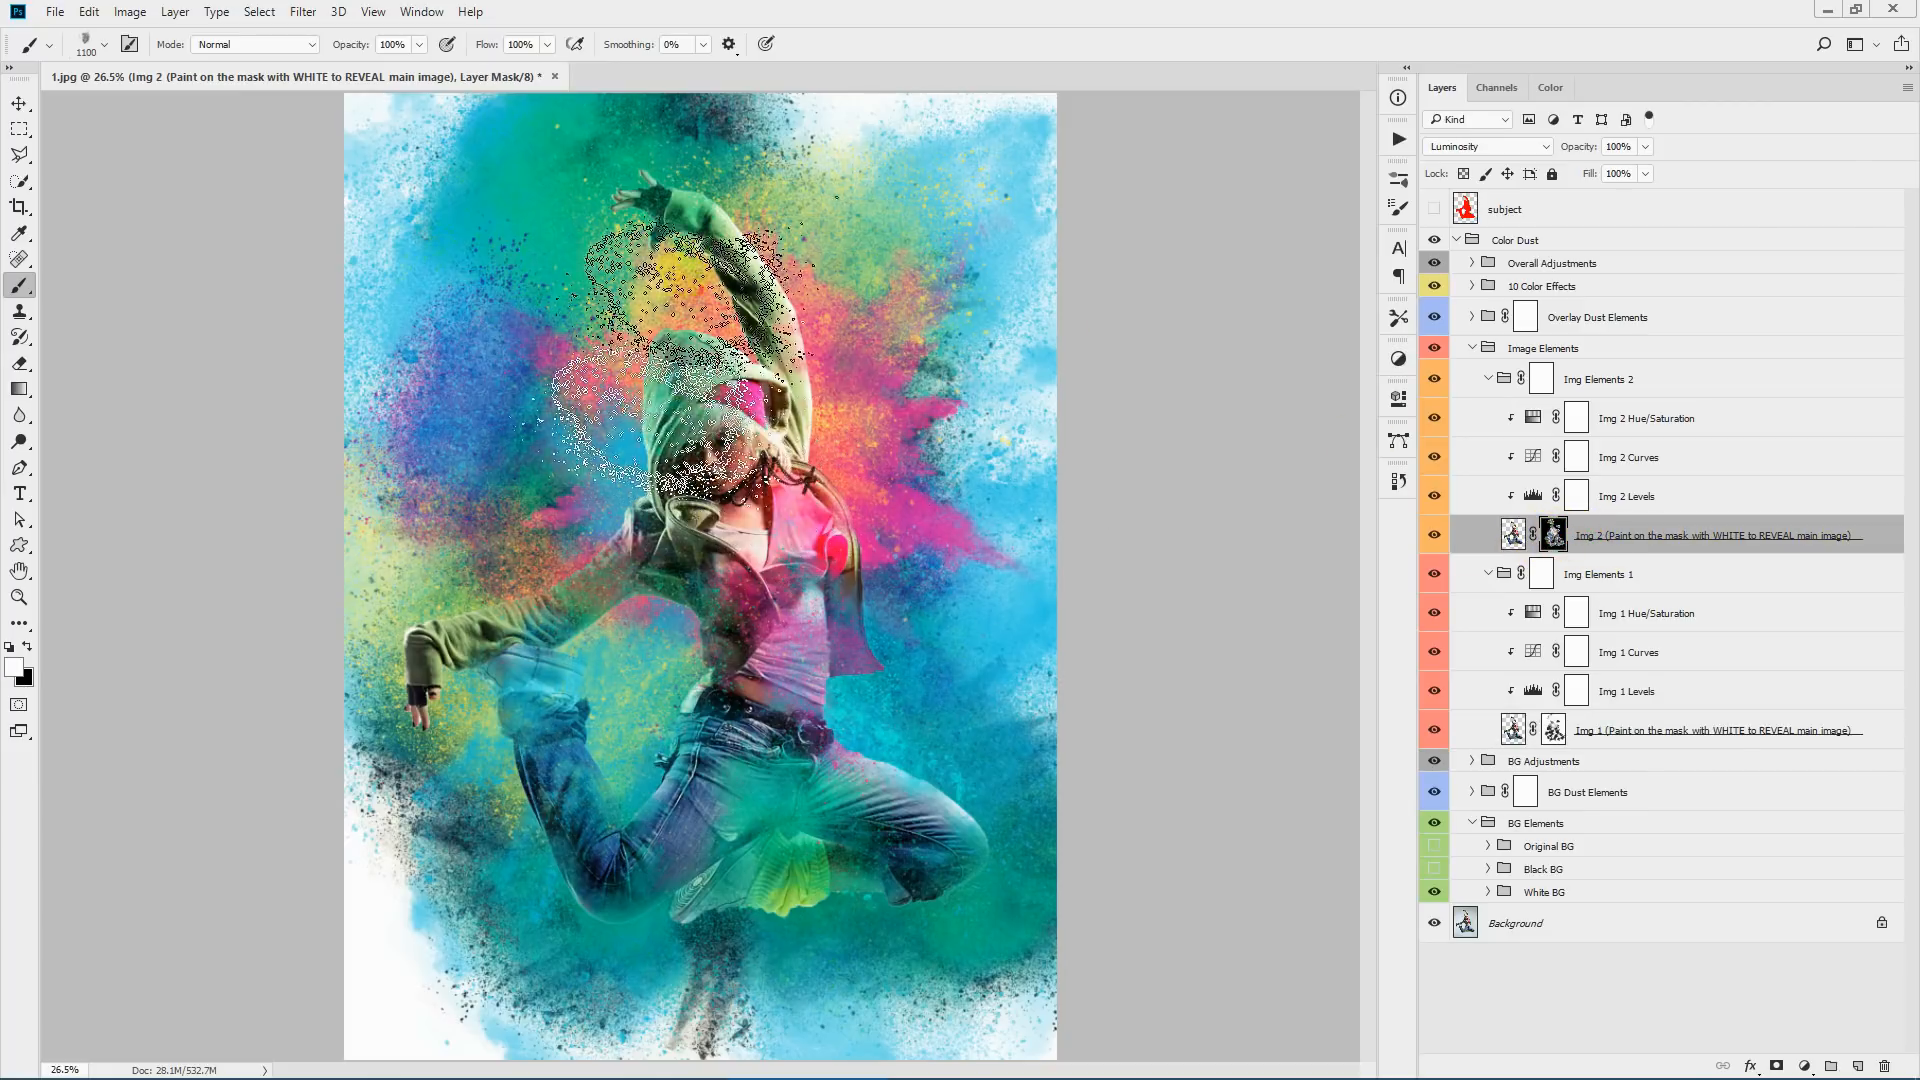
left_click(675, 178)
left_click(645, 197)
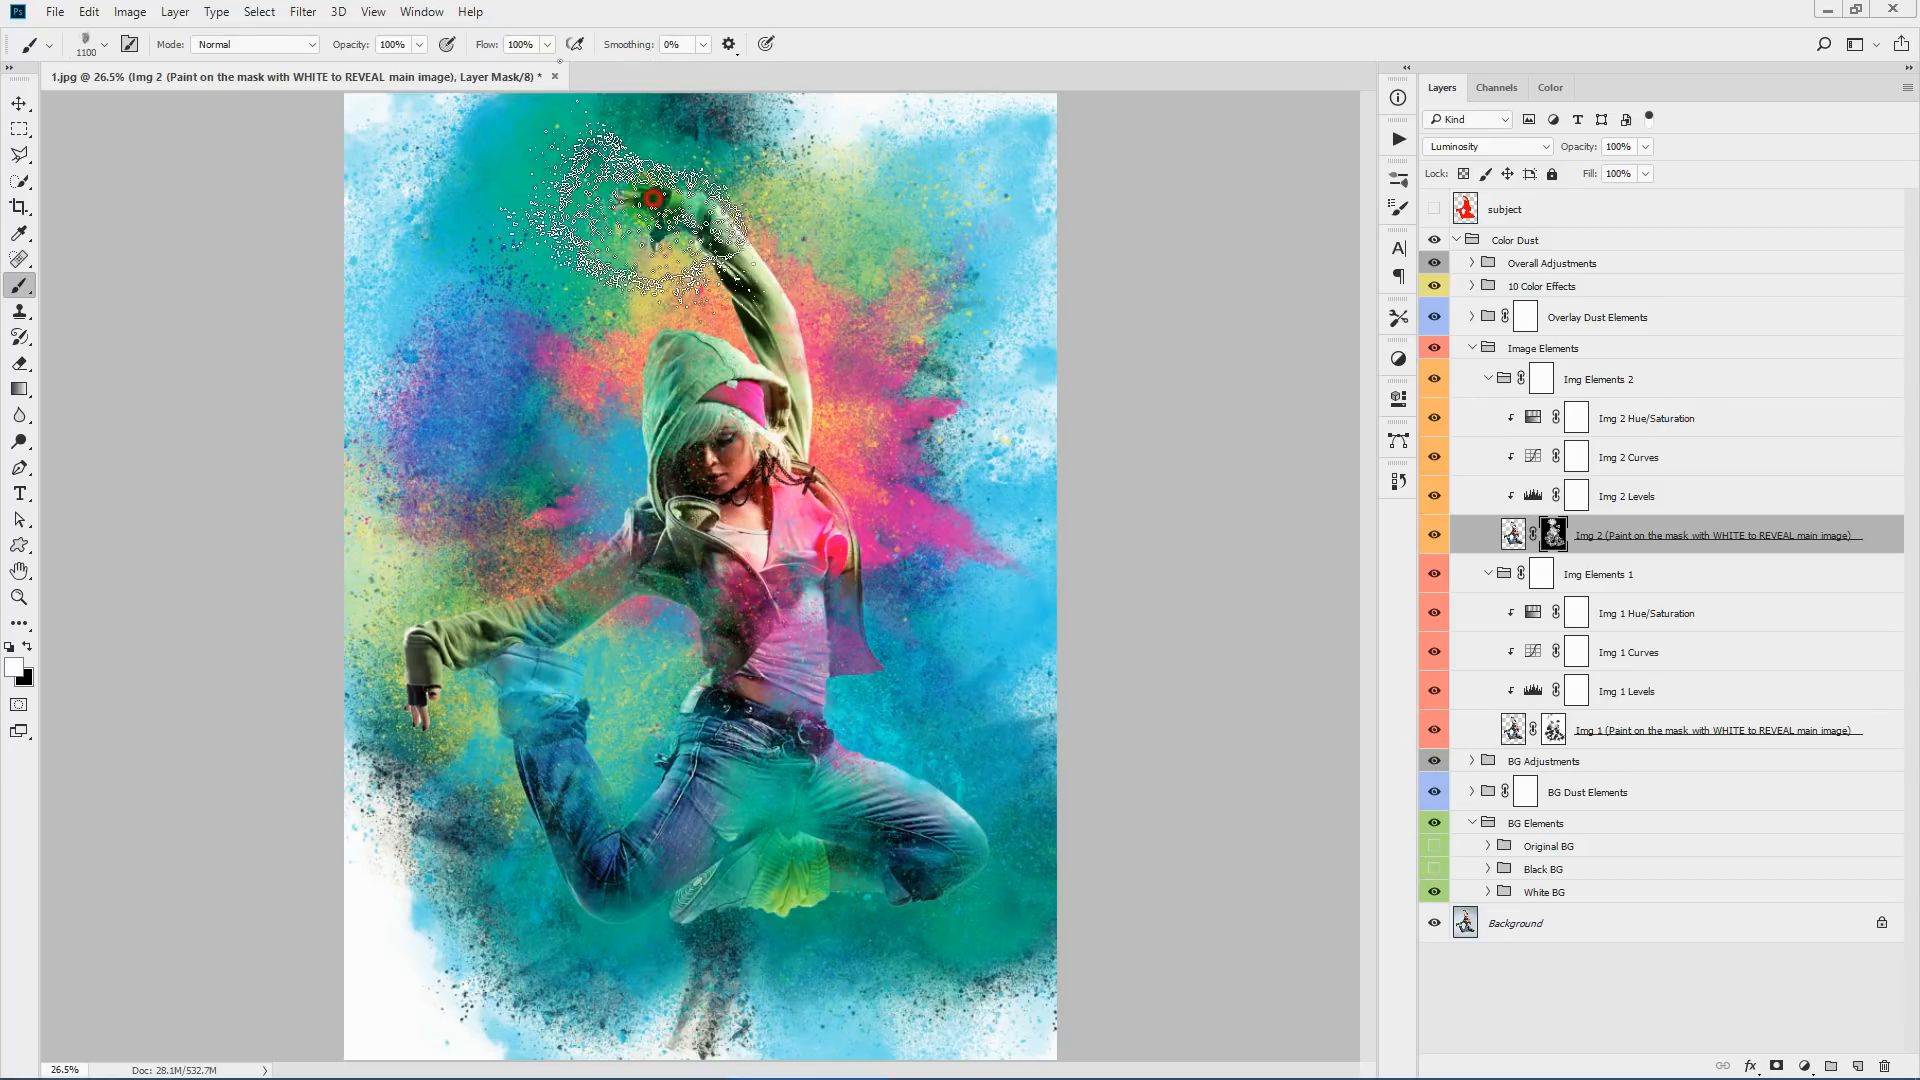
- Set the Img 1 Levels black input to 37 and white input to 245
left_click(1554, 730)
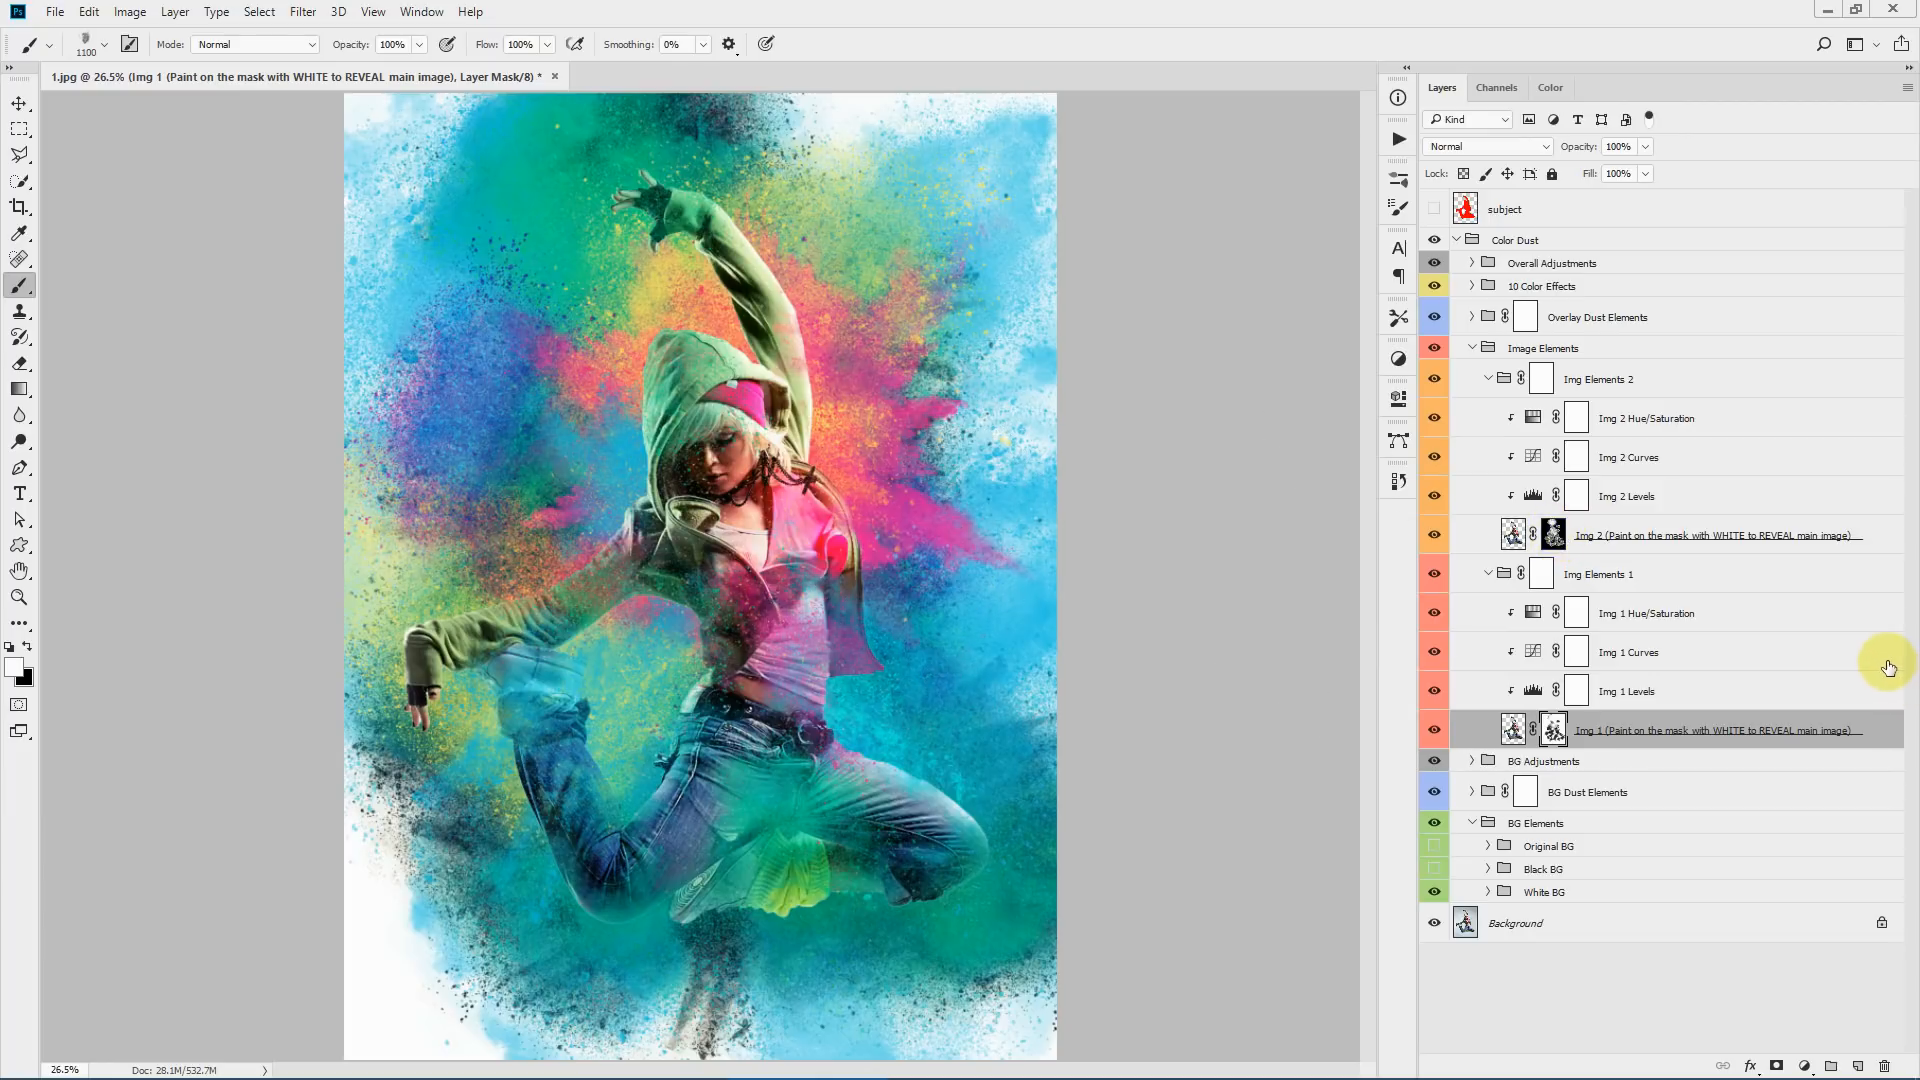
left_click(1741, 706)
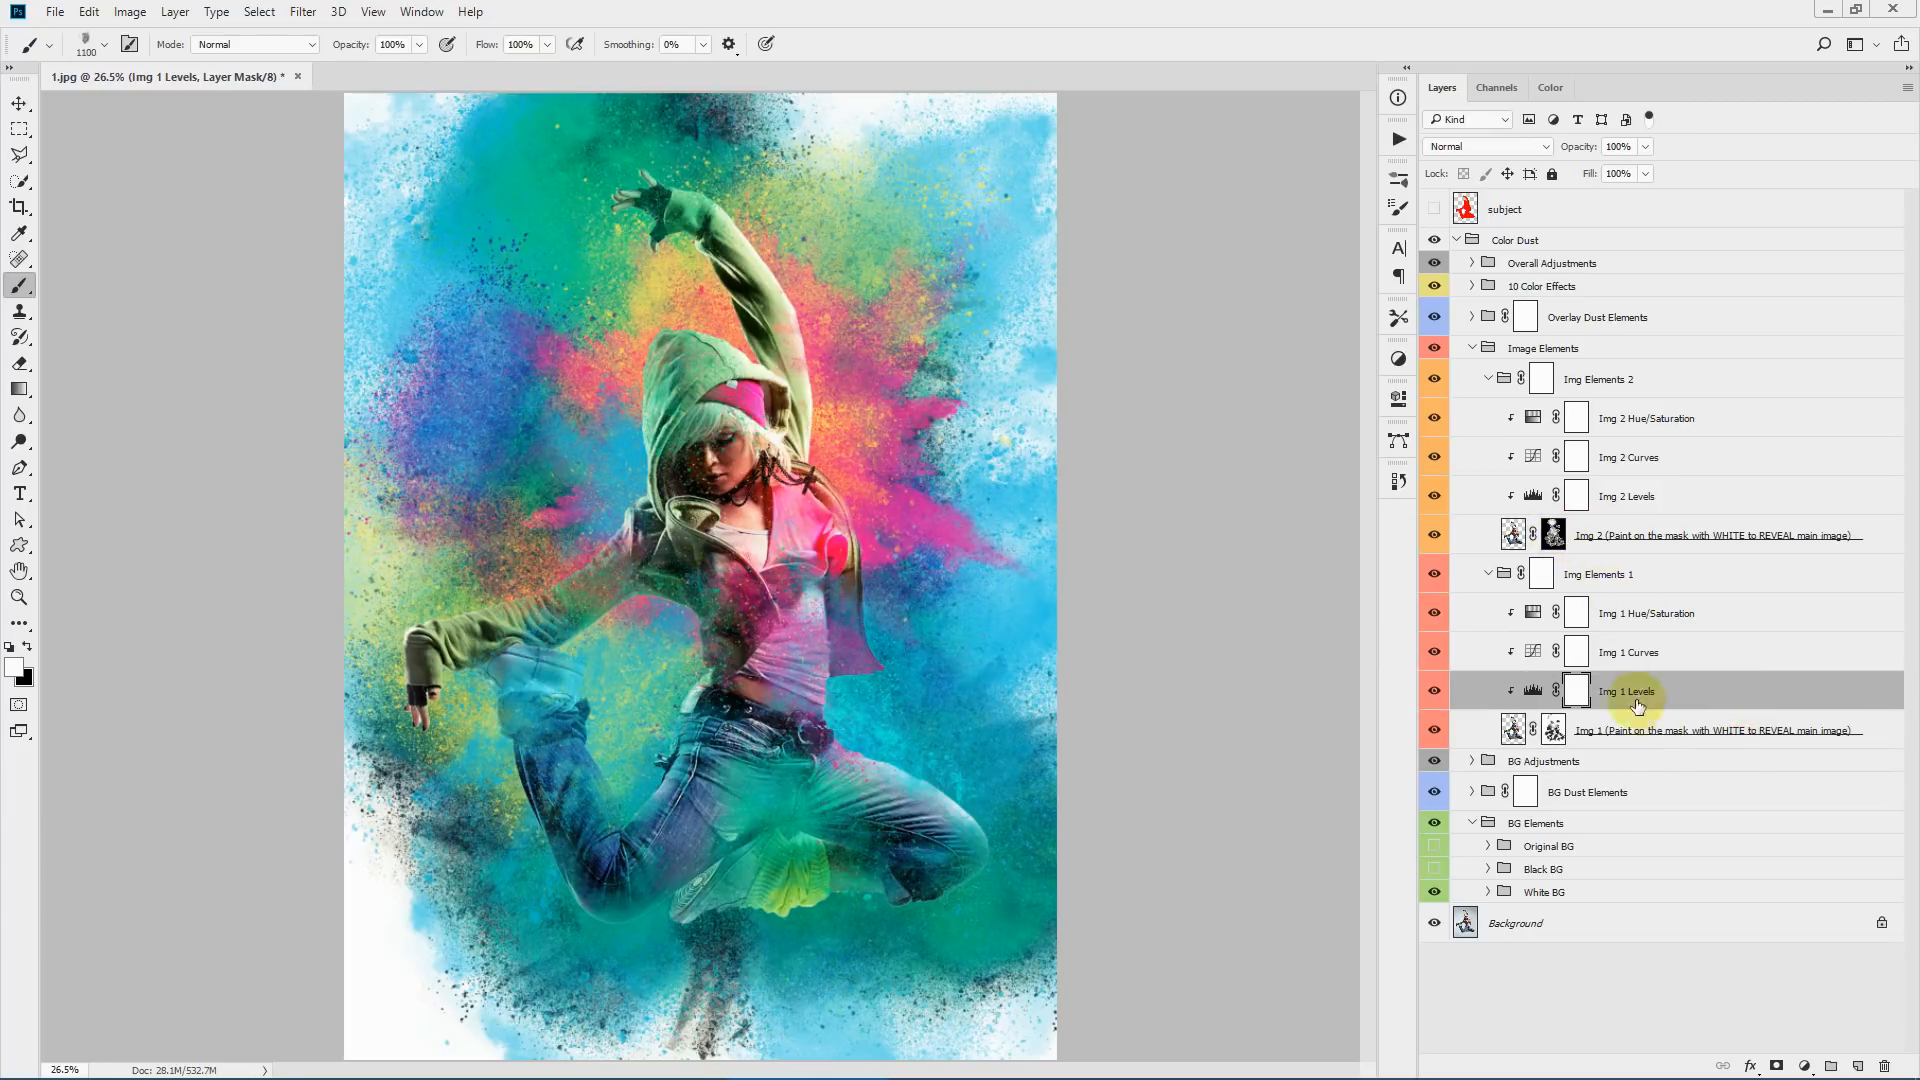
double_click(1537, 691)
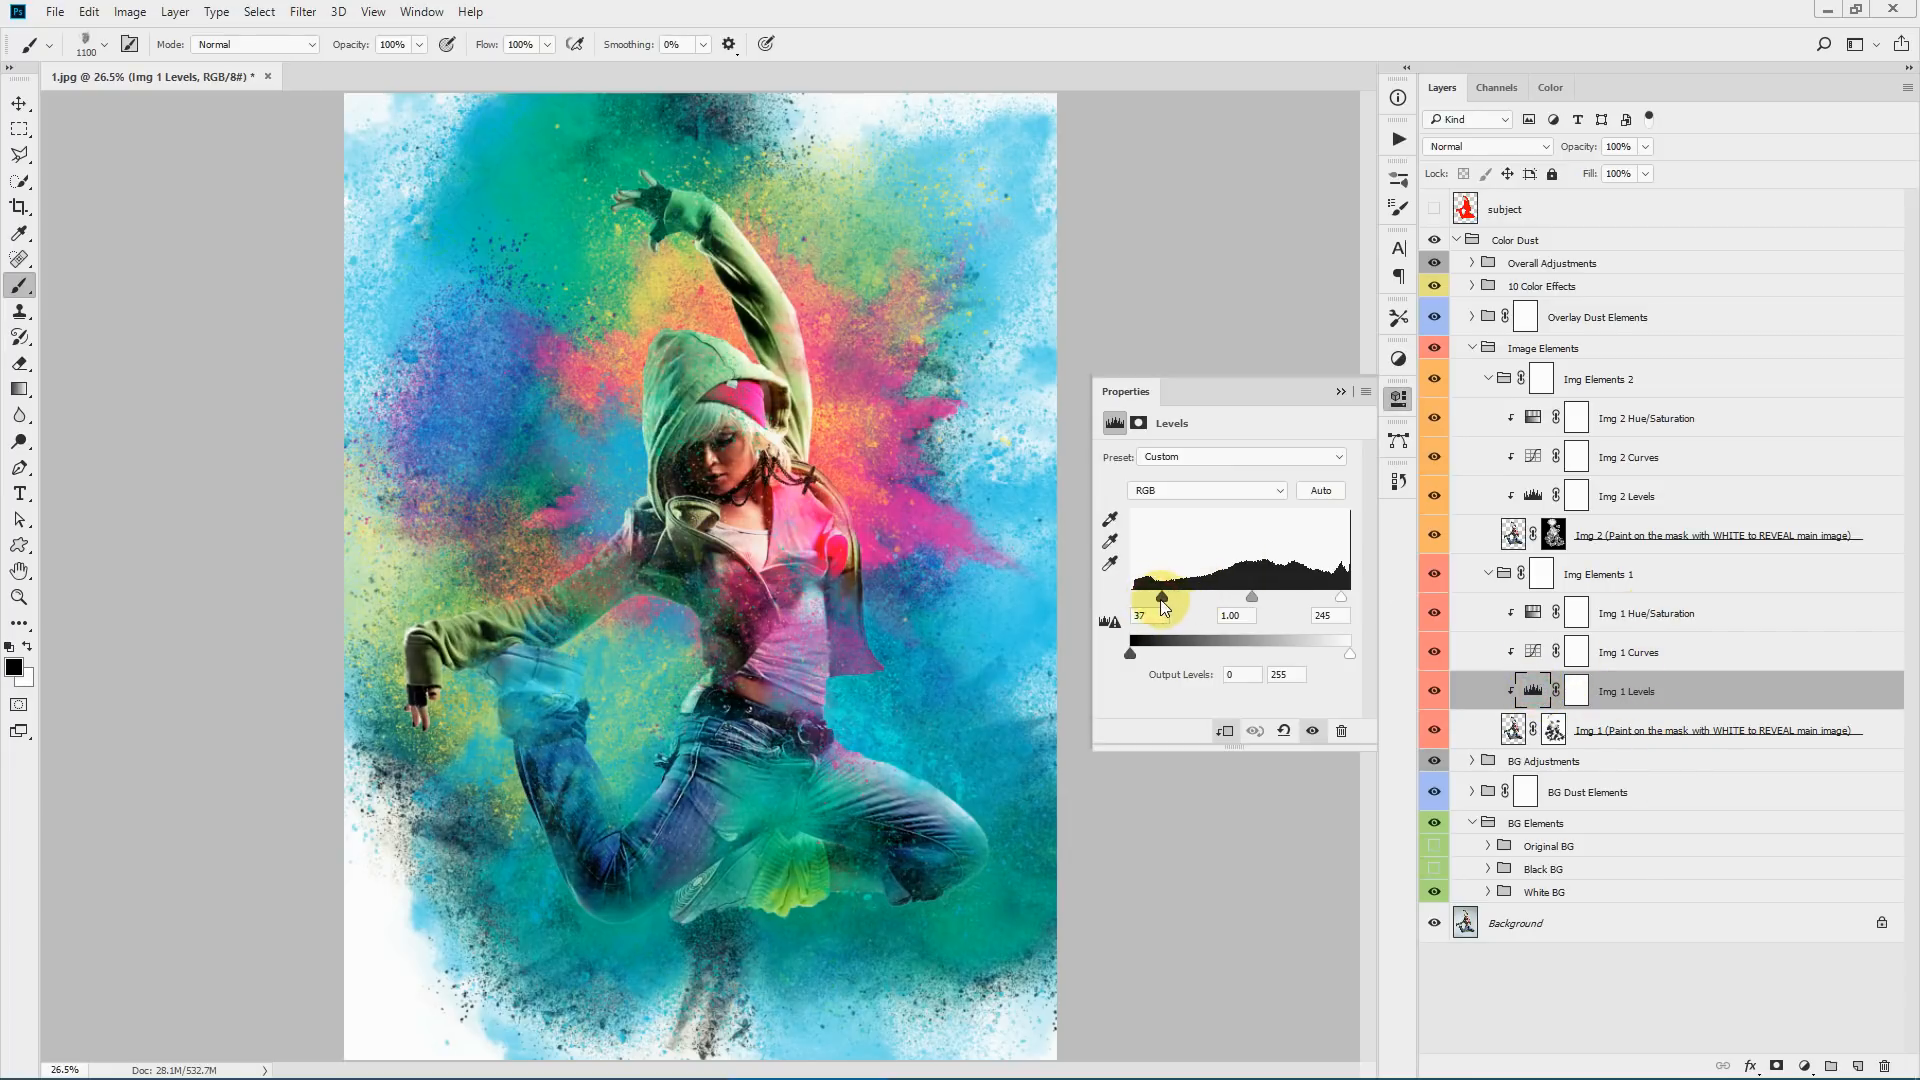
left_click(1340, 391)
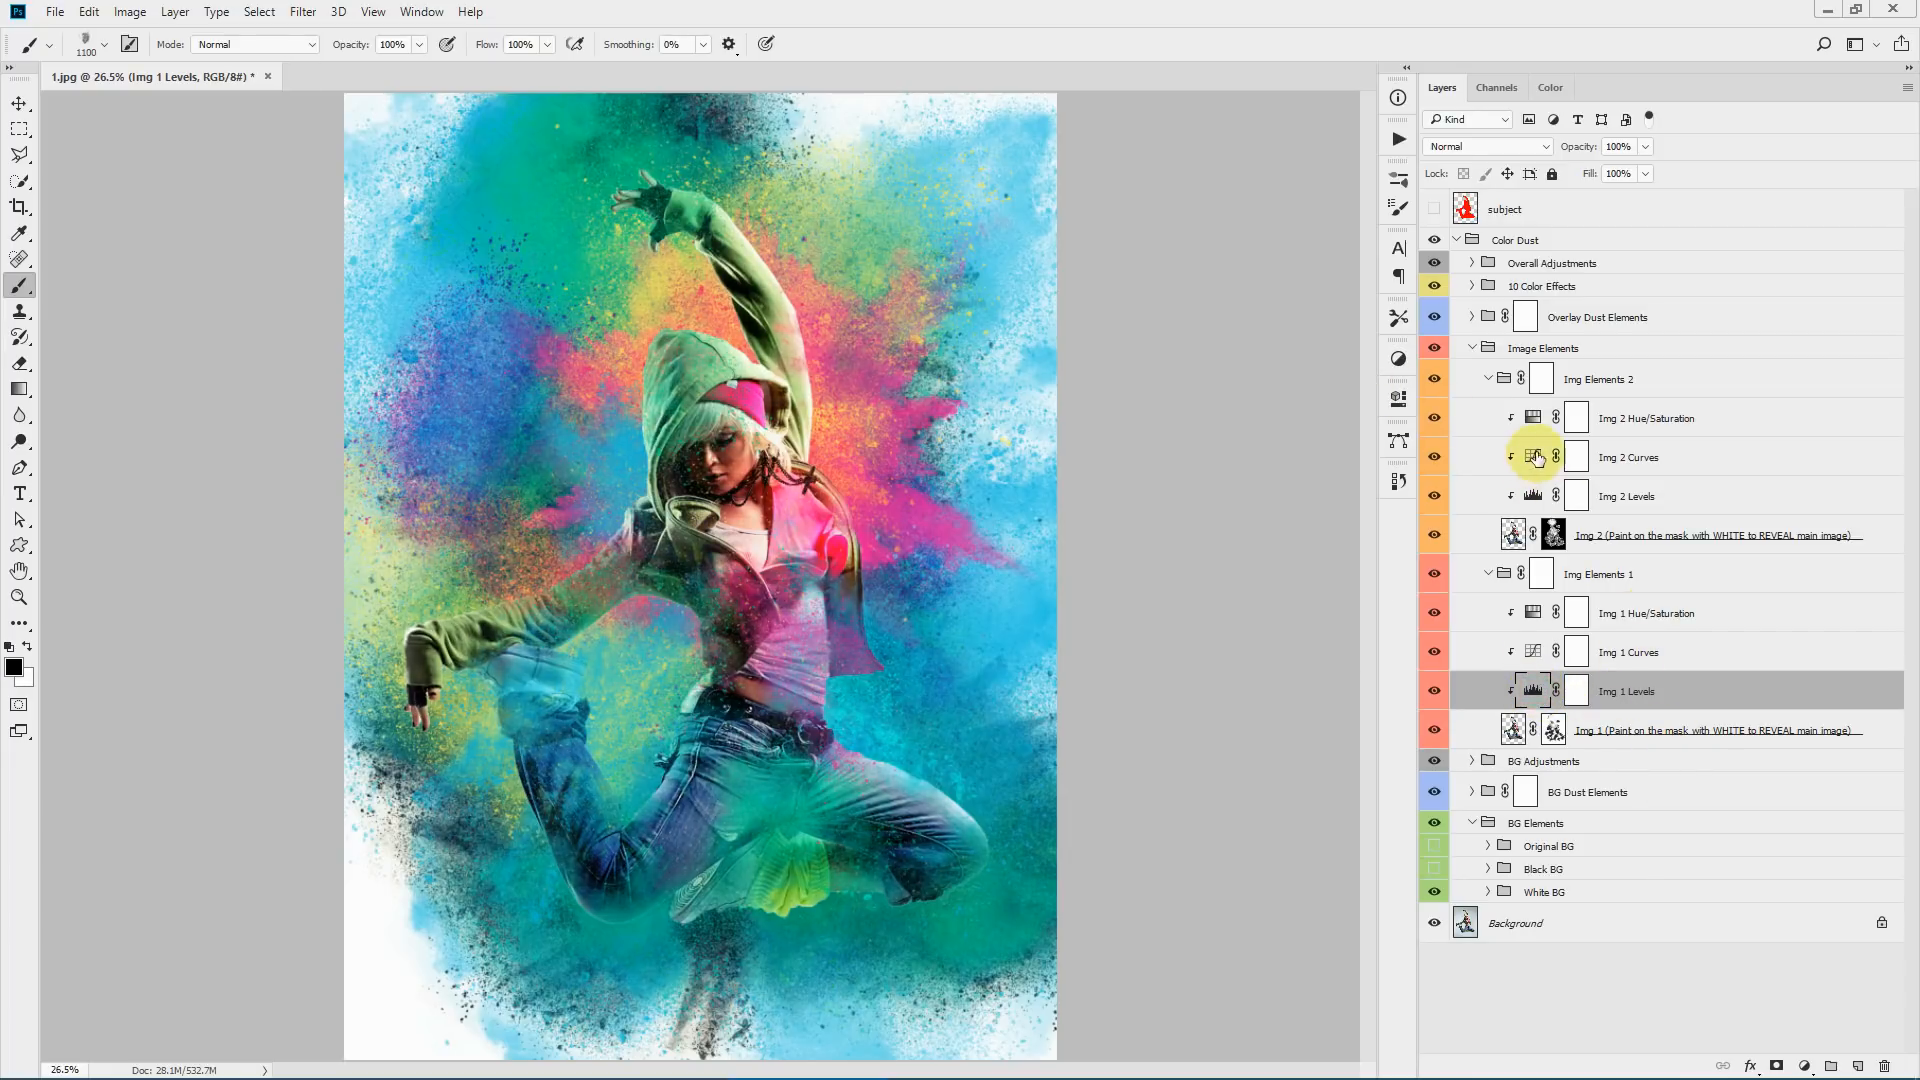
- Add a midtone point to the RGB curve of the Img 2 Curves adjustment
double_click(1537, 459)
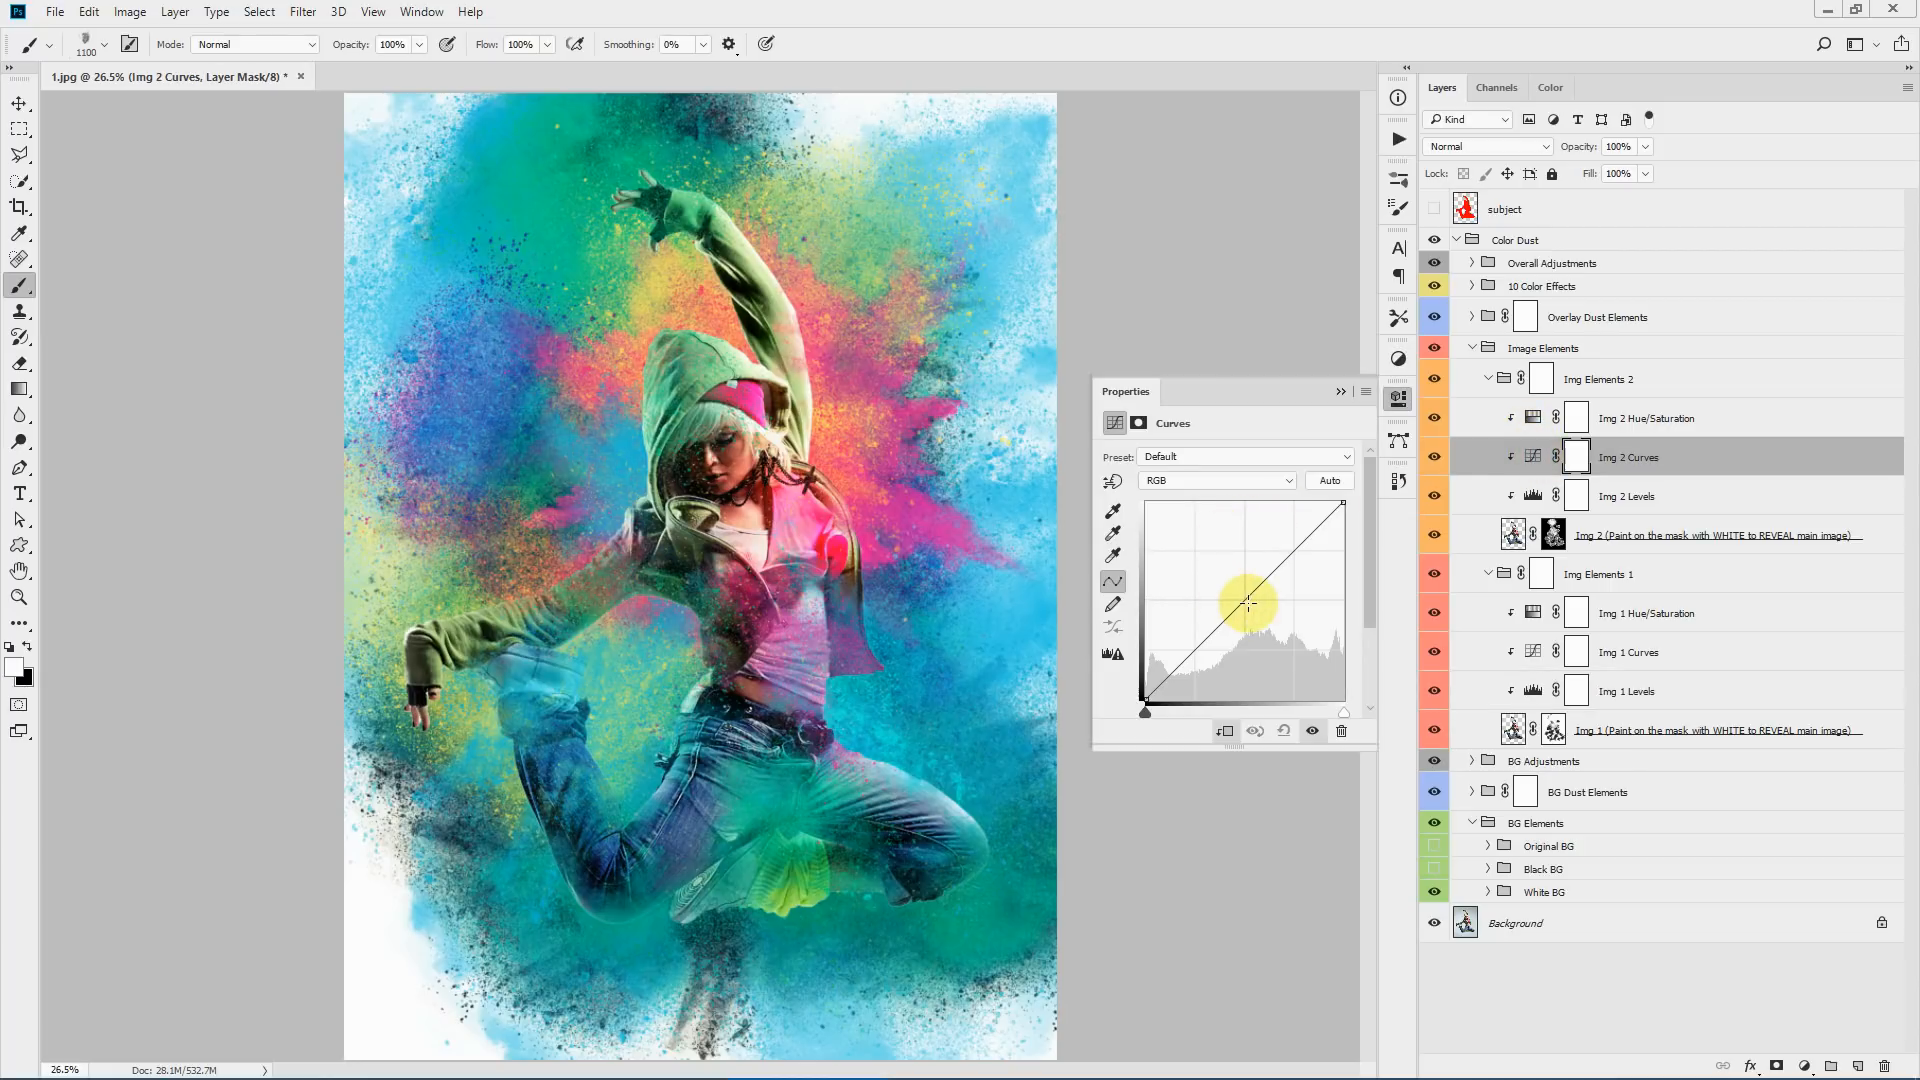
mouse_move(1243, 600)
left_mouse_down()
mouse_move(1234, 579)
mouse_move(1252, 590)
left_mouse_up()
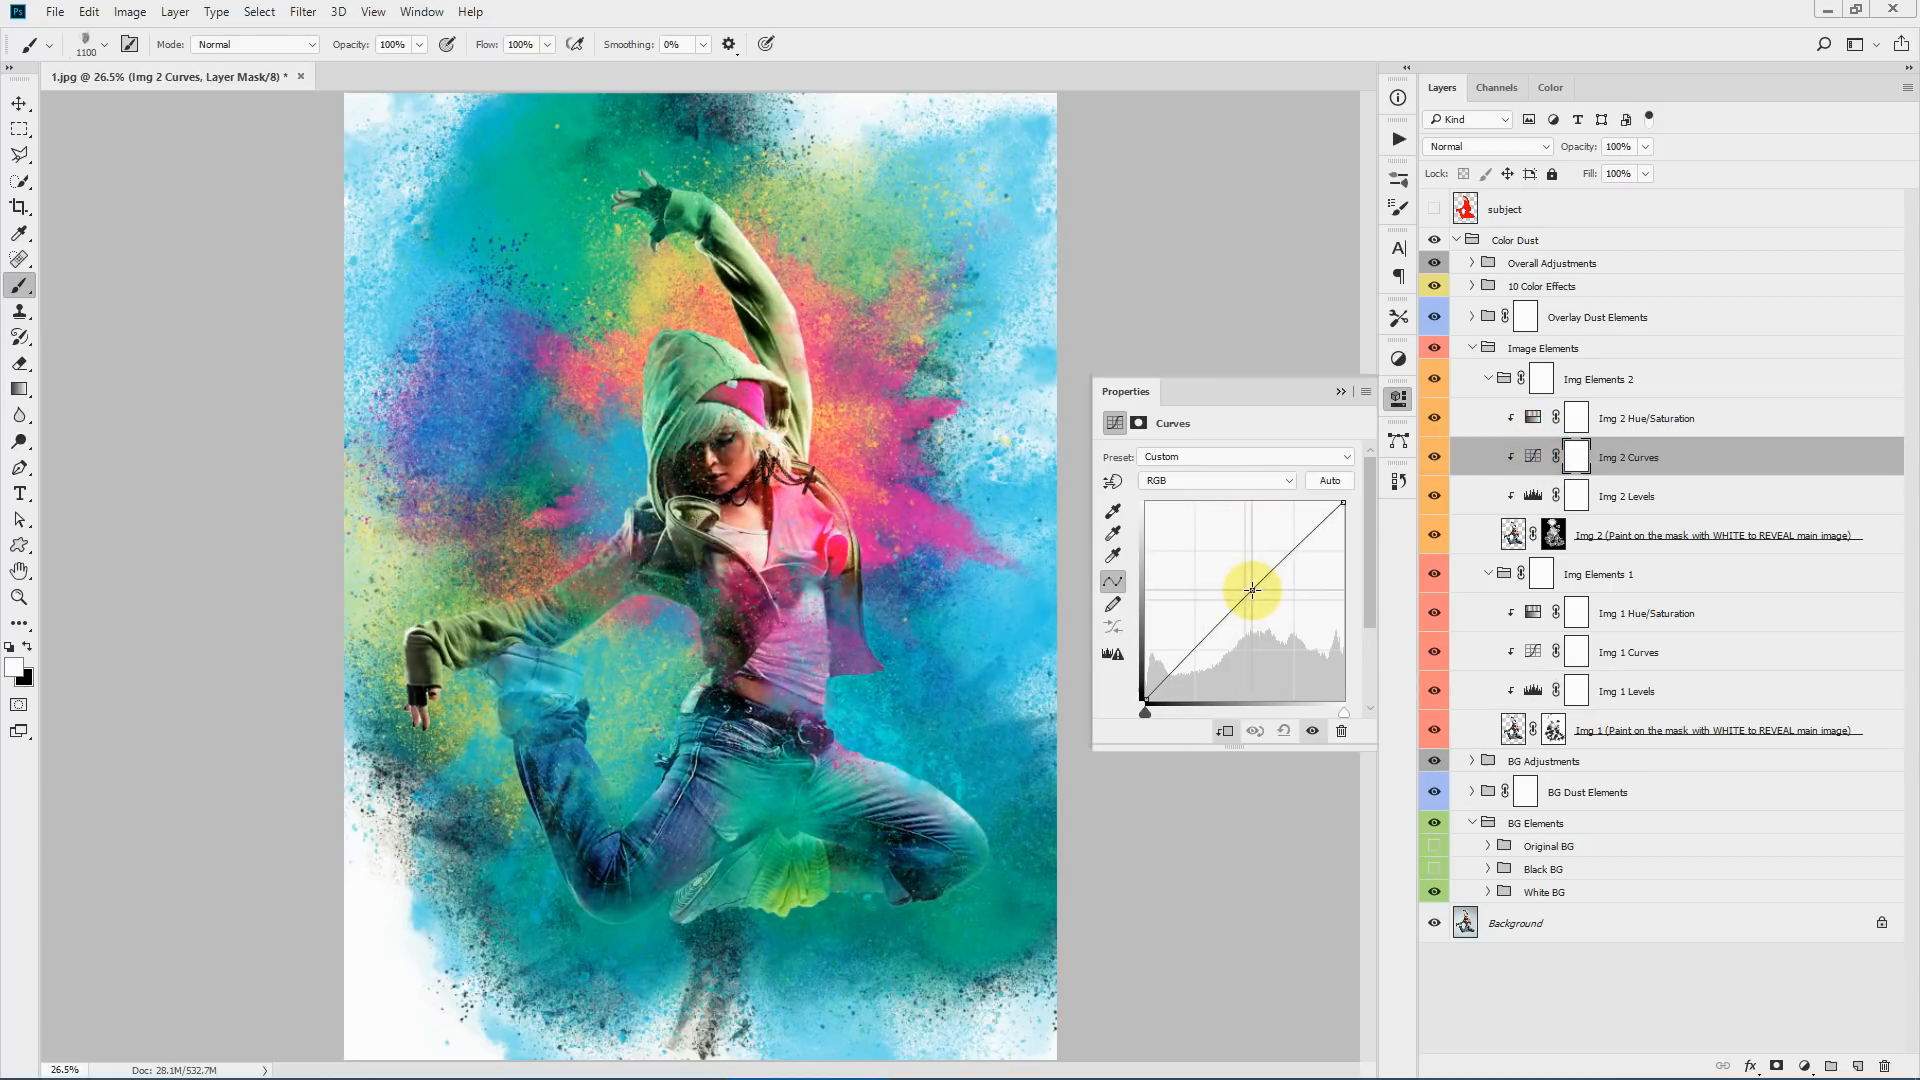
left_click(1339, 388)
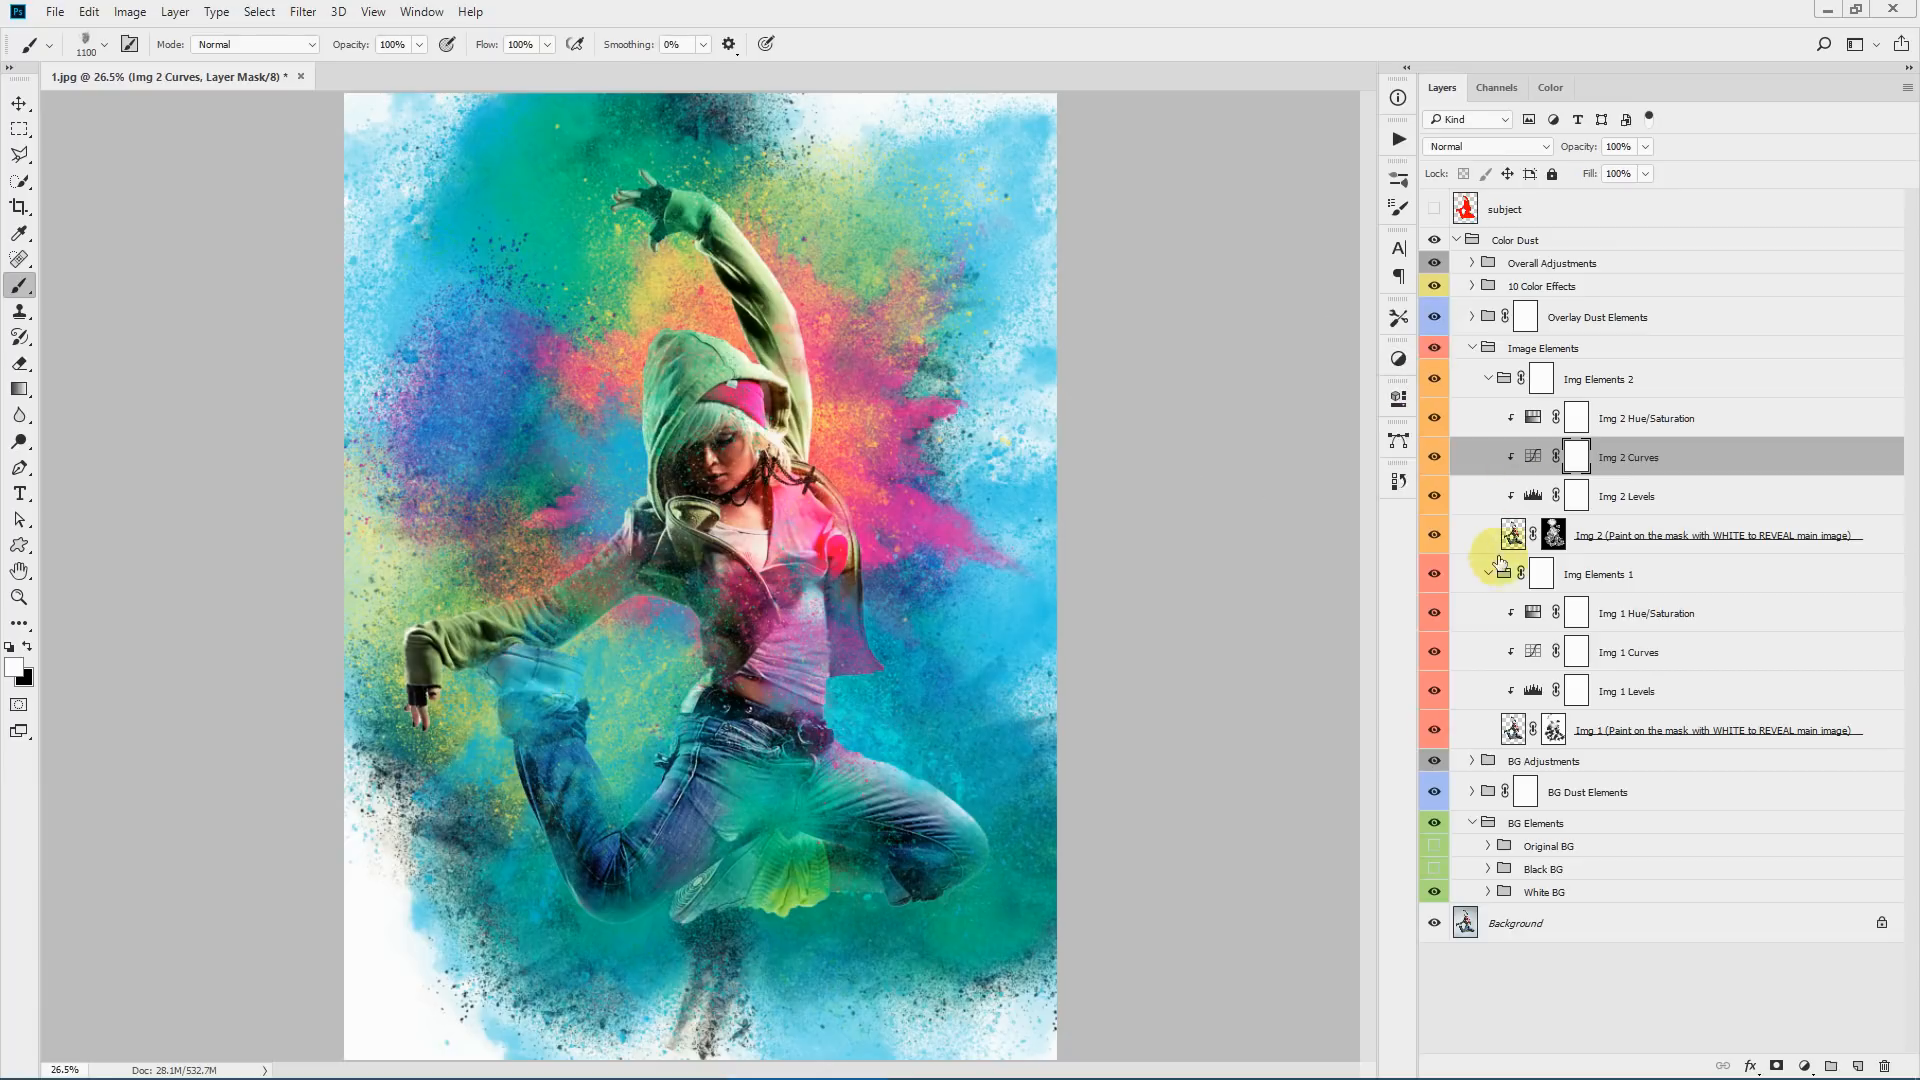
- Collapse the Img Elements 1 and Img Elements 2 groups
left_click(1490, 577)
left_click(1491, 576)
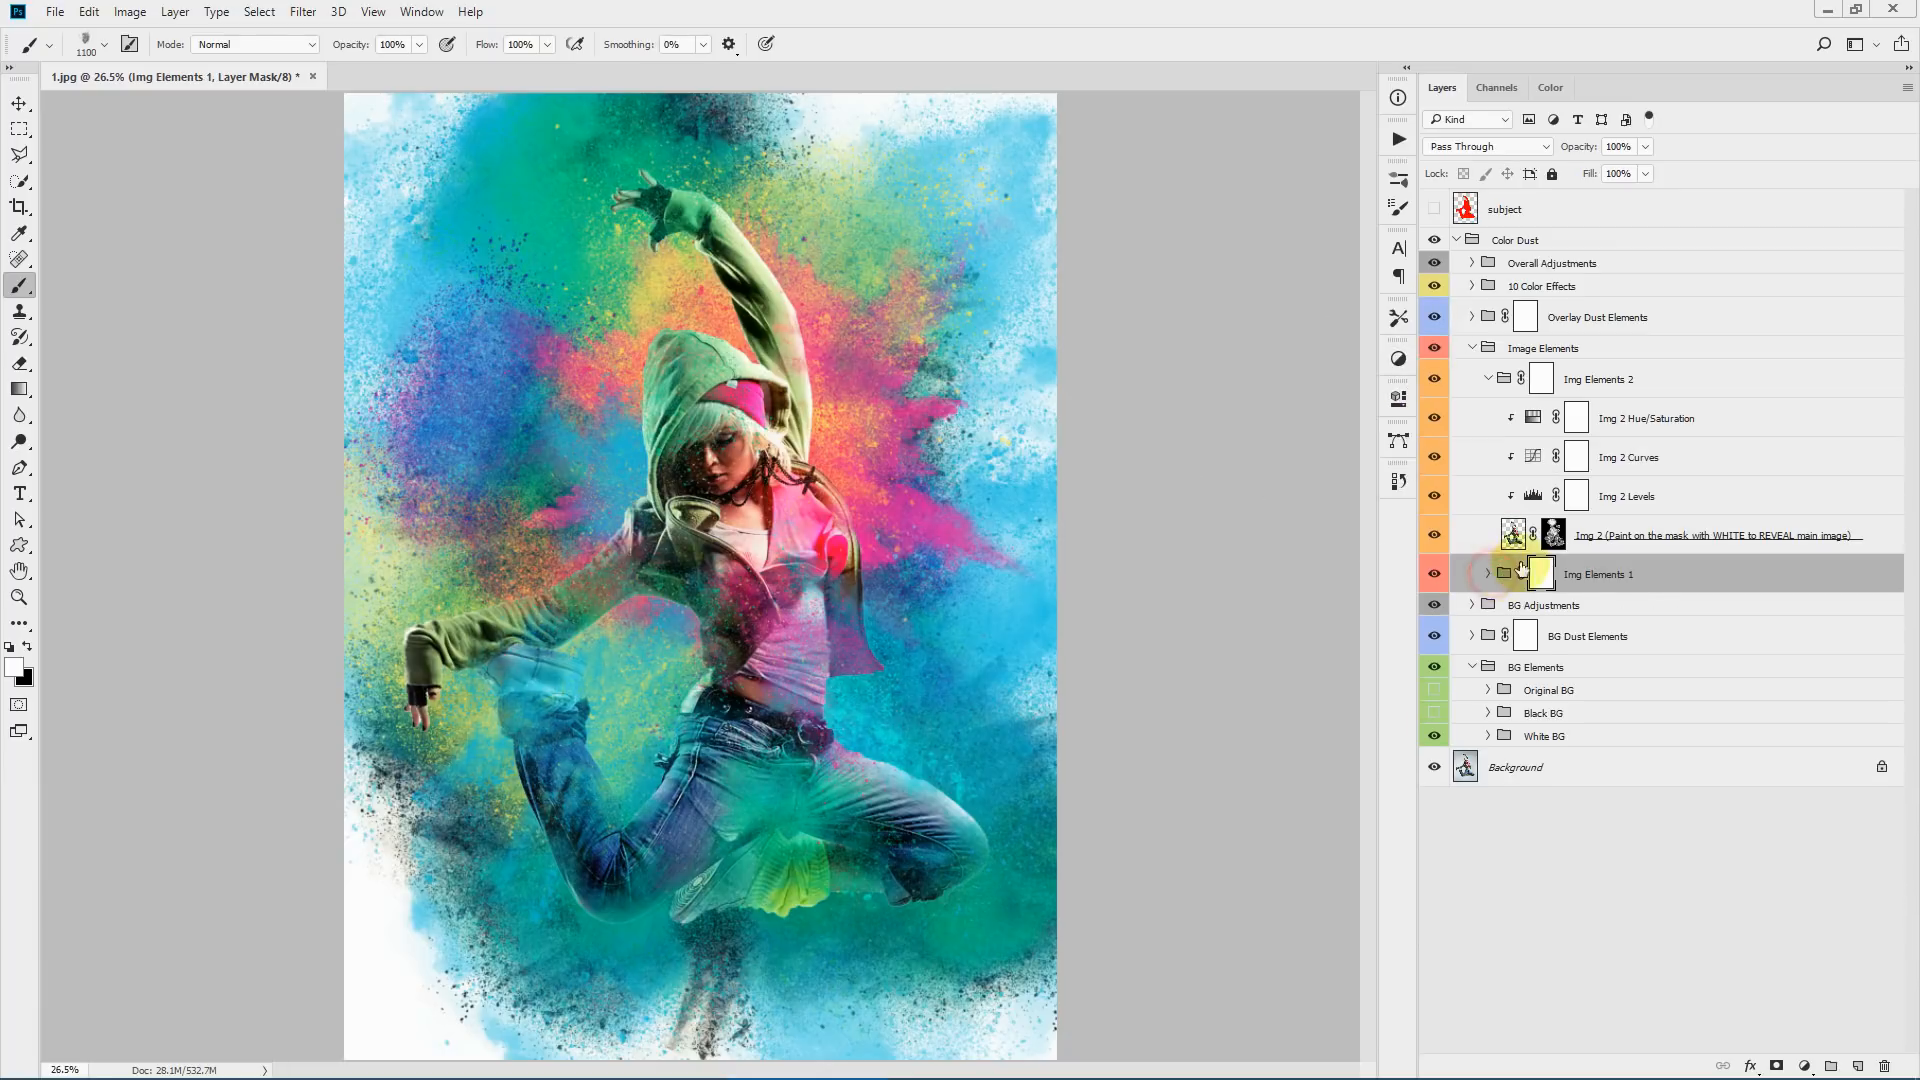
left_click(1489, 379)
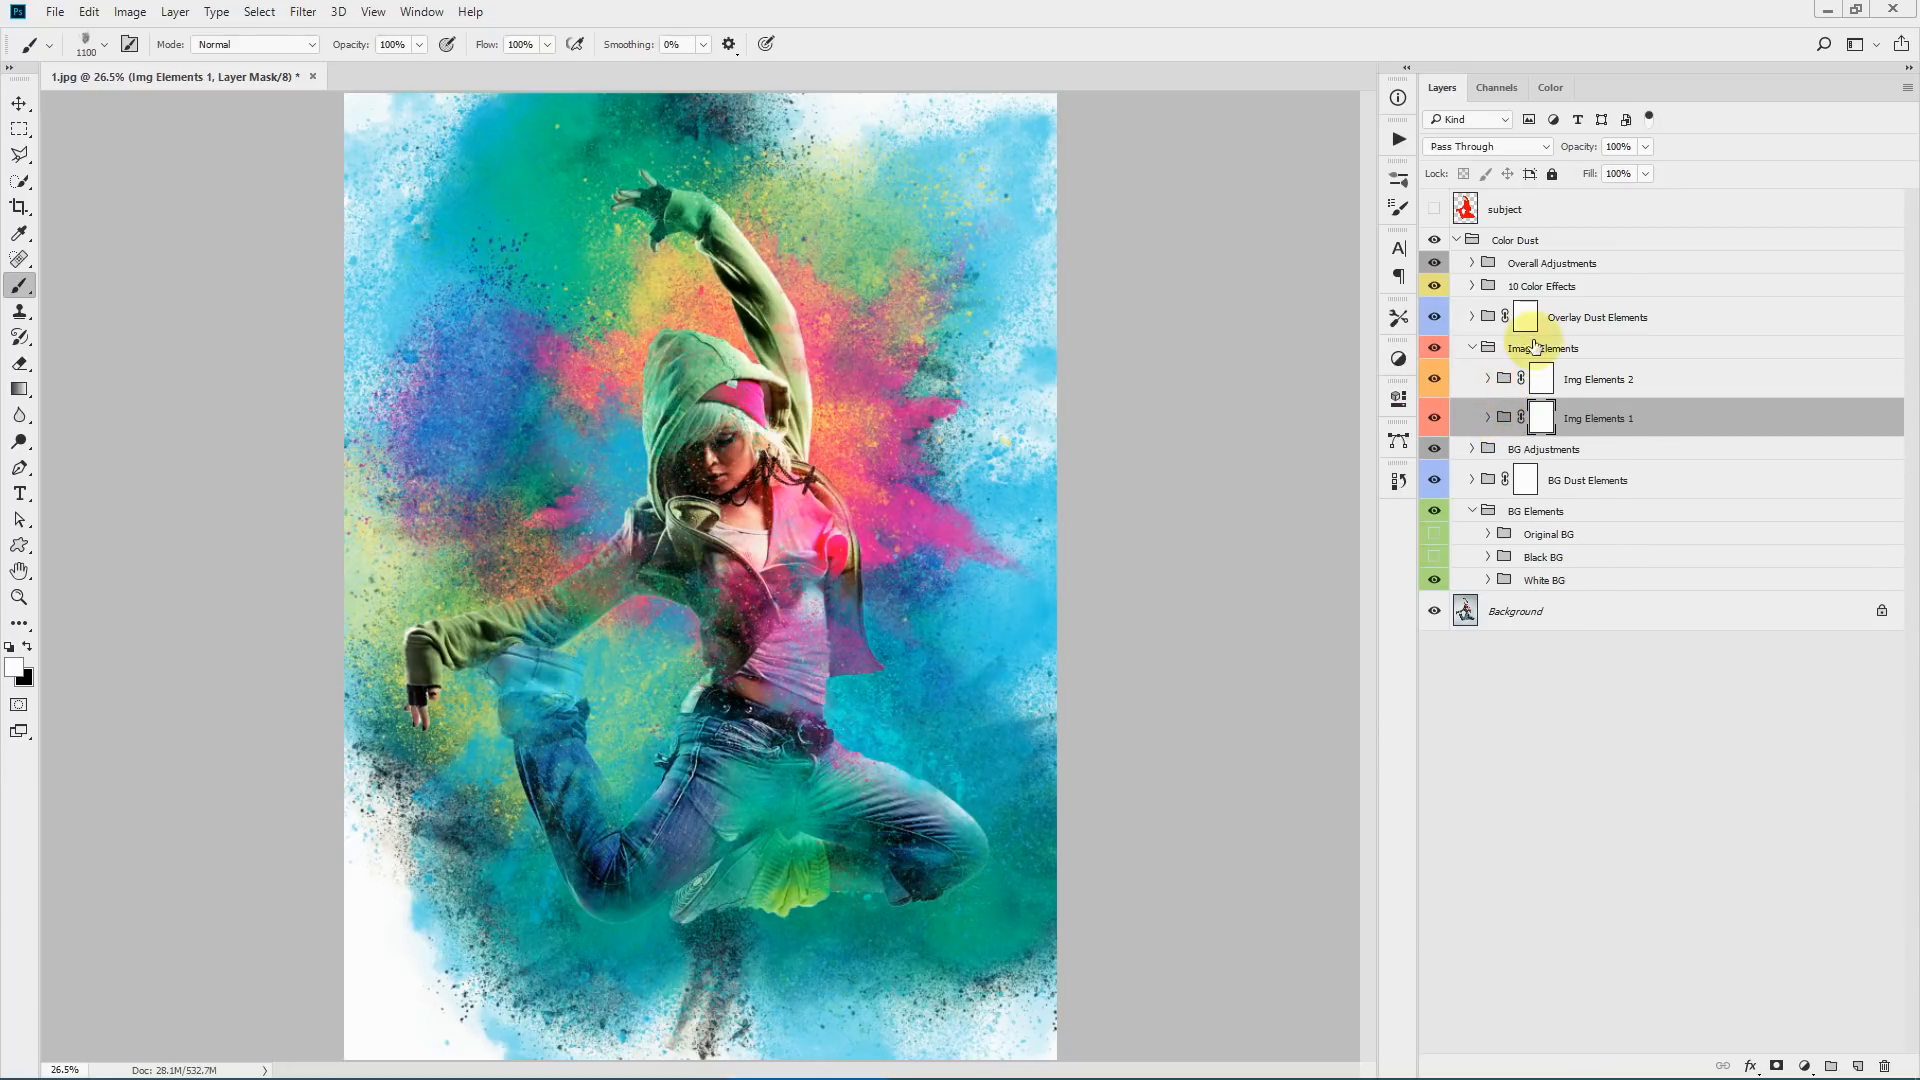
- Expand the Overlay Dust Elements group and compare the image with its overlay dust hidden and shown
left_click(1605, 320)
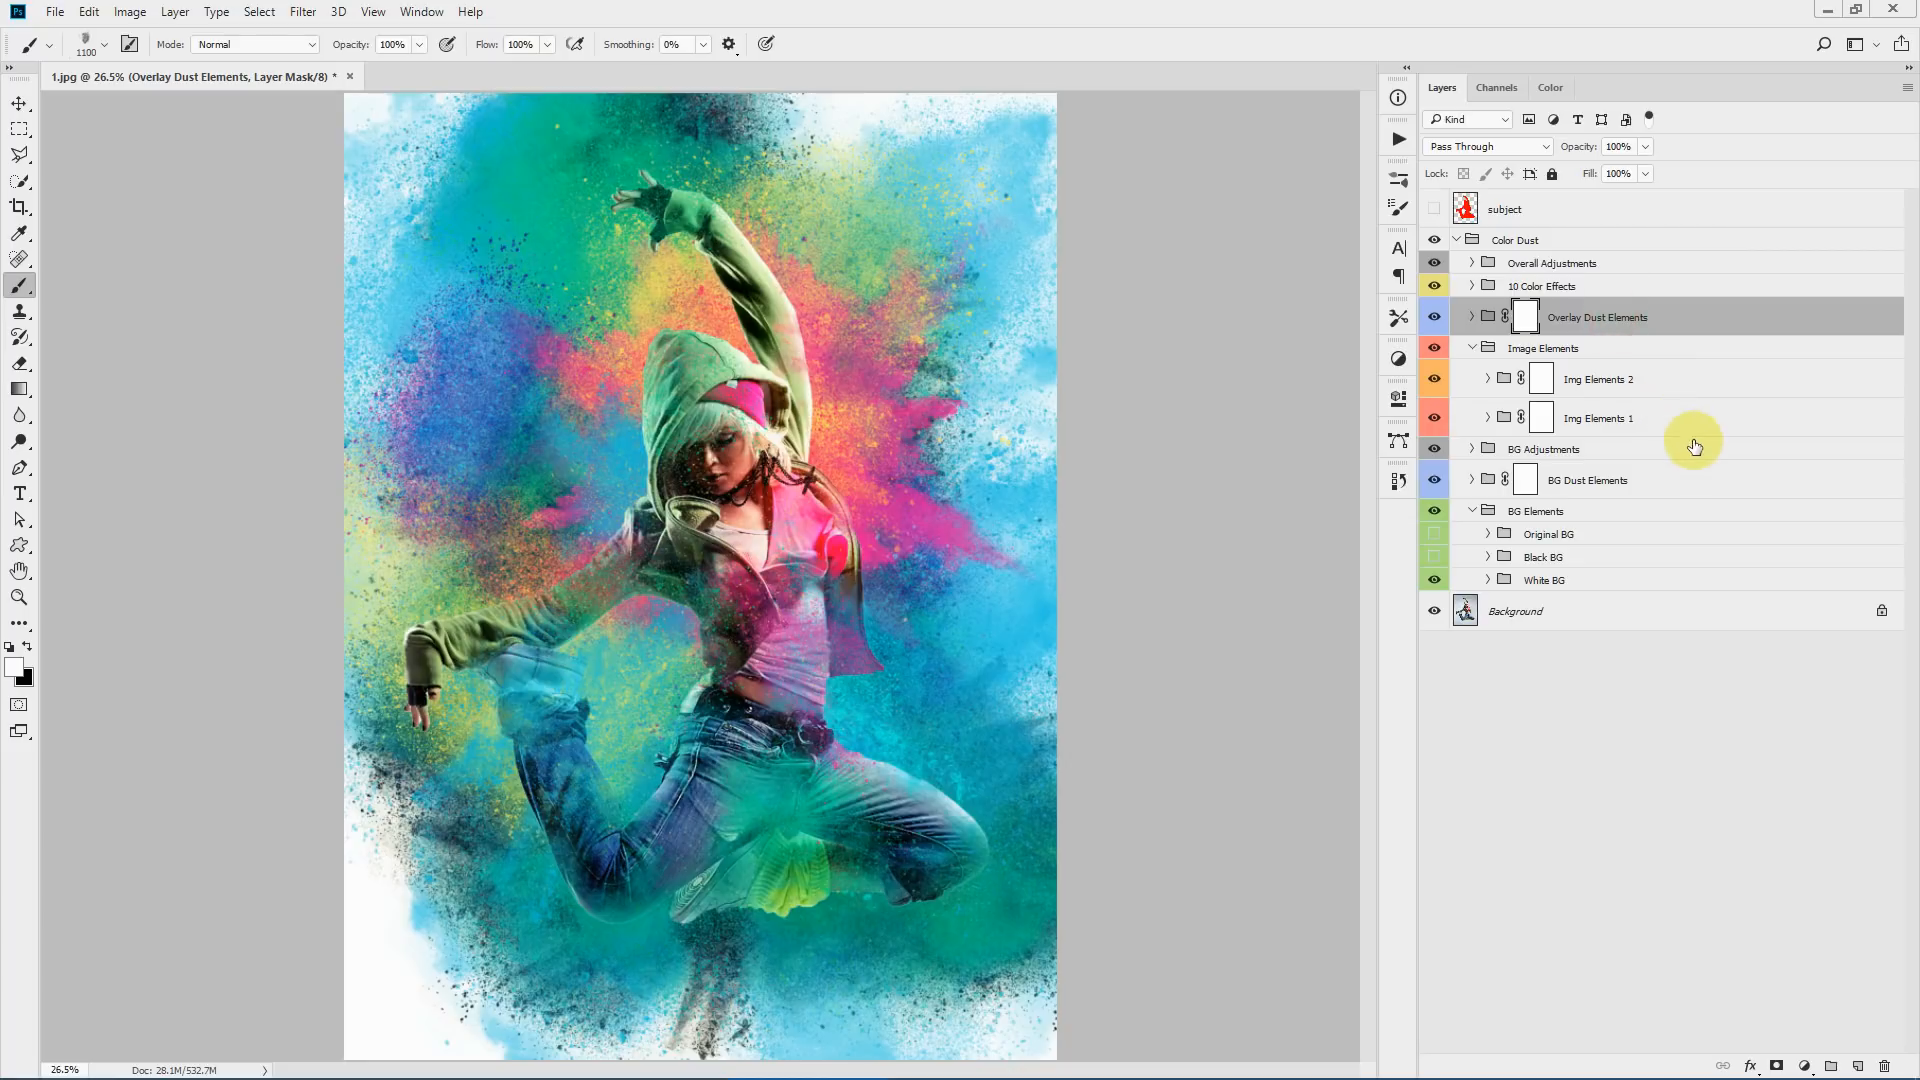
left_click(1471, 318)
left_click(1434, 317)
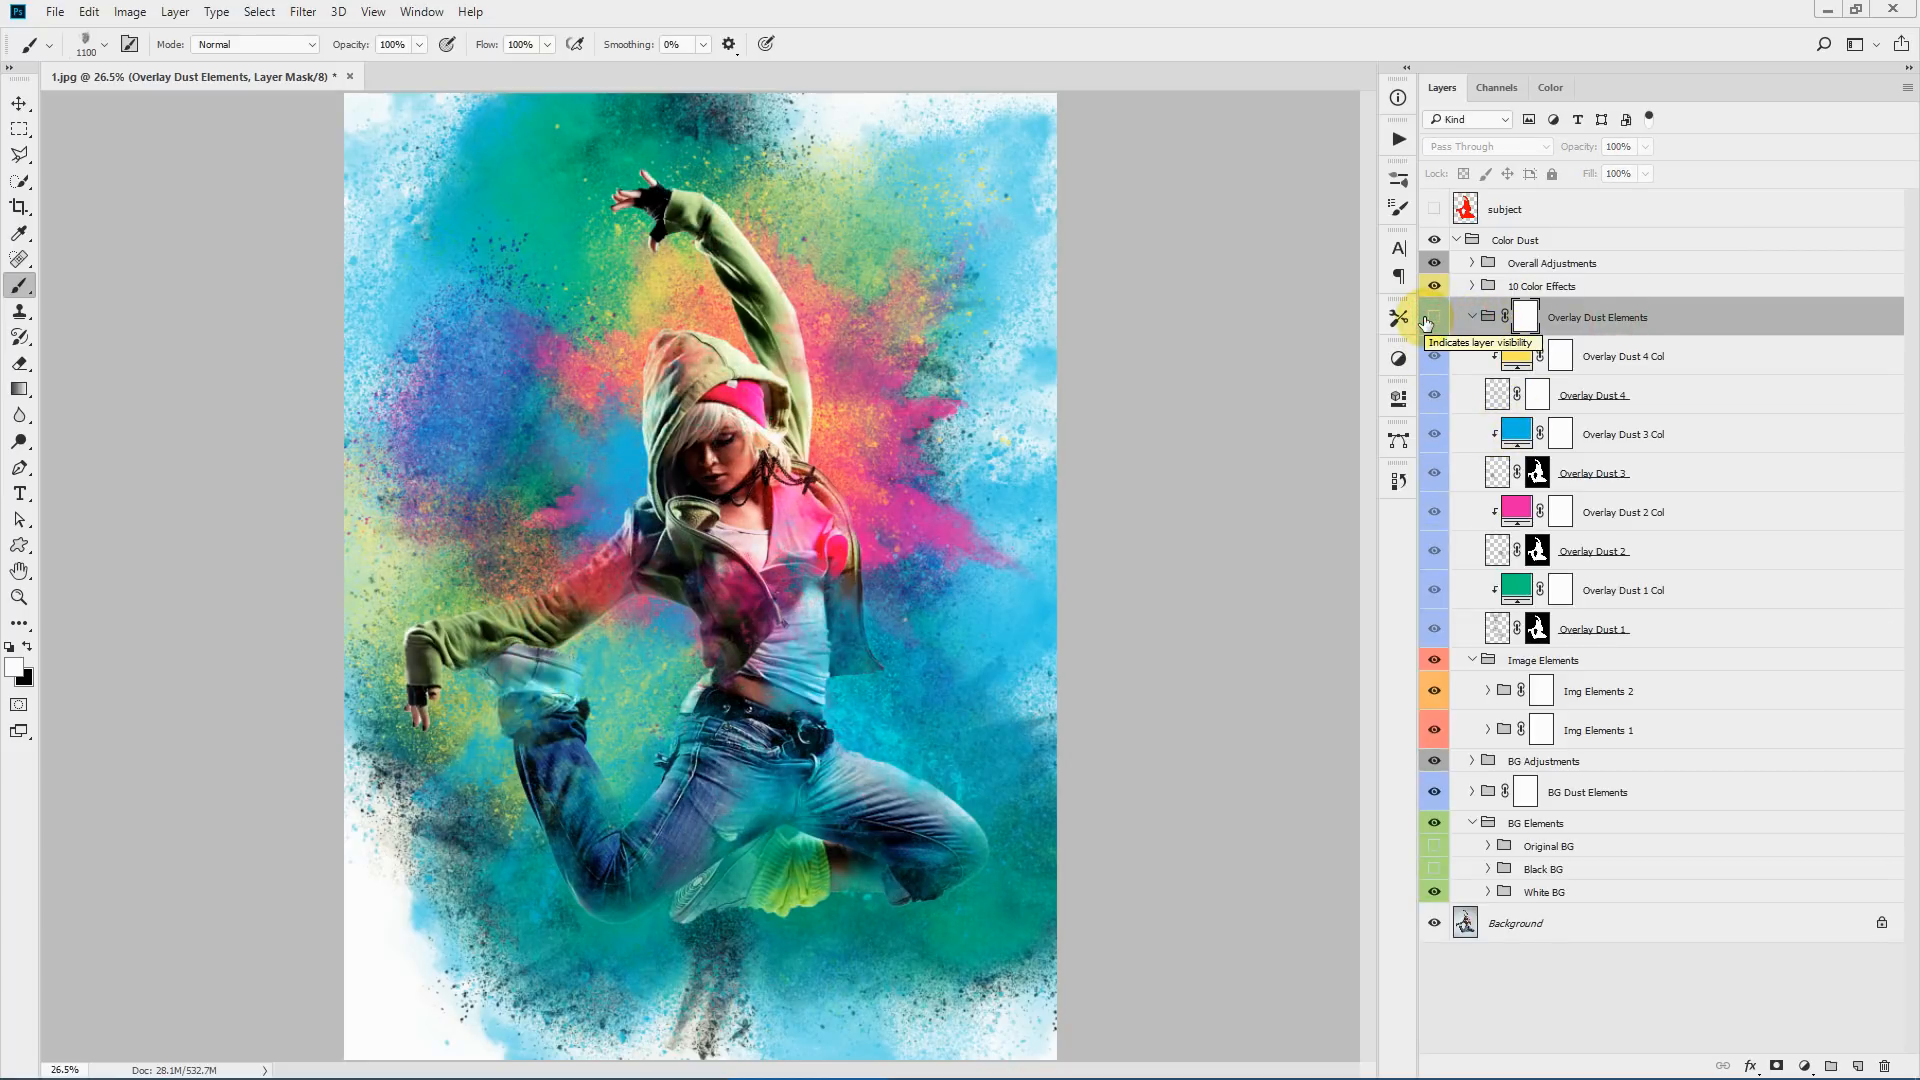
left_click(1427, 318)
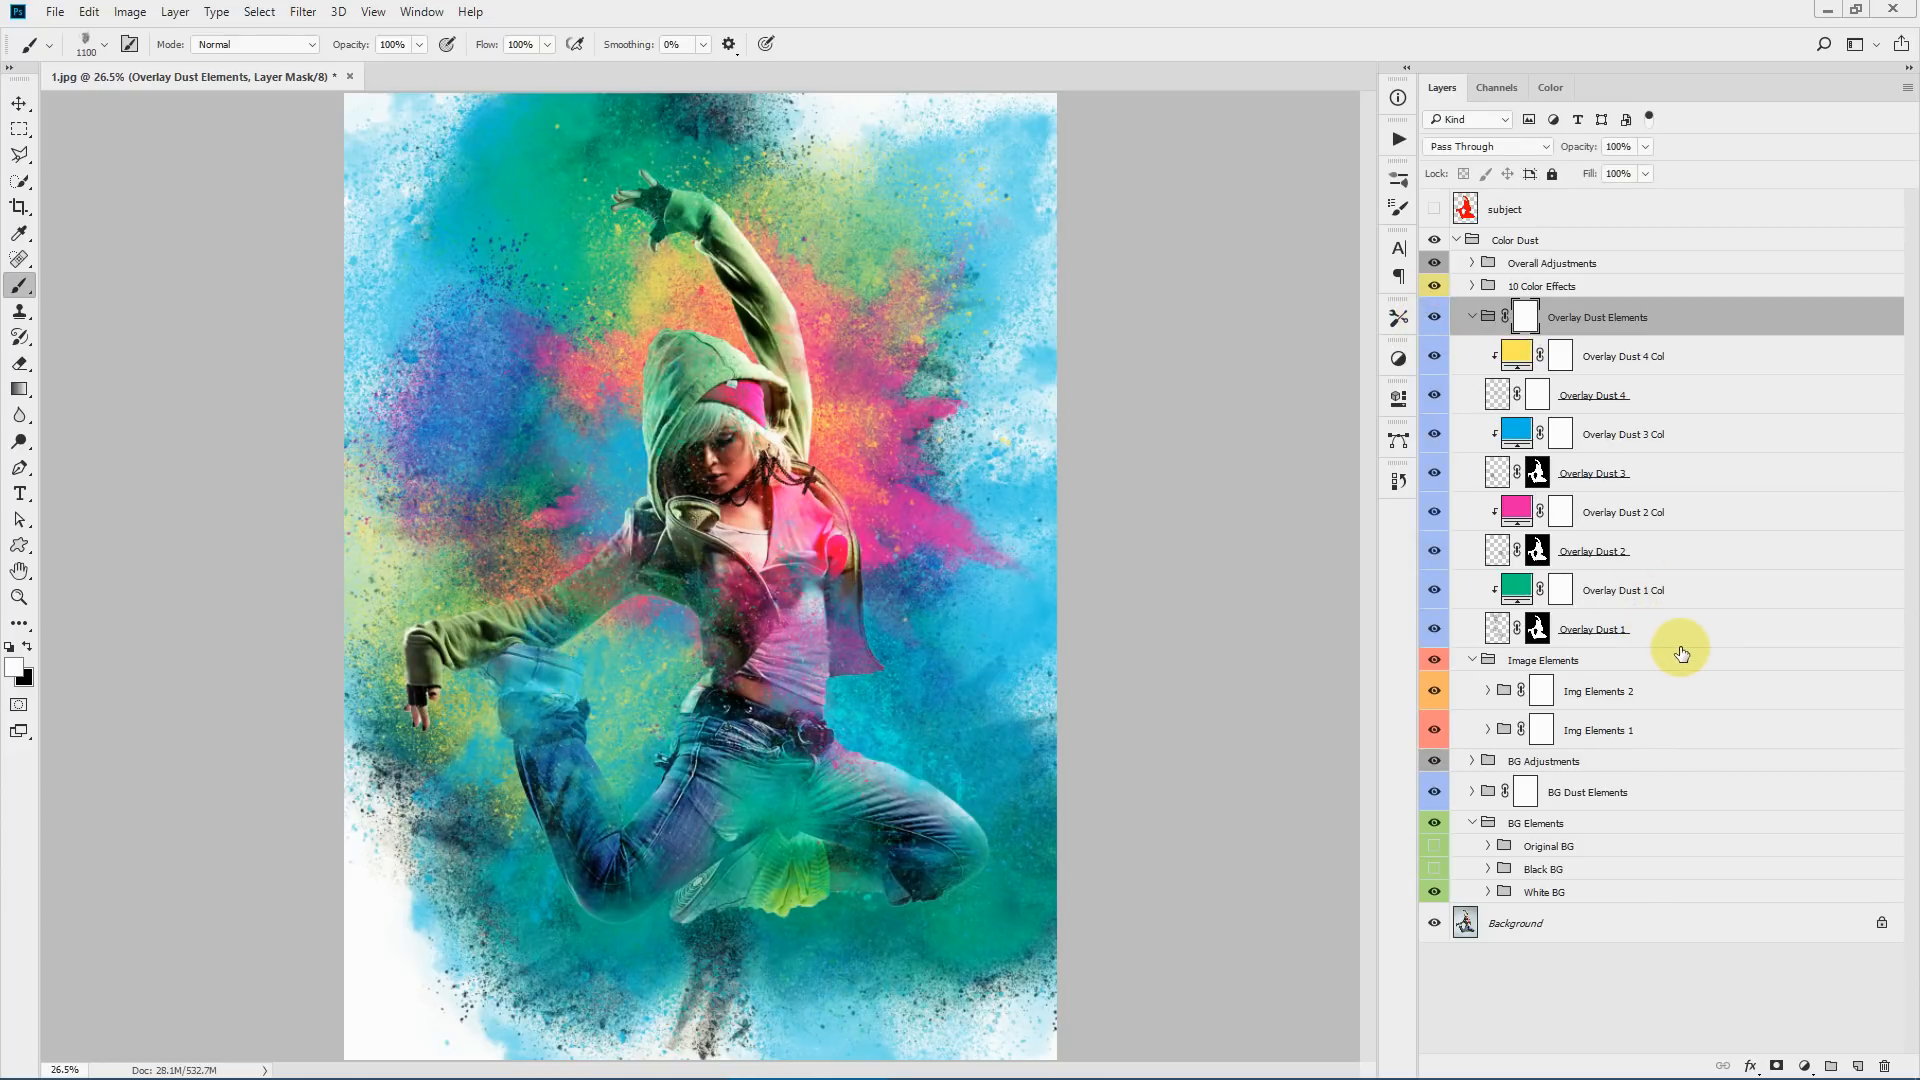
- Try grey-green #5f726b, blue #00baff and other hues as the Overlay Dust 1 Col fill color, discarding the change
double_click(1517, 592)
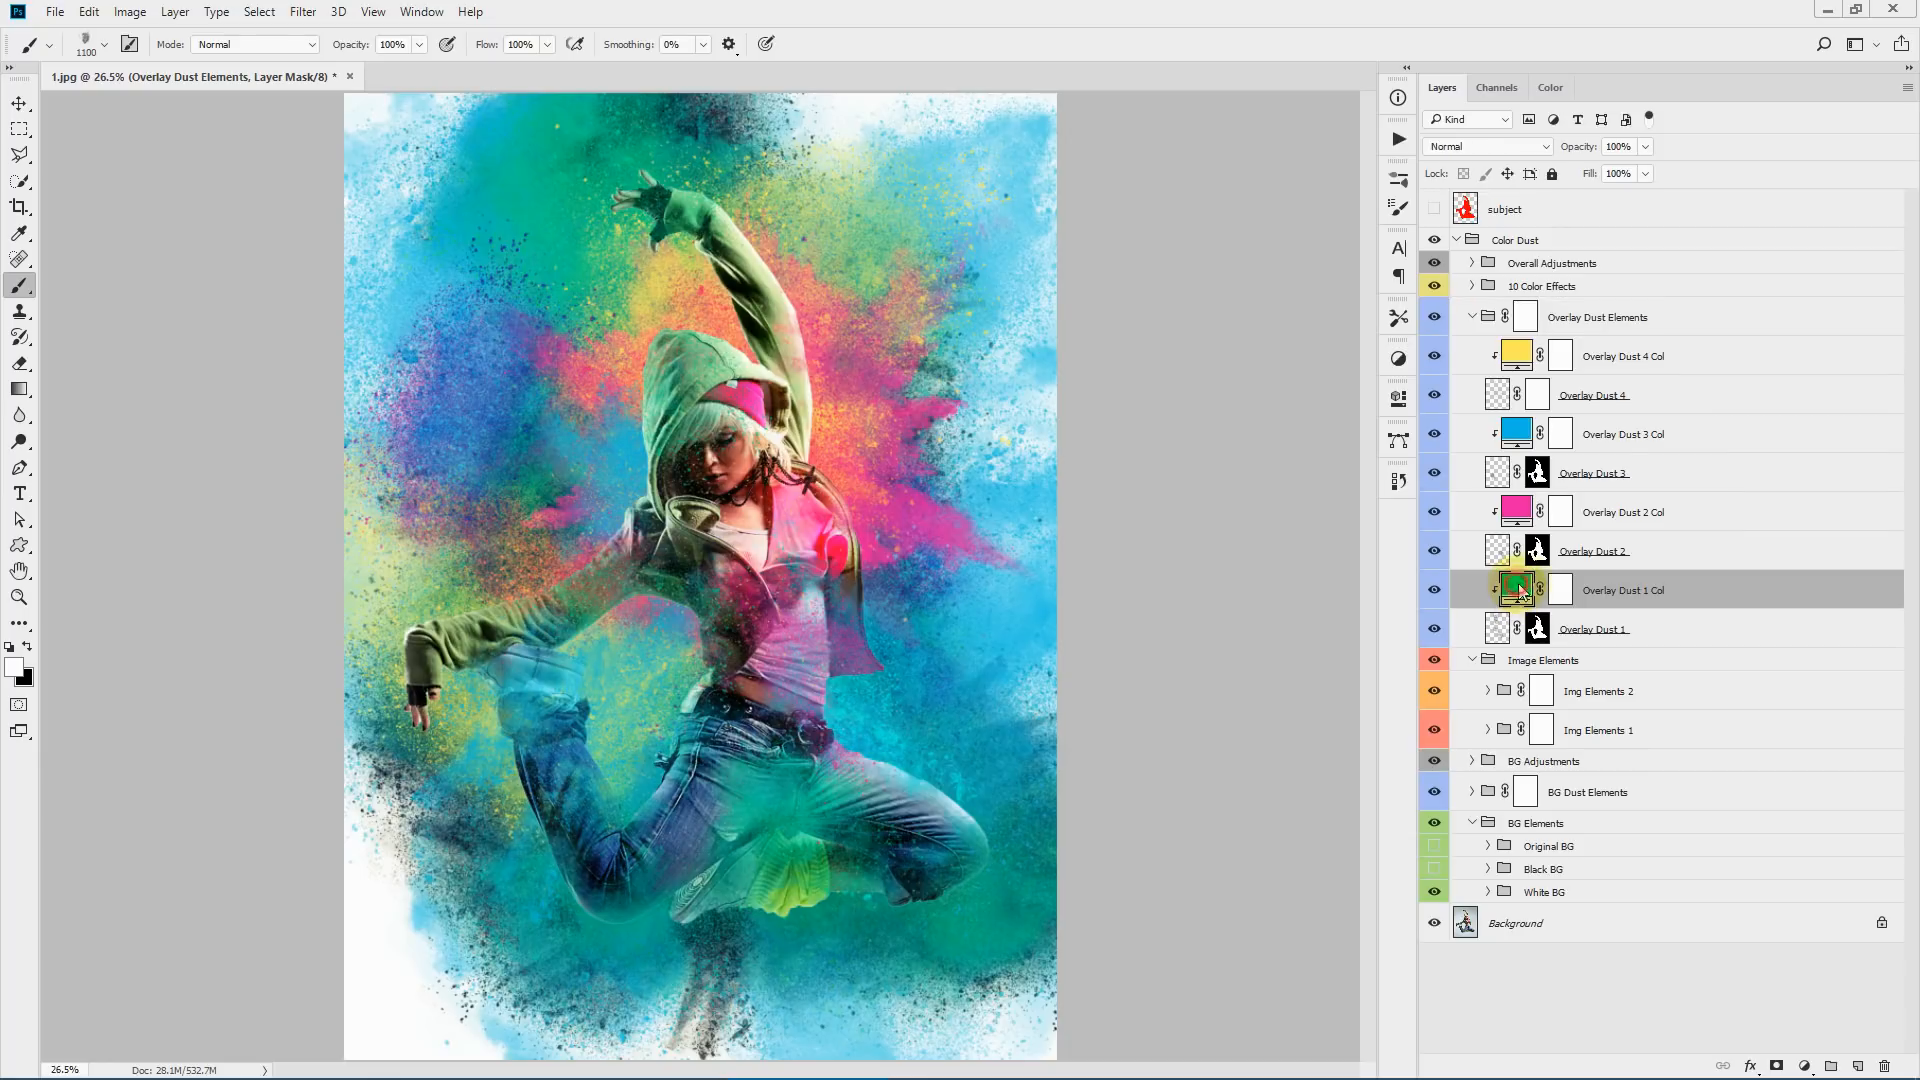
left_click_drag(1212, 424, 1213, 437)
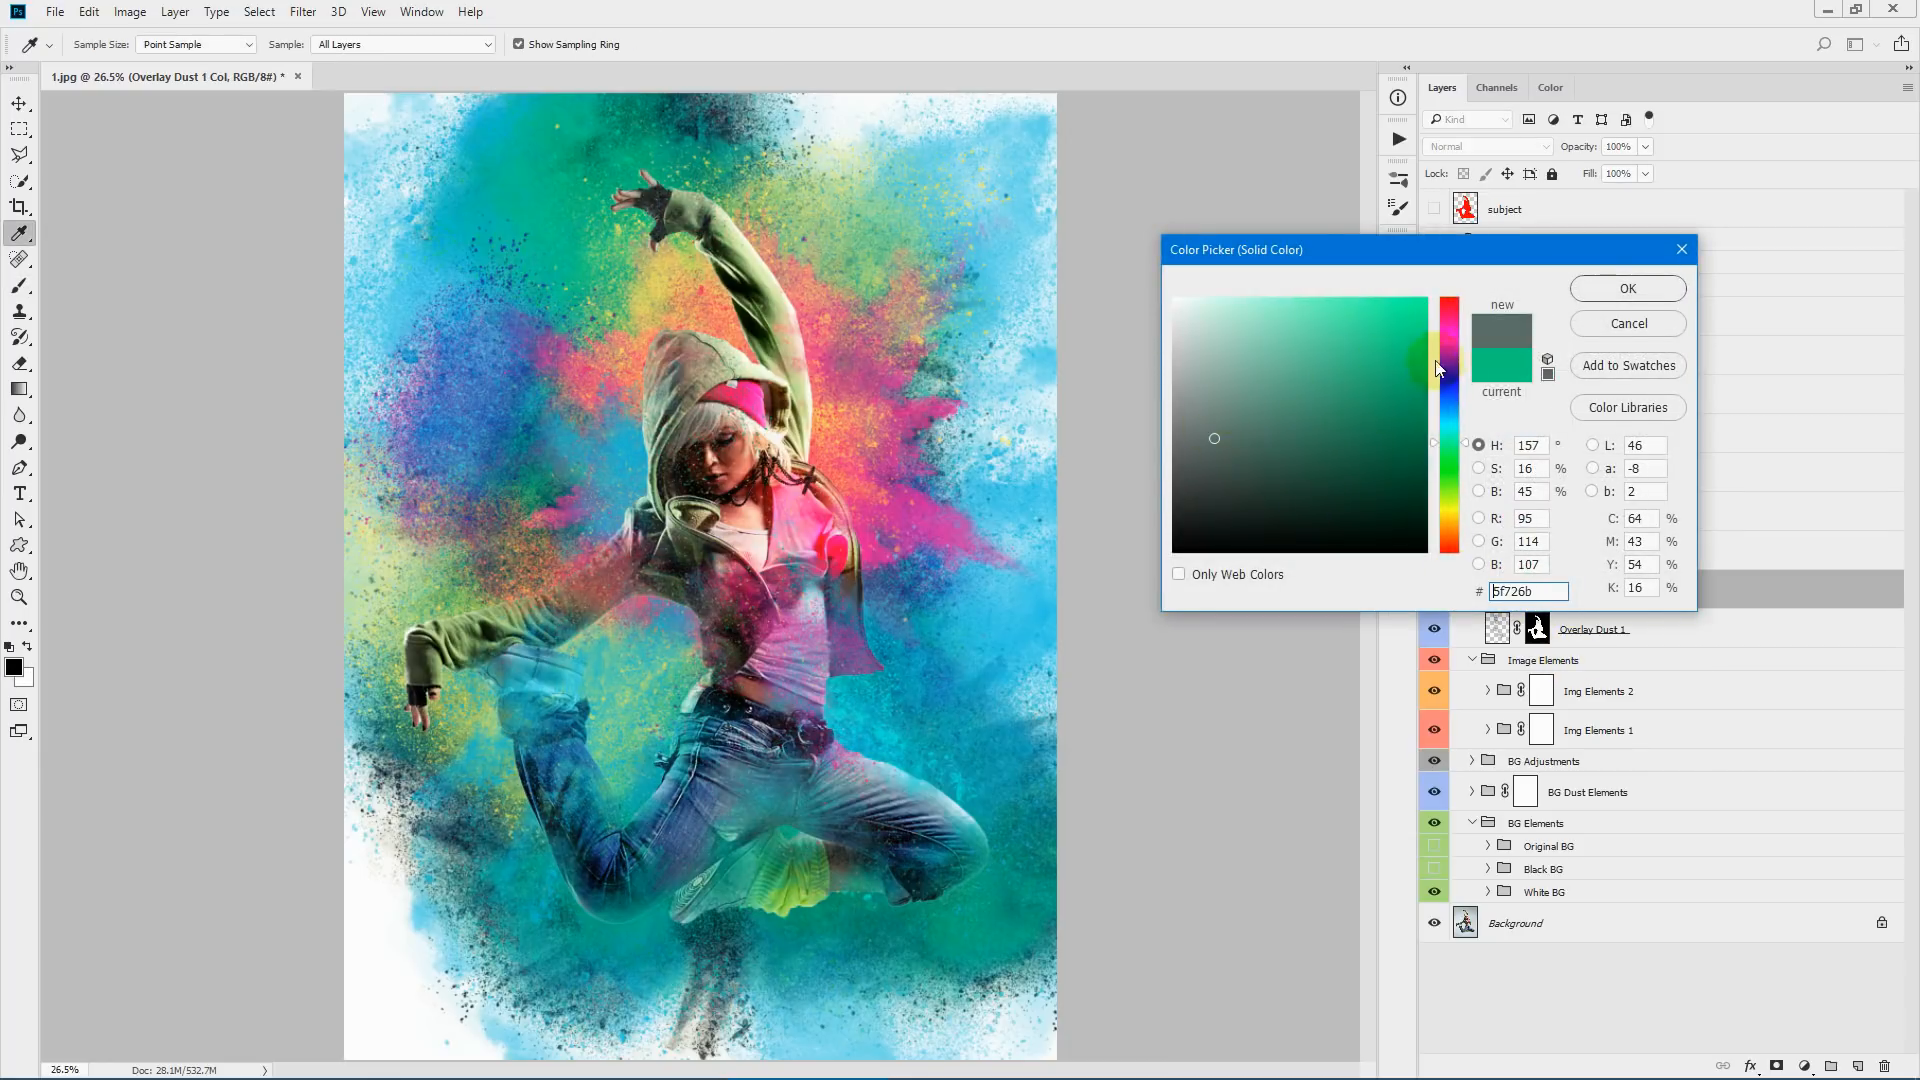
mouse_move(1448, 345)
left_mouse_down()
mouse_move(1448, 414)
mouse_move(1540, 262)
left_mouse_up()
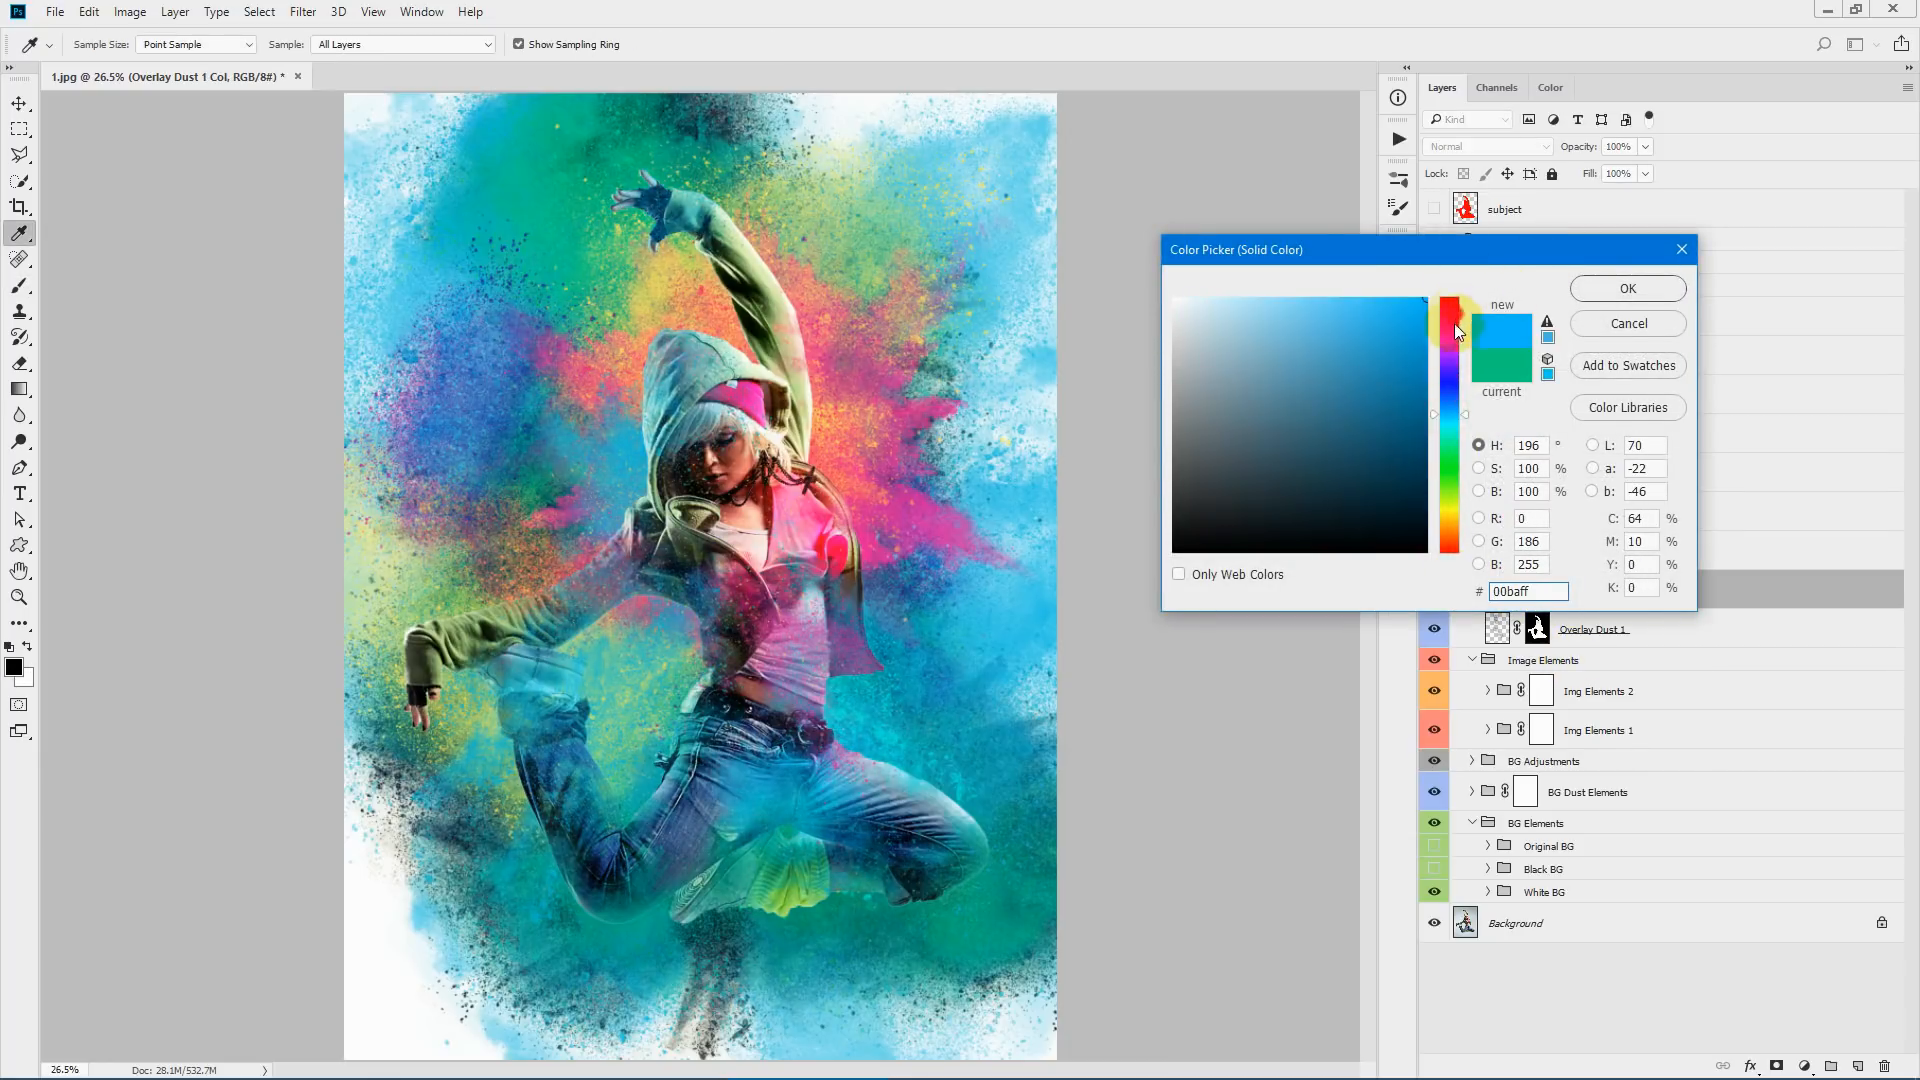
left_click_drag(1454, 322, 1442, 420)
left_click(1600, 322)
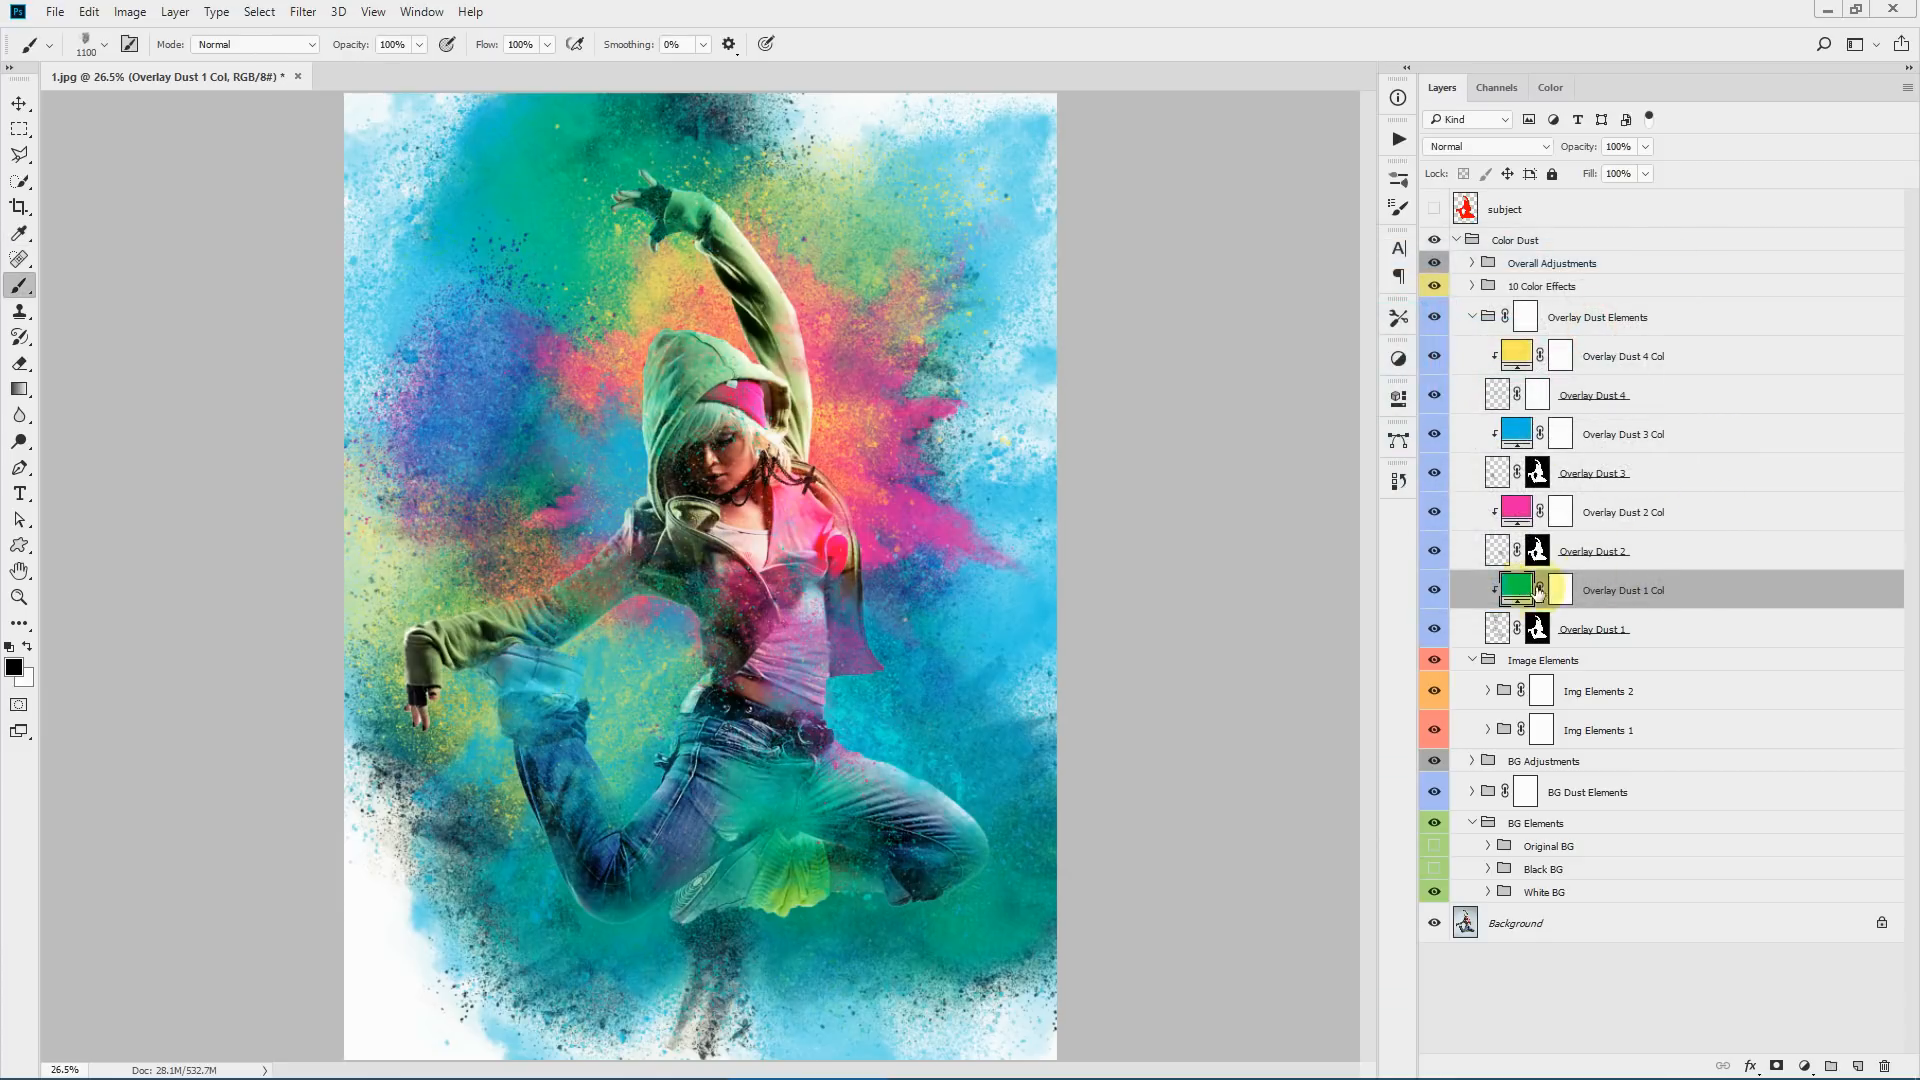
- Target the Overlay Dust 1 layer mask and make black the paint color
left_click(1560, 590)
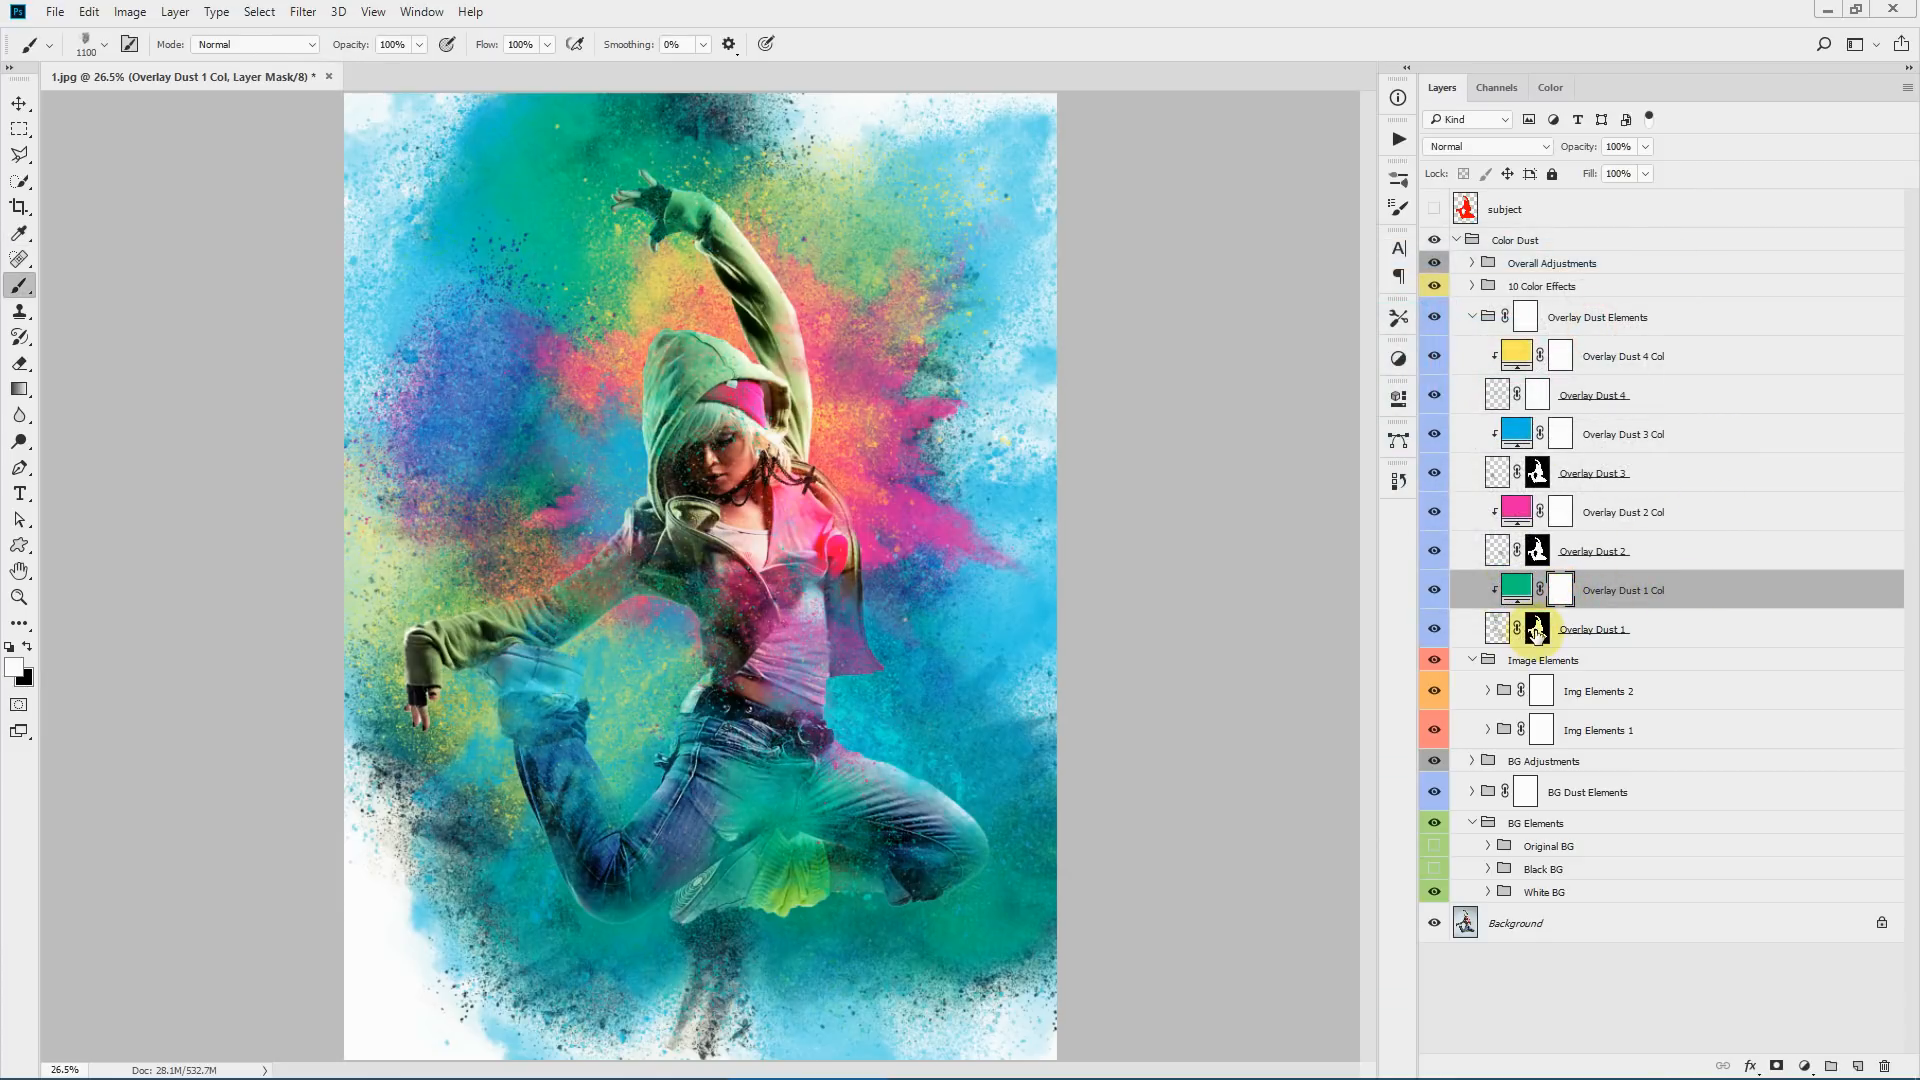
left_click(1536, 630)
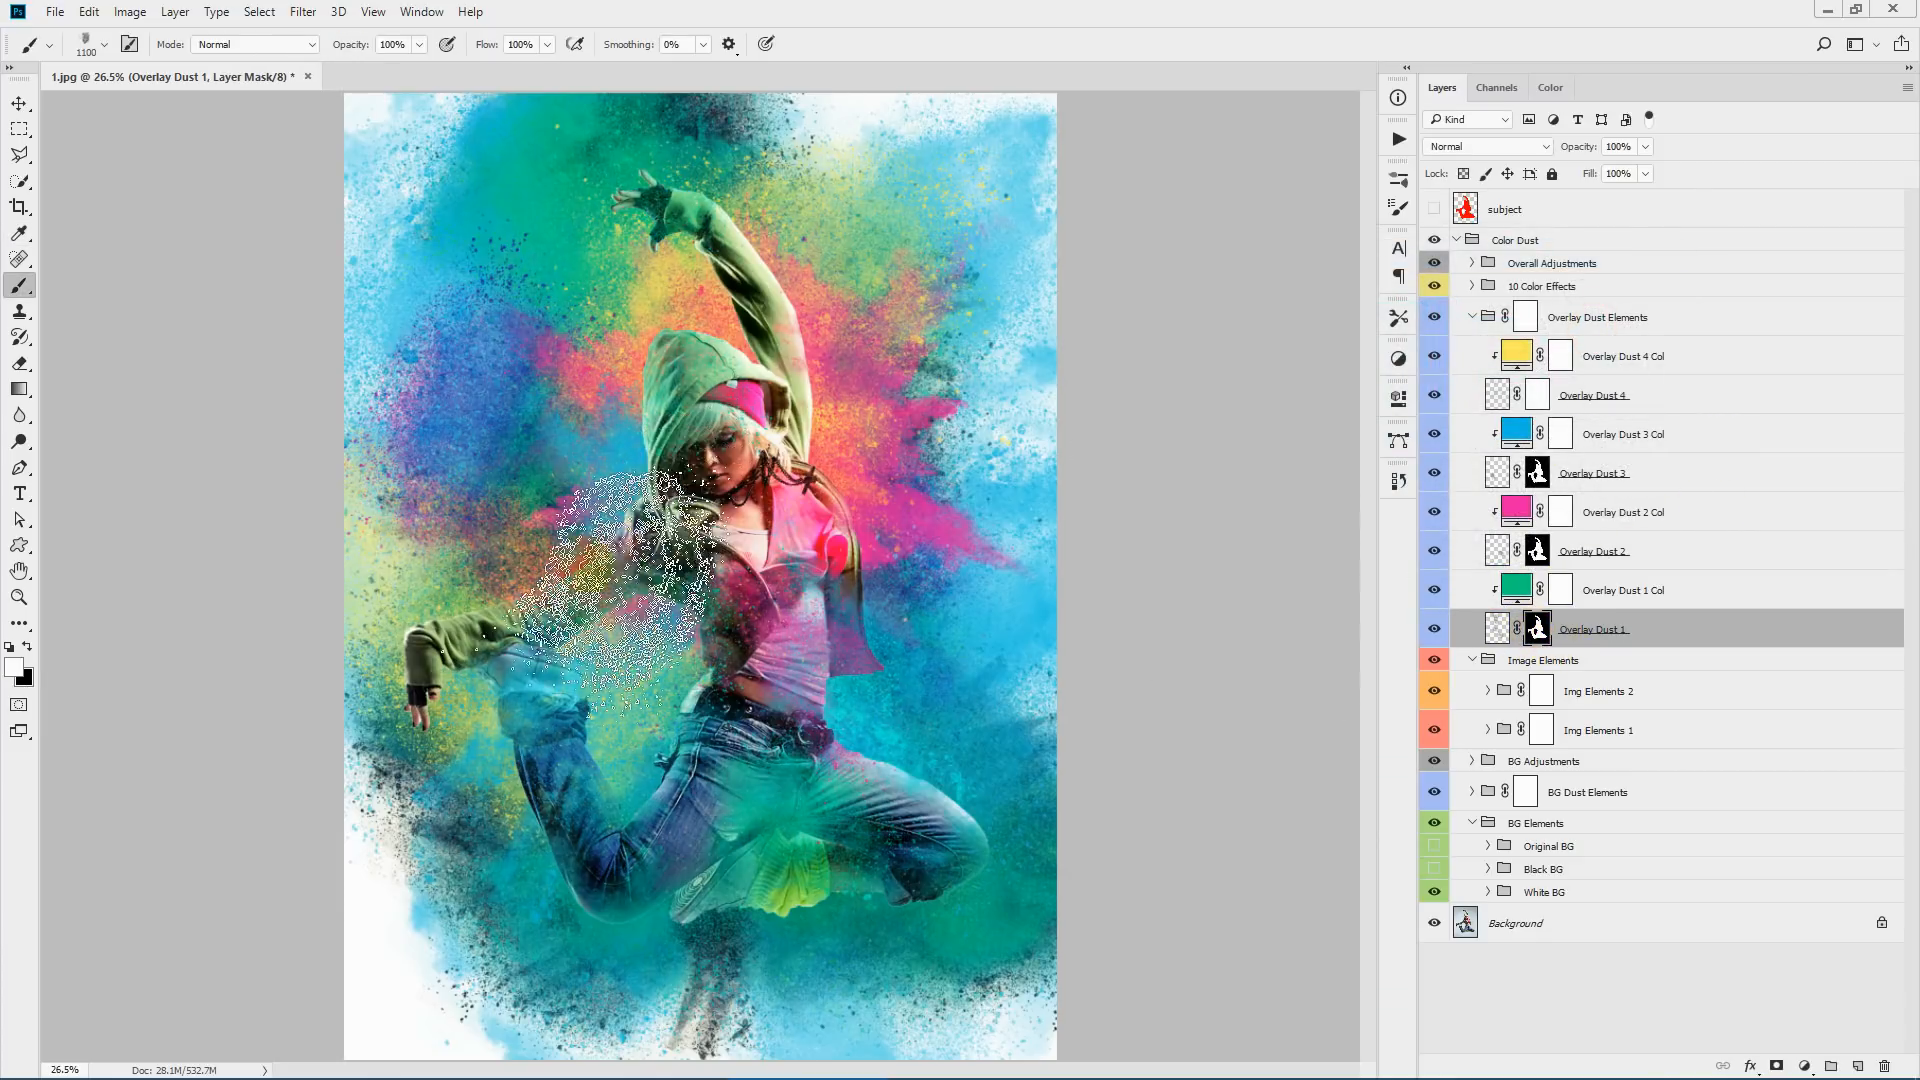
left_click(28, 648)
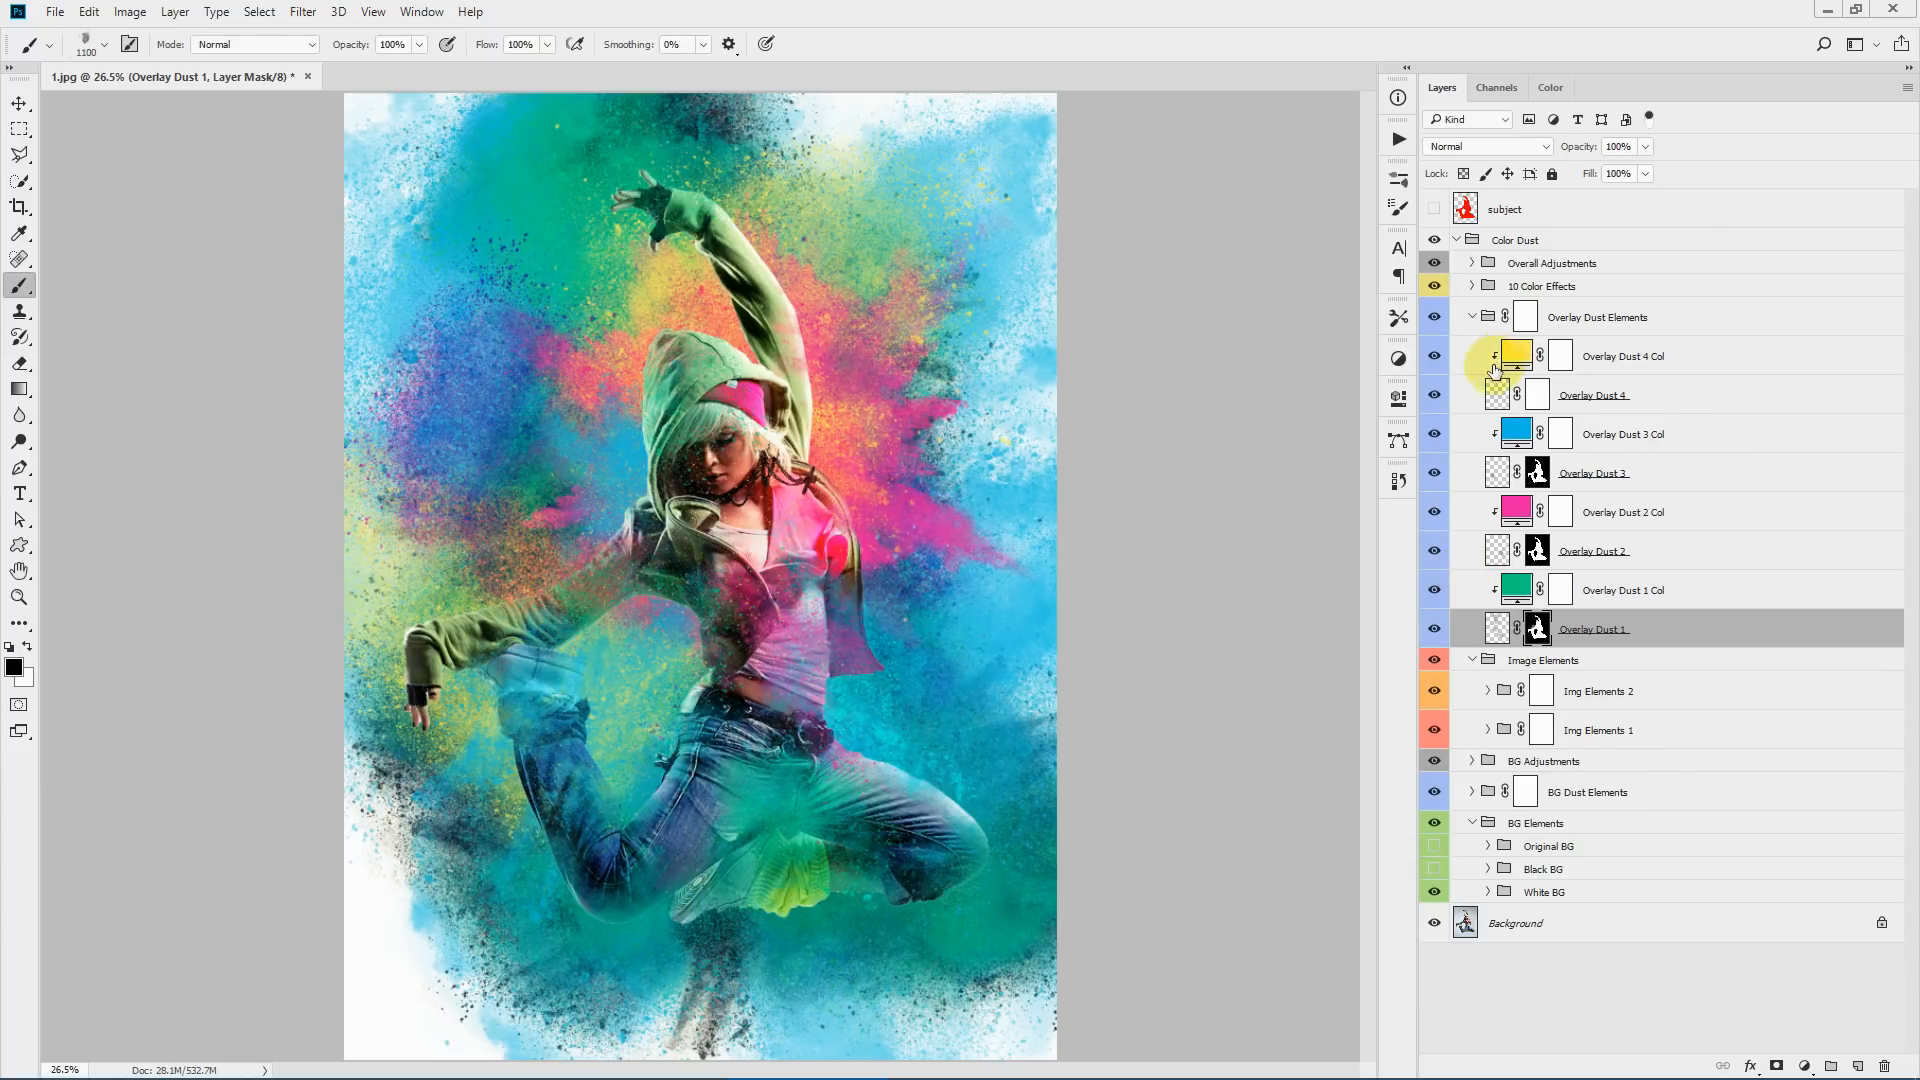
- Create a new layer above Overlay Dust 4 Col and stamp black dust on it over the dancer's hood
left_click(1712, 358)
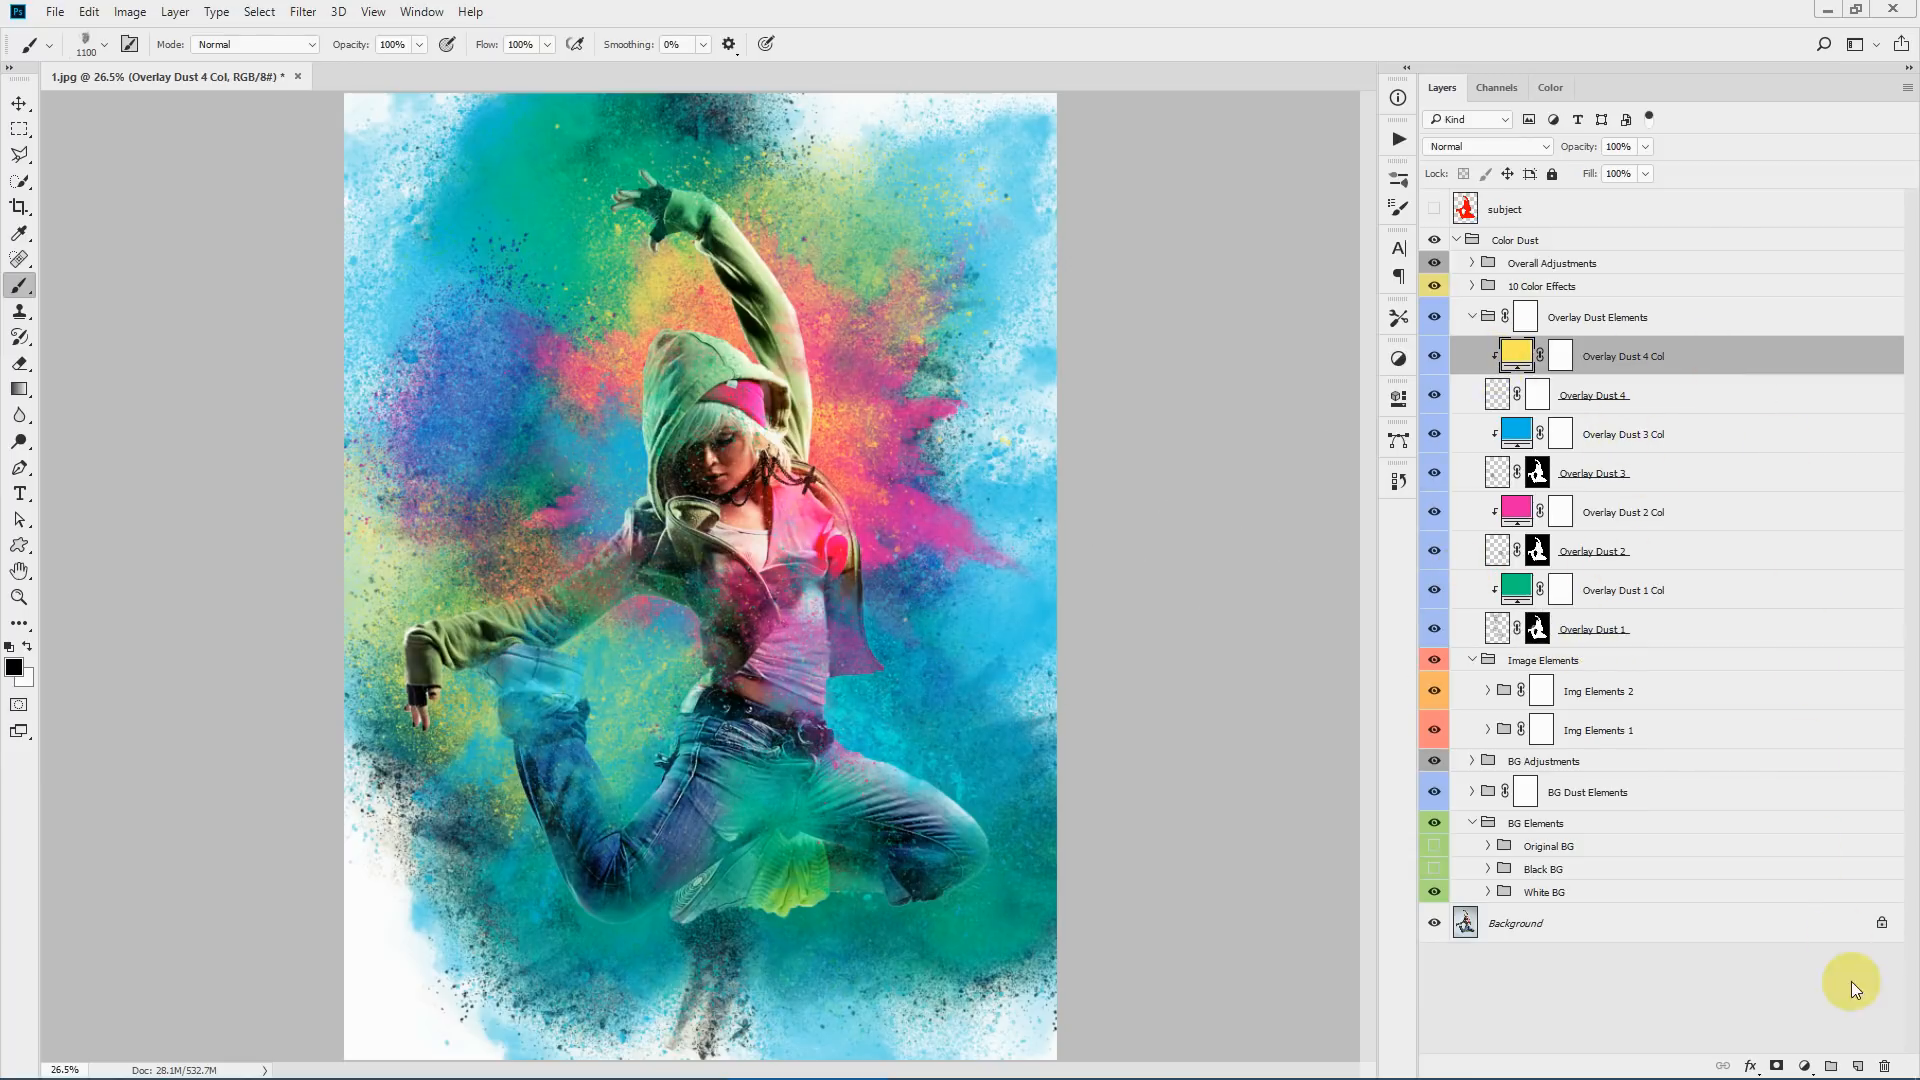
left_click(1860, 1066)
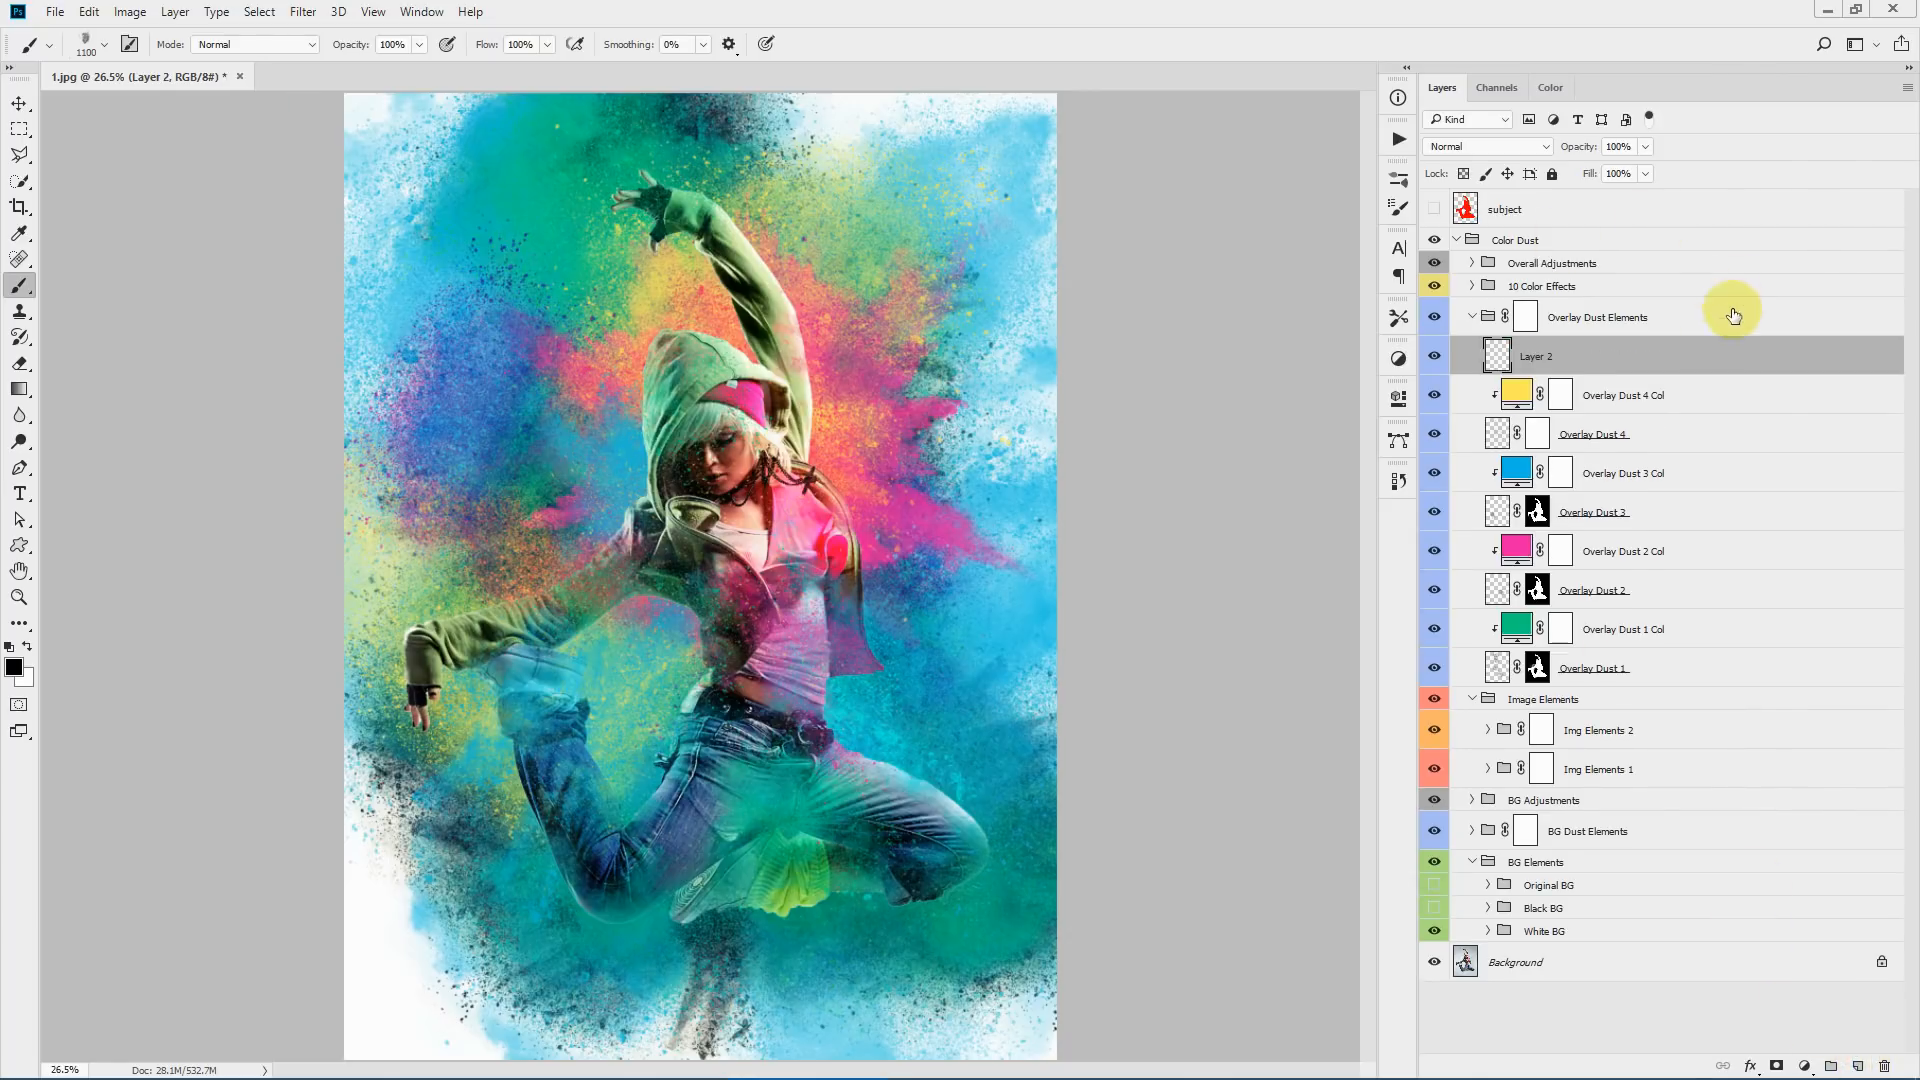
left_click(640, 410)
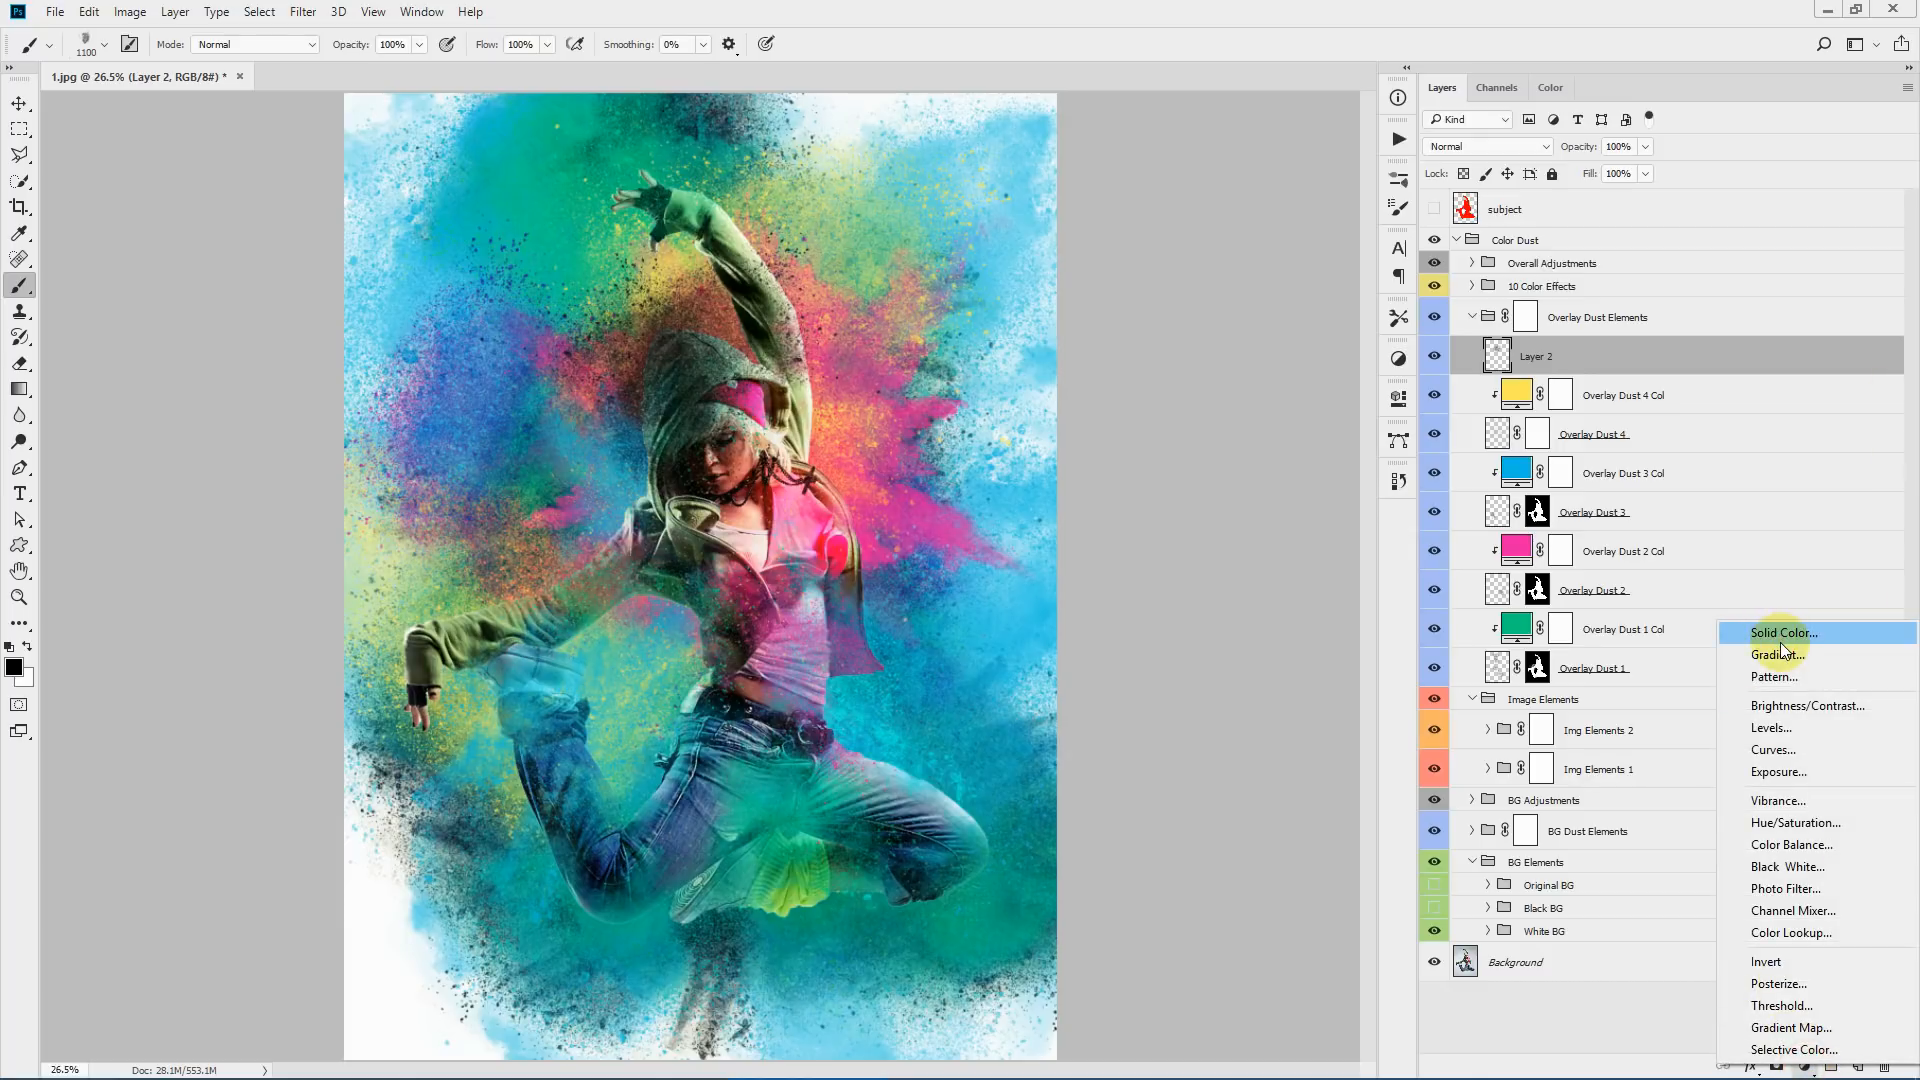
- Clip a red #f70000 Solid Color fill to Layer 2 and compare the image with and without its dust
left_click(1780, 638)
left_click(1408, 317)
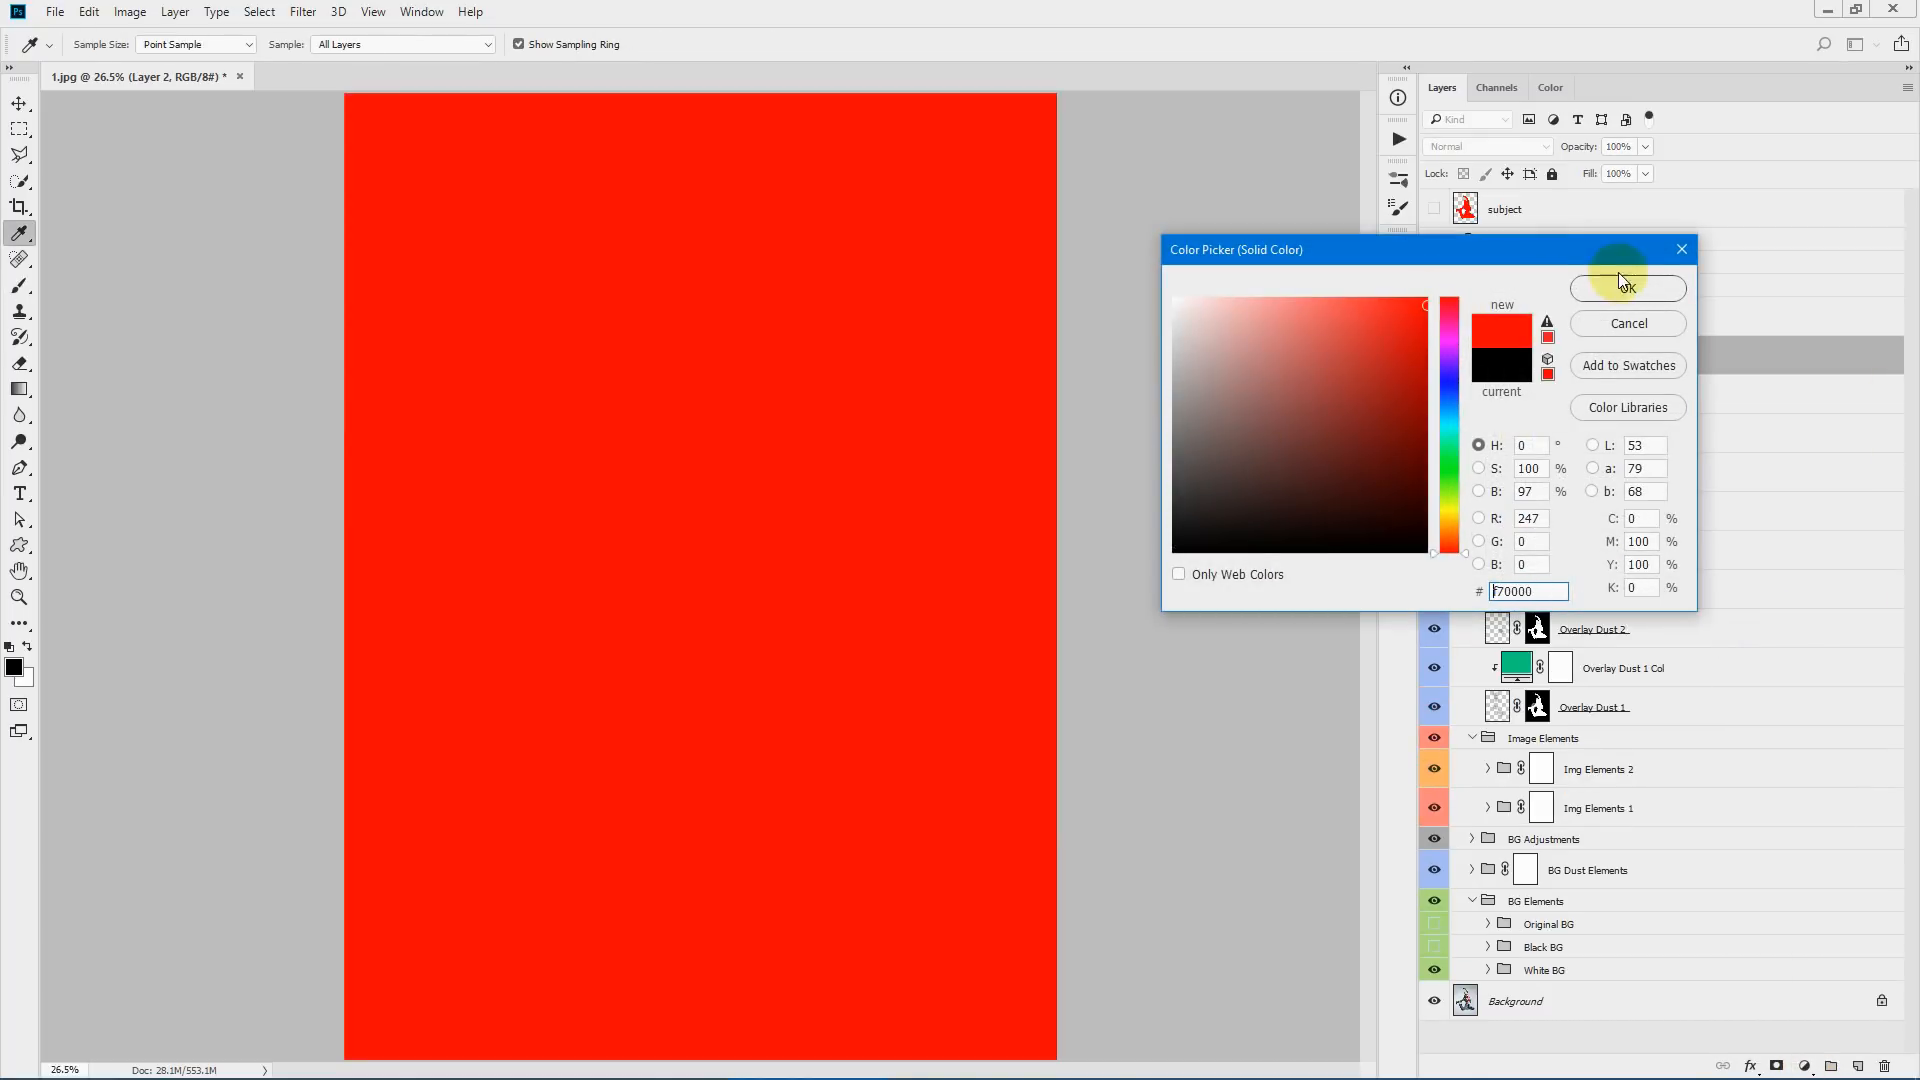
left_click(1628, 288)
right_click(1656, 358)
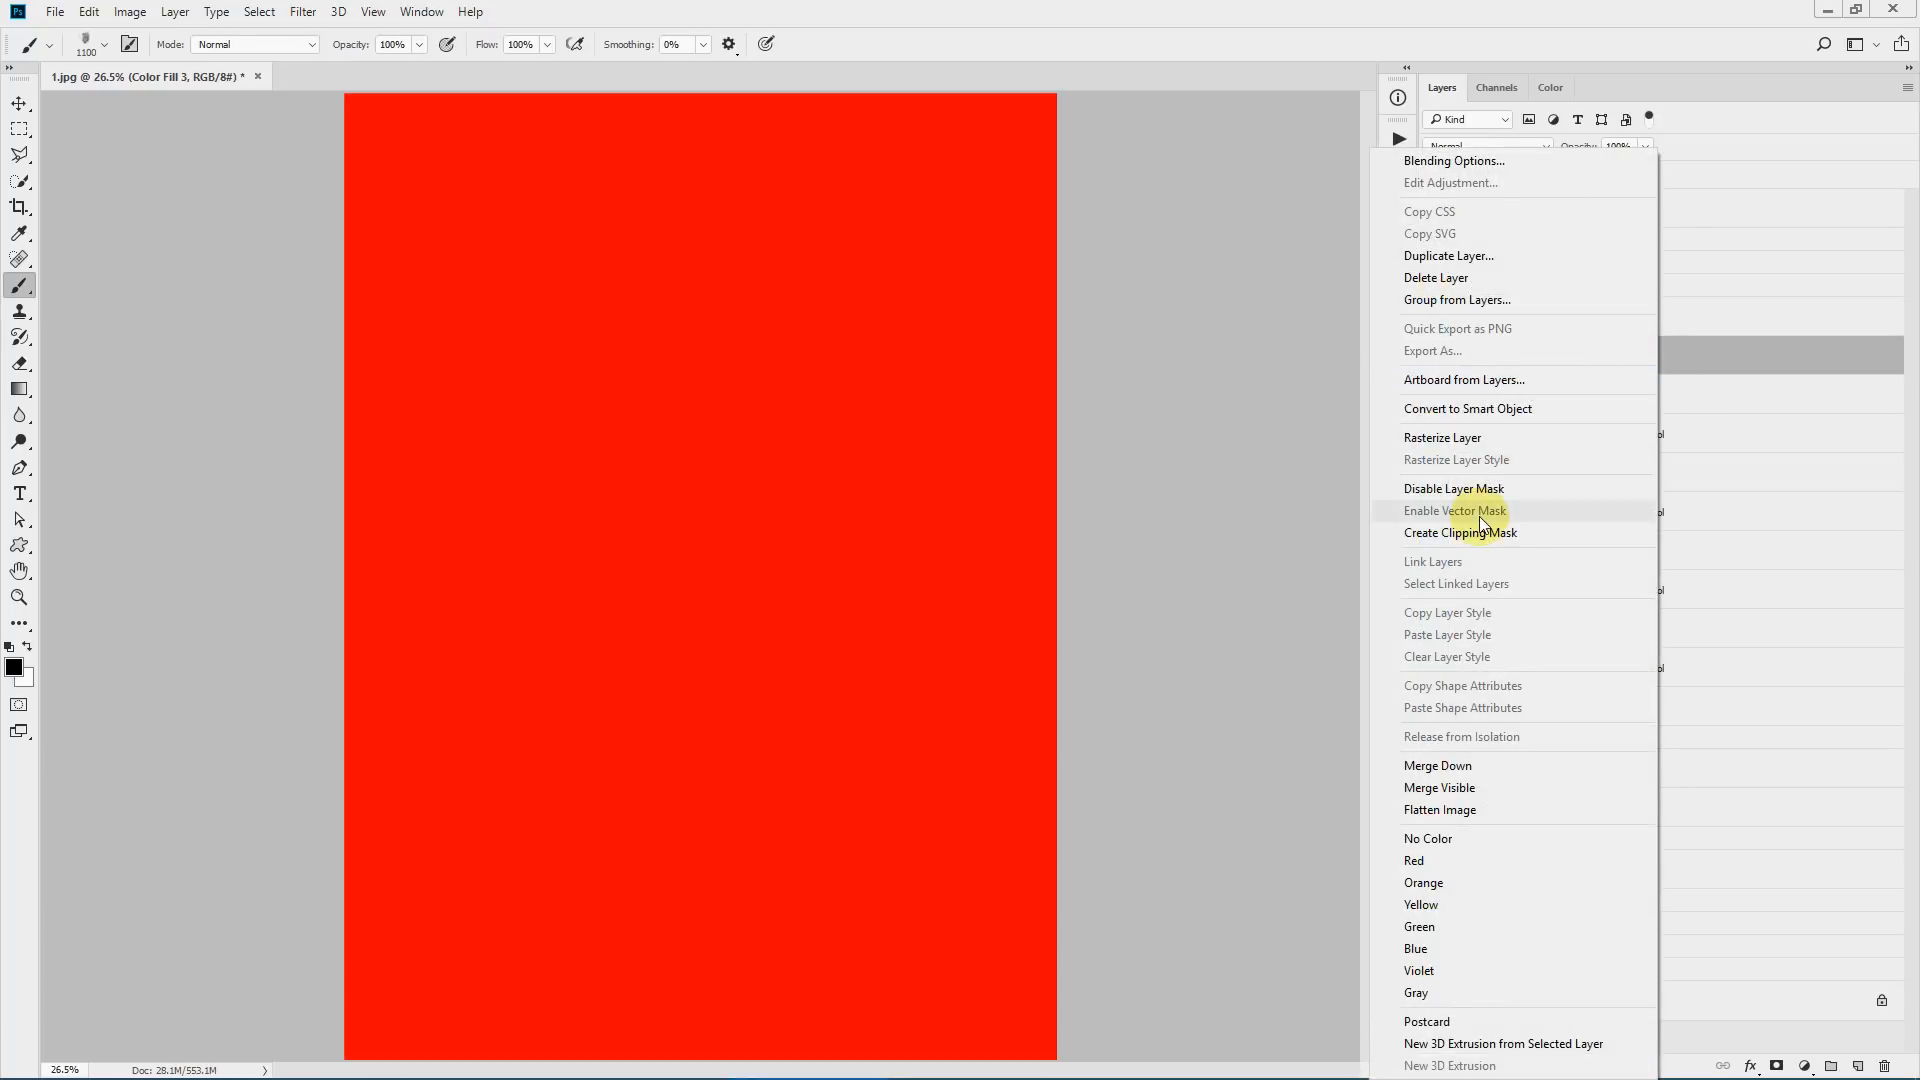
left_click(1462, 532)
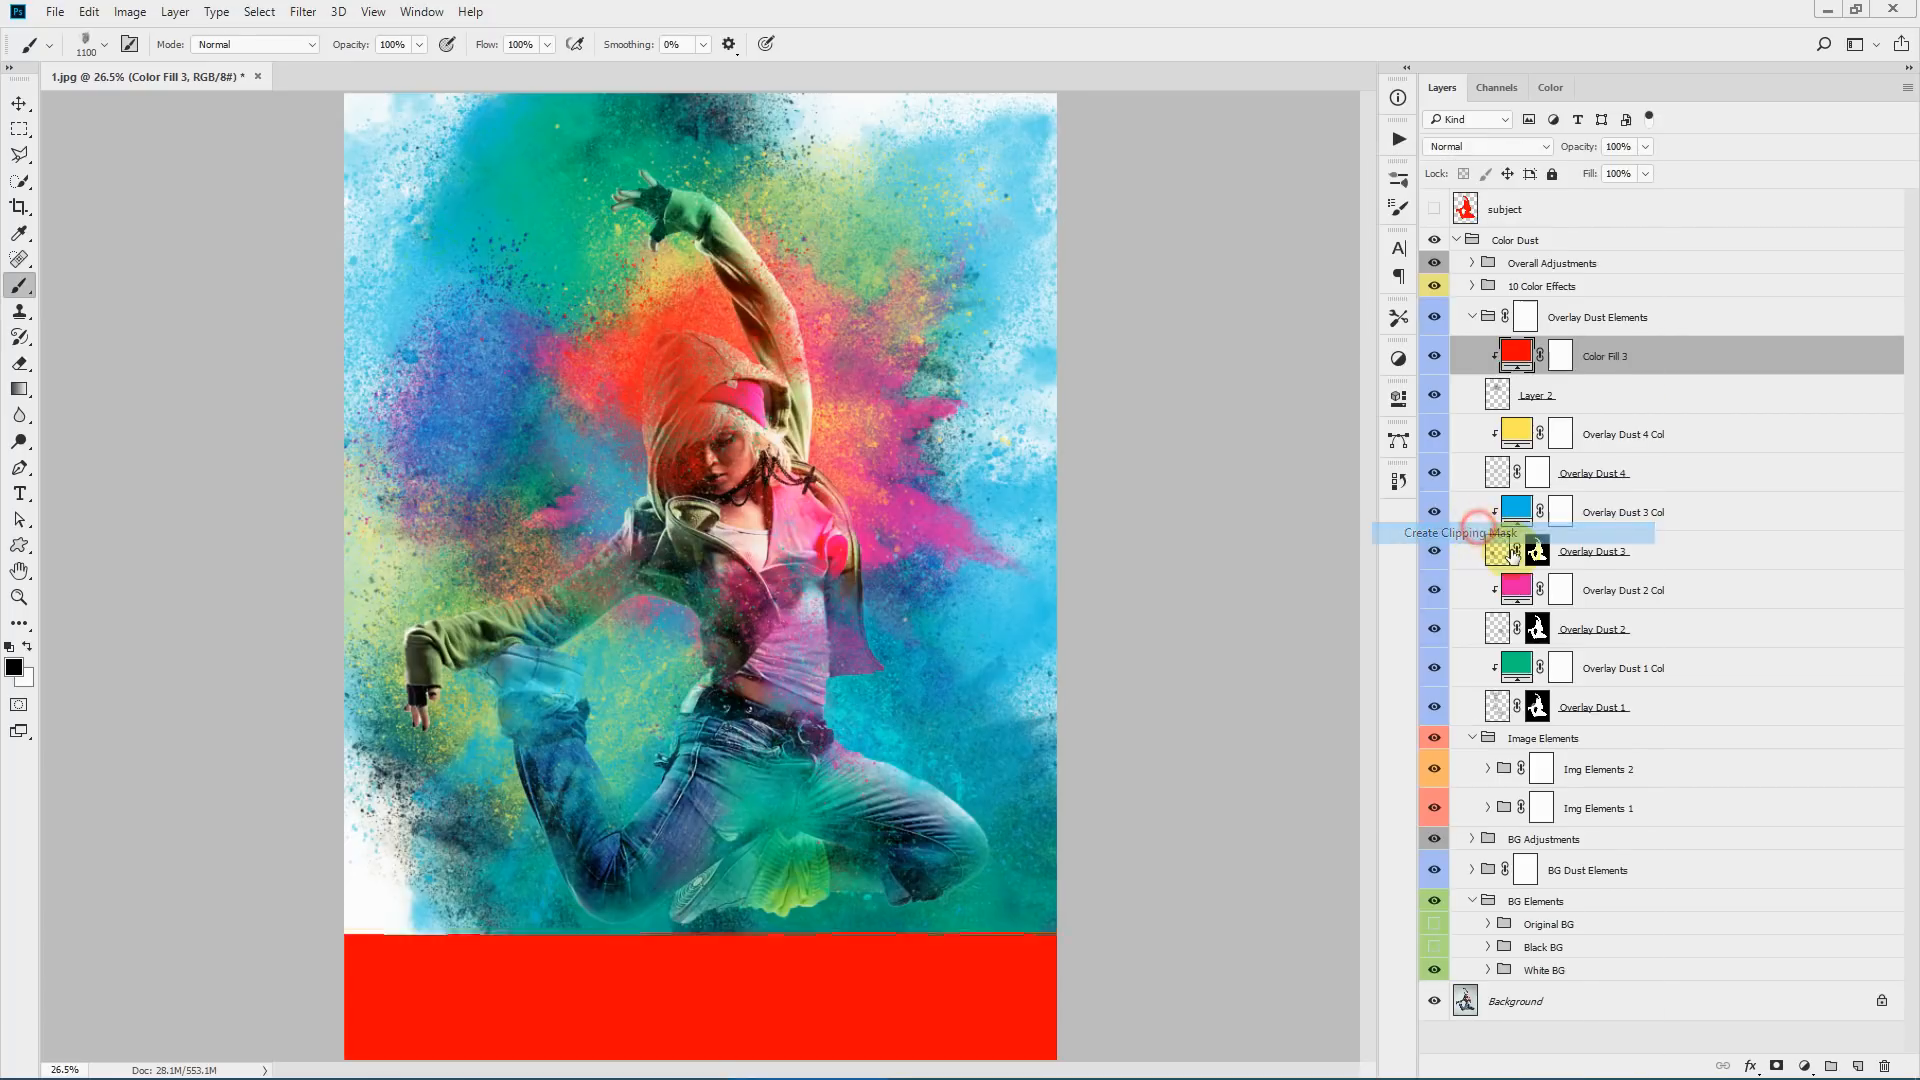
left_click(1434, 394)
left_click(1434, 394)
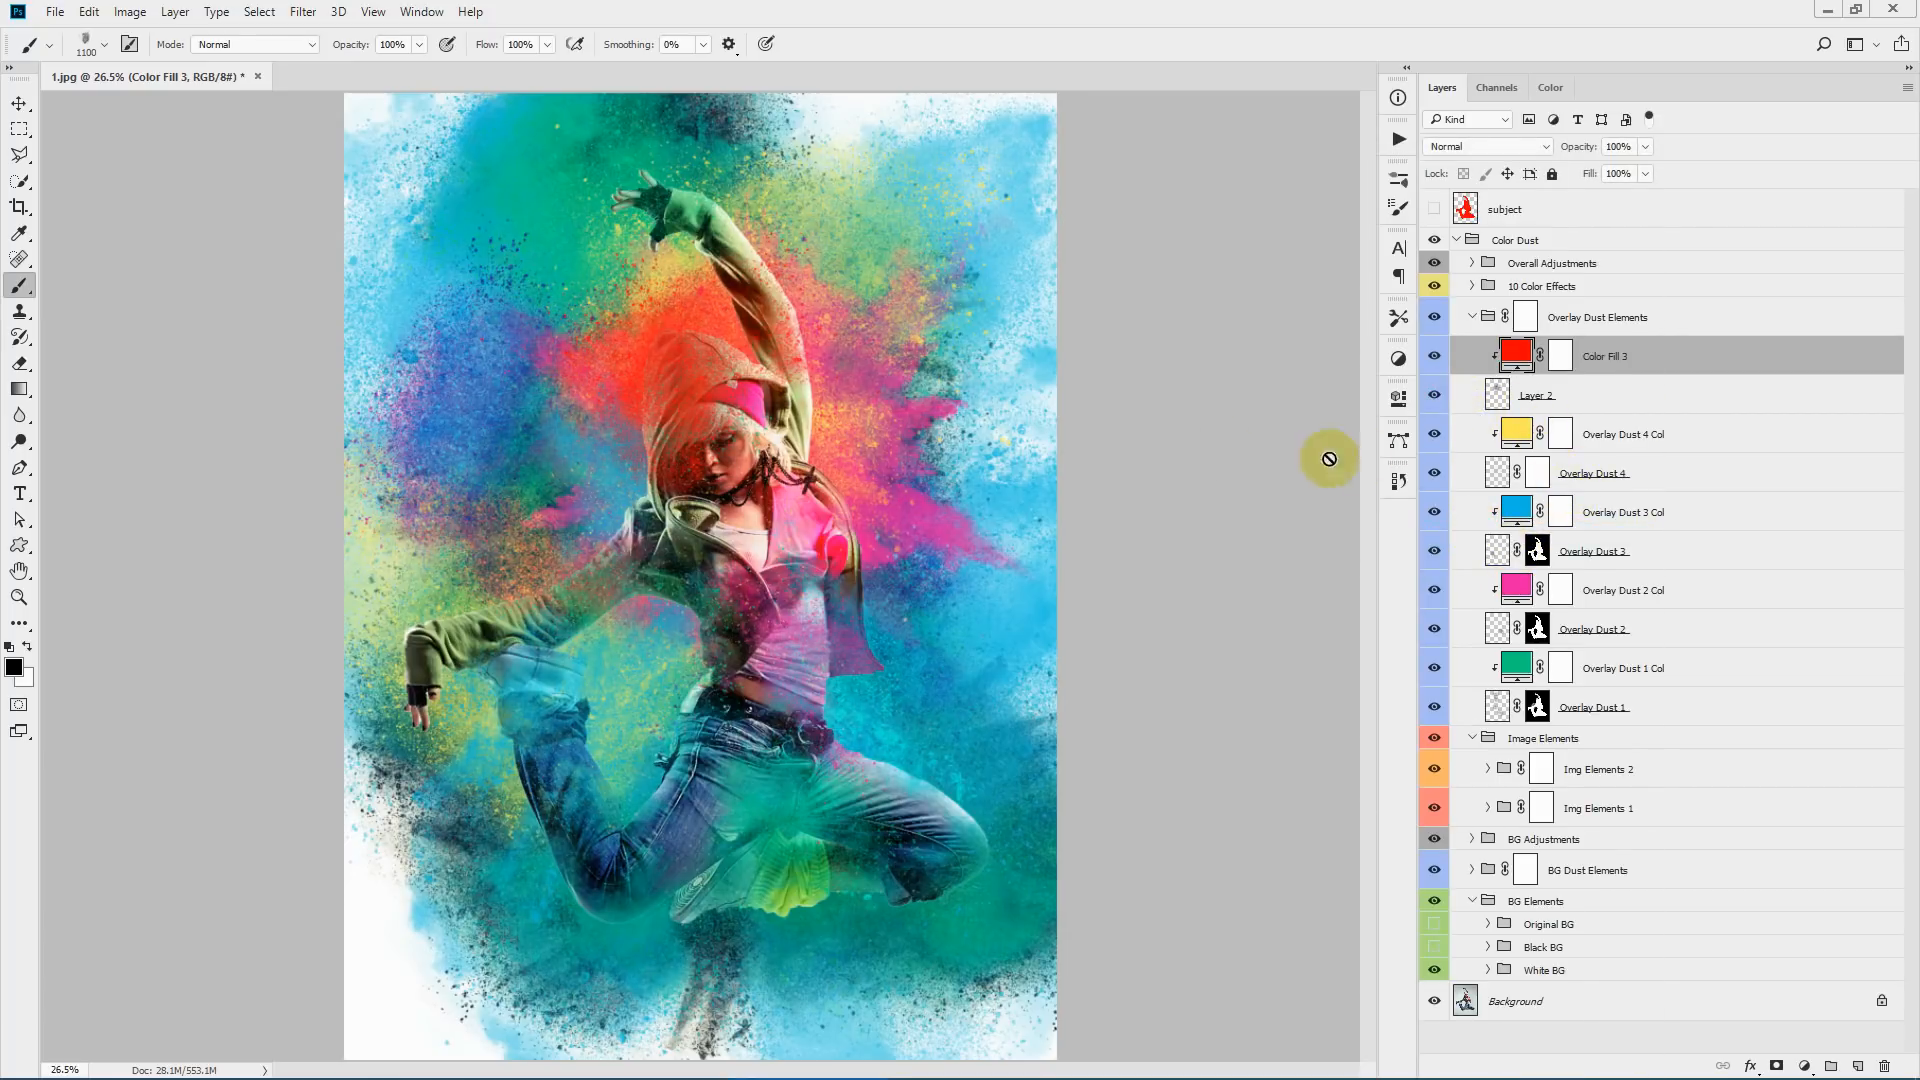
- Move the red dust on Layer 2 around the dancer's head with the Move tool
left_click(1633, 393)
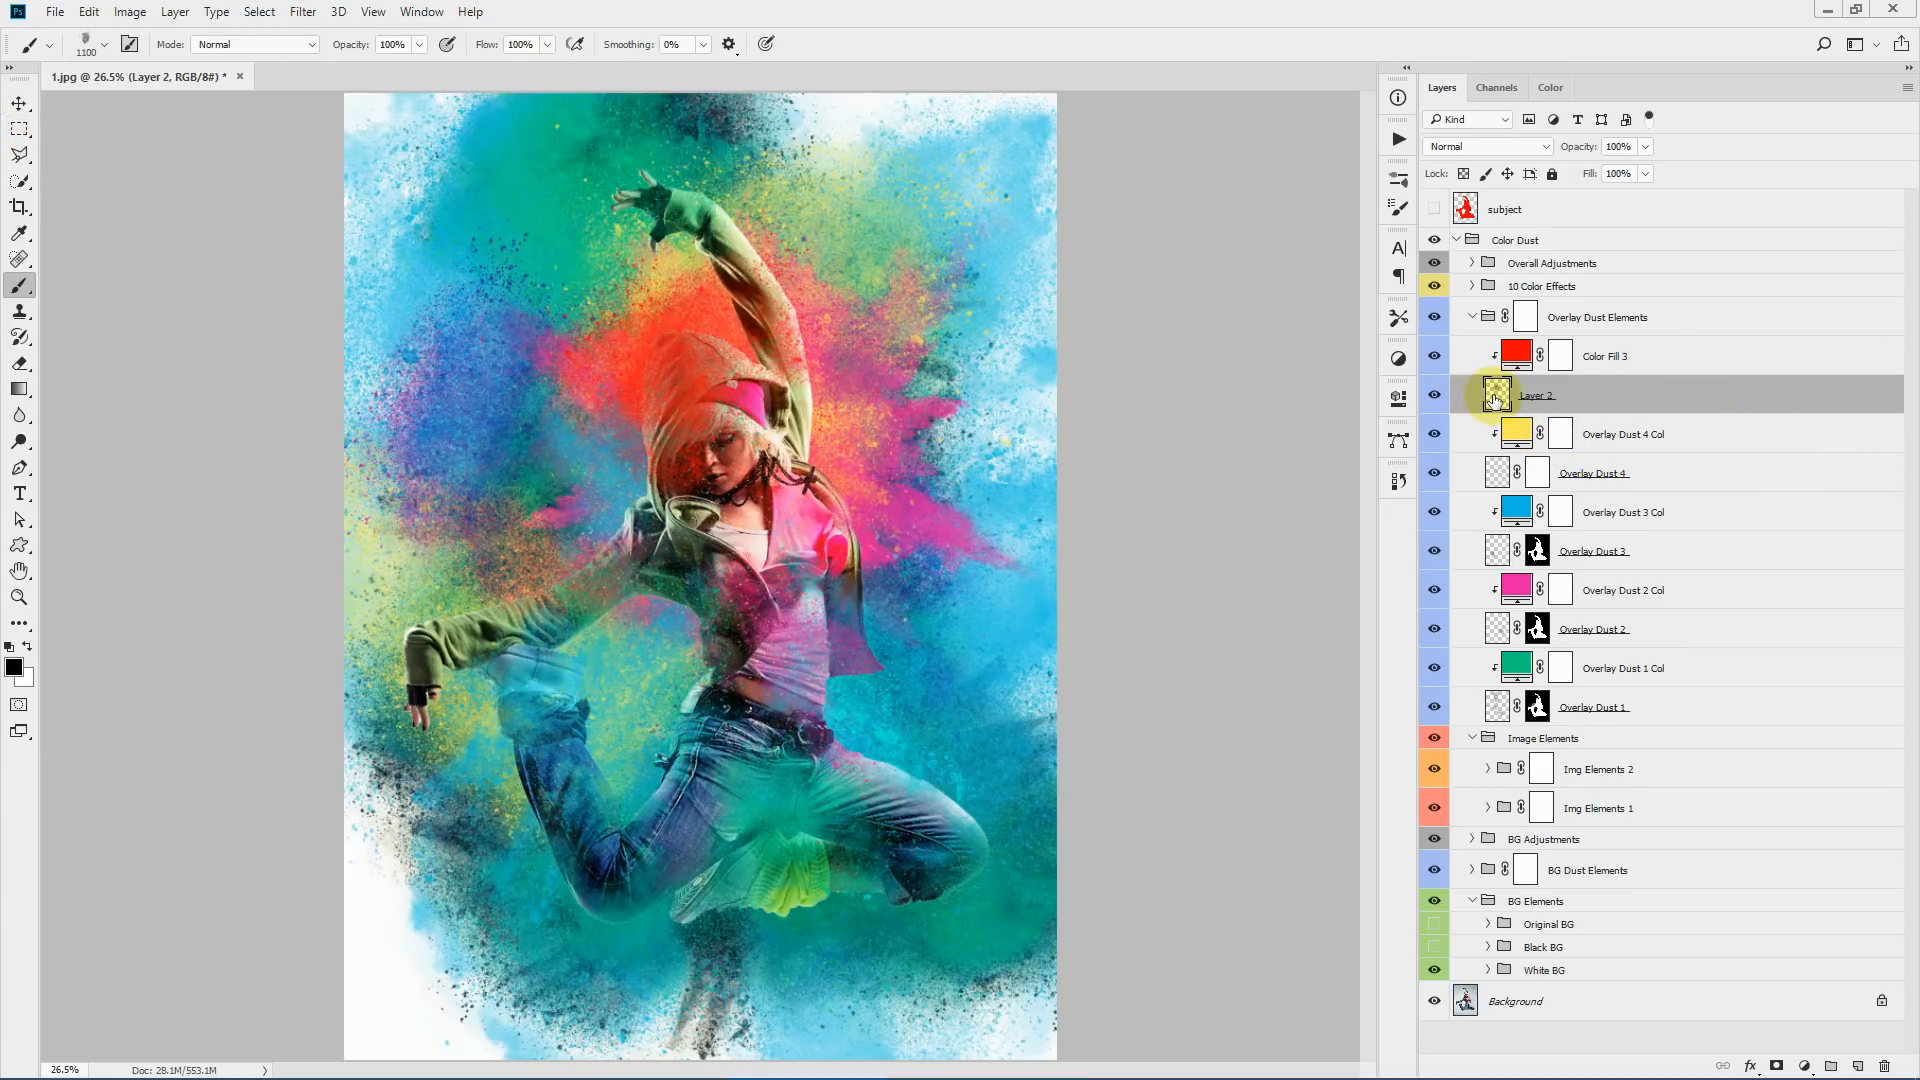
left_click(19, 106)
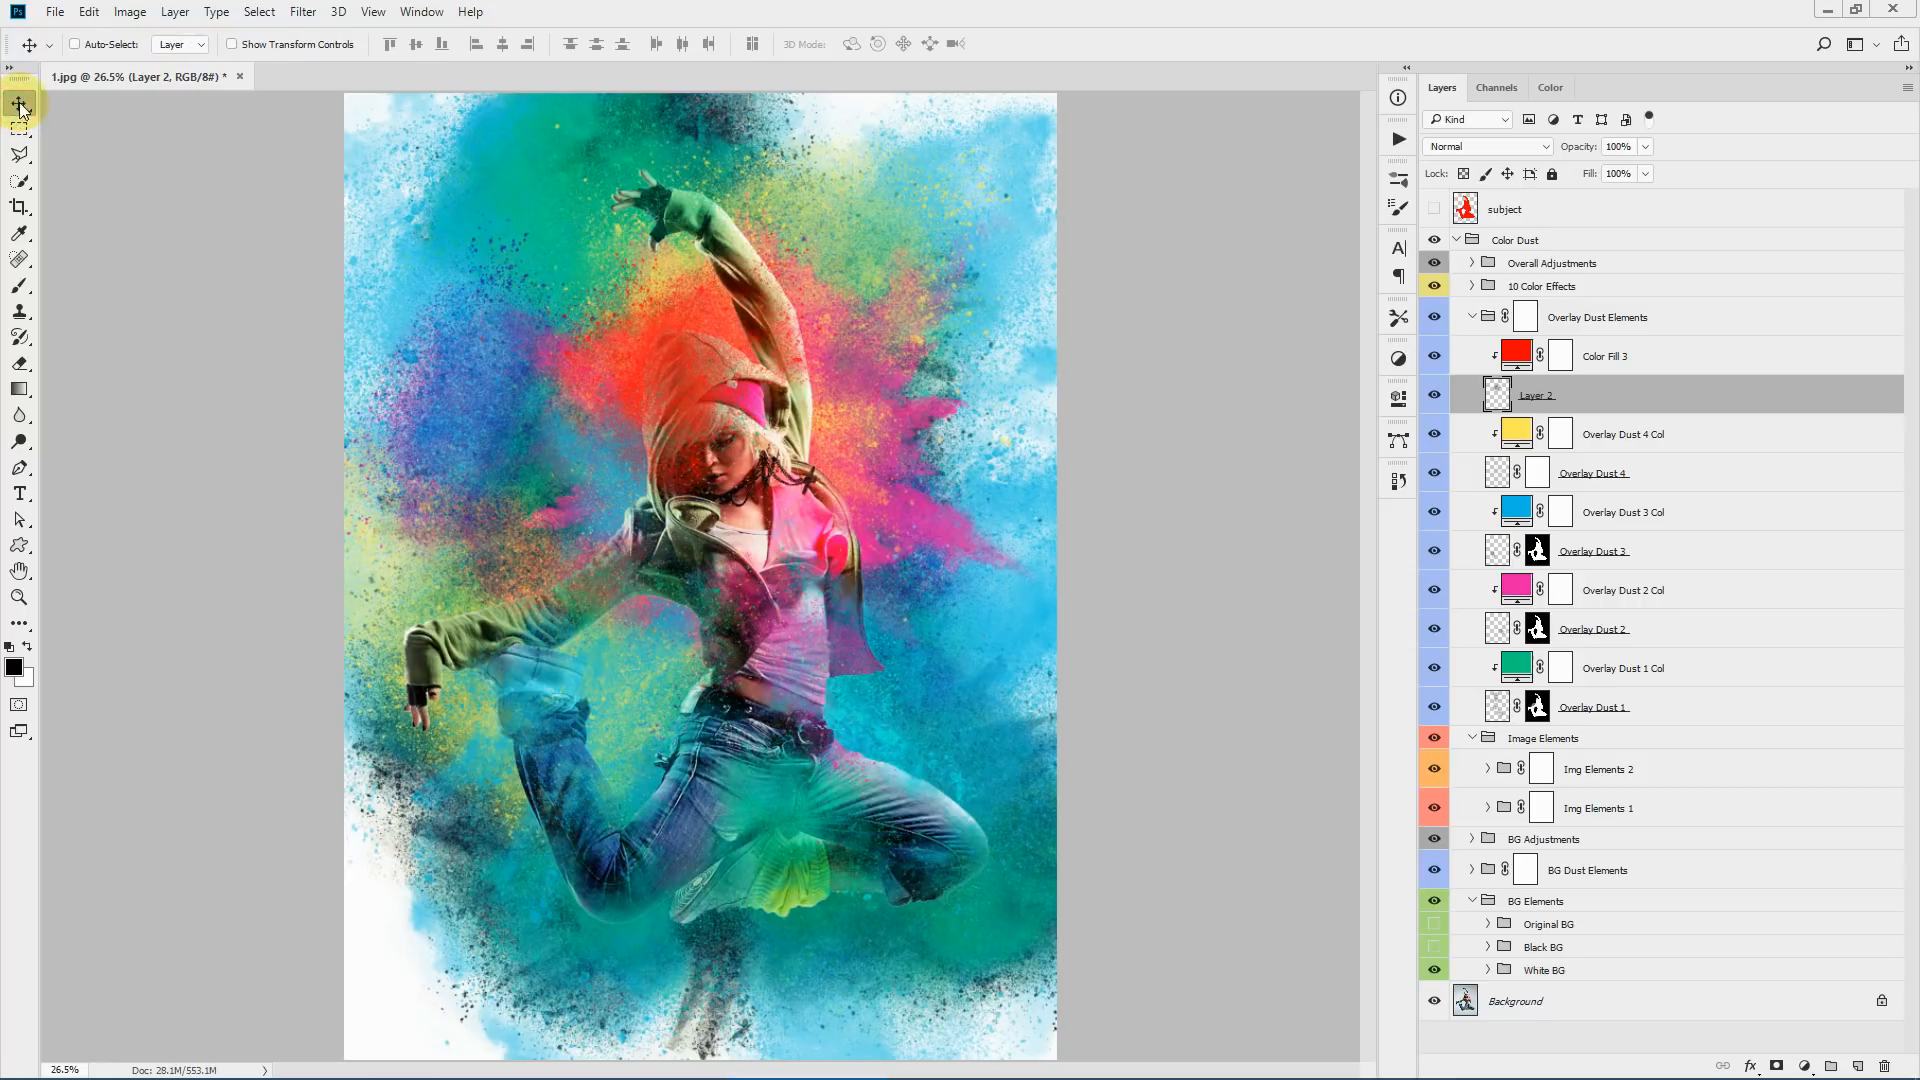
left_click_drag(712, 445, 712, 380)
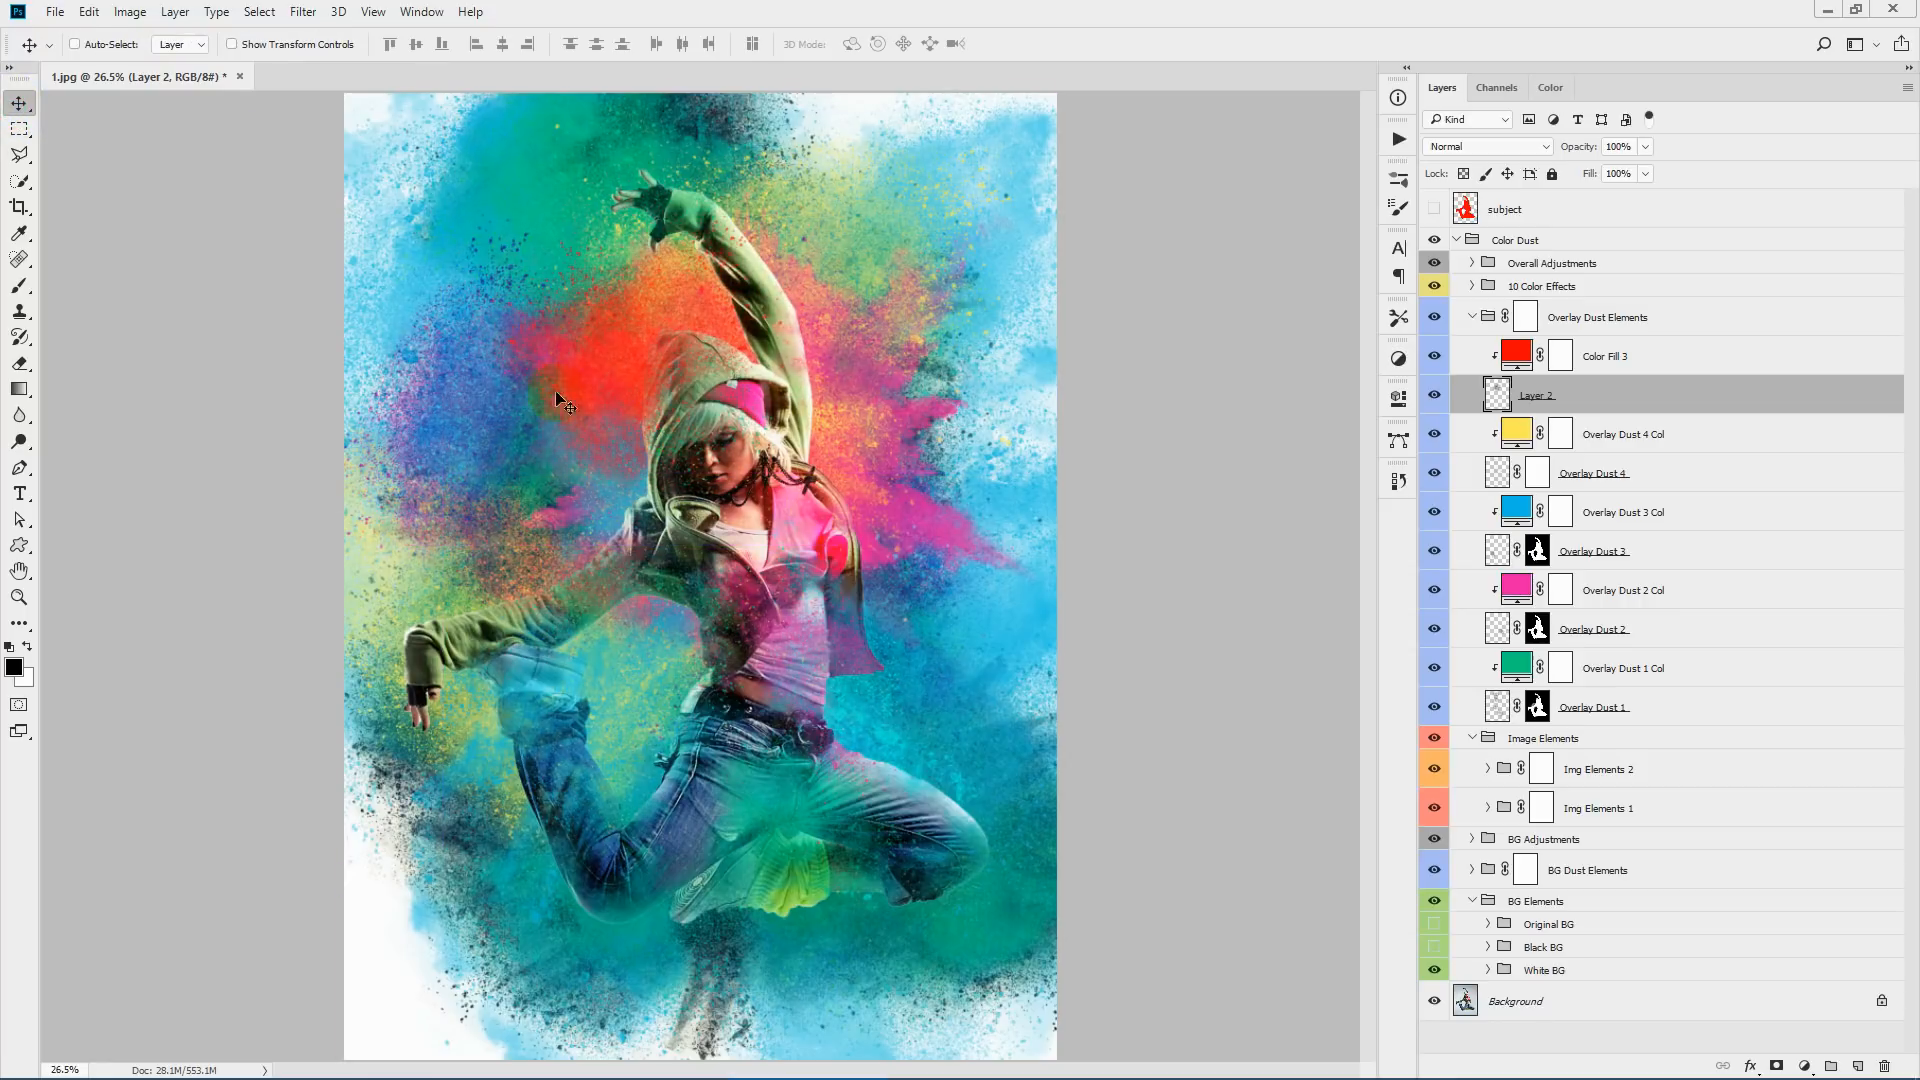
- Try rotating Layer 2's red dust about 28° and repositioning it with Free Transform, discarding the transform
left_click(22, 130)
right_click(721, 306)
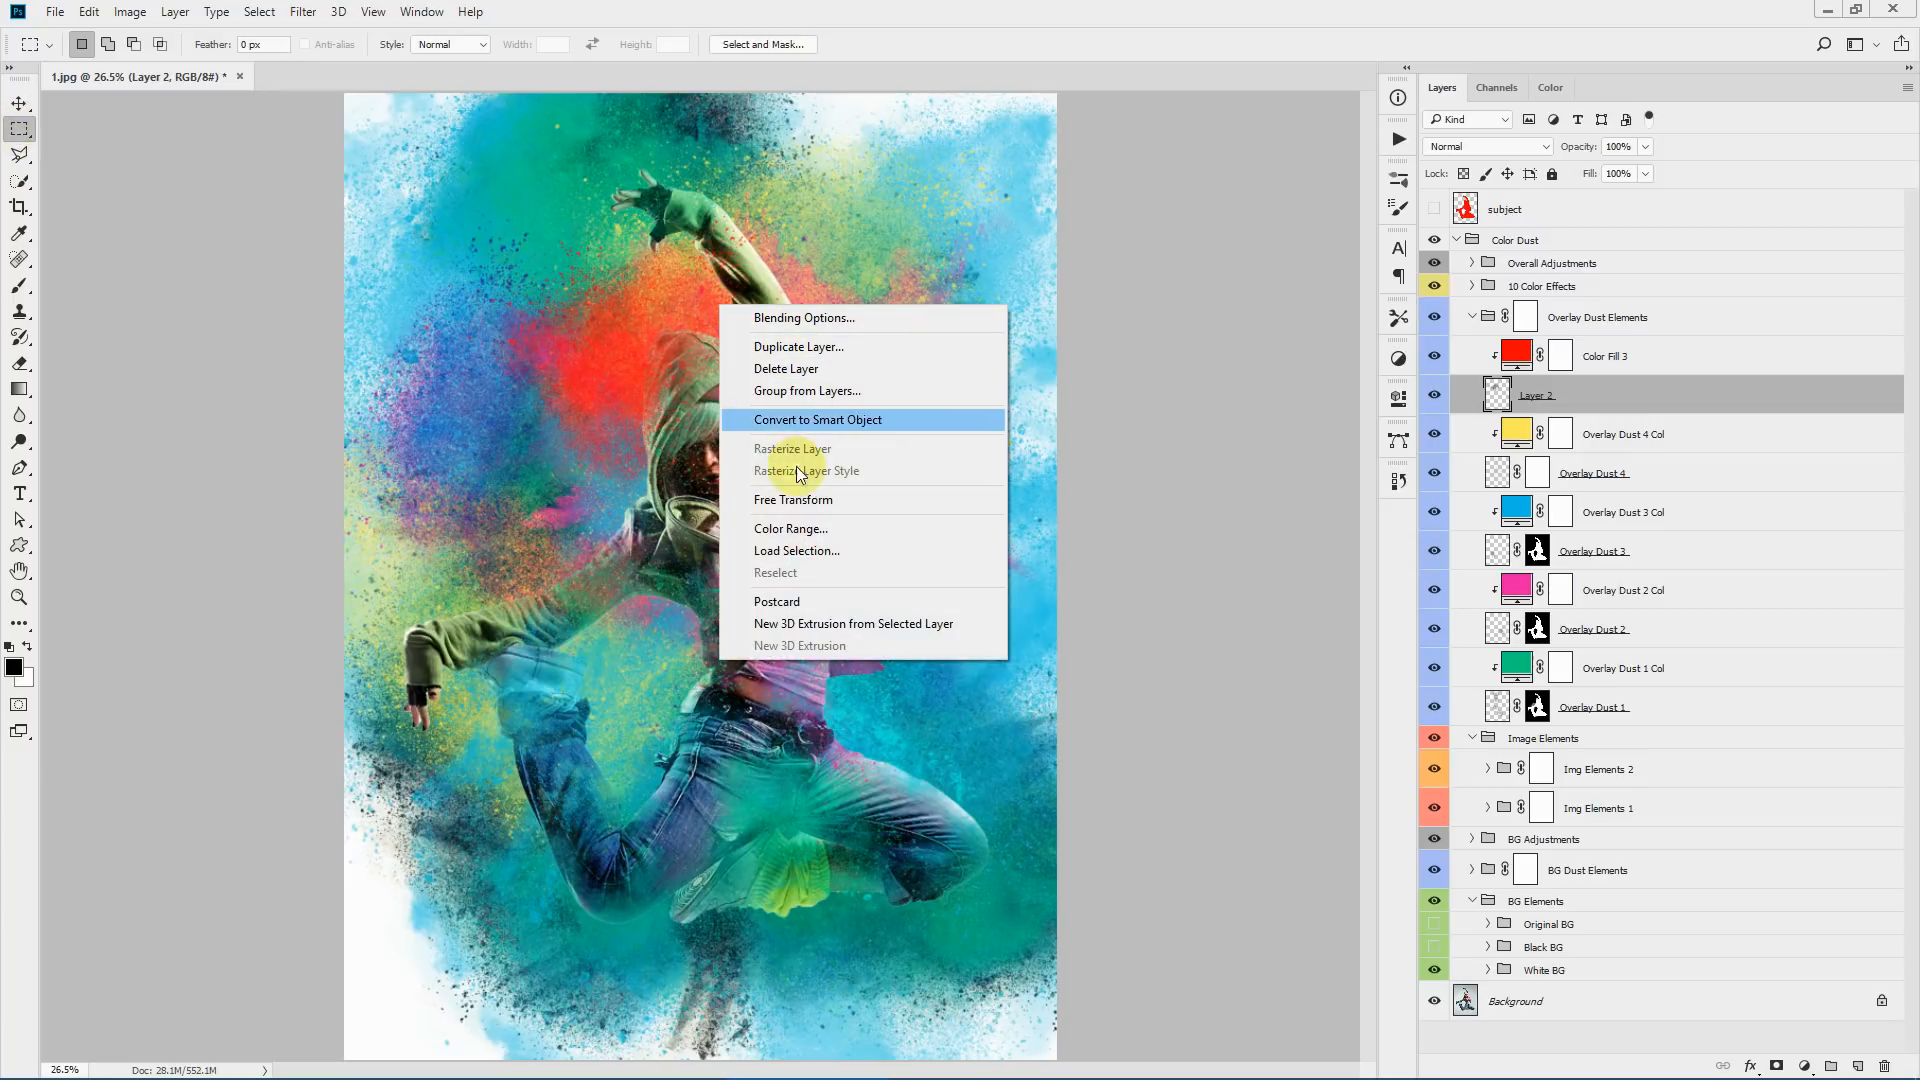
left_click(788, 500)
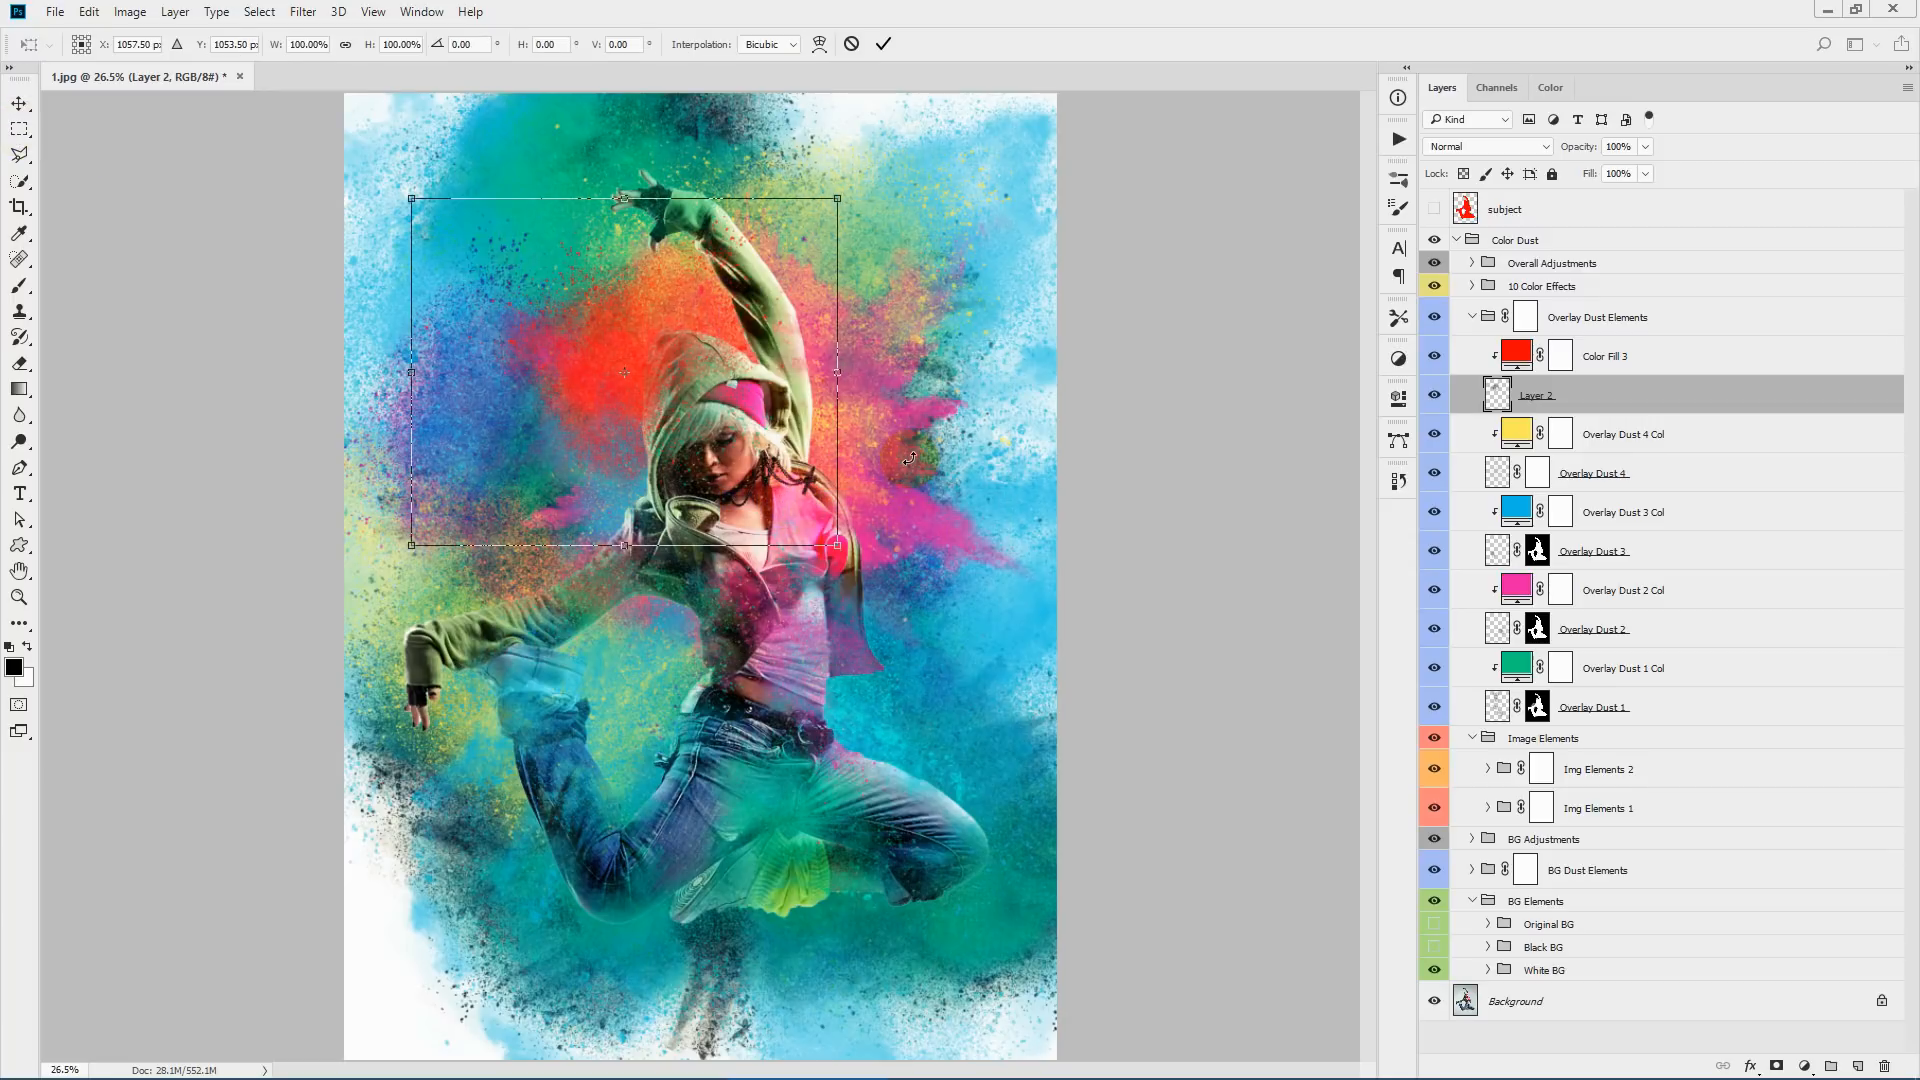
left_click_drag(826, 632, 695, 651)
mouse_move(681, 434)
left_mouse_down()
mouse_move(632, 404)
mouse_move(674, 427)
left_mouse_up()
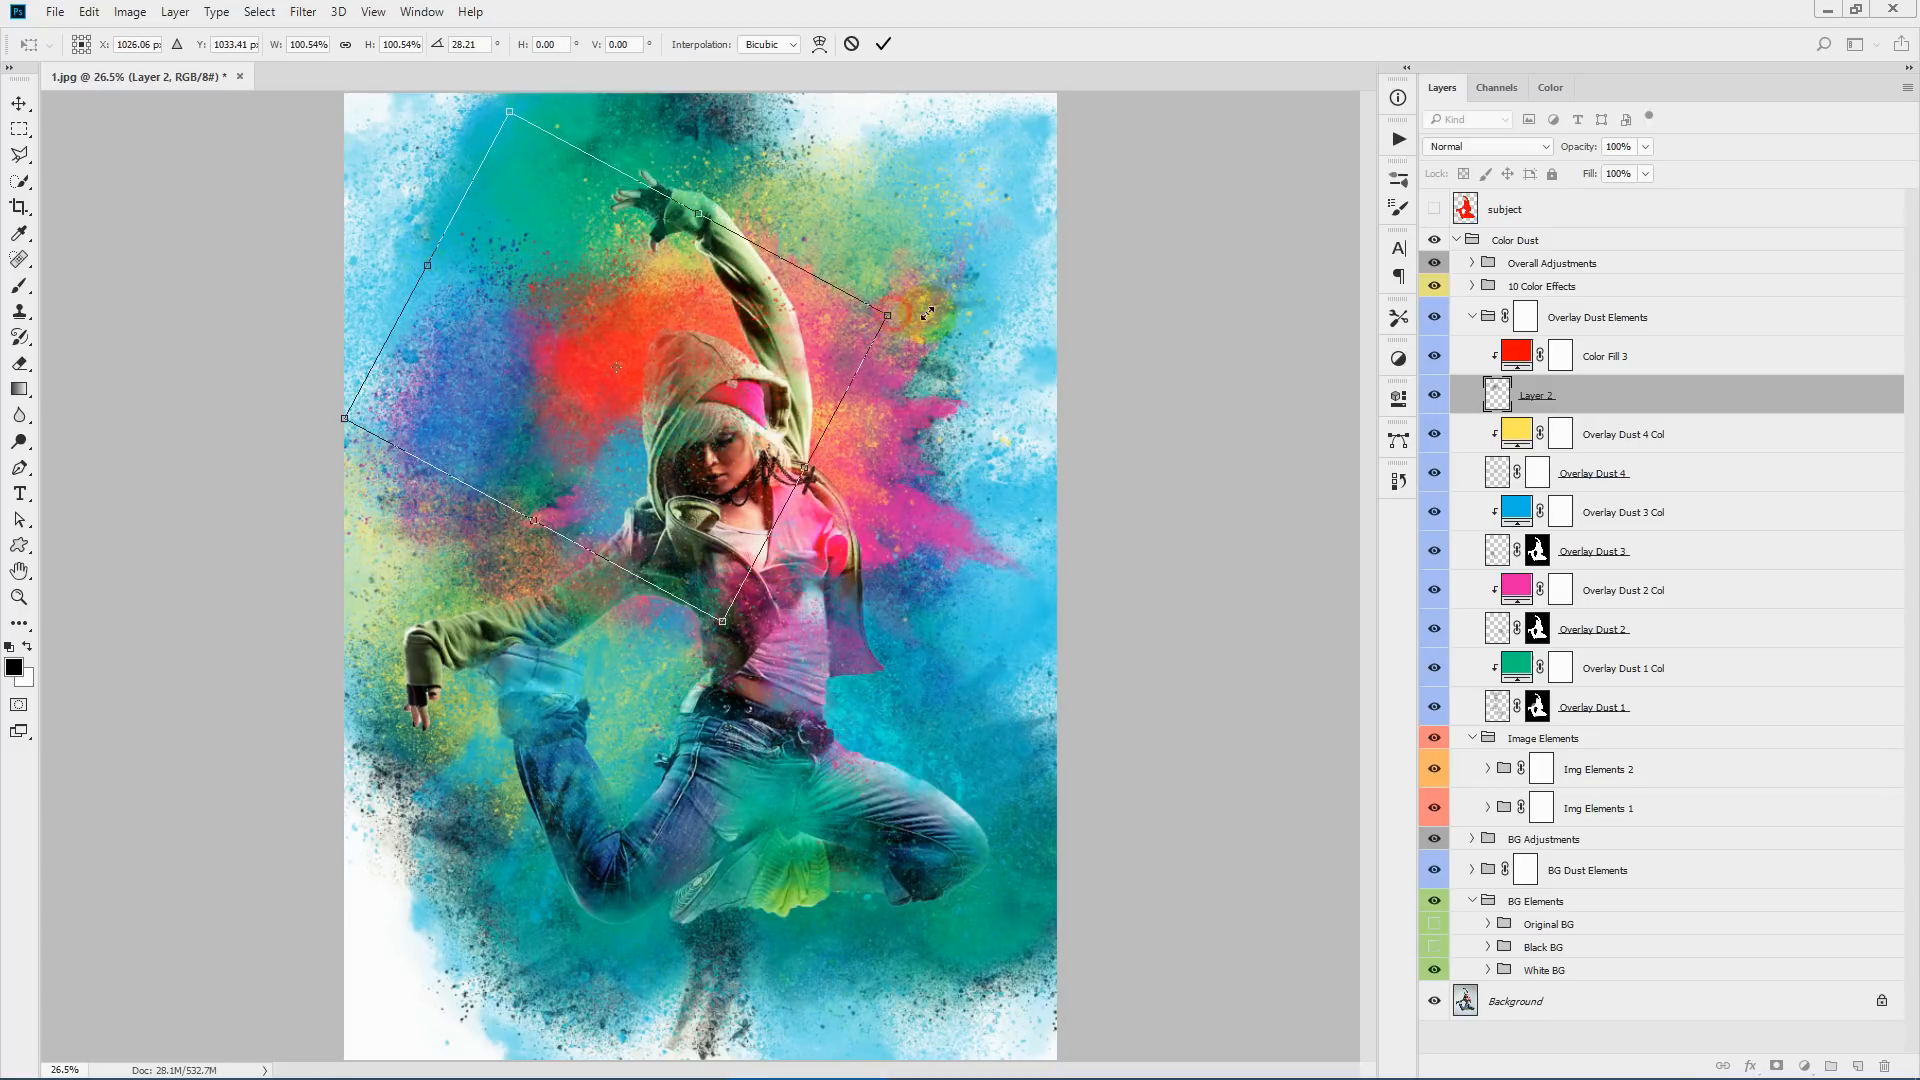
mouse_move(891, 315)
left_mouse_down()
mouse_move(973, 297)
mouse_move(892, 299)
left_mouse_up()
left_click(855, 46)
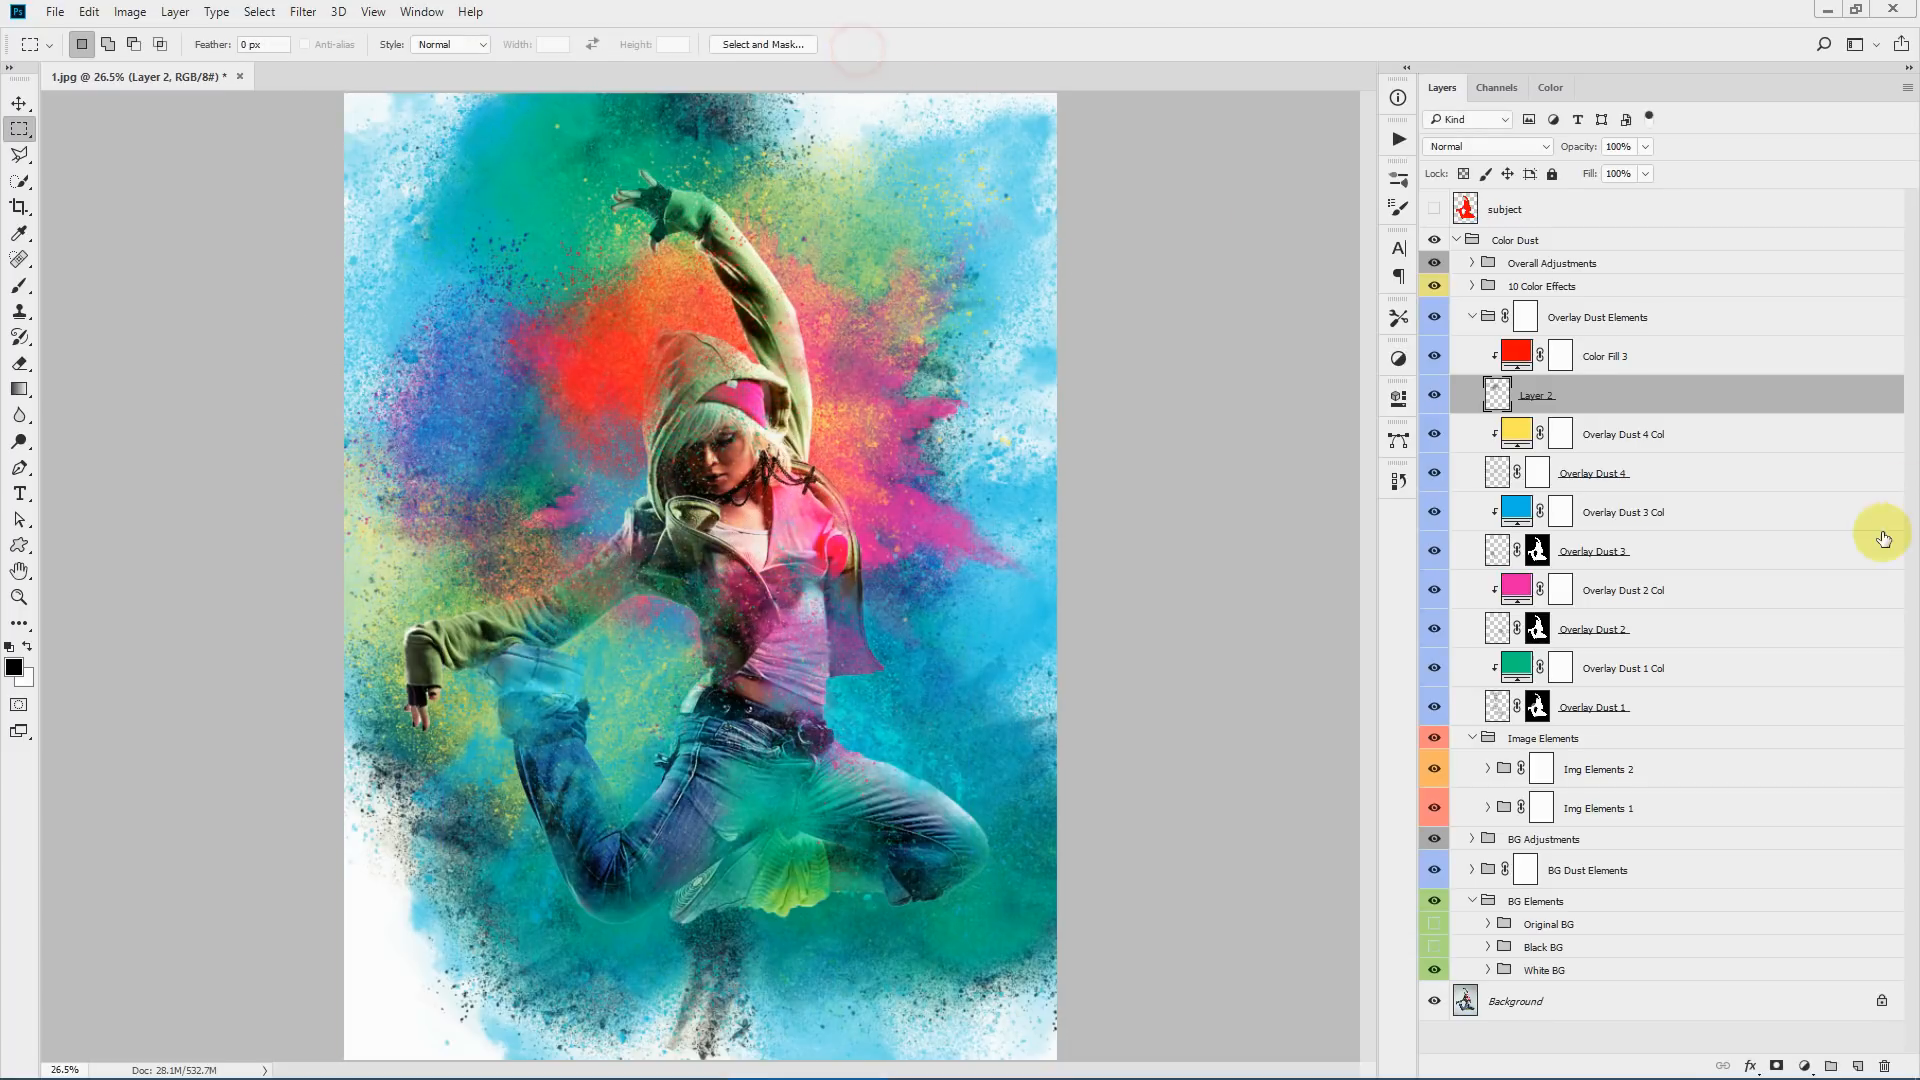
- Hide the Layer 2 dust, collapse Overlay Dust Elements and expand the 10 Color Effects group
left_click(1434, 395)
left_click(1472, 318)
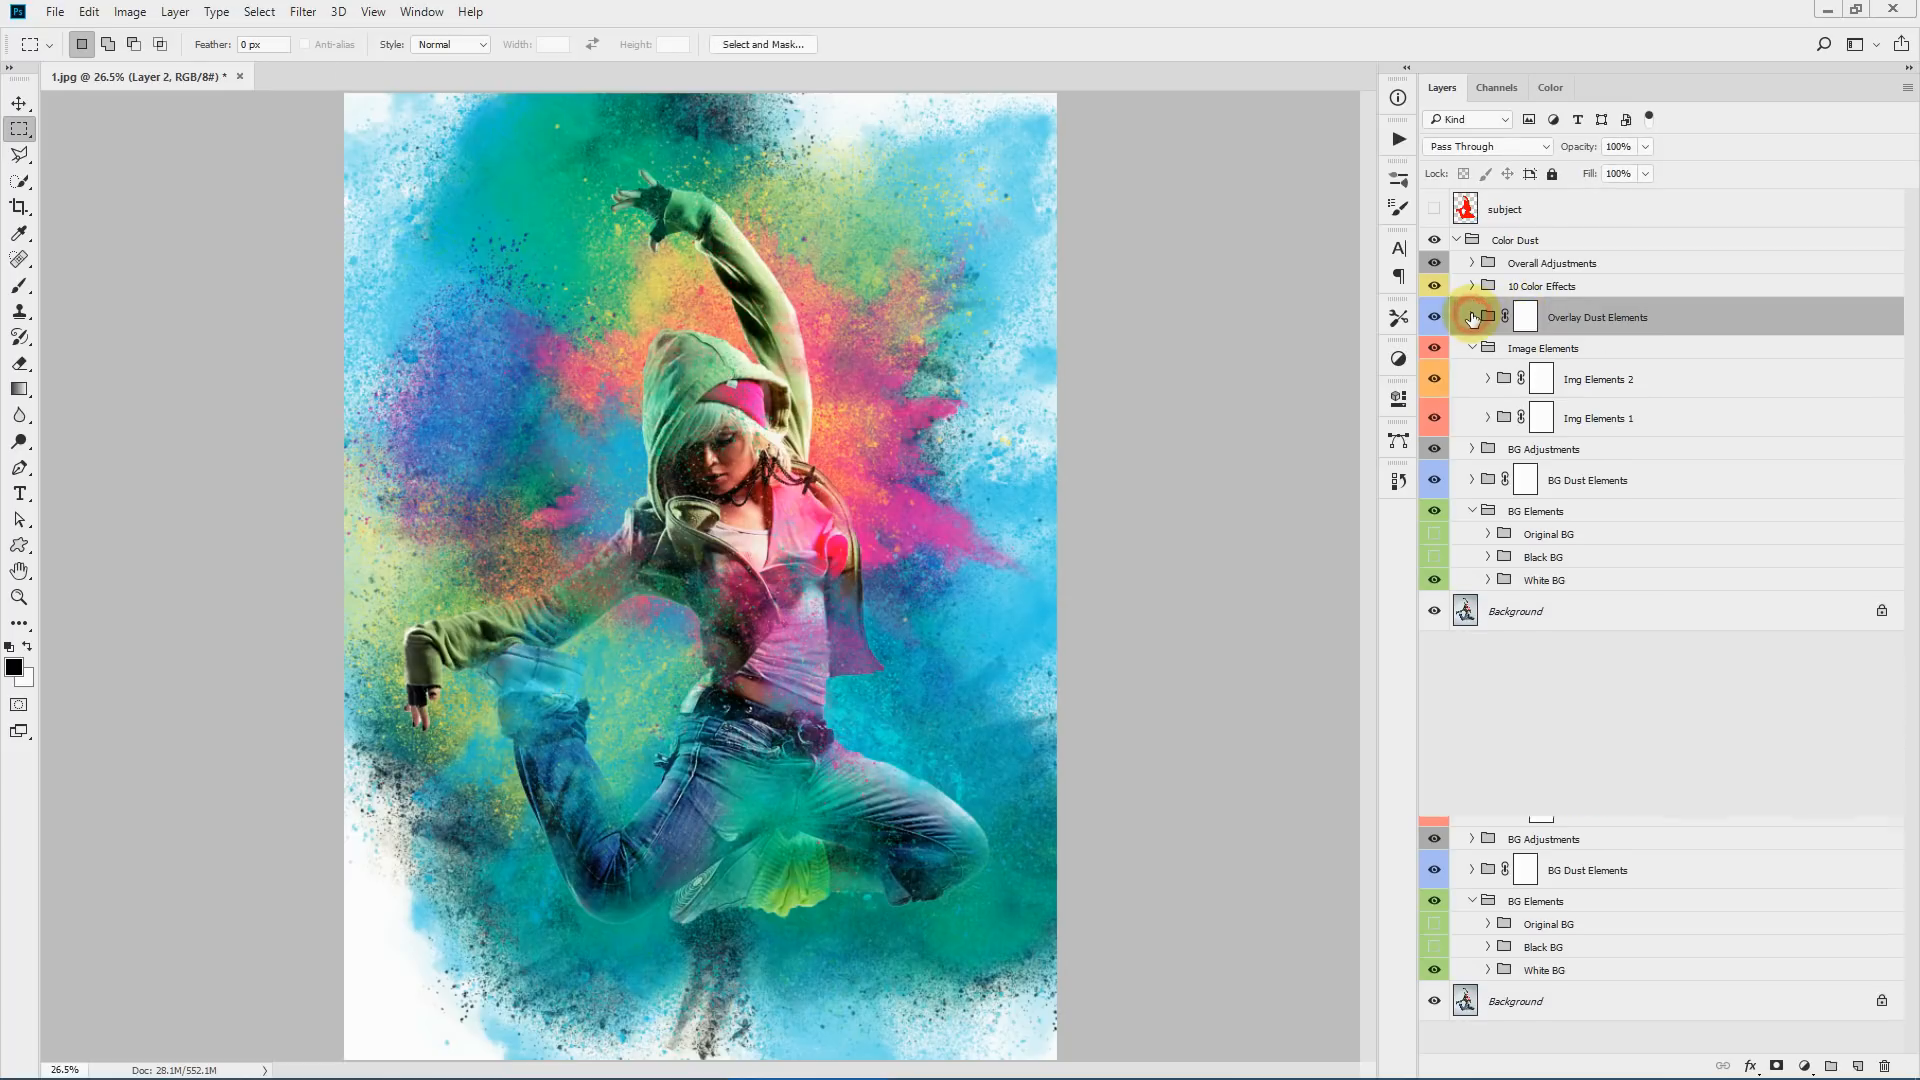
left_click(1500, 286)
left_click(1472, 286)
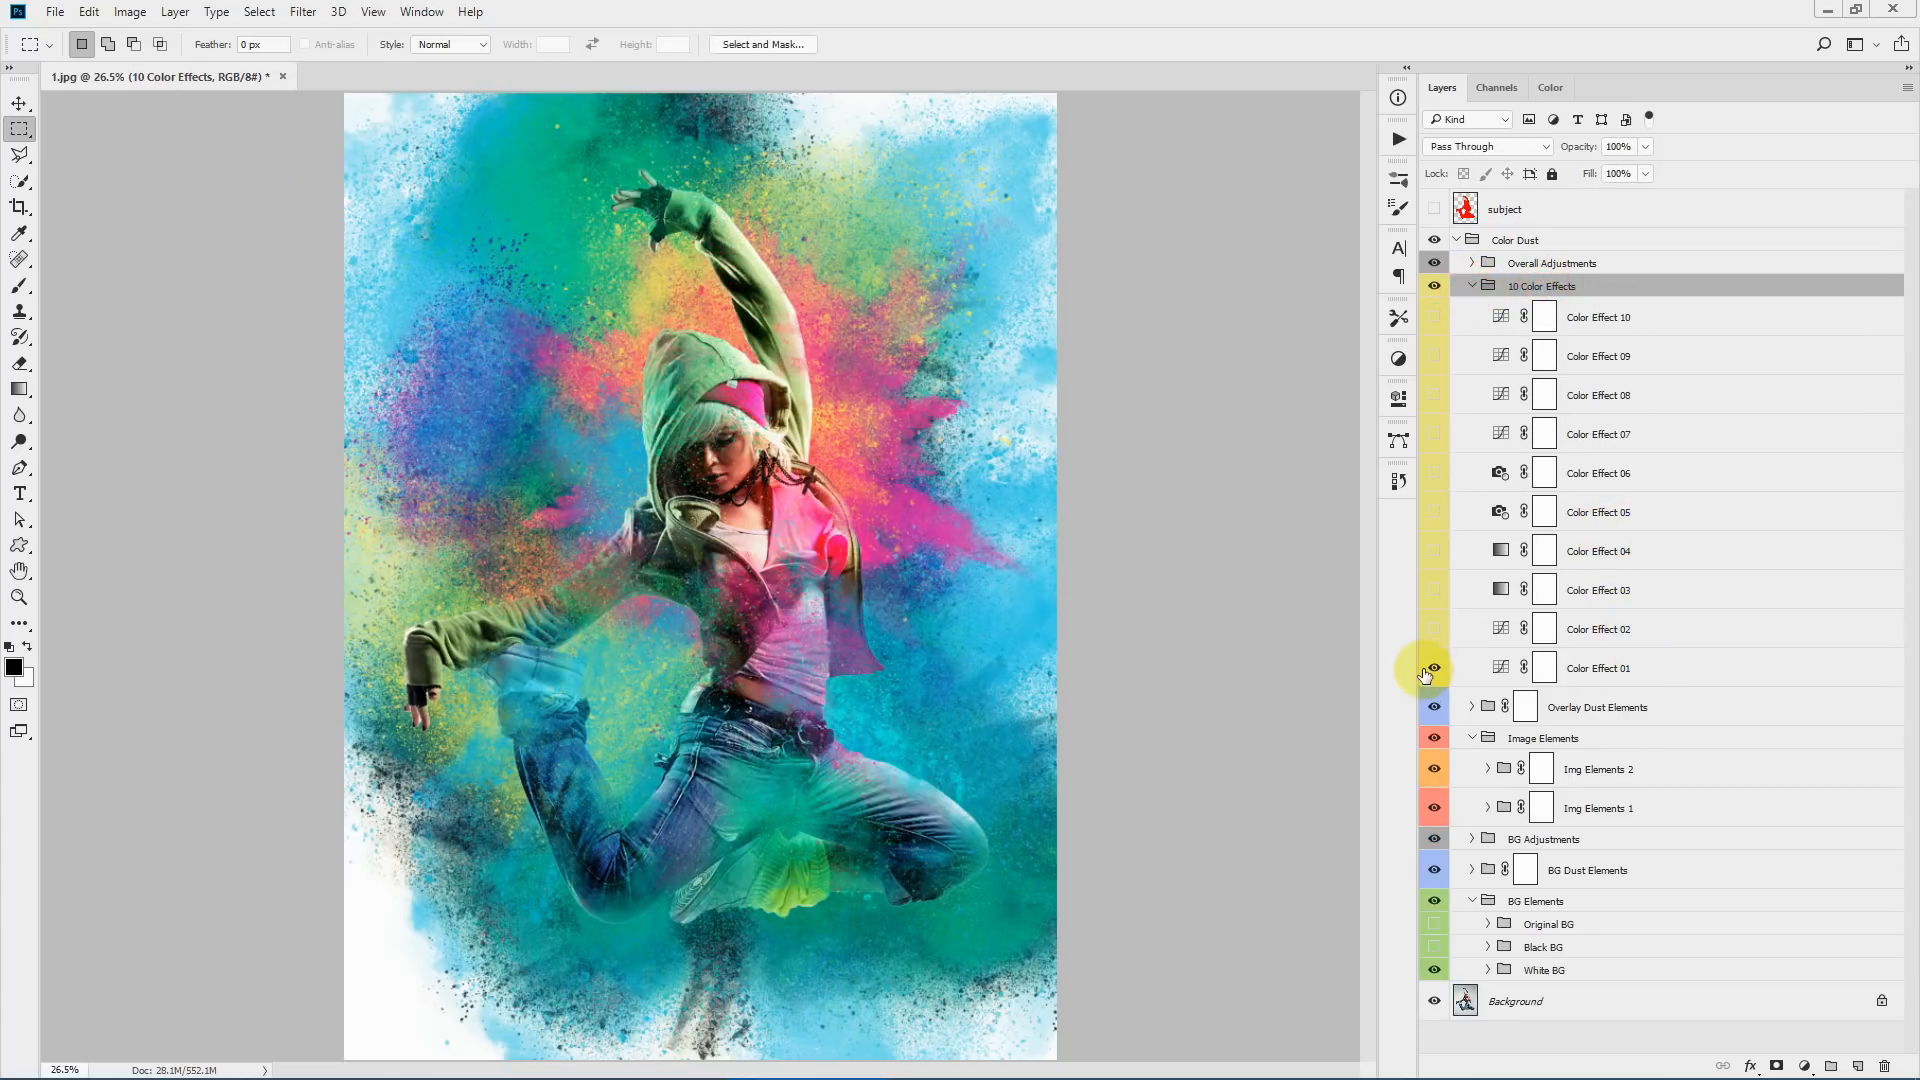
- Preview the alternatives to Color Effect 01 one at a time, up to Color Effect 10
left_click(1427, 633)
left_click(1430, 591)
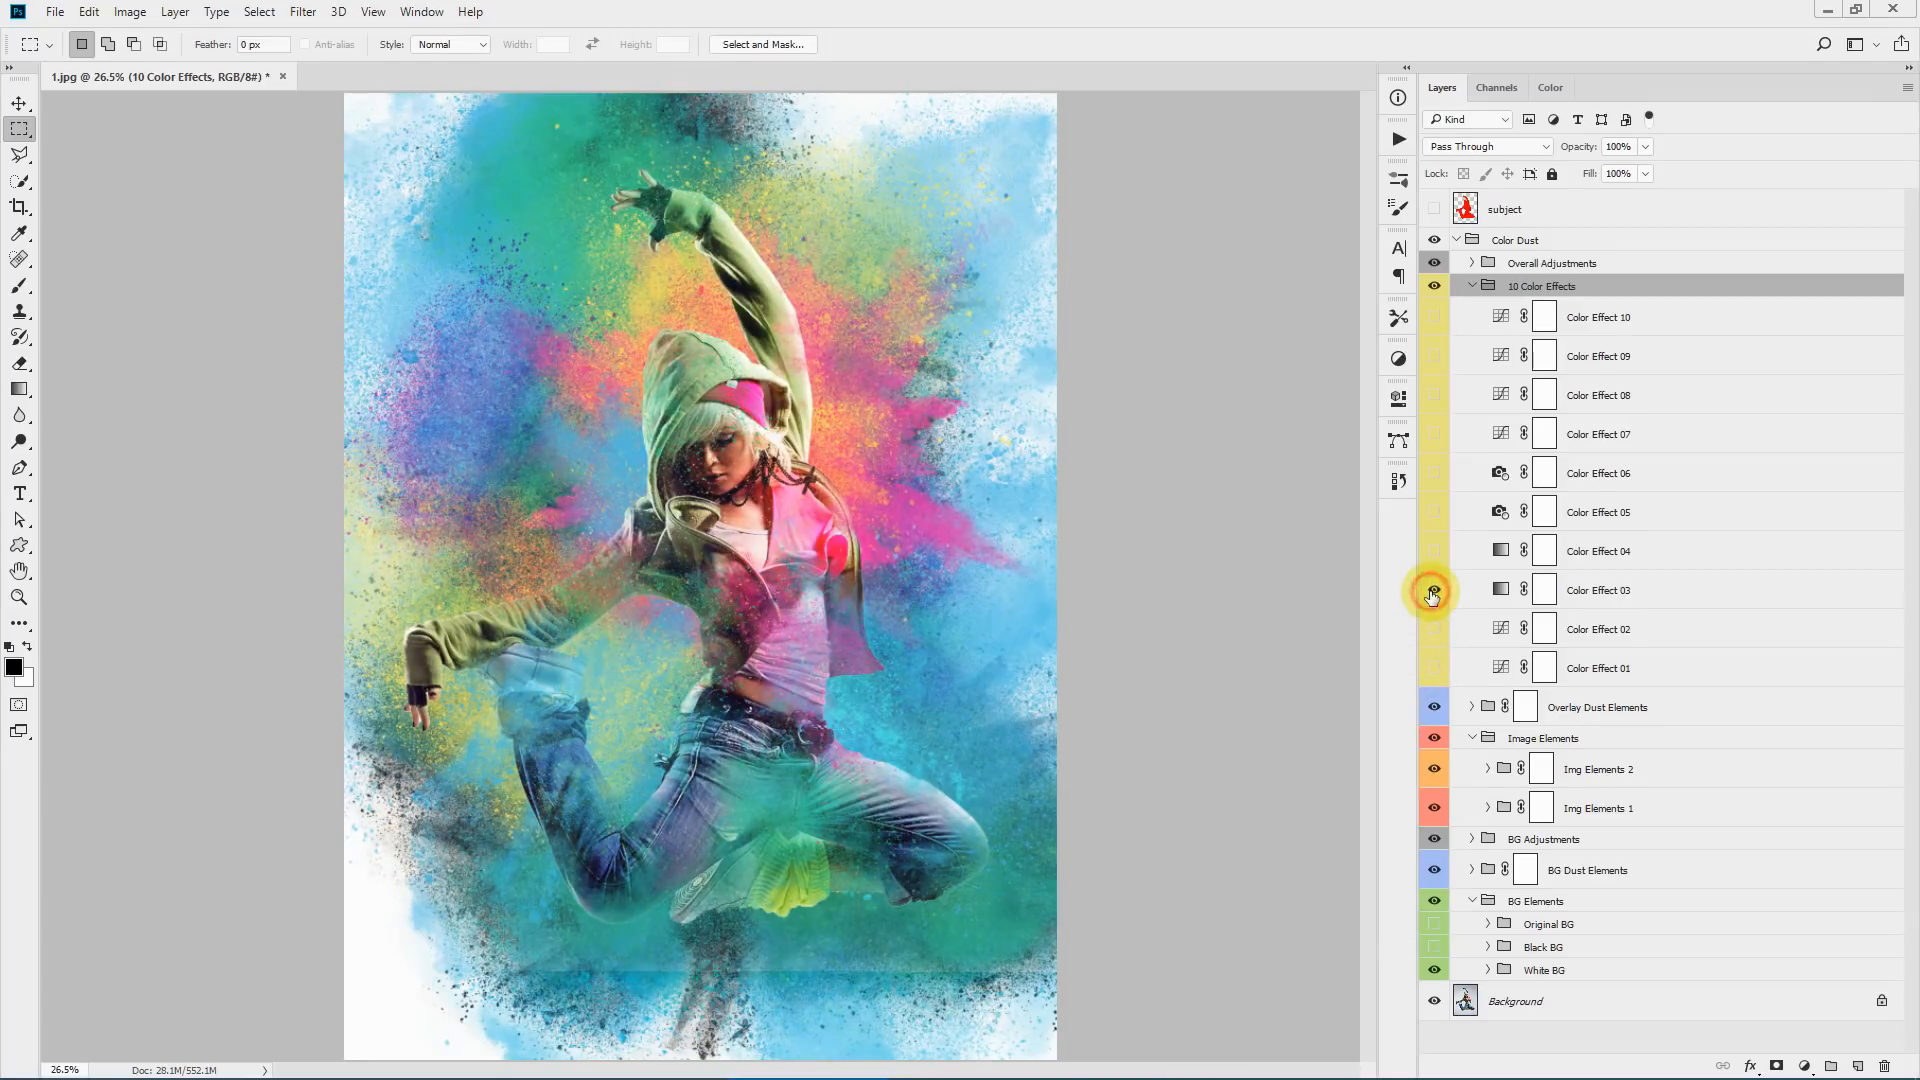
left_click(1430, 591)
left_click(1434, 551)
left_click(1434, 551)
left_click(1436, 509)
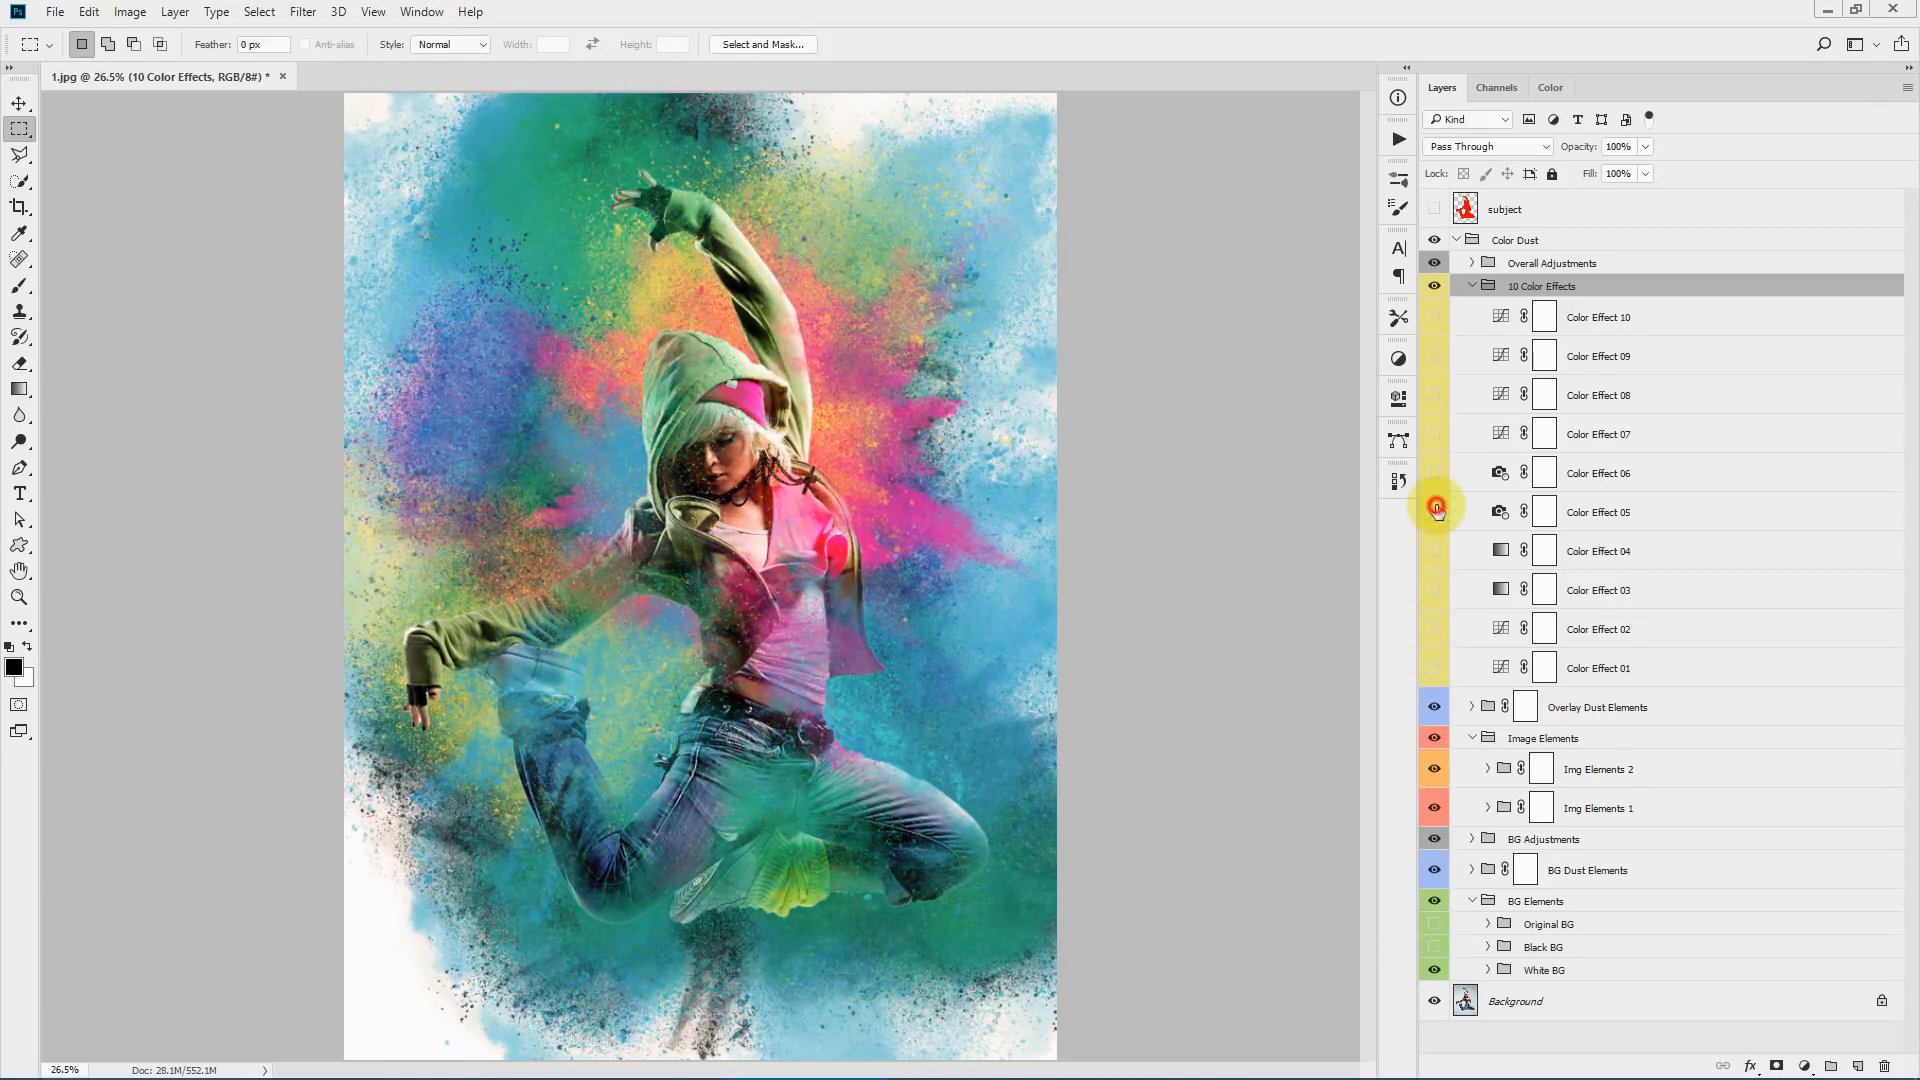
left_click(1436, 509)
left_click(1436, 468)
left_click(1434, 434)
left_click(1434, 434)
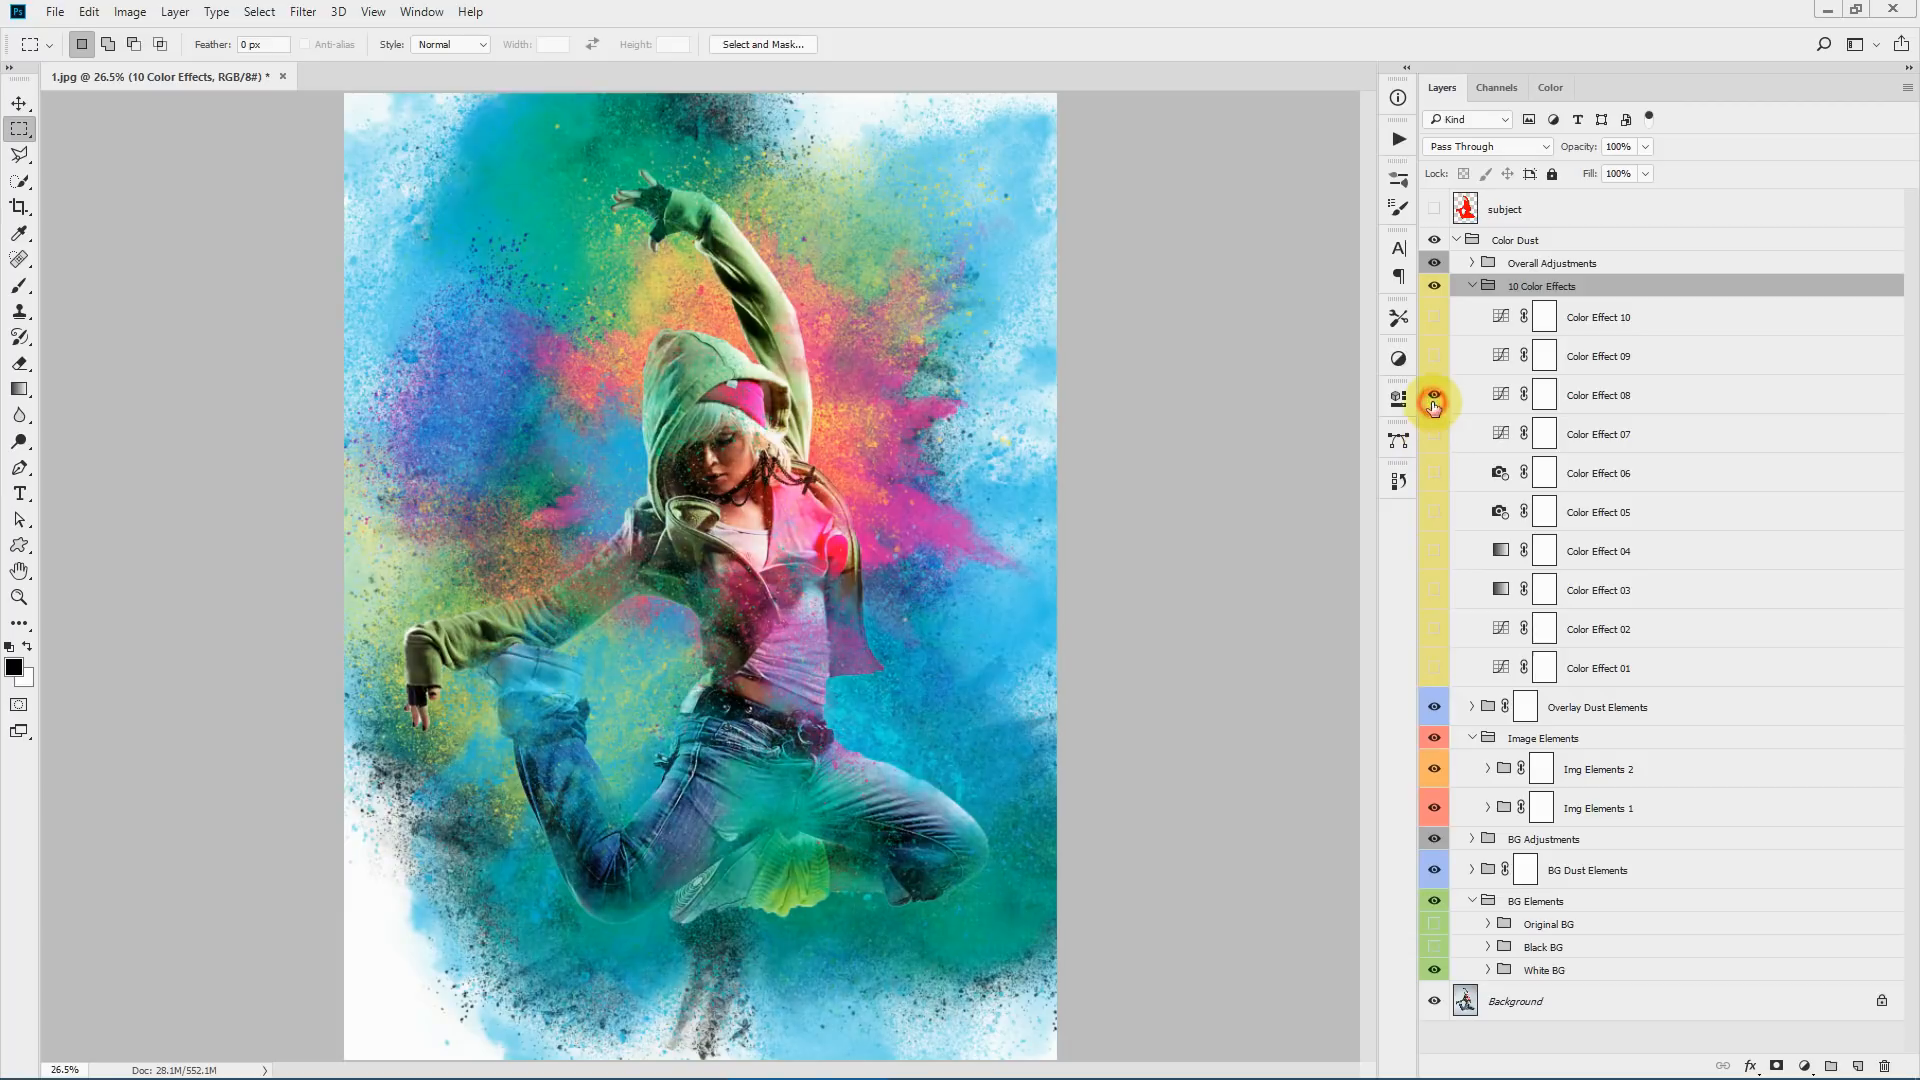
left_click(1434, 395)
left_click(1434, 395)
left_click(1433, 356)
left_click(1433, 356)
left_click(1434, 317)
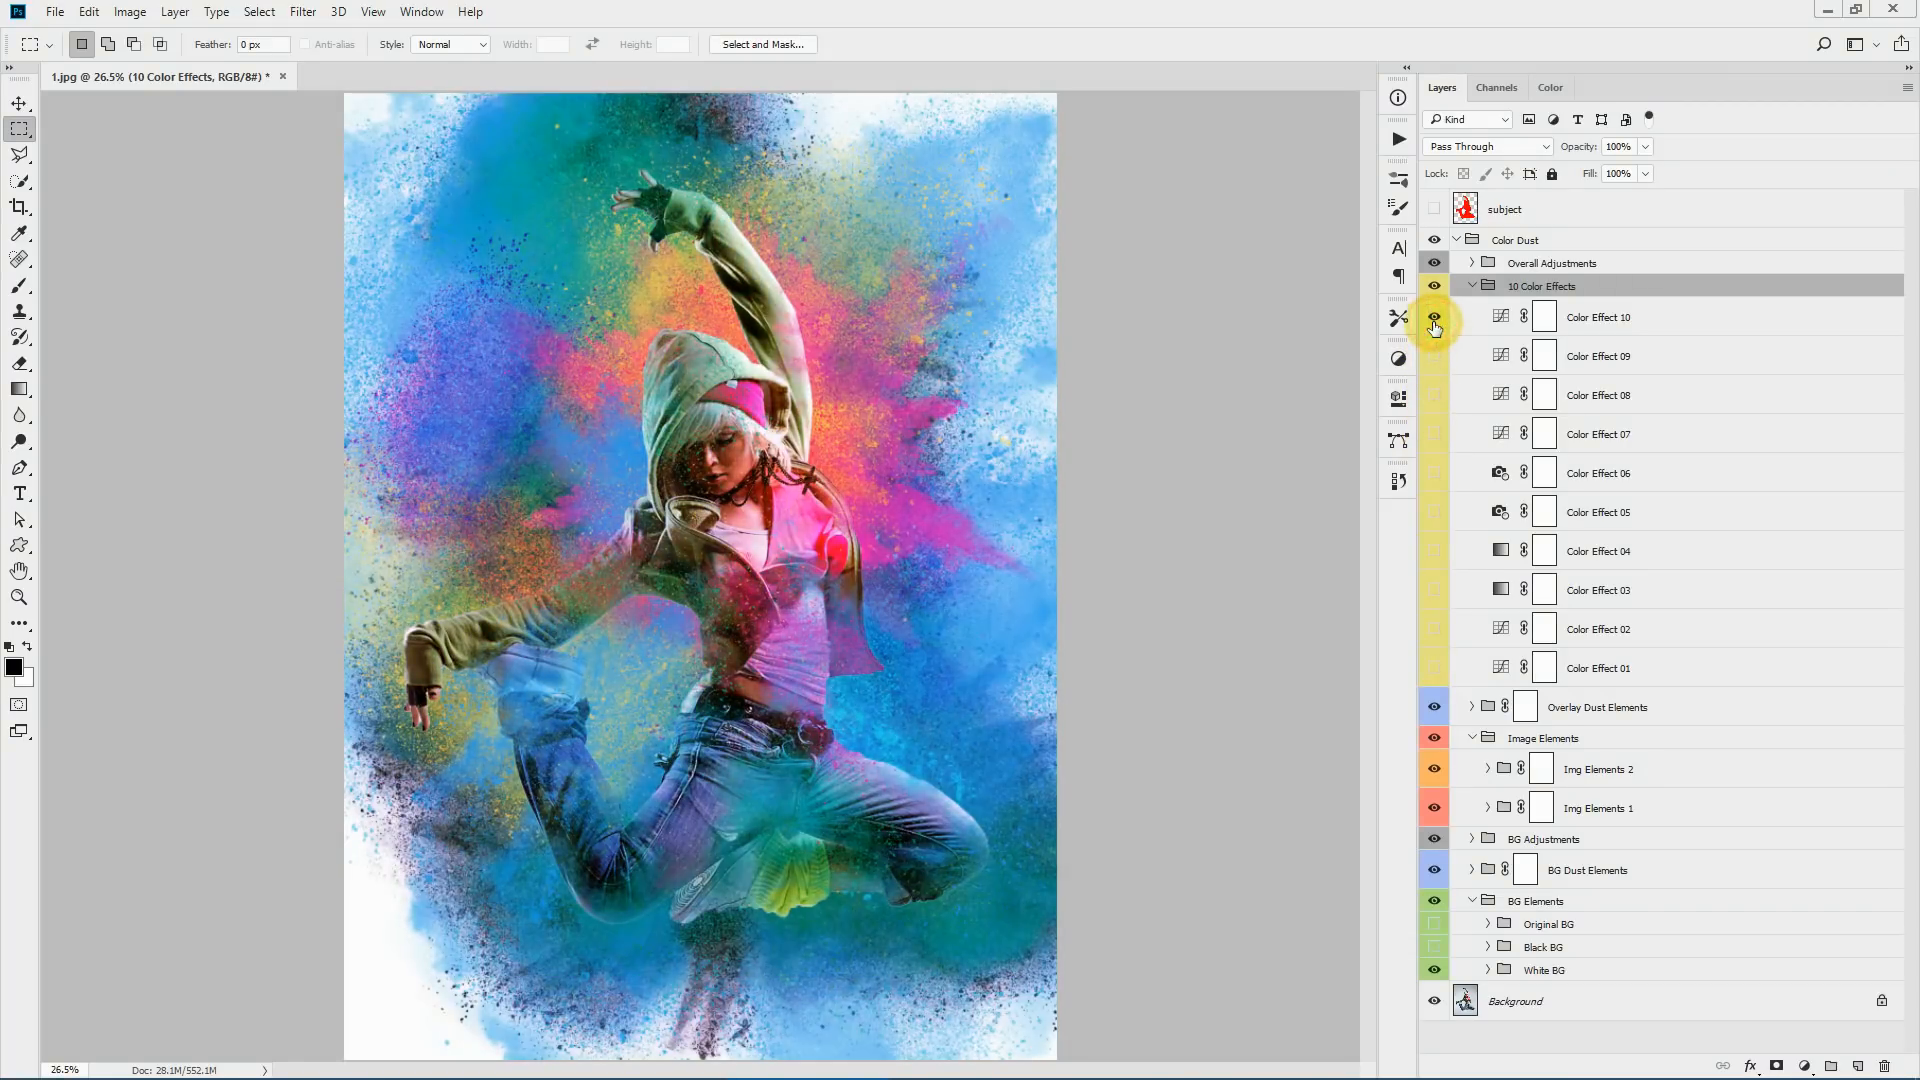
- Hide Color Effect 10, collapse the 10 Color Effects group and expand Overall Adjustments
left_click(1434, 317)
left_click(1471, 286)
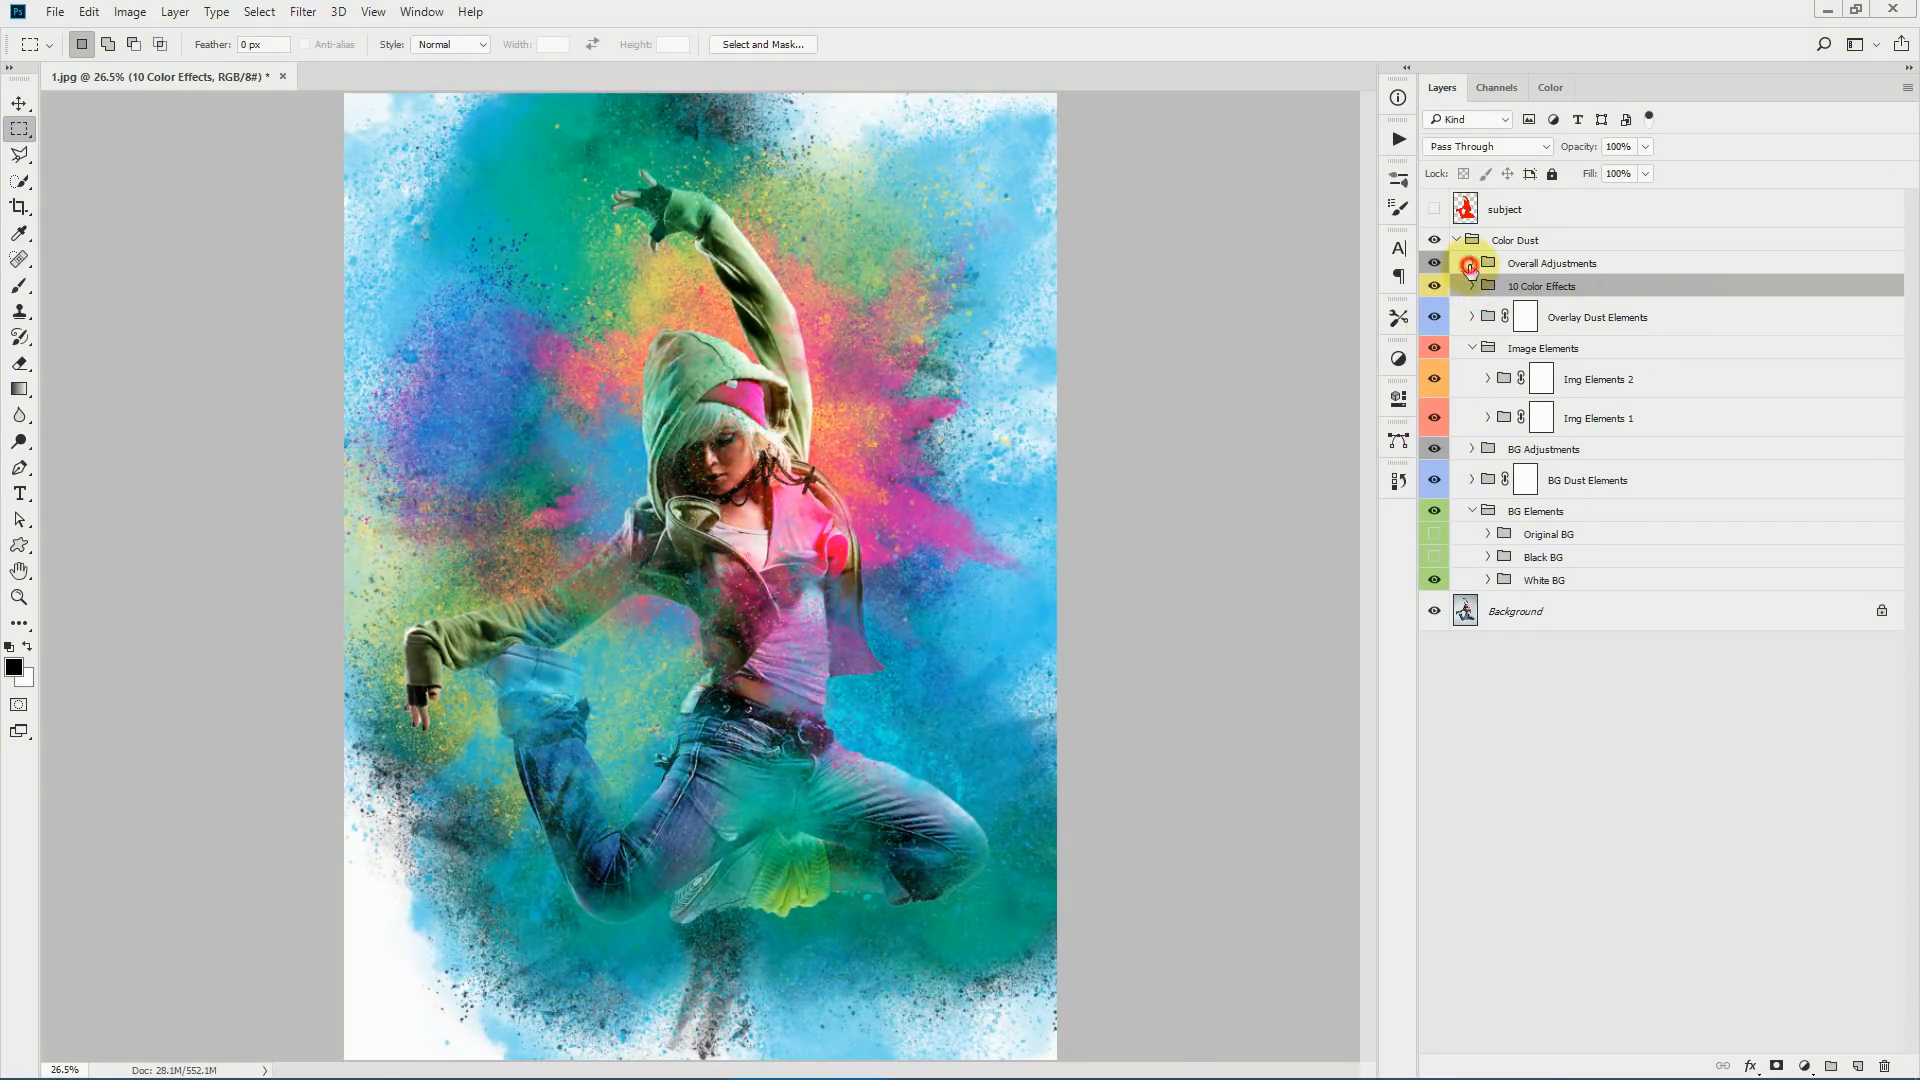
left_click(1469, 263)
left_click(1471, 481)
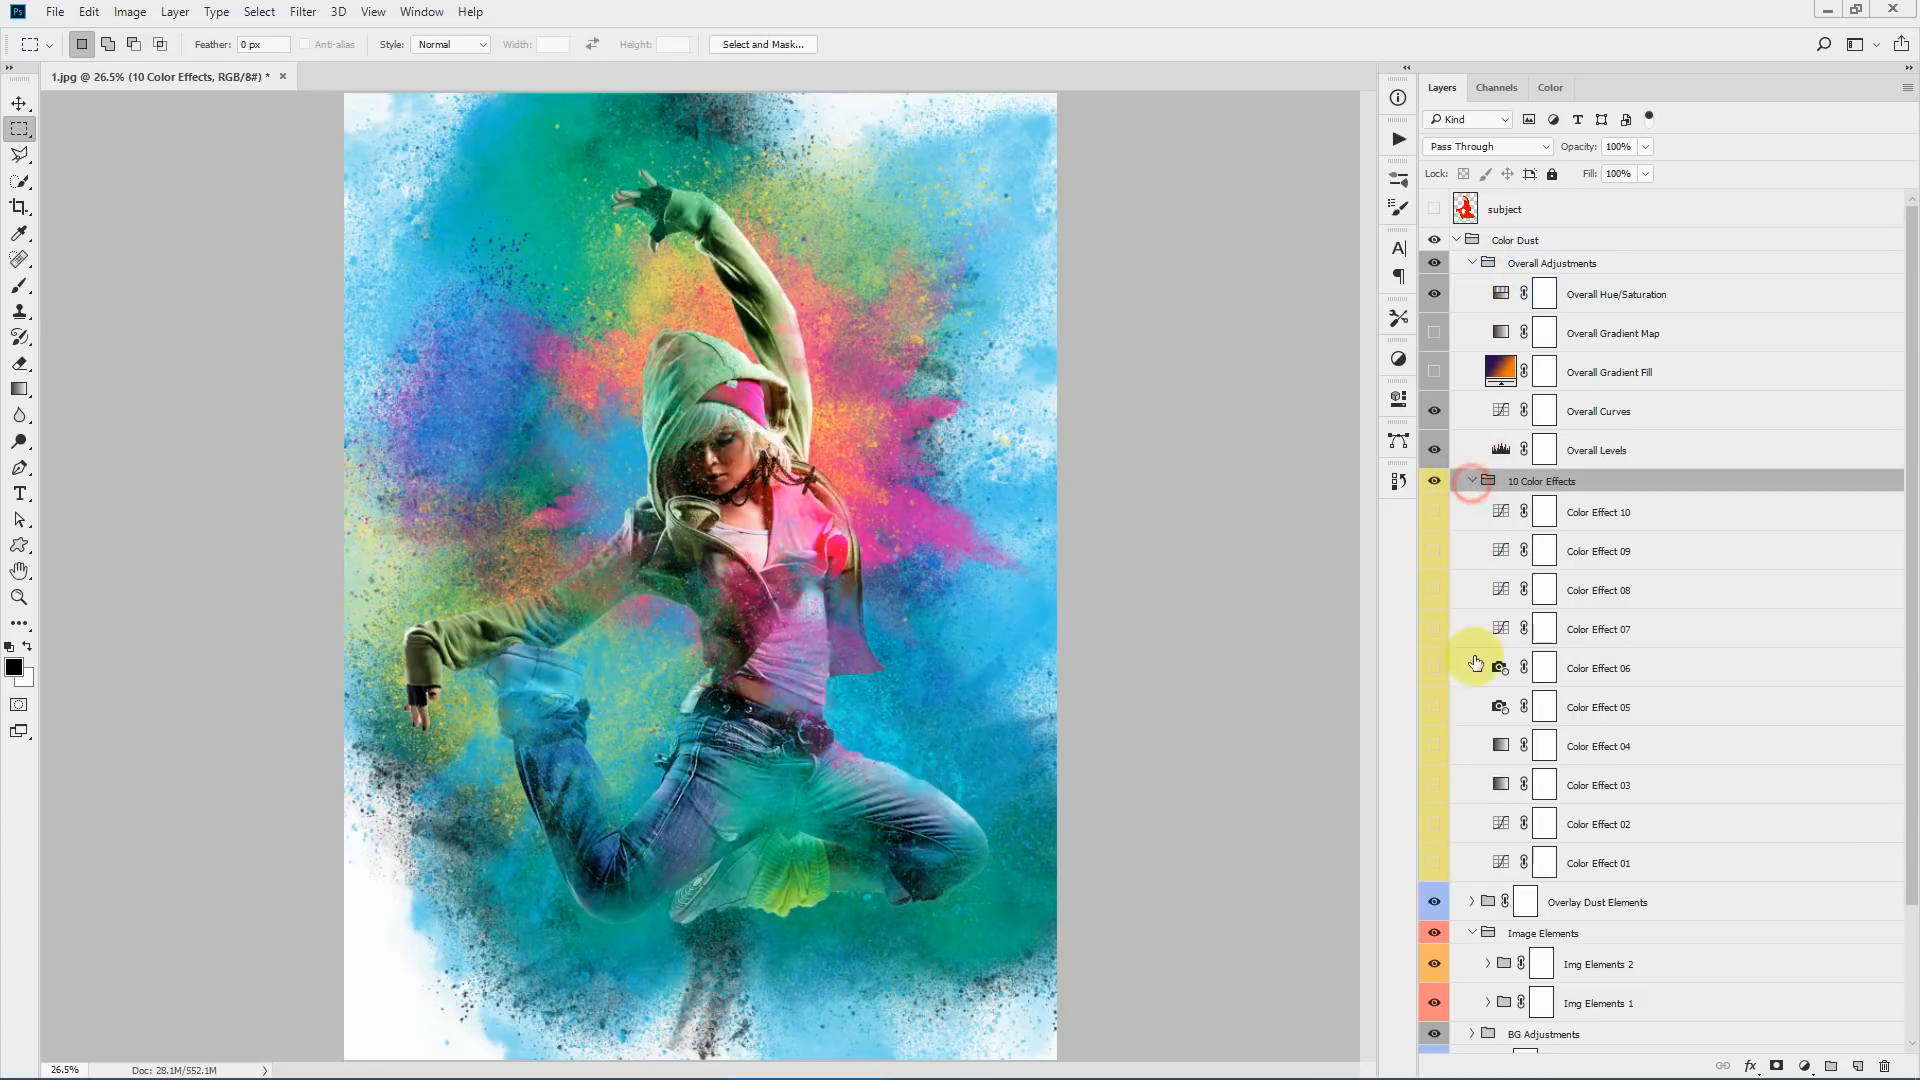
left_click(1471, 481)
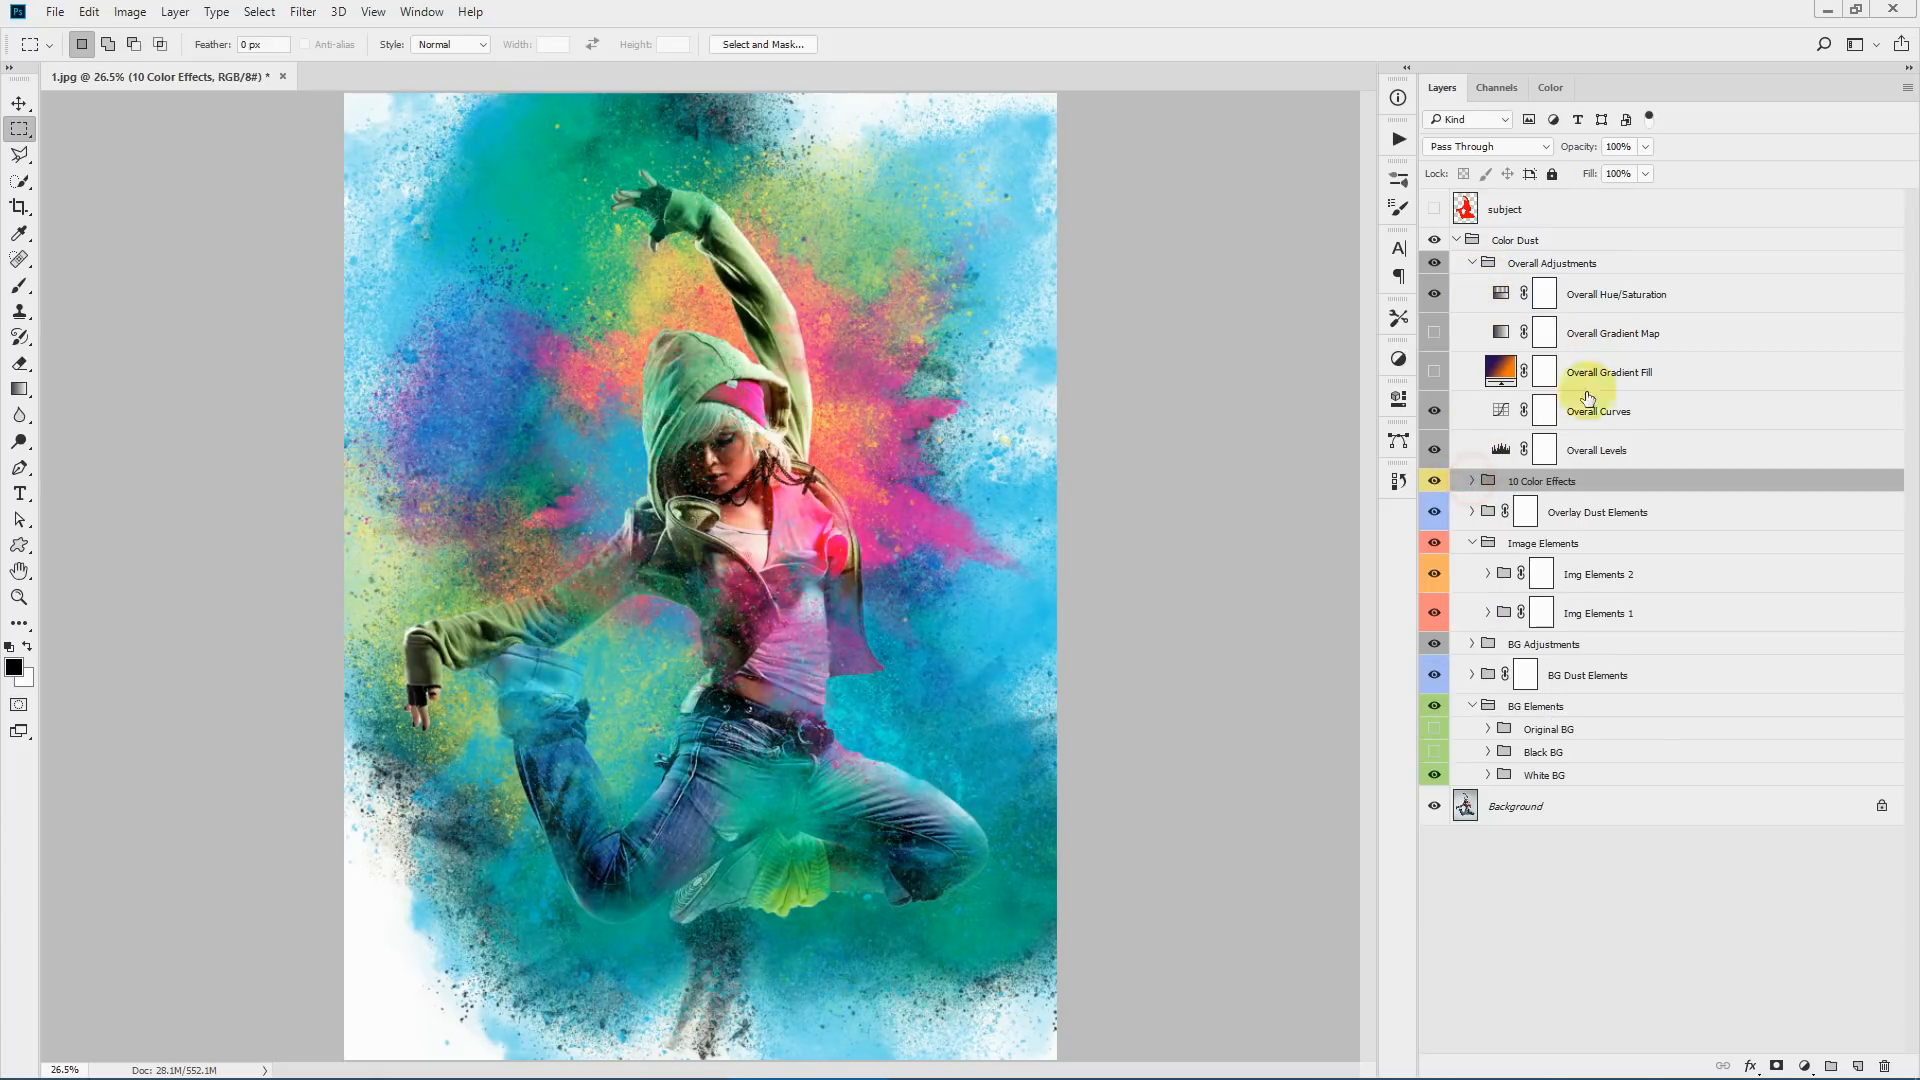
- Try shifting the black input level of Overall Levels and reshaping the curve of Overall Curves
double_click(1492, 450)
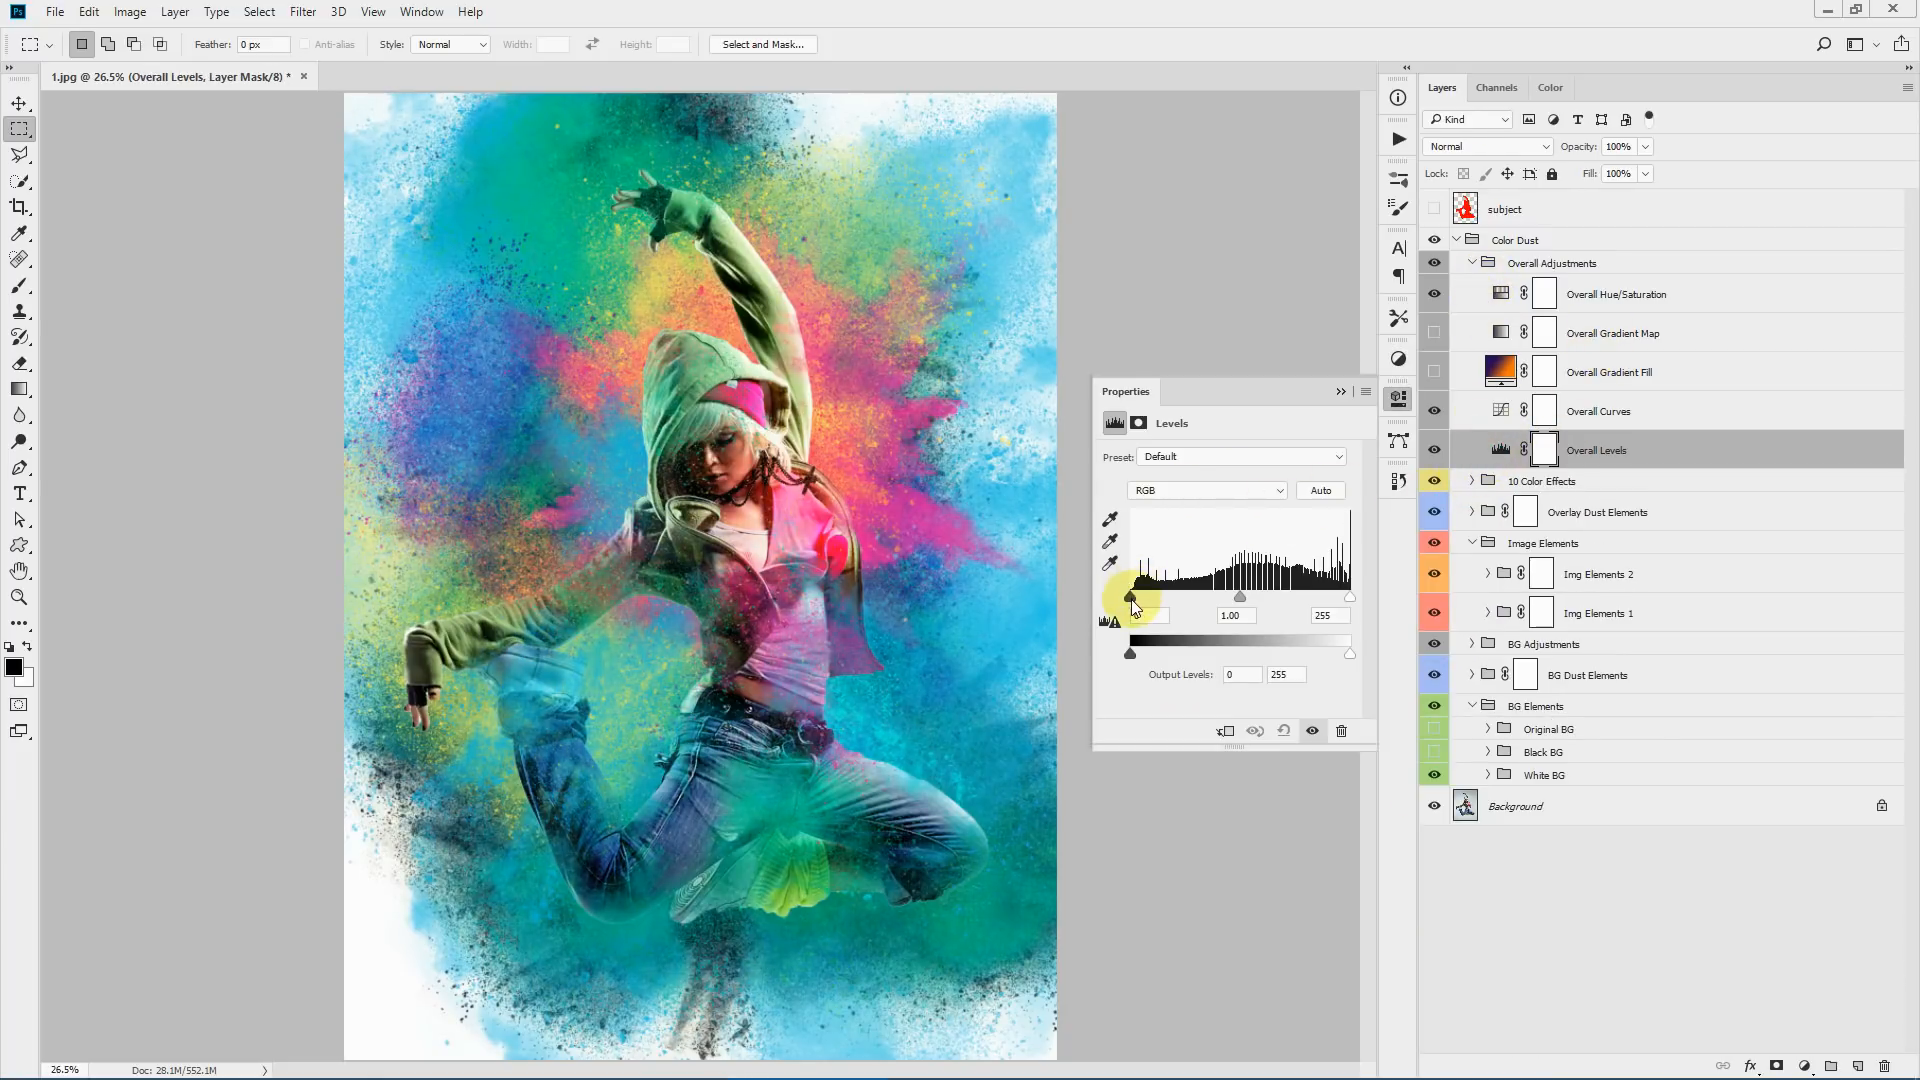
left_click_drag(1131, 598, 1126, 596)
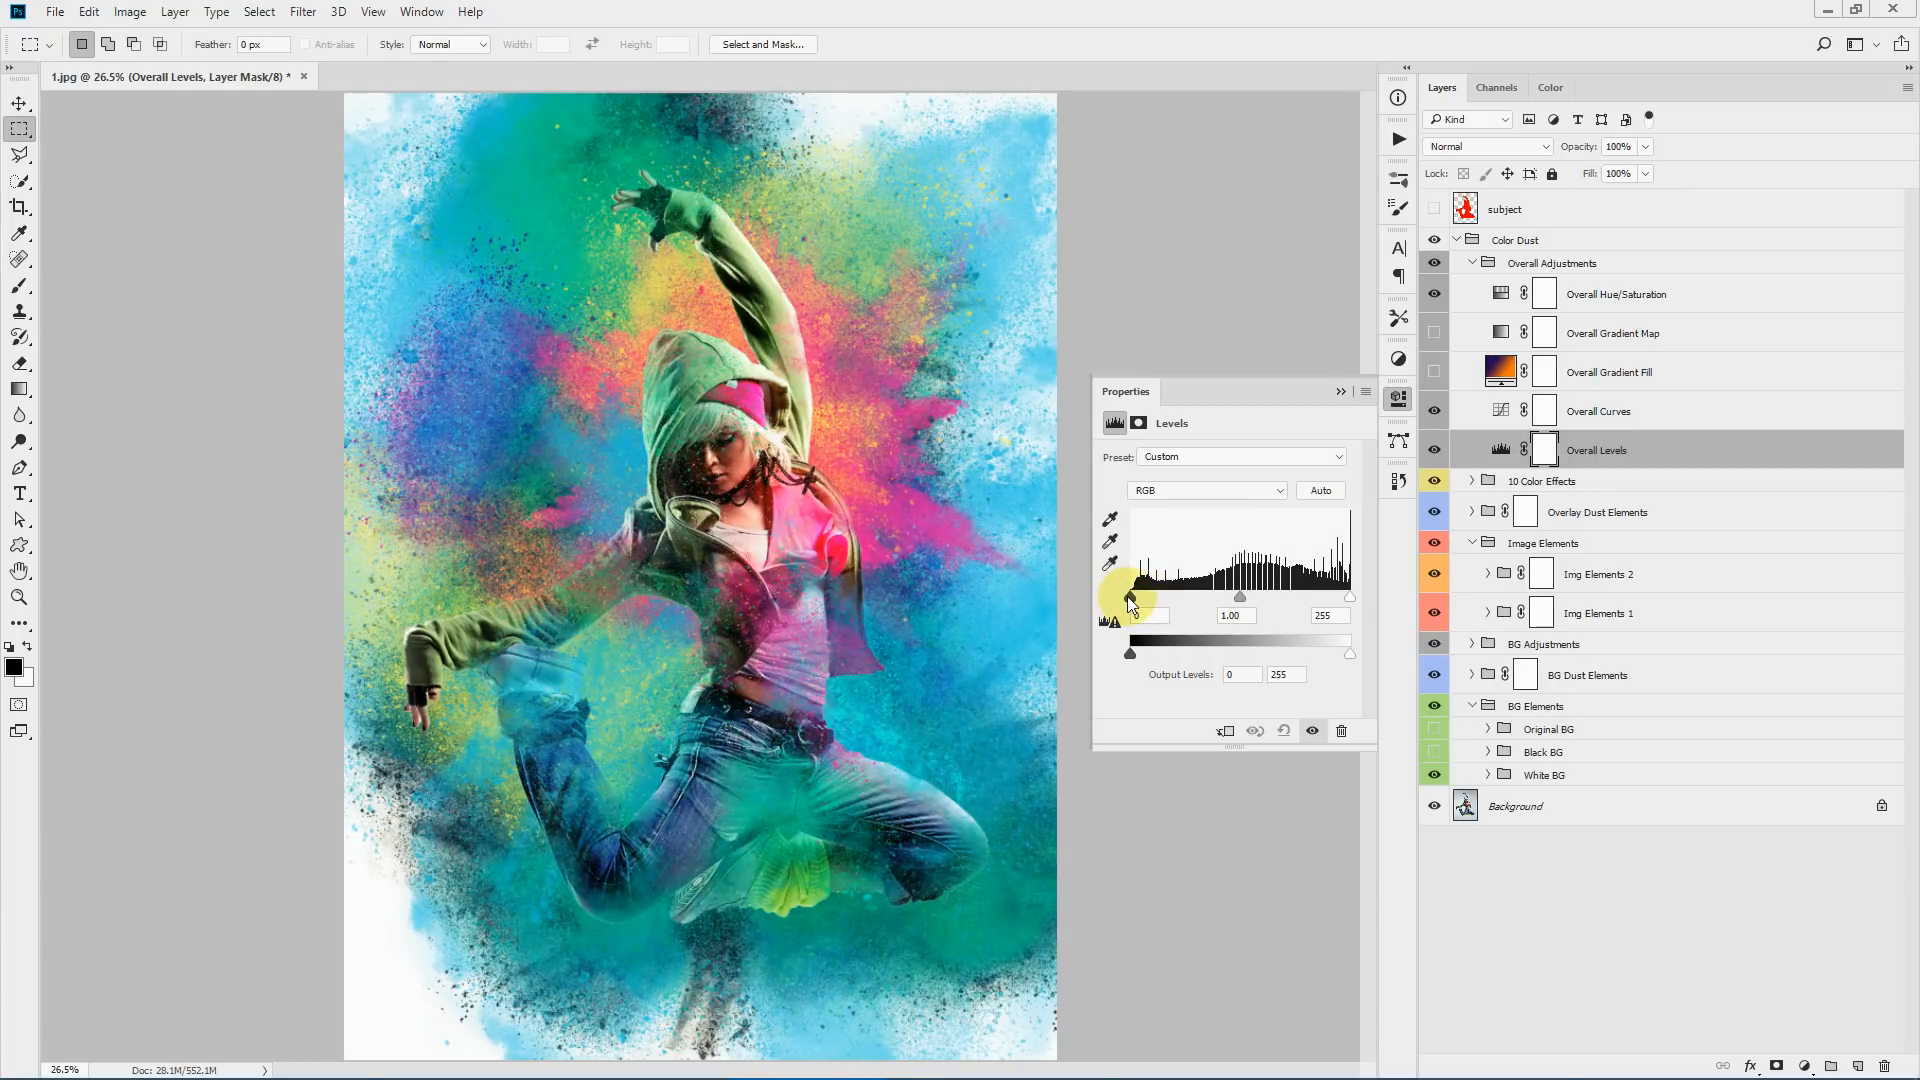
left_click(1345, 398)
double_click(1500, 411)
left_click_drag(1245, 602, 1371, 471)
left_click(1341, 391)
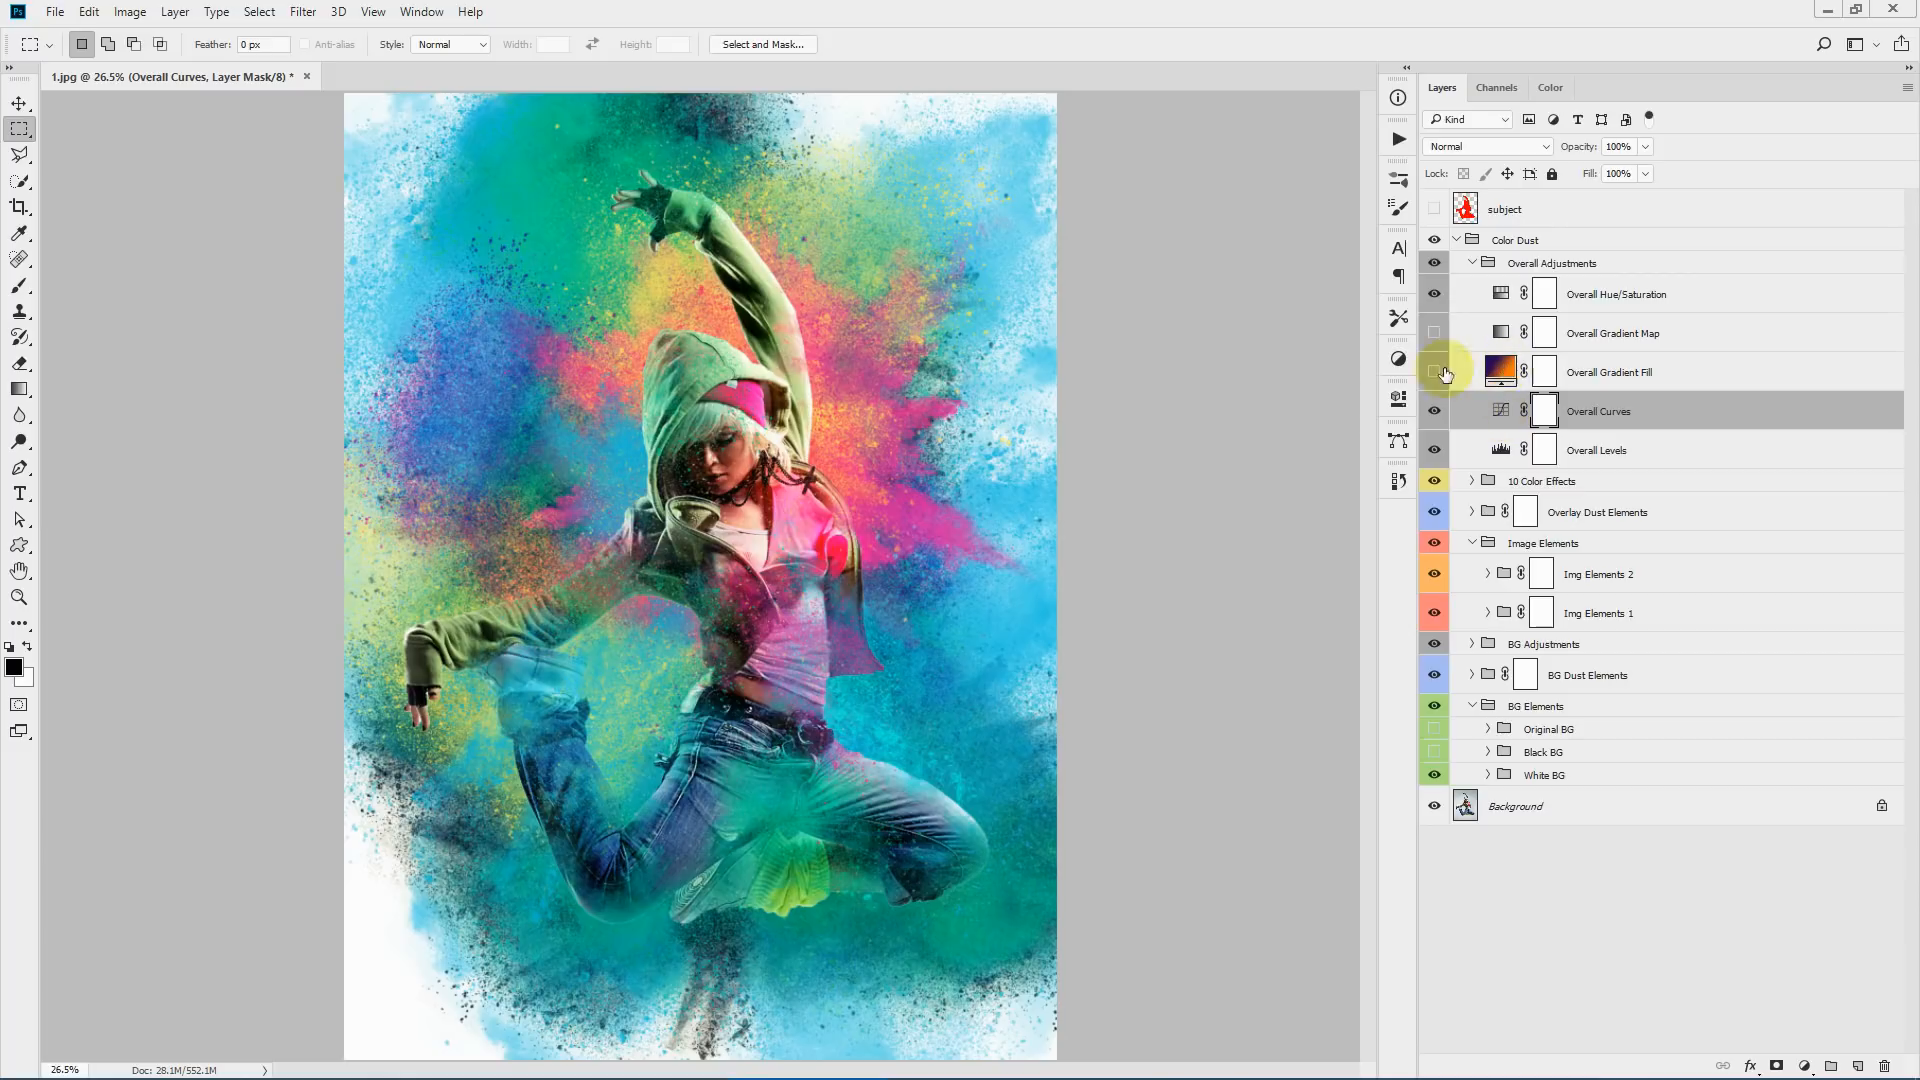
left_click(1663, 450)
left_click(1640, 410)
- Show the Overall Gradient Fill layer and change its gradient to the Violet, Green, Orange preset
left_click(1720, 378)
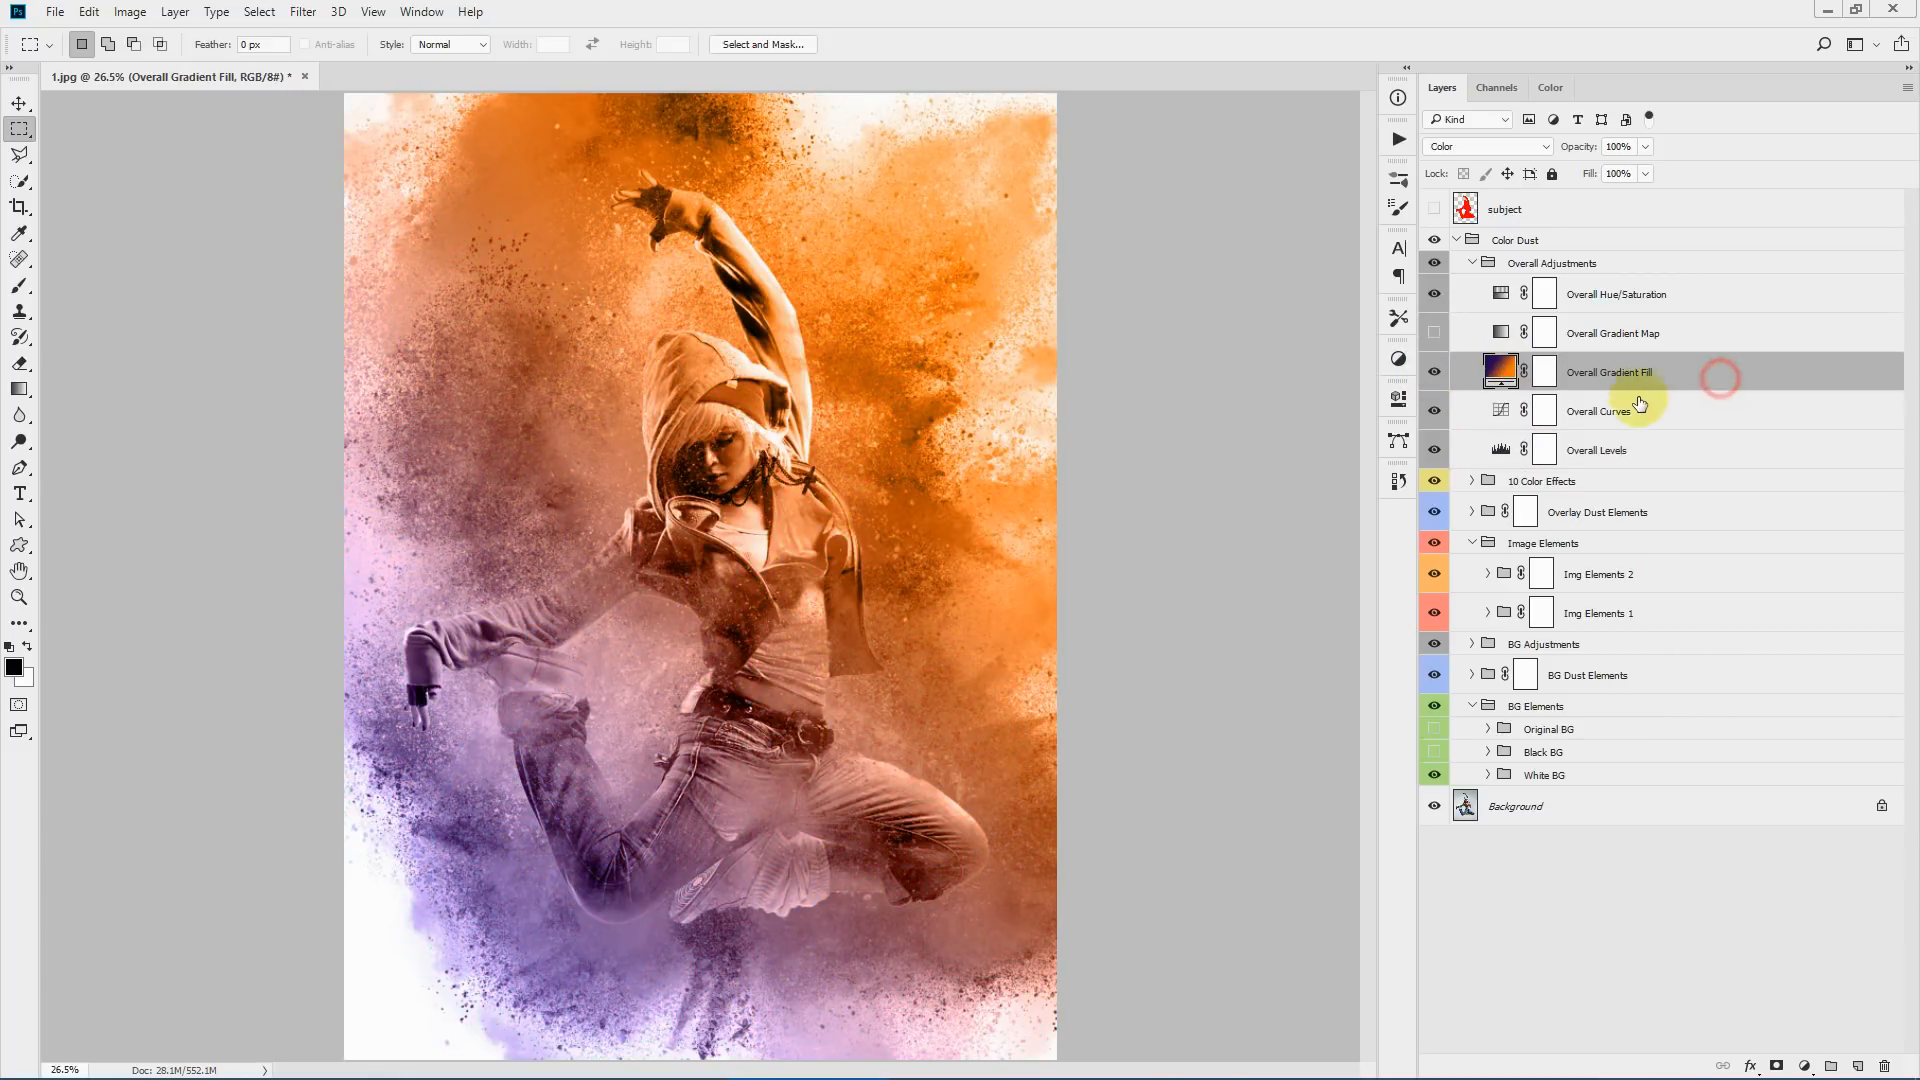
double_click(1510, 368)
left_click(1220, 300)
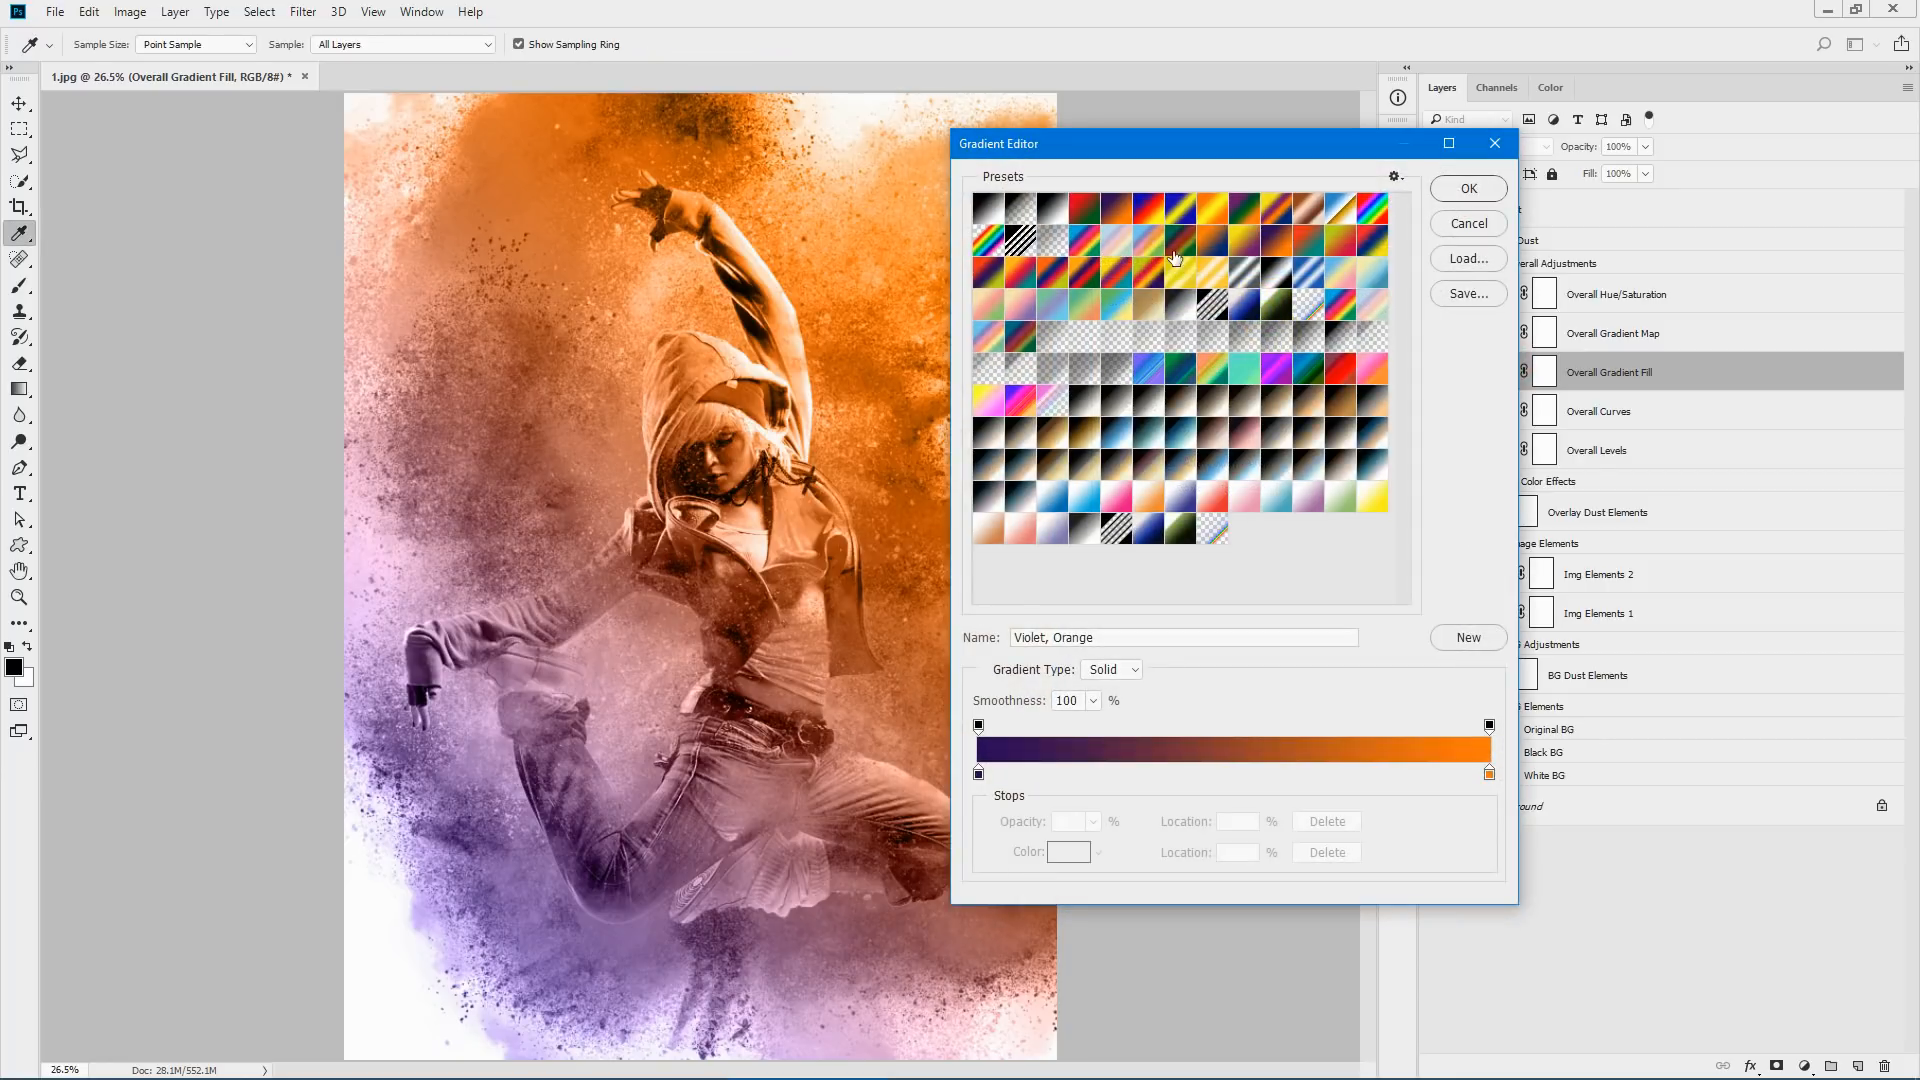
left_click(1244, 208)
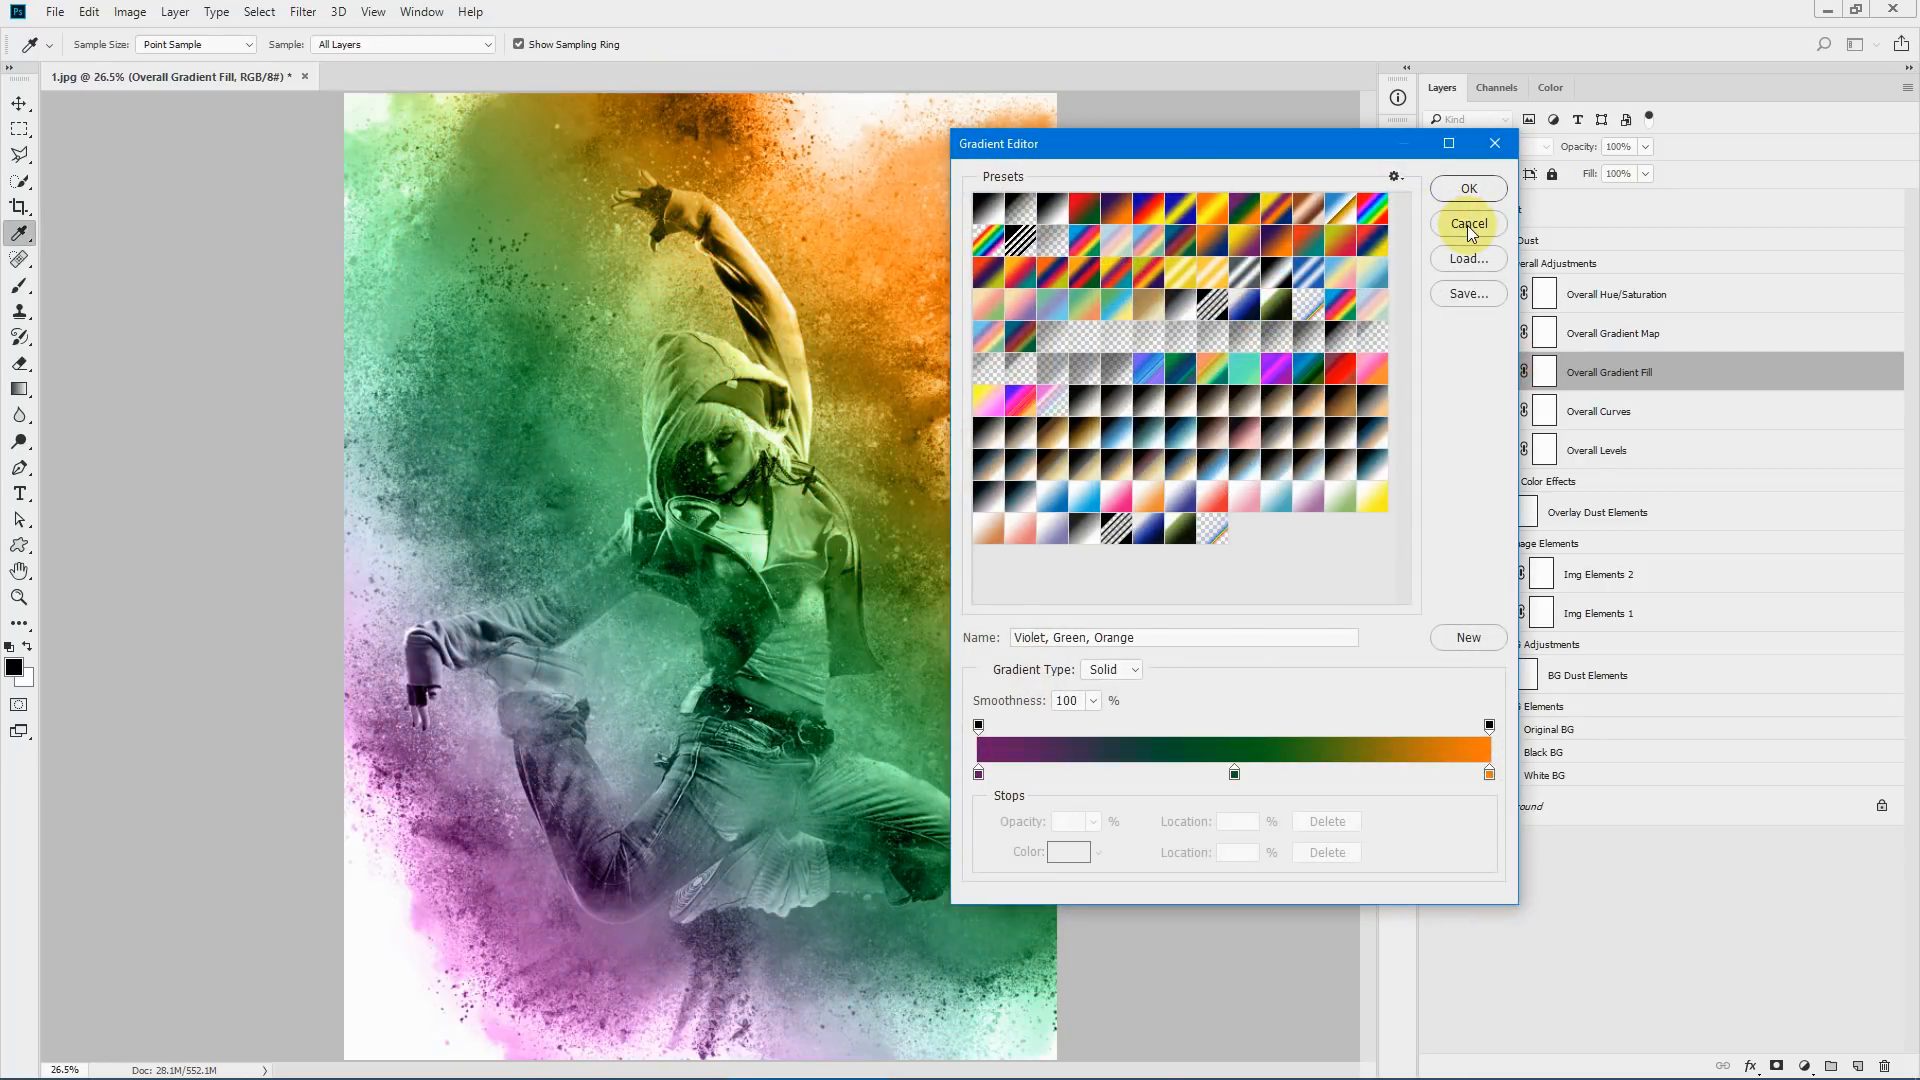
left_click(1468, 188)
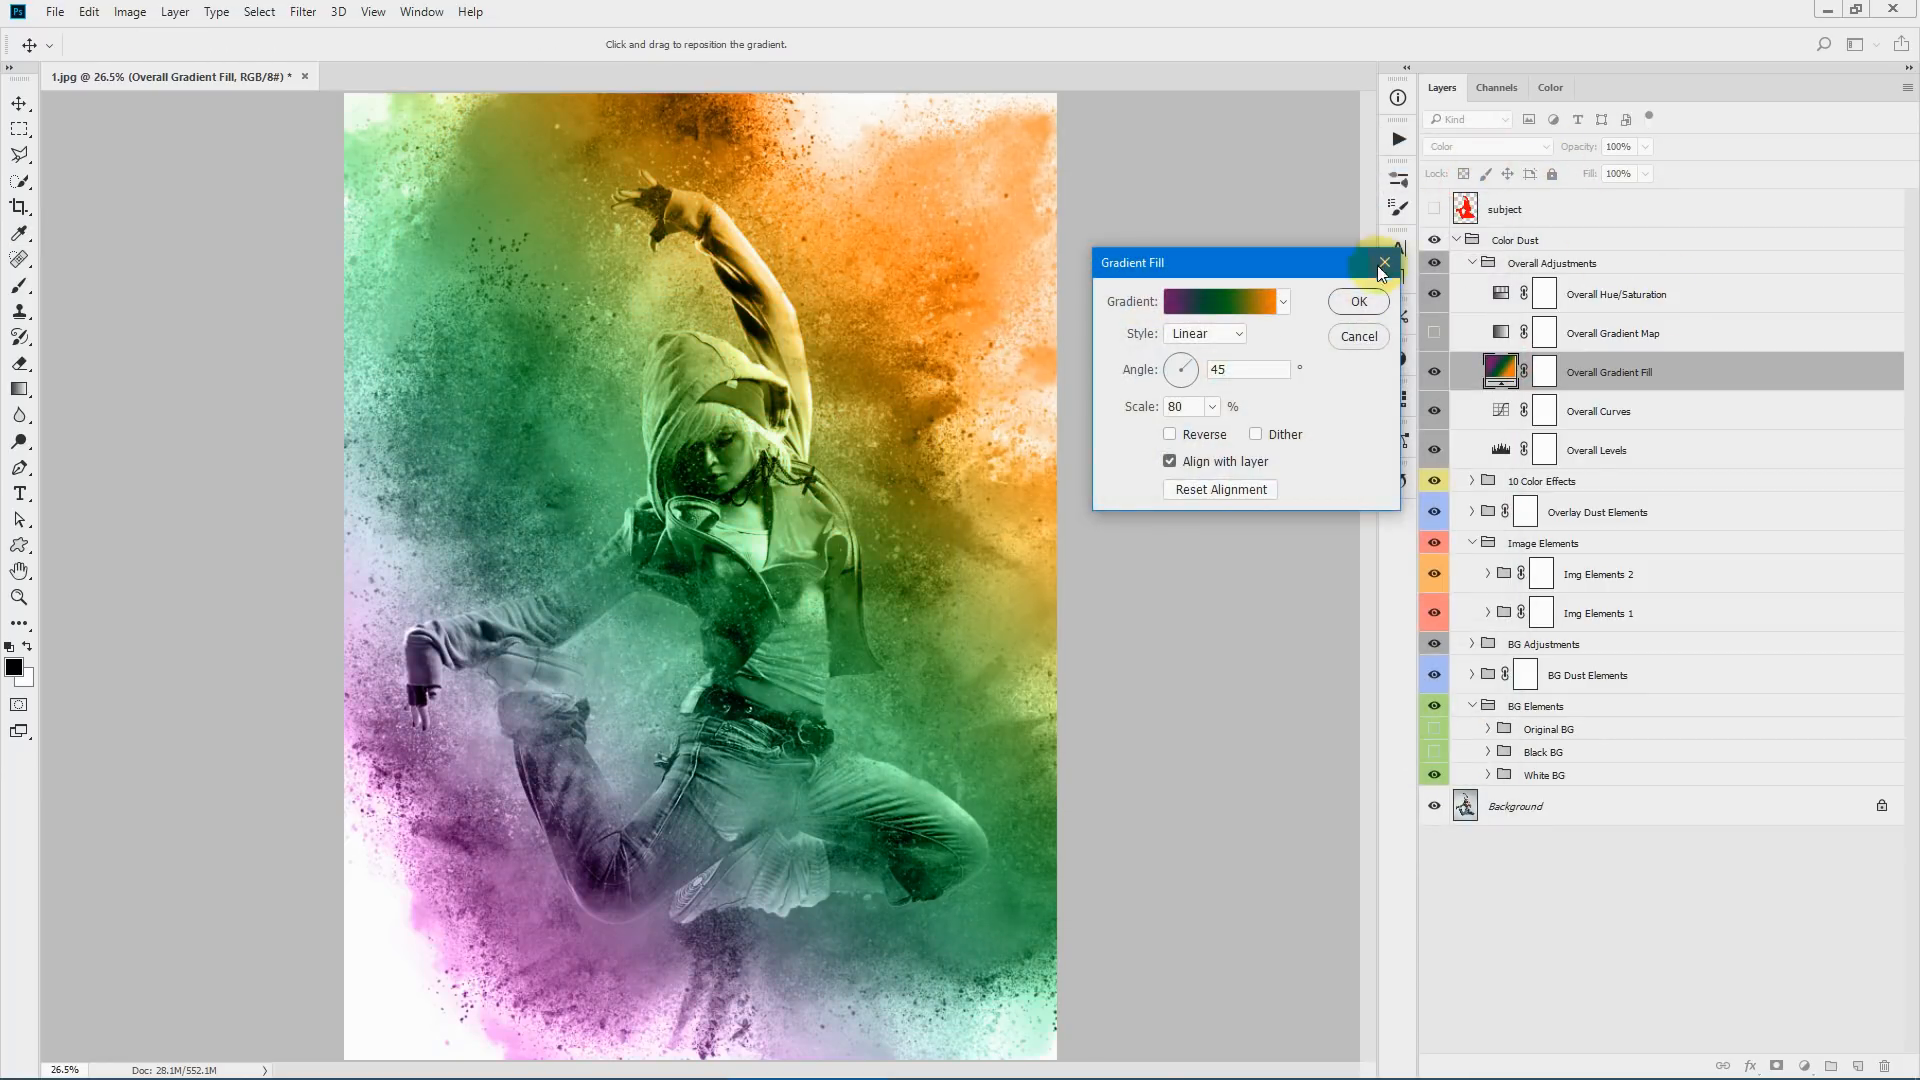
left_click(1358, 300)
- Try the Screen blend mode on Overall Gradient Fill, set it to Soft Light and hide the layer
left_click(1460, 150)
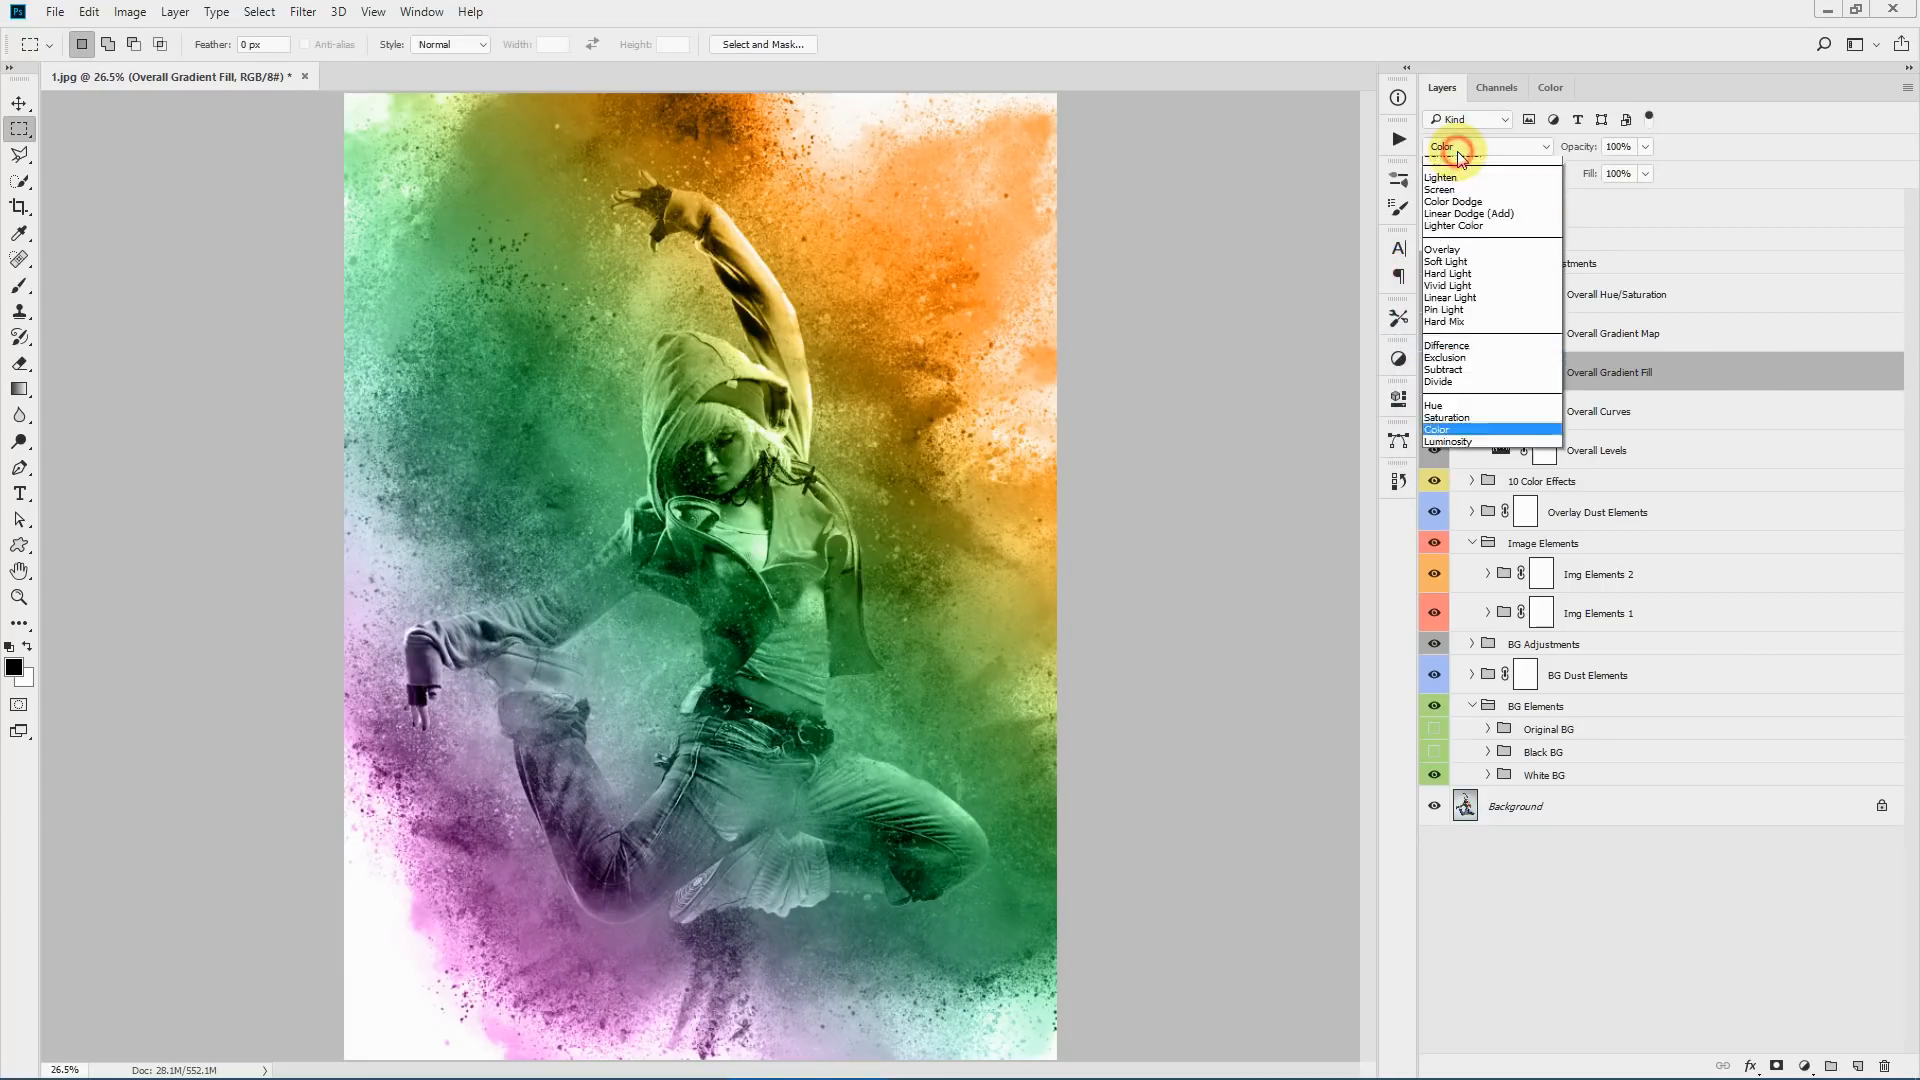
left_click(1453, 290)
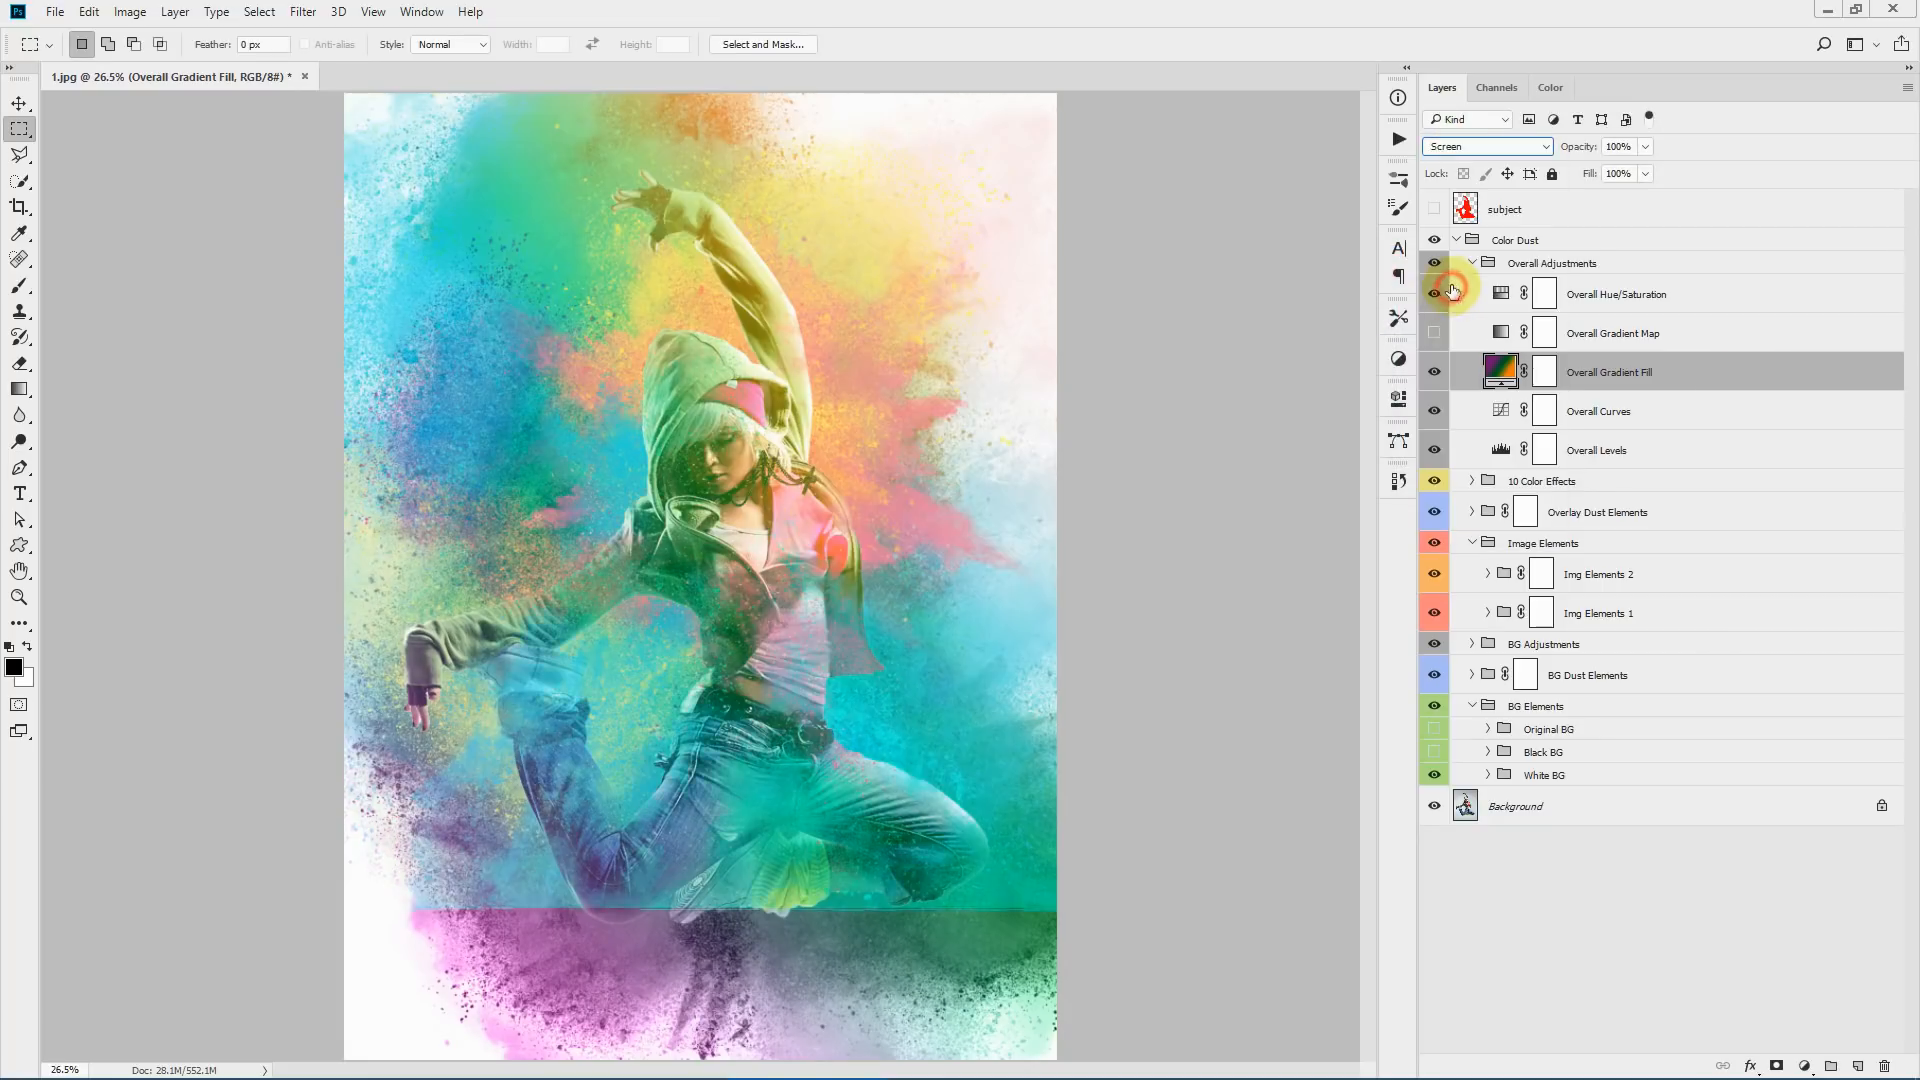
left_click(1456, 150)
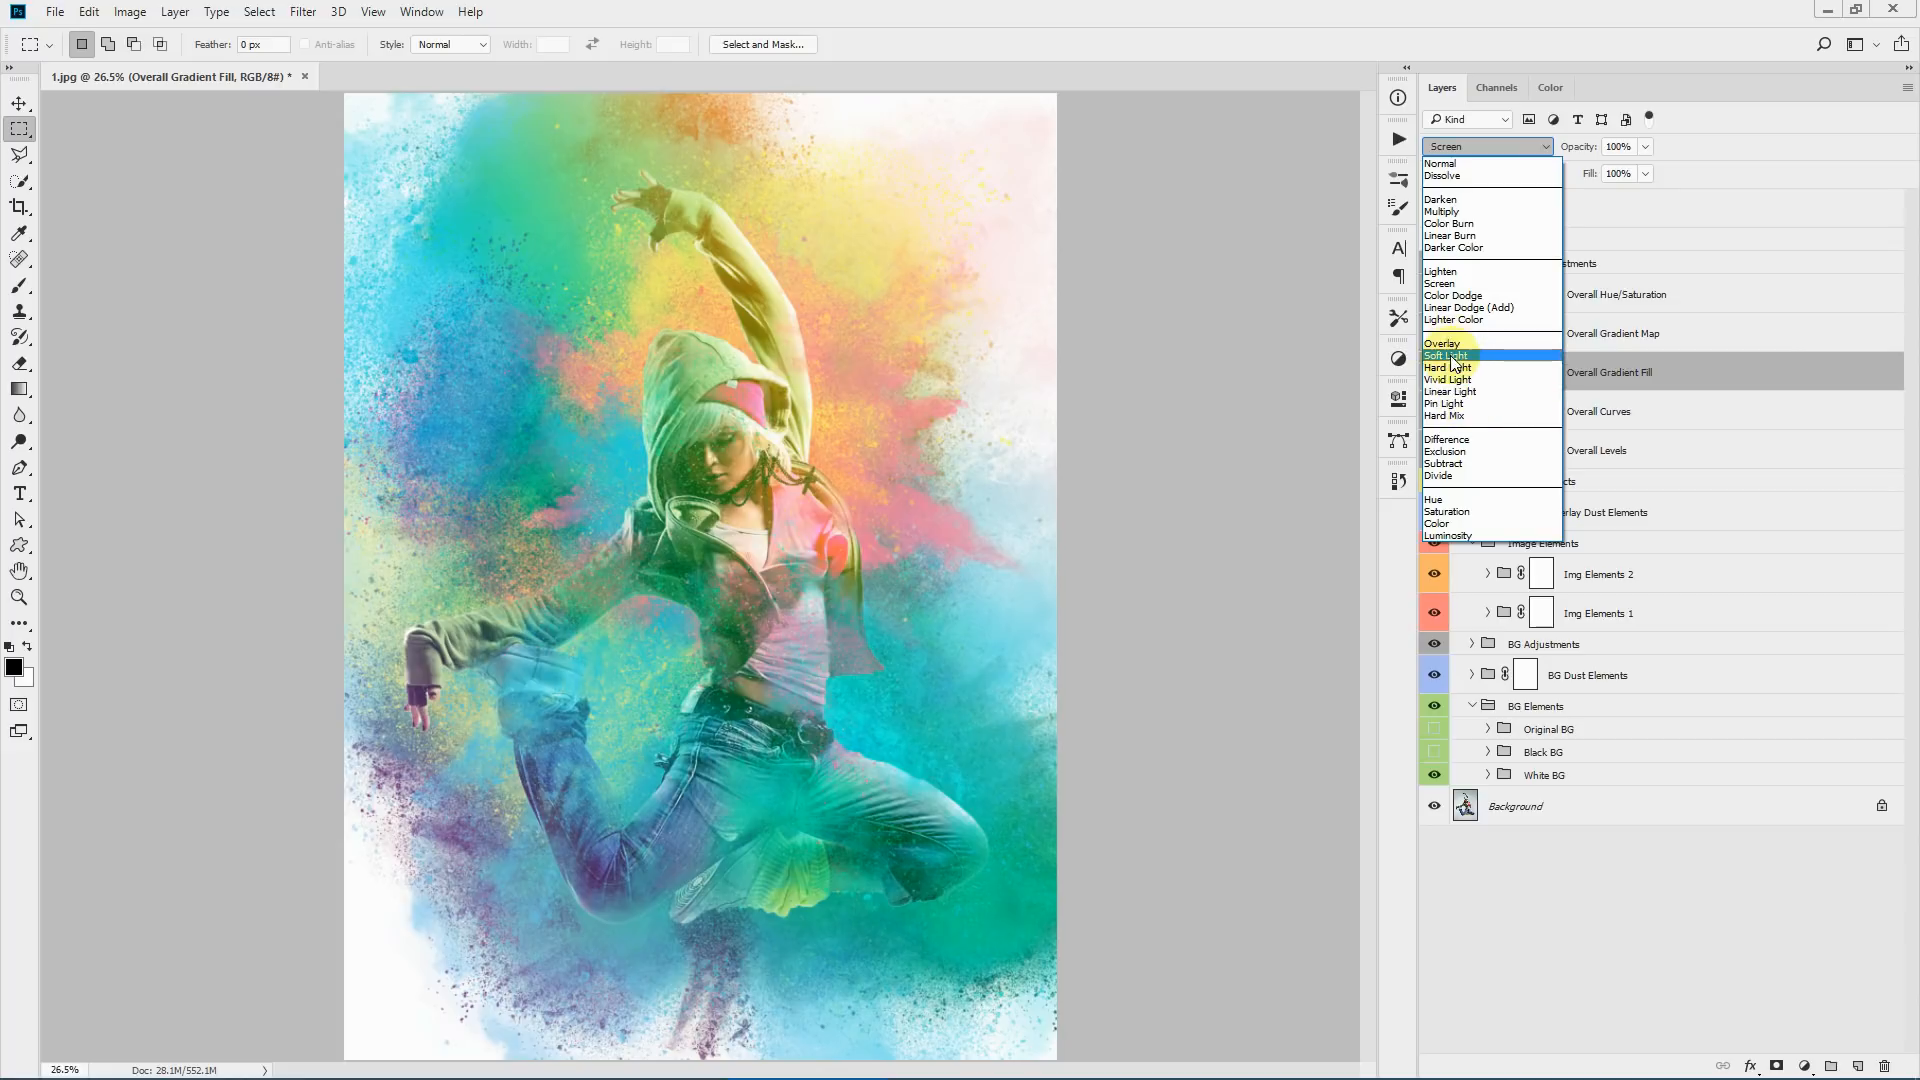
left_click(1452, 368)
left_click(1432, 375)
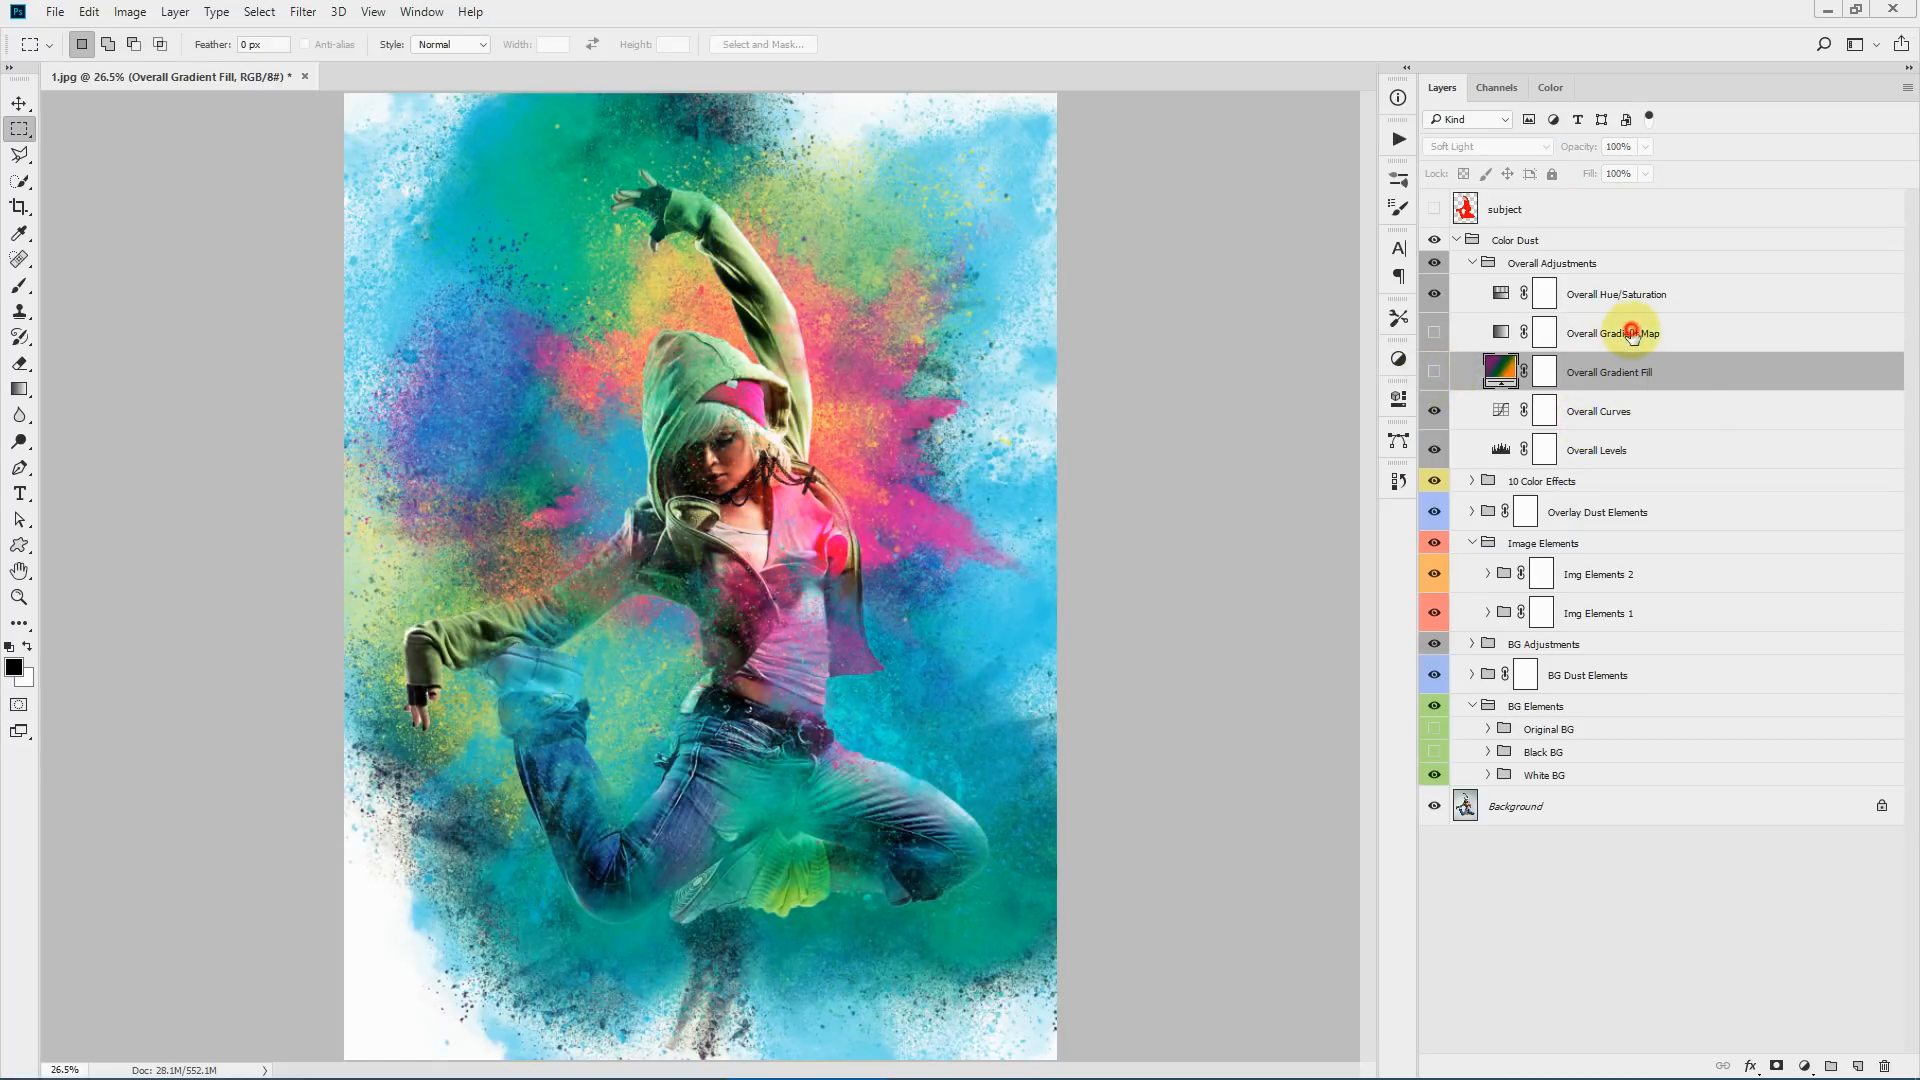
- Show Overall Gradient Map, try other gradient presets such as Blue-Selenium 1, discard the change and hide the layer
left_click(1630, 330)
left_click(1434, 333)
double_click(1501, 331)
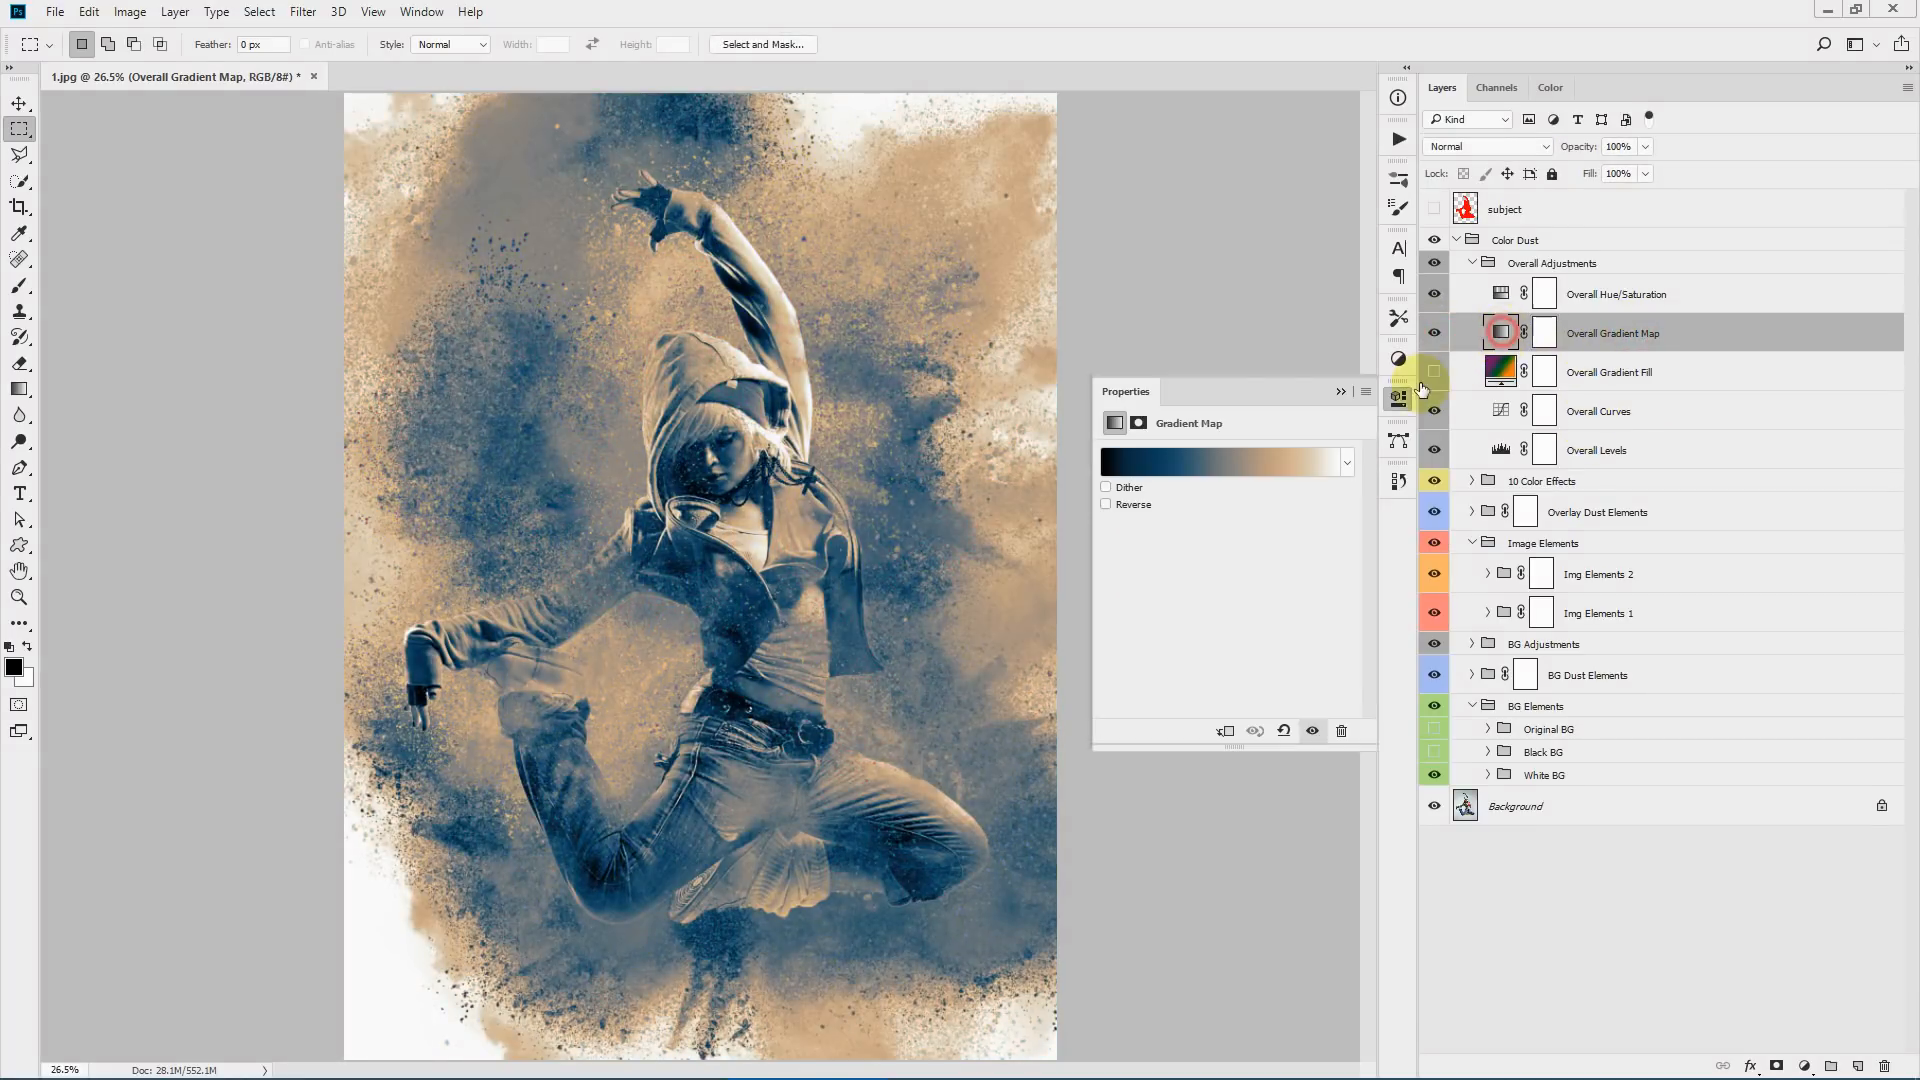
left_click(1181, 468)
left_click(1148, 466)
left_click(1210, 465)
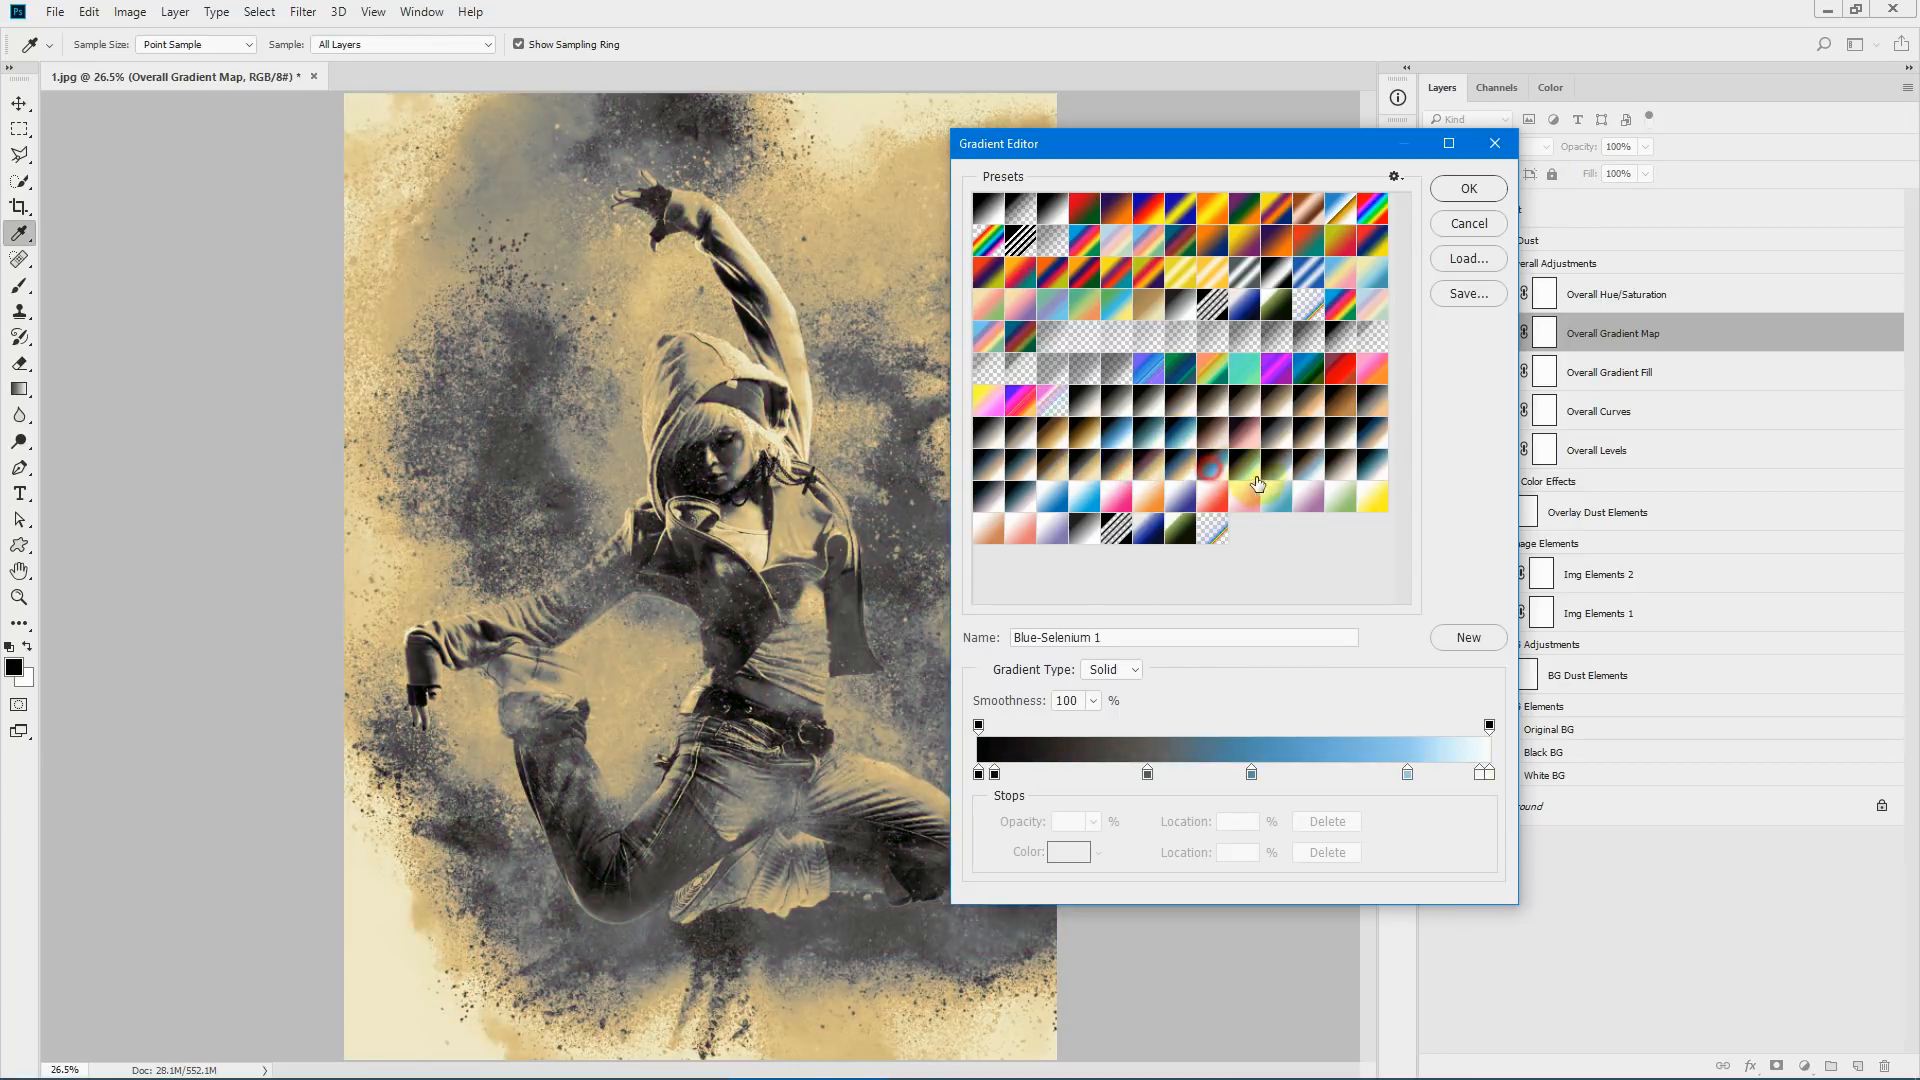
left_click(1460, 228)
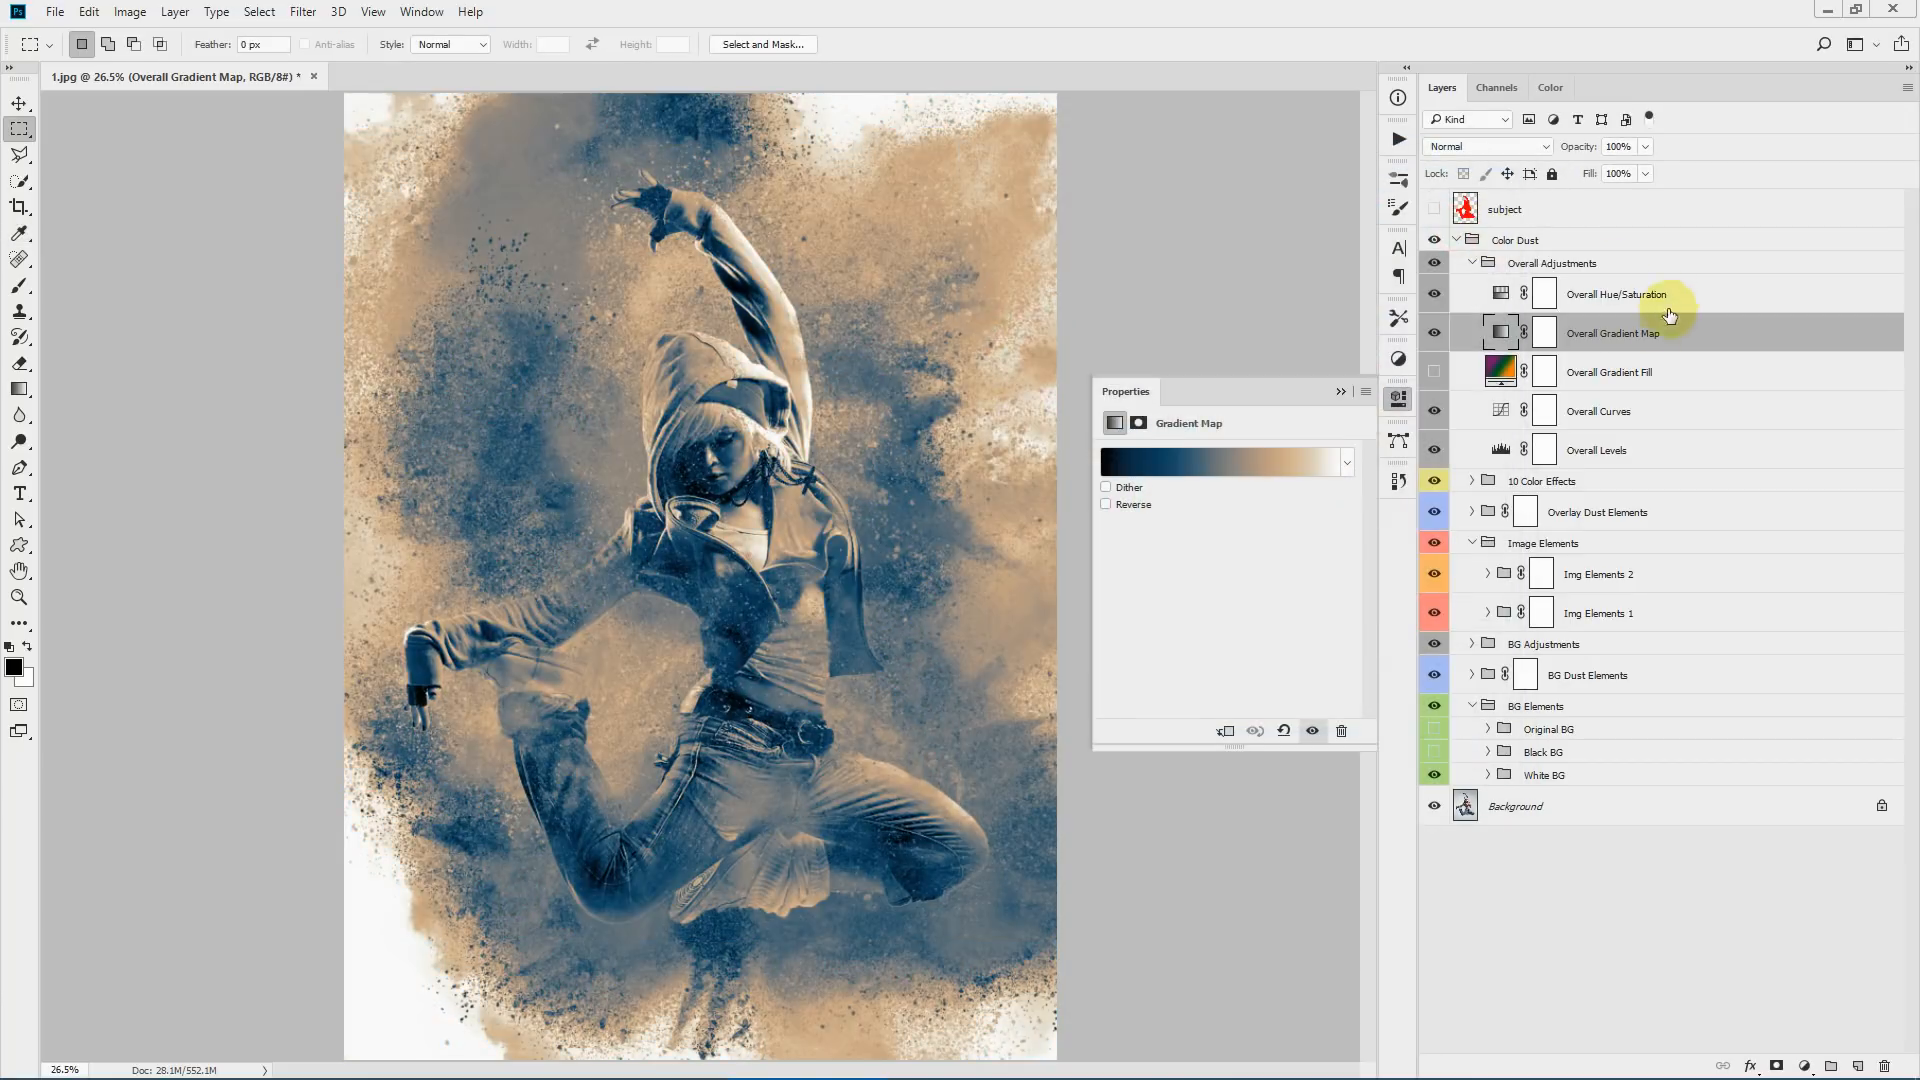
left_click(1436, 333)
left_click(1680, 373)
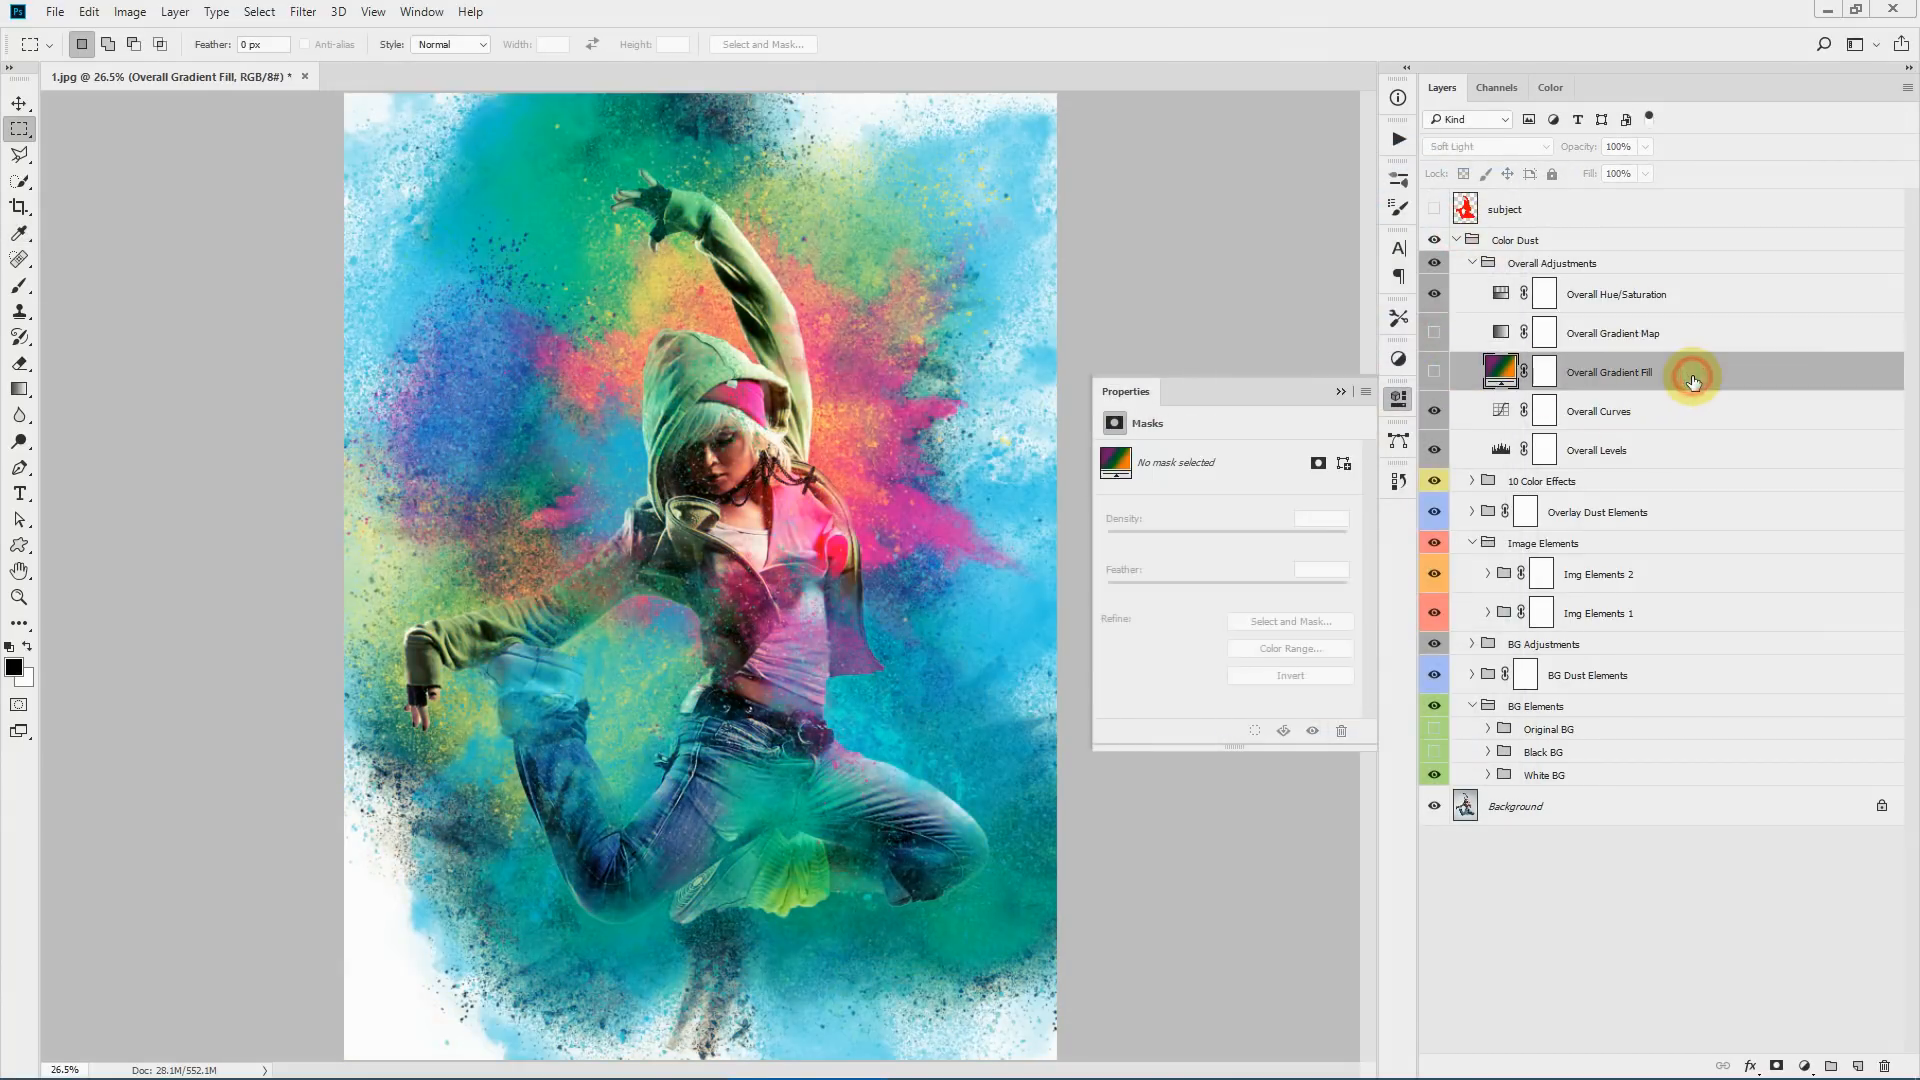
- Shift the Hue of the Overall Hue/Saturation layer so the greens turn bluer, and hide the layer
left_click(1670, 294)
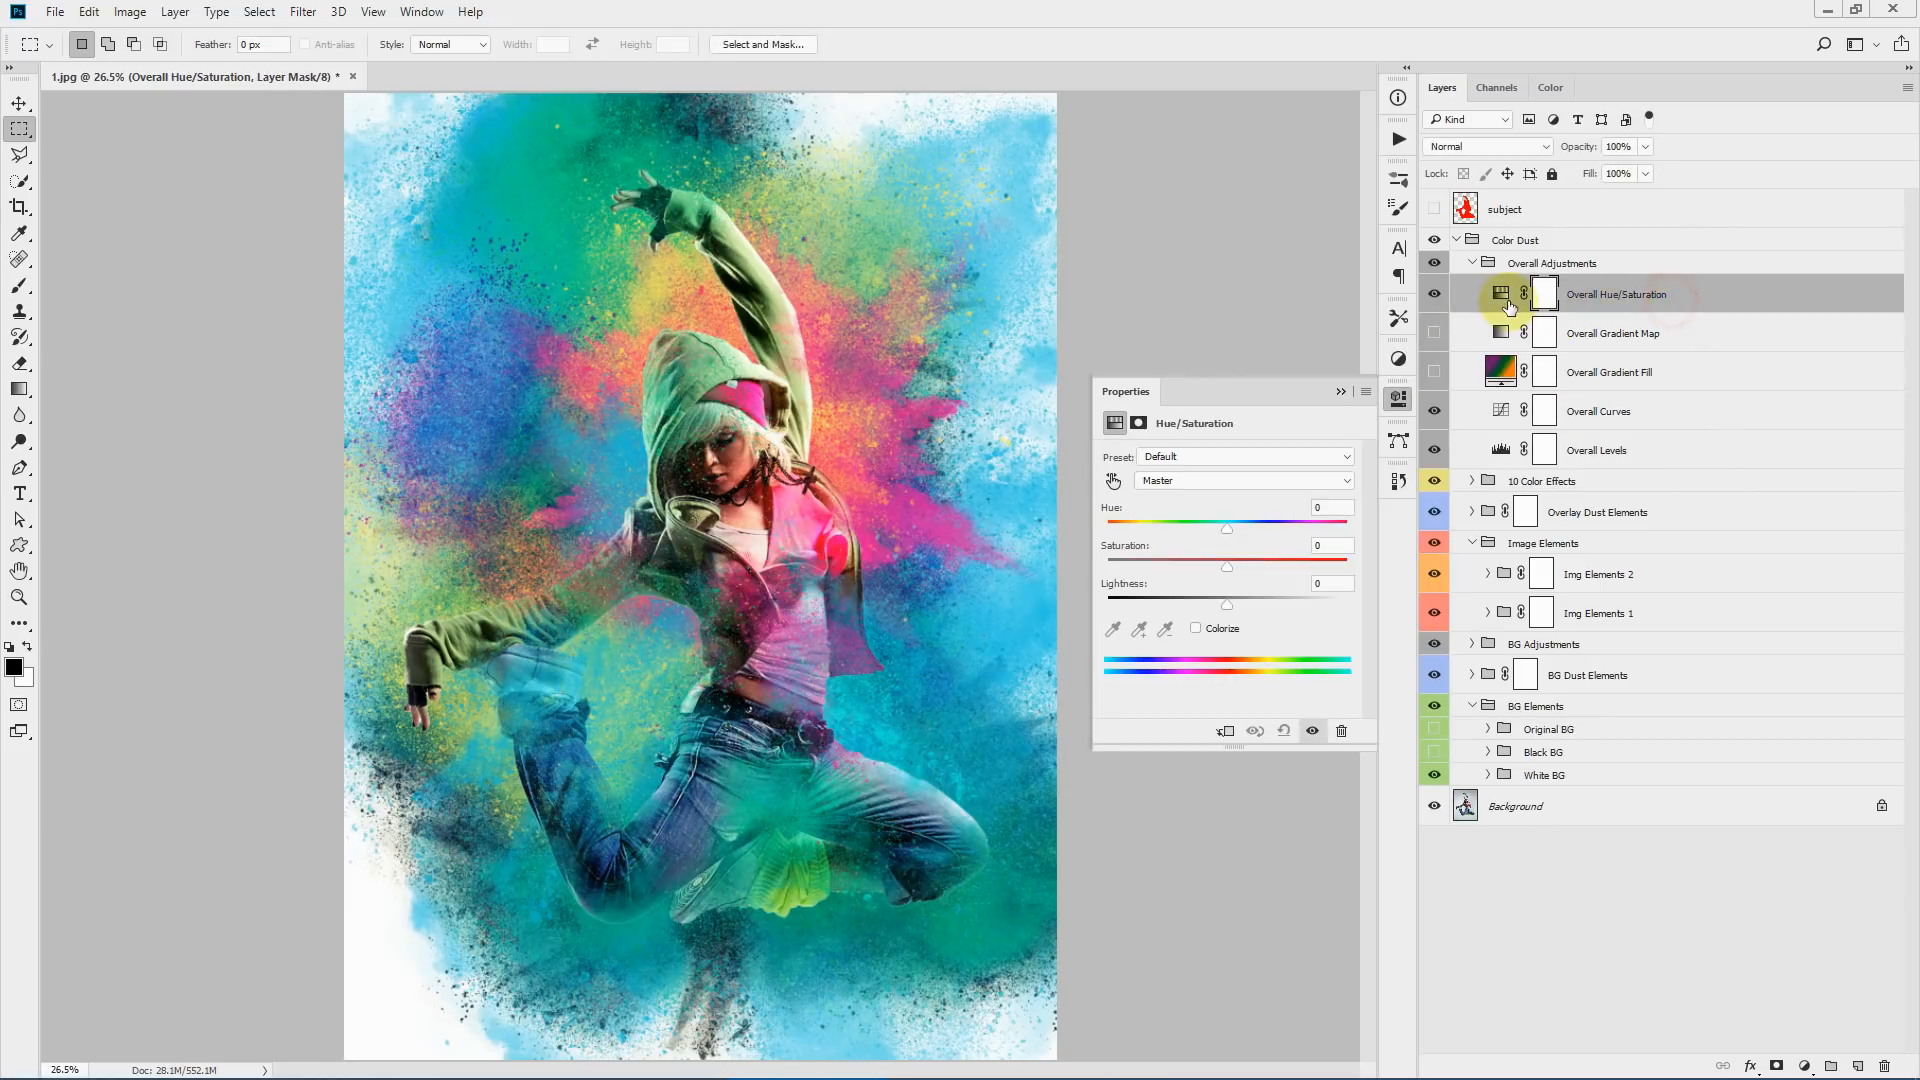
left_click(1499, 293)
left_click_drag(1163, 529, 1253, 527)
left_click(1341, 392)
left_click(1434, 294)
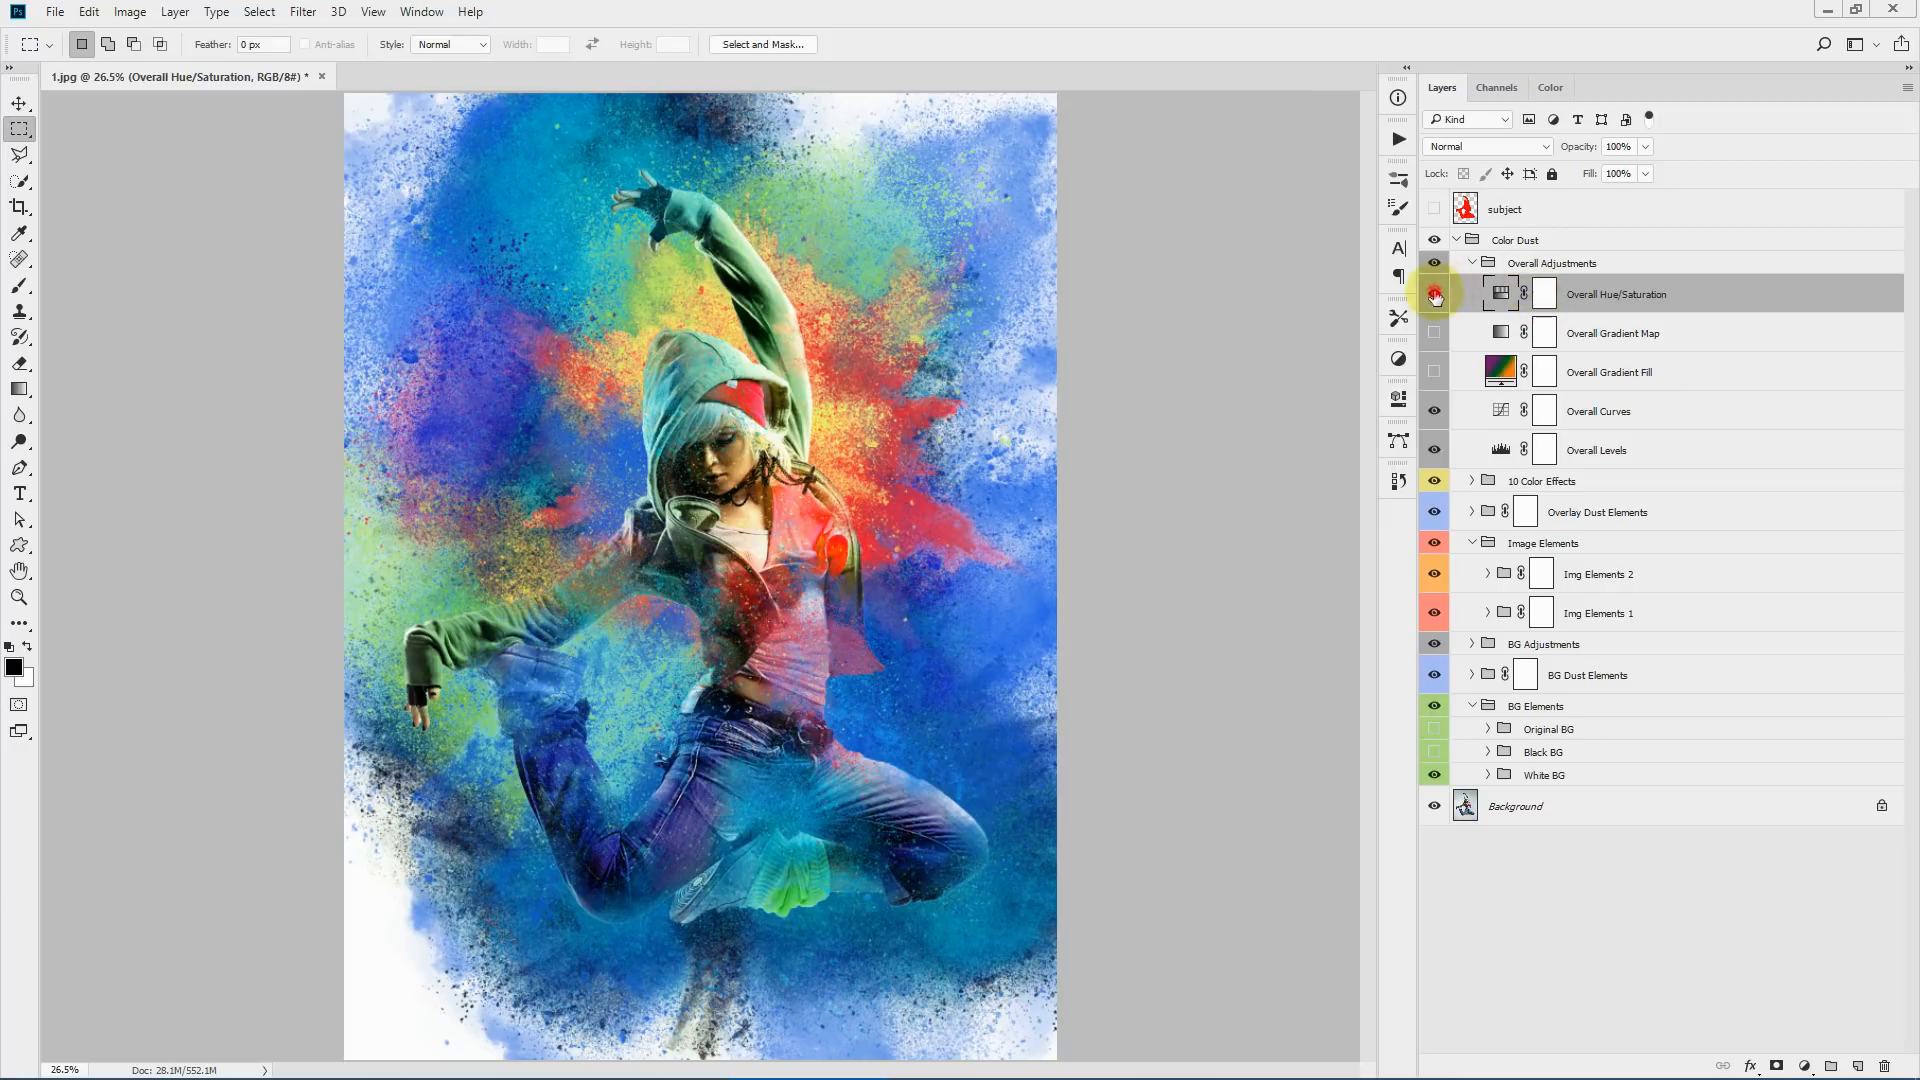
- Collapse the Overall Adjustments group and the whole Color Dust group
left_click(1473, 263)
left_click(1613, 241)
left_click(1456, 240)
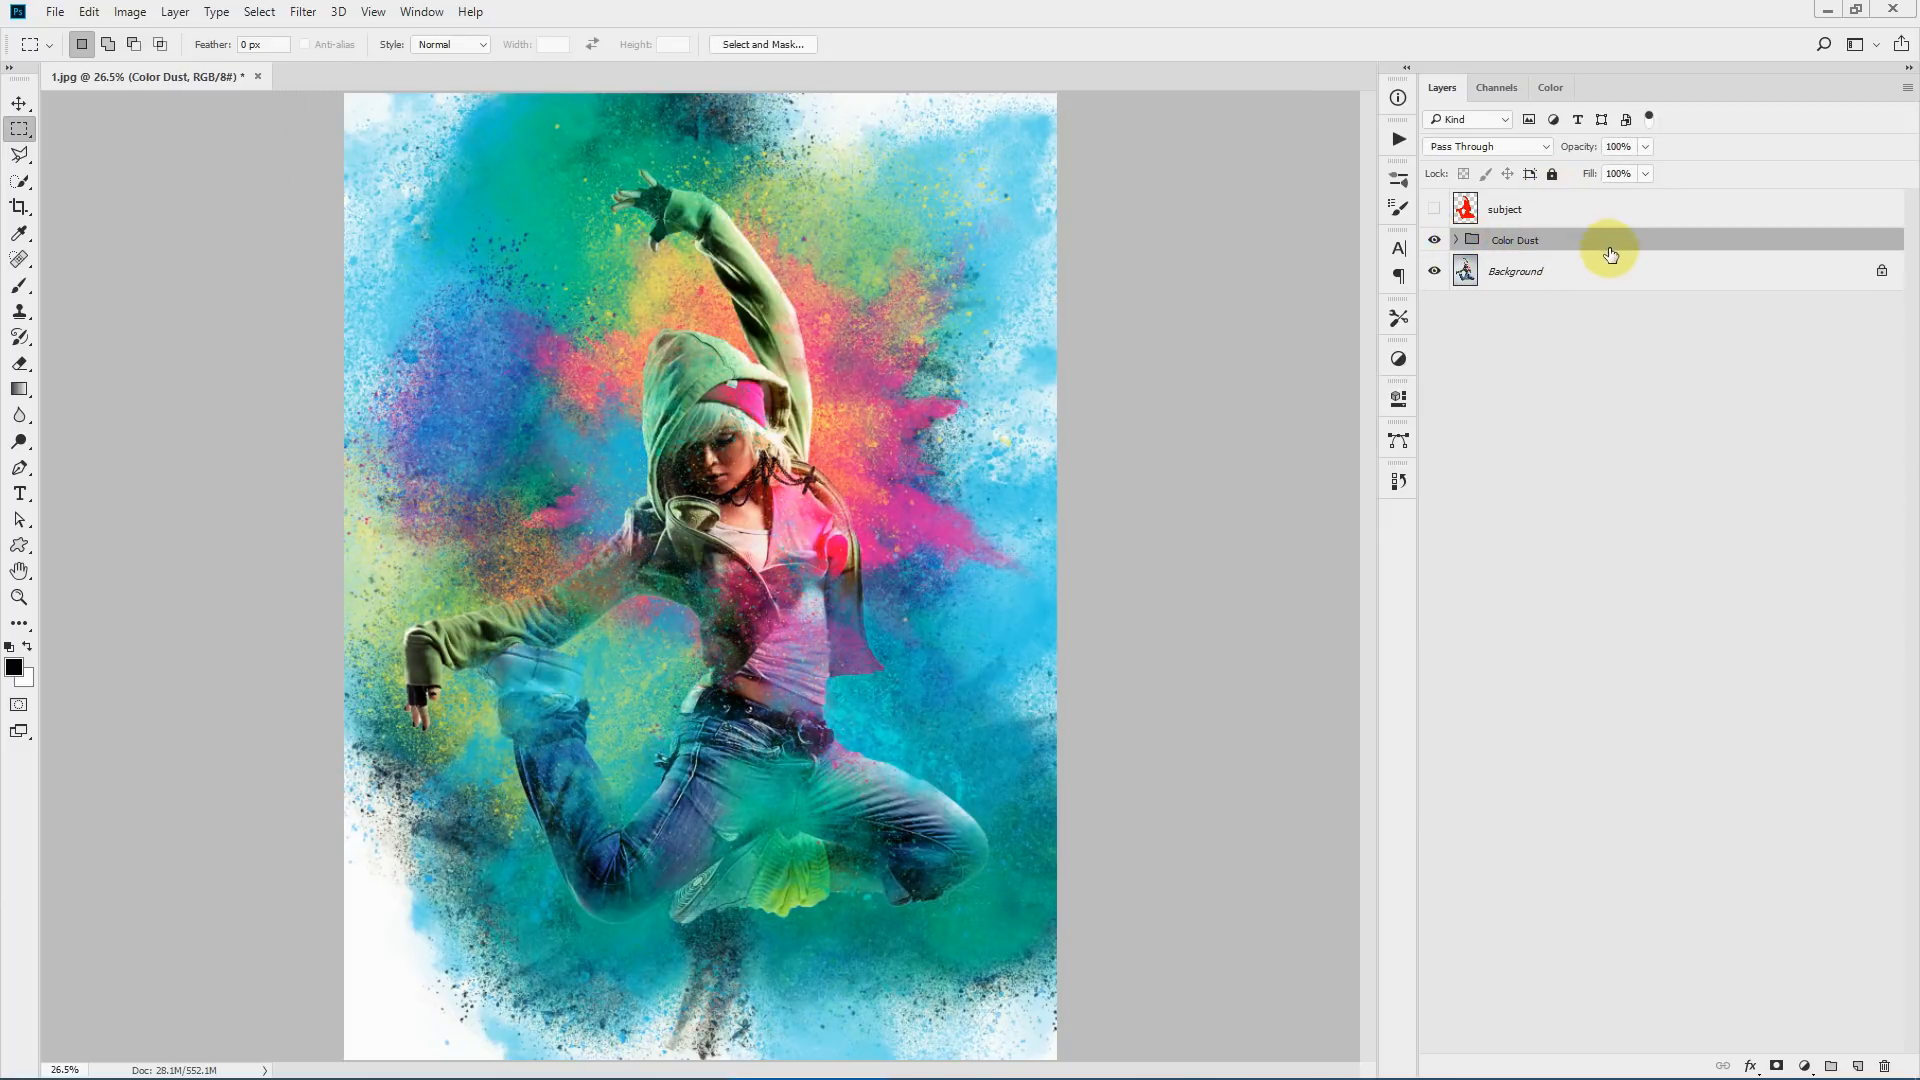
- Compare the photo with and without the Color Dust group, and look at the Color Dust action in the actions list
left_click(1436, 241)
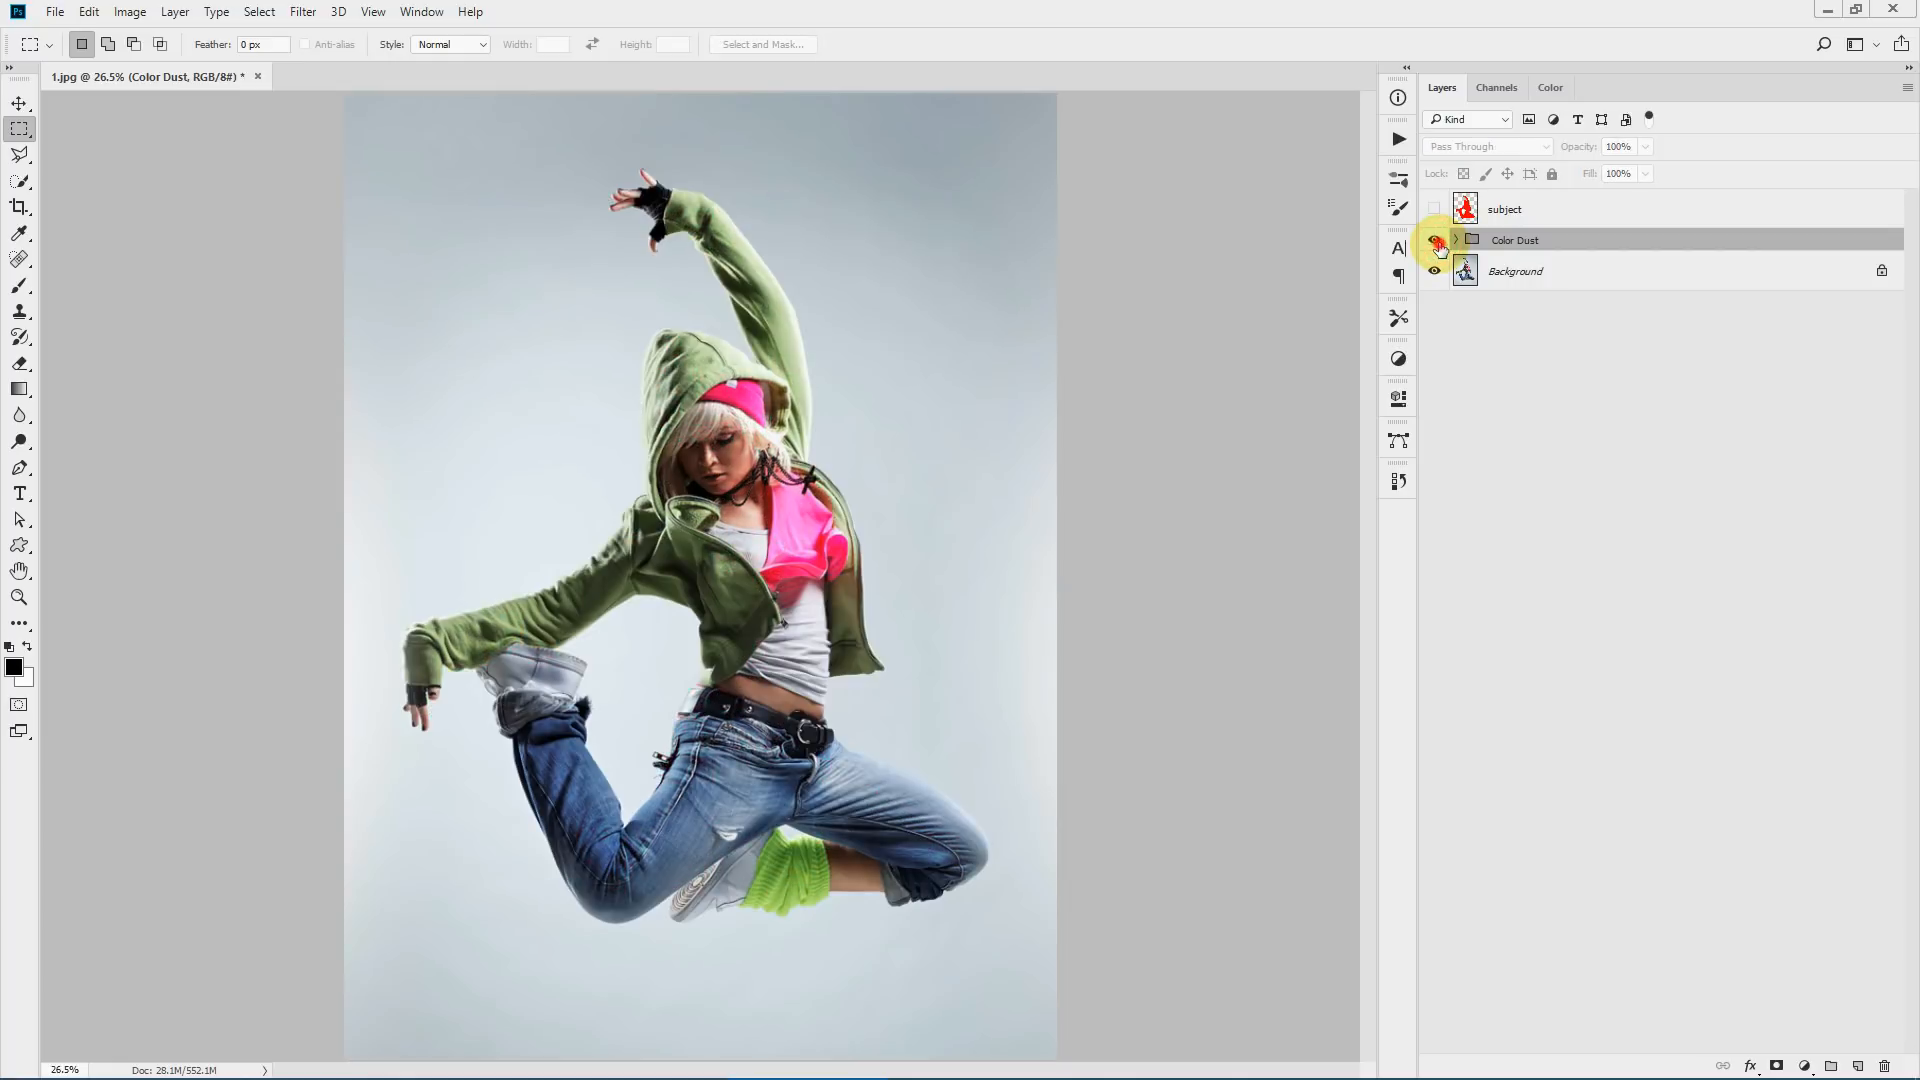
left_click(1436, 241)
left_click(1398, 139)
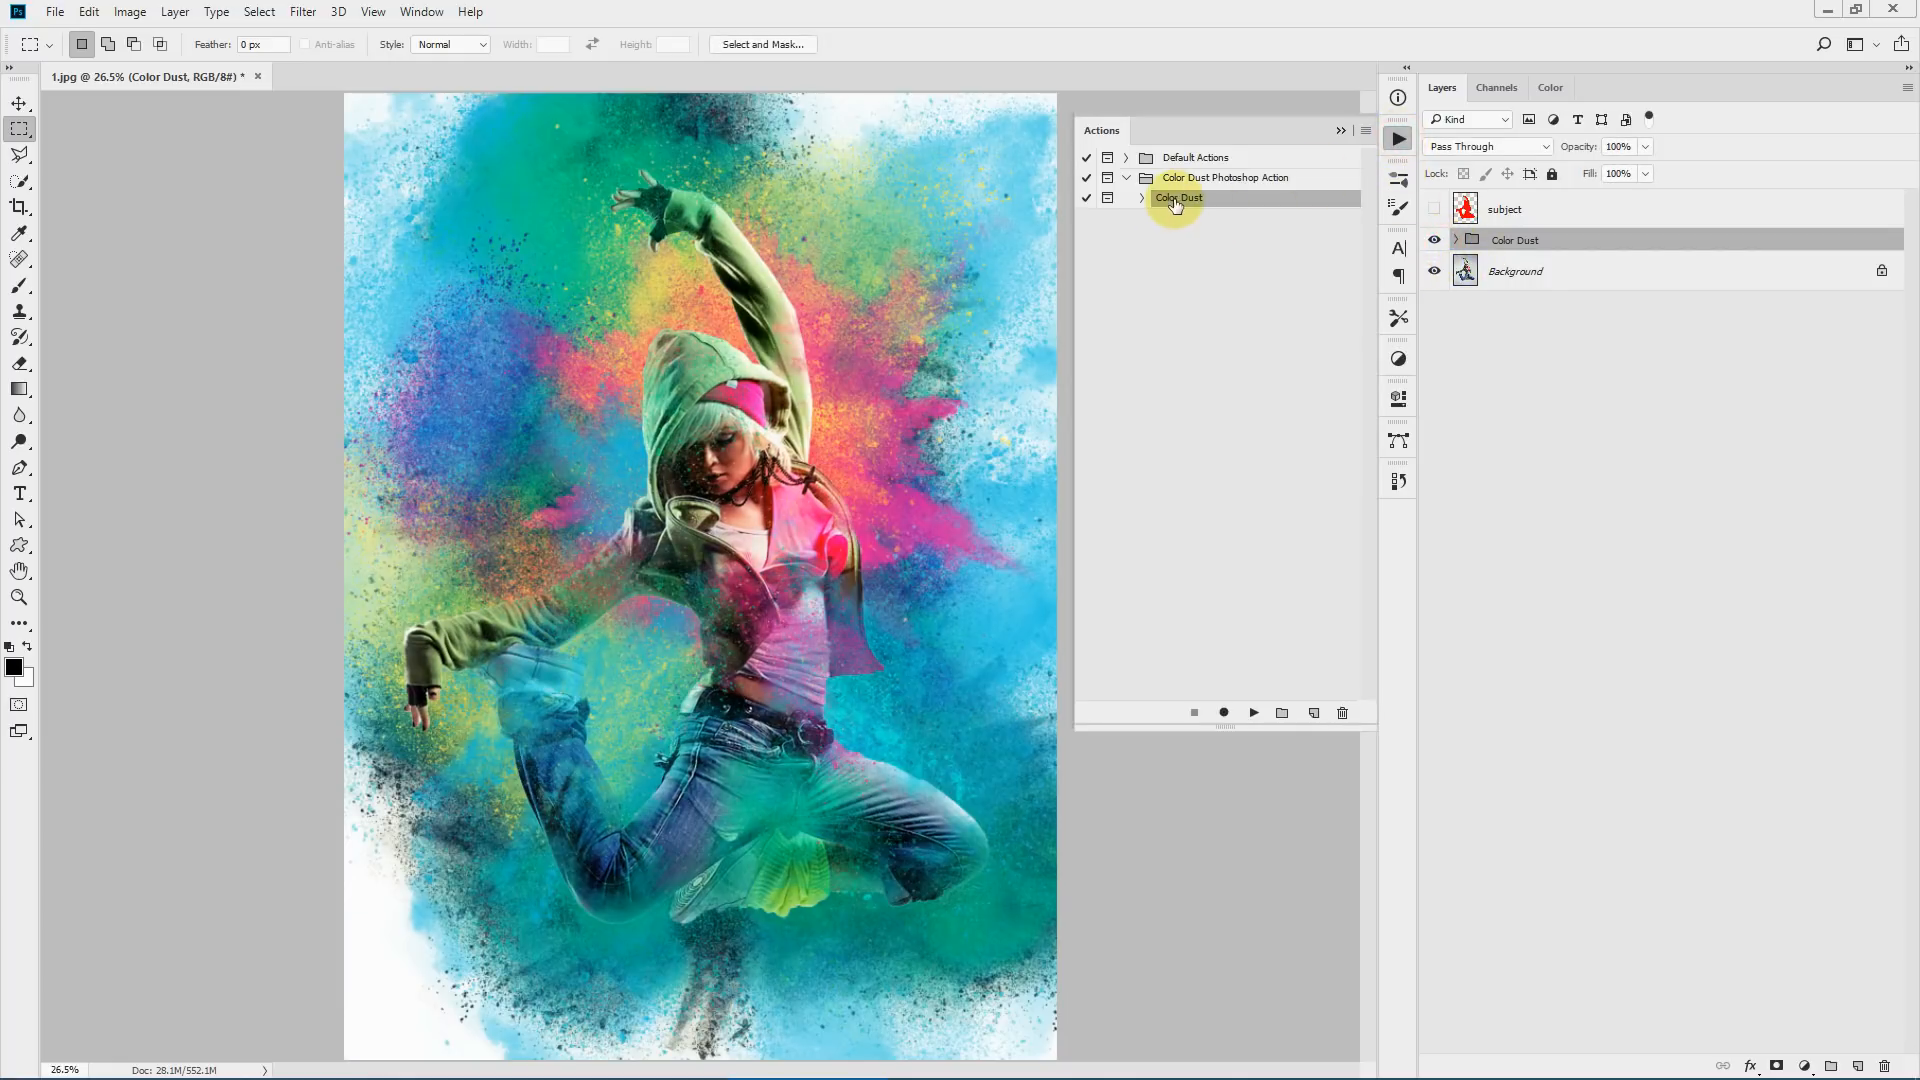
left_click(1340, 130)
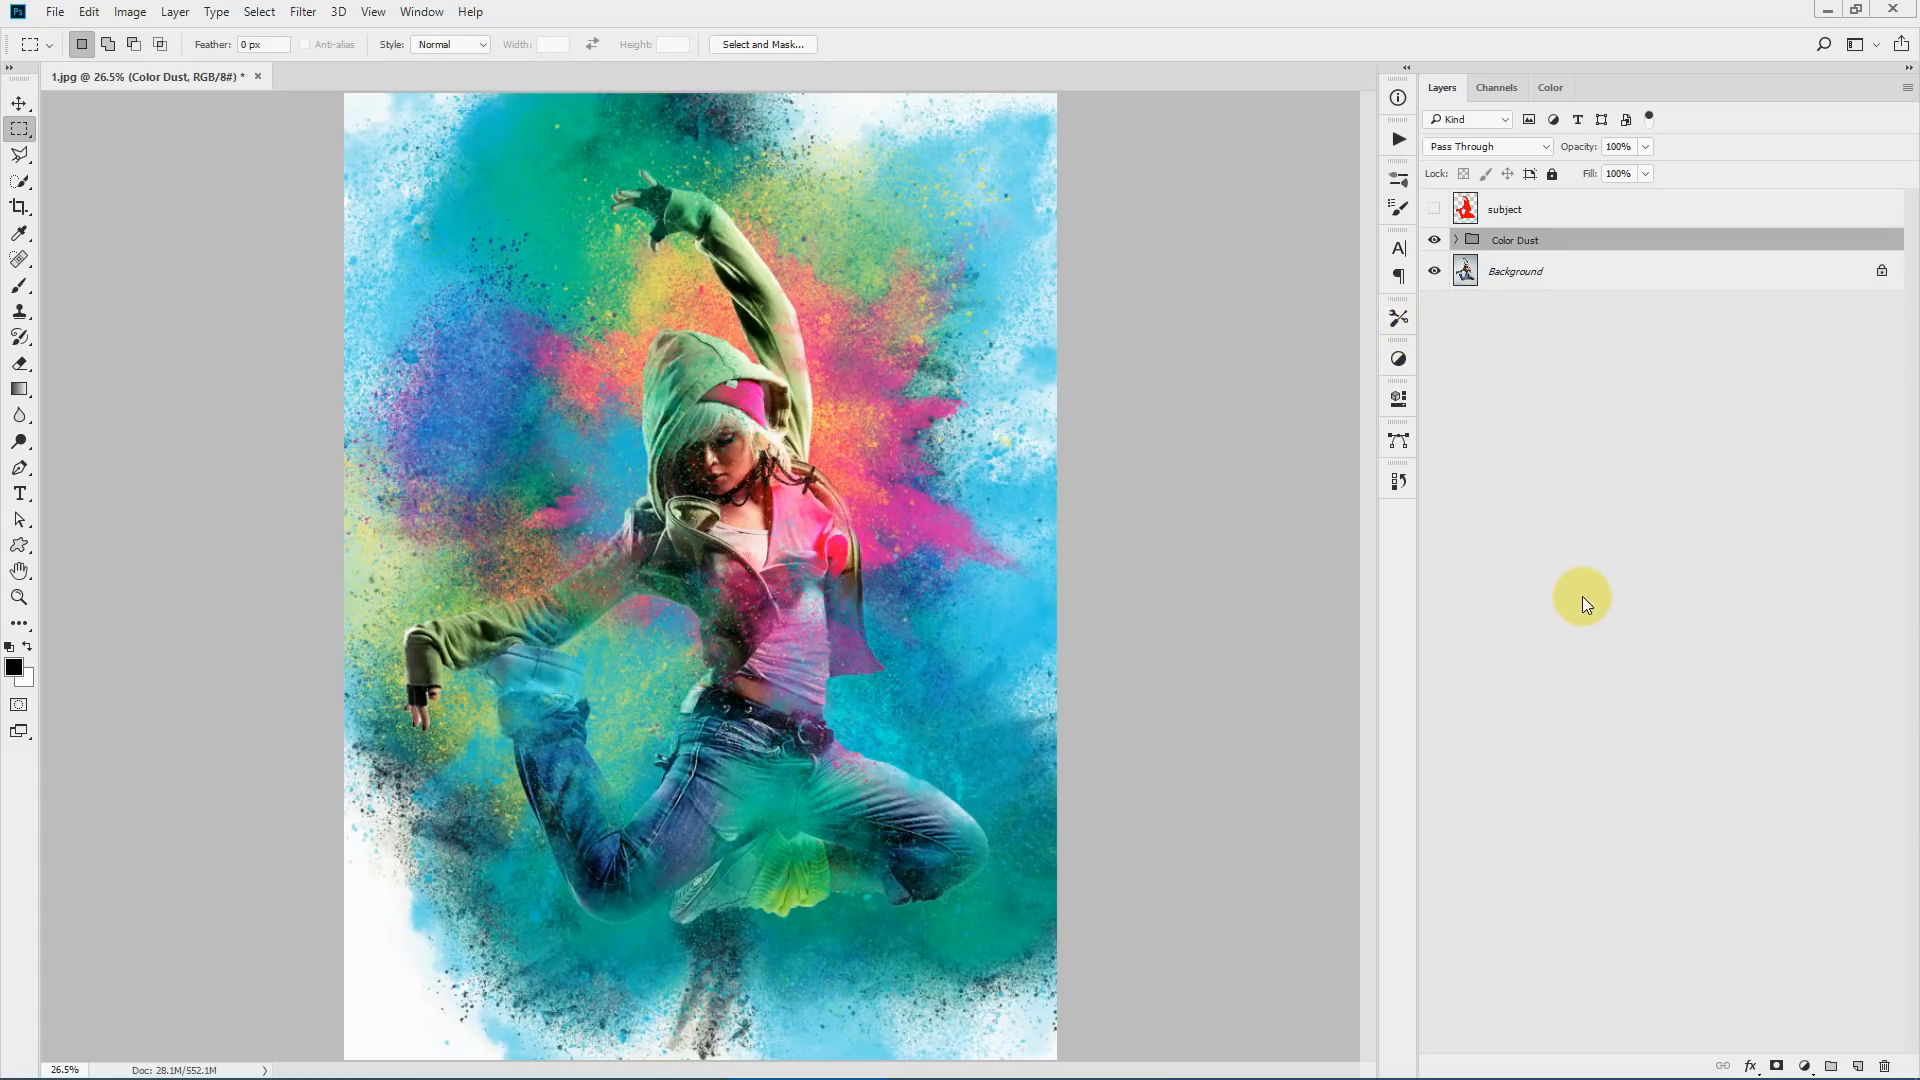